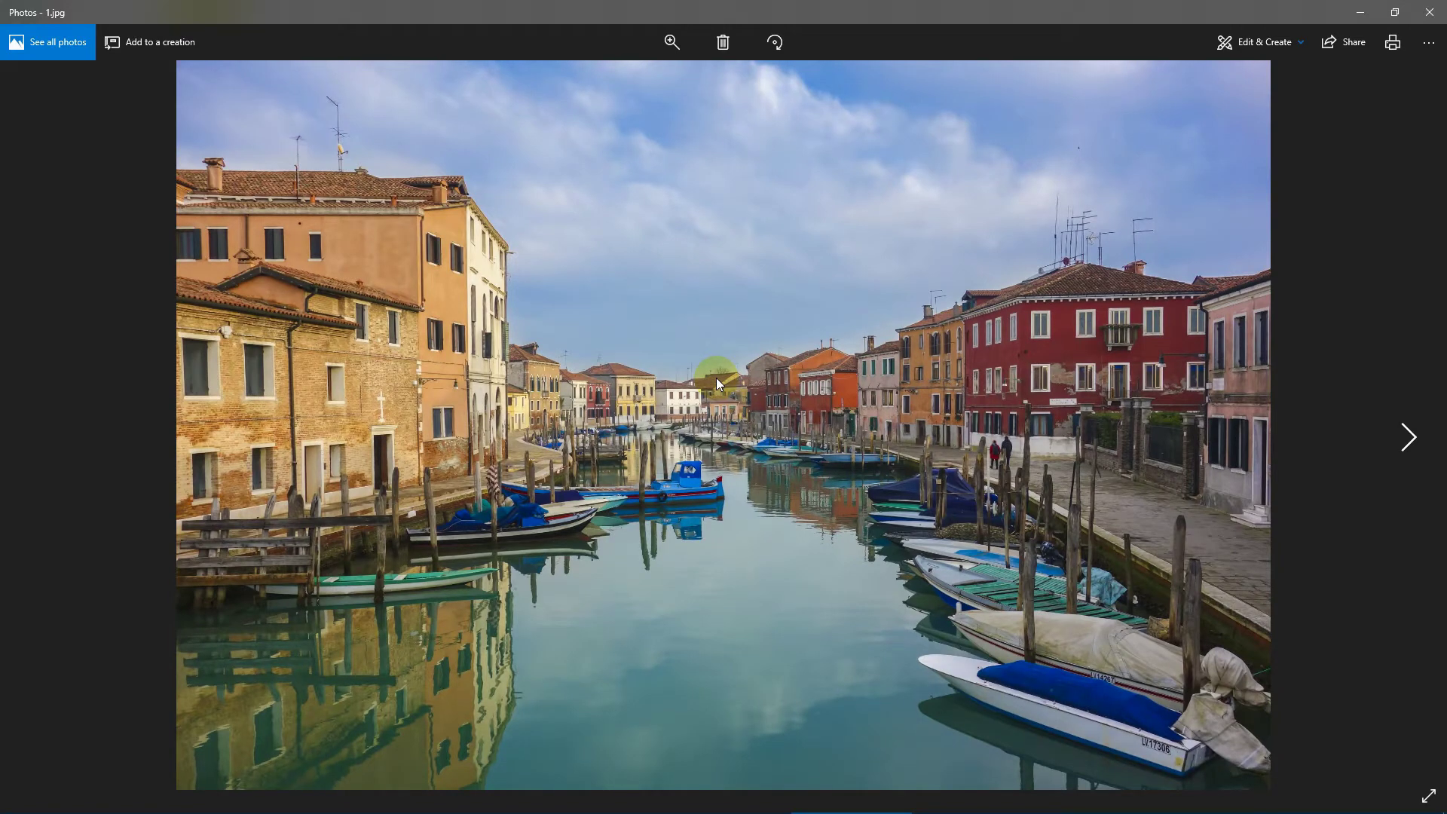
# Step: Compare the canal photo with its sketch version 2.jpg, inspect the sketched buildings and boats up close, and close the image
pyautogui.press('Right')
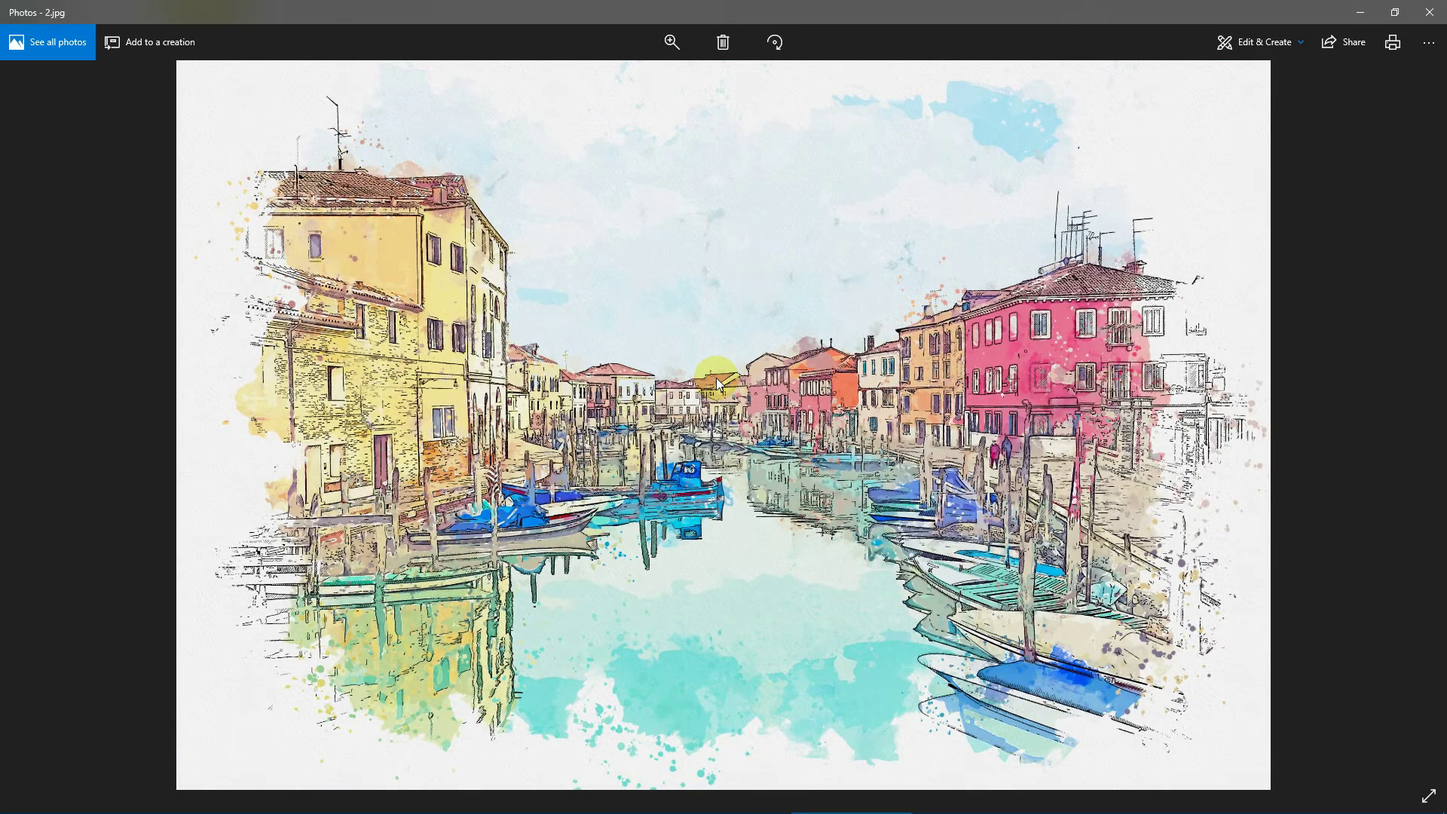
pyautogui.scroll(2, 422, 377)
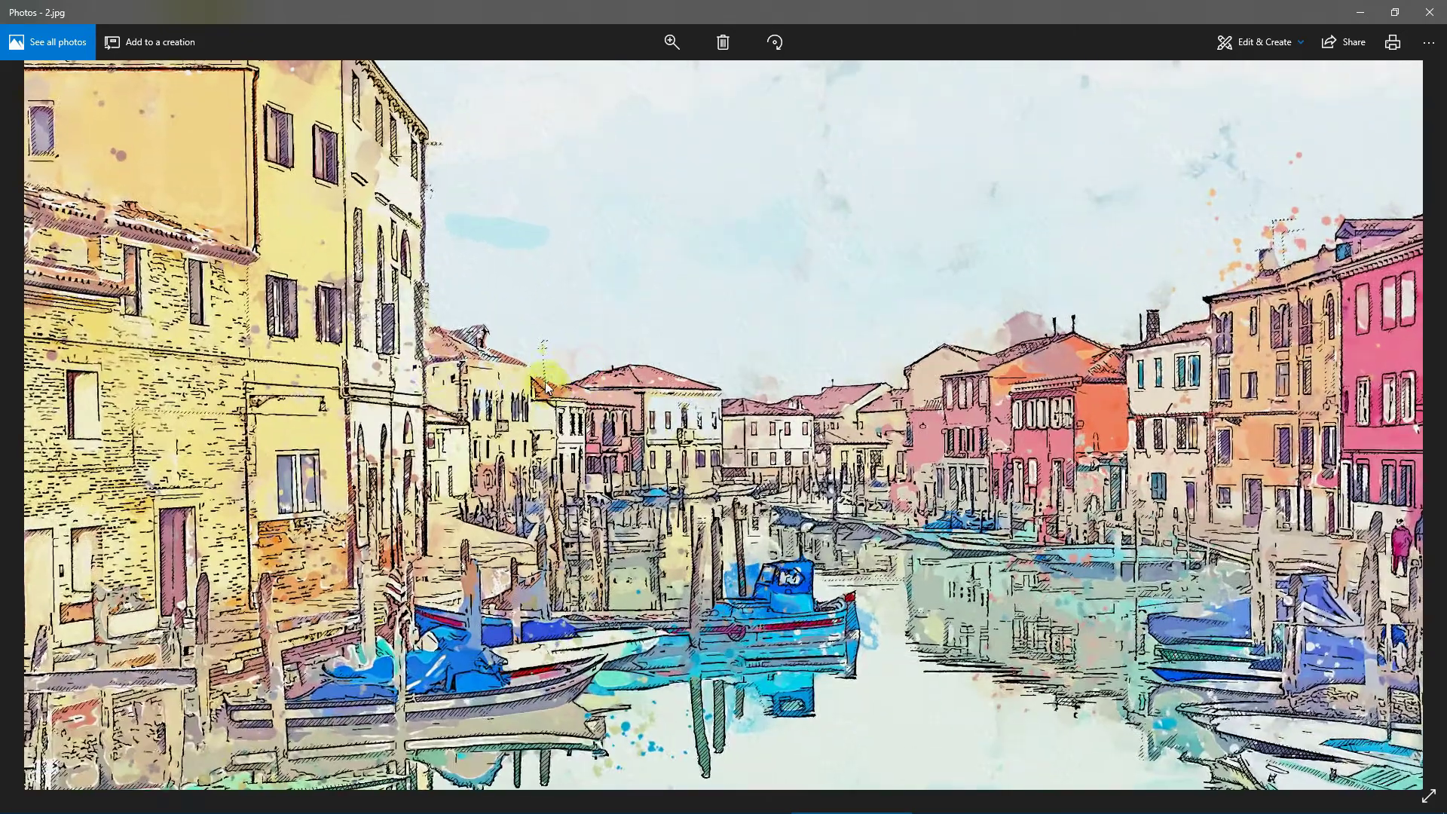
pyautogui.moveTo(867, 362); pyautogui.dragTo(1141, 517)
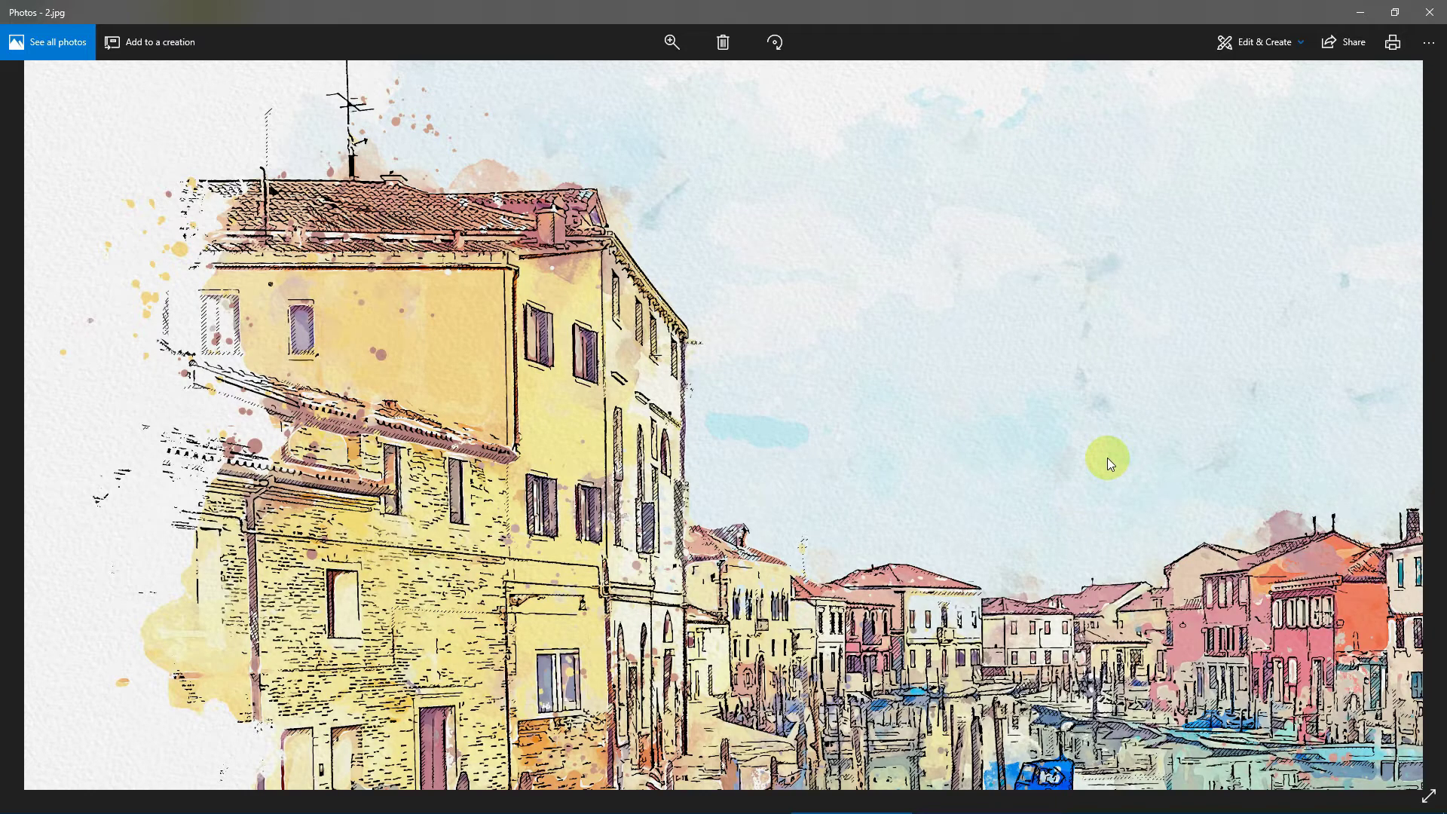
pyautogui.moveTo(1089, 457); pyautogui.dragTo(650, 237)
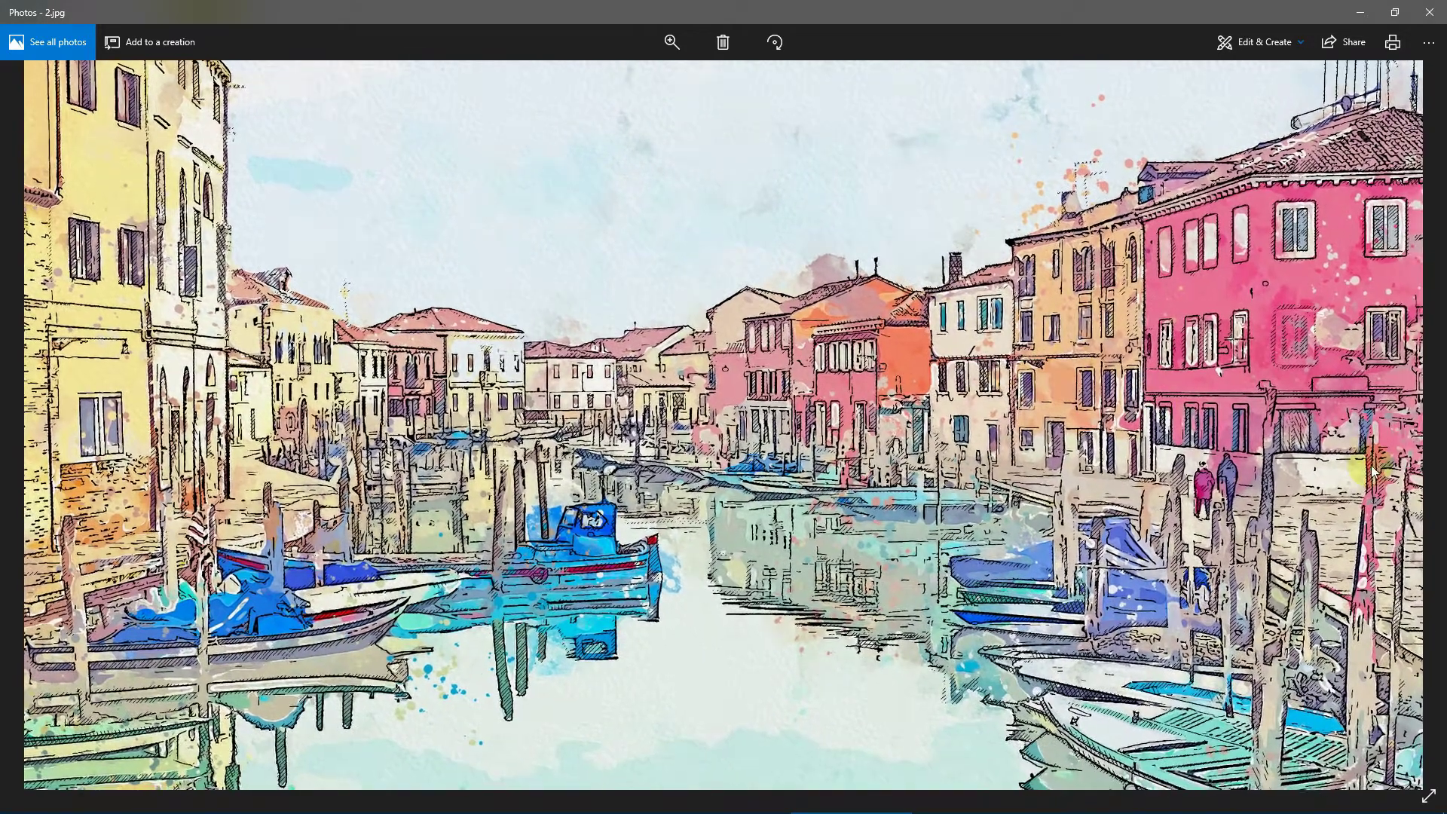
pyautogui.moveTo(1369, 468); pyautogui.dragTo(1186, 458)
pyautogui.moveTo(1274, 317); pyautogui.dragTo(1172, 380)
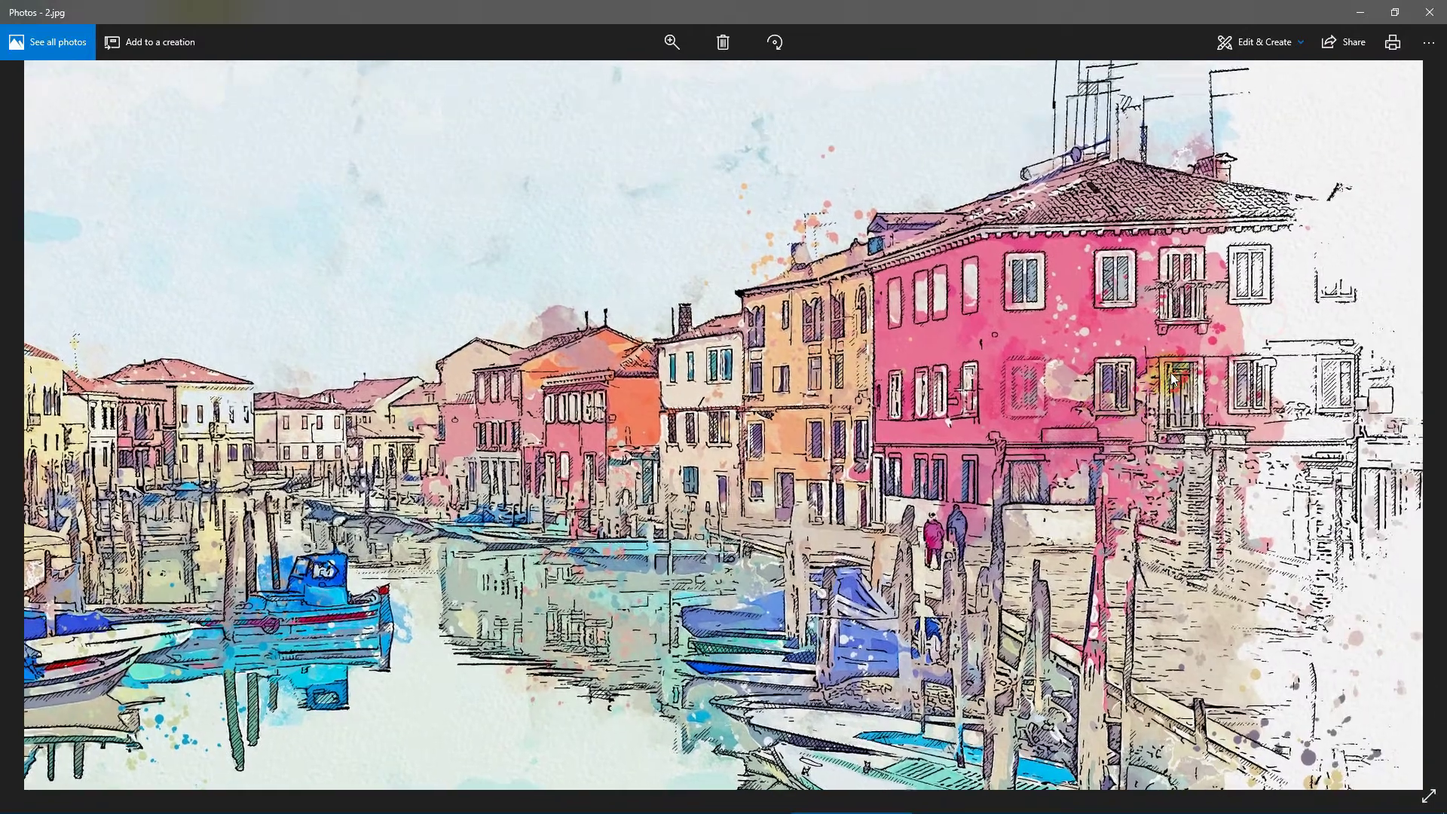
pyautogui.scroll(-5, 1172, 379)
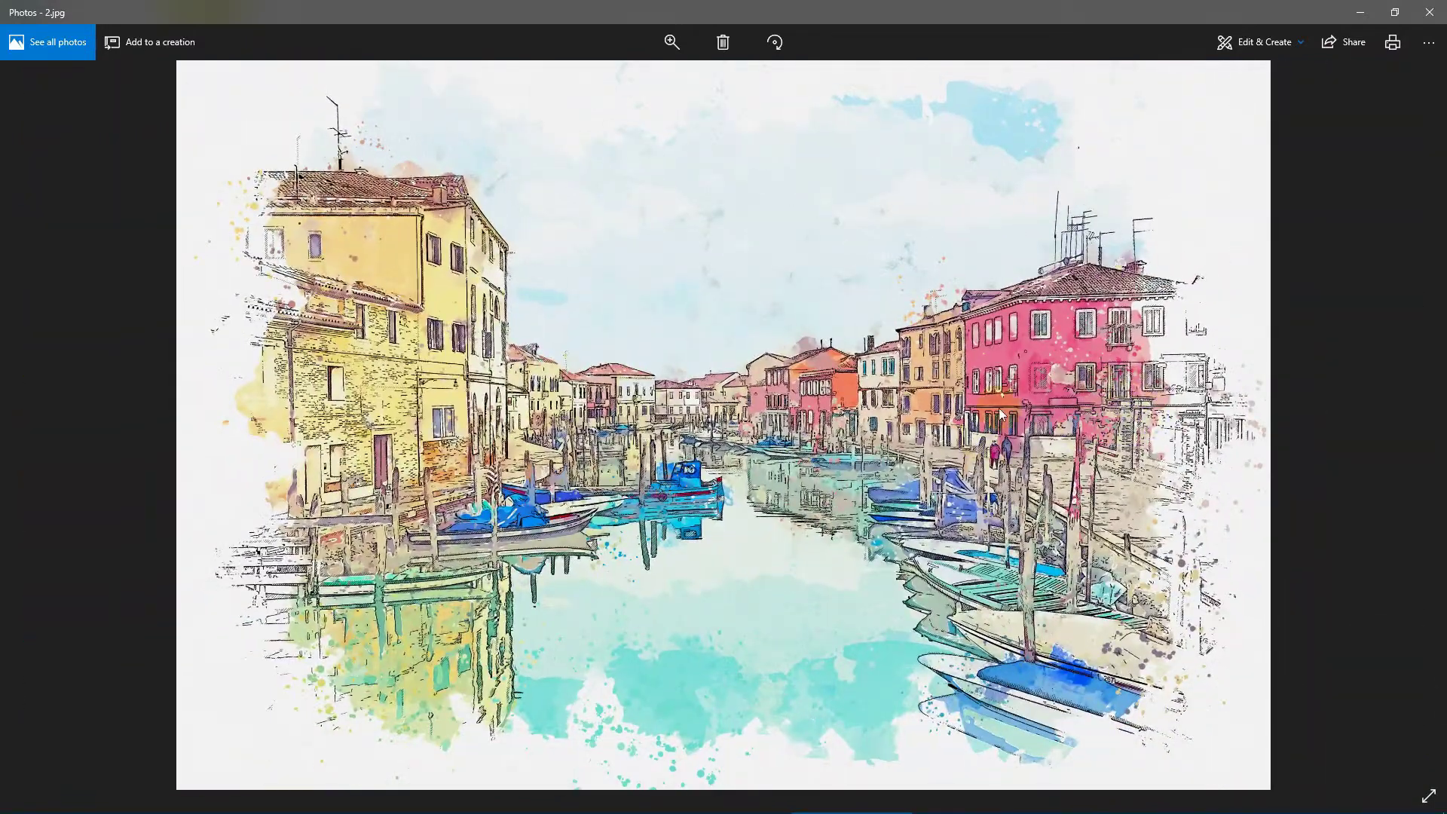
pyautogui.click(1430, 12)
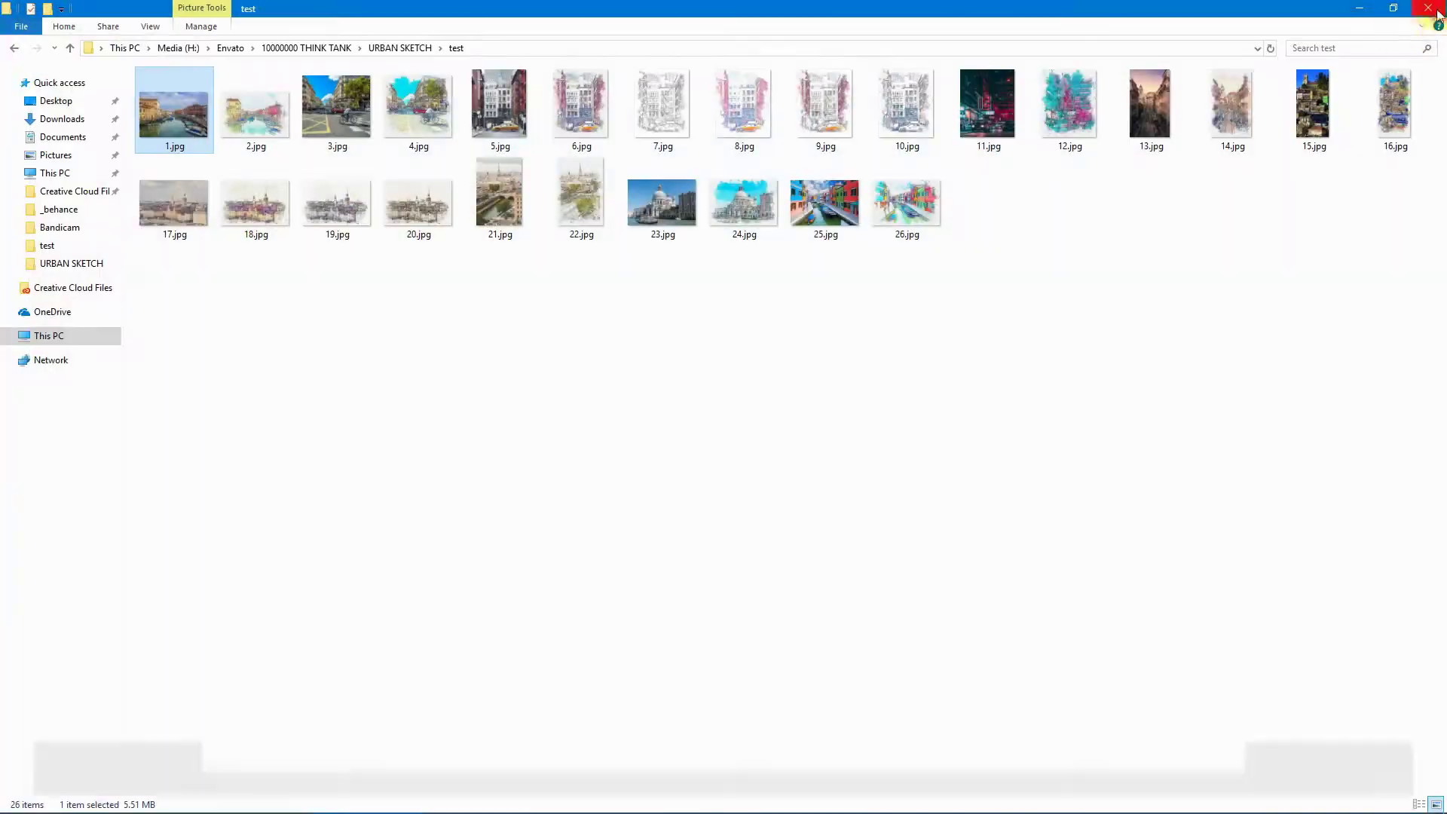
# Step: Open 3.jpg, compare it with its sketch version 4.jpg, and inspect the sketched street, car and cyclist up close
pyautogui.click(315, 117)
pyautogui.doubleClick(314, 117)
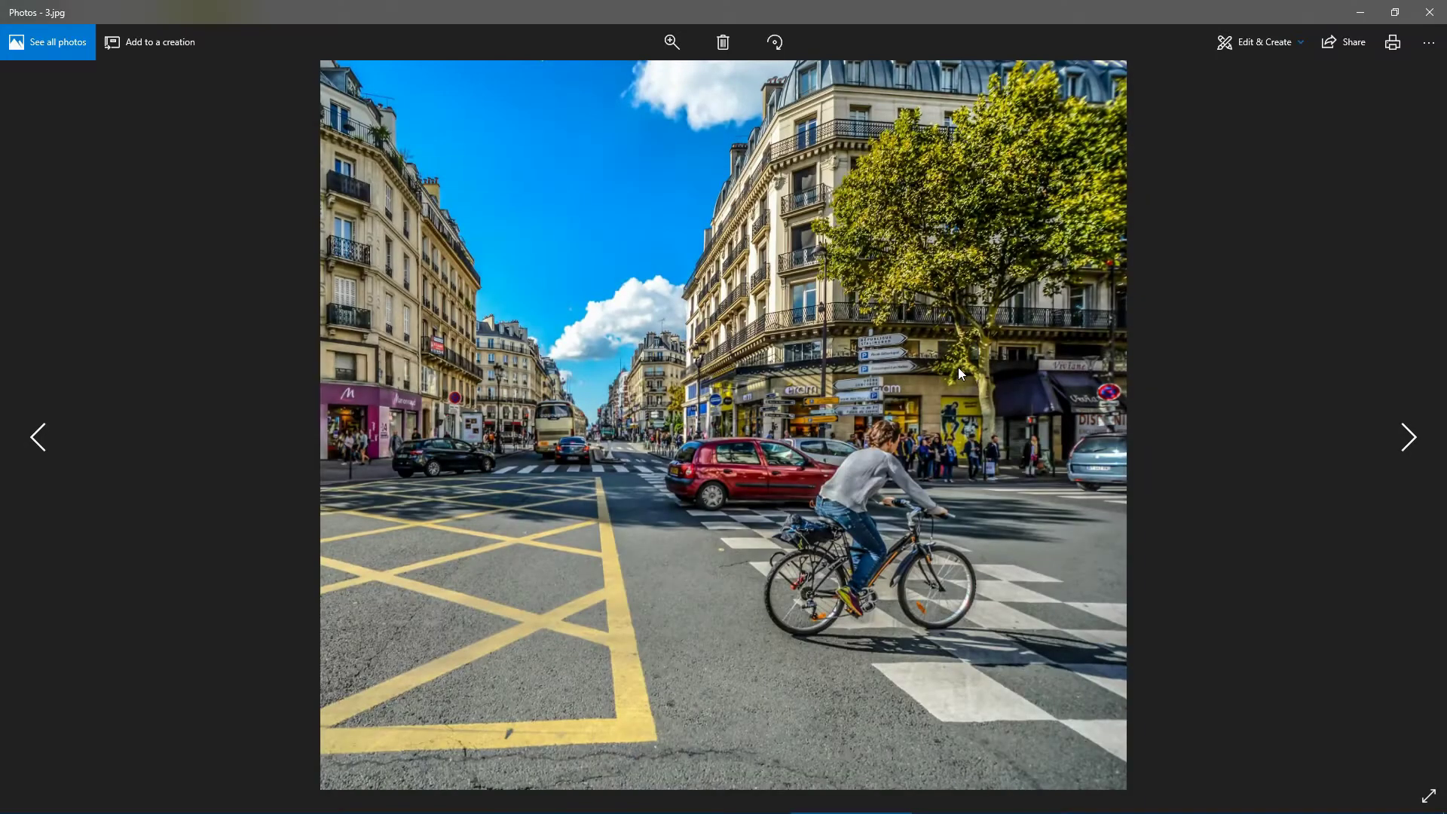
pyautogui.press('Right')
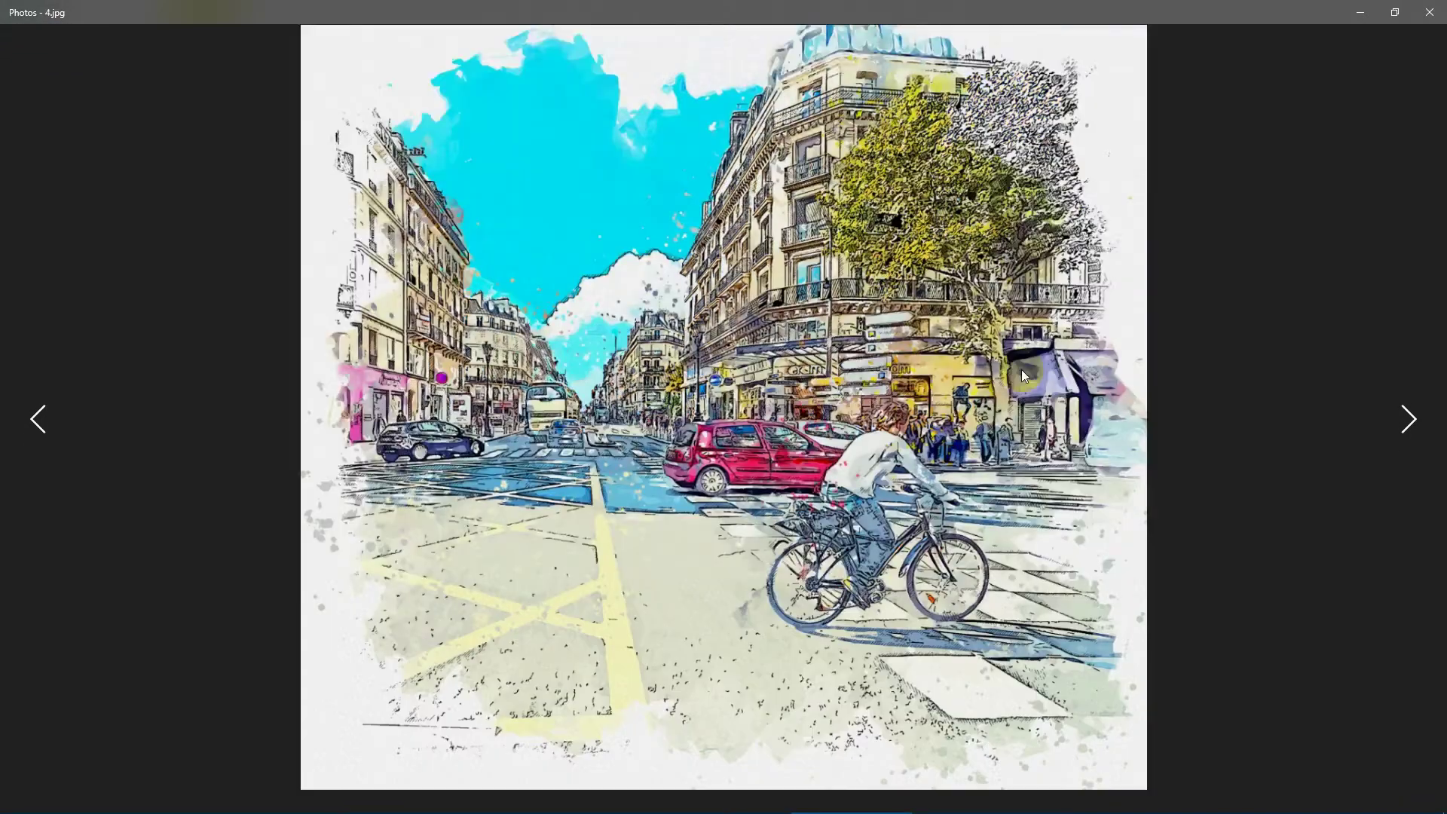
pyautogui.doubleClick(748, 365)
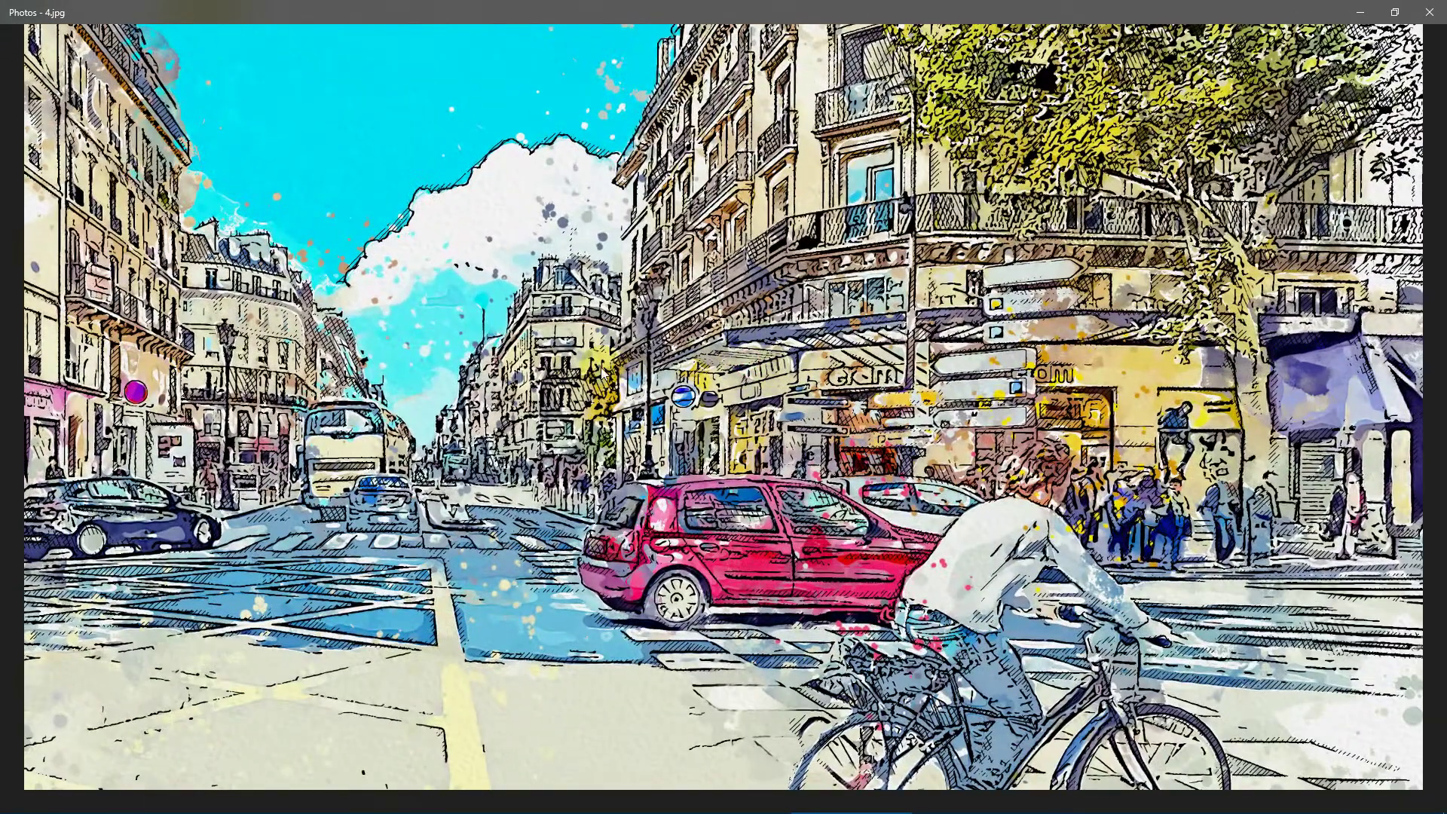
pyautogui.moveTo(748, 365); pyautogui.dragTo(1115, 528)
pyautogui.moveTo(1114, 595); pyautogui.dragTo(541, 400)
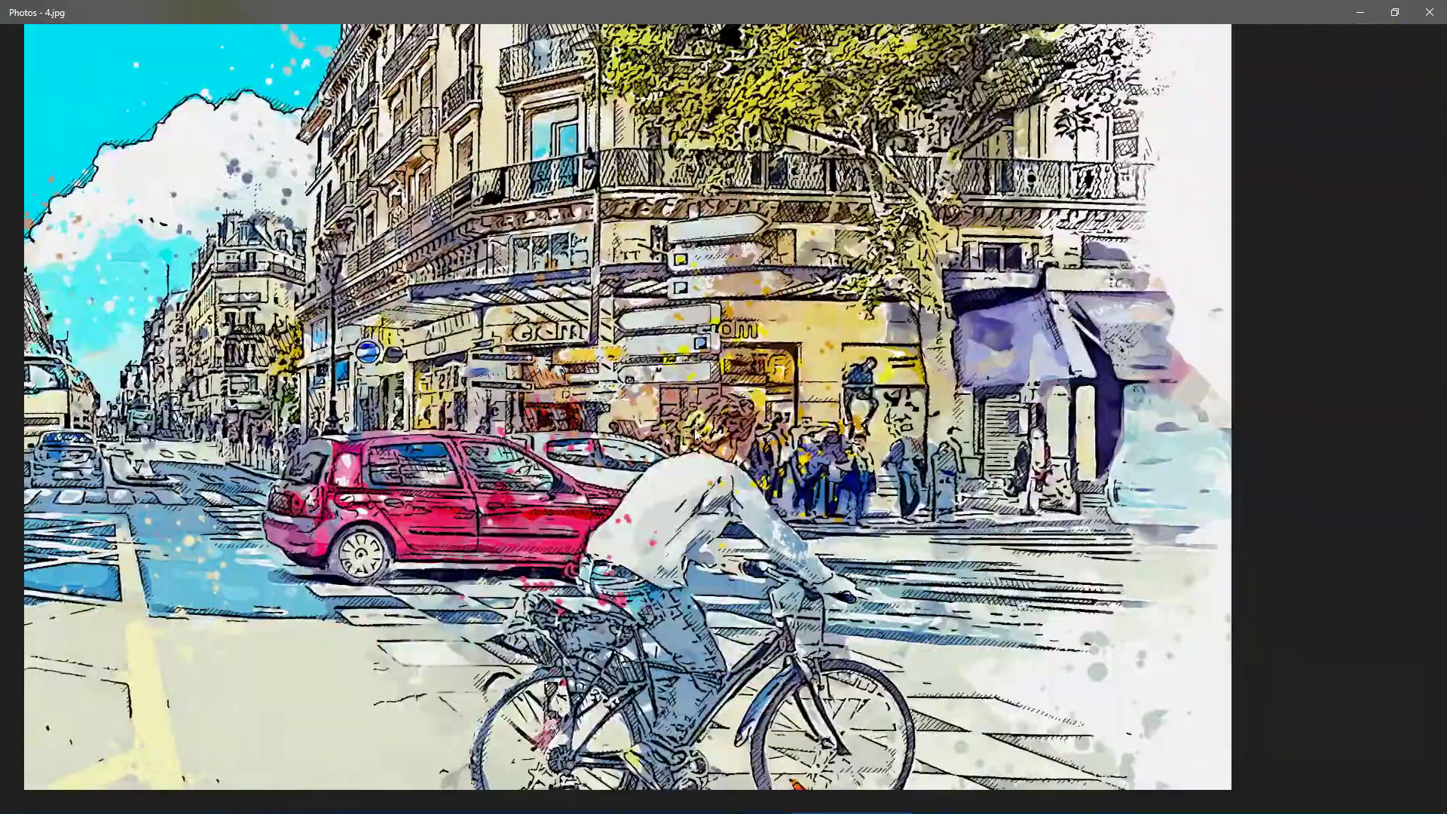
pyautogui.moveTo(609, 547); pyautogui.dragTo(800, 528)
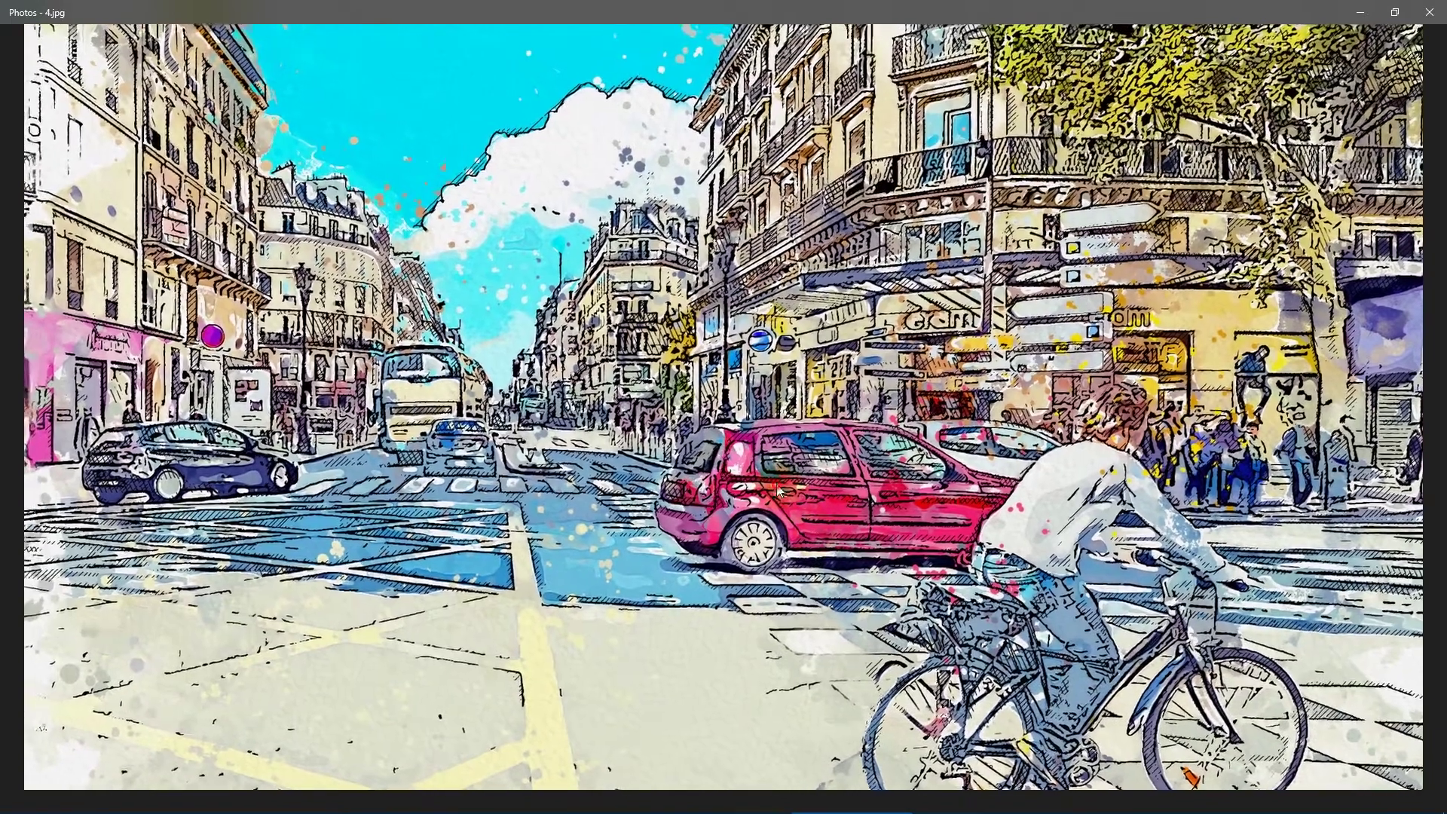
pyautogui.doubleClick(821, 505)
# Step: Compare the taxi street photo 5.jpg with its colour sketch 6.jpg and inspect the facades and taxi up close
pyautogui.press('Right')
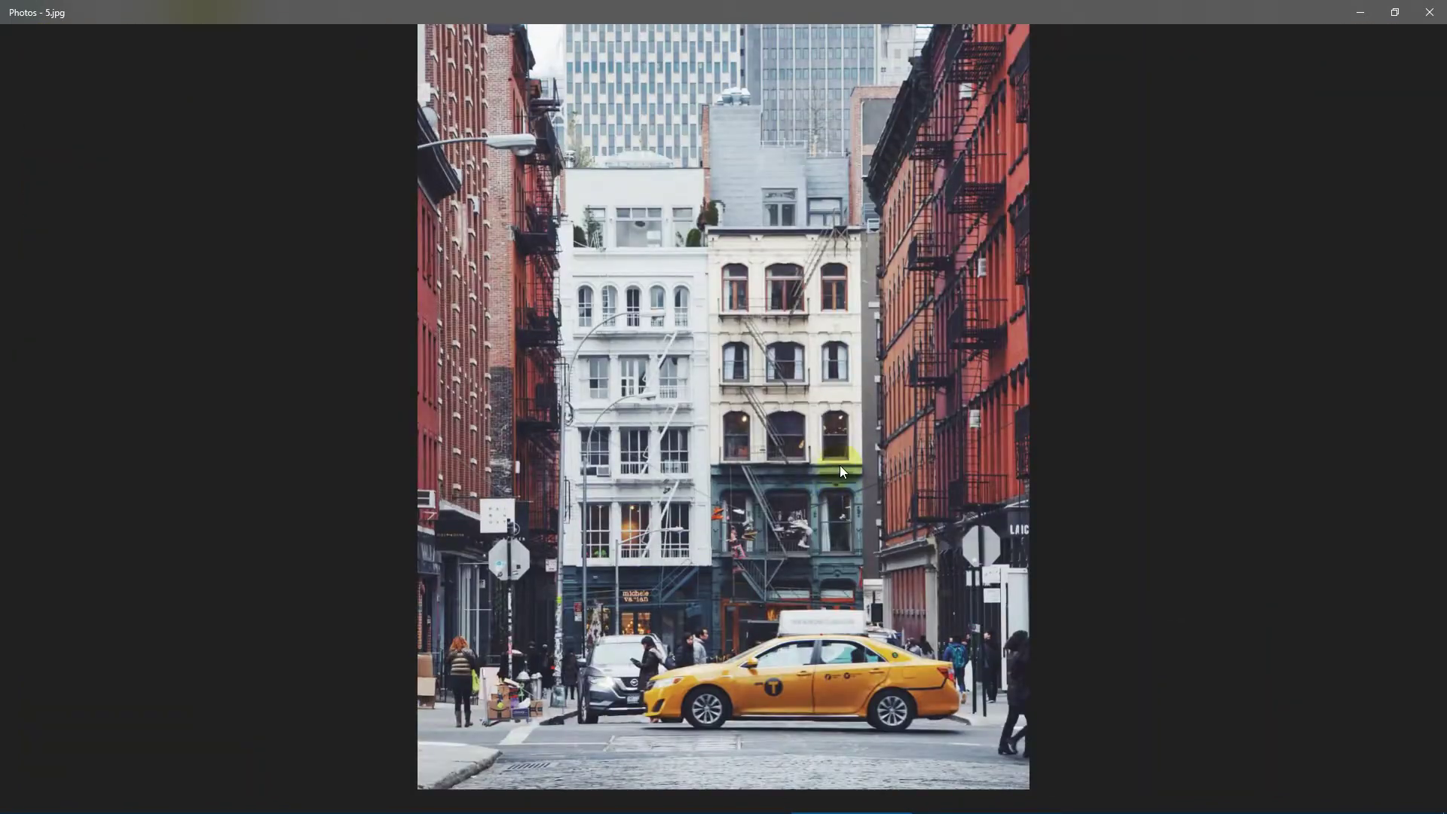
pyautogui.press('Right')
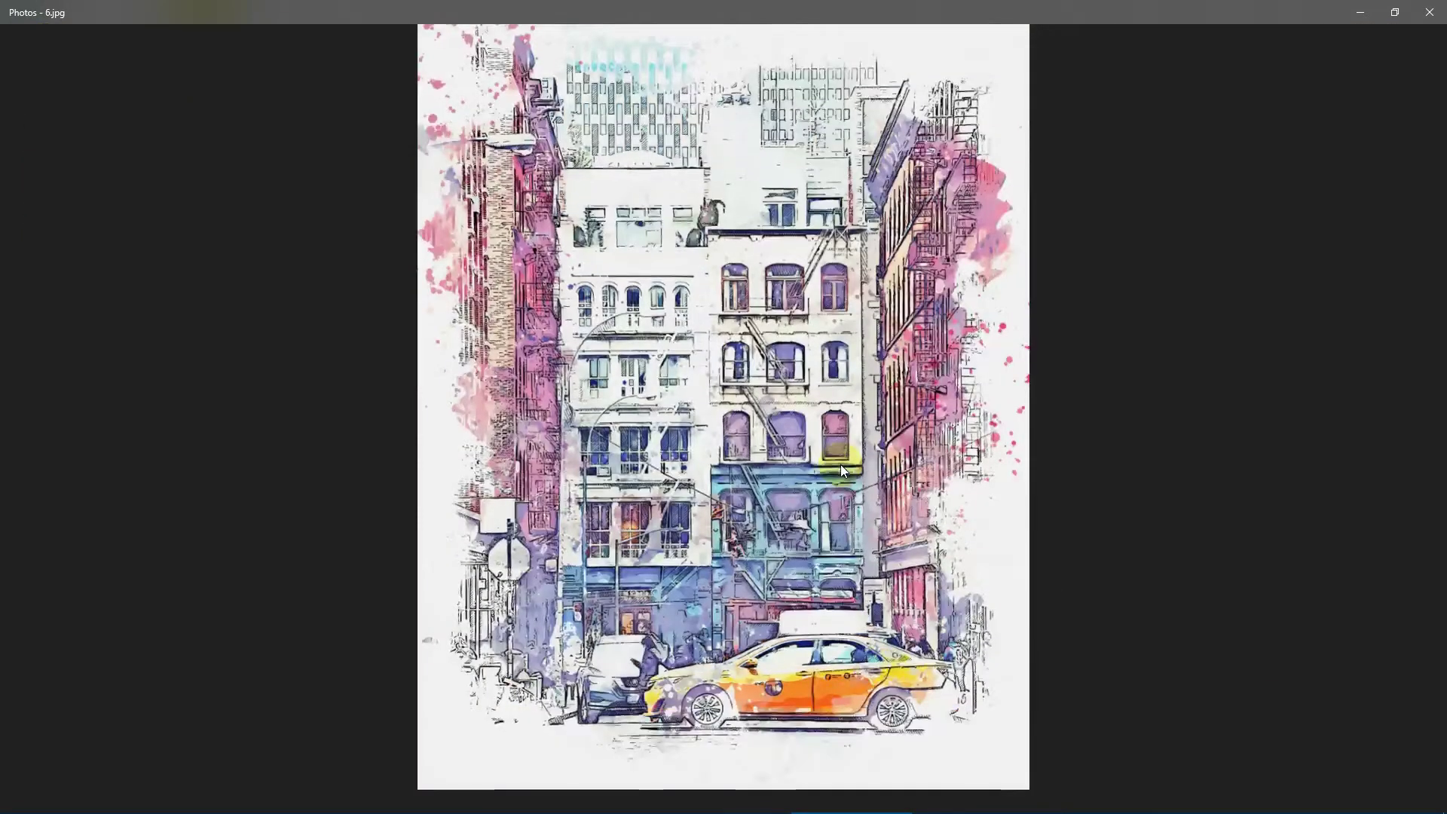
pyautogui.doubleClick(901, 402)
pyautogui.moveTo(960, 323); pyautogui.dragTo(973, 537)
pyautogui.moveTo(1008, 591); pyautogui.dragTo(1002, 273)
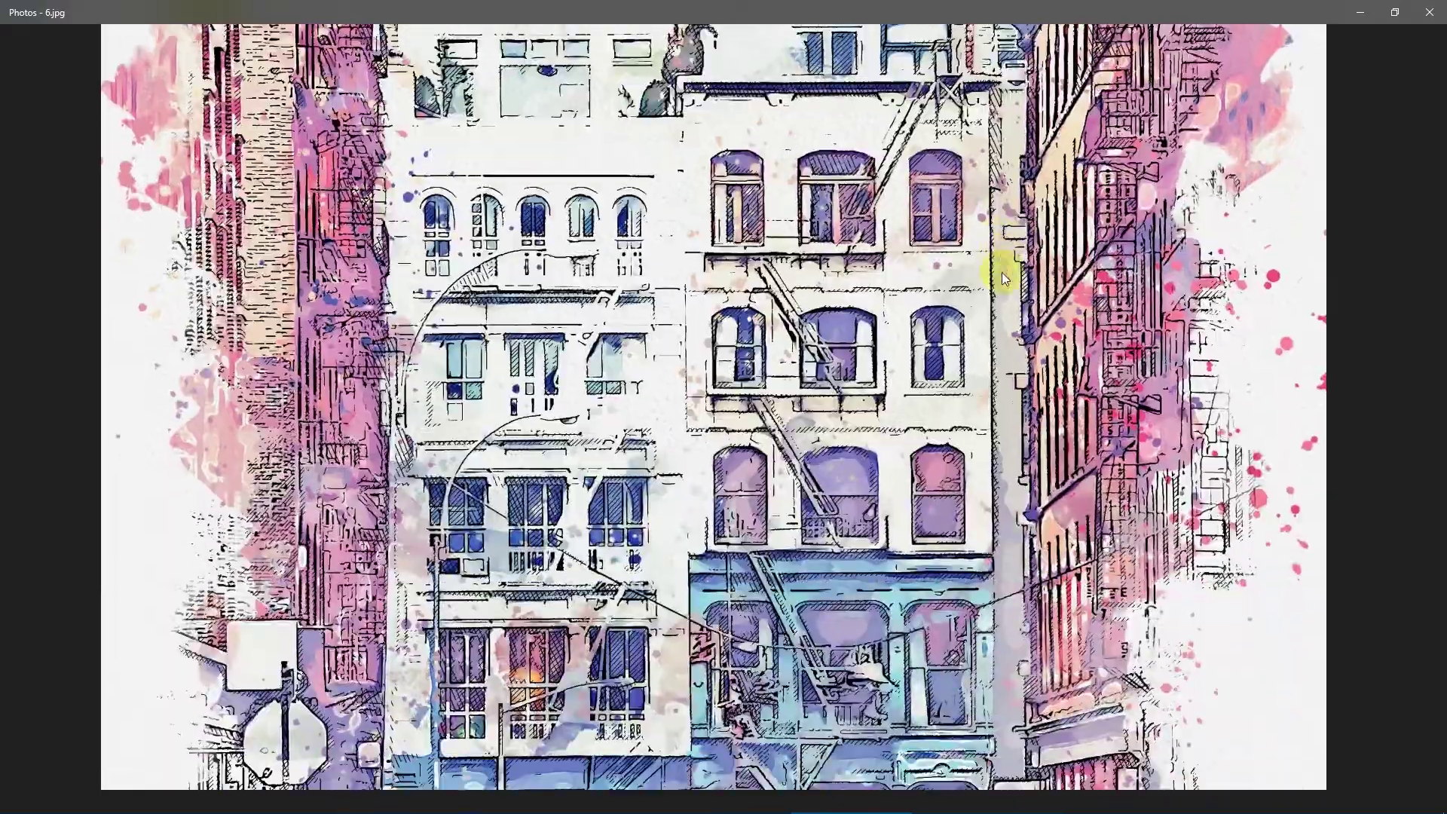
pyautogui.moveTo(996, 604); pyautogui.dragTo(994, 383)
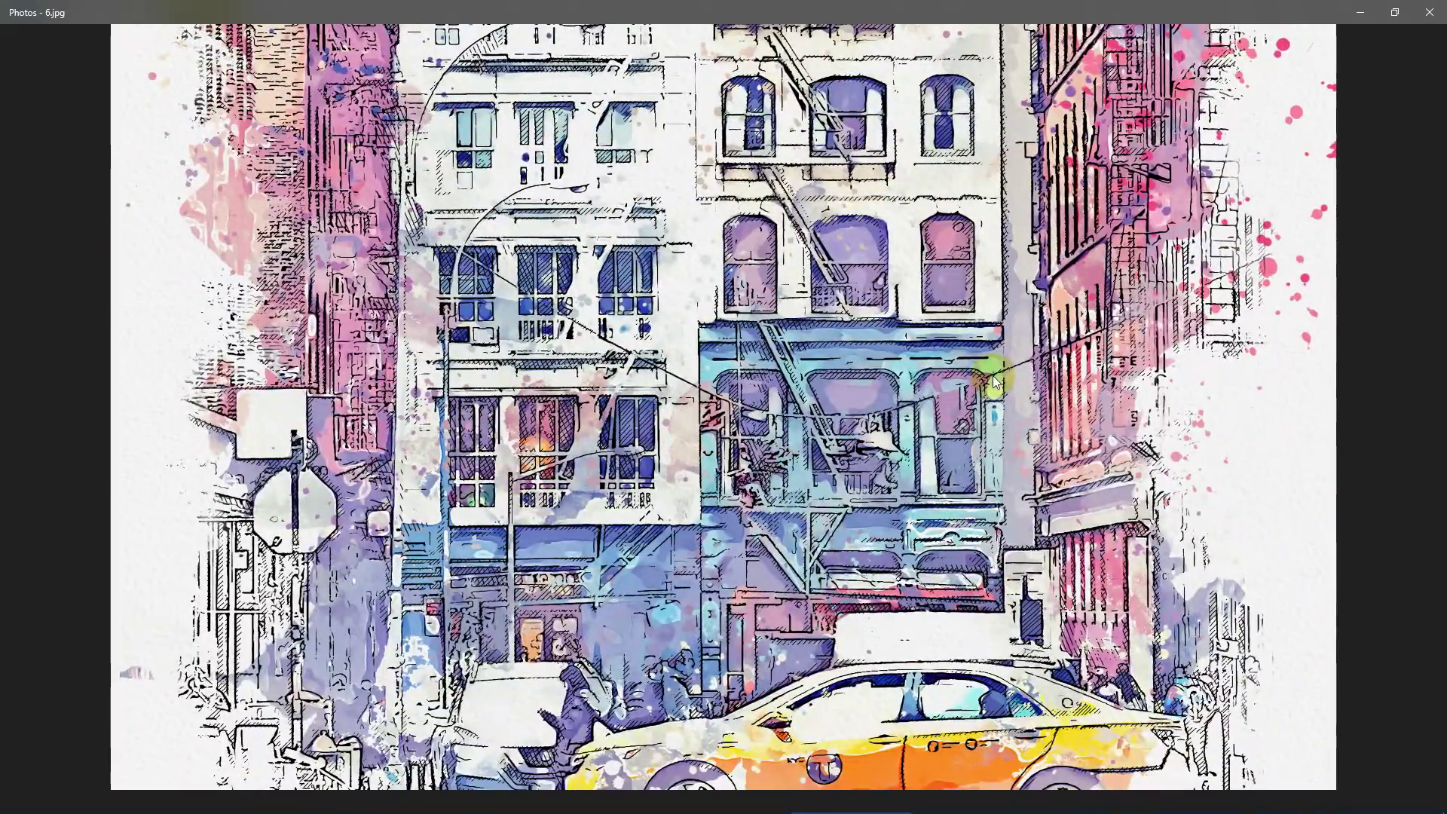
pyautogui.doubleClick(993, 377)
# Step: Inspect the line-only sketch 7.jpg up close, from the upper facades down to the taxi
pyautogui.press('Right')
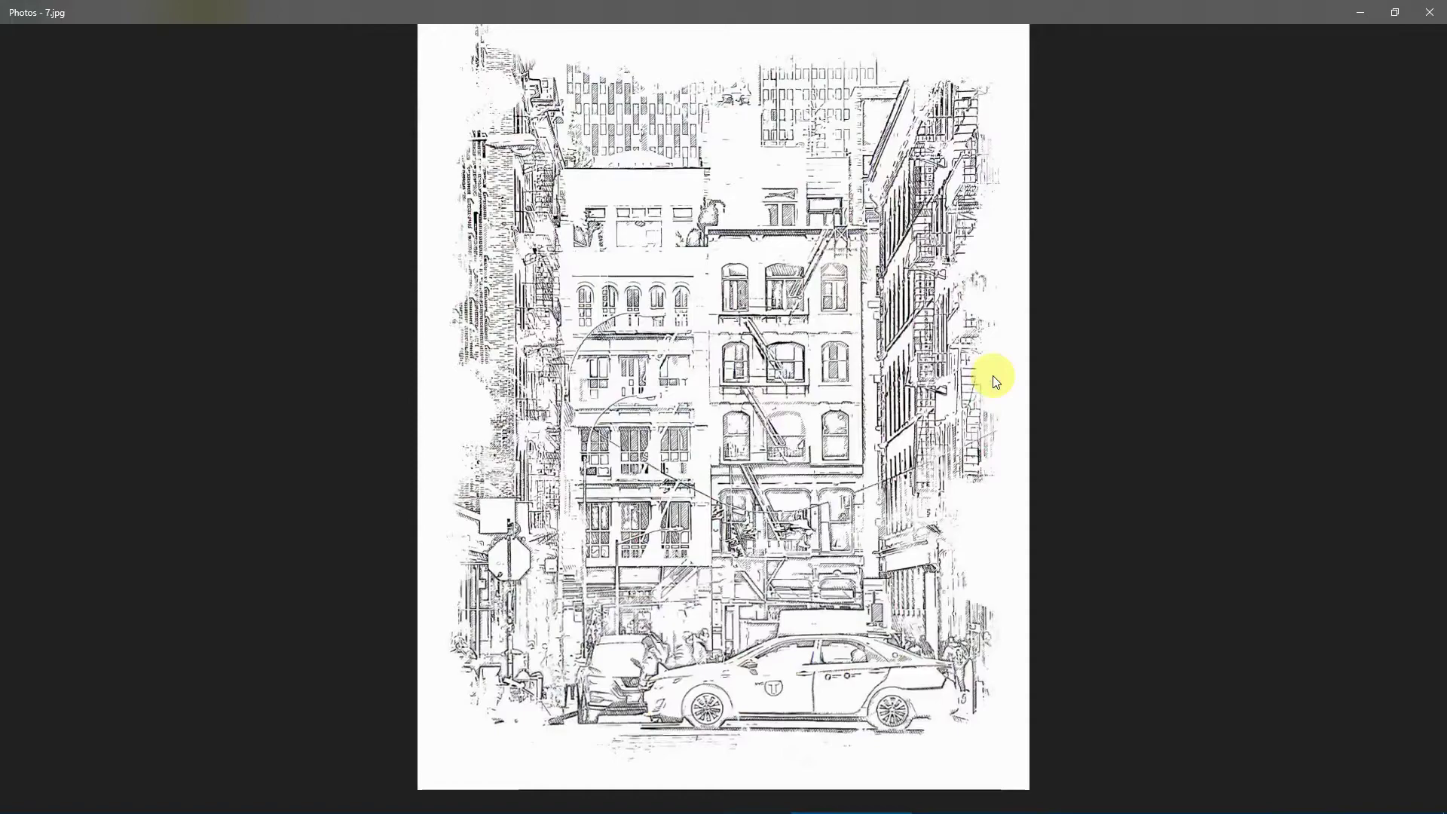
pyautogui.press('Right')
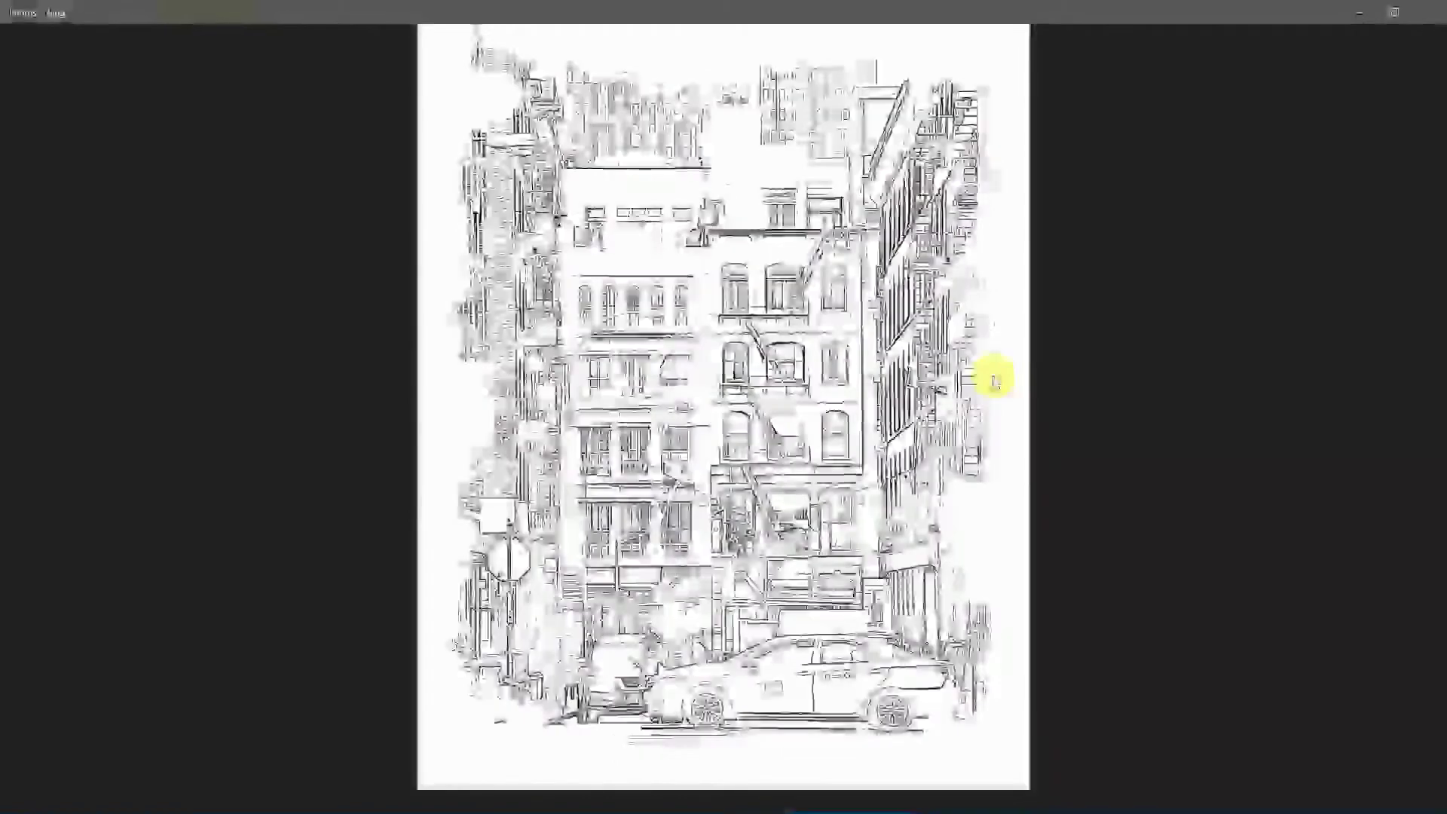
pyautogui.doubleClick(867, 272)
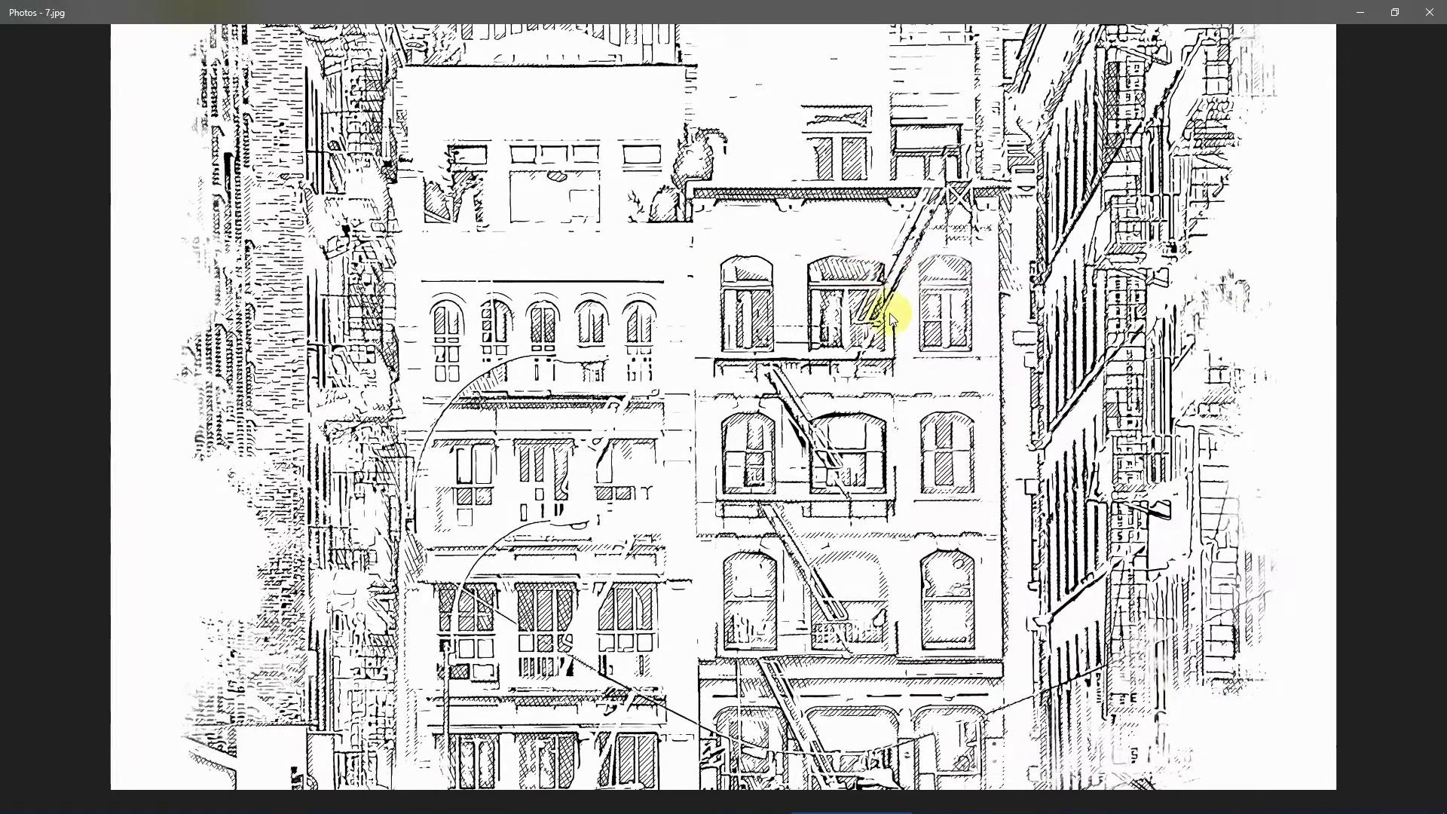
pyautogui.moveTo(962, 432); pyautogui.dragTo(963, 270)
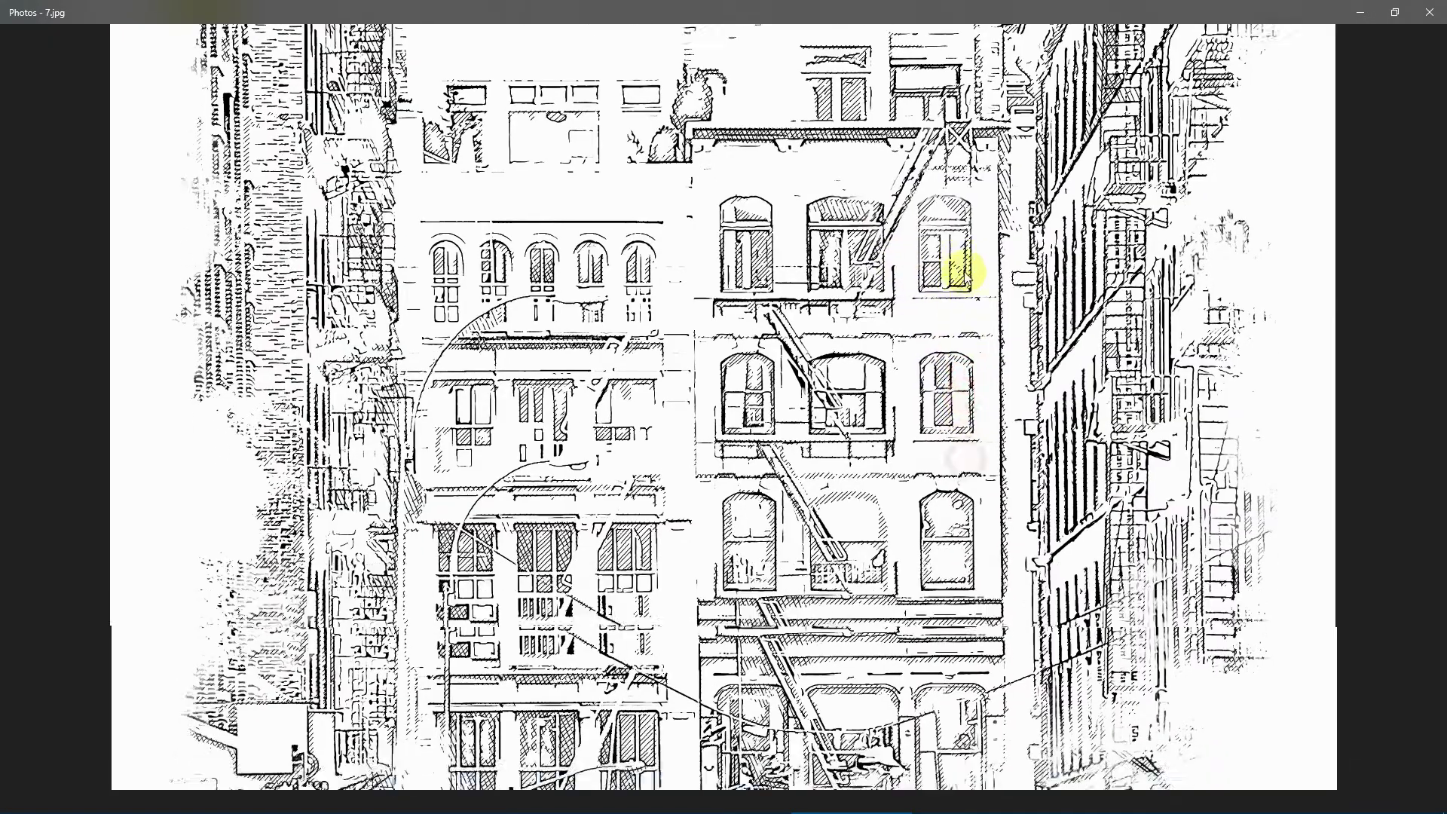
pyautogui.moveTo(877, 594); pyautogui.dragTo(876, 566)
pyautogui.doubleClick(877, 594)
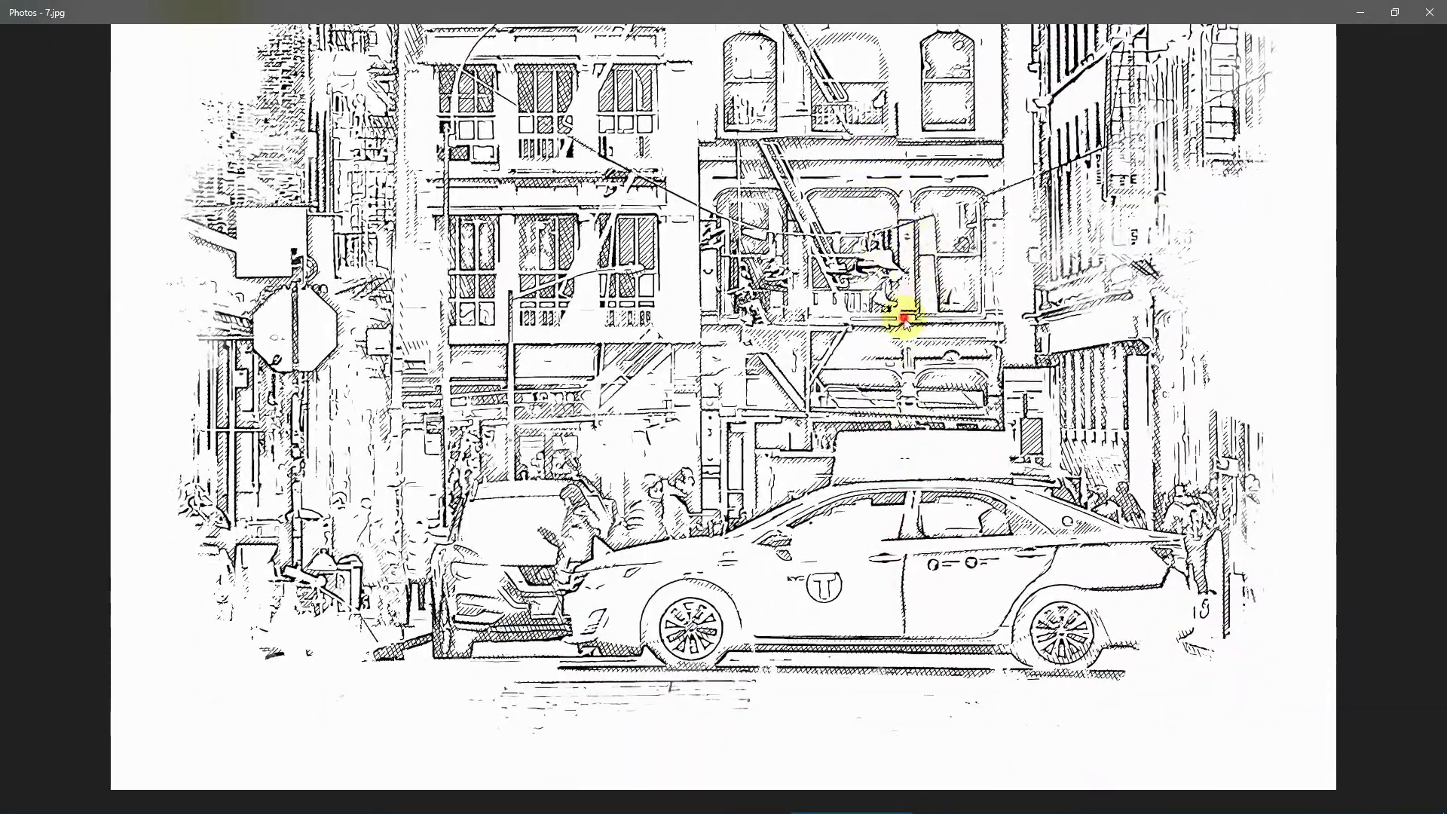
# Step: View the watercolour-only version 8.jpg and the partially coloured sketch variations 9.jpg and 10.jpg
pyautogui.press('Right')
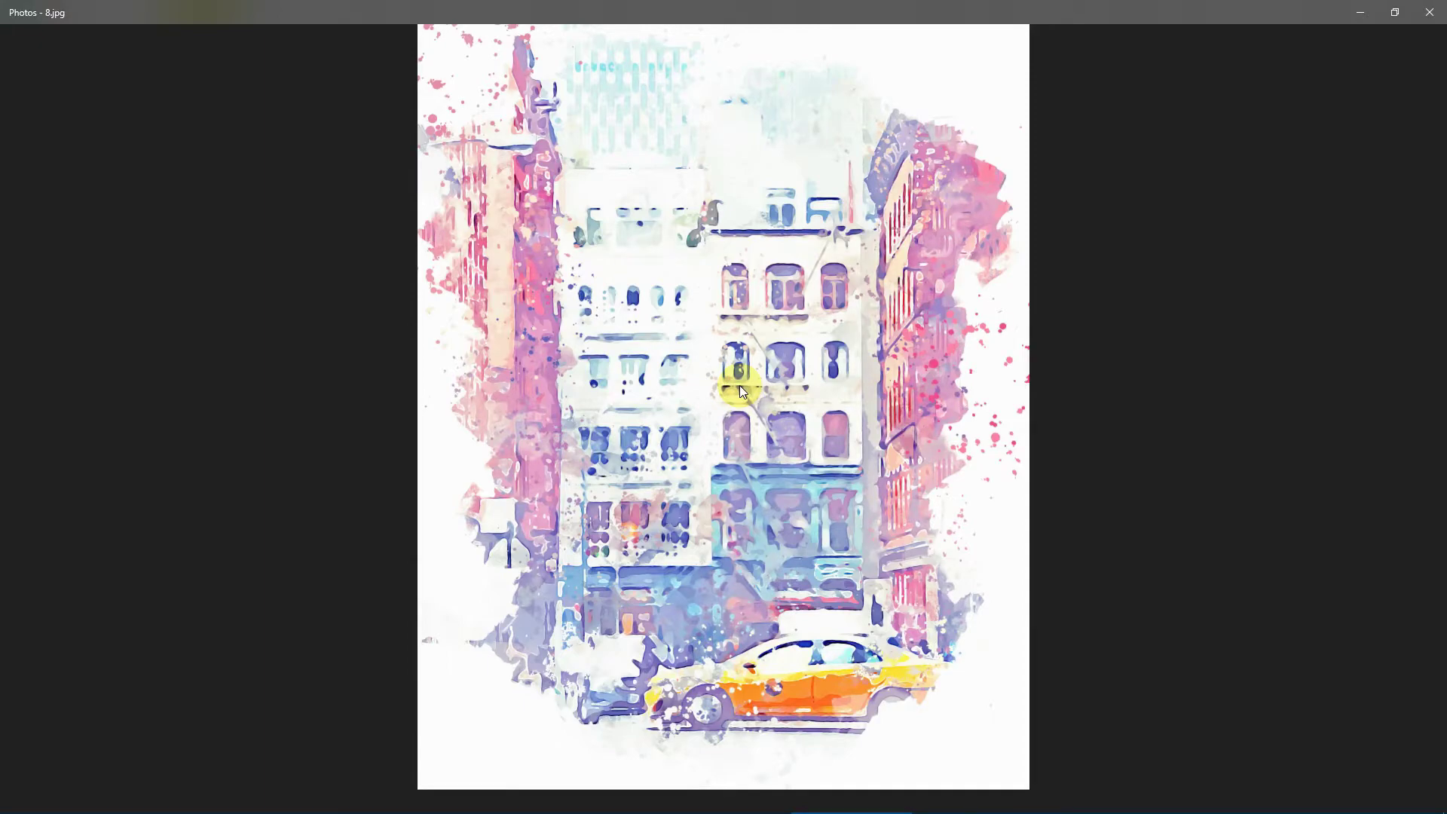
pyautogui.scroll(2, 784, 351)
pyautogui.press('Right')
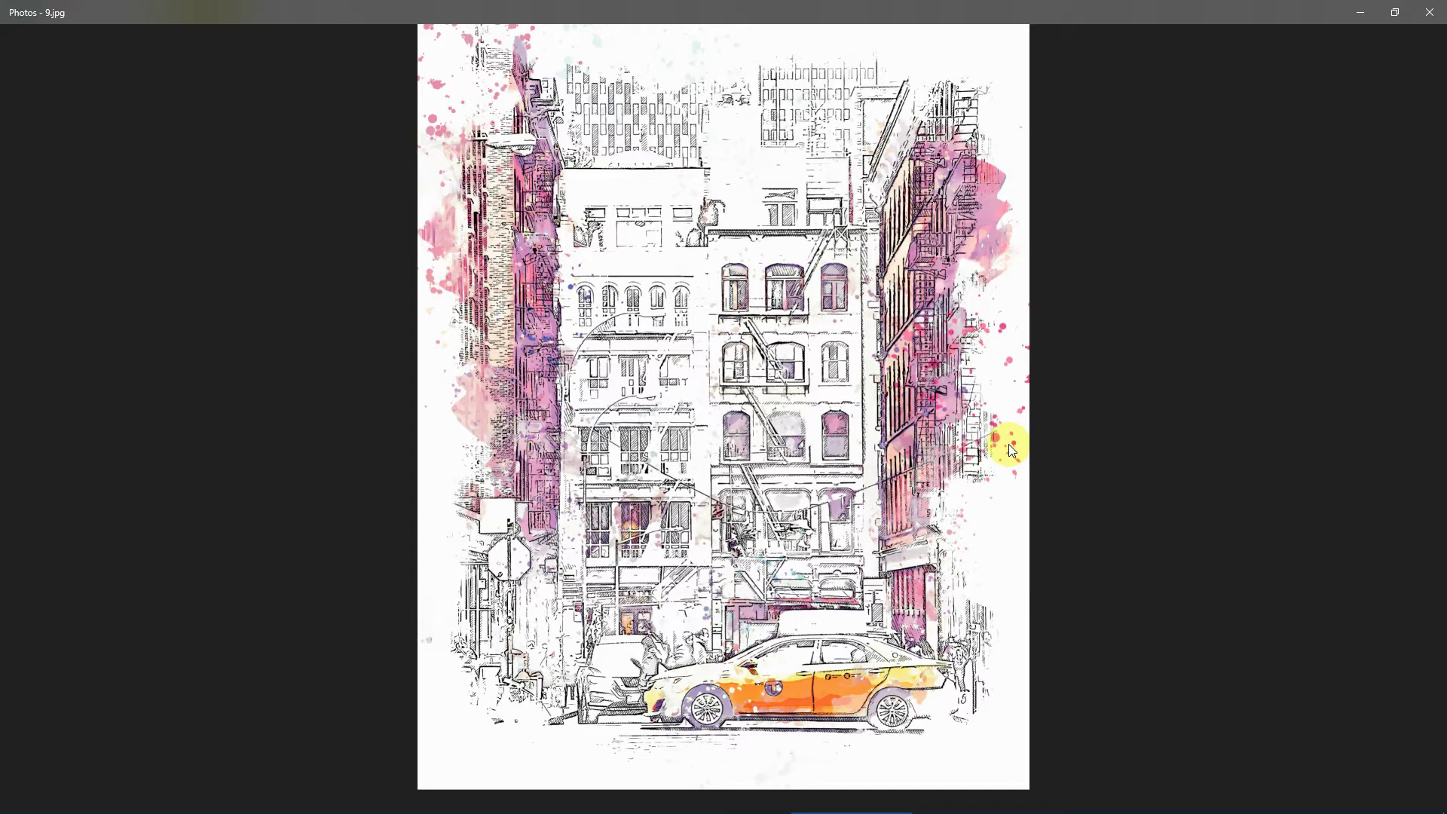
pyautogui.press('Right')
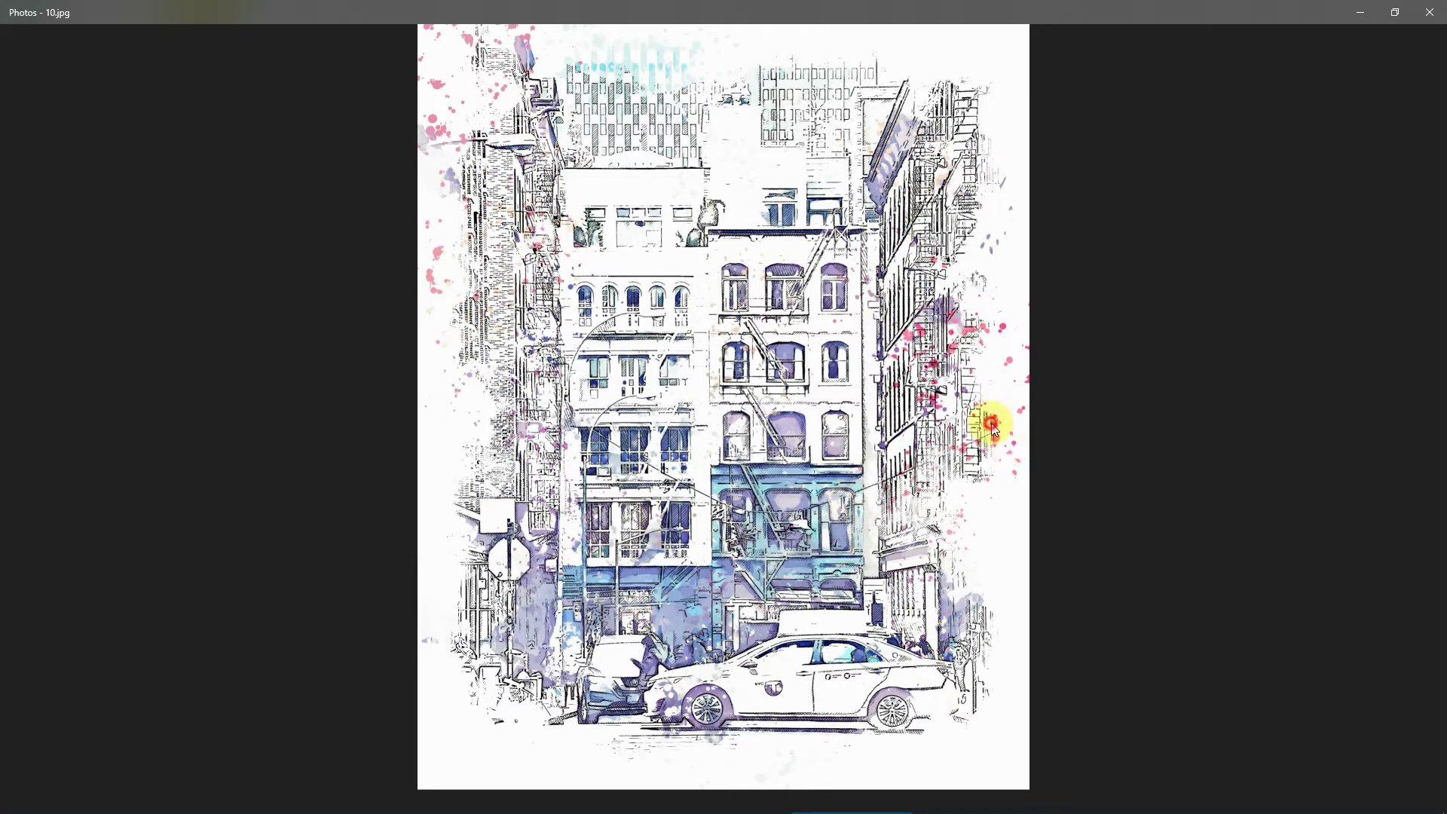
pyautogui.press('Right')
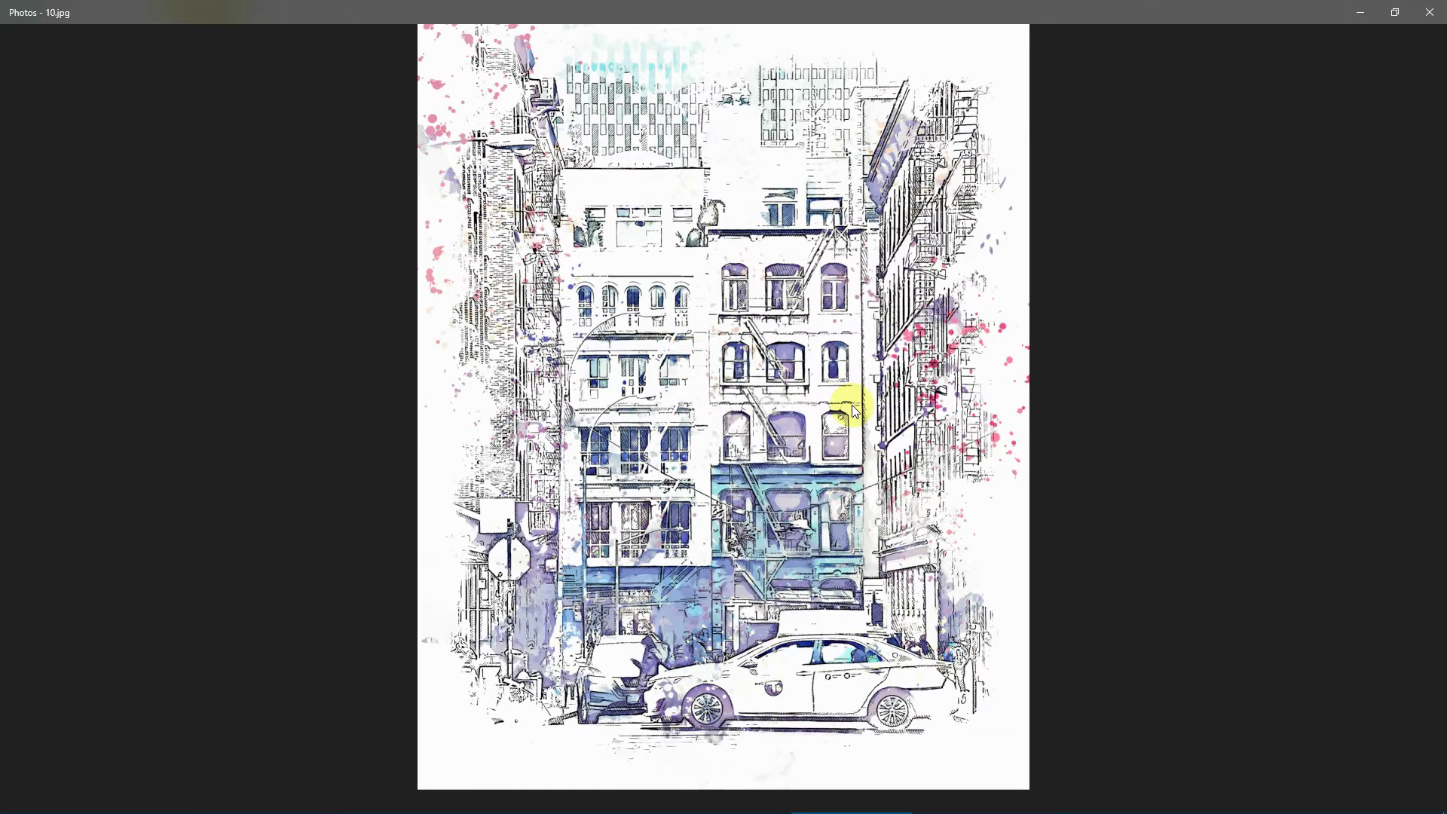
# Step: Compare the neon night street photo 11.jpg with its sketch version 12.jpg and inspect the signs and cars up close
pyautogui.press('Right')
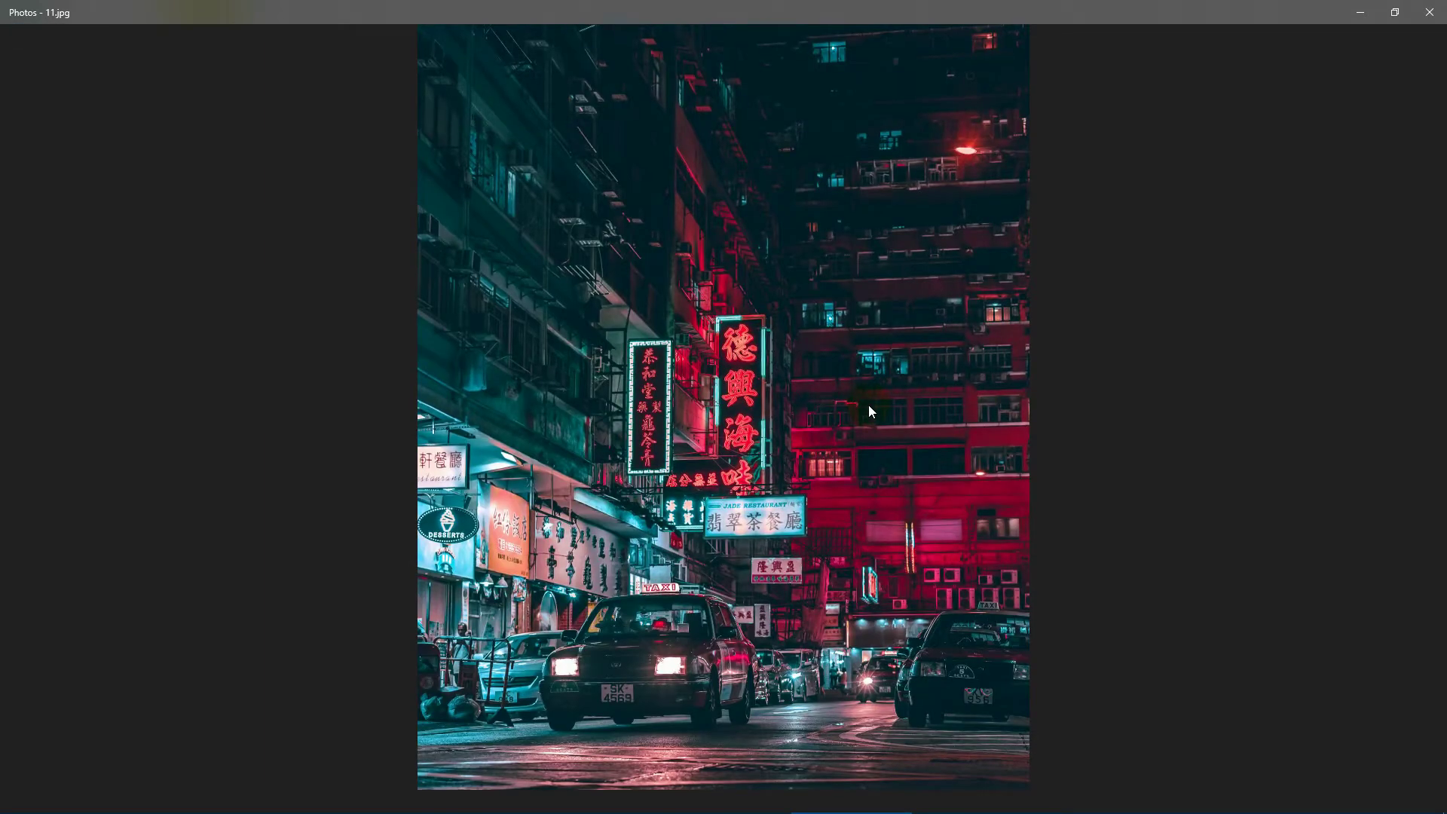
pyautogui.press('Right')
pyautogui.doubleClick(865, 454)
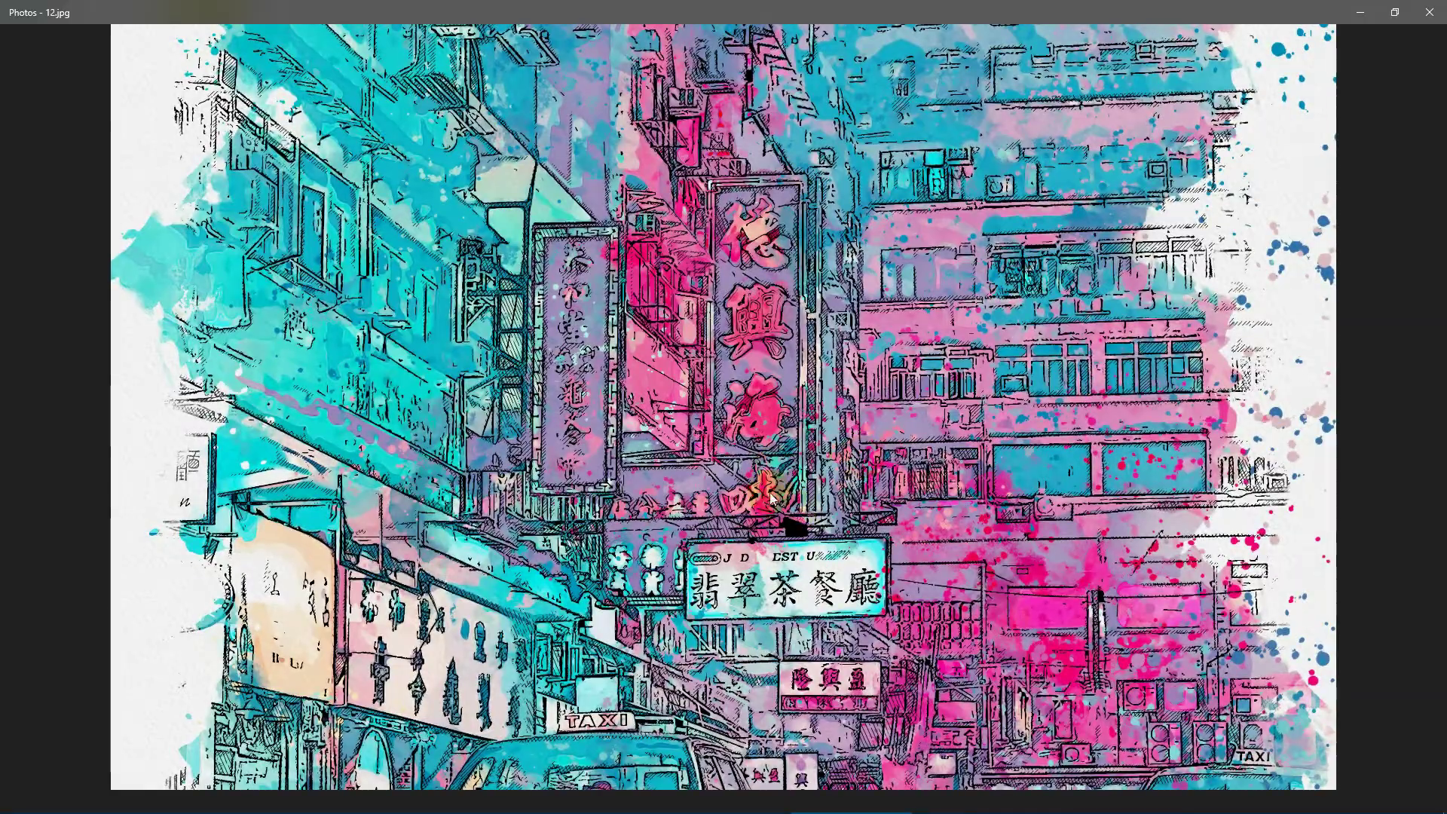
pyautogui.moveTo(922, 472); pyautogui.dragTo(895, 411)
pyautogui.moveTo(948, 754); pyautogui.dragTo(949, 363)
# Step: Move on to the old-town street sketch 14.jpg and inspect its sky, buildings and tram tracks up close
pyautogui.press('Right')
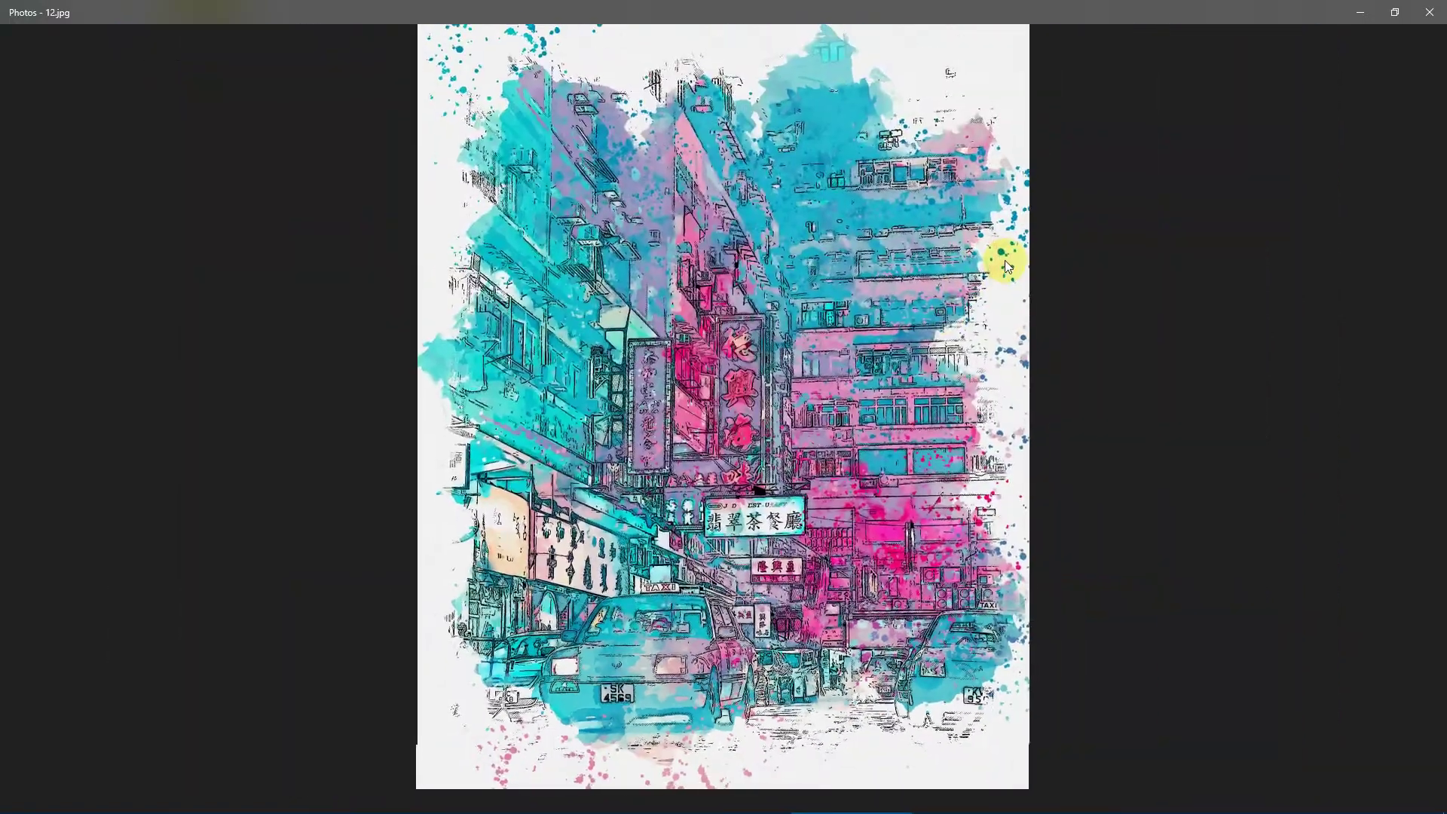
pyautogui.press('Right')
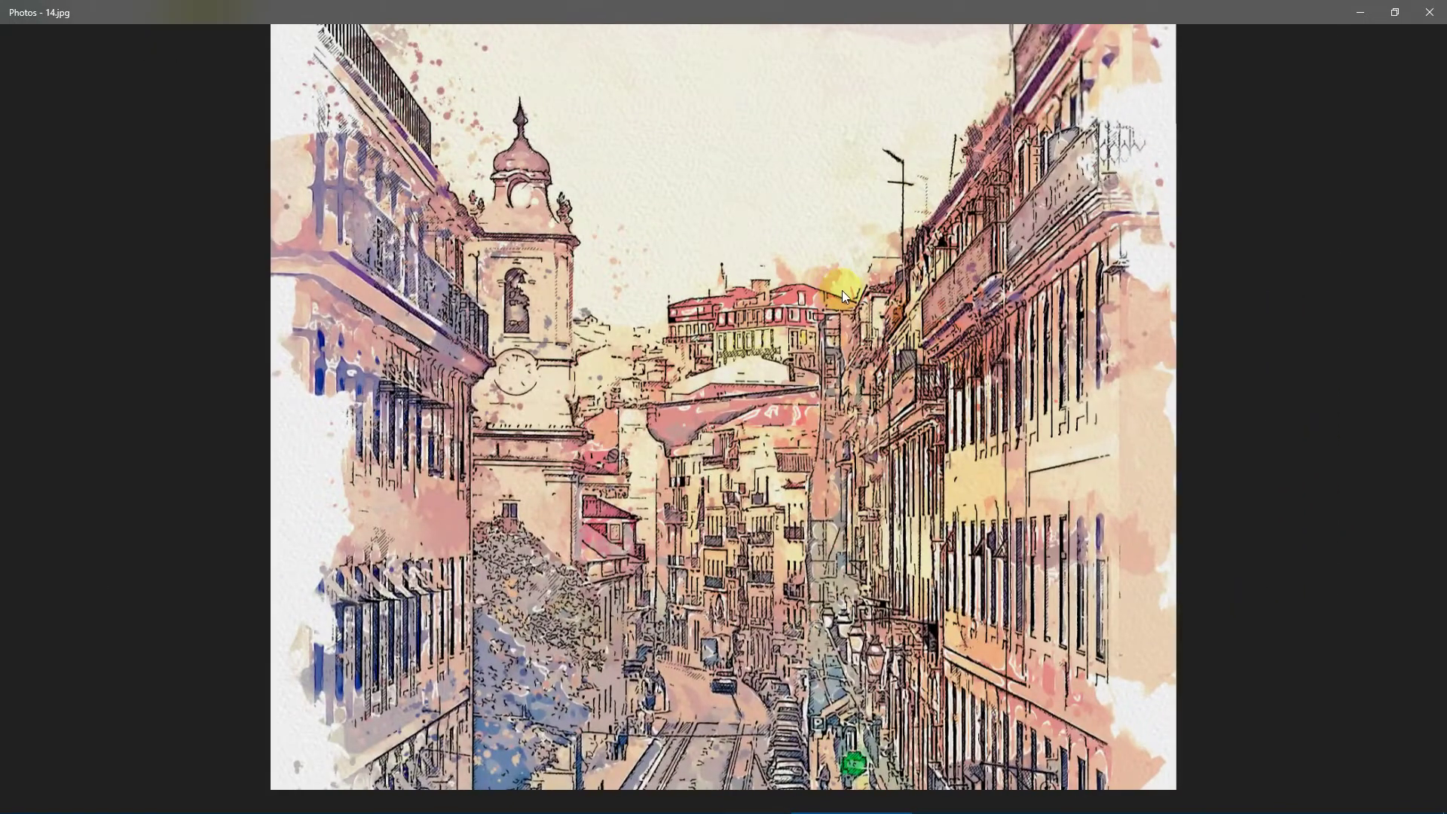
pyautogui.moveTo(866, 249); pyautogui.dragTo(861, 413)
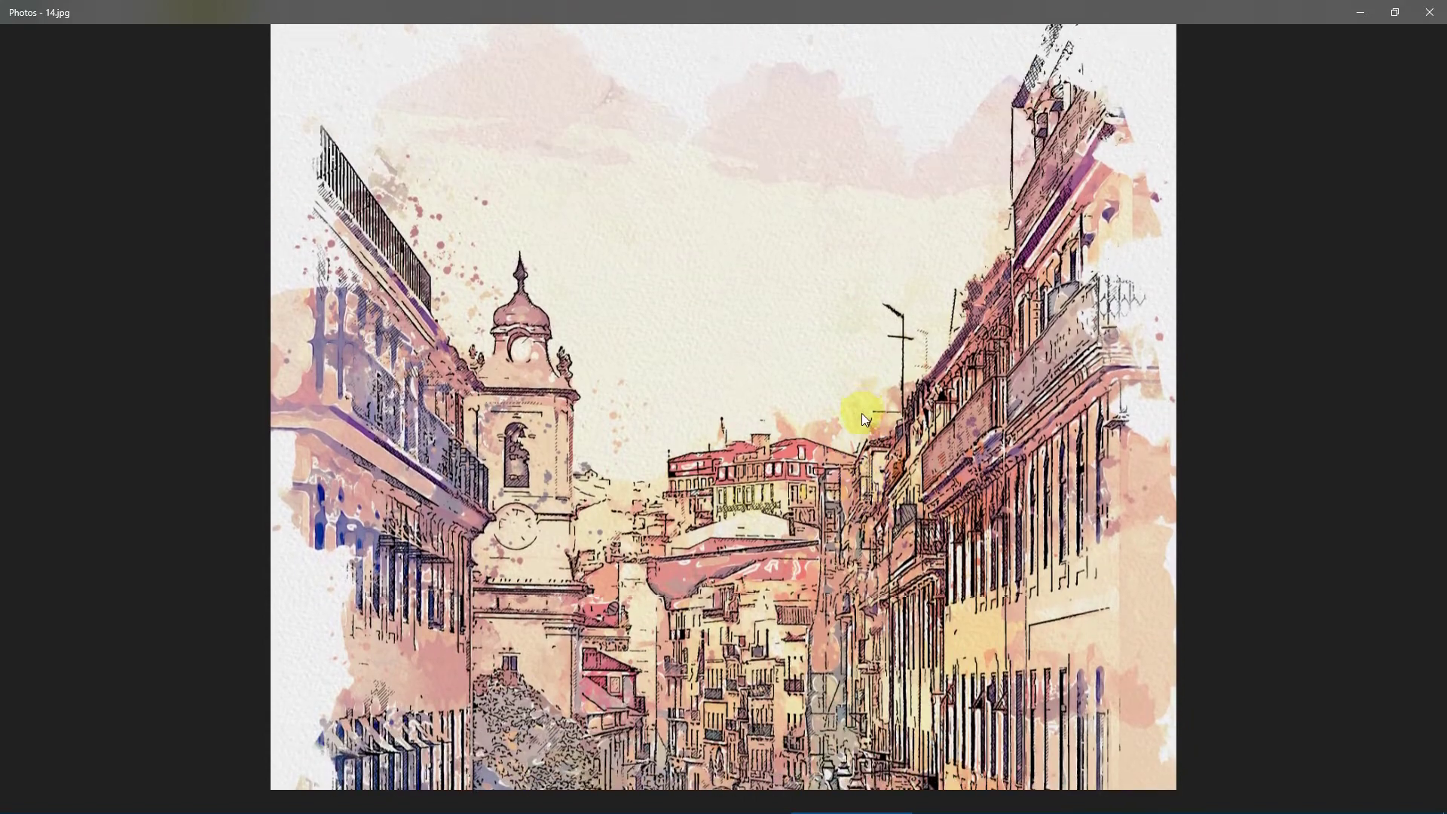
pyautogui.moveTo(875, 577); pyautogui.dragTo(894, 154)
pyautogui.moveTo(890, 351); pyautogui.dragTo(878, 226)
pyautogui.moveTo(935, 172); pyautogui.dragTo(930, 520)
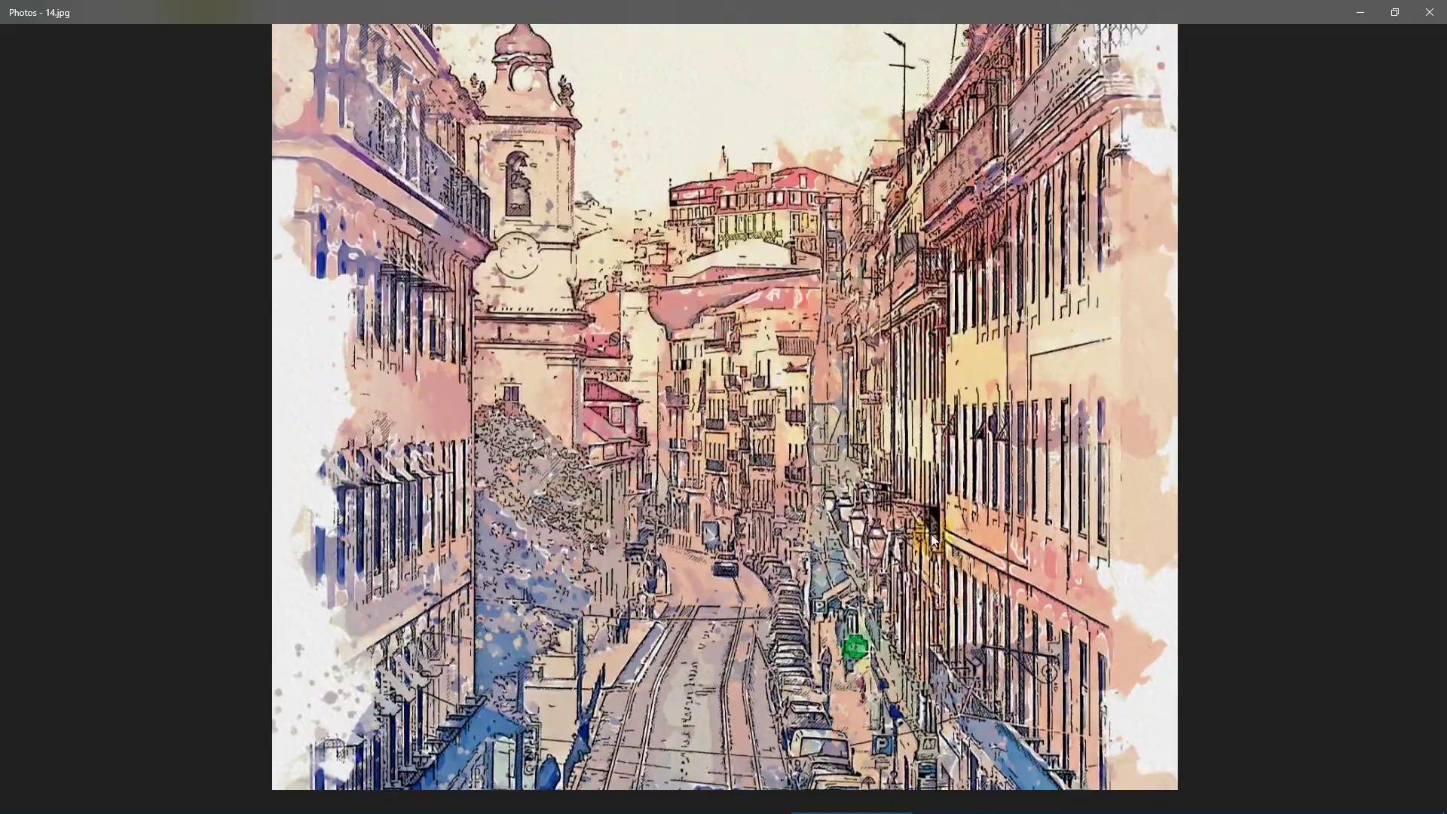
pyautogui.doubleClick(911, 483)
# Step: Compare the hillside town photo 15.jpg with its sketch version 16.jpg and inspect the sketch up close from the church down to the rooftops
pyautogui.press('Right')
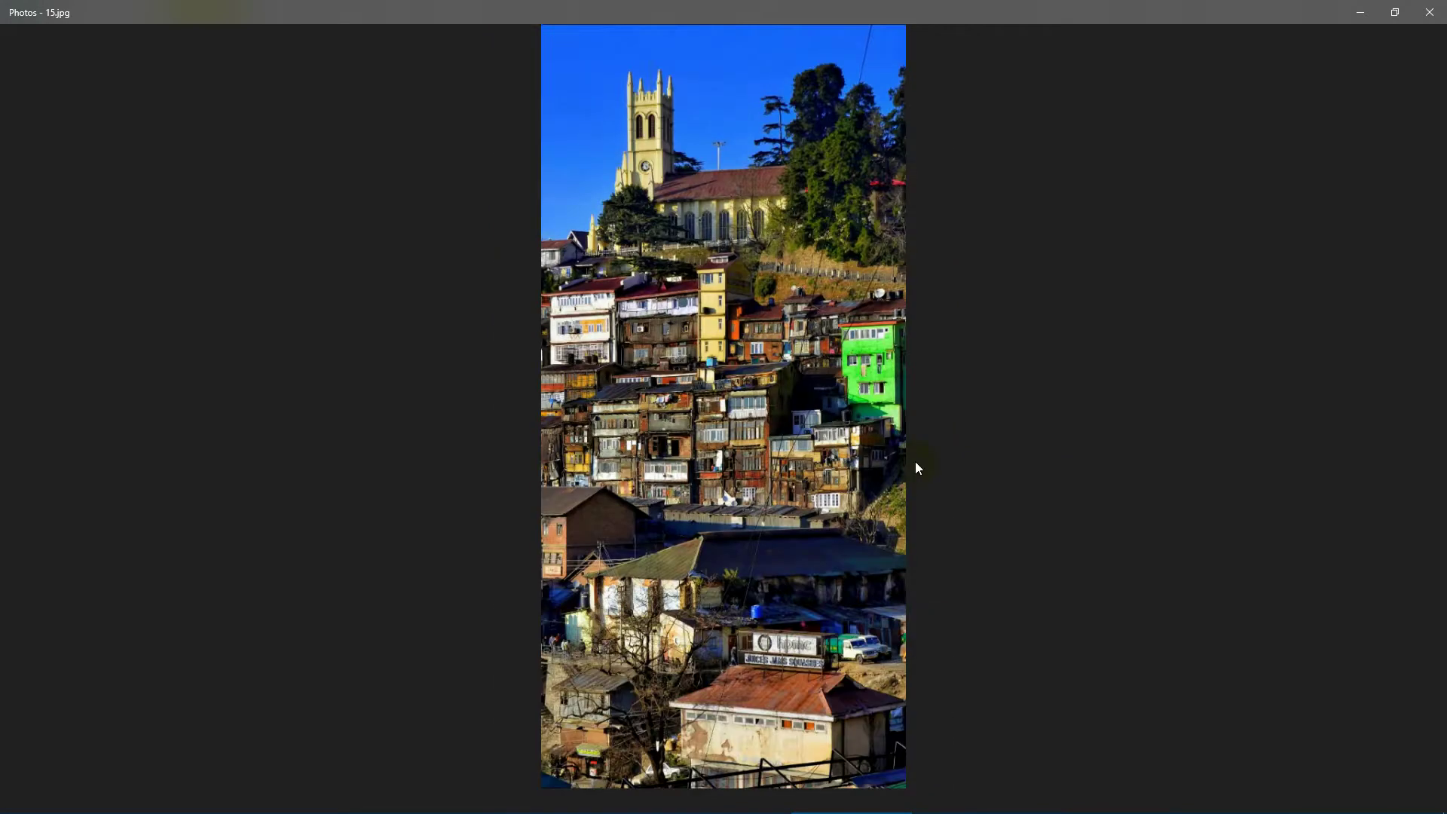
pyautogui.click(678, 175)
pyautogui.press('Right')
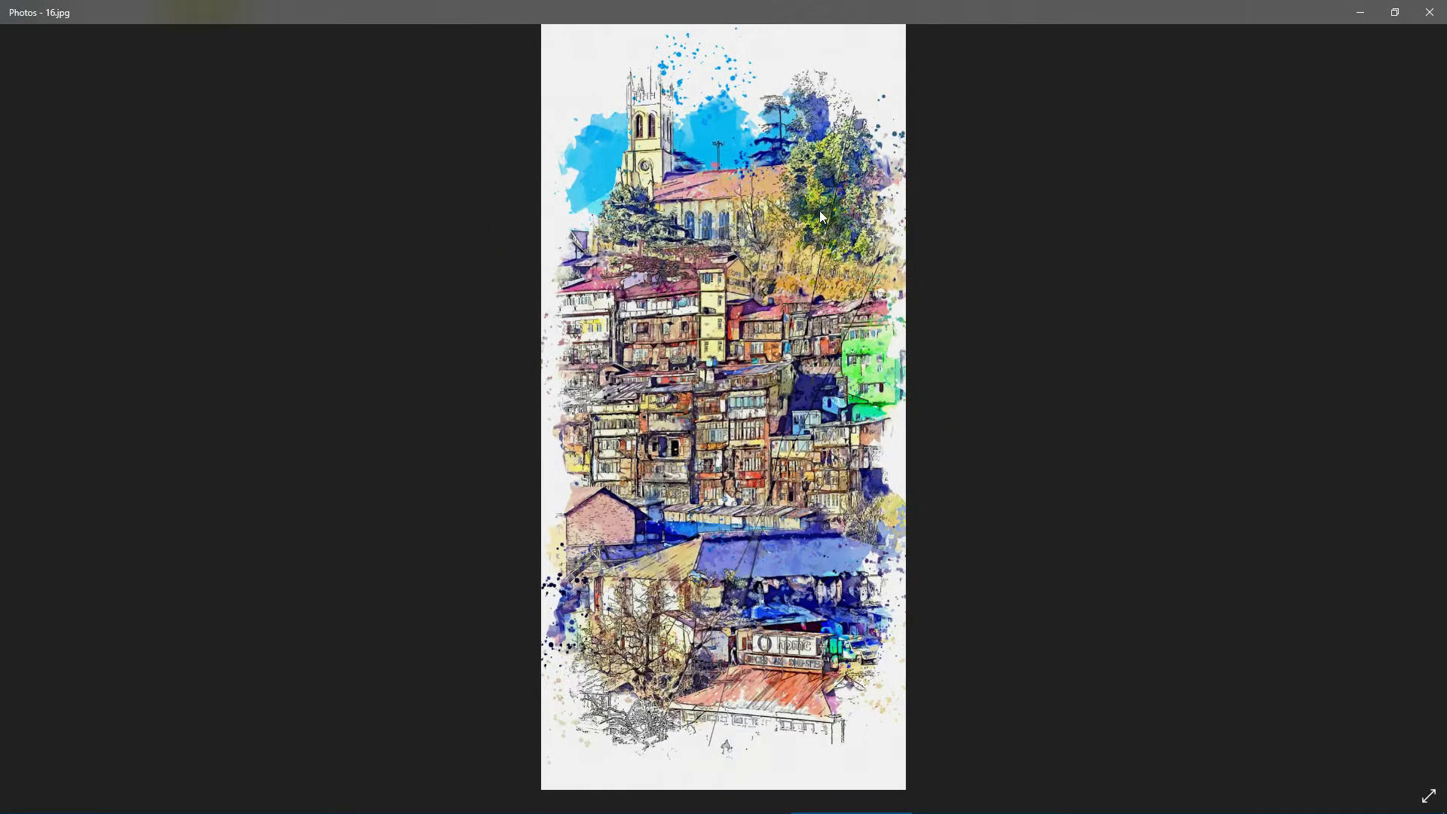
pyautogui.doubleClick(819, 219)
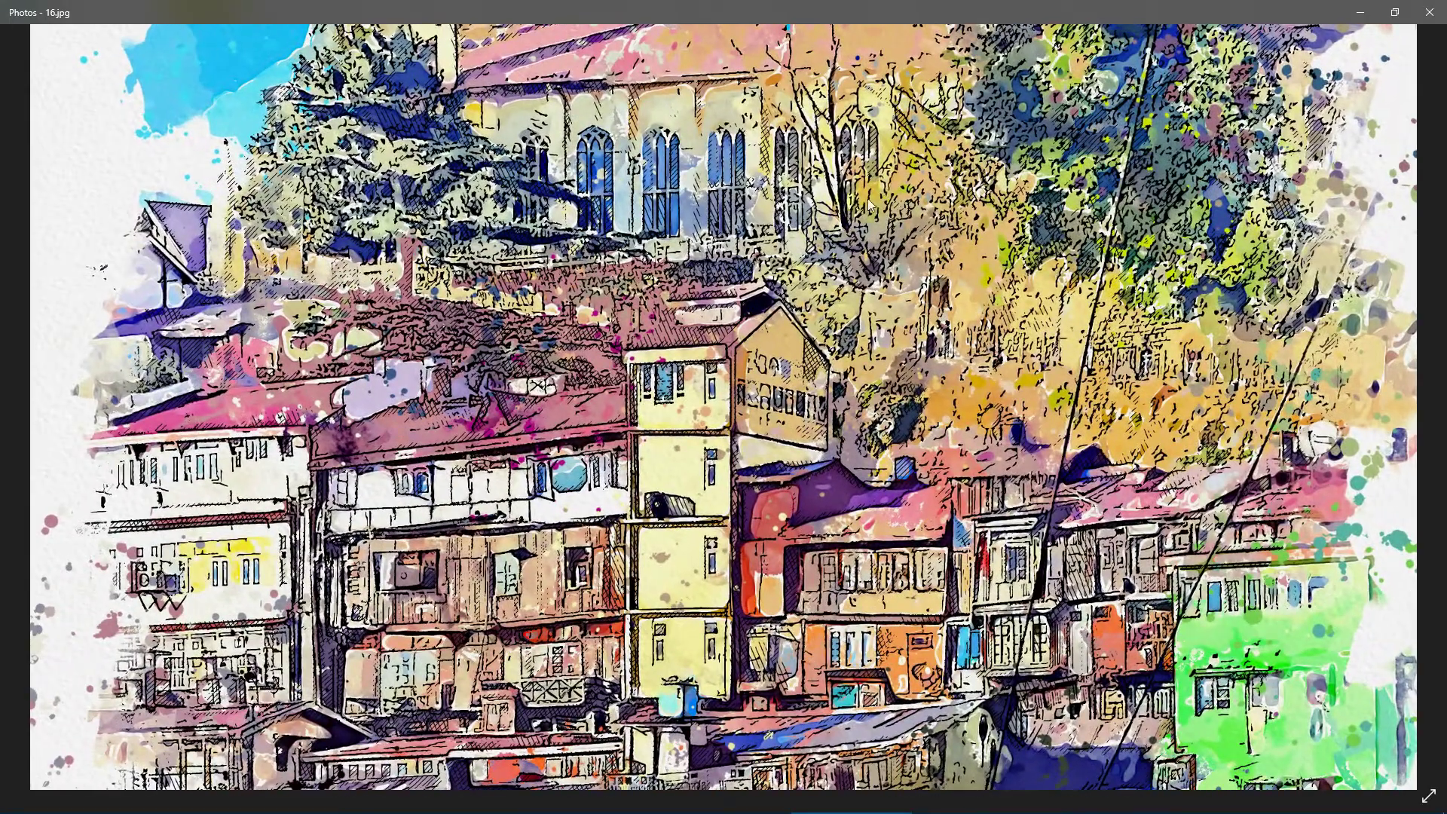
pyautogui.moveTo(817, 229); pyautogui.dragTo(886, 459)
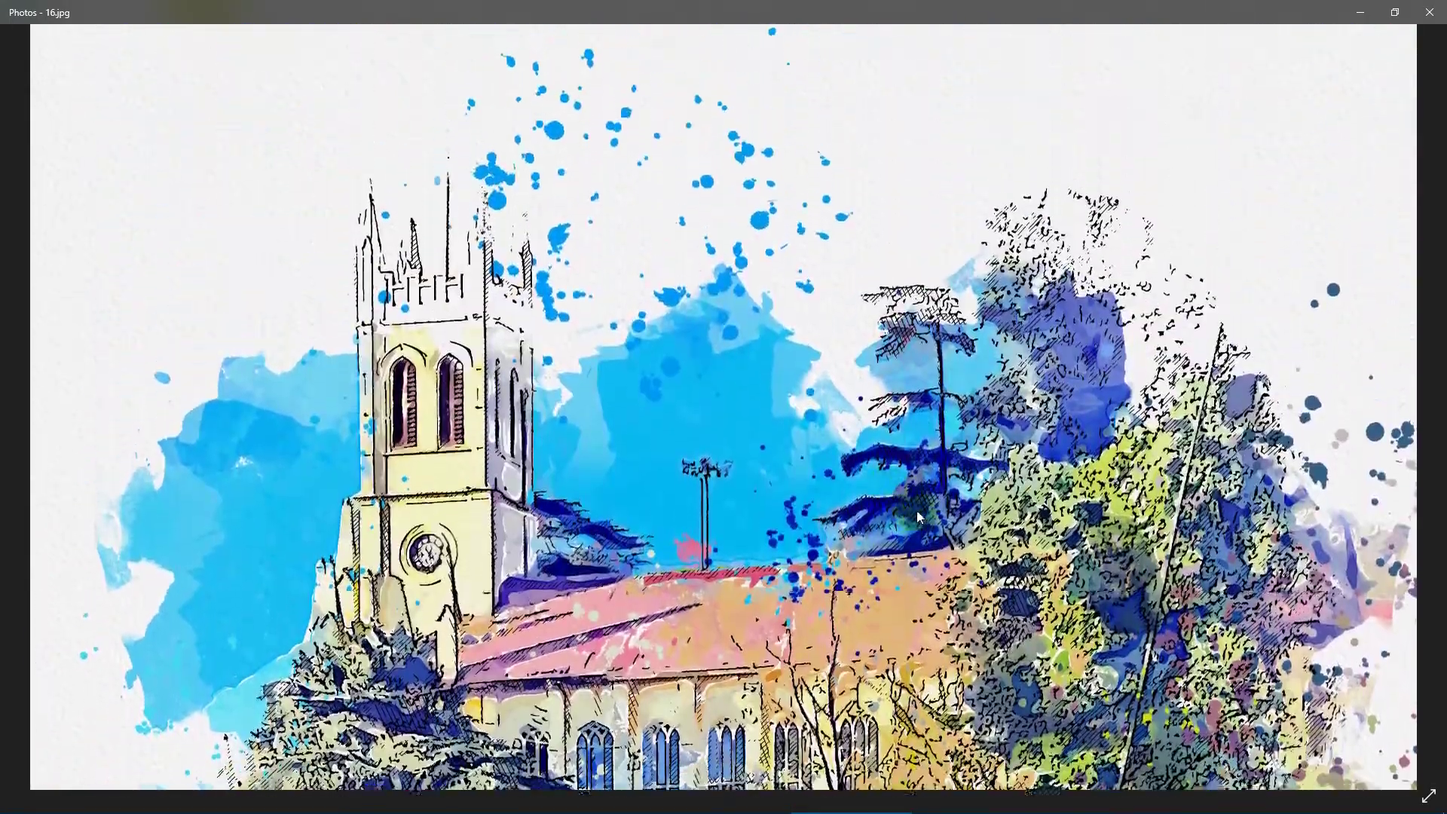
pyautogui.scroll(-6, 921, 530)
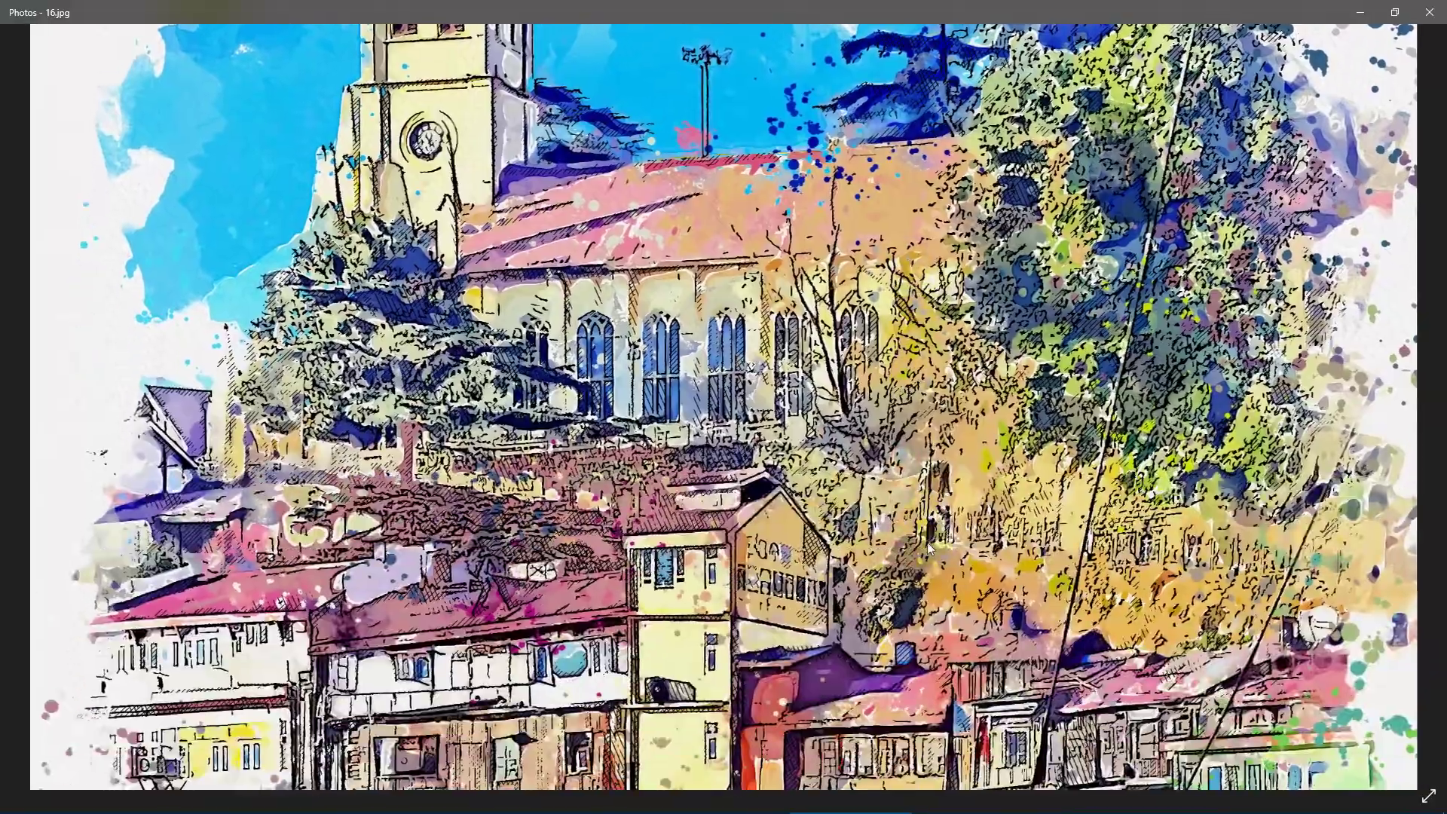
pyautogui.scroll(-8, 918, 585)
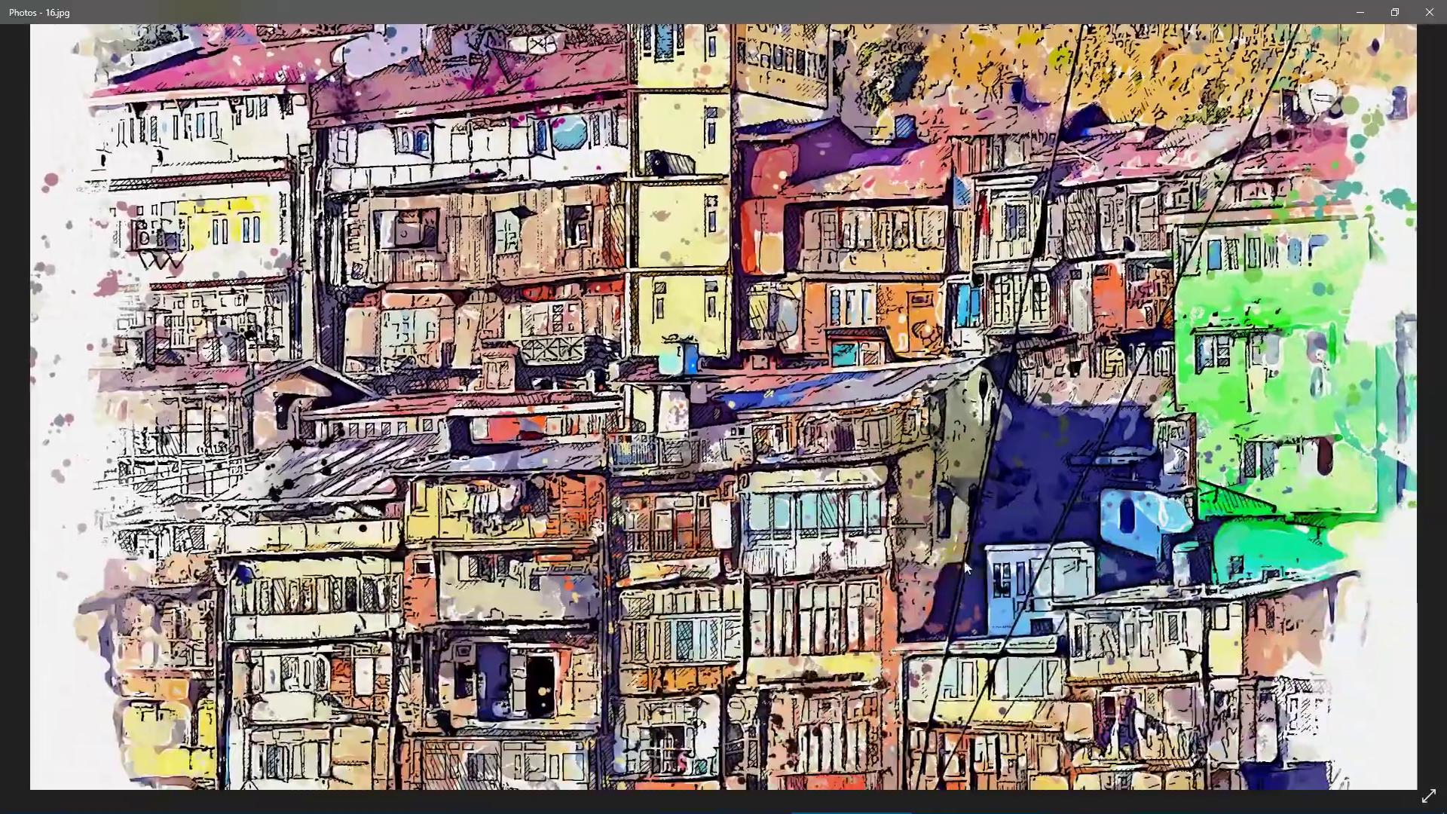
pyautogui.scroll(-8, 971, 531)
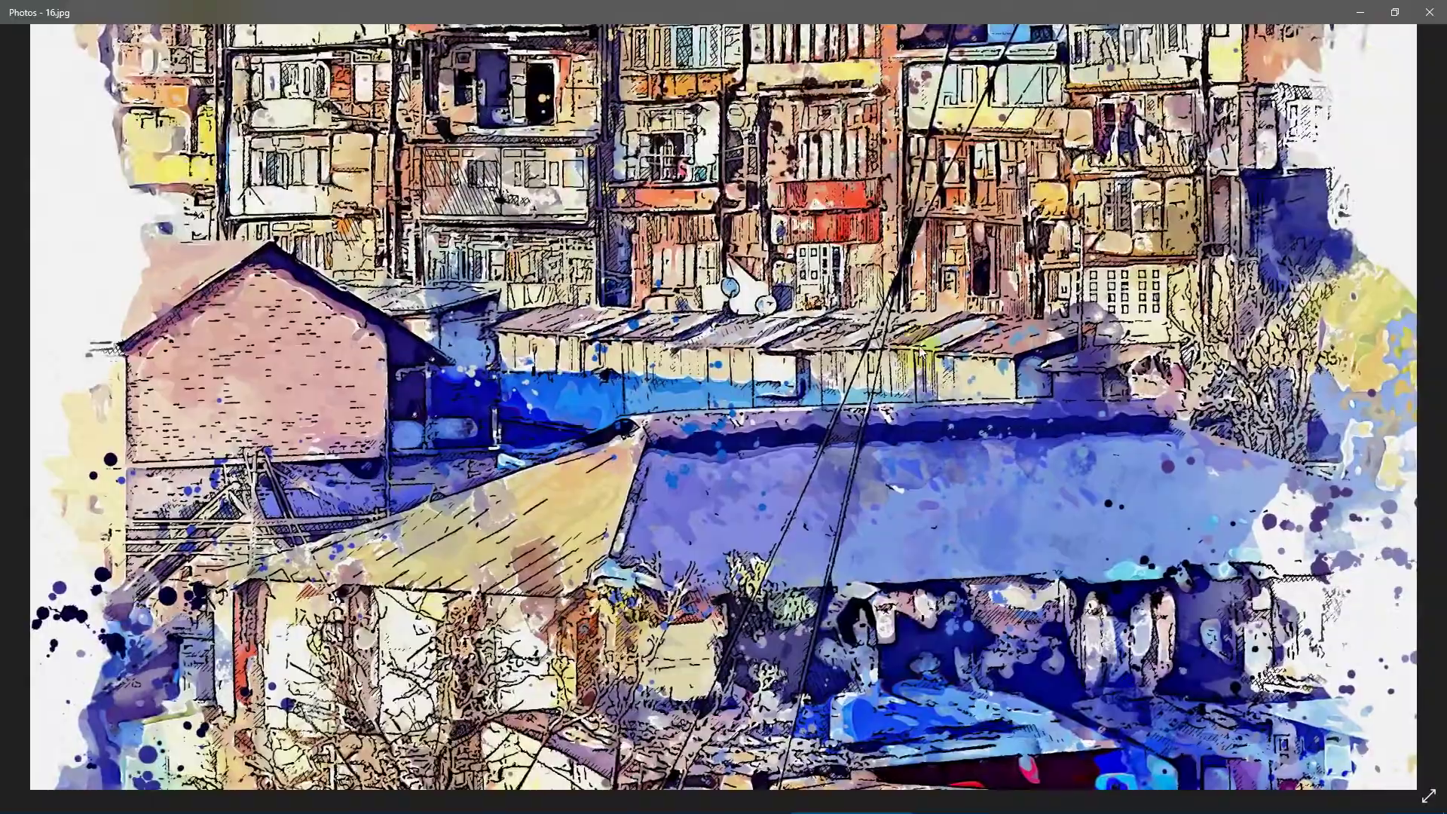
pyautogui.doubleClick(921, 346)
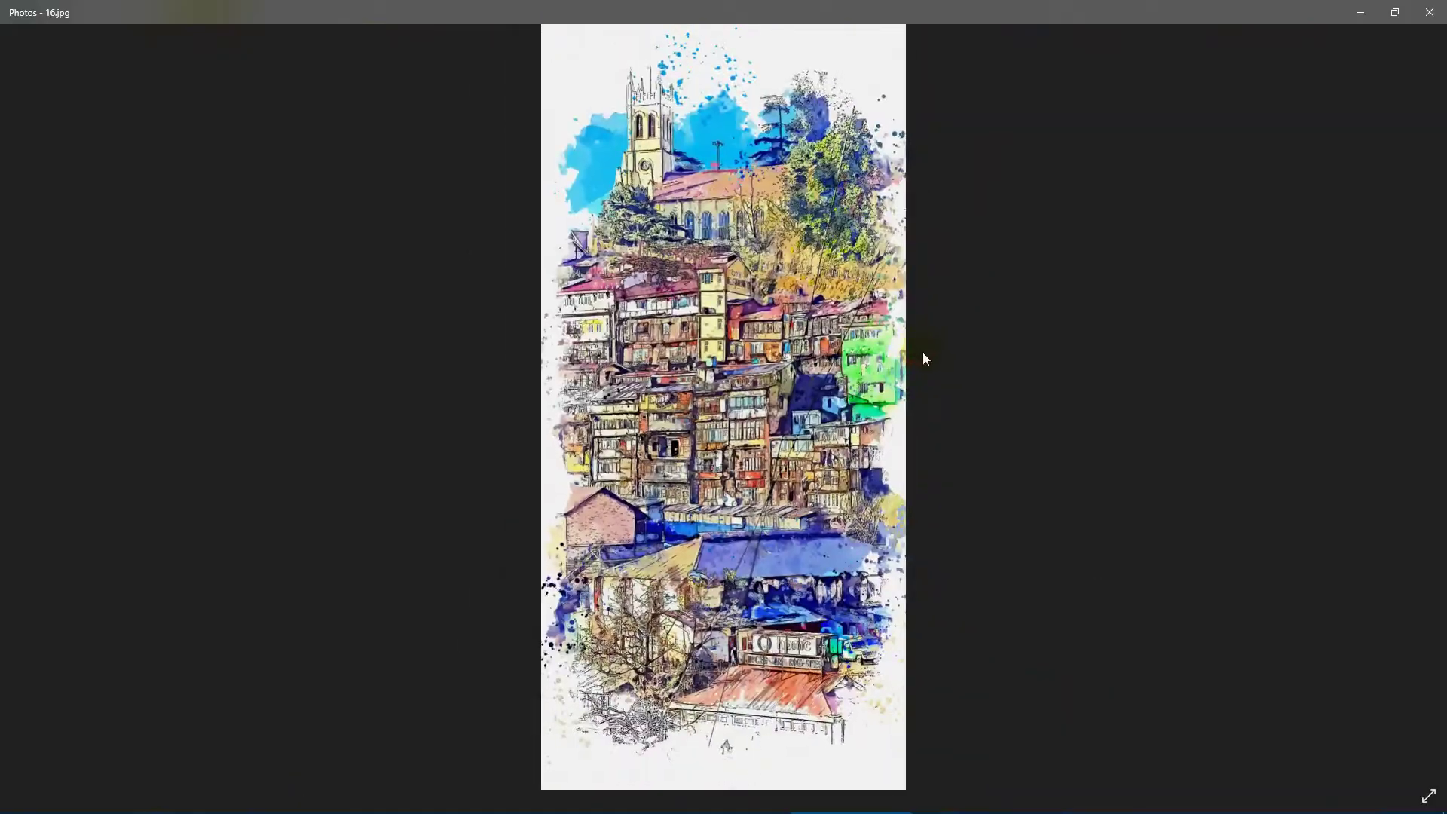
# Step: View the city skyline photo 17.jpg and its colour and muted sketch versions 18.jpg, 19.jpg and 20.jpg
pyautogui.press('Right')
pyautogui.press('Right')
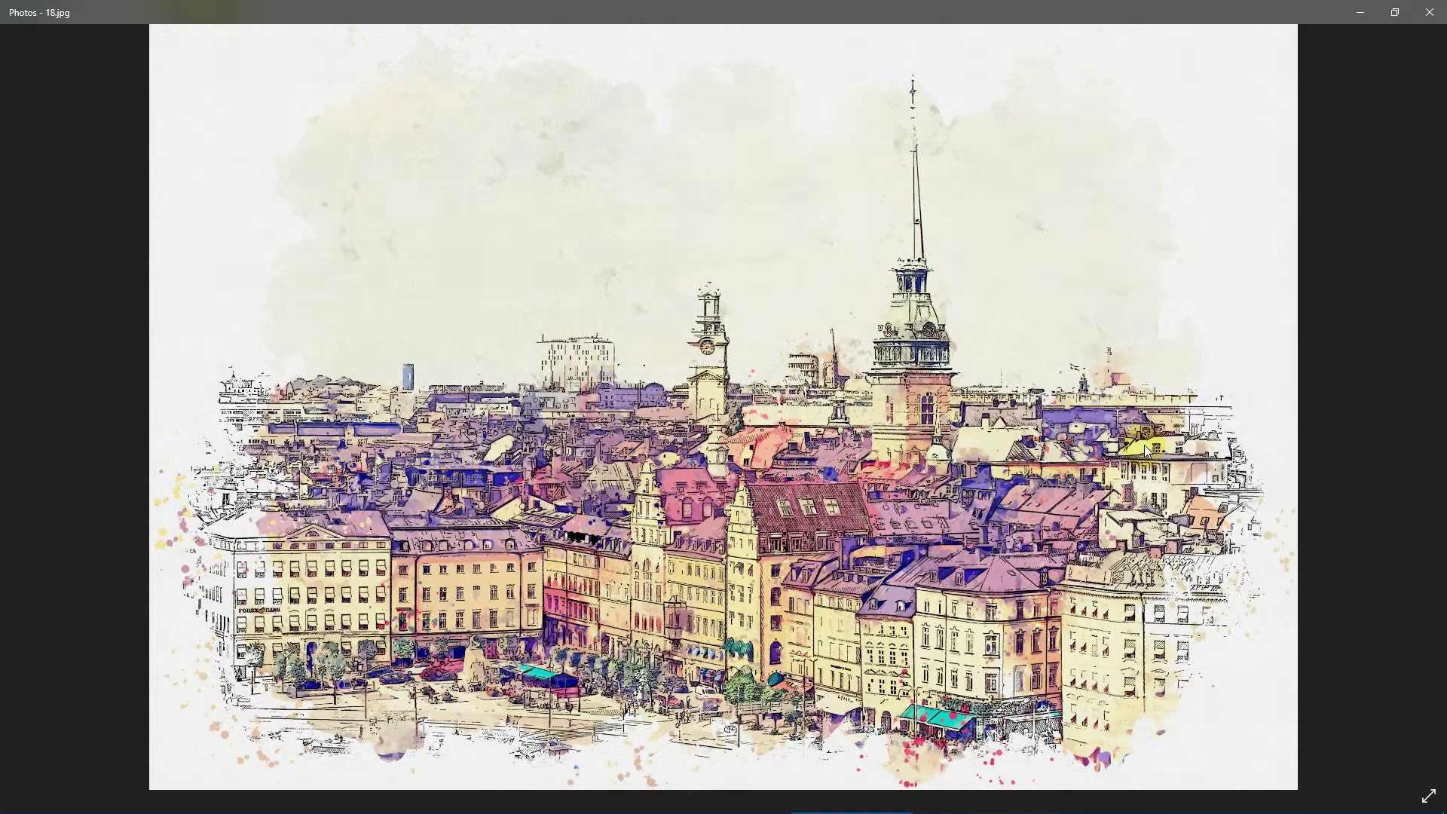
pyautogui.press('Right')
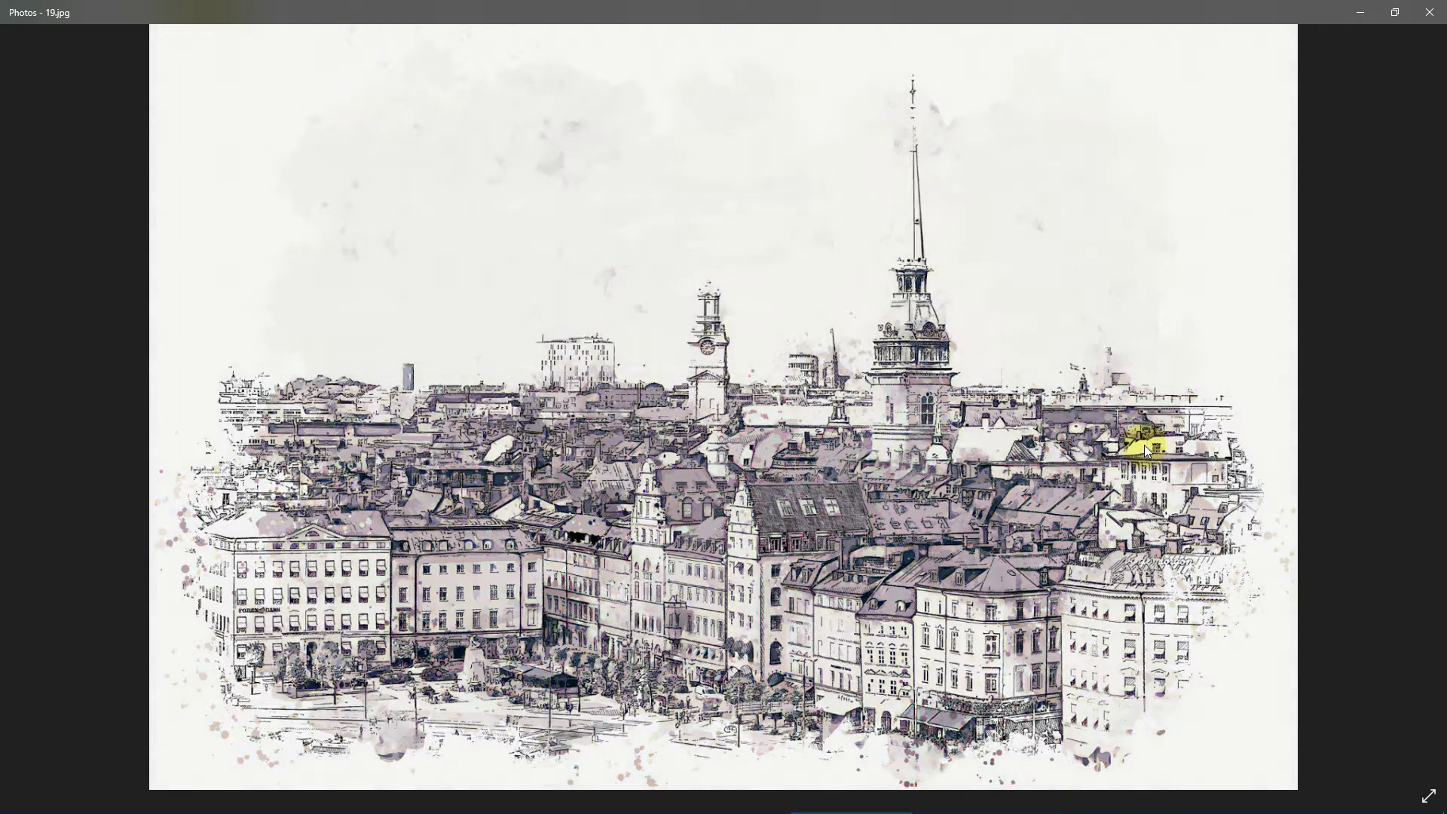
pyautogui.press('Right')
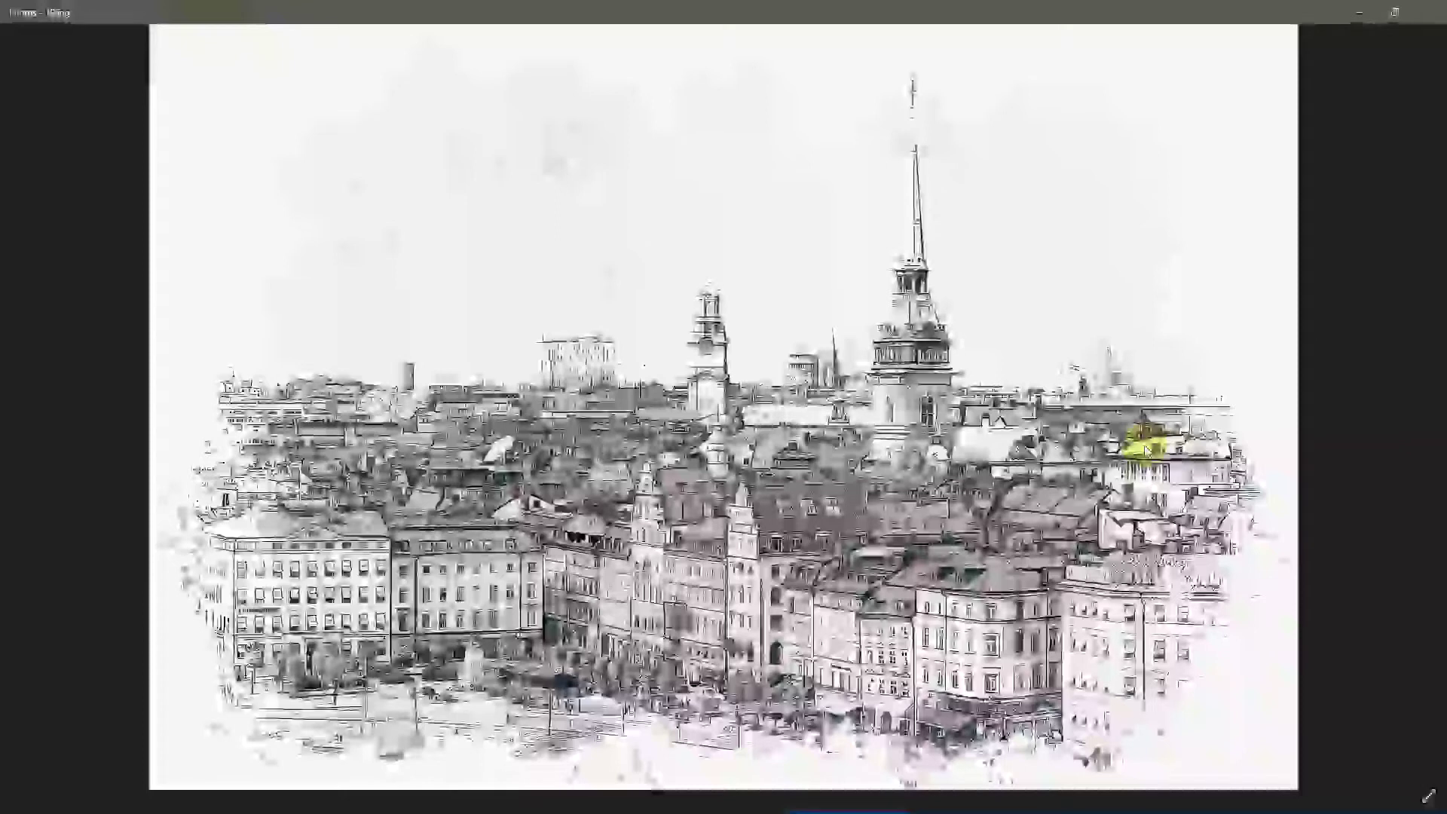
pyautogui.press('Right')
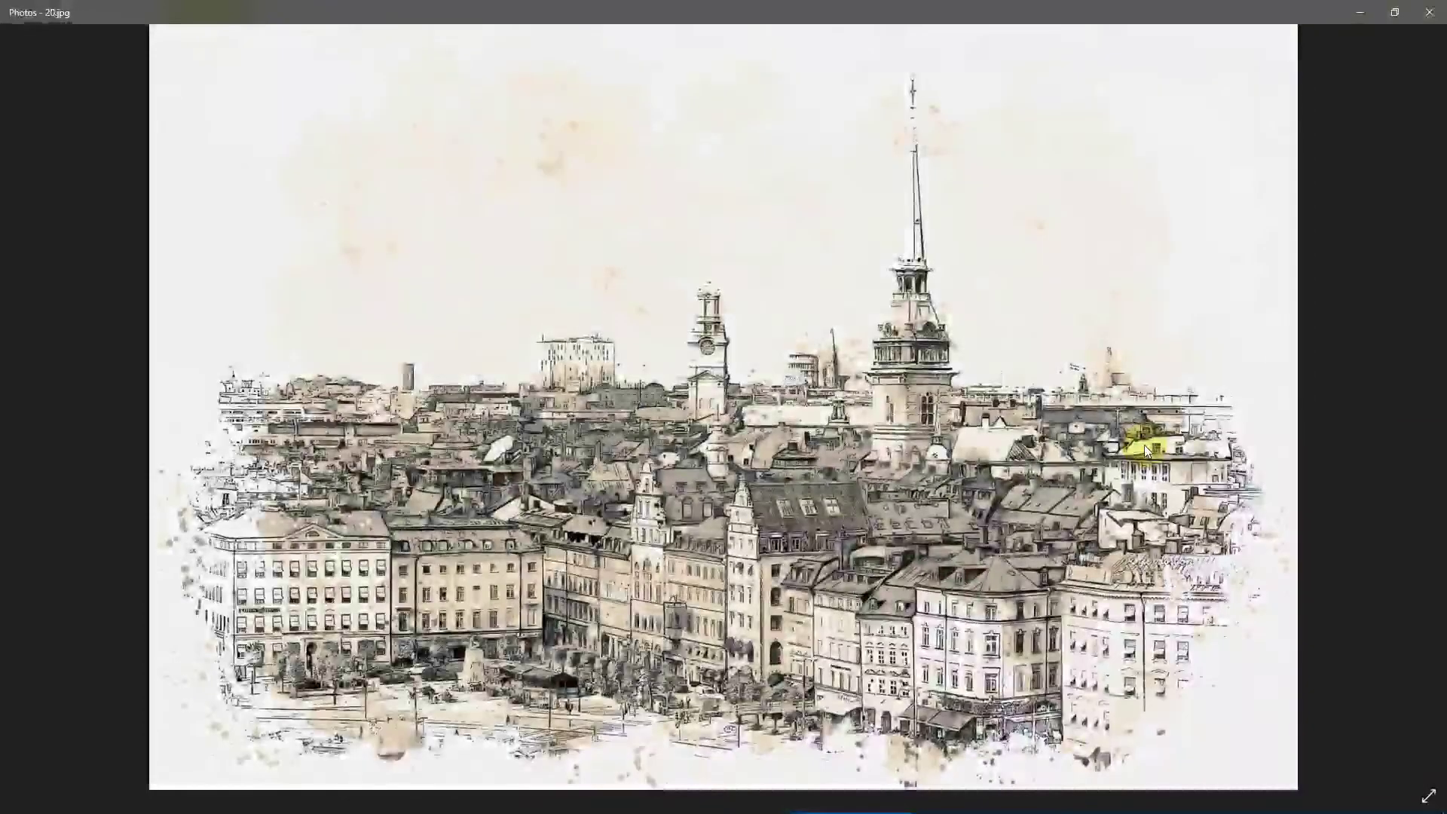
pyautogui.press('Right')
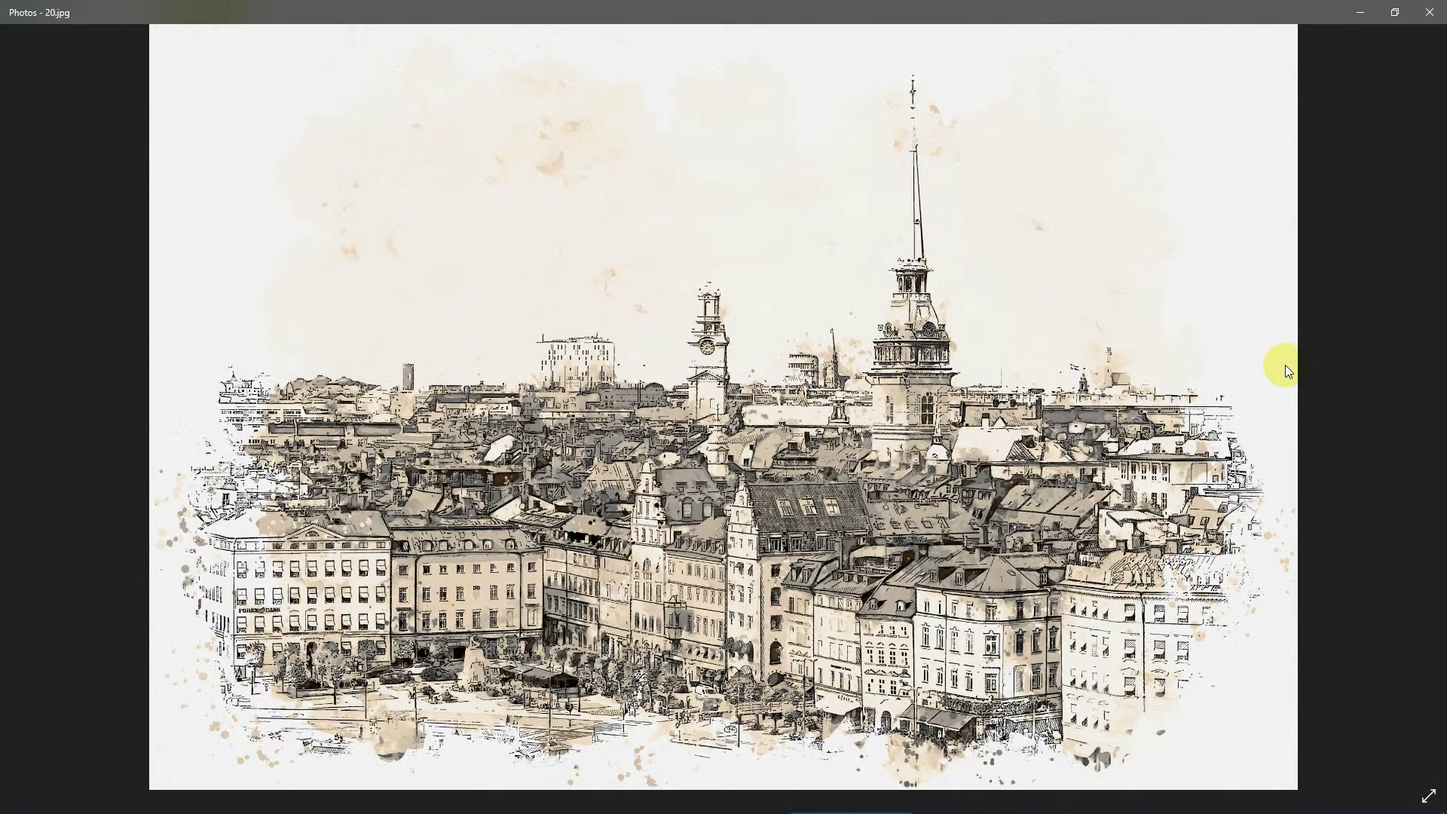
# Step: Compare the Eiffel Tower river photo 21.jpg with its sketch version 22.jpg and inspect the sketch up close
pyautogui.press('Right')
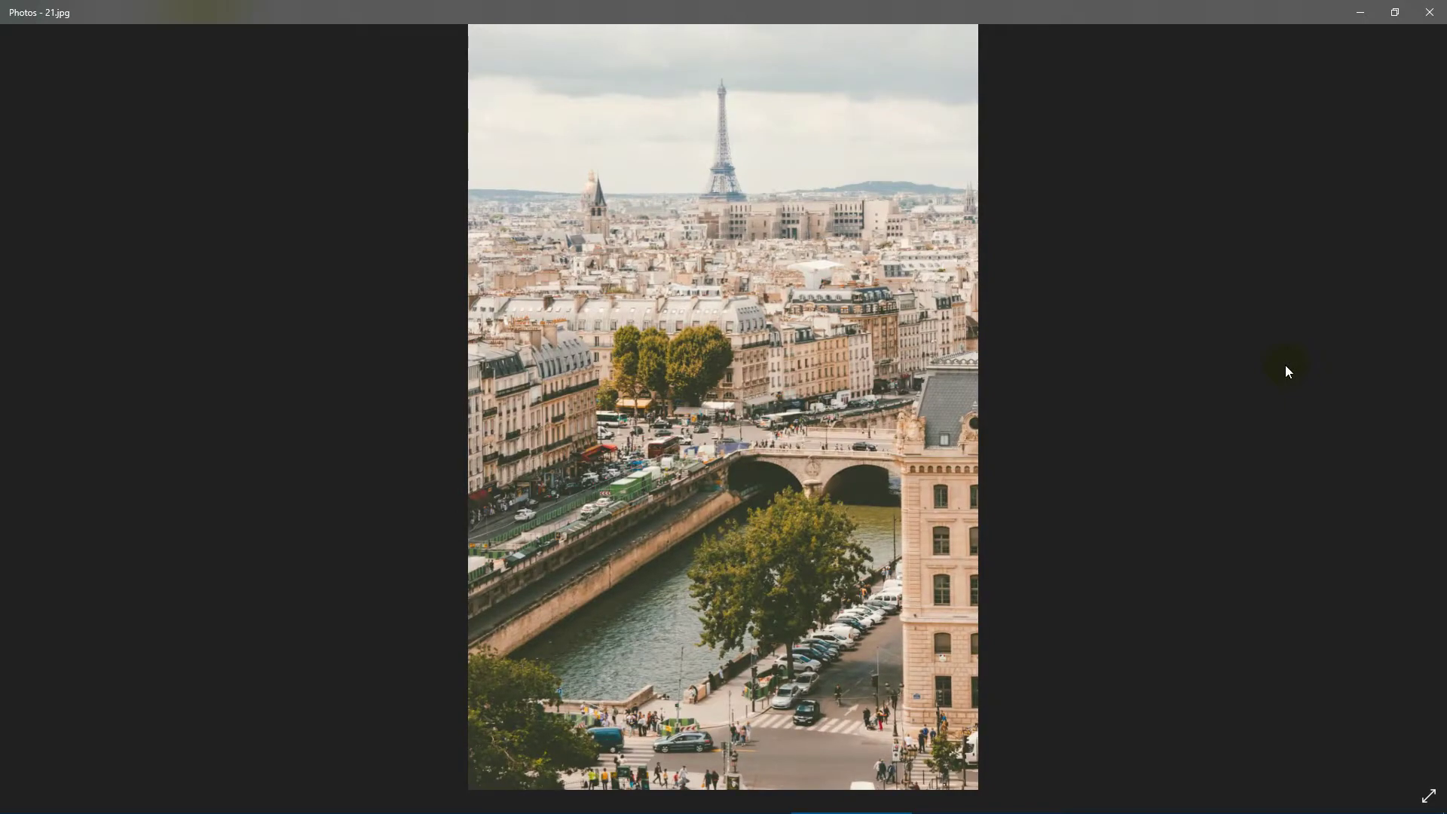
pyautogui.press('Right')
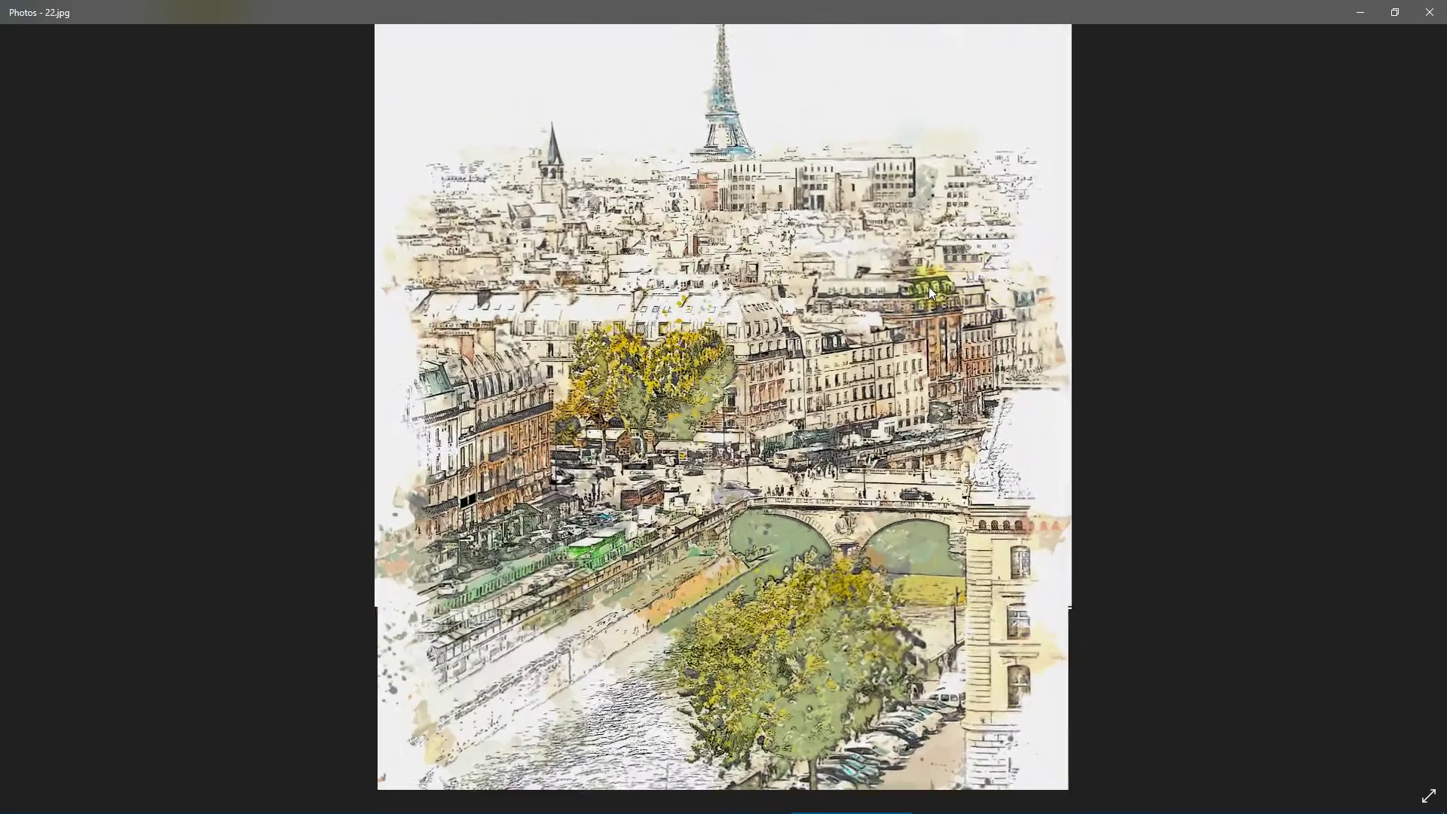
pyautogui.moveTo(911, 223); pyautogui.dragTo(899, 415)
pyautogui.moveTo(895, 487); pyautogui.dragTo(912, 251)
pyautogui.scroll(-2, 912, 250)
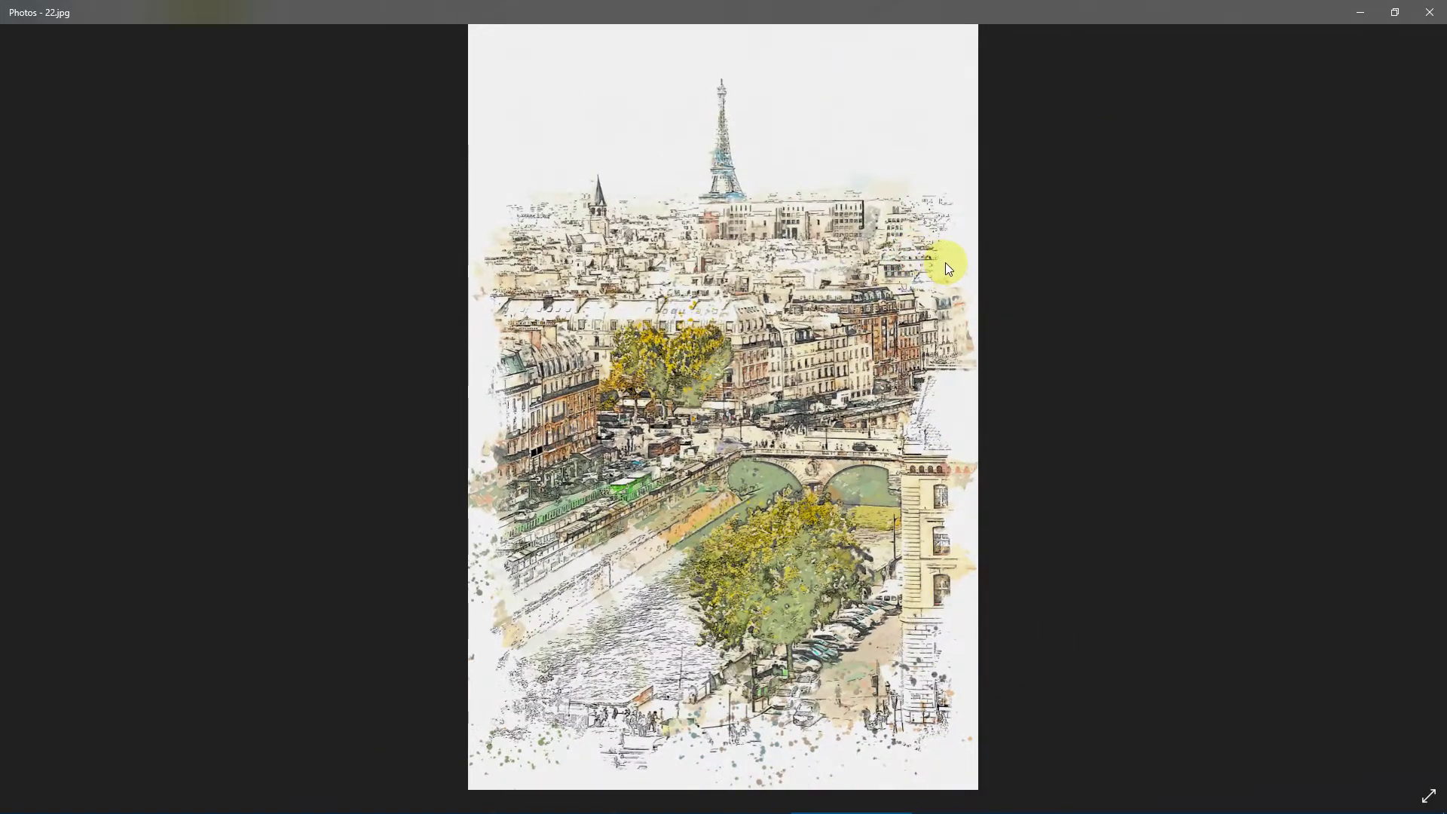
# Step: Compare the domed church photo 23.jpg with sketch 24.jpg and the canal photo 25.jpg with sketch 26.jpg, and close the image viewer
pyautogui.press('Right')
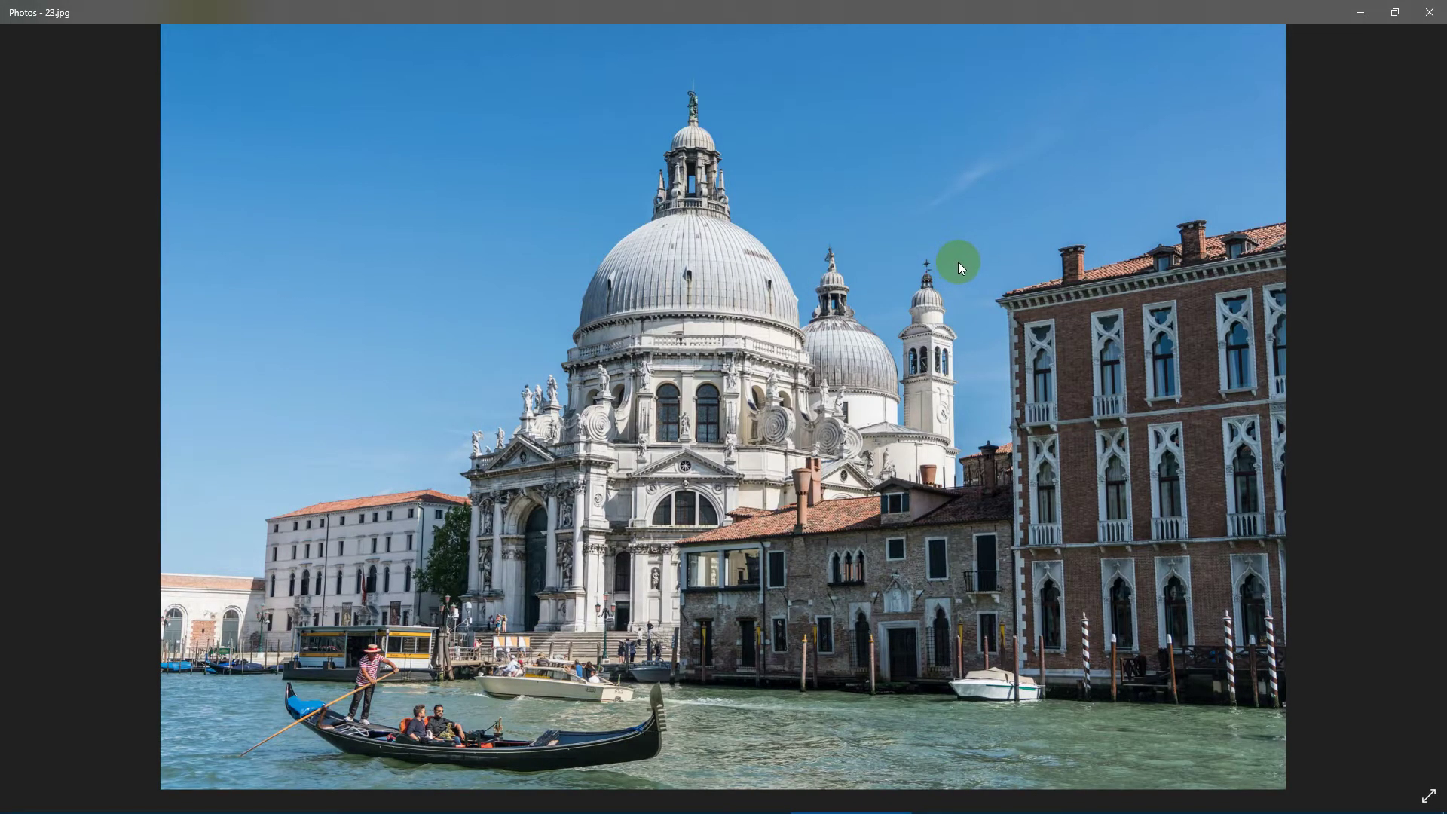
pyautogui.press('Right')
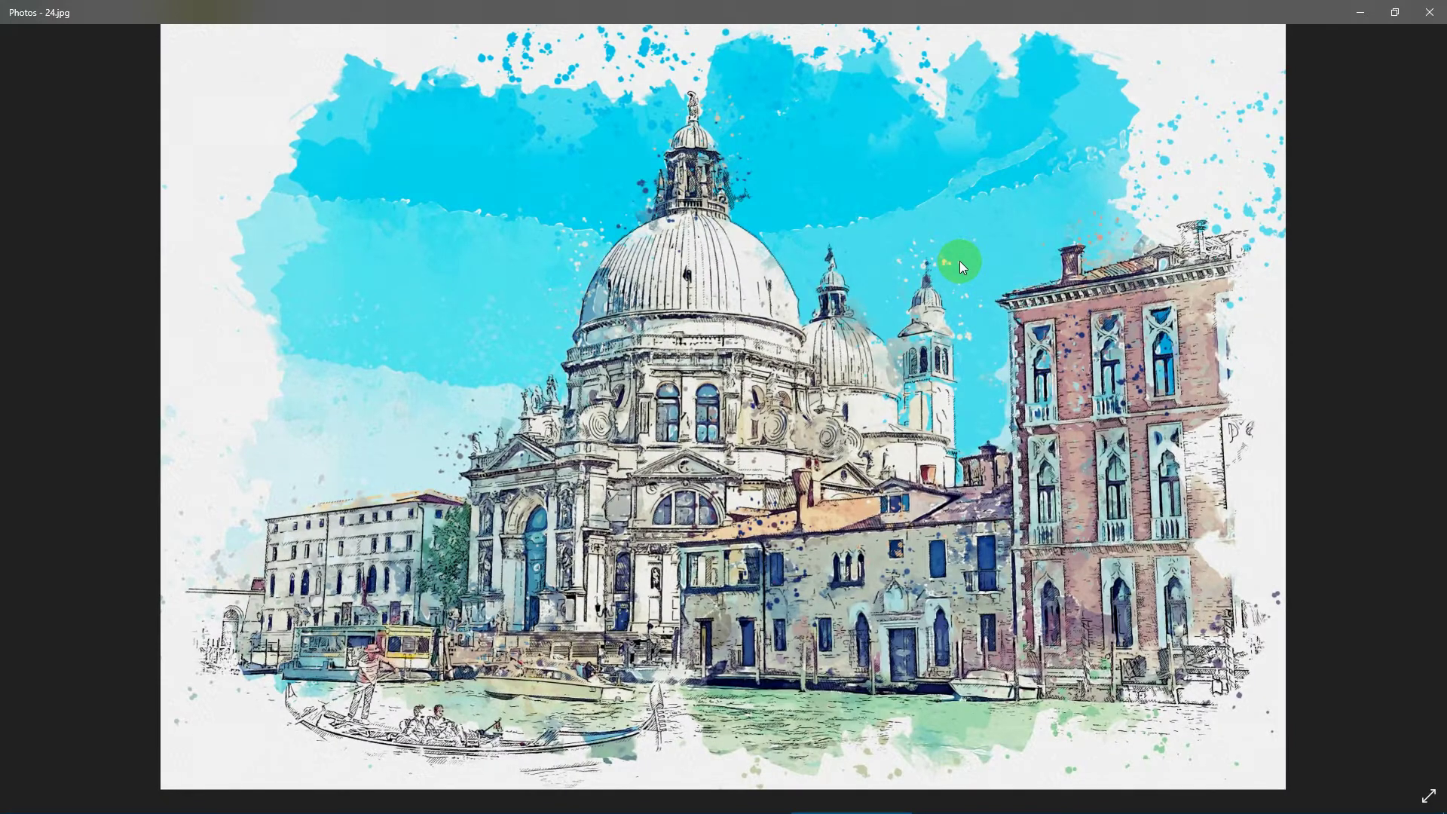
pyautogui.press('Right')
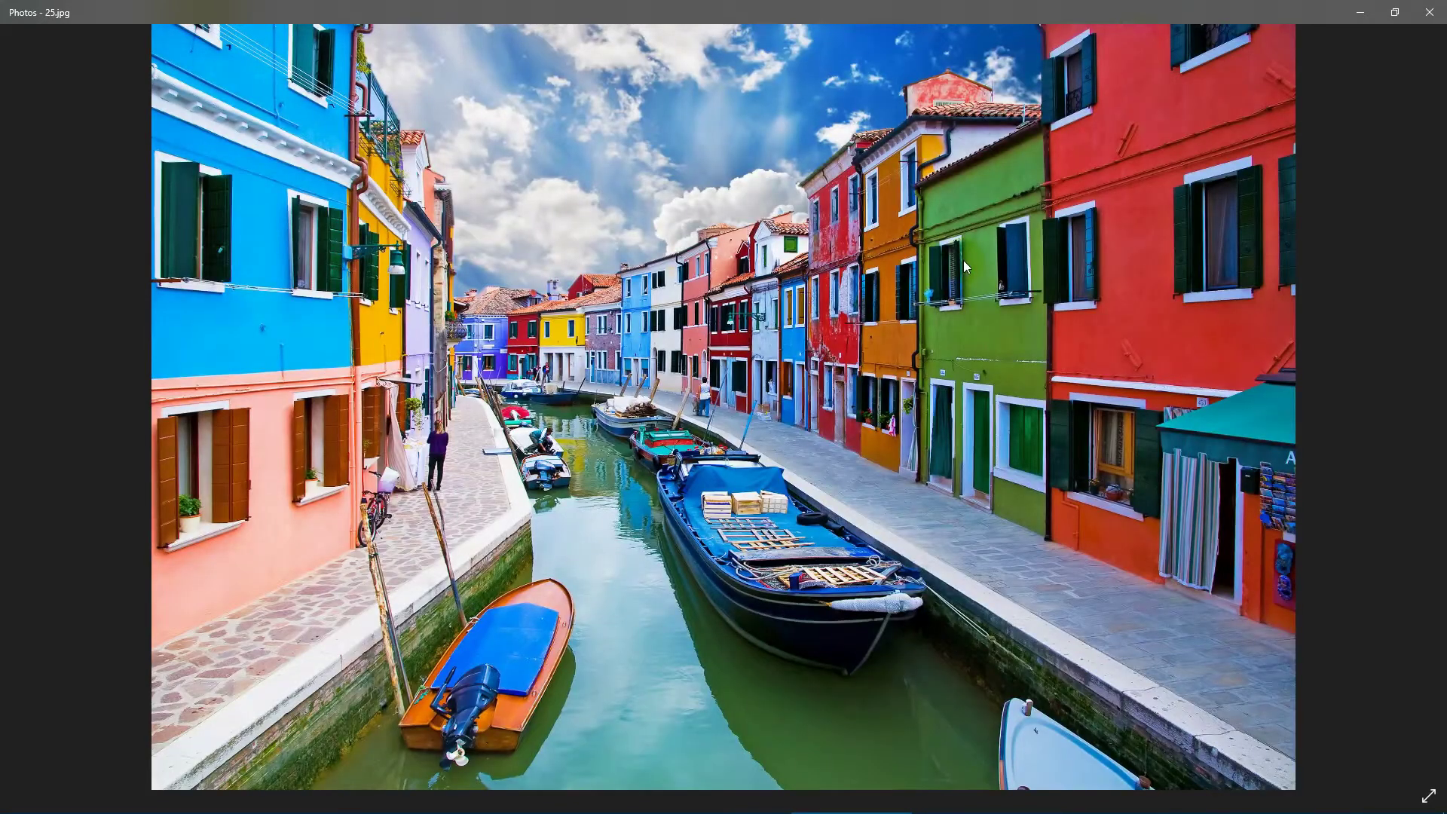
pyautogui.press('Right')
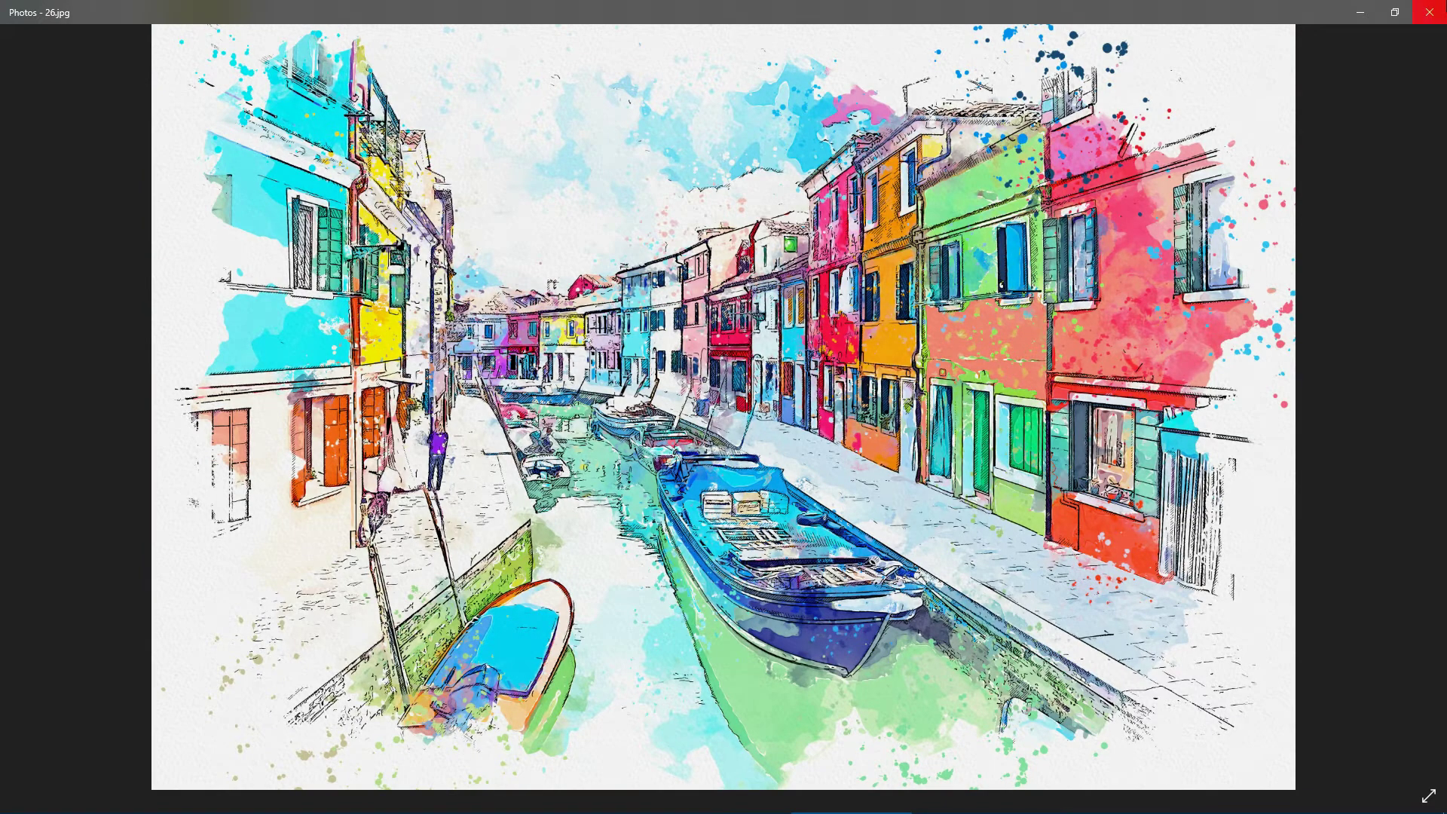
pyautogui.click(1430, 12)
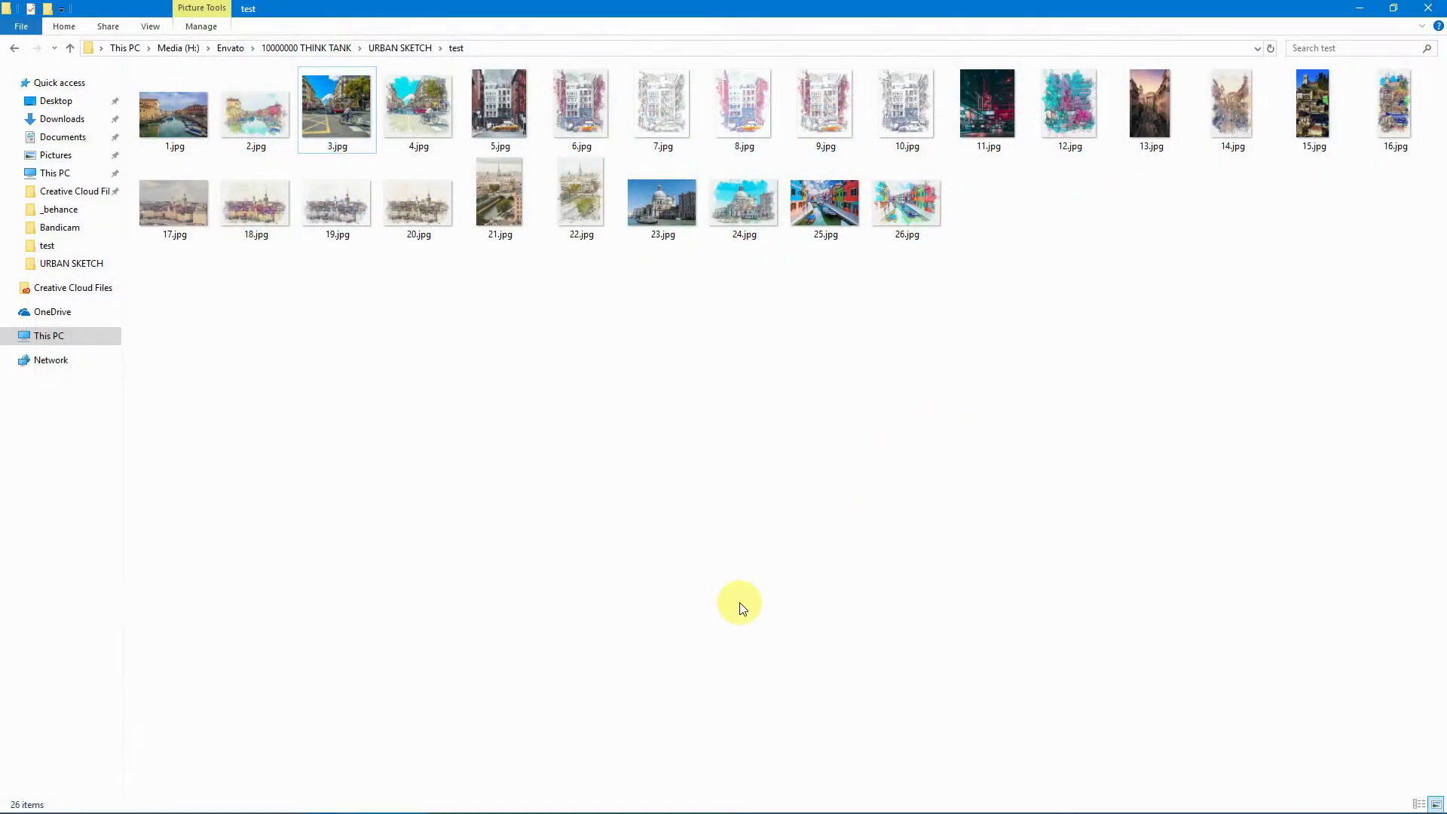
# Step: Switch to Photoshop, close guide.jpg, and open the canal photo 1.jpg from the test folder
pyautogui.click(646, 791)
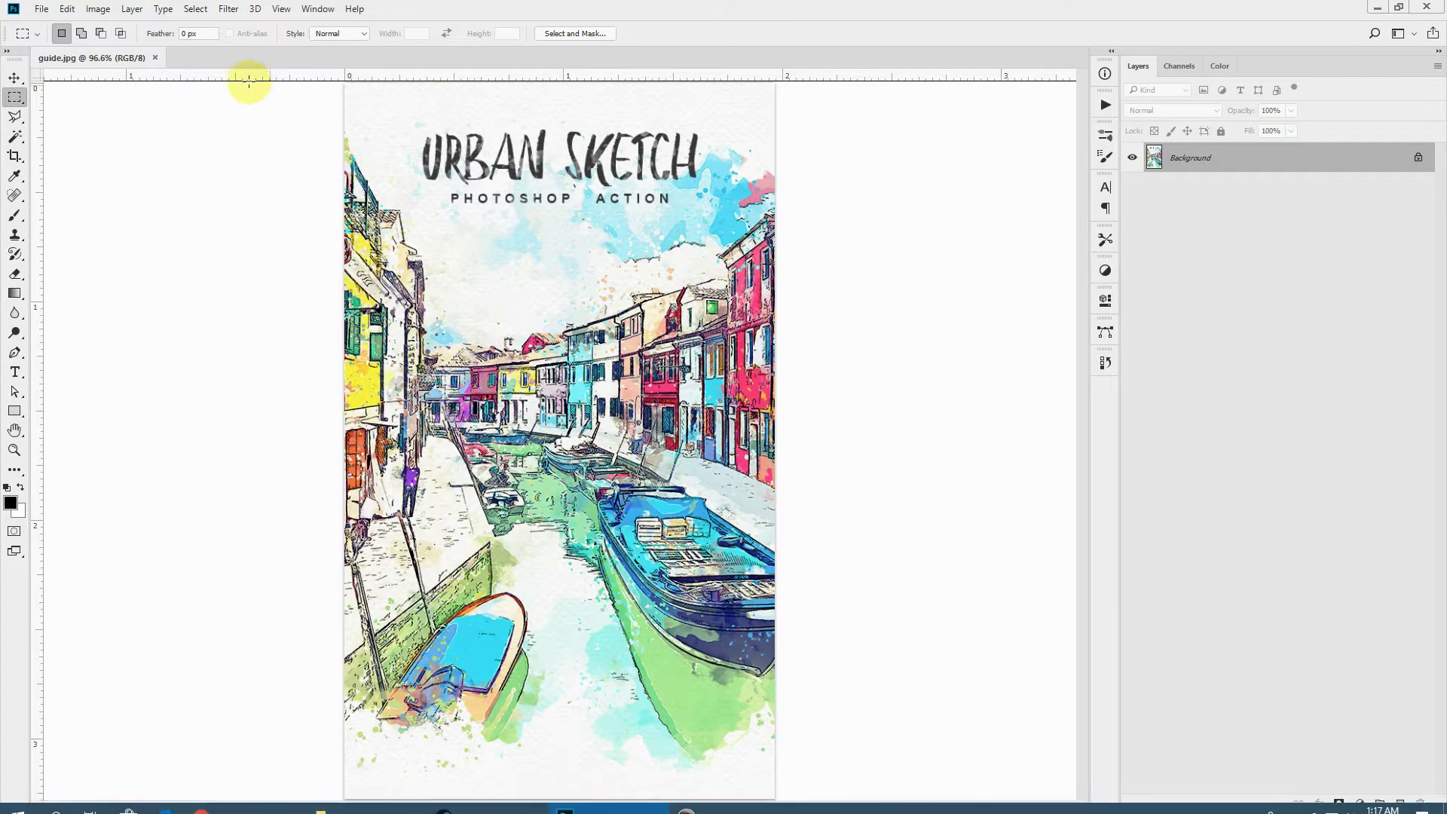
pyautogui.click(156, 58)
pyautogui.click(376, 805)
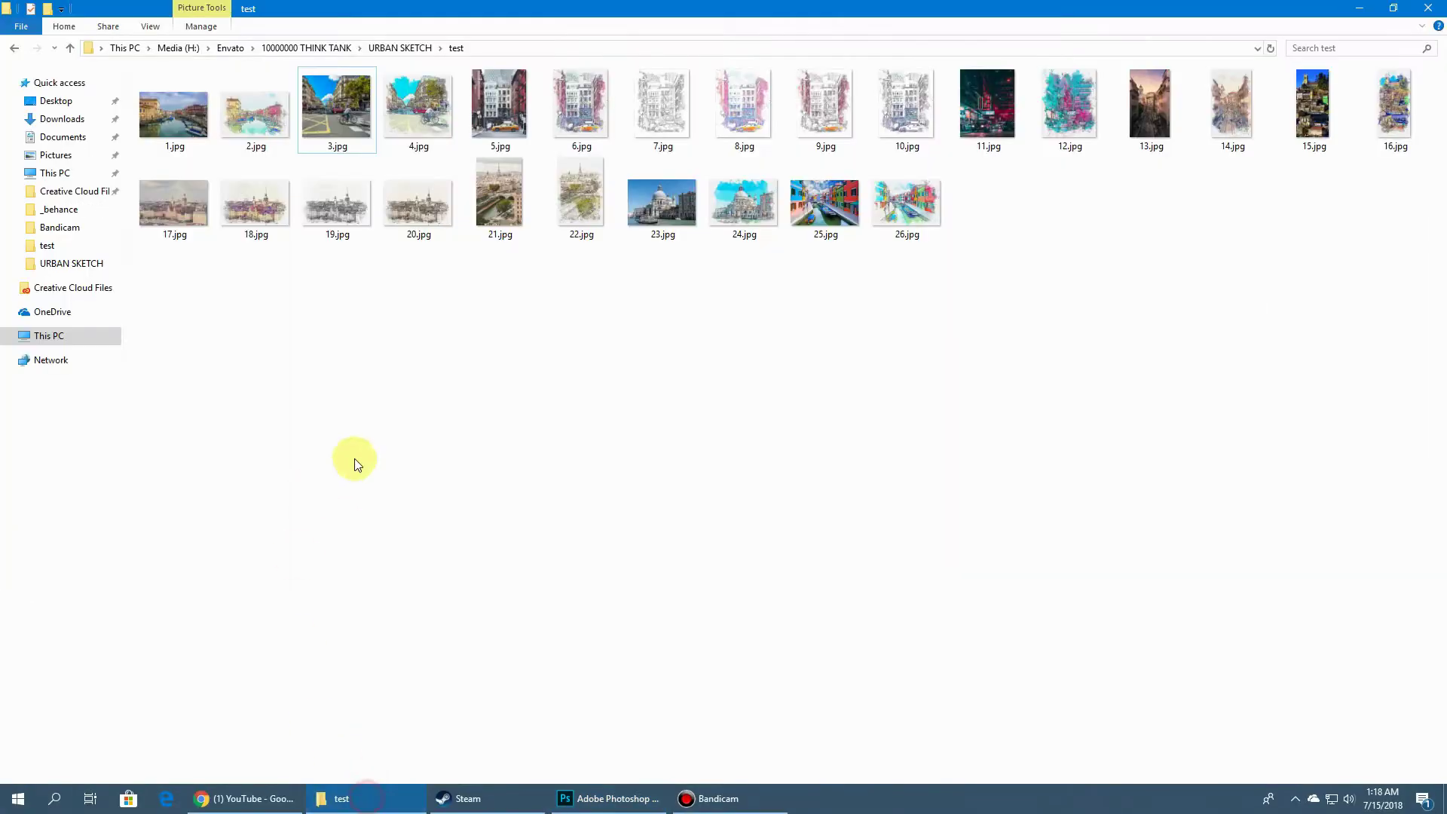
pyautogui.click(533, 454)
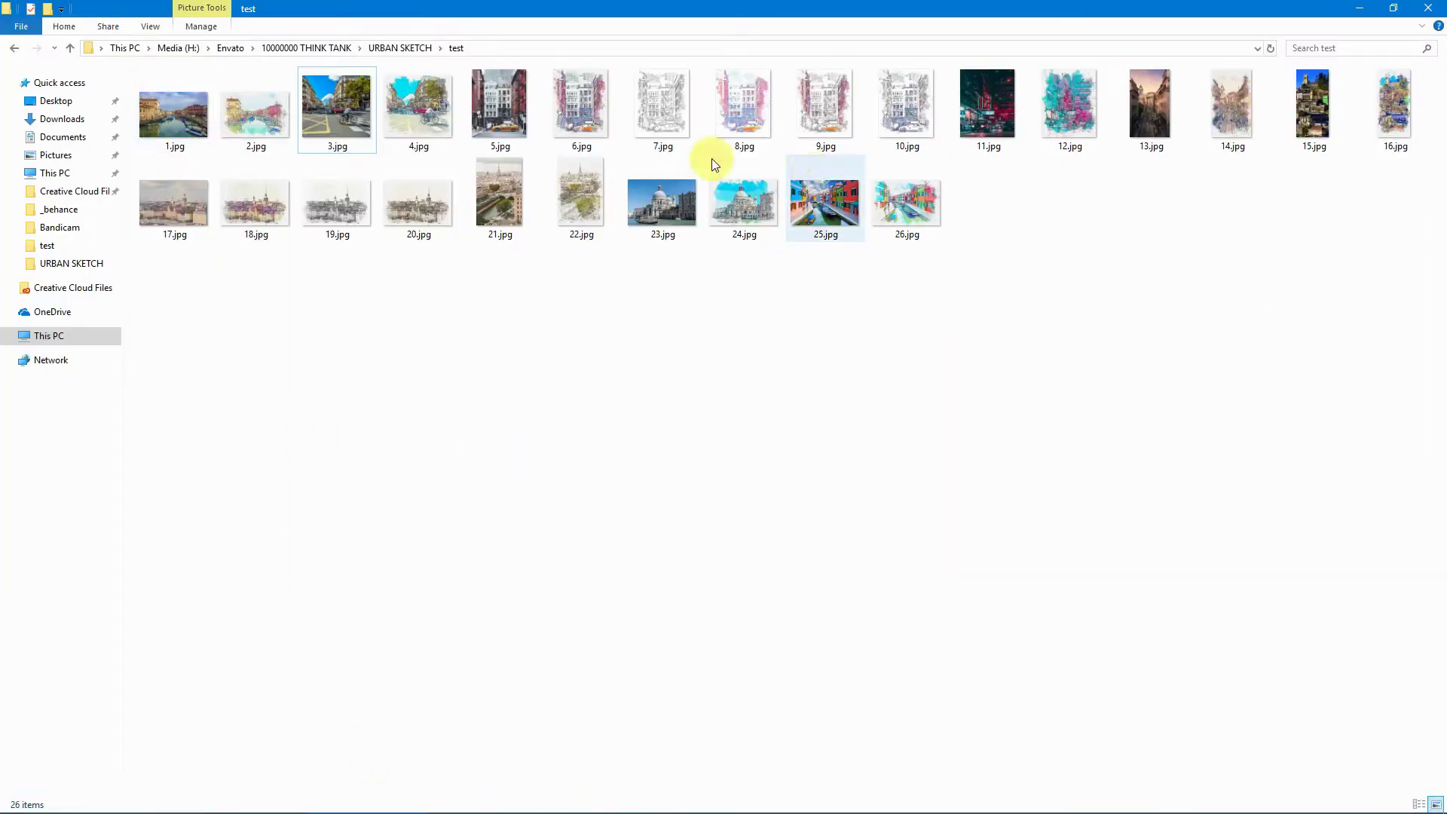
pyautogui.moveTo(173, 113); pyautogui.dragTo(1117, 587)
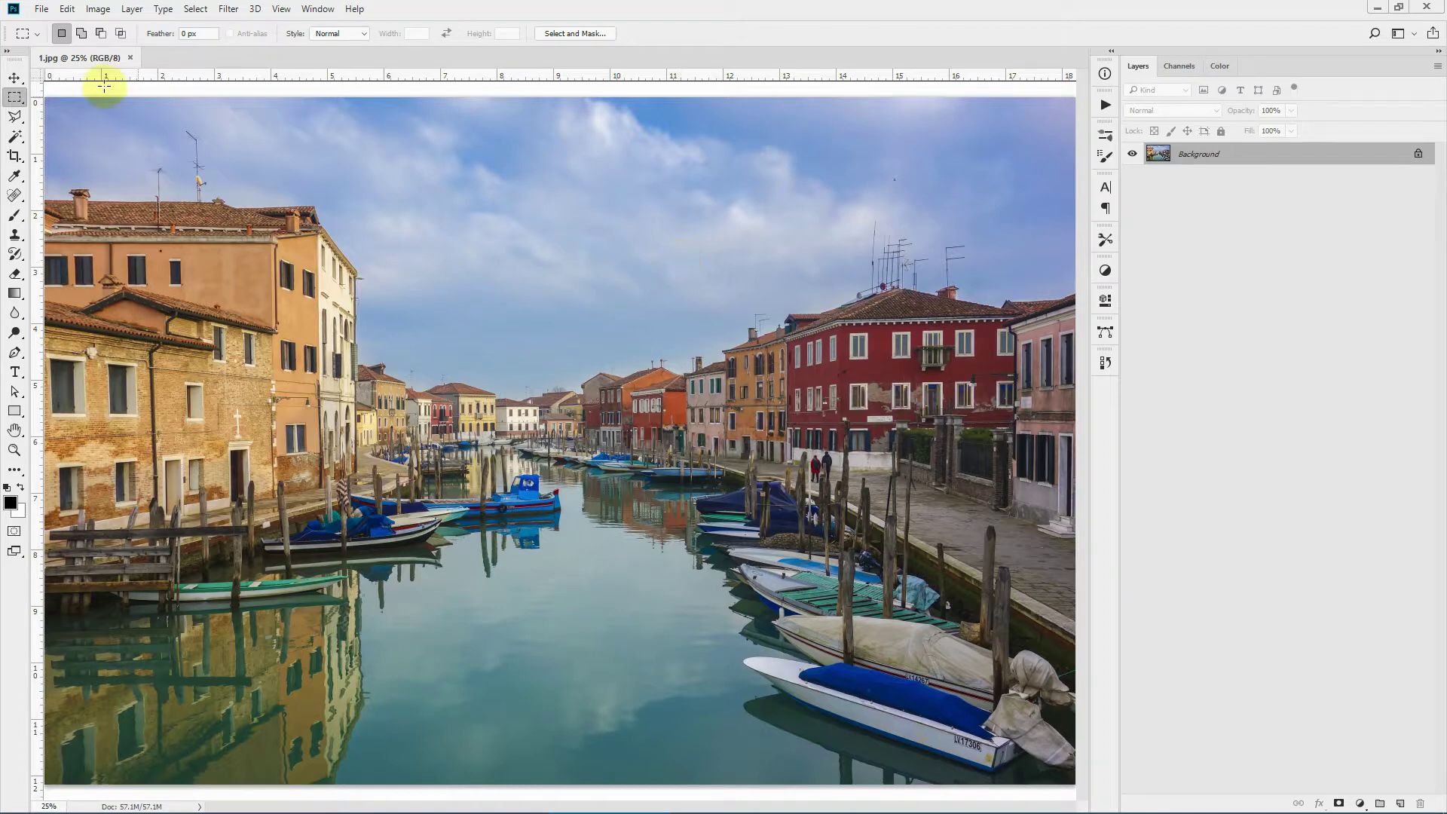
# Step: Check the photo's colour mode settings and review the Layers panel options
pyautogui.click(98, 15)
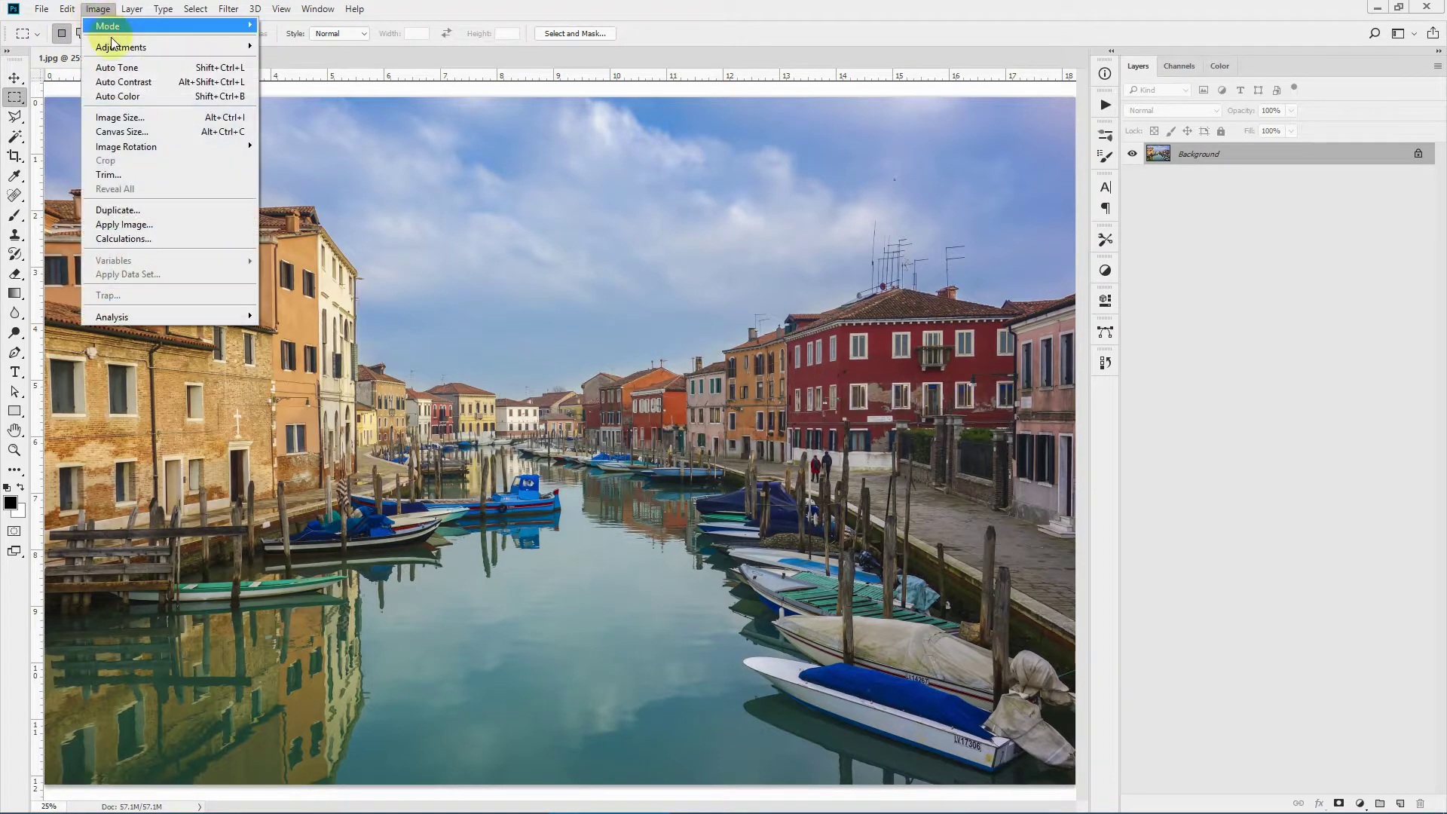
pyautogui.moveTo(143, 26)
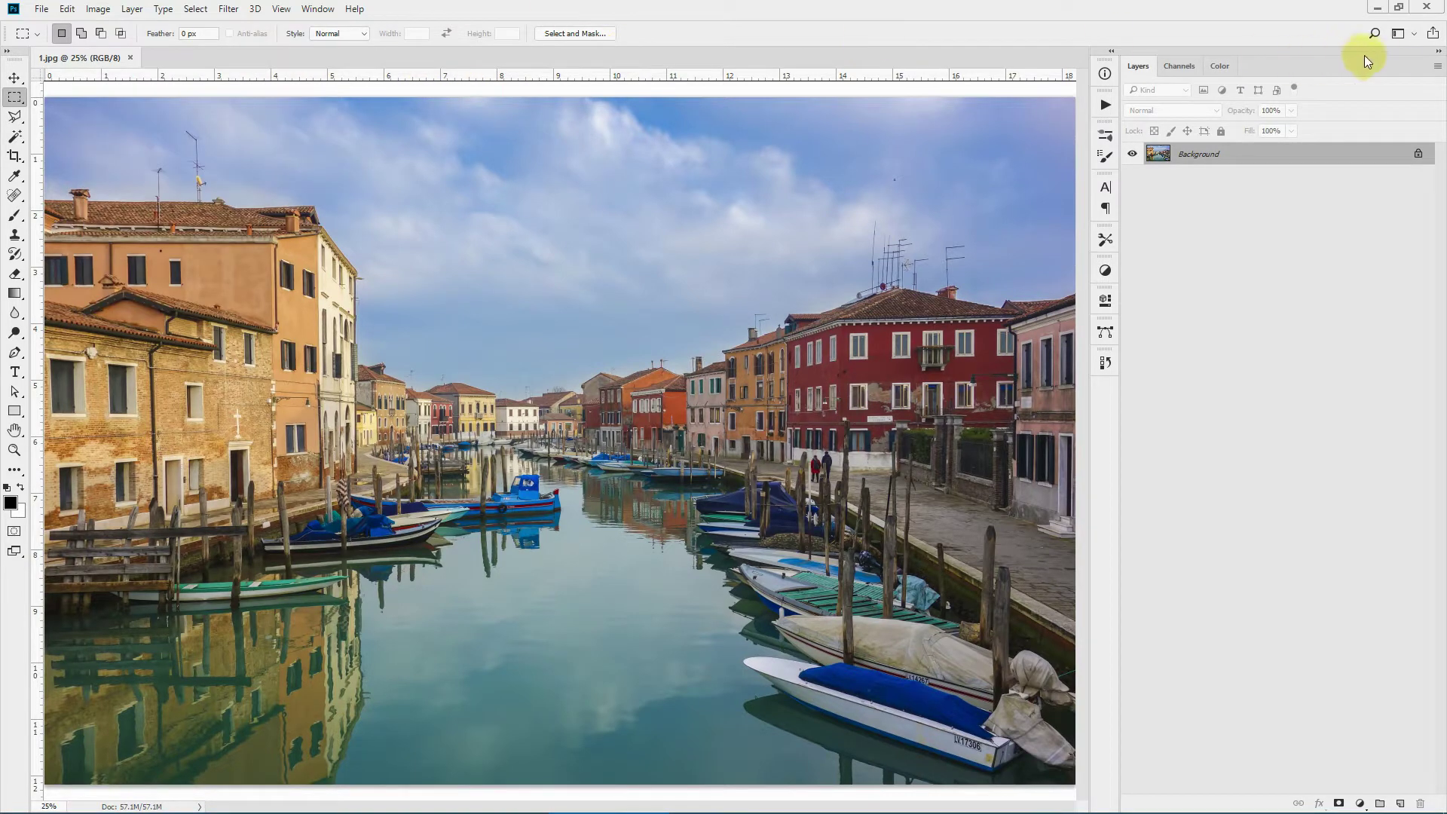
pyautogui.click(1438, 66)
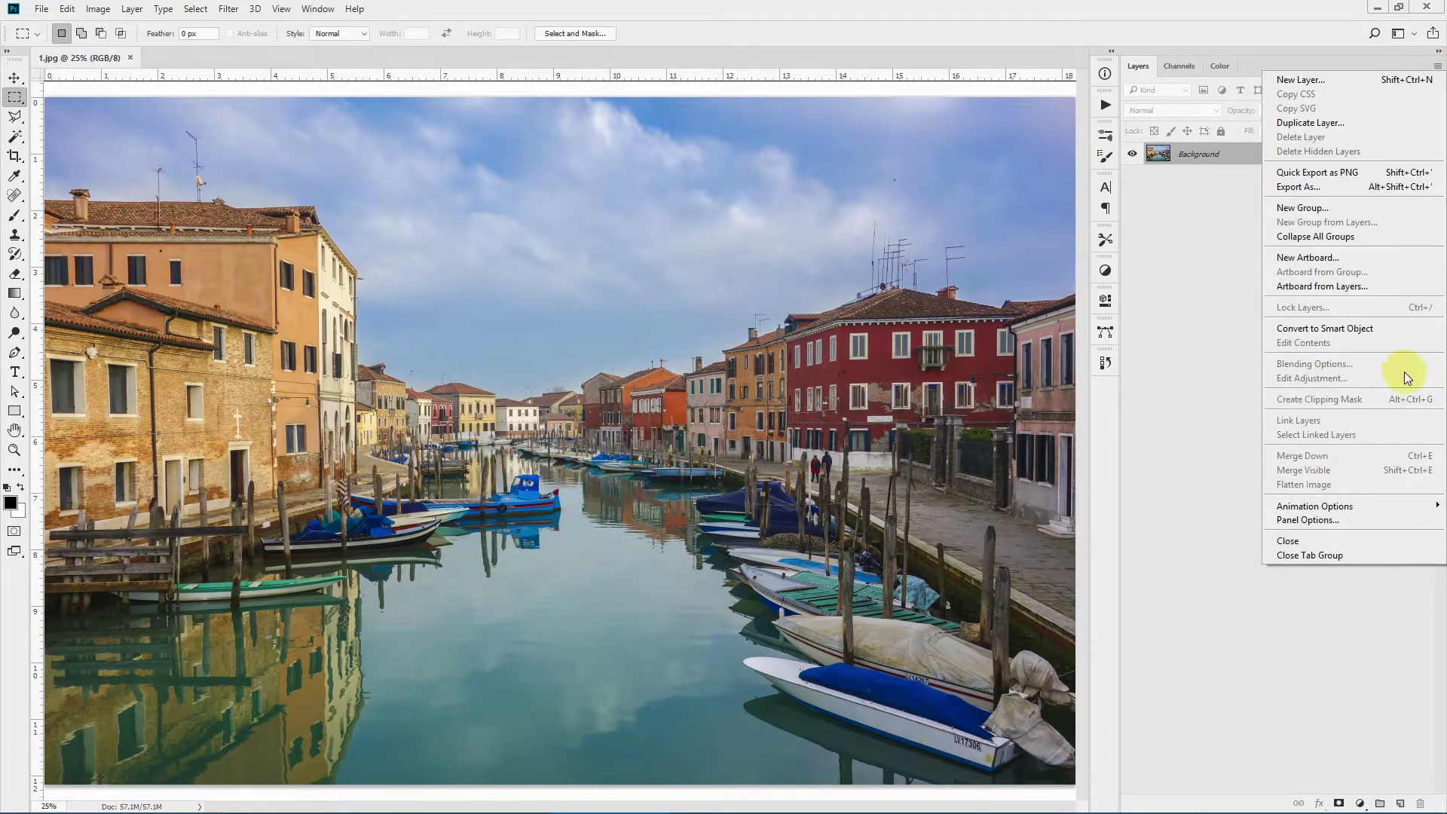
pyautogui.click(1320, 522)
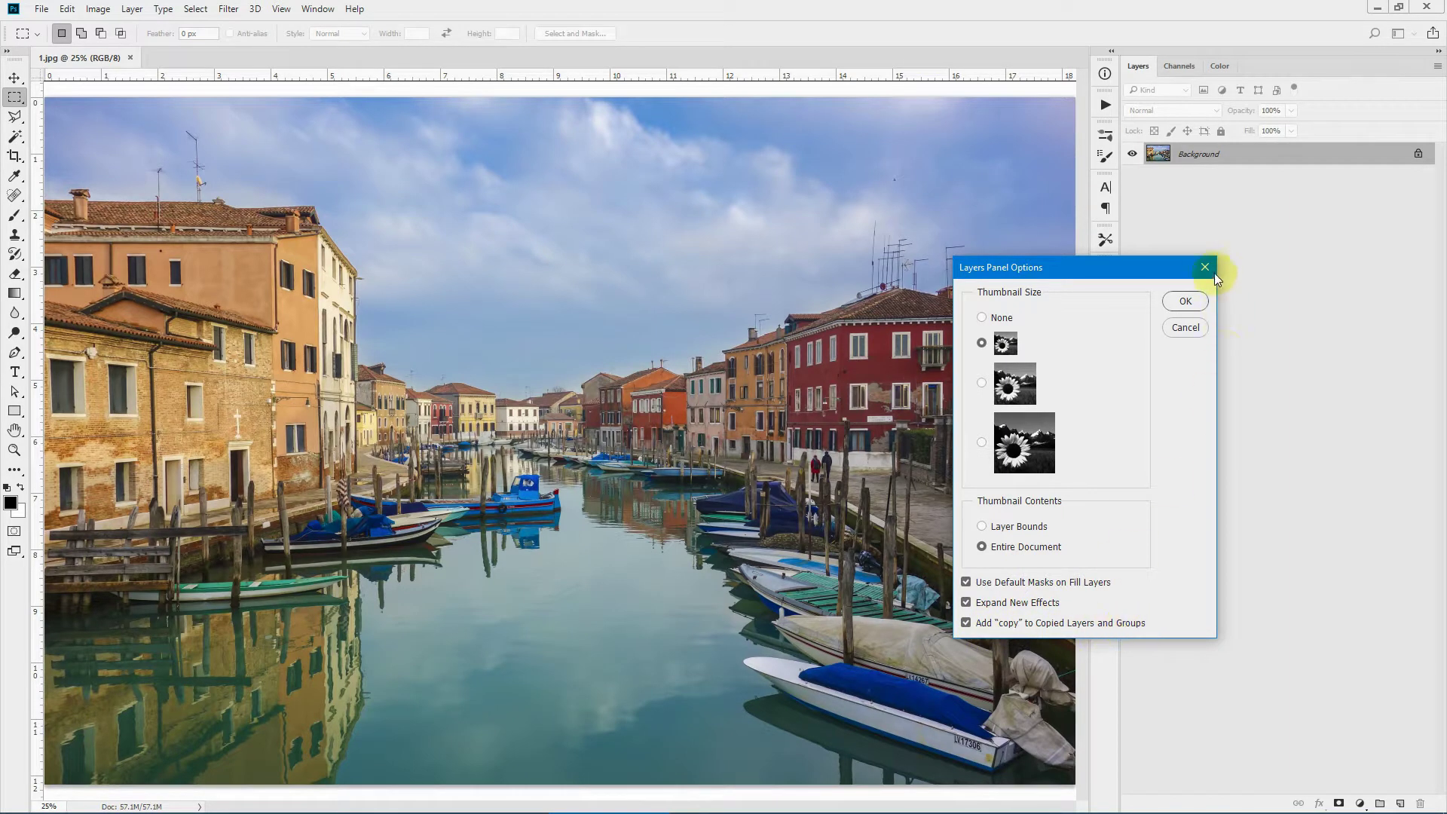
pyautogui.click(1205, 267)
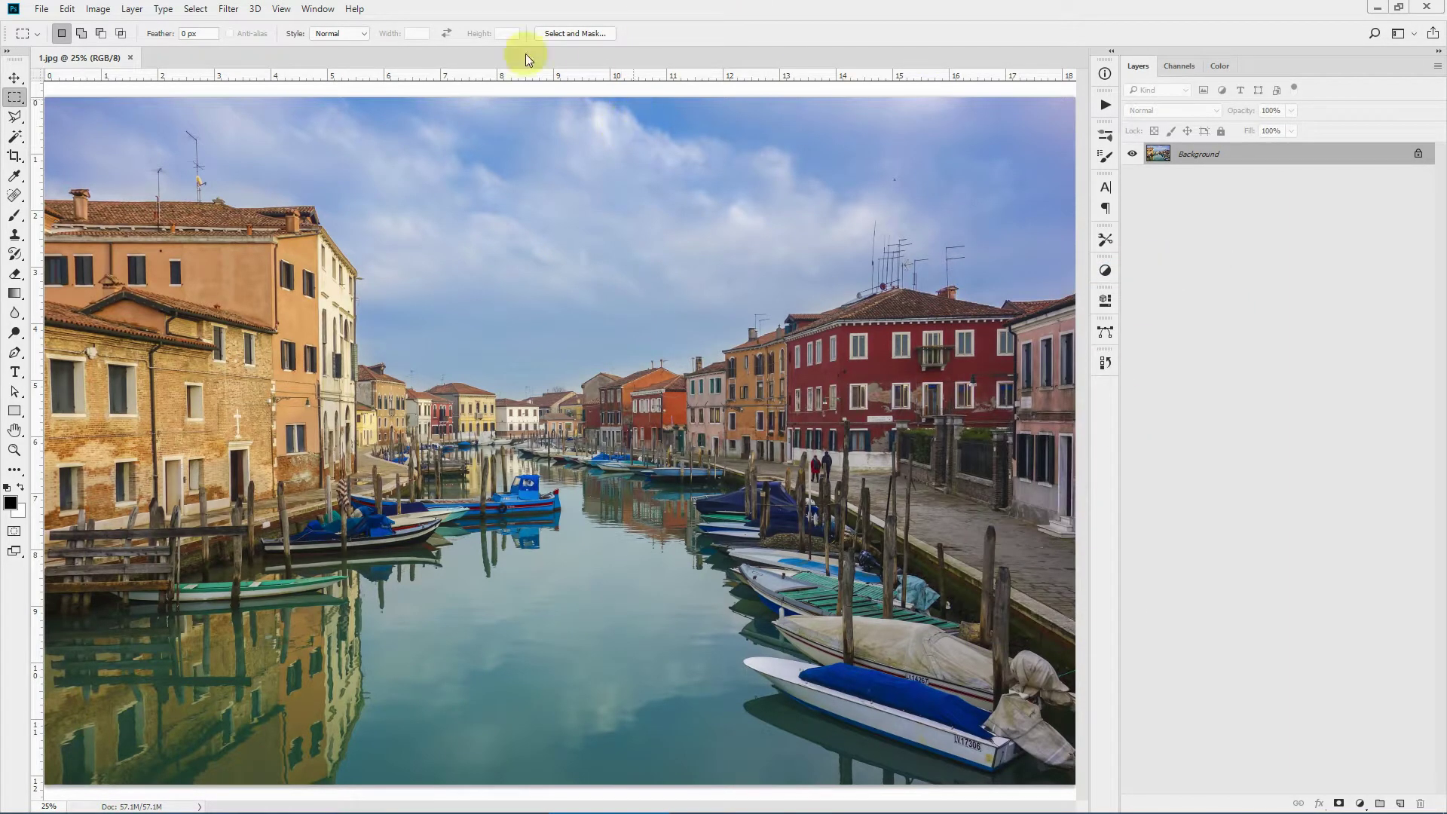
# Step: Check the photo's pixel dimensions and resolution in Image Size
pyautogui.click(98, 10)
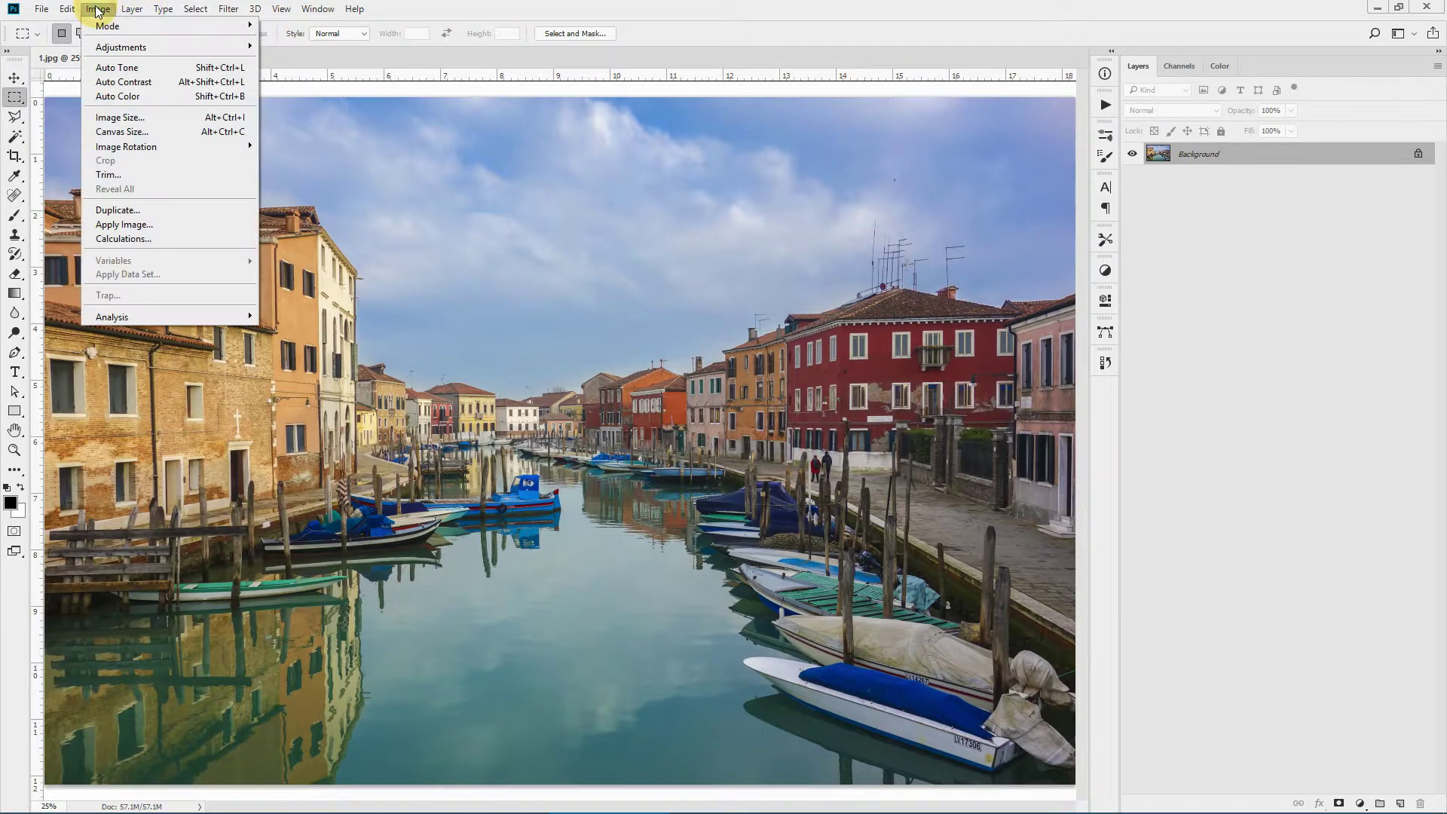
pyautogui.click(121, 119)
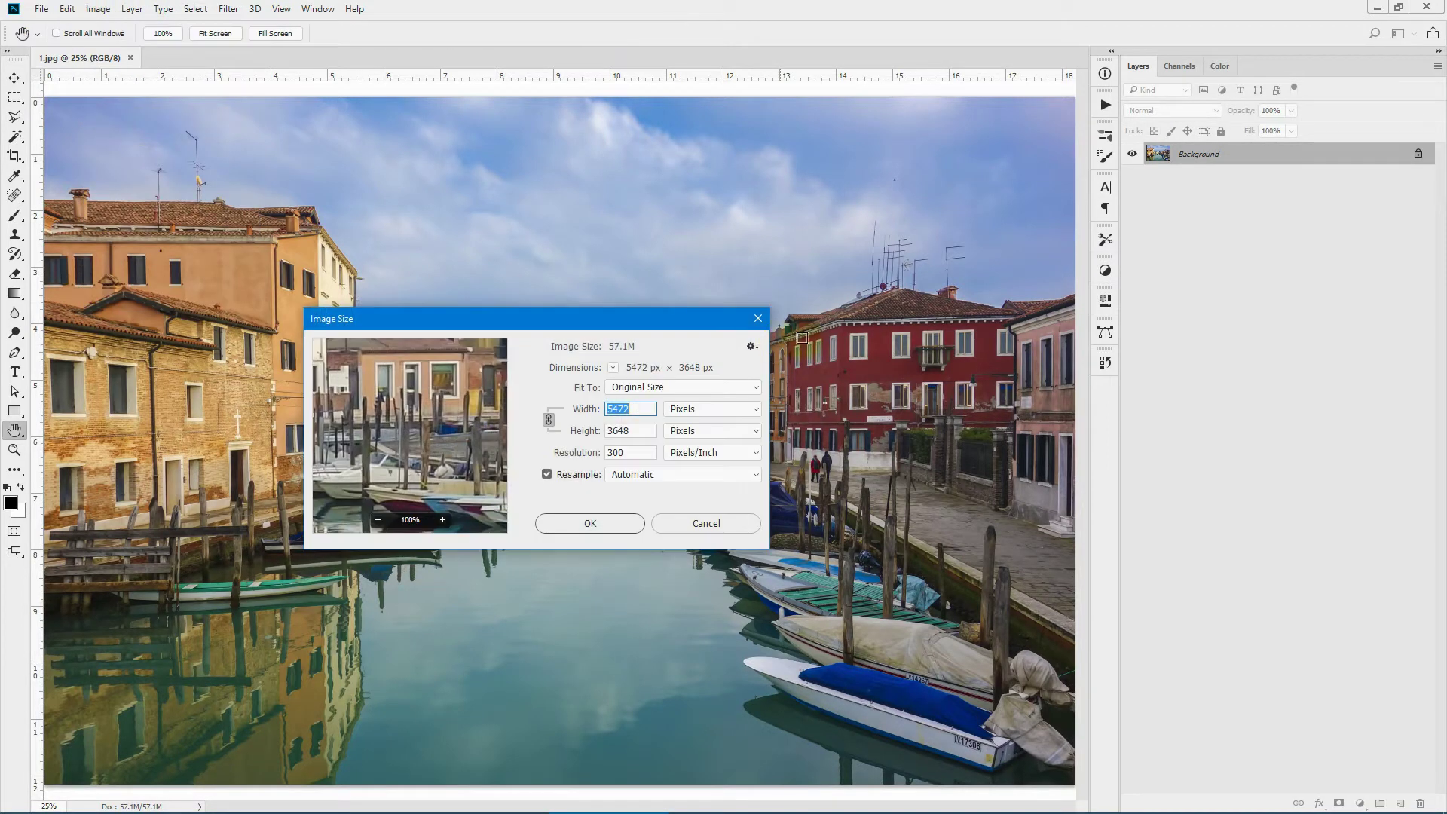
pyautogui.moveTo(639, 329); pyautogui.dragTo(763, 199)
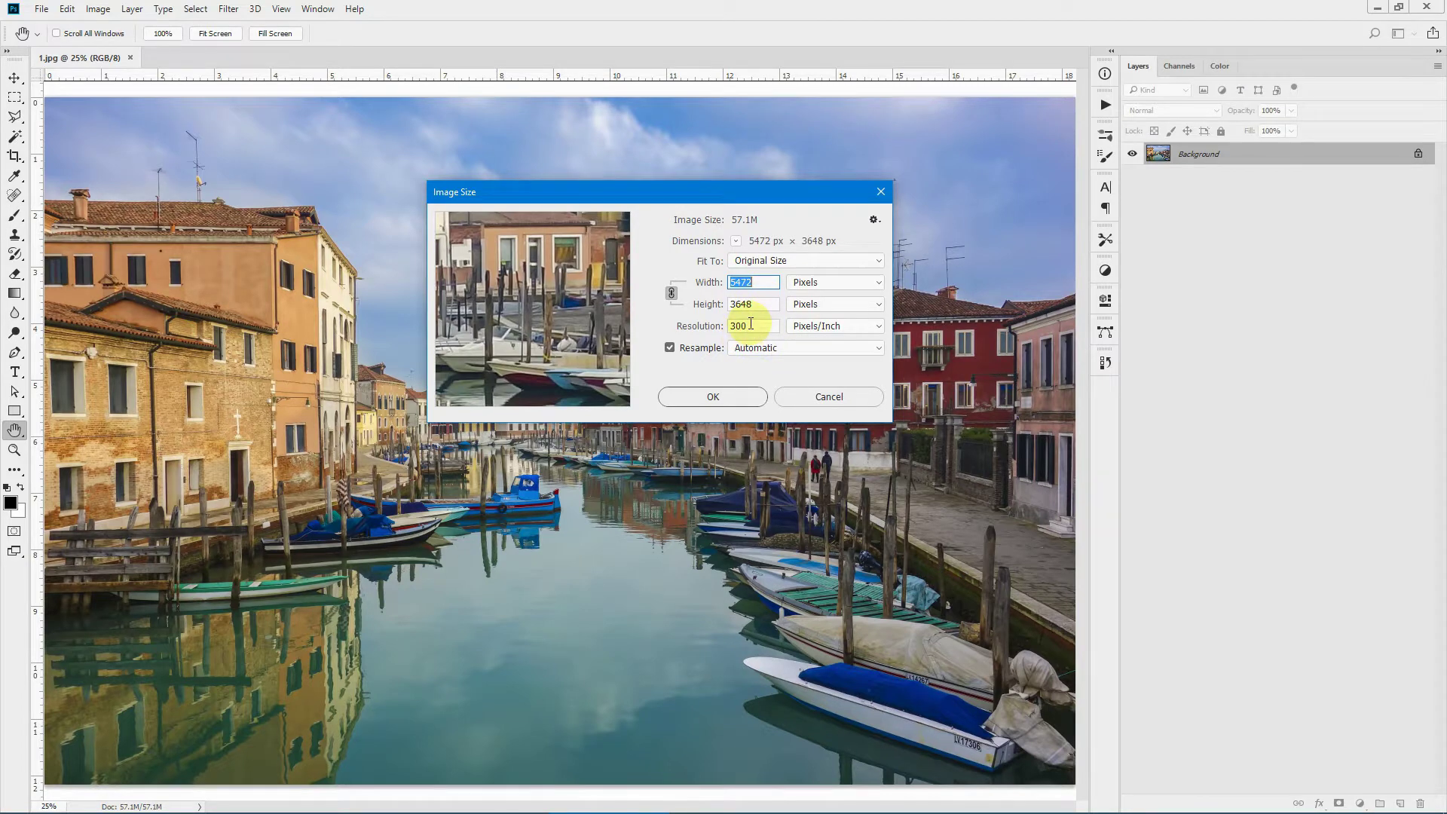
pyautogui.click(831, 398)
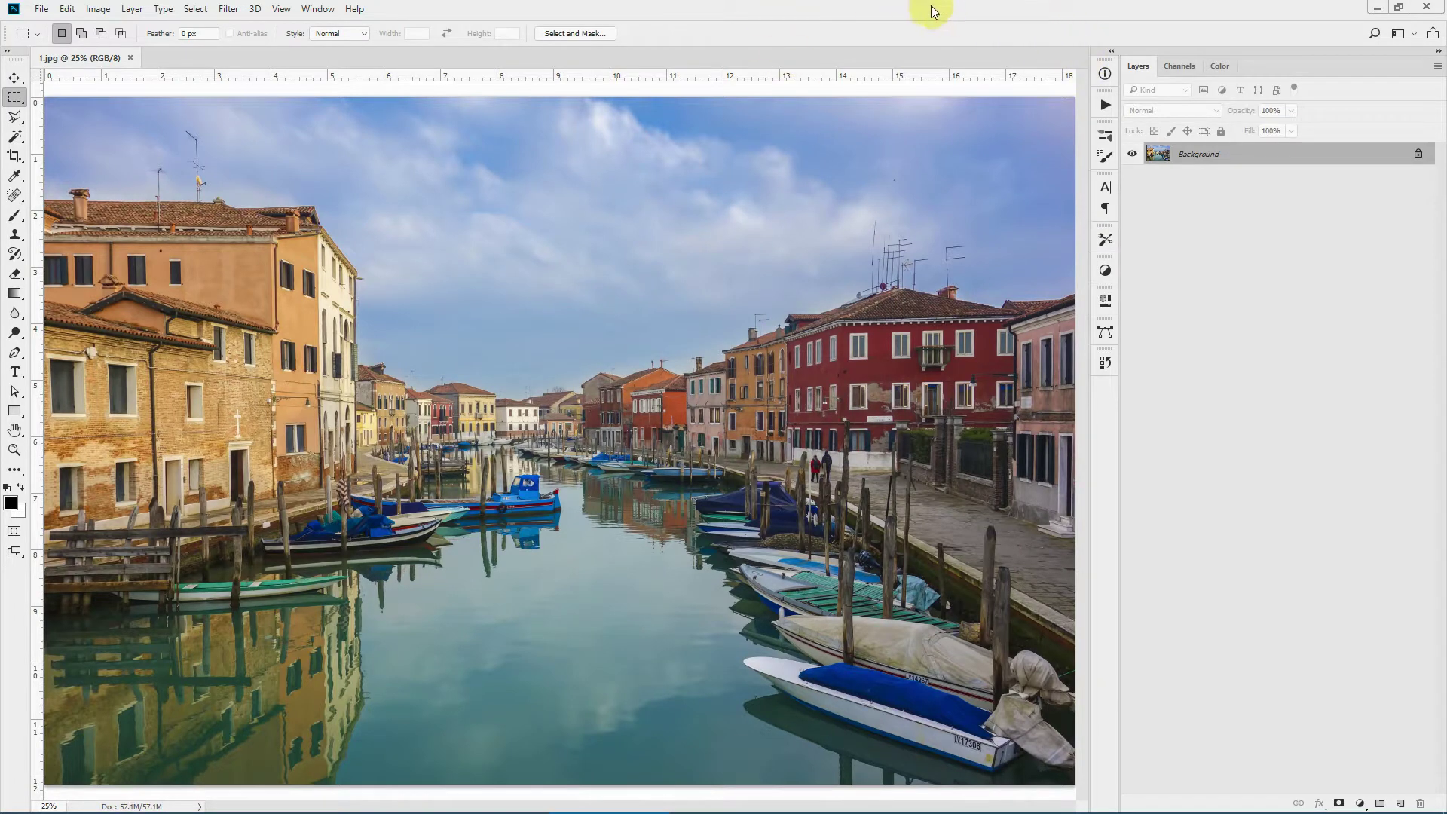
# Step: Load all four Urban Sketch files (brushes, patterns, action and tool presets) from the main_files_urban_sketch folder, importing the tool presets as tools
pyautogui.click(40, 9)
pyautogui.click(55, 40)
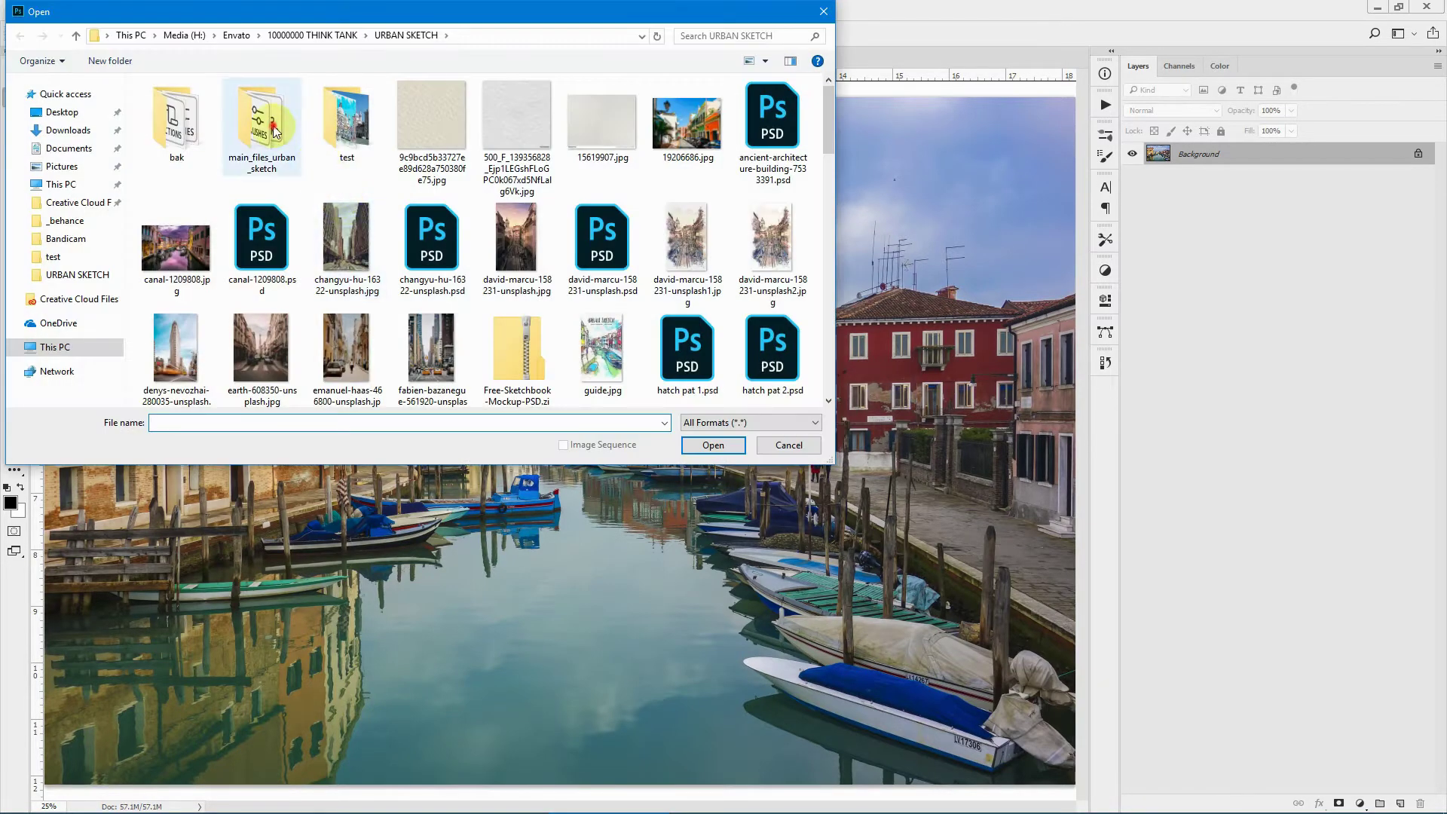
pyautogui.doubleClick(265, 123)
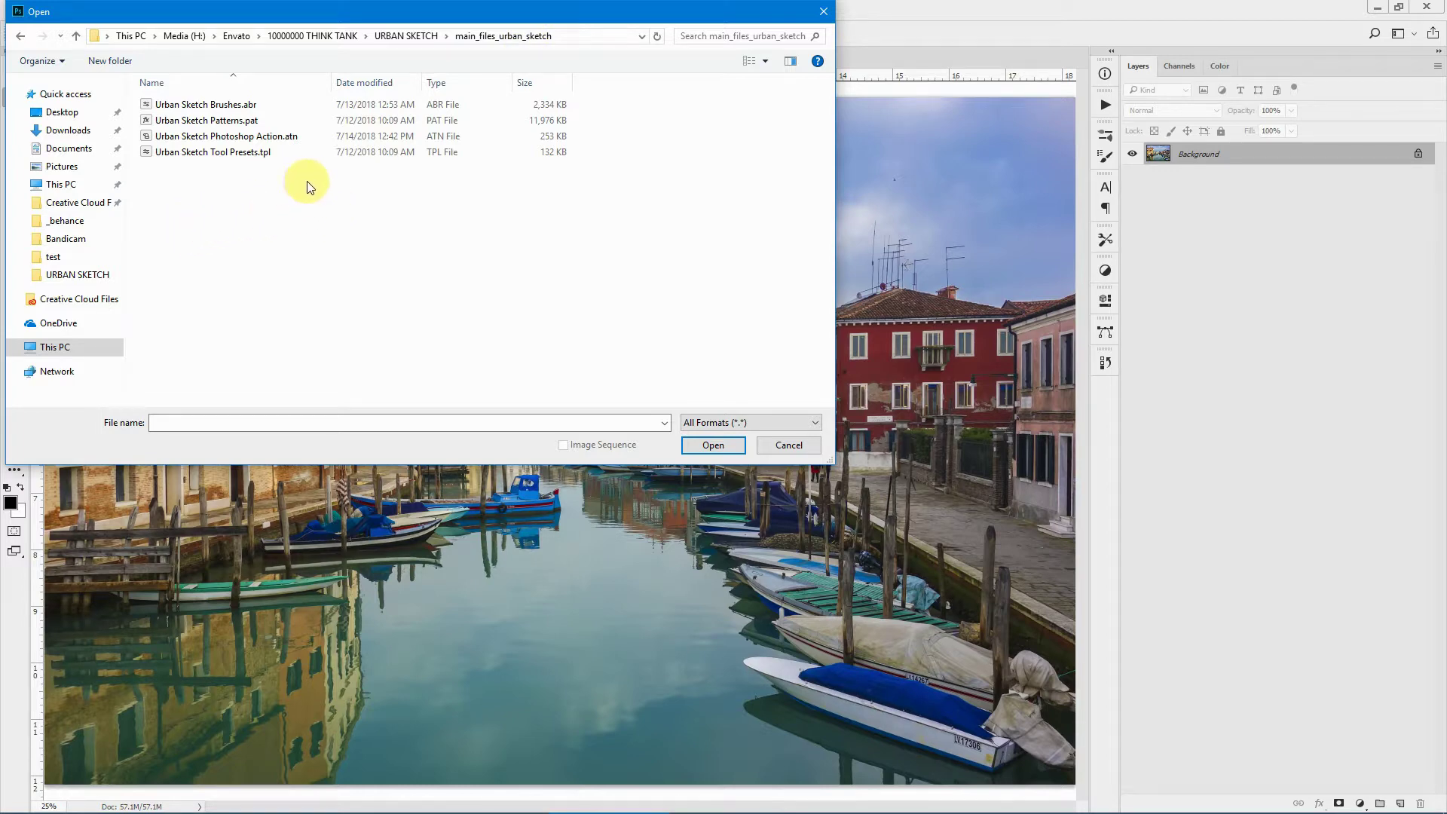
pyautogui.keyDown('ctrl'); pyautogui.scroll(3, 300, 183); pyautogui.keyUp('ctrl')
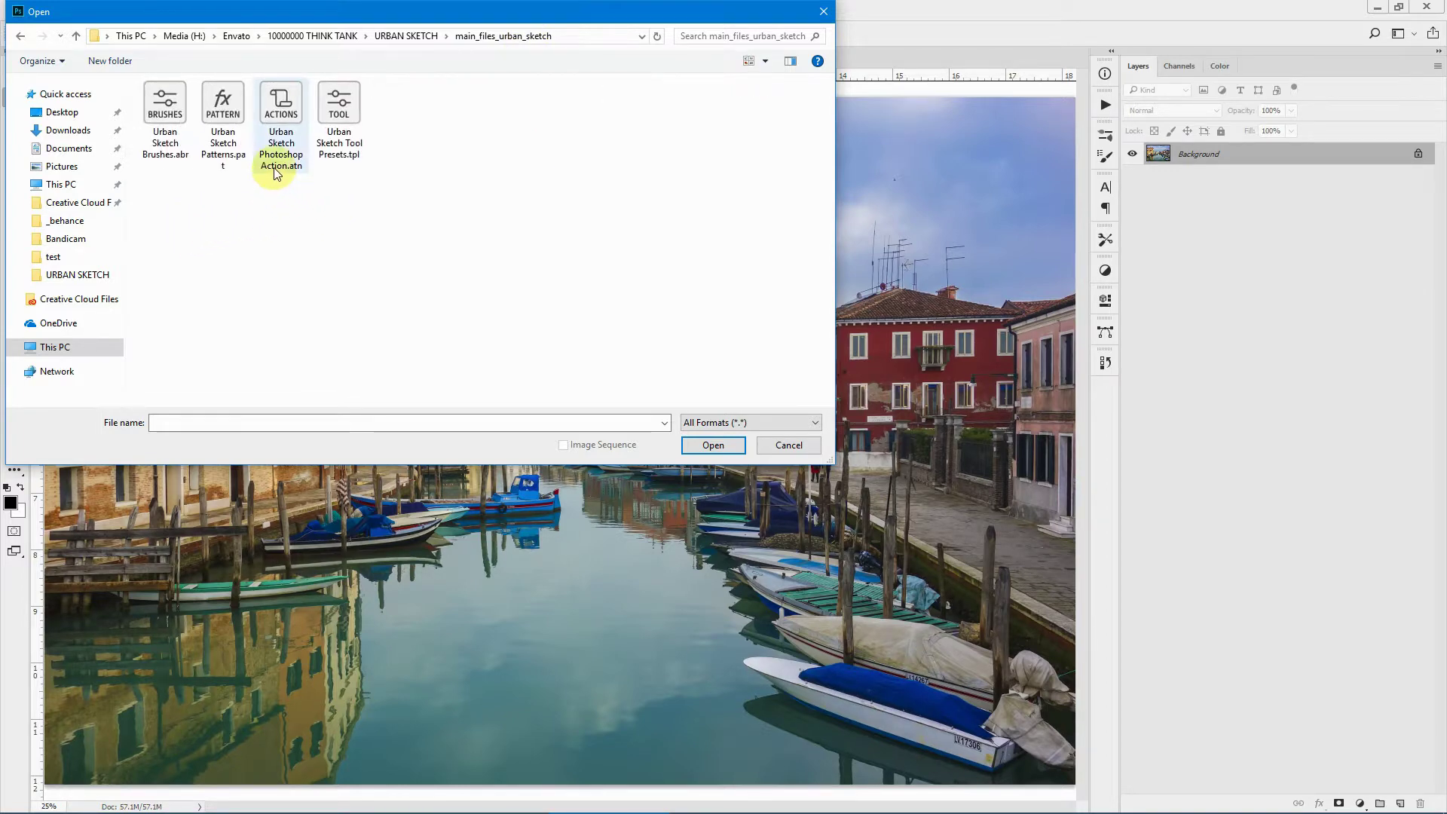
pyautogui.keyDown('ctrl'); pyautogui.scroll(2, 277, 172); pyautogui.keyUp('ctrl')
pyautogui.click(343, 180)
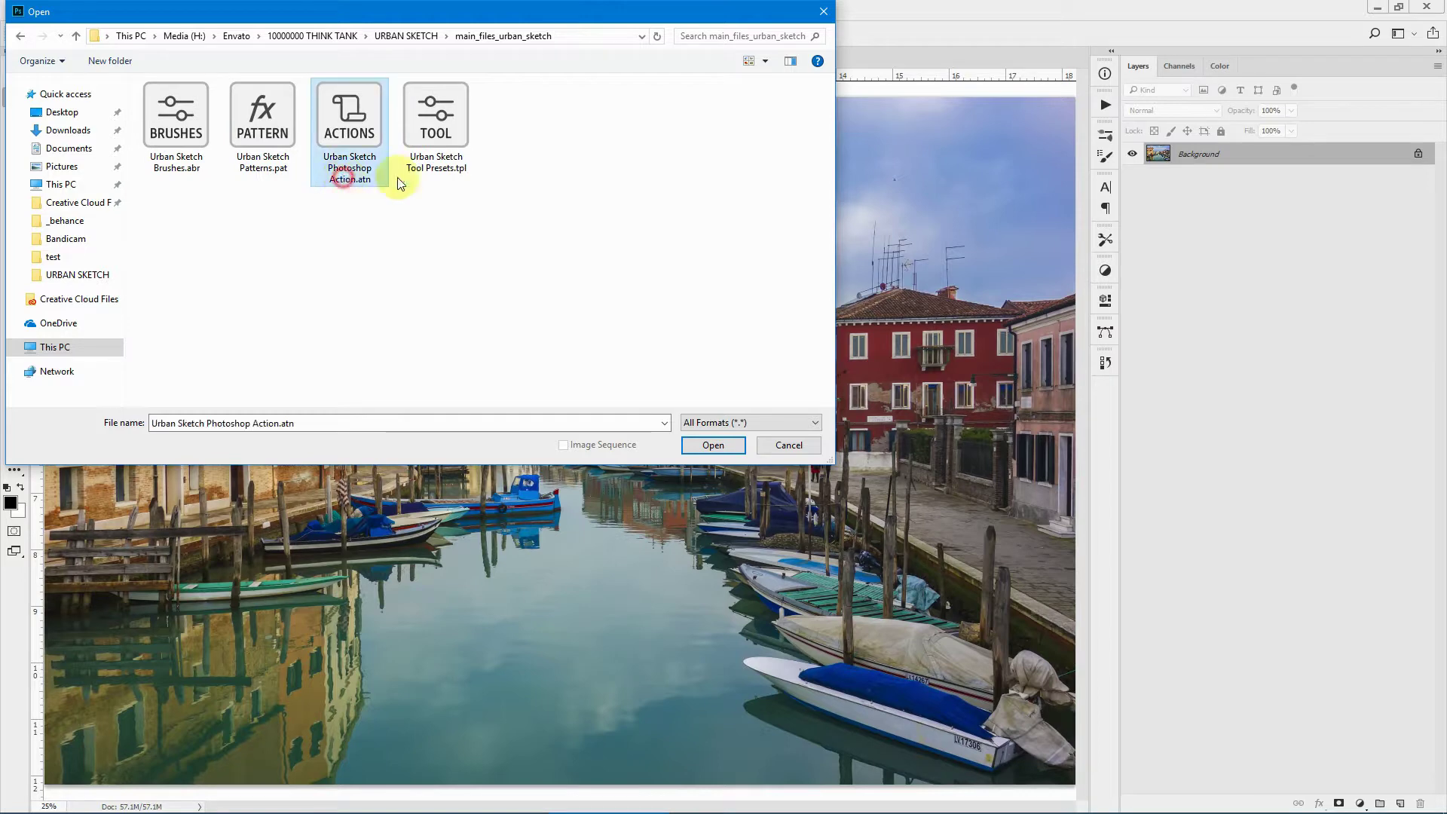
pyautogui.click(435, 128)
pyautogui.moveTo(566, 272); pyautogui.dragTo(138, 73)
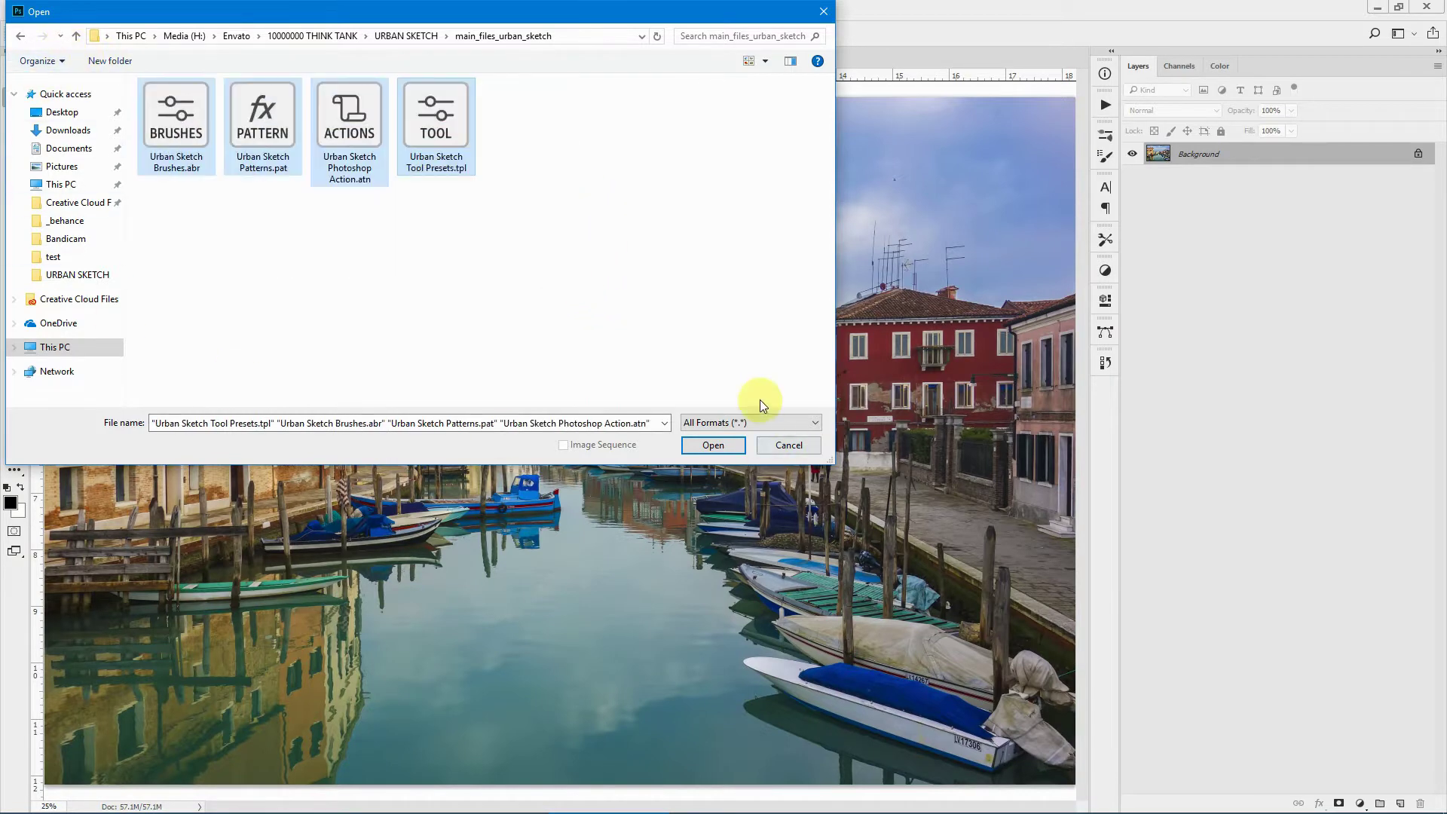
pyautogui.click(719, 450)
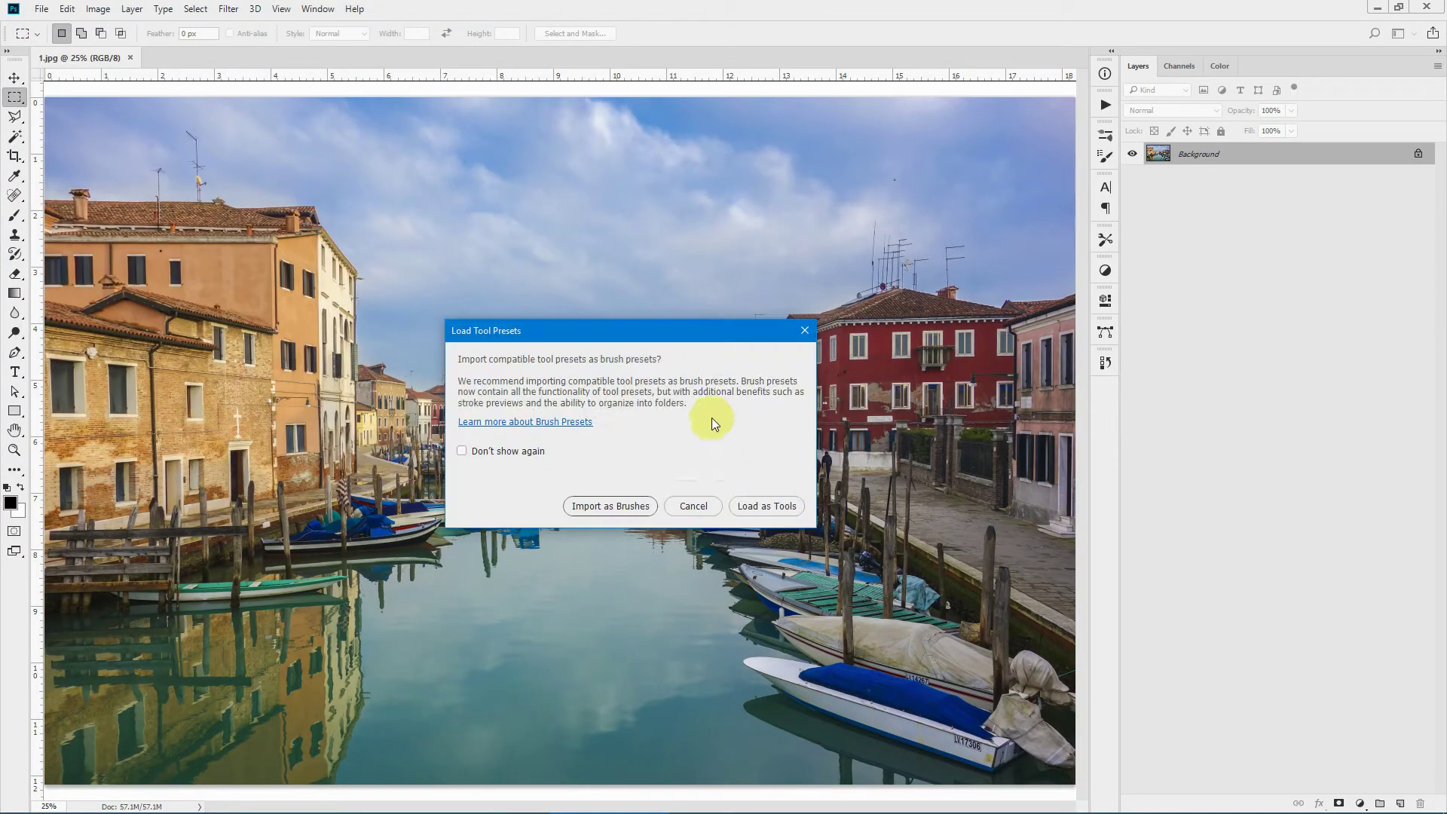
pyautogui.moveTo(641, 338); pyautogui.dragTo(618, 172)
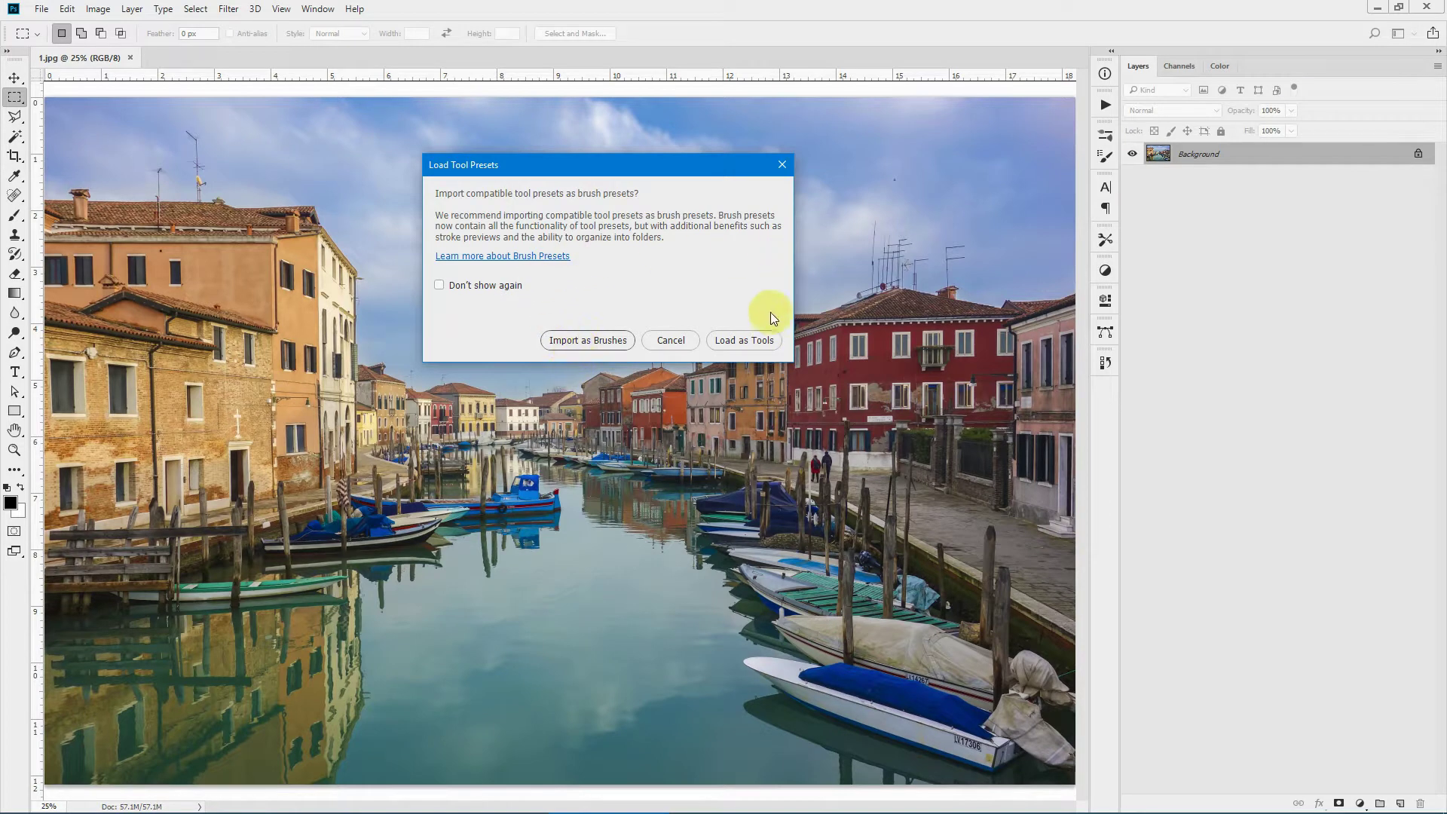
pyautogui.click(745, 344)
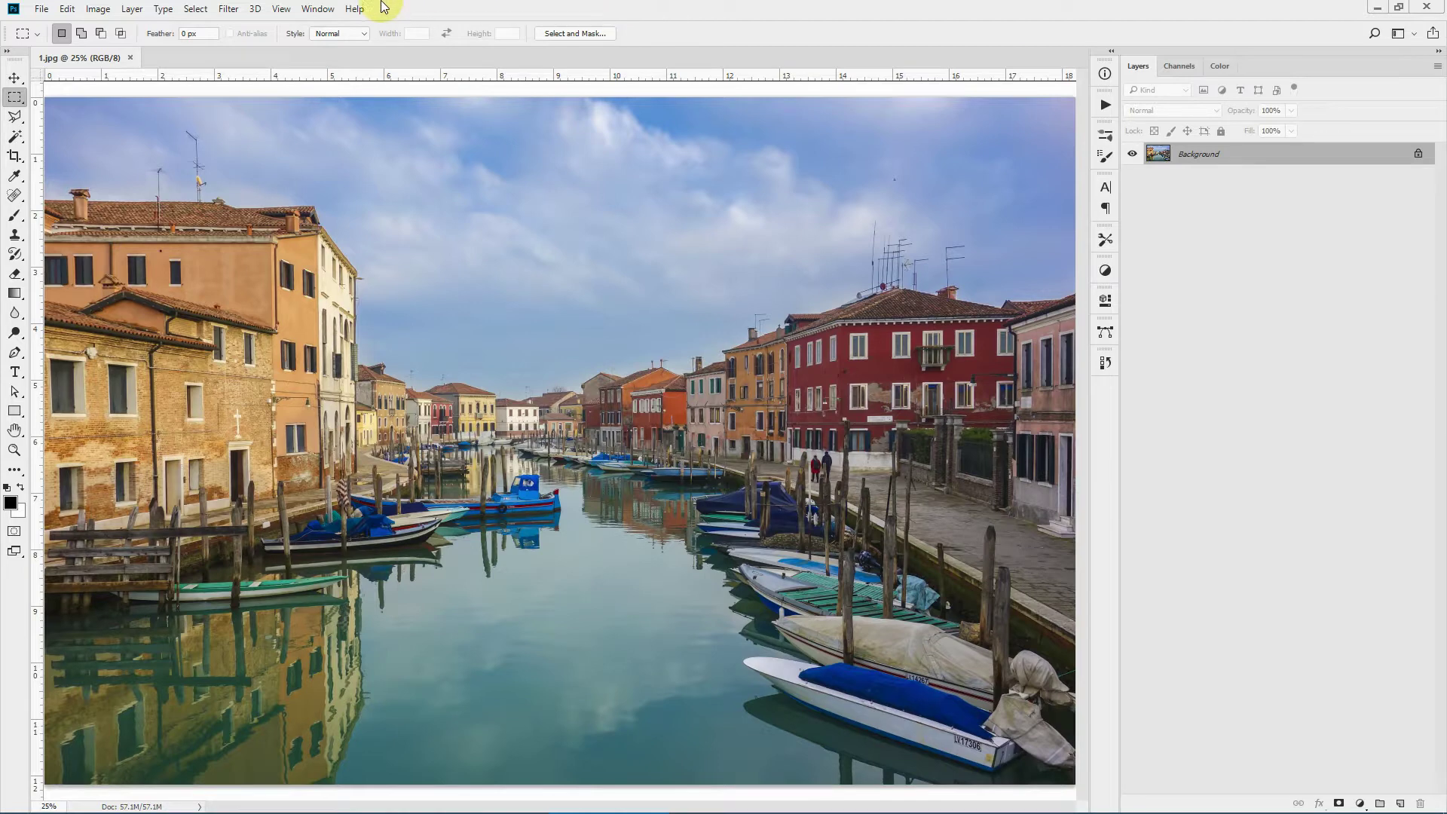
# Step: Show the Actions panel to check the Urban Sketch action set, and locate the Urban Sketch Brushes group among the brush presets
pyautogui.click(317, 9)
pyautogui.click(326, 110)
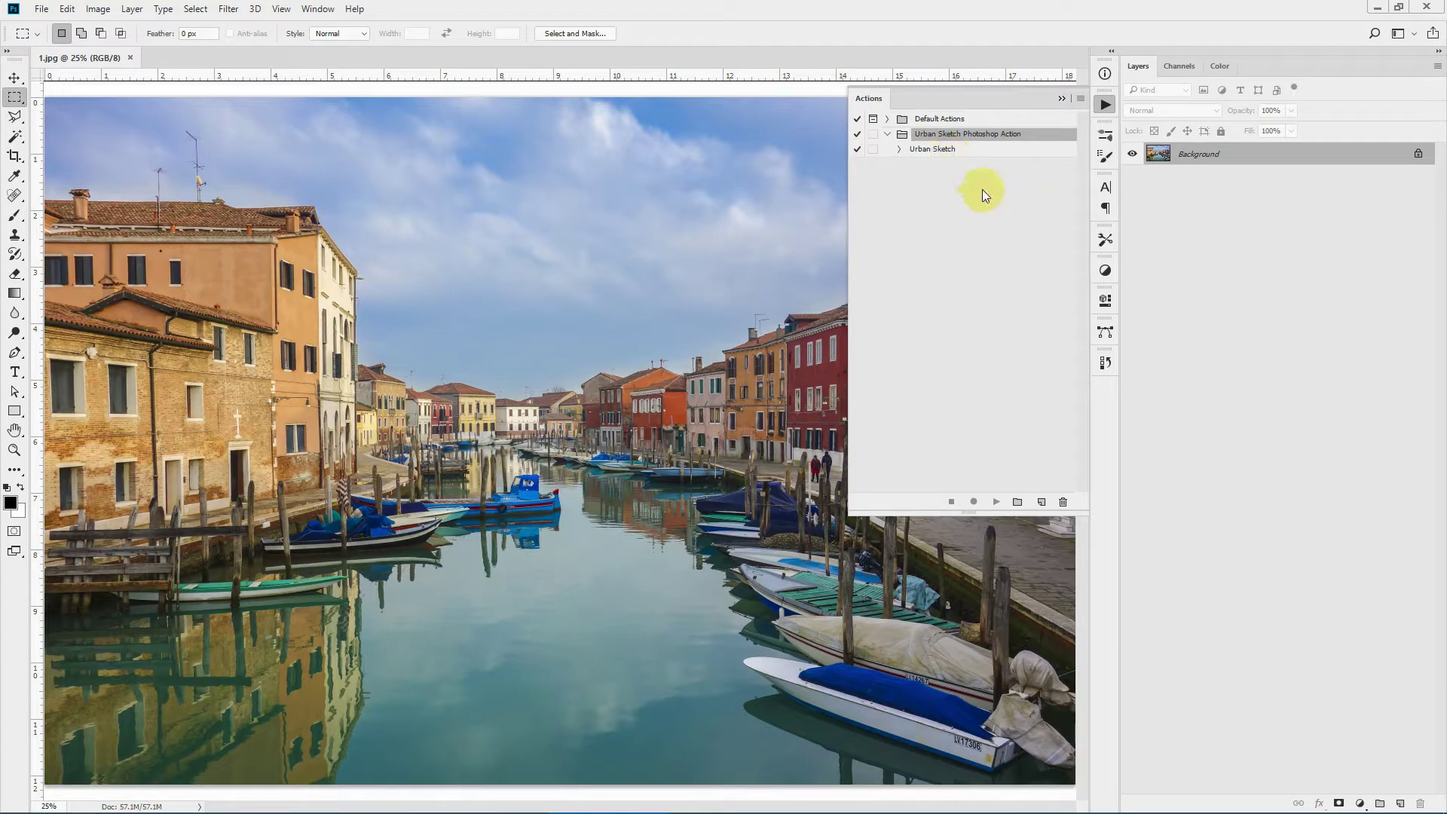
pyautogui.click(14, 215)
pyautogui.click(68, 32)
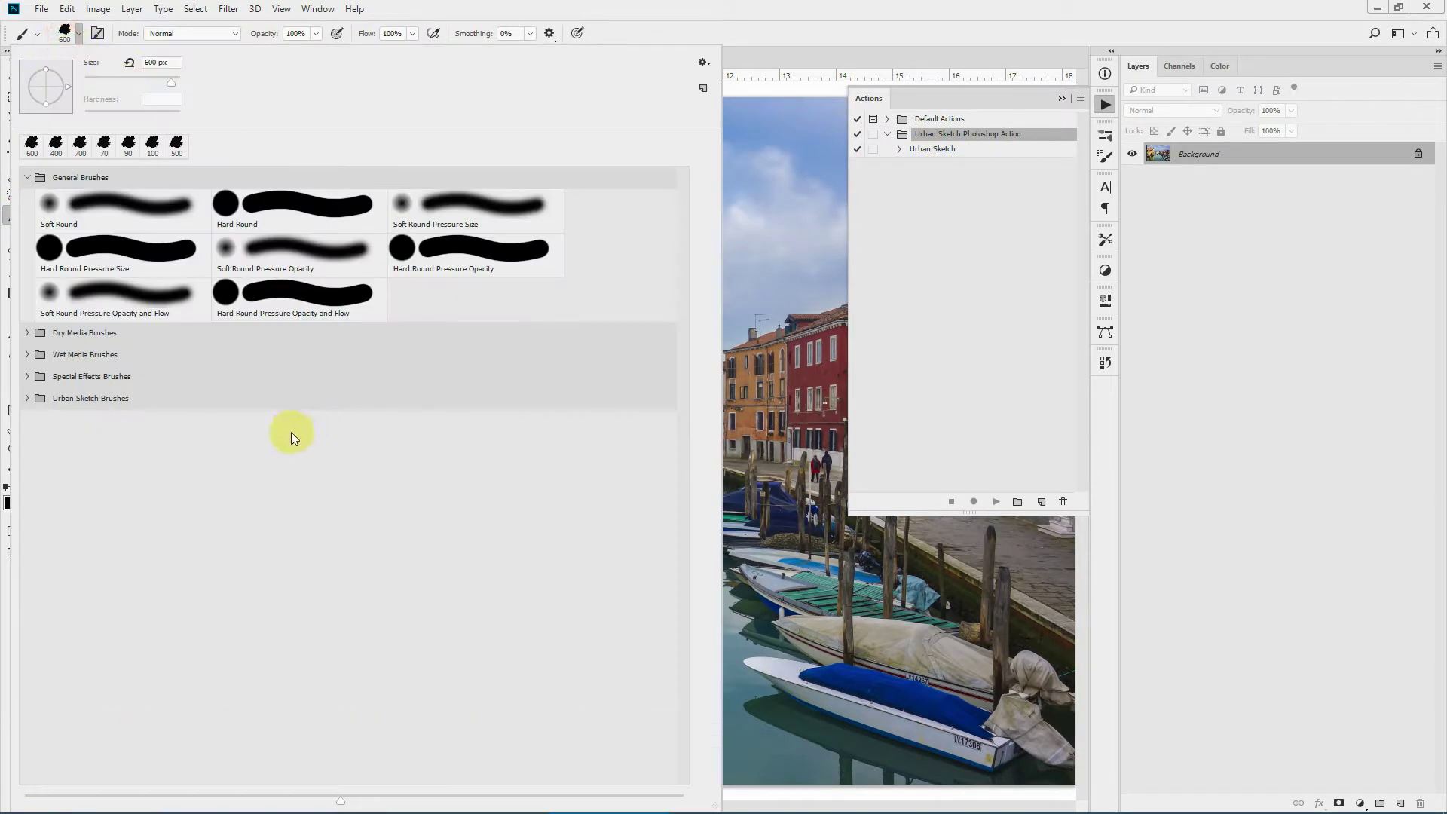
pyautogui.click(73, 410)
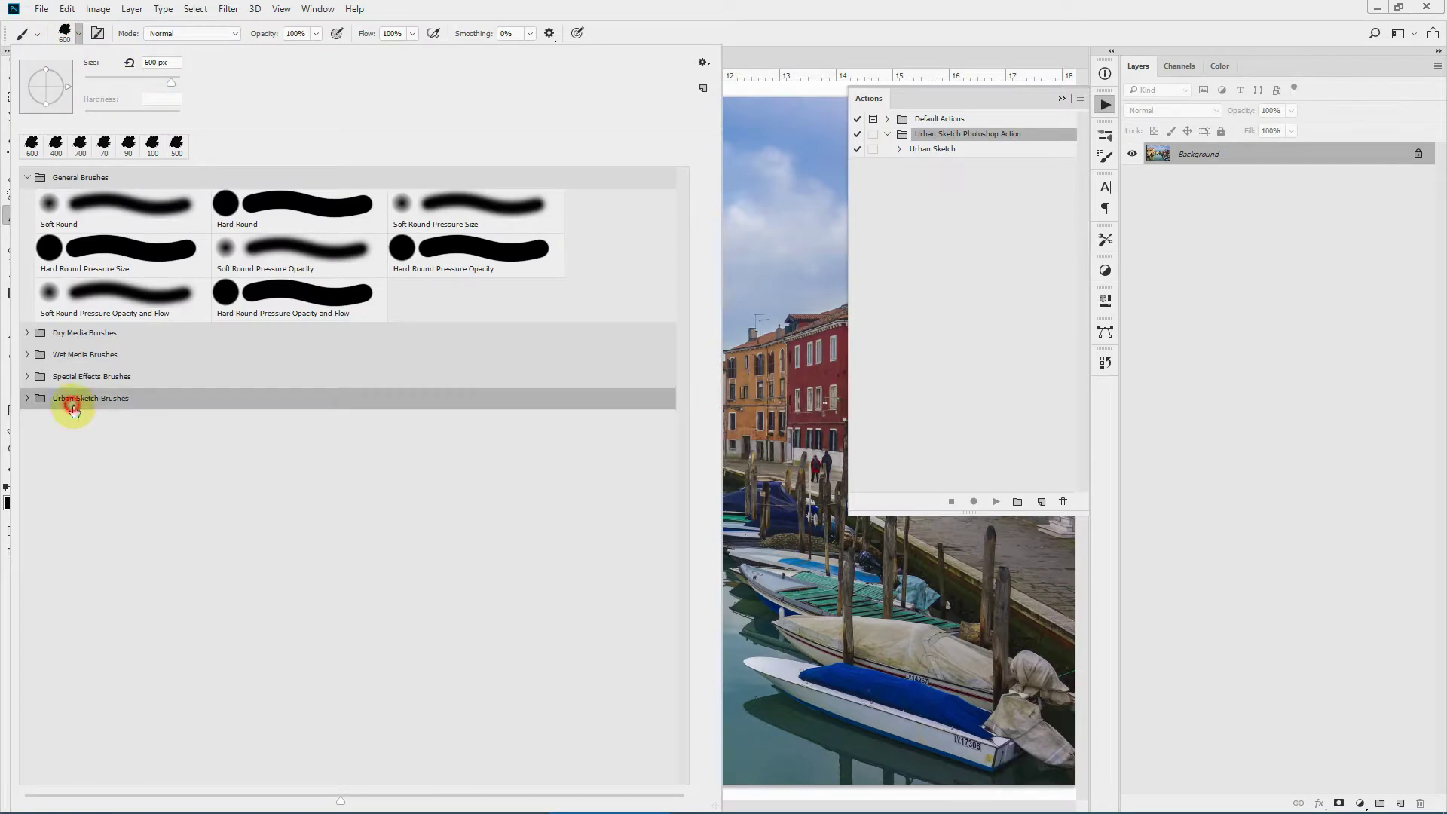
# Step: Check the loaded Urban Sketch patterns and tool presets in the Preset Manager, and close it
pyautogui.click(67, 10)
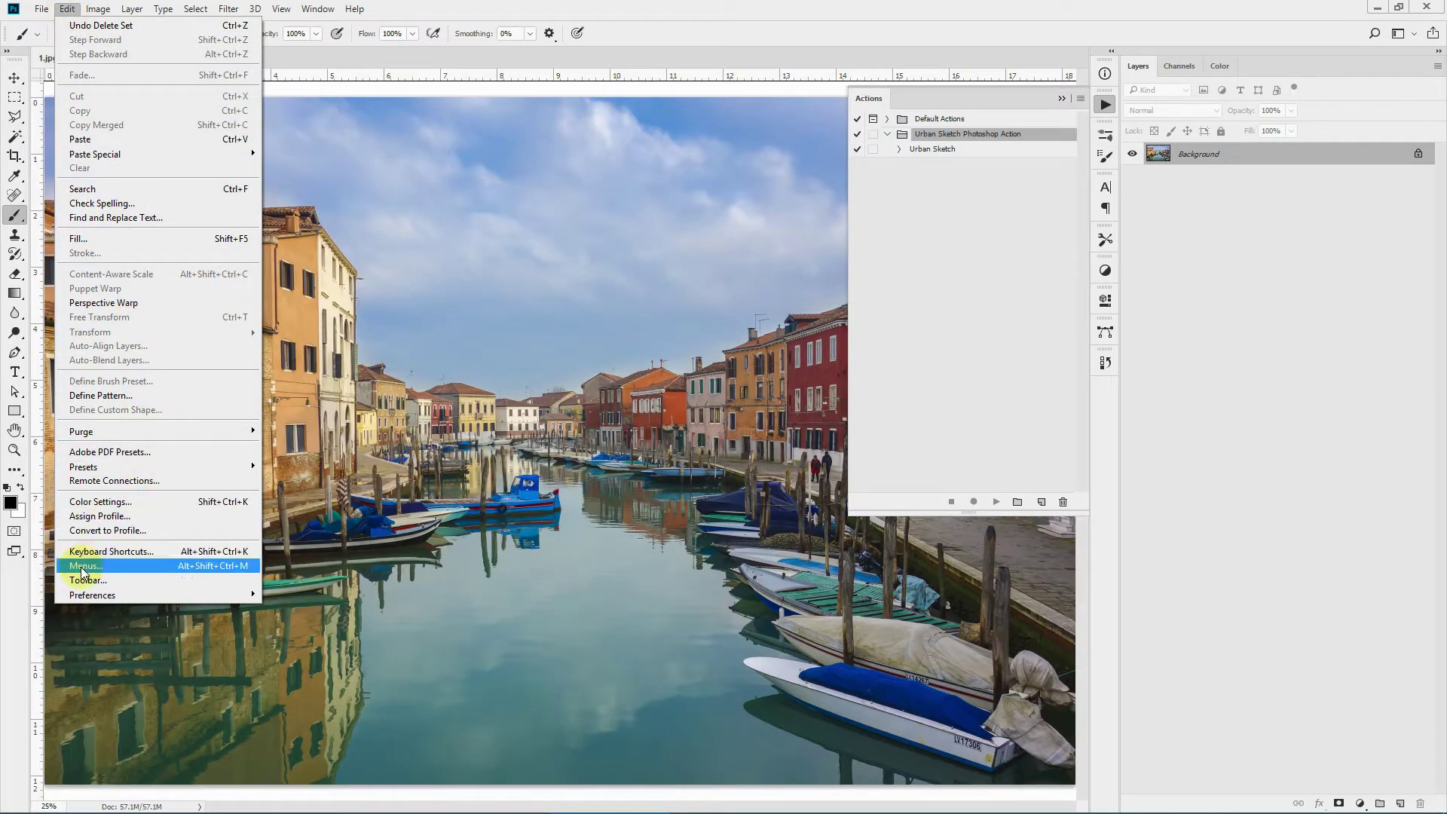
pyautogui.moveTo(83, 467)
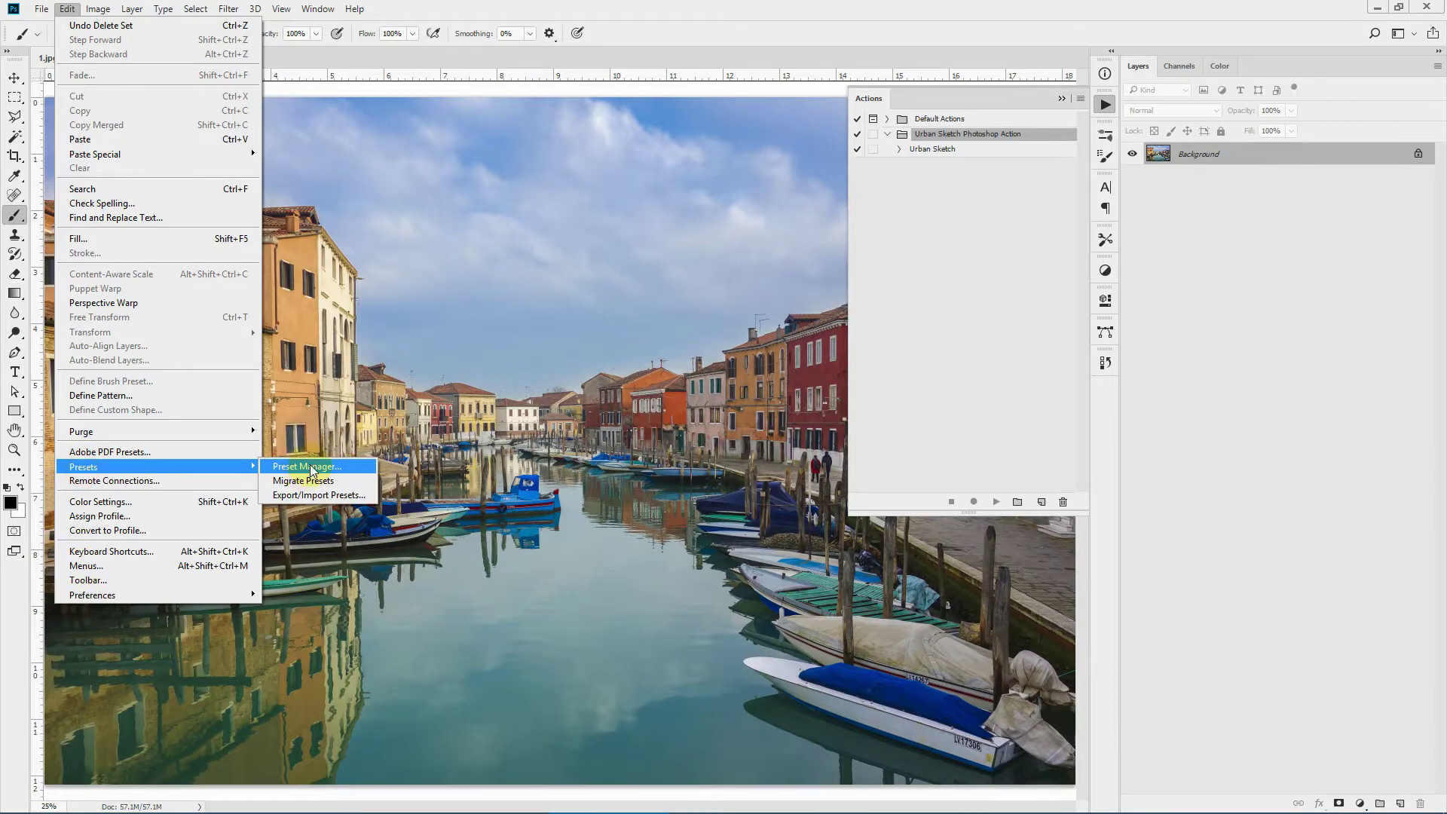
pyautogui.click(312, 469)
pyautogui.click(586, 121)
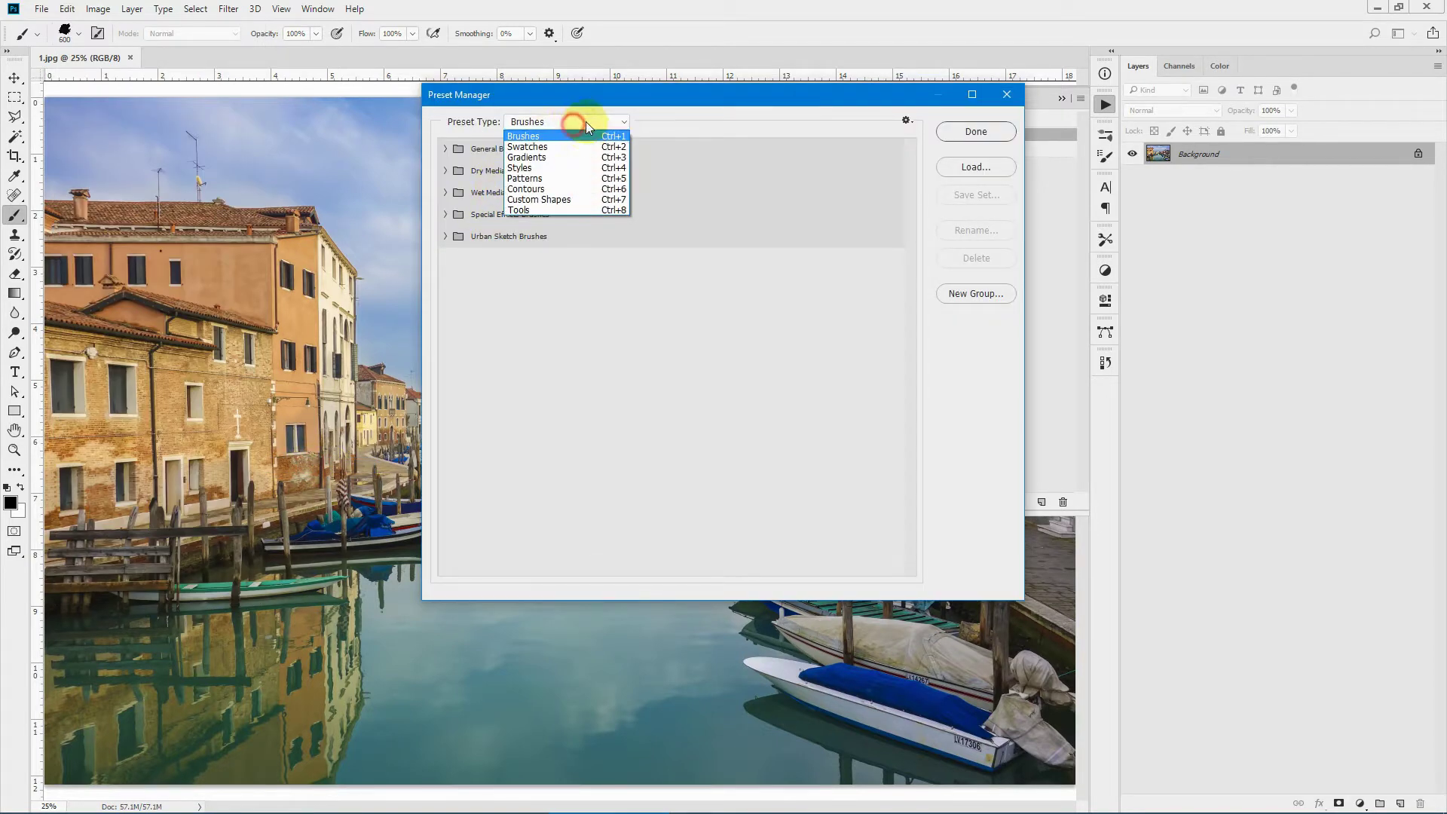
pyautogui.click(542, 179)
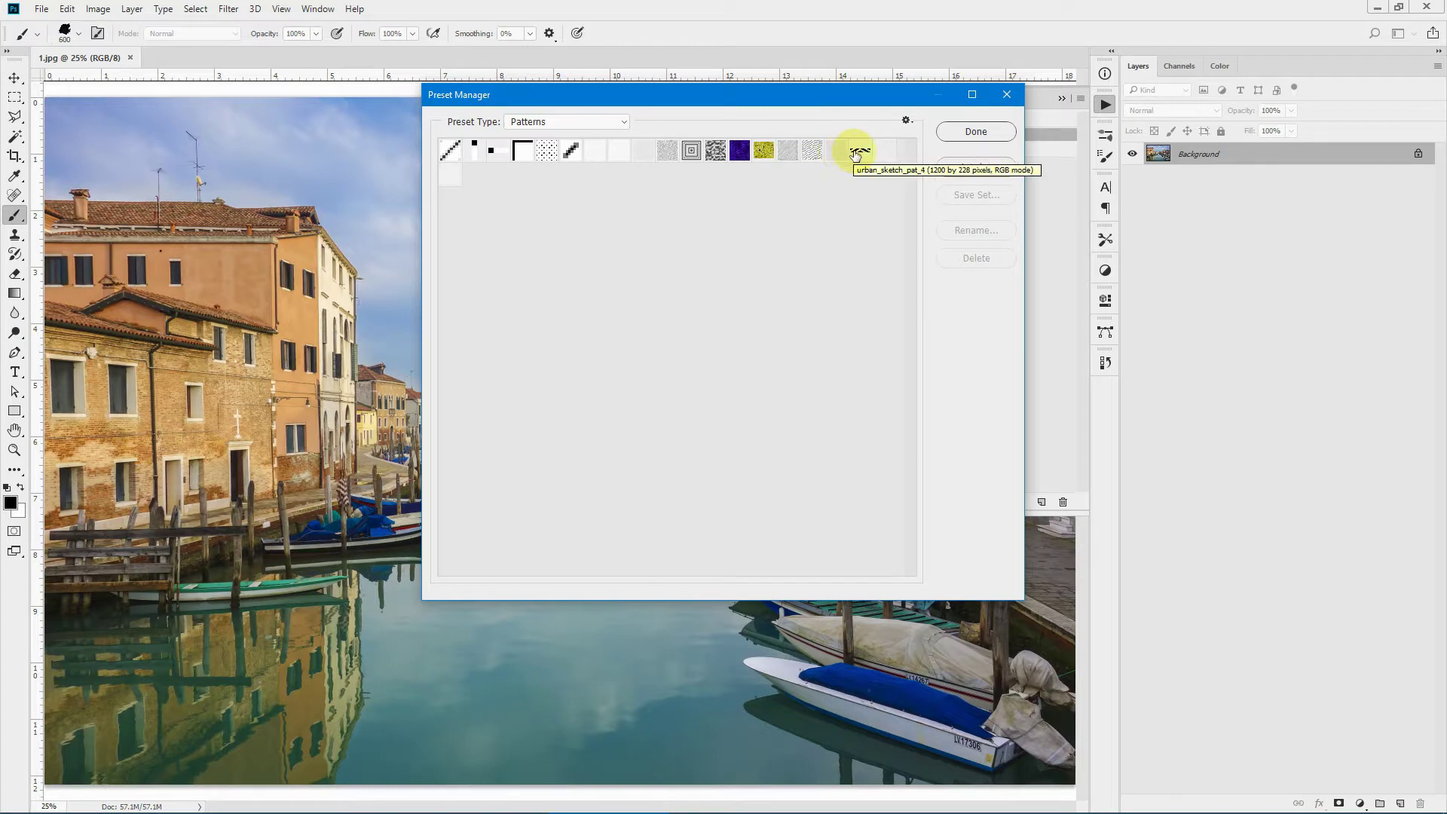
pyautogui.click(566, 121)
pyautogui.click(524, 211)
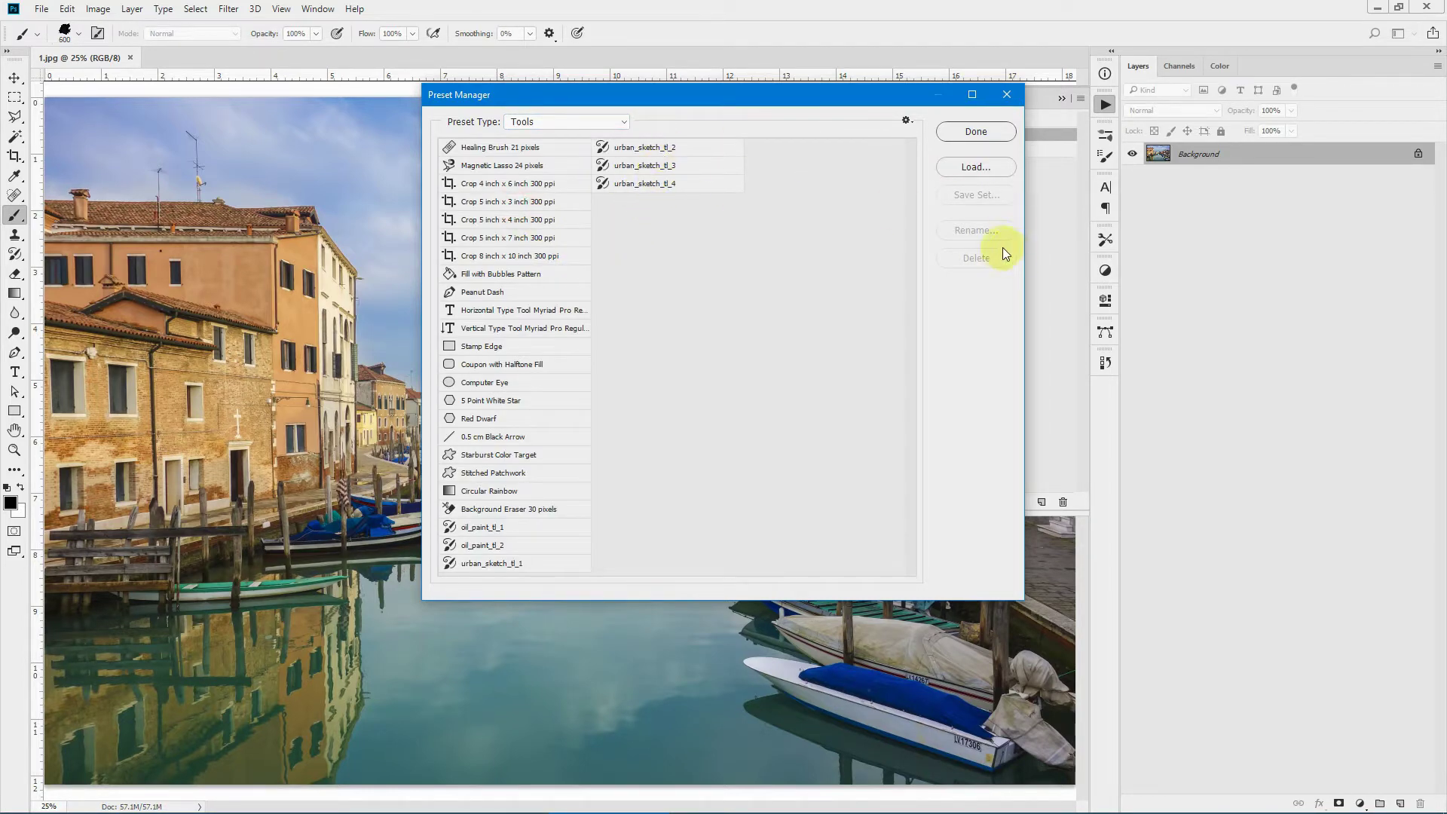
pyautogui.click(1007, 95)
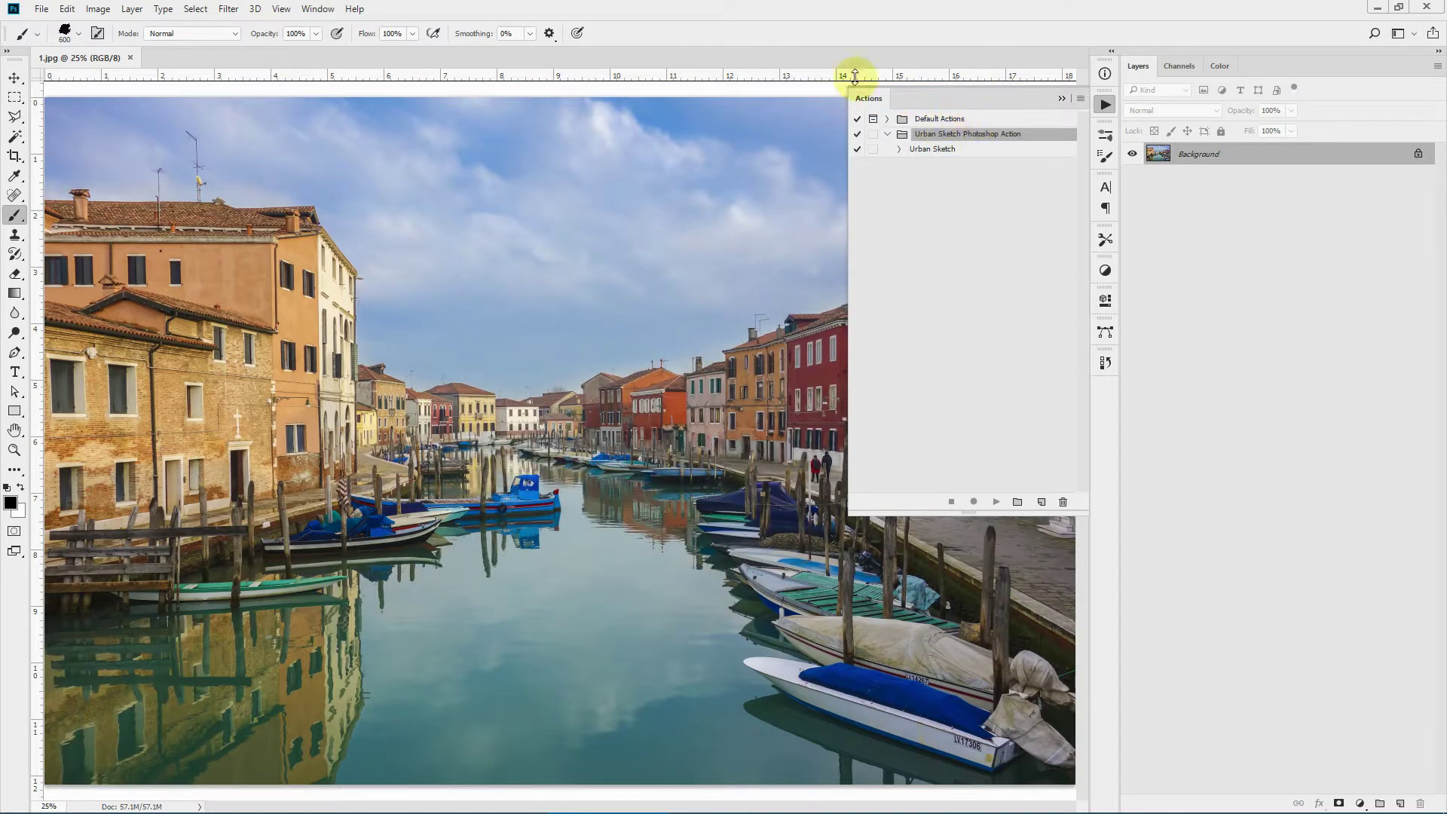
# Step: Activate the Brush tool and play the Urban Sketch action on the canal photo
pyautogui.click(14, 97)
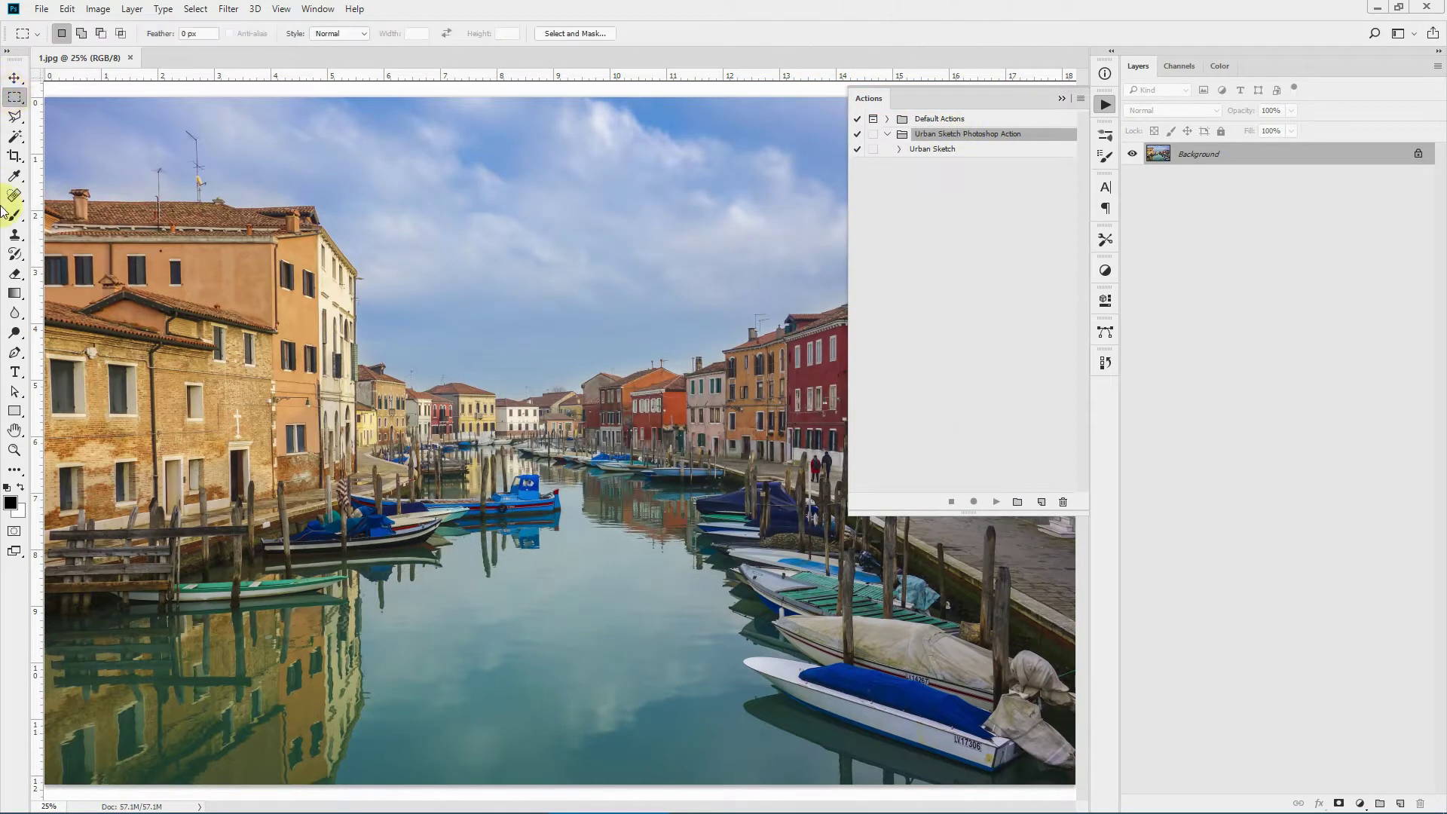
pyautogui.click(11, 217)
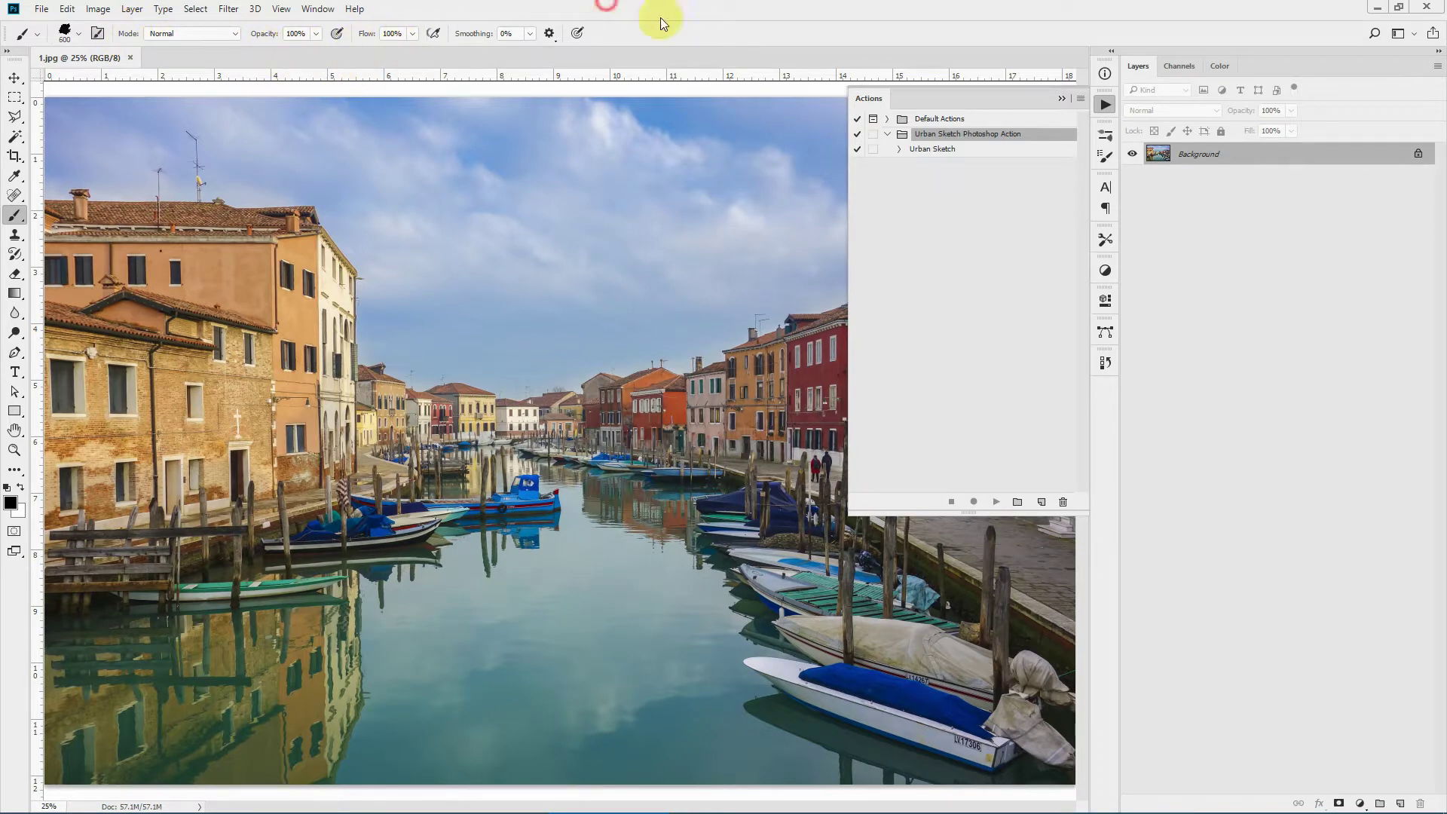
pyautogui.click(935, 150)
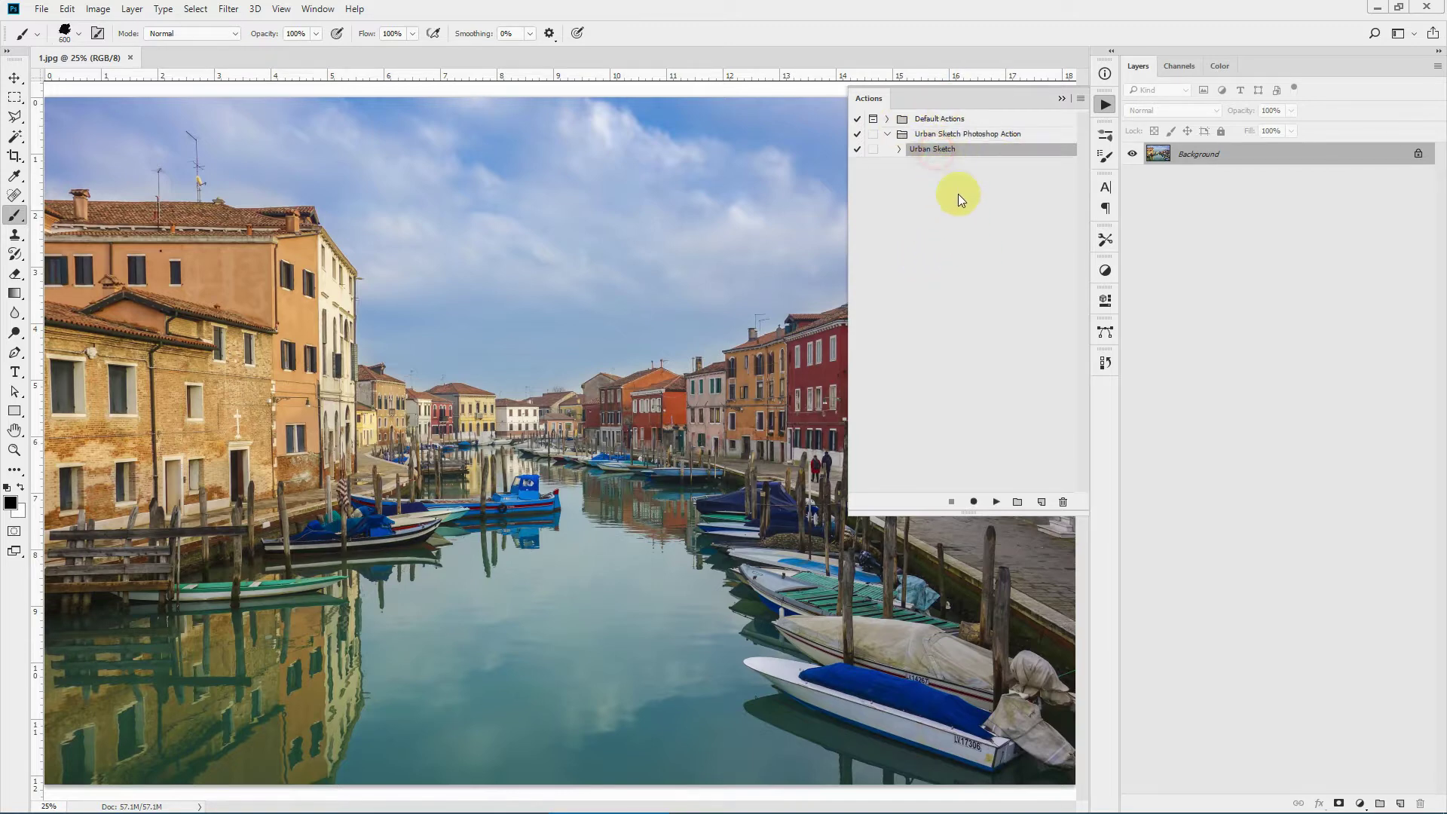
pyautogui.click(956, 135)
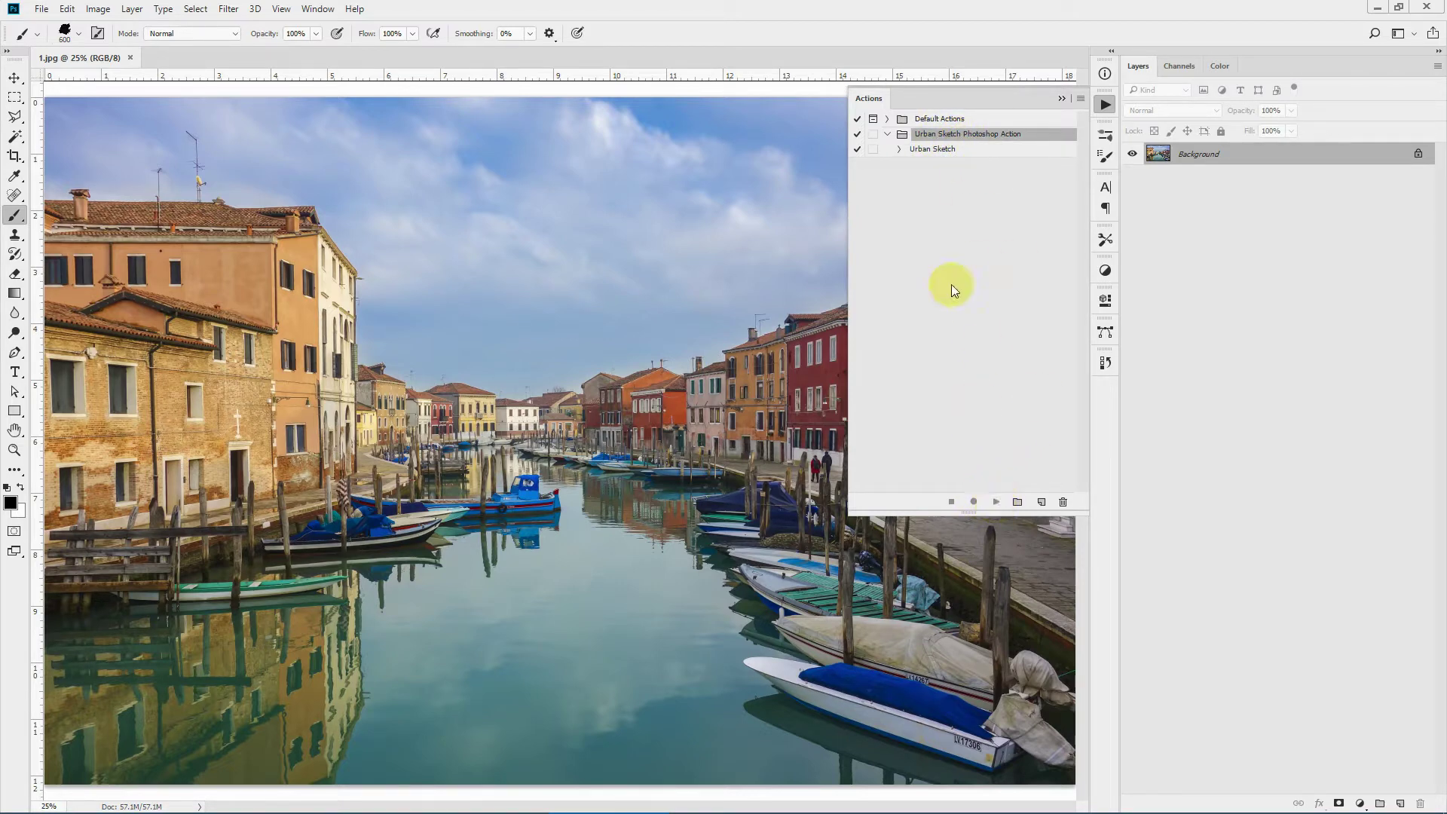
pyautogui.click(933, 149)
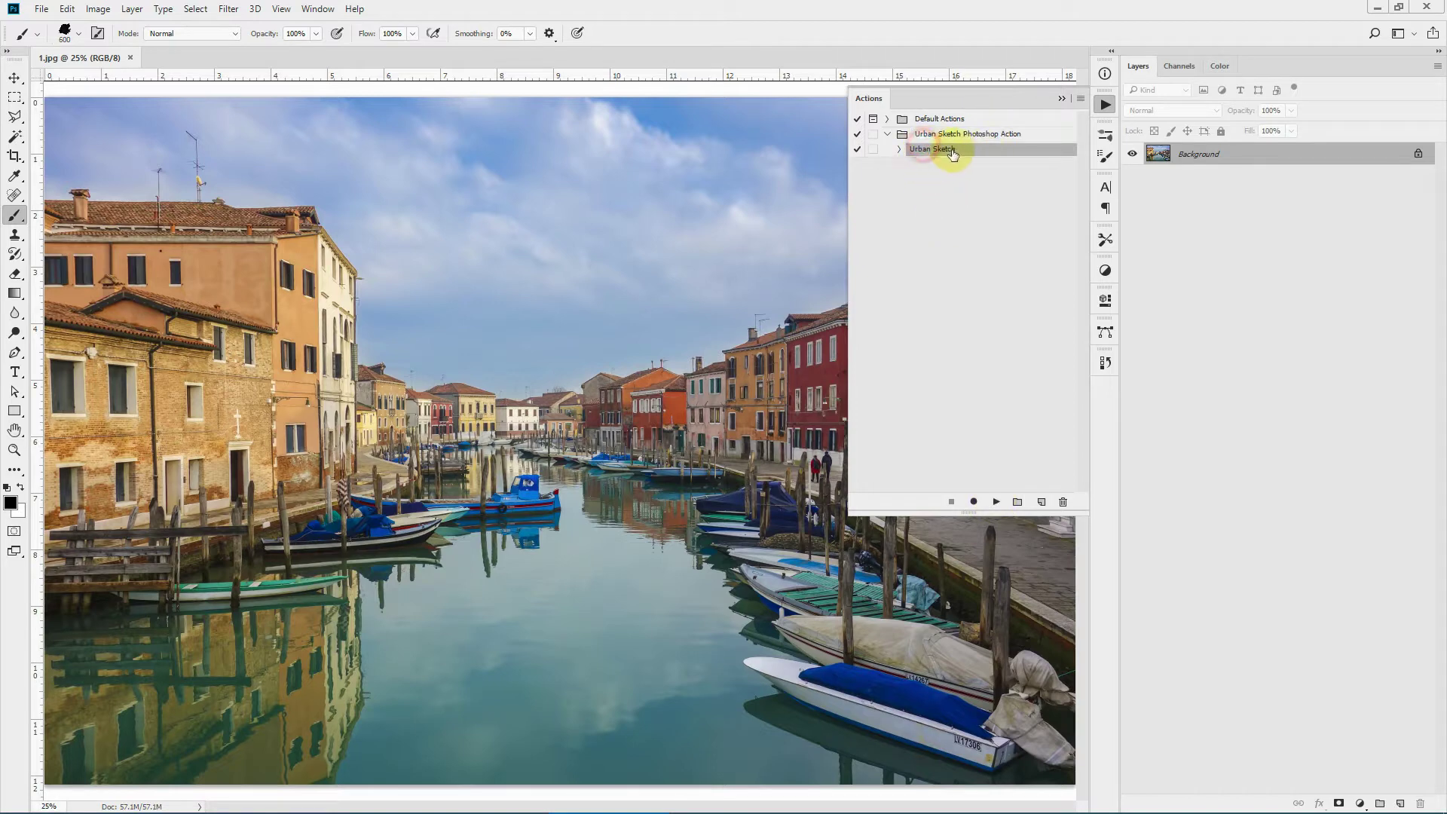
pyautogui.click(996, 503)
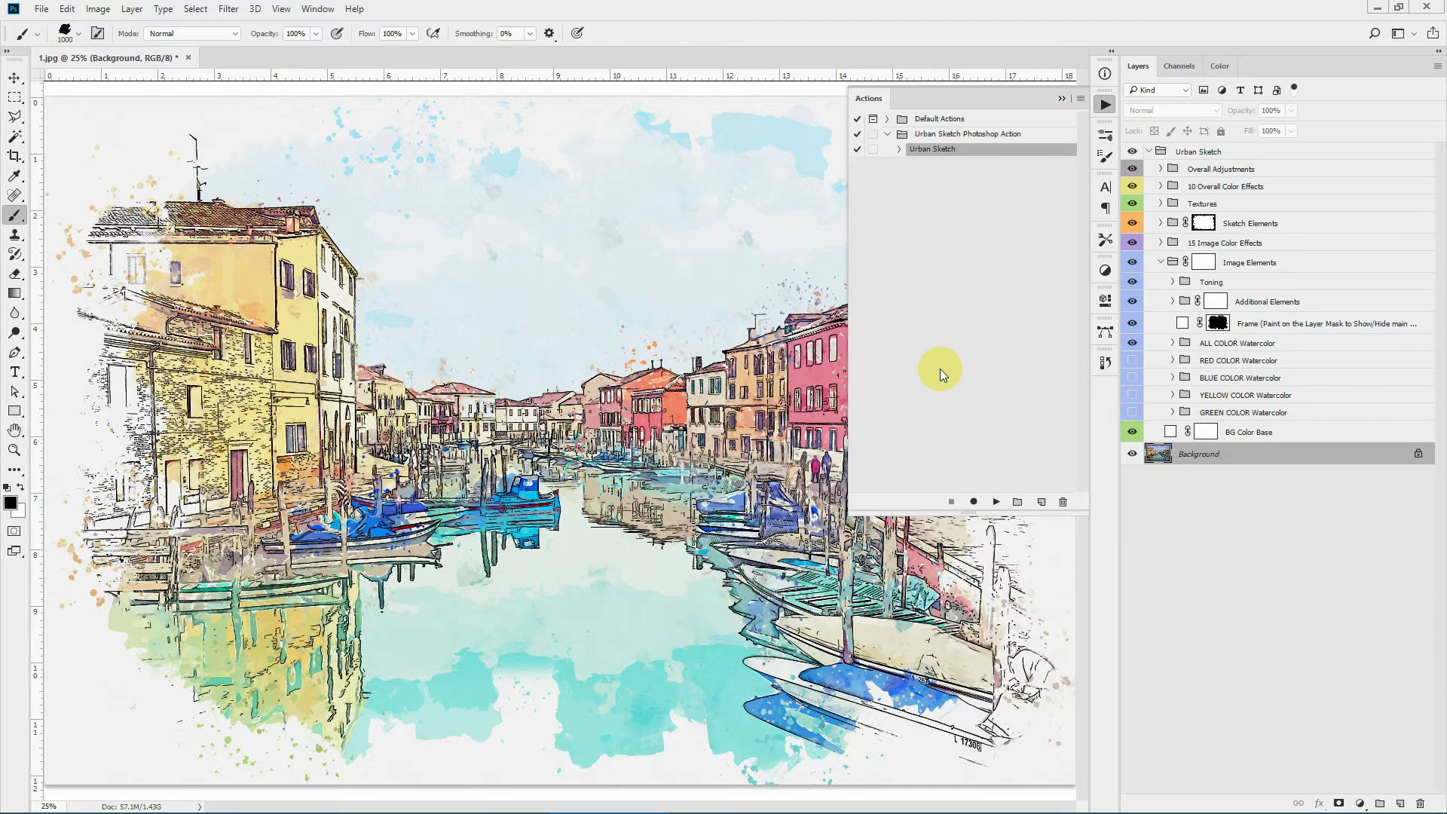
# Step: Collapse the Actions panel, examine the sketch's boats, buildings and water up close at 50% zoom, and fit the whole image on screen
pyautogui.click(1062, 98)
pyautogui.click(14, 450)
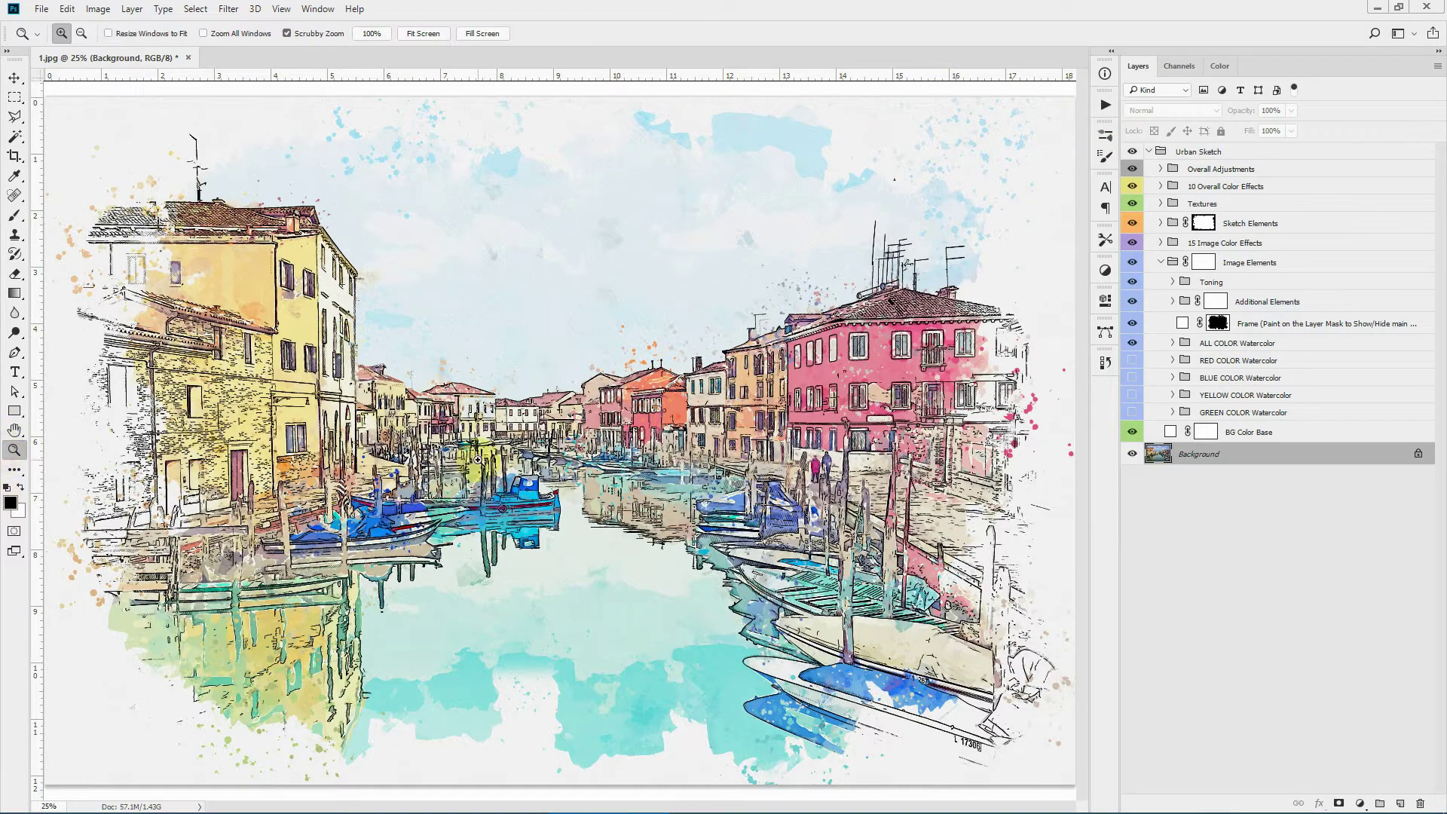
pyautogui.click(483, 462)
pyautogui.moveTo(630, 809); pyautogui.dragTo(593, 809)
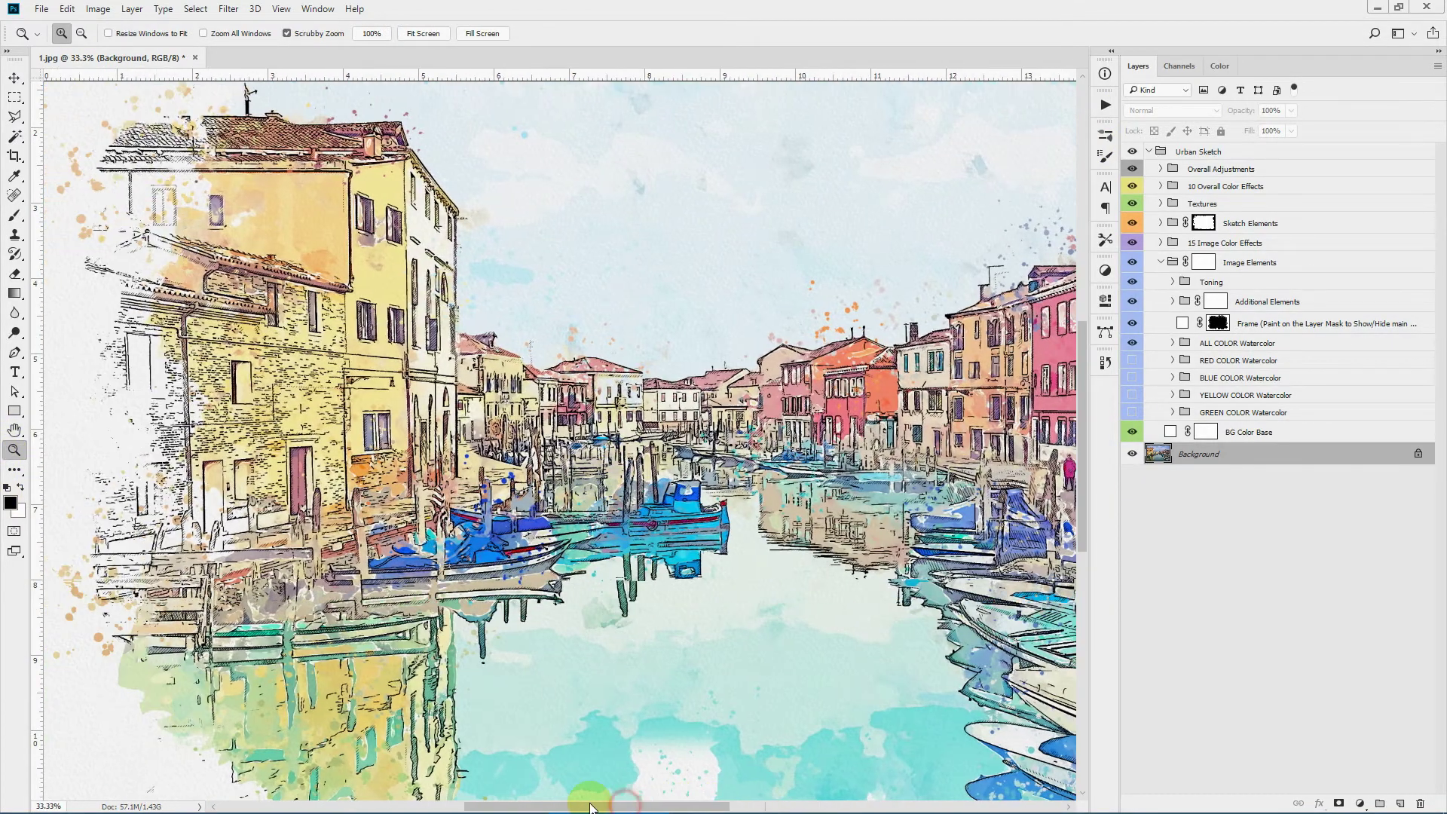
pyautogui.click(415, 495)
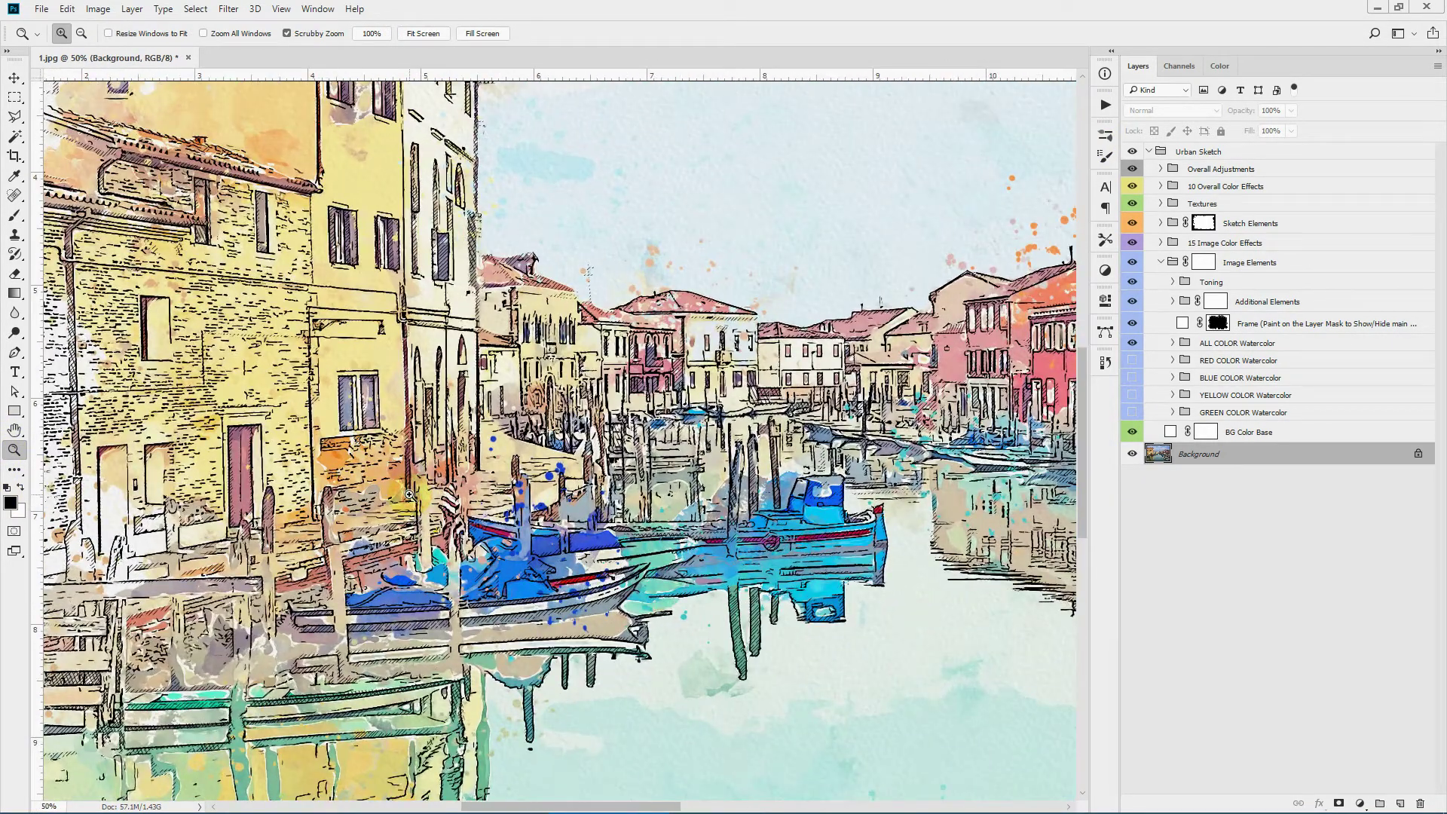
pyautogui.click(13, 429)
pyautogui.moveTo(613, 370); pyautogui.dragTo(677, 465)
pyautogui.moveTo(831, 619); pyautogui.dragTo(670, 424)
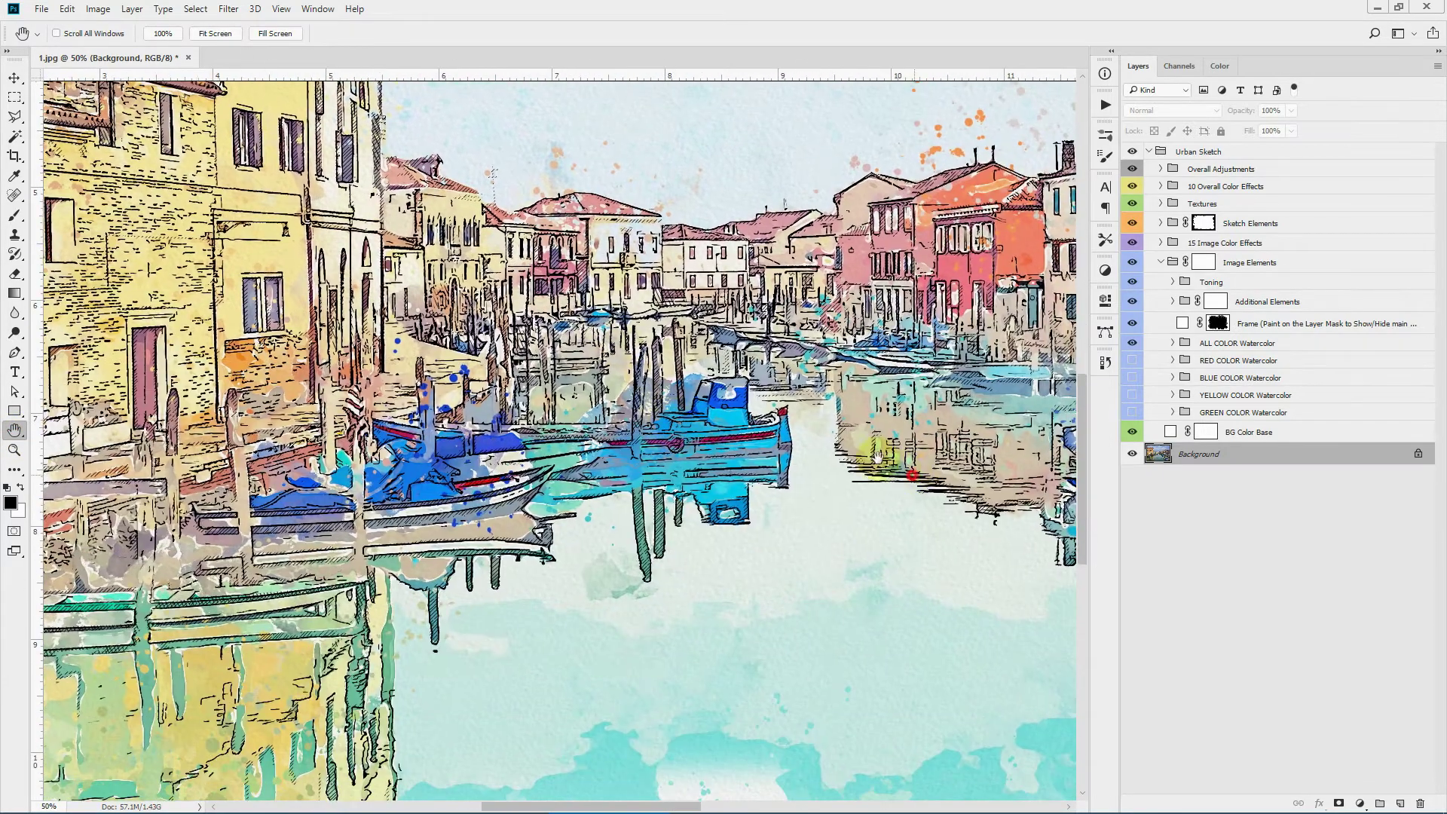
pyautogui.moveTo(1067, 469); pyautogui.dragTo(713, 403)
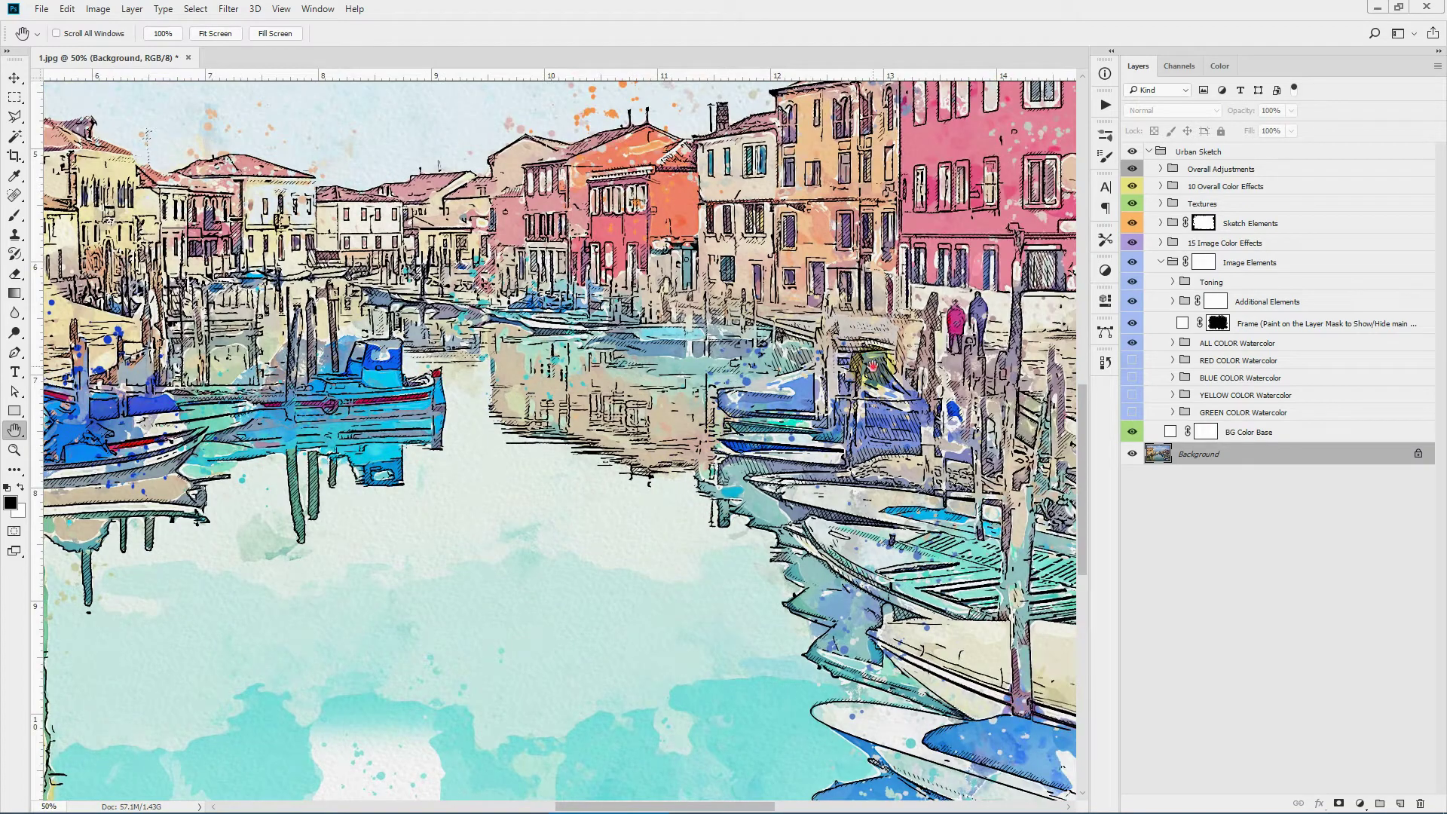
pyautogui.moveTo(874, 362); pyautogui.dragTo(592, 279)
pyautogui.moveTo(748, 249); pyautogui.dragTo(656, 448)
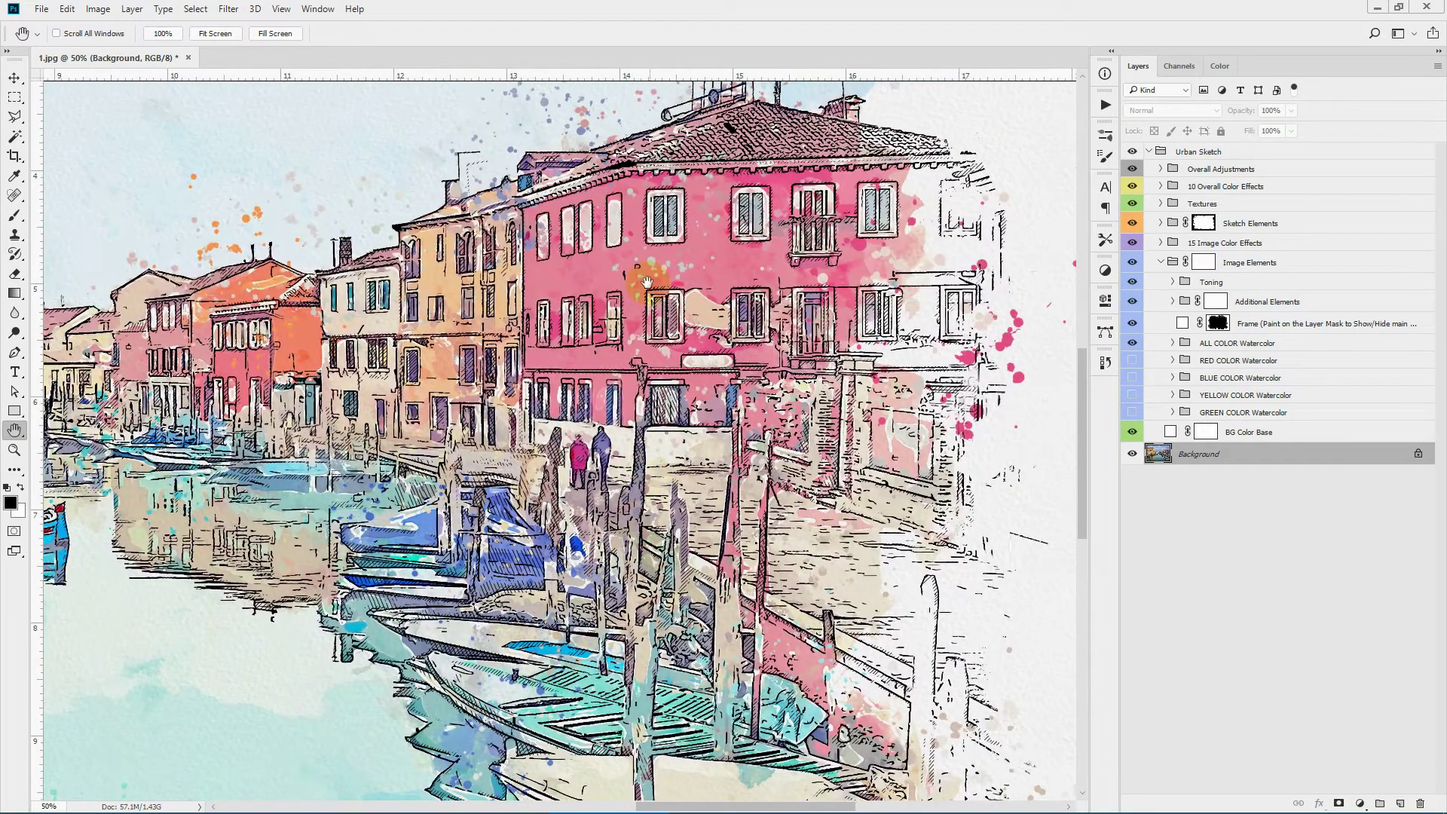
pyautogui.moveTo(648, 285); pyautogui.dragTo(663, 448)
pyautogui.moveTo(496, 409); pyautogui.dragTo(703, 393)
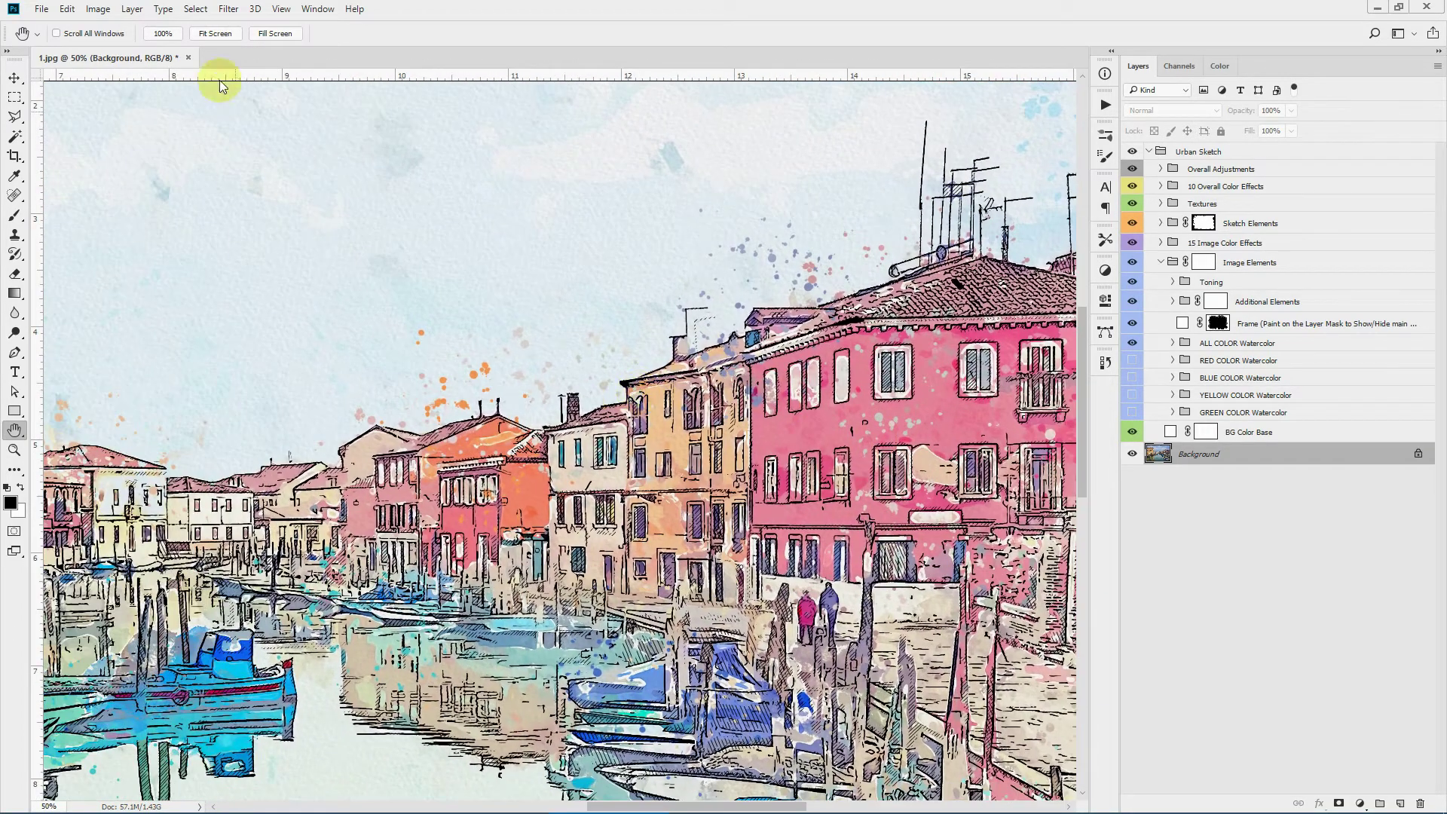
pyautogui.click(215, 33)
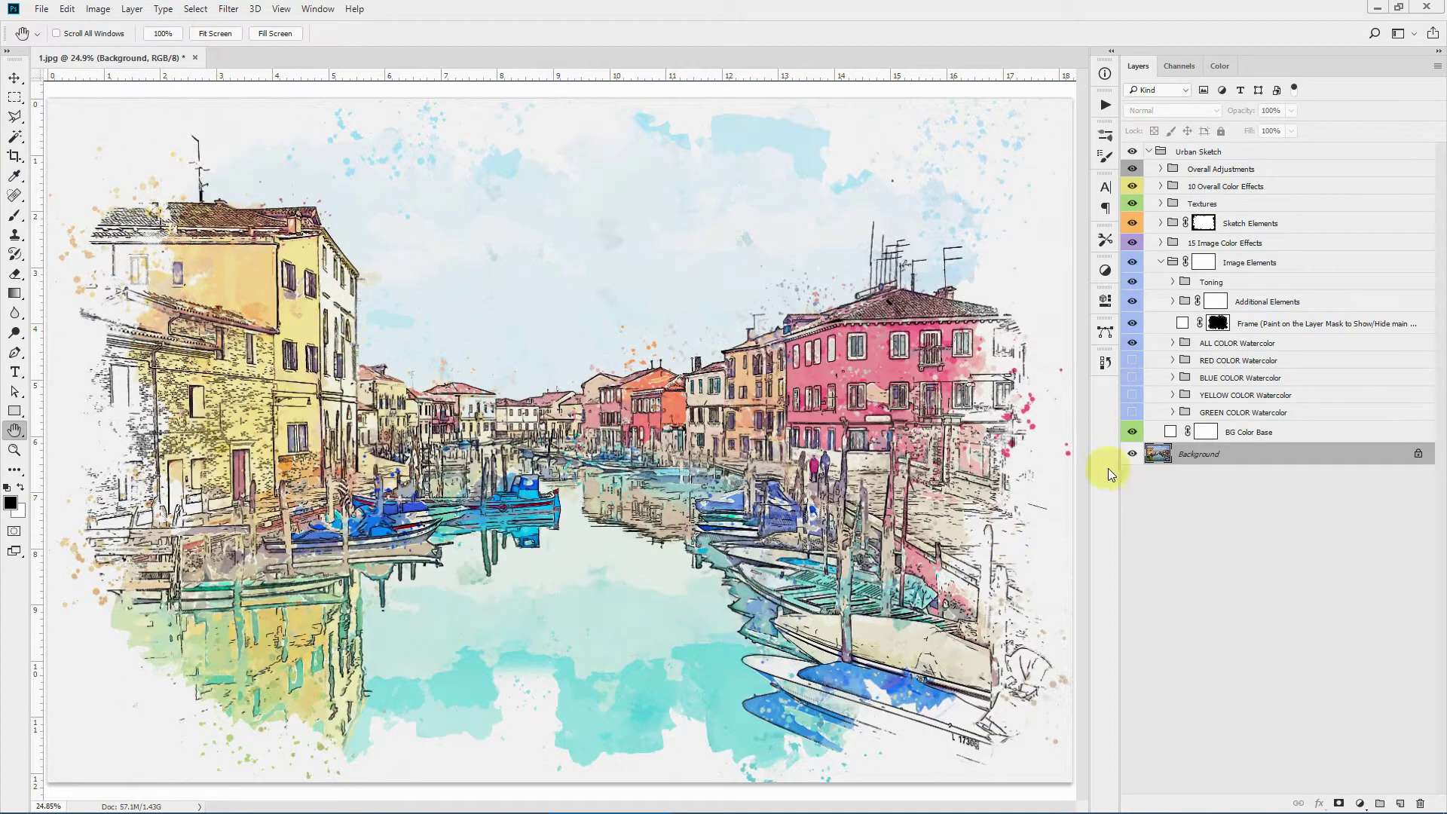
# Step: Try different hues for the BG Color Base fill and set it to pale yellow, RGB 255, 247, 191
pyautogui.click(1283, 436)
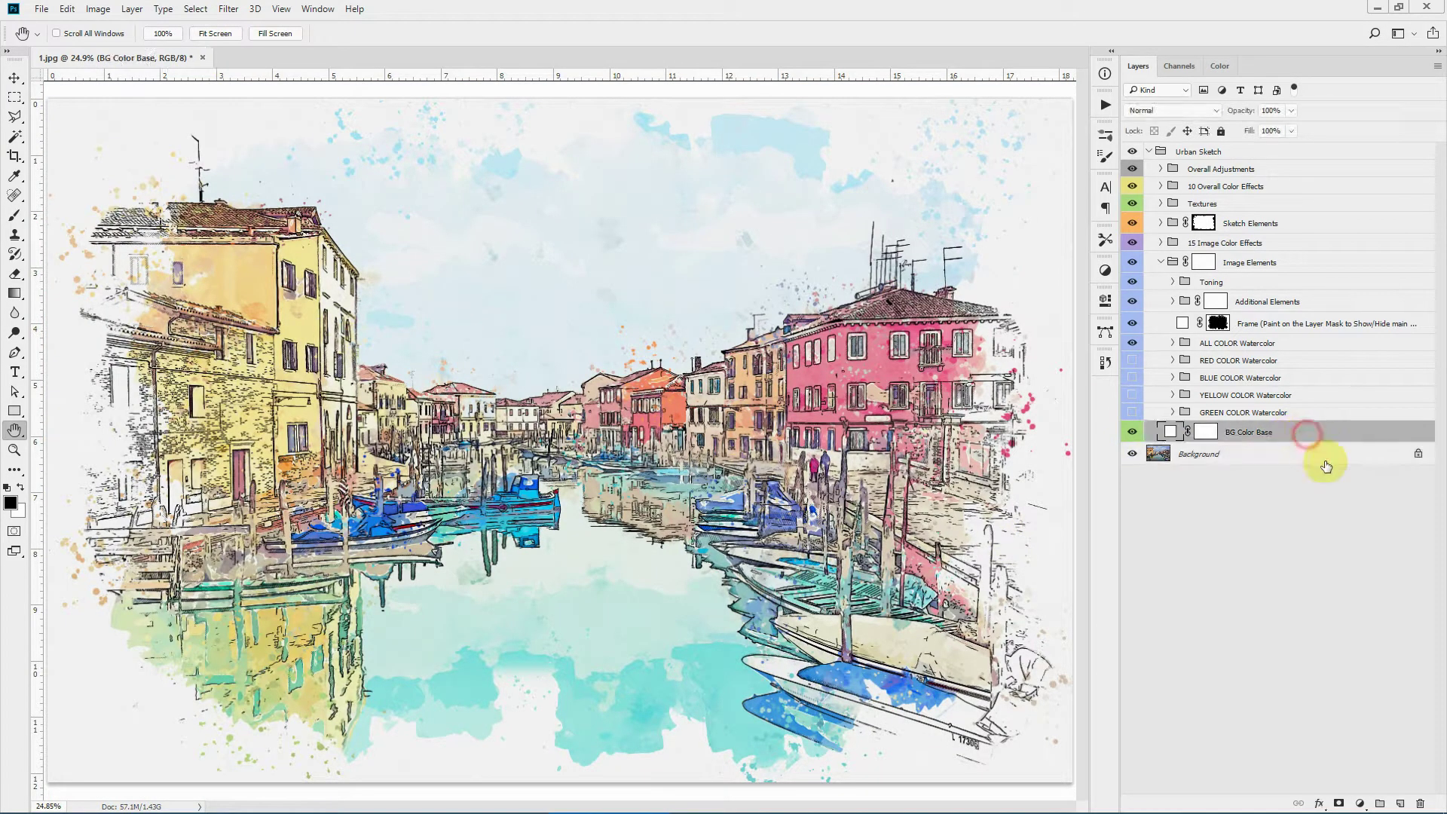
pyautogui.doubleClick(1170, 435)
pyautogui.click(1095, 383)
pyautogui.moveTo(1033, 316)
pyautogui.mouseDown()
pyautogui.moveTo(998, 211)
pyautogui.moveTo(1027, 274)
pyautogui.moveTo(1011, 236)
pyautogui.moveTo(988, 227)
pyautogui.moveTo(1004, 224)
pyautogui.mouseUp()
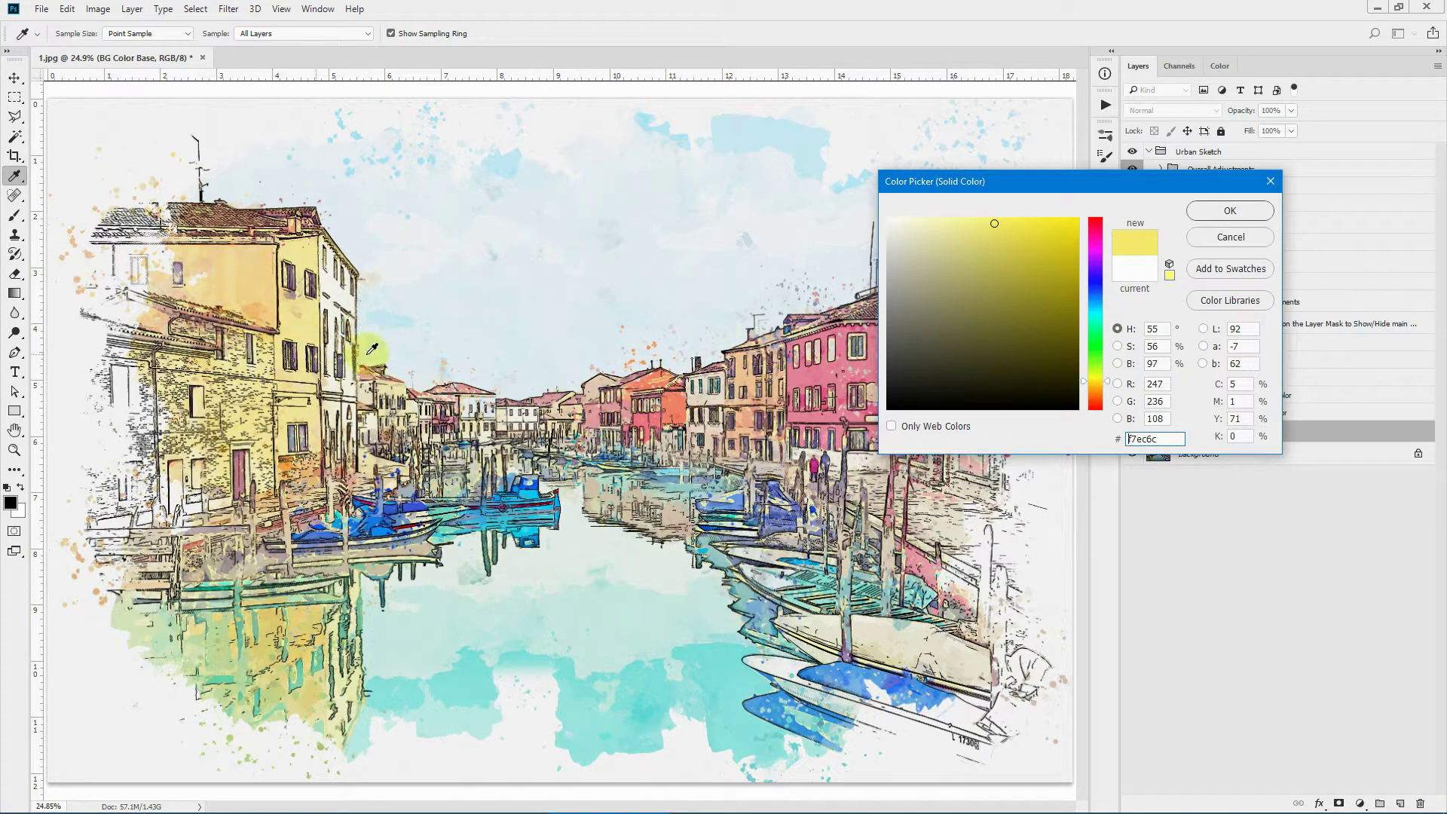
pyautogui.click(1100, 228)
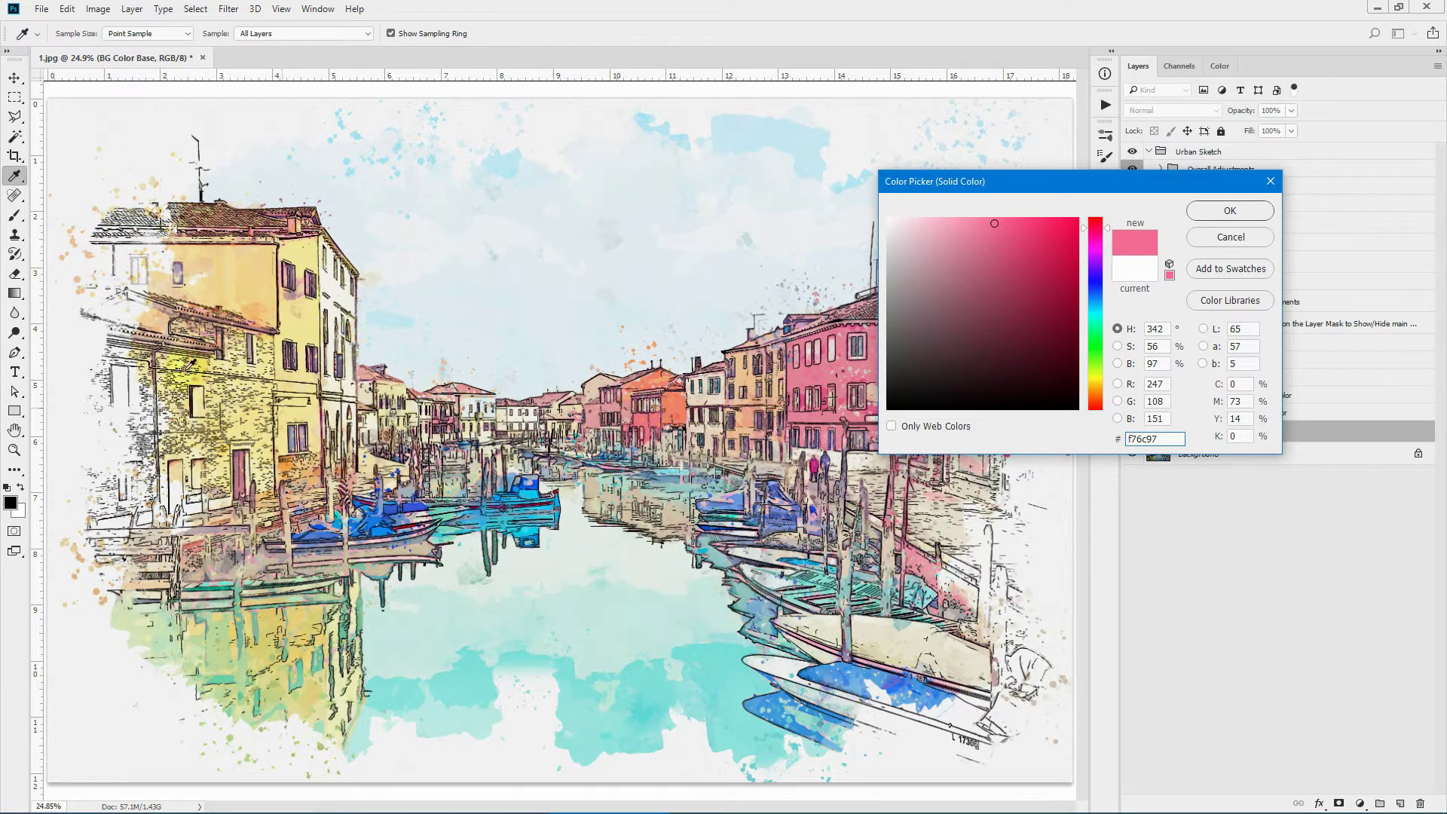
pyautogui.click(1099, 384)
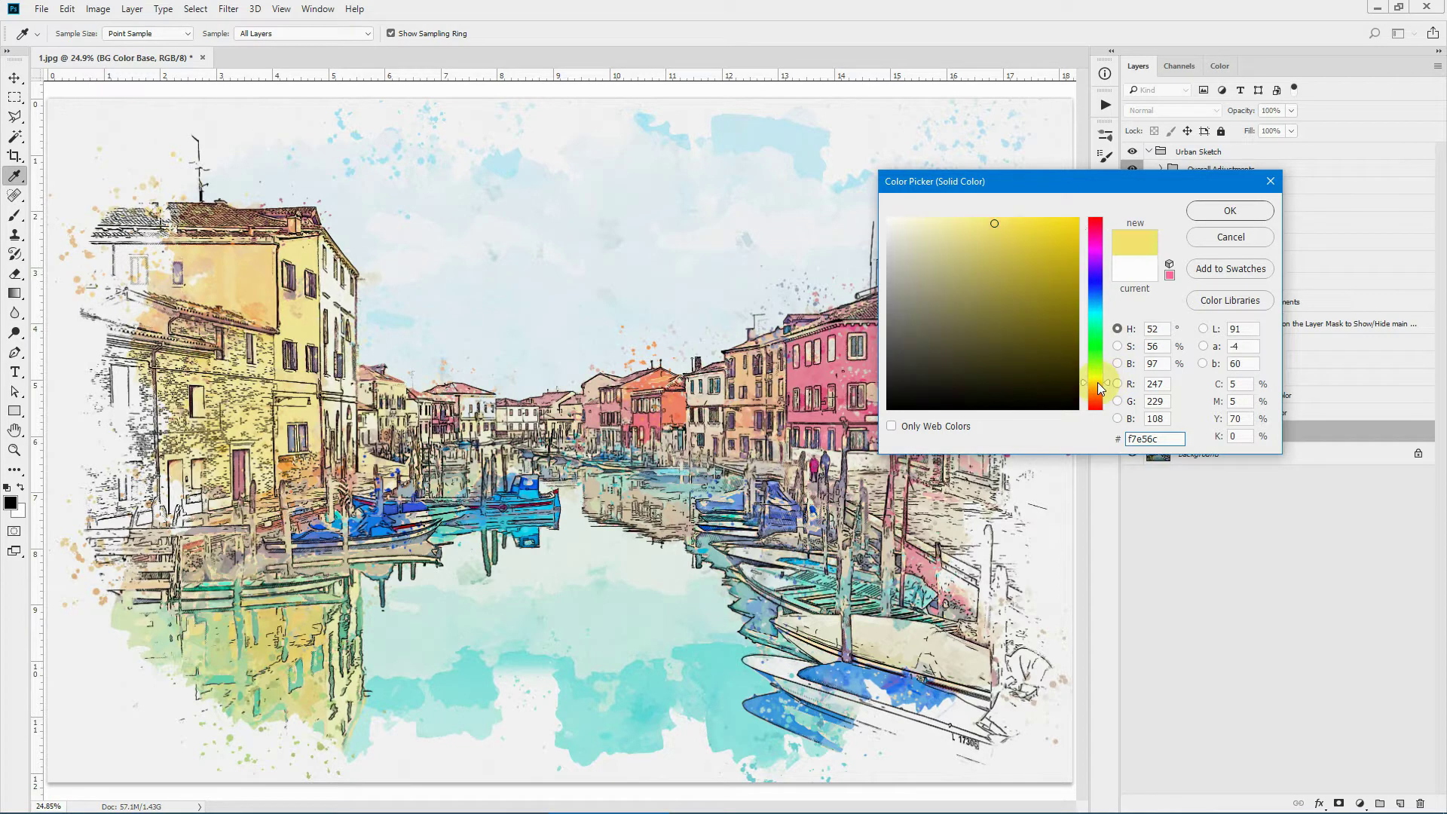
pyautogui.moveTo(1002, 223); pyautogui.dragTo(959, 208)
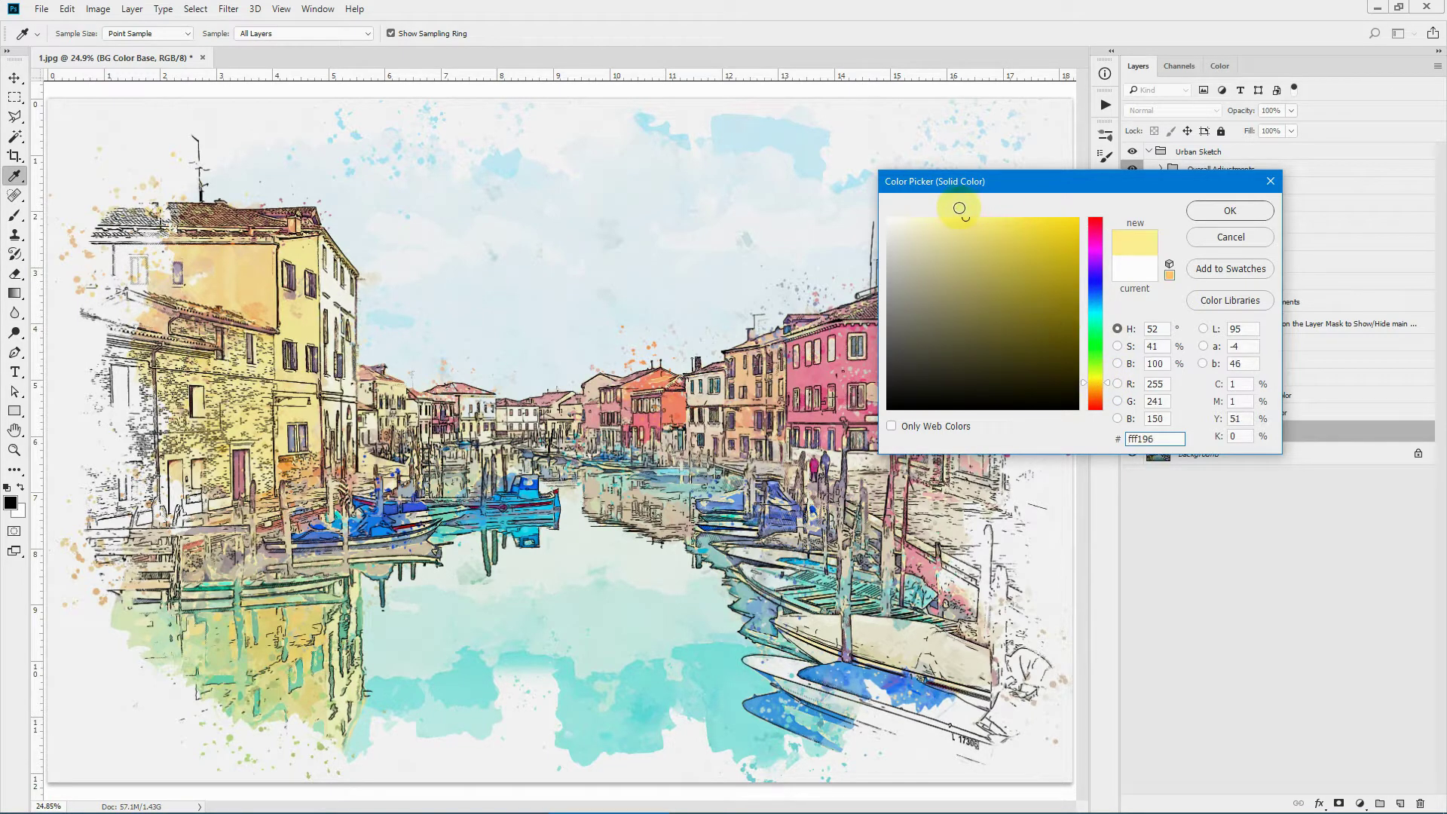
pyautogui.click(1250, 212)
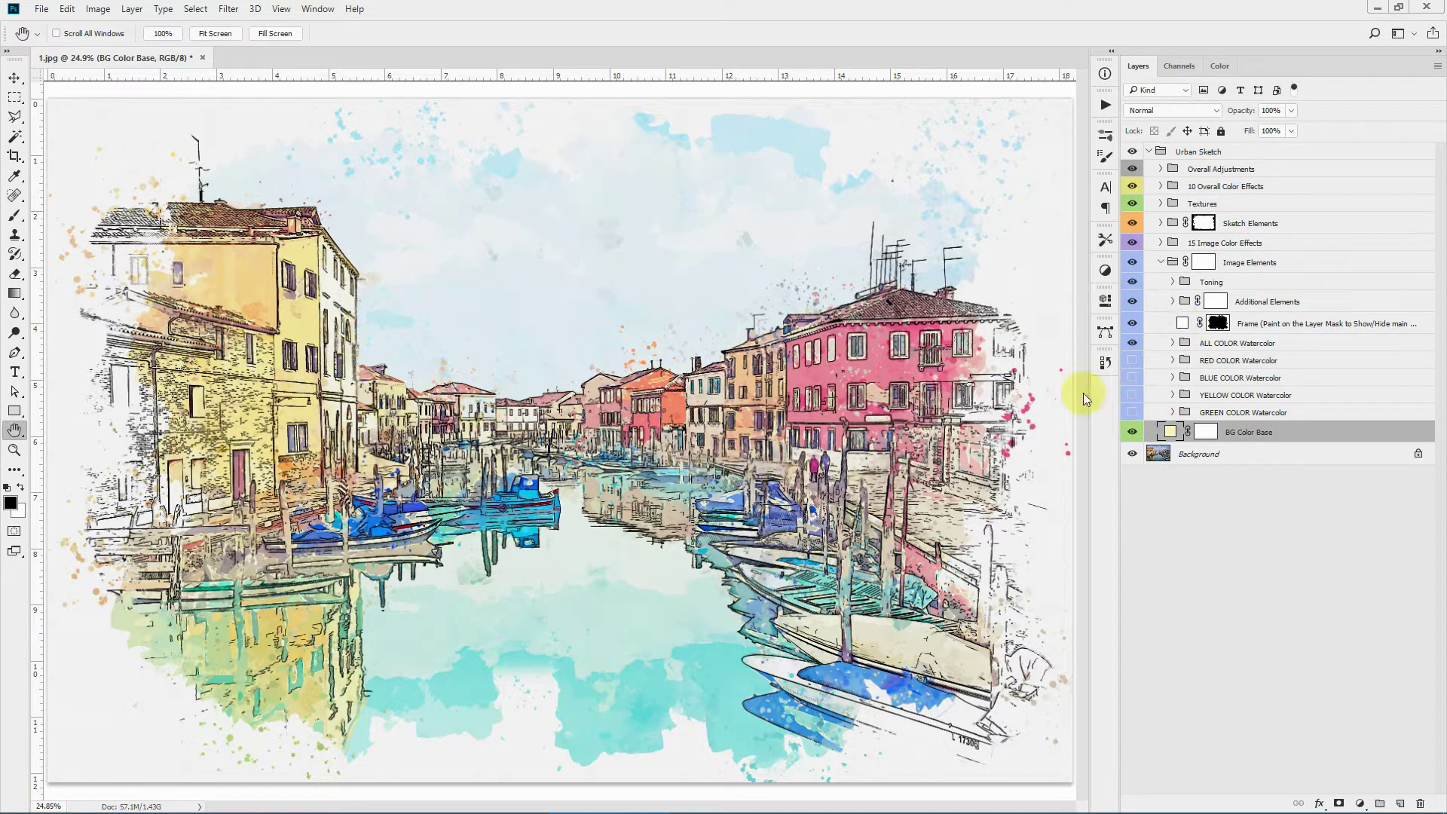
# Step: Toggle the visibility of the Frame and BG Color Base layers to compare their effect on the artwork, leaving both shown
pyautogui.click(1132, 323)
pyautogui.click(1132, 323)
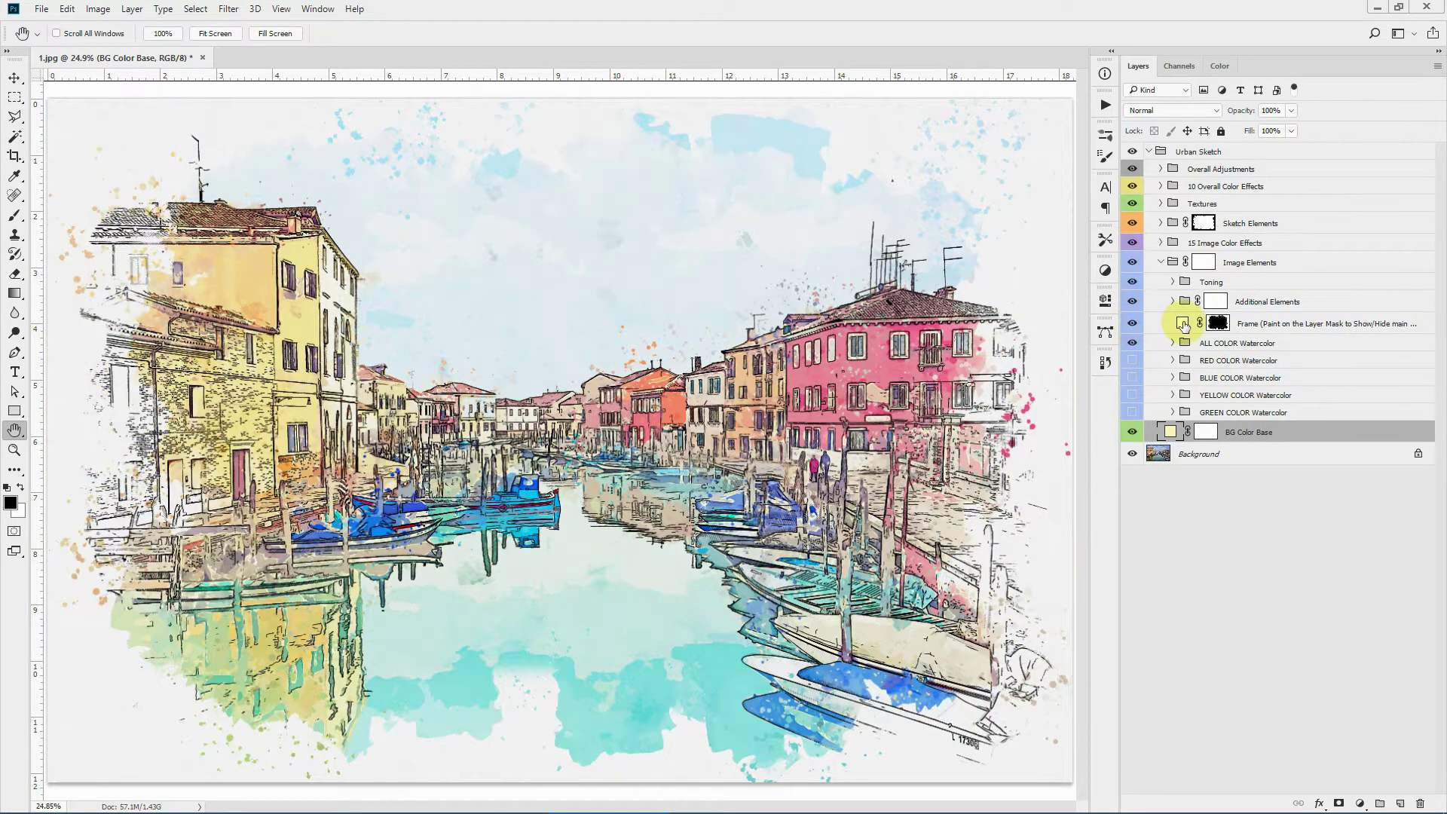
pyautogui.click(1131, 325)
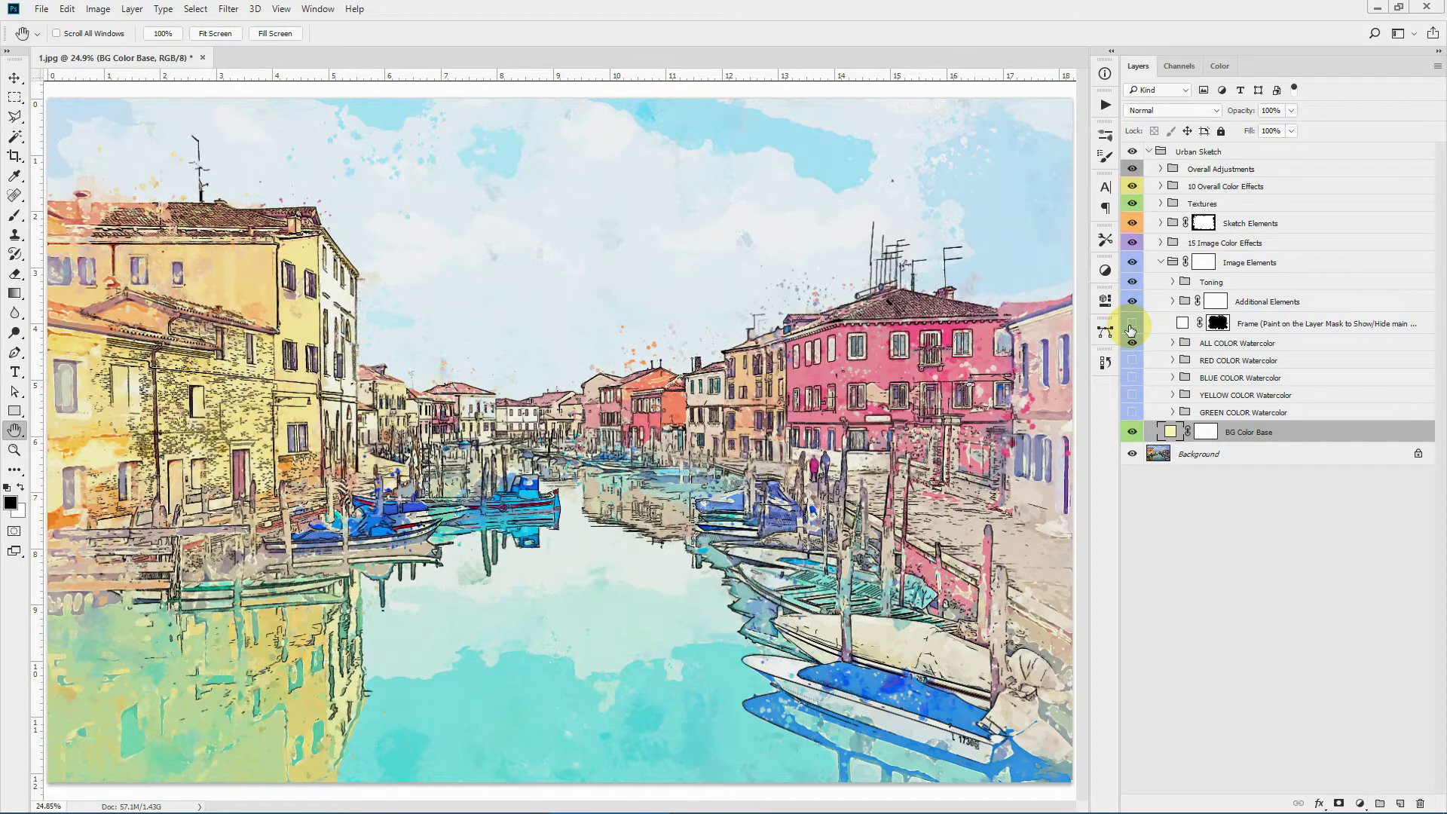
pyautogui.click(1135, 434)
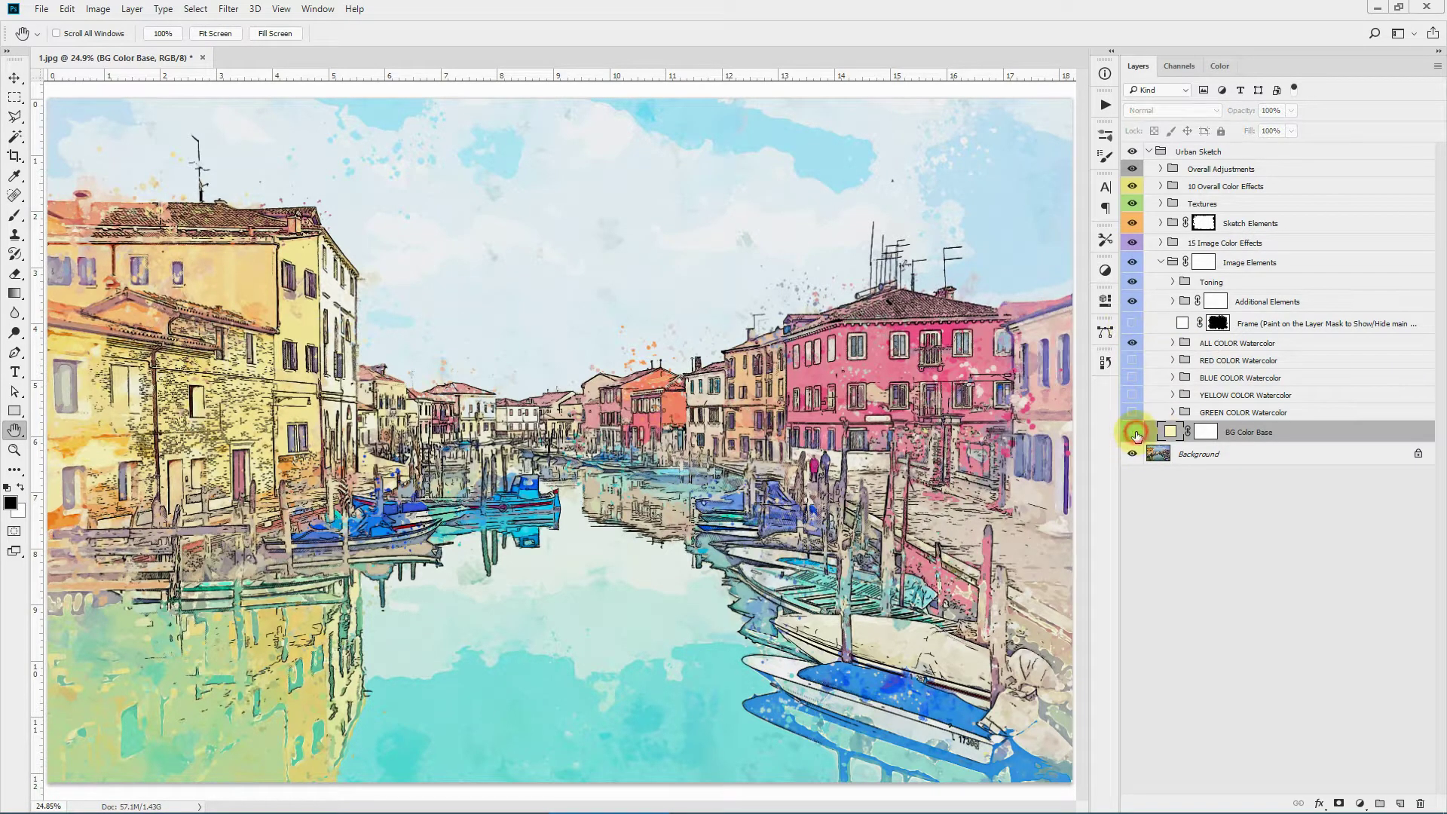
pyautogui.click(1136, 435)
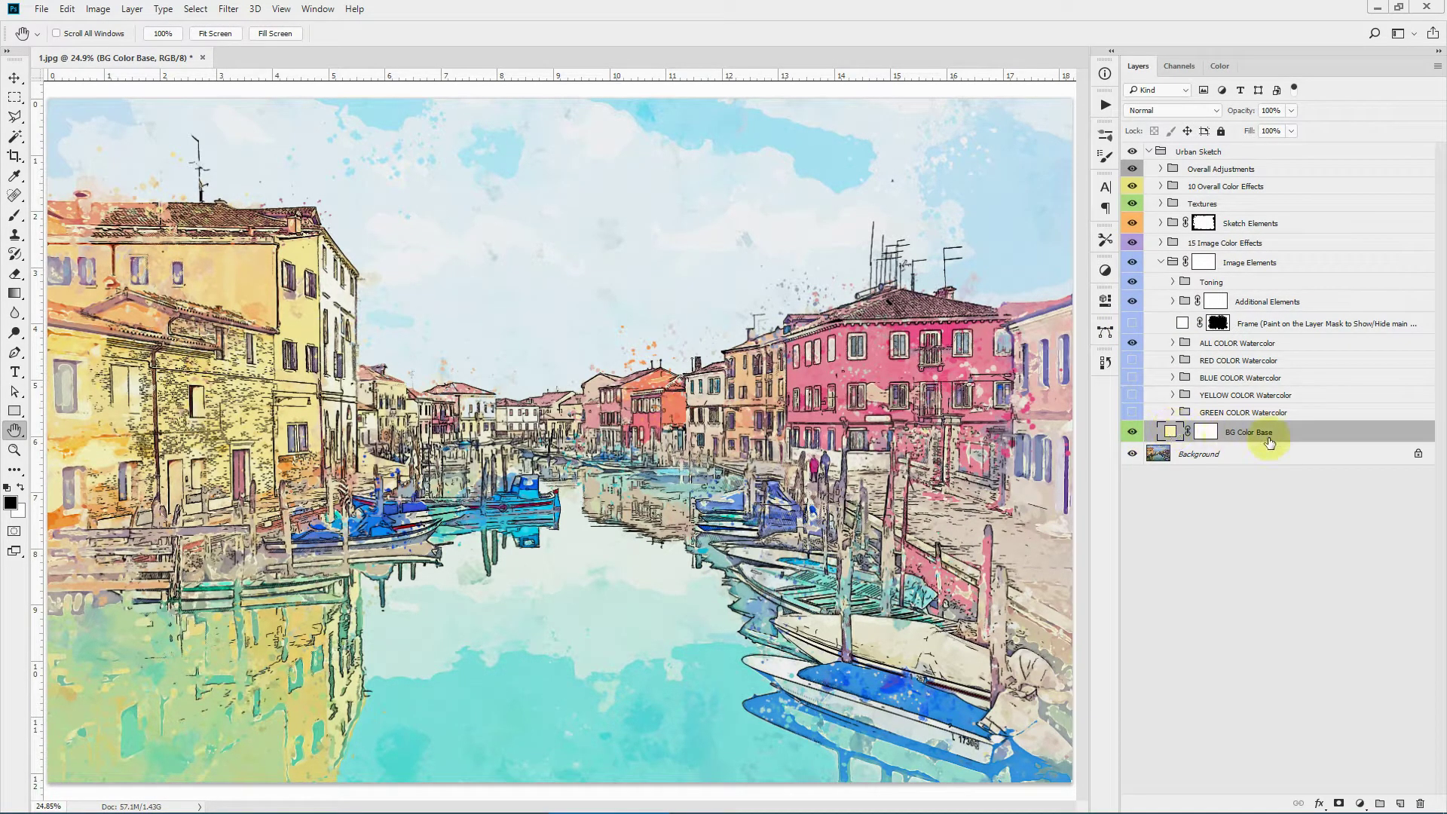
pyautogui.click(1132, 324)
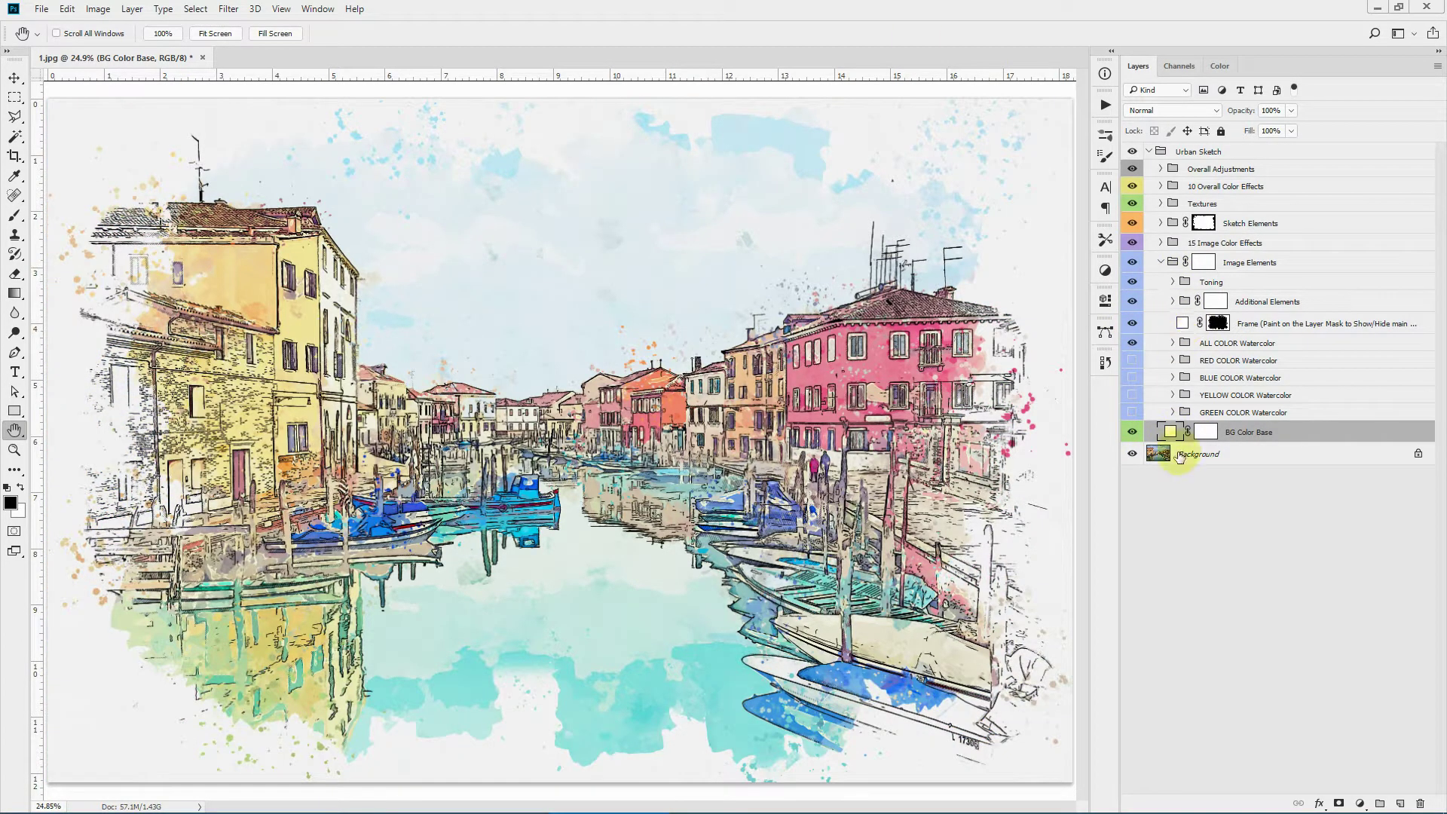
# Step: Copy the hex code of the BG Color Base fill color and close its color picker
pyautogui.doubleClick(1167, 433)
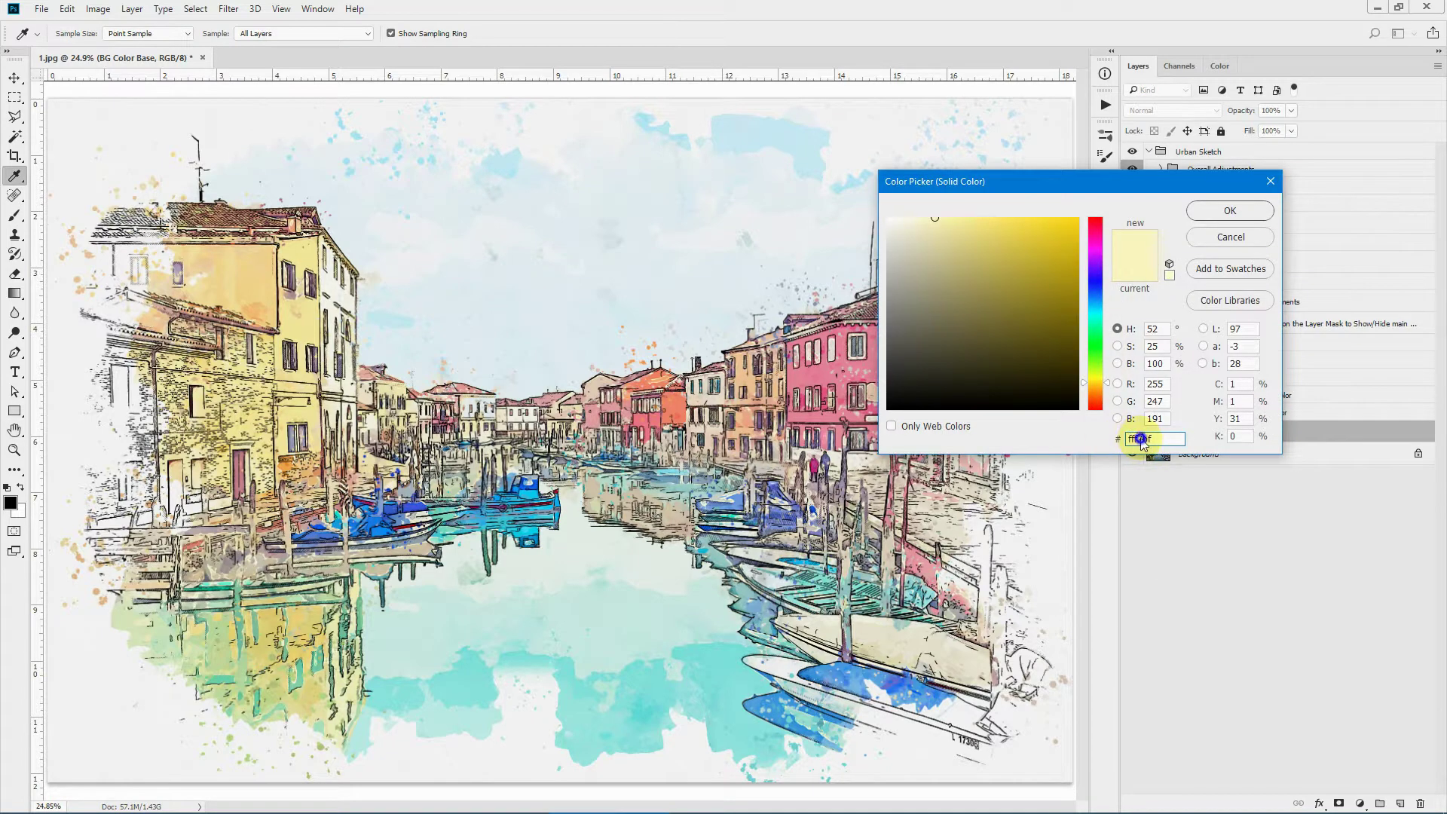
pyautogui.click(1136, 439)
pyautogui.rightClick(1141, 442)
pyautogui.click(1179, 485)
pyautogui.click(1230, 211)
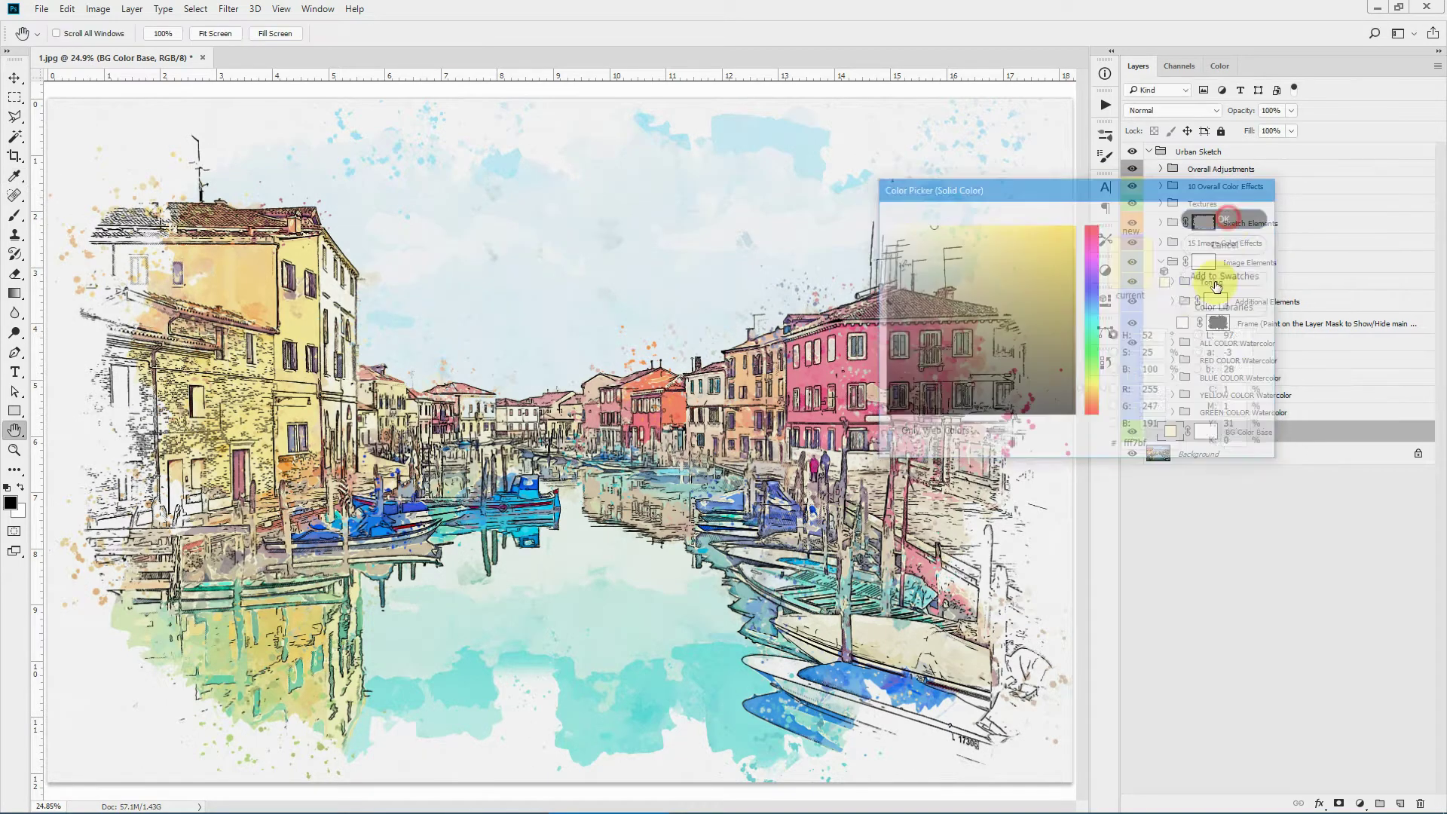
# Step: Paste the copied hex code as the Frame layer's fill color, and restore white fills on Frame and BG Color Base
pyautogui.doubleClick(1183, 323)
pyautogui.rightClick(1136, 446)
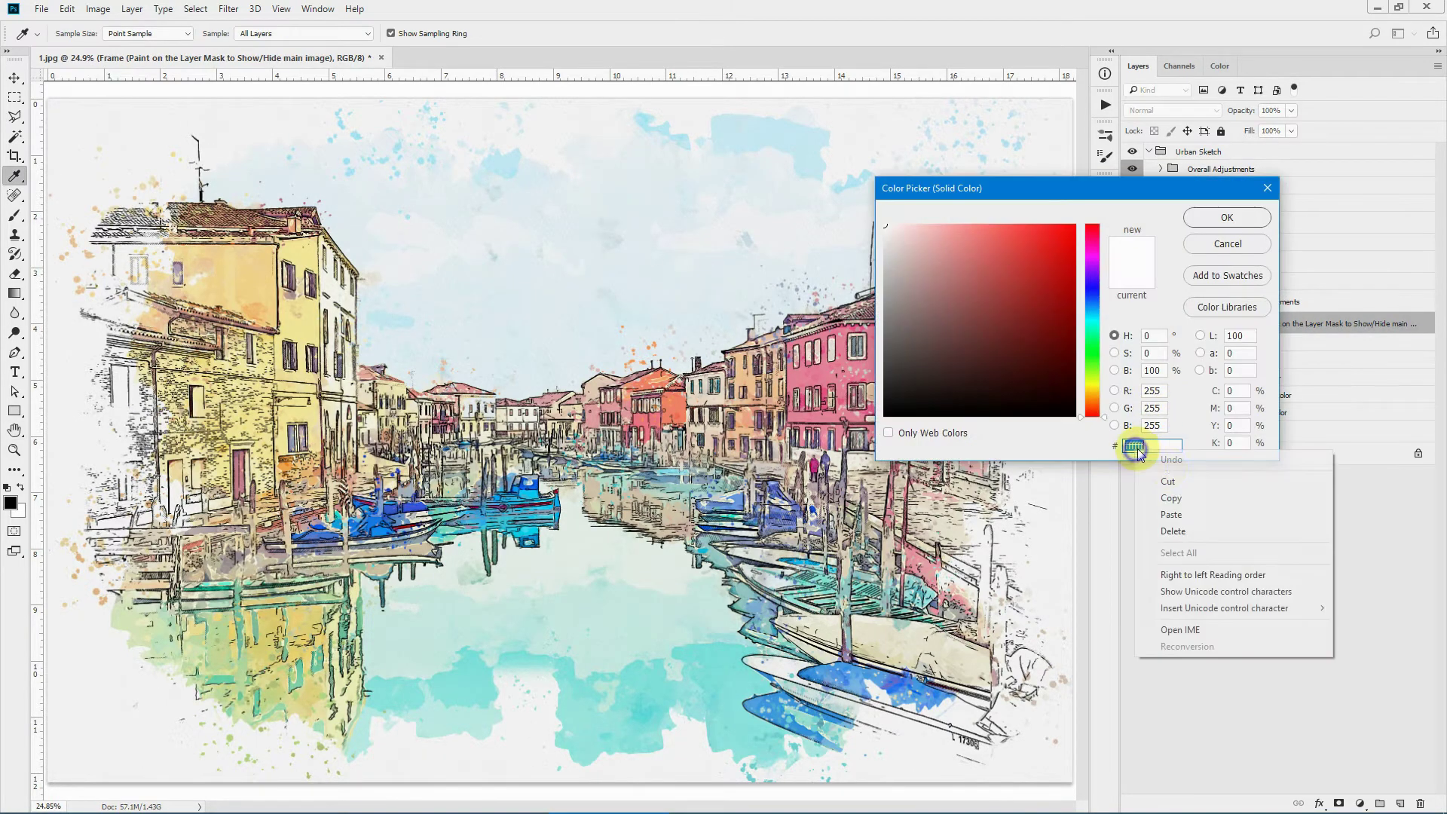
pyautogui.click(1171, 515)
pyautogui.click(1228, 217)
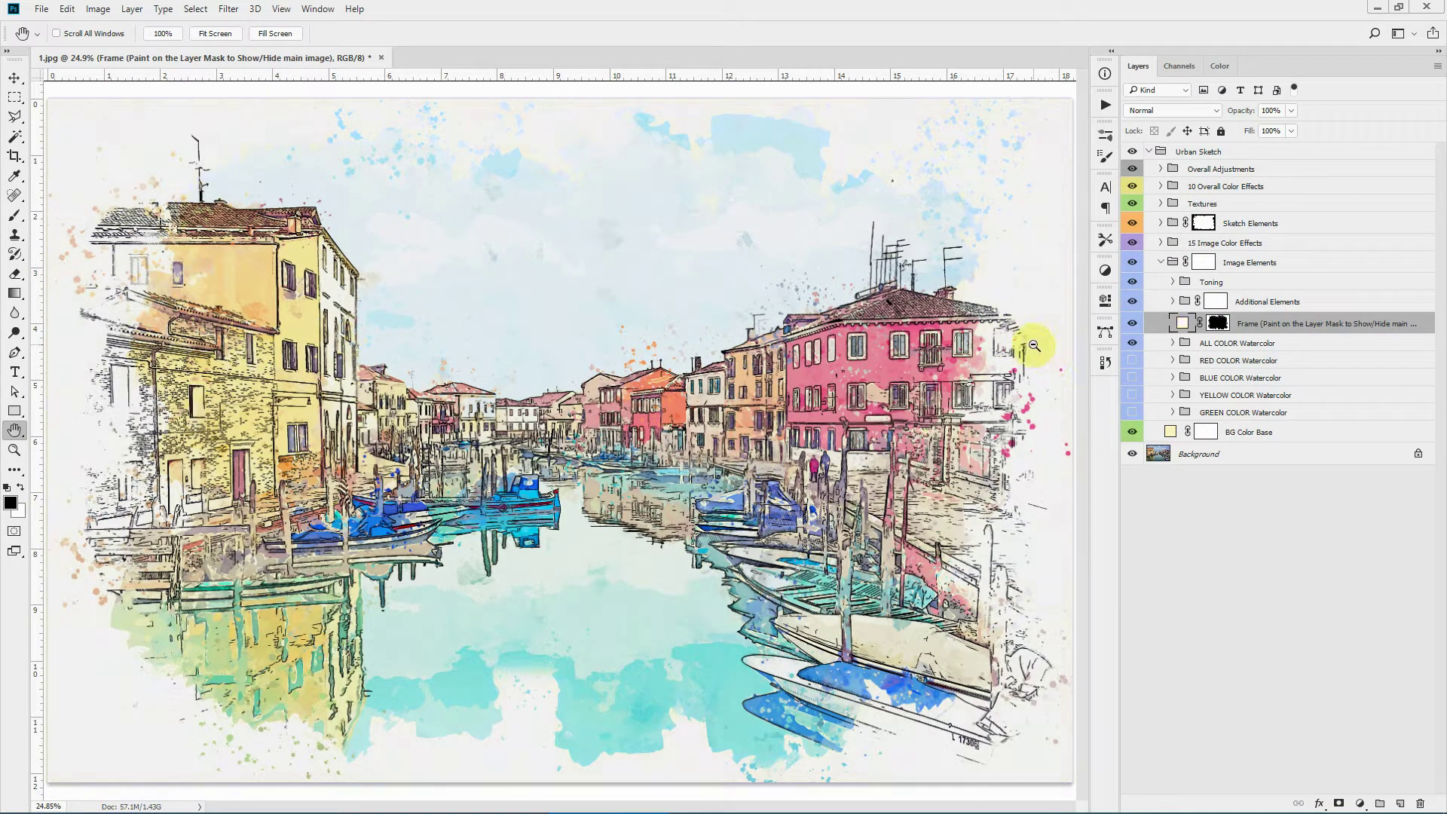
pyautogui.doubleClick(1171, 431)
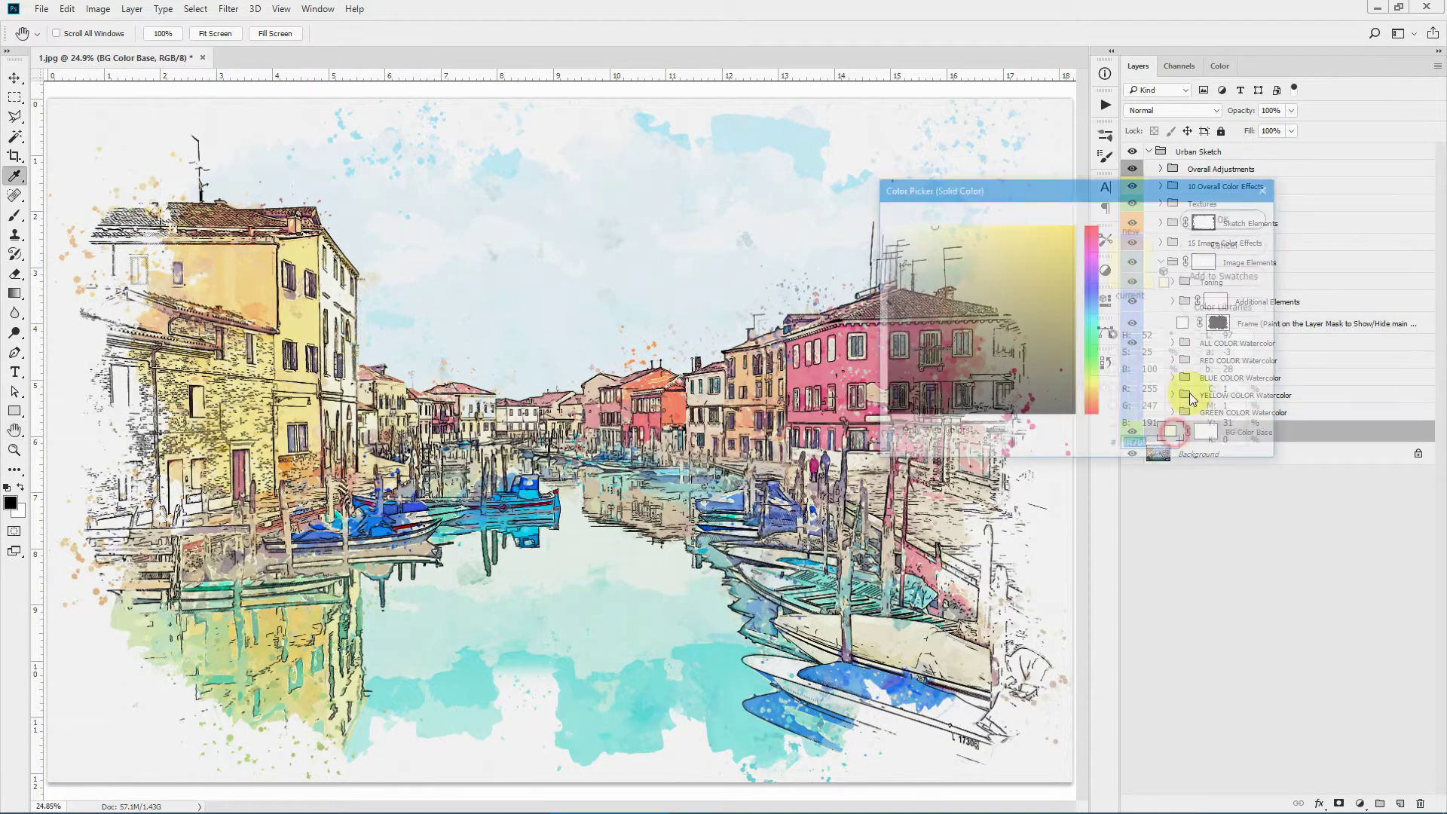
pyautogui.click(1258, 241)
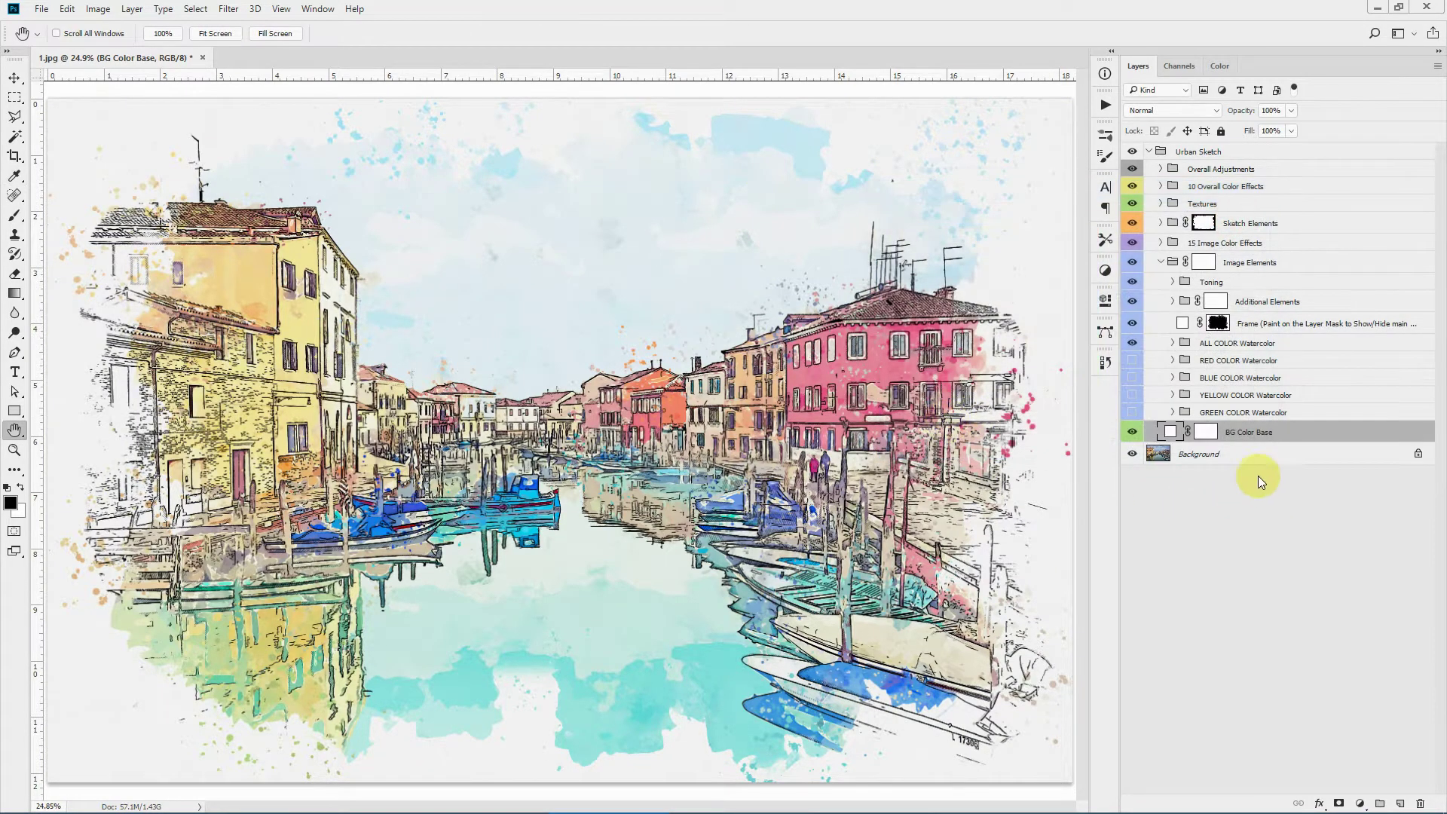
# Step: Toggle the Image Elements and Sketch Elements groups separately to compare the line sketch with the watercolor, leaving both shown
pyautogui.click(1274, 266)
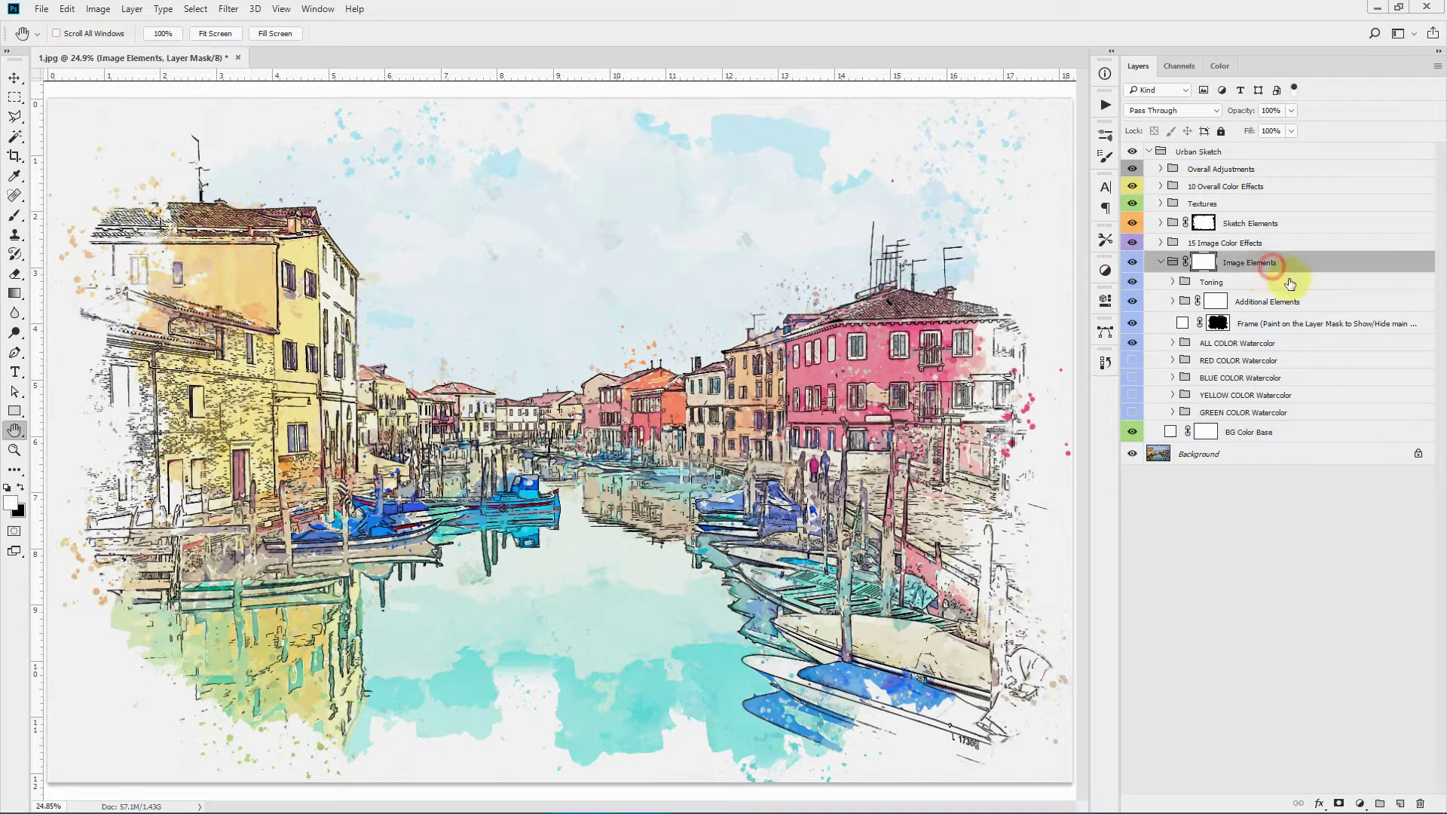
pyautogui.click(1133, 264)
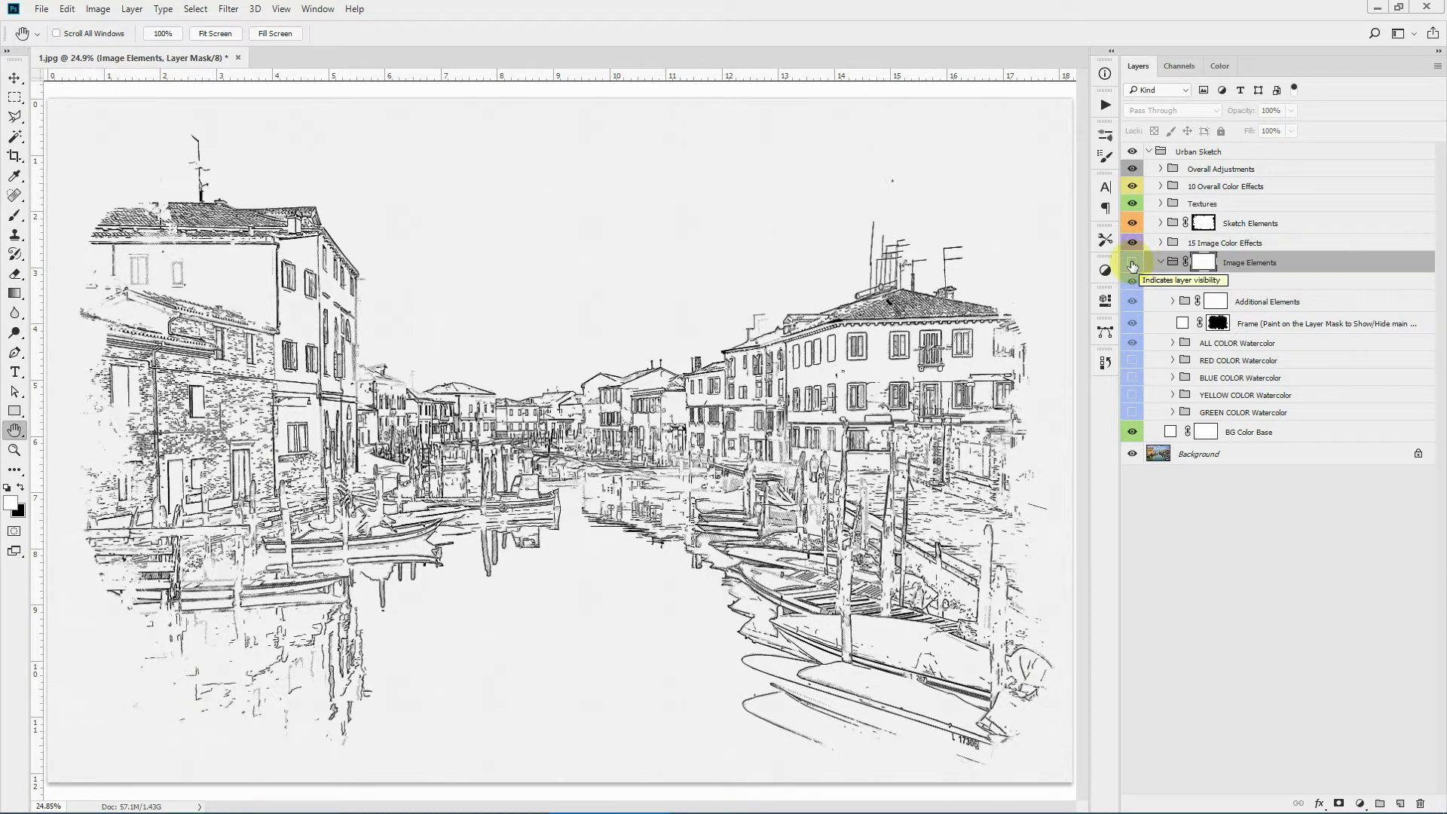
pyautogui.click(1289, 221)
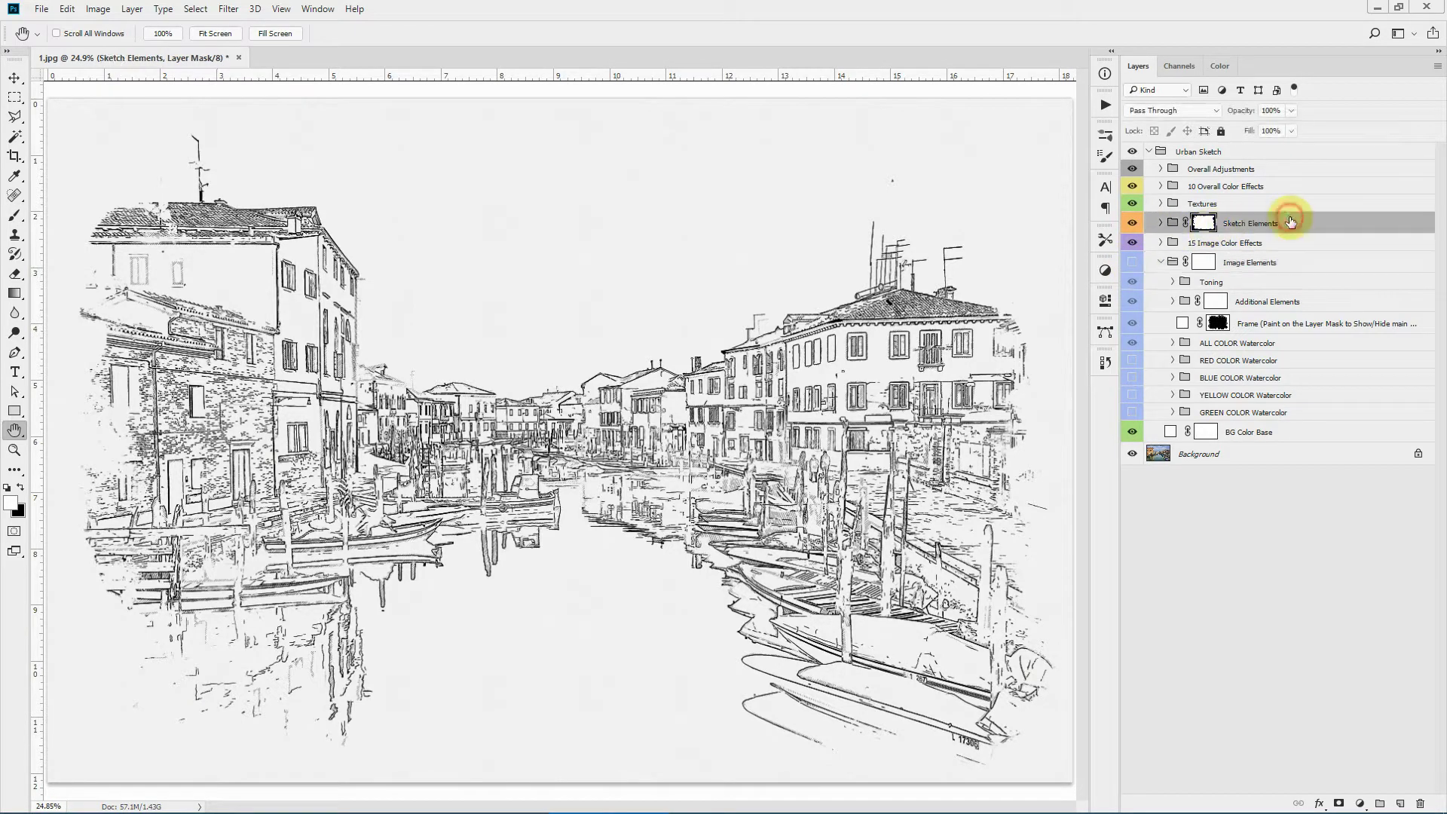
pyautogui.click(1132, 263)
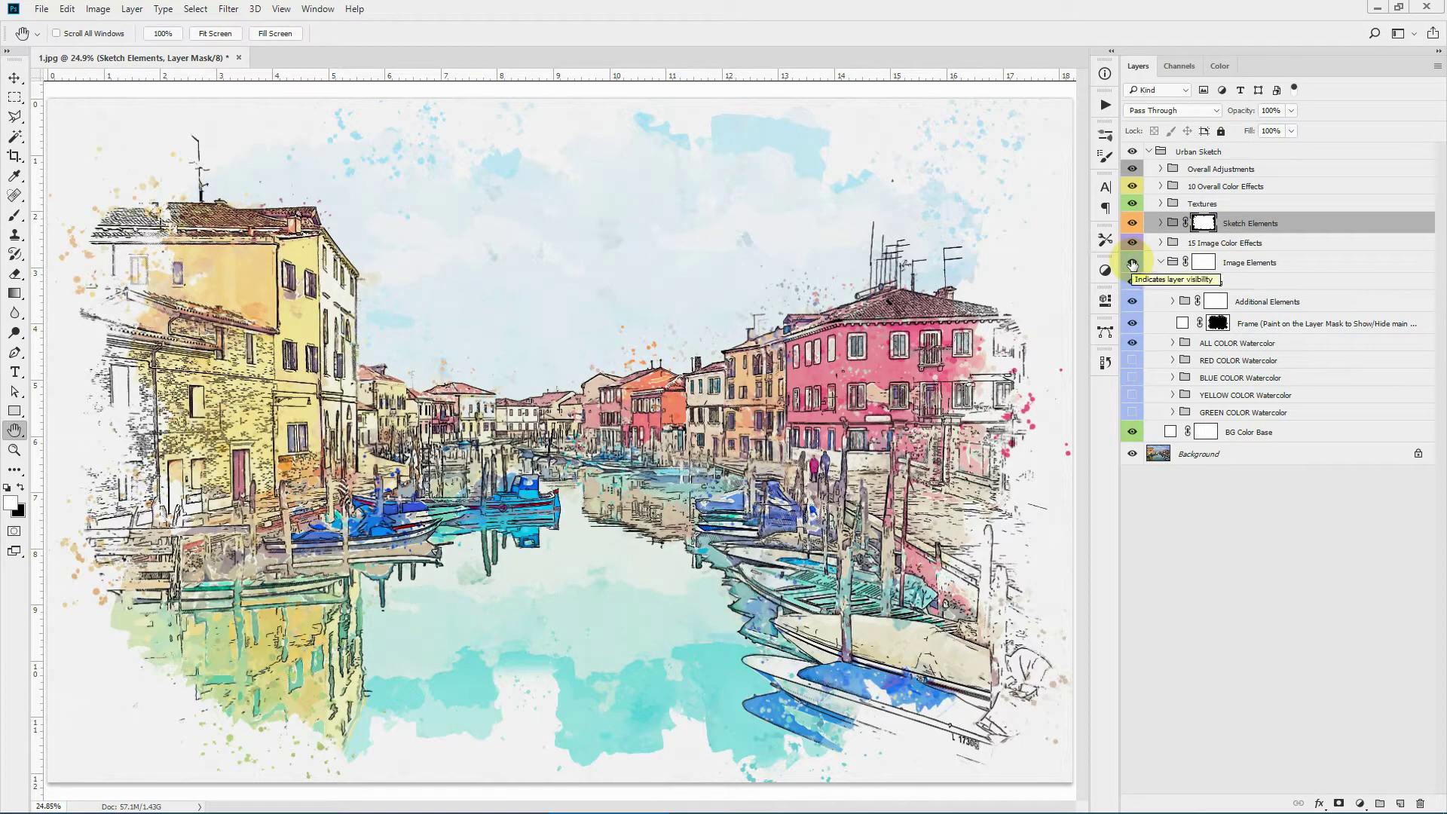
pyautogui.click(1133, 263)
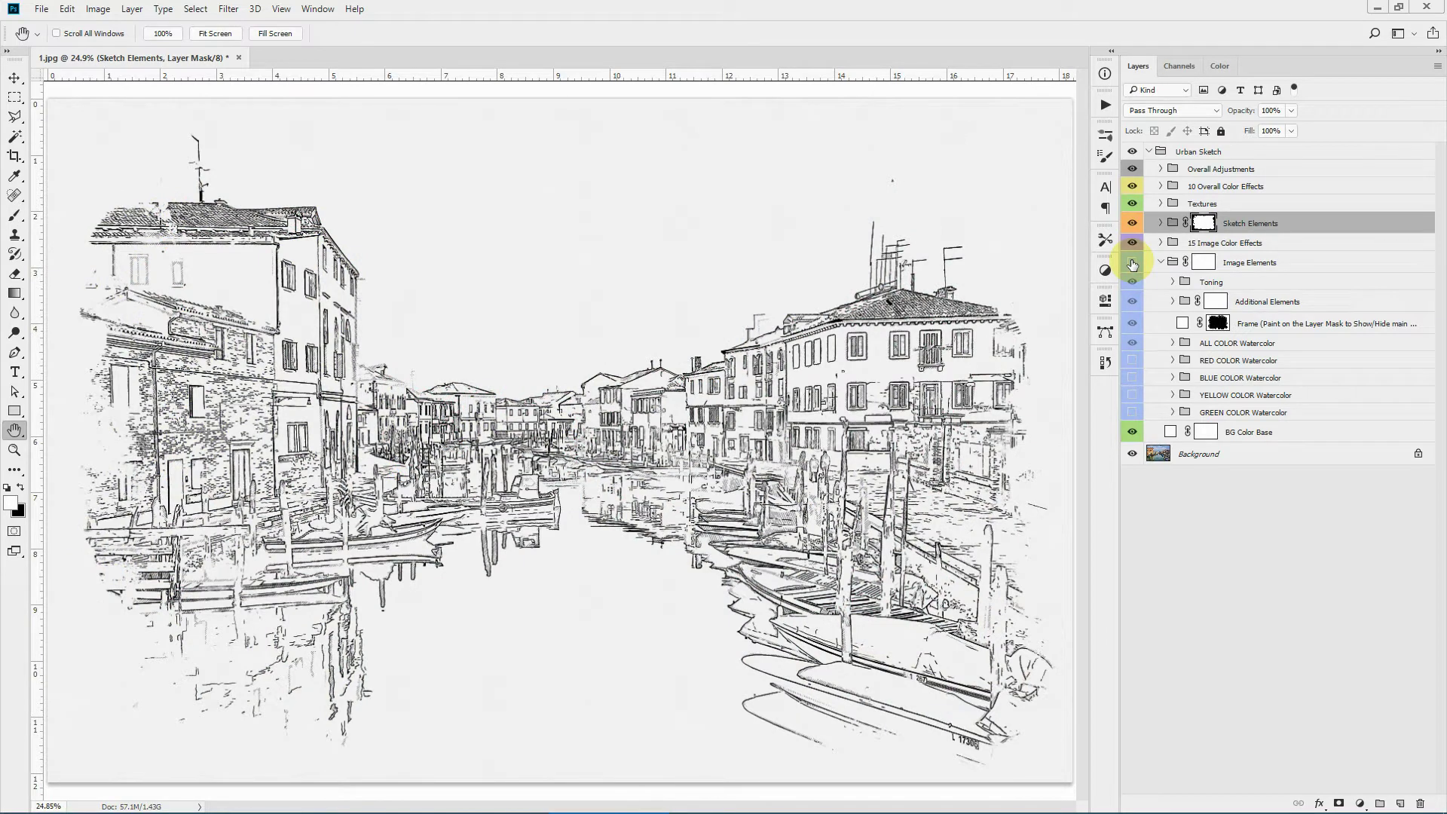
pyautogui.click(1132, 260)
pyautogui.click(1132, 223)
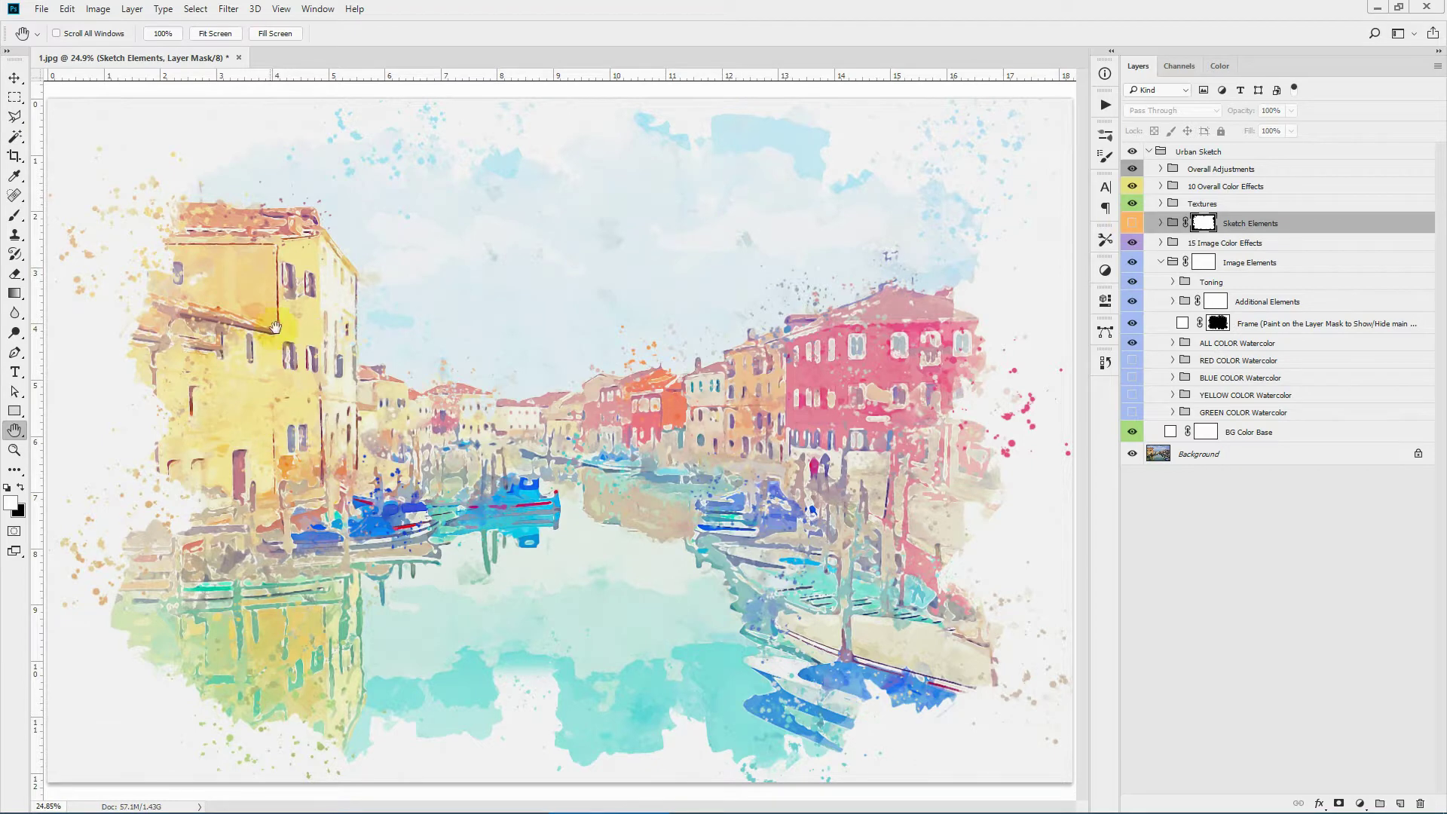
pyautogui.click(1132, 224)
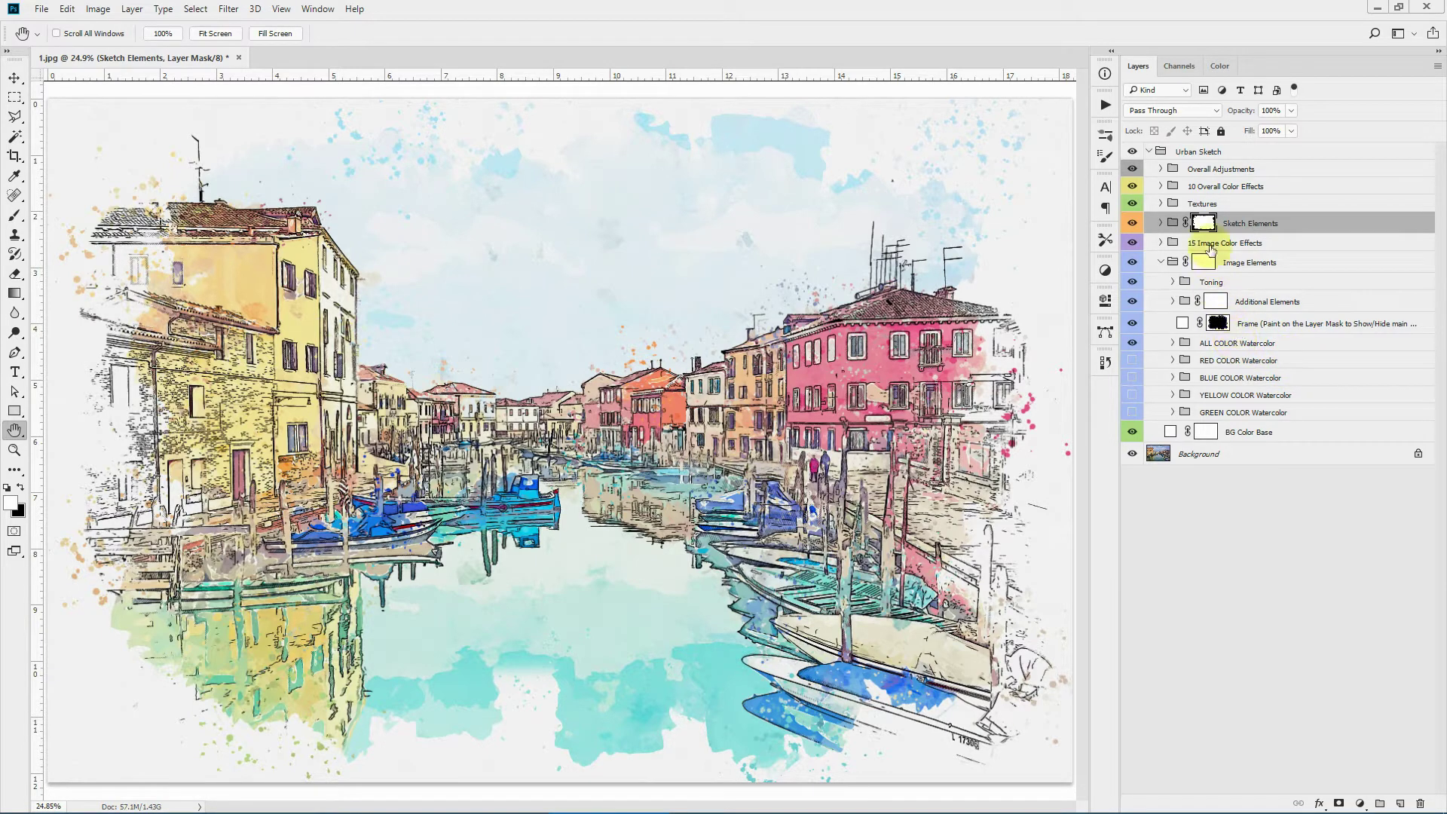
# Step: Expand the ALL COLOR Watercolor group to examine its highlights, shadows and complete layers, and collapse it
pyautogui.click(1238, 343)
pyautogui.click(1173, 344)
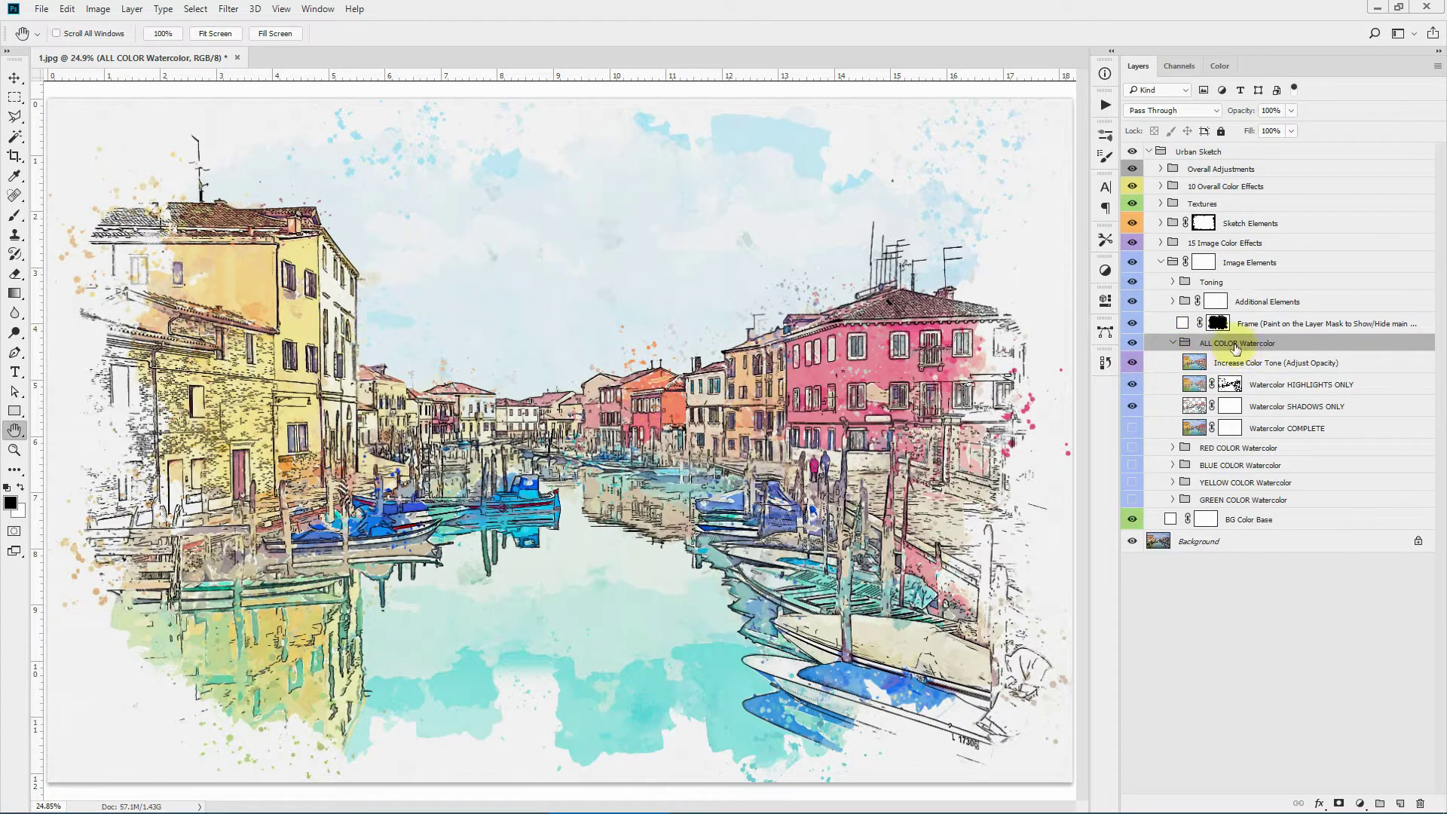
pyautogui.click(1174, 344)
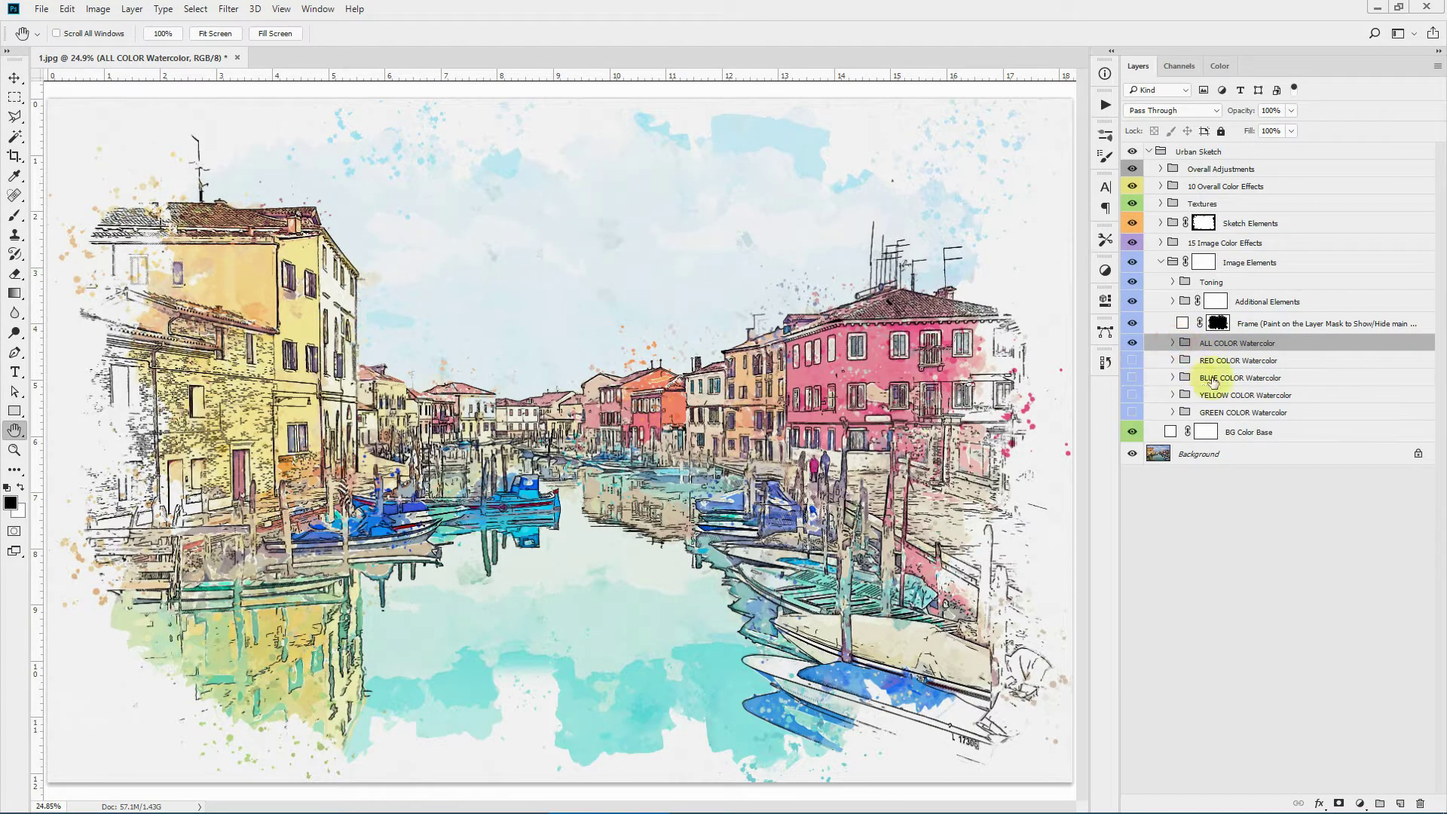
# Step: Target the Image Elements group's mask and choose the urban_sketch_br_6 brush from the Urban Sketch Brushes for the Brush tool
pyautogui.click(1255, 263)
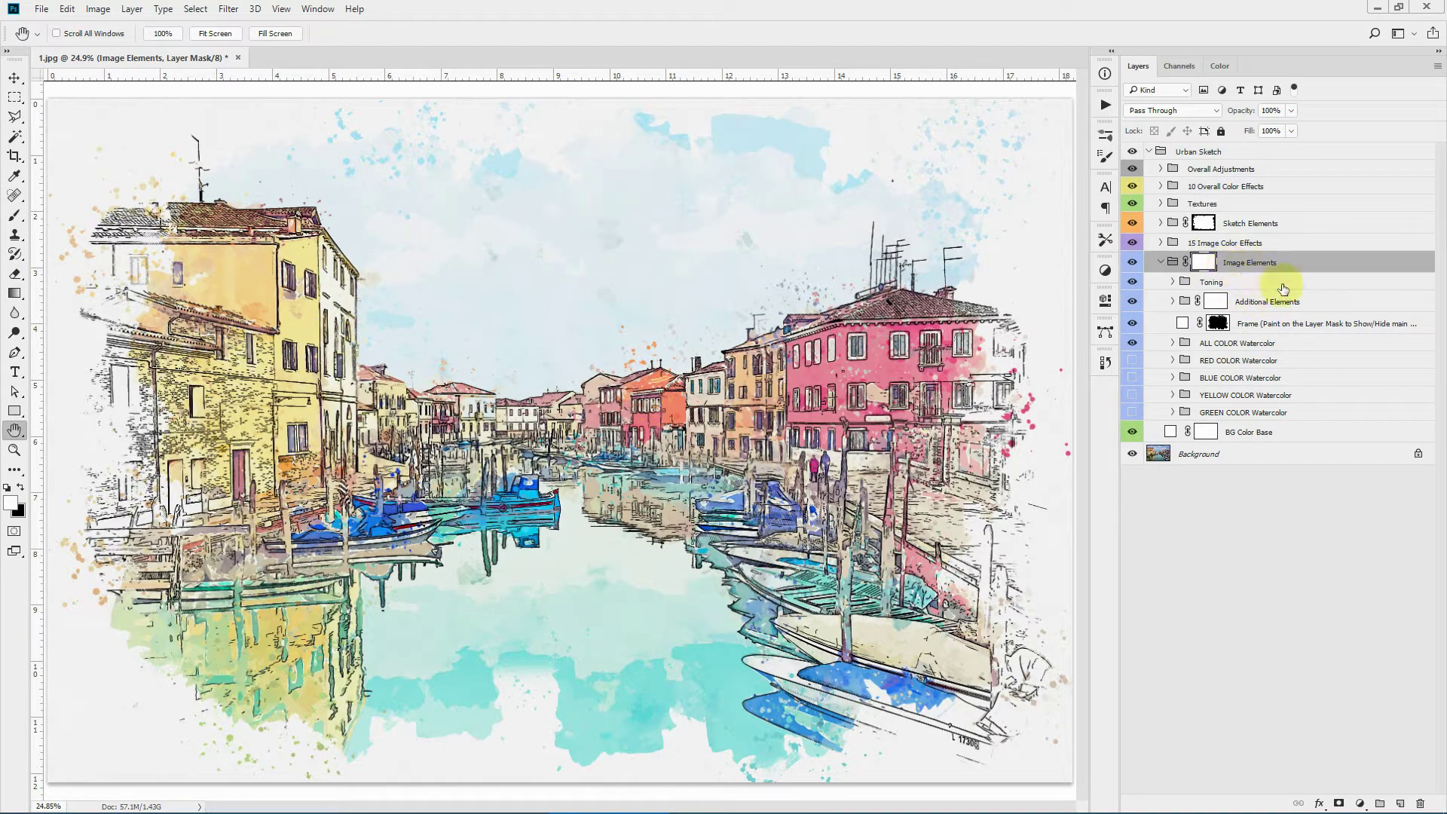
pyautogui.click(14, 215)
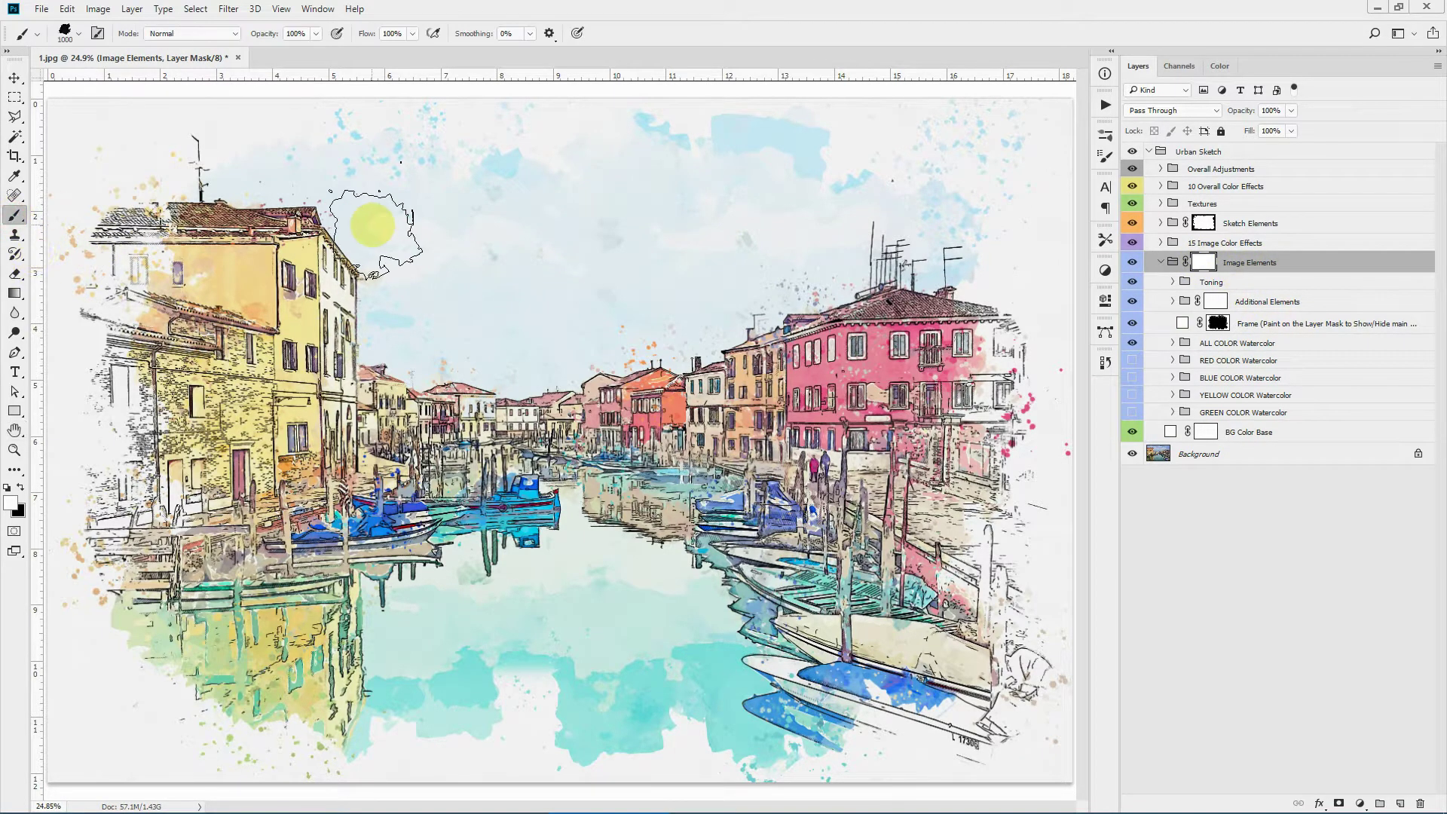
pyautogui.click(78, 34)
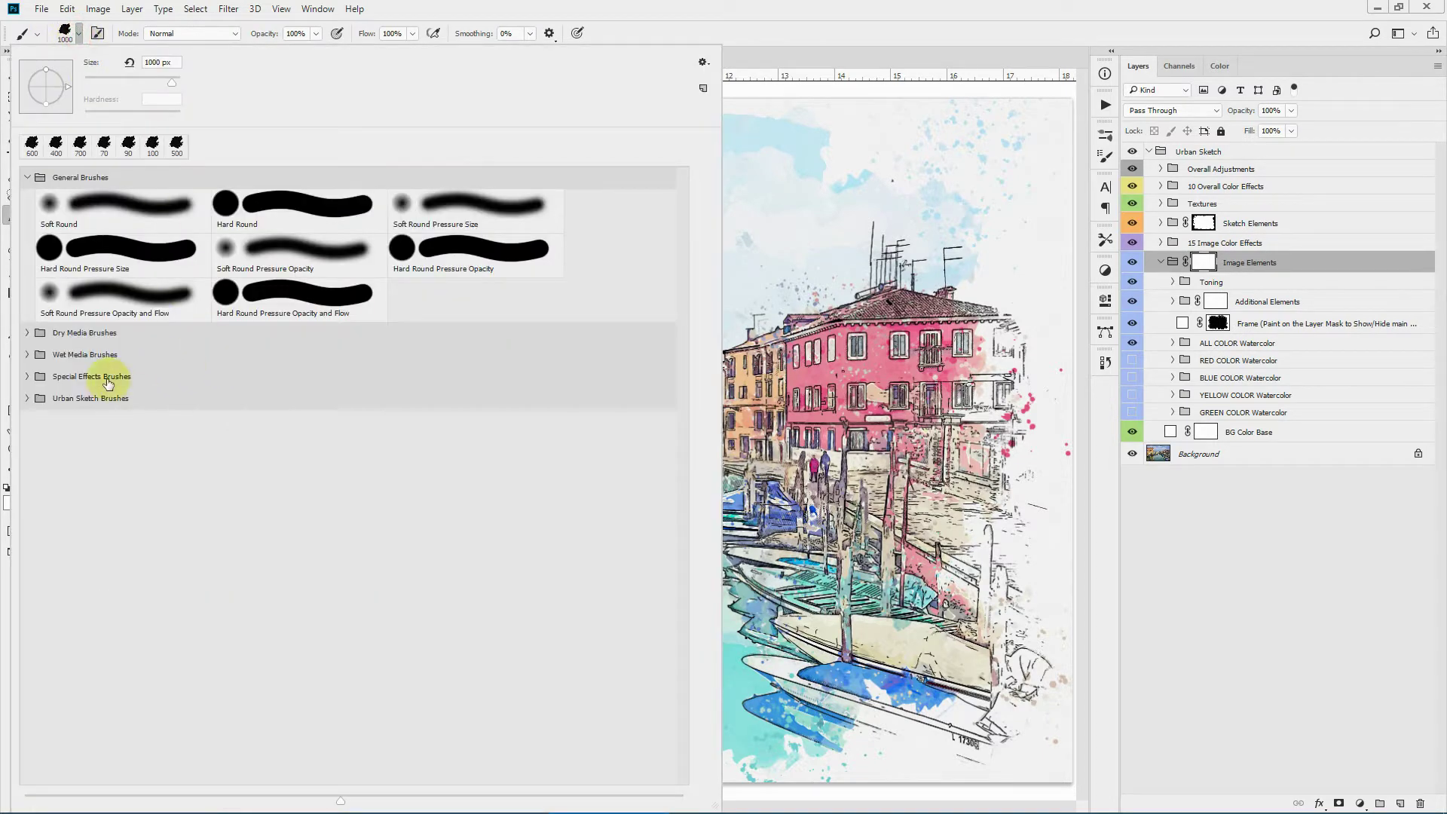
pyautogui.click(28, 398)
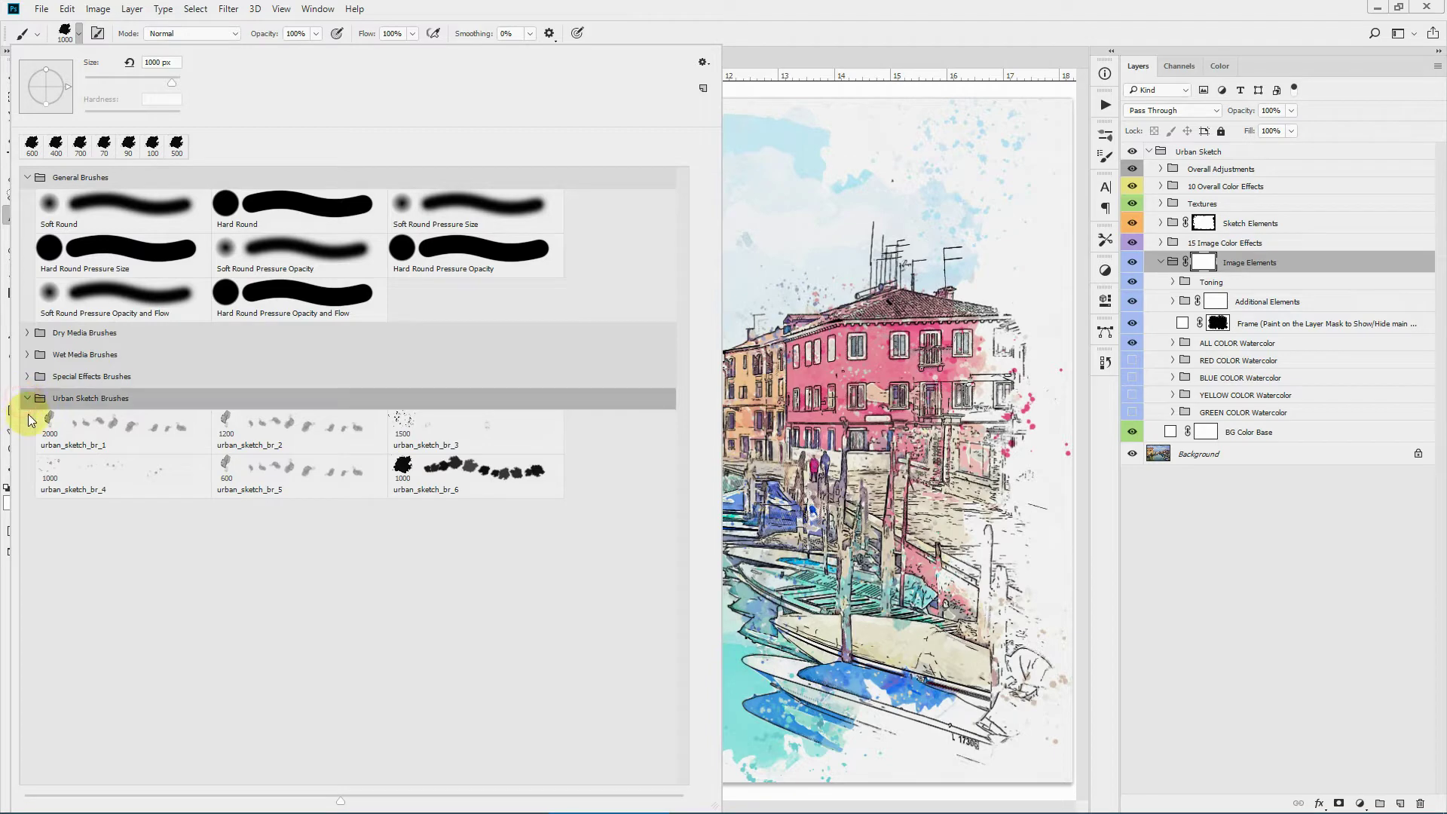
pyautogui.click(462, 491)
pyautogui.click(1099, 11)
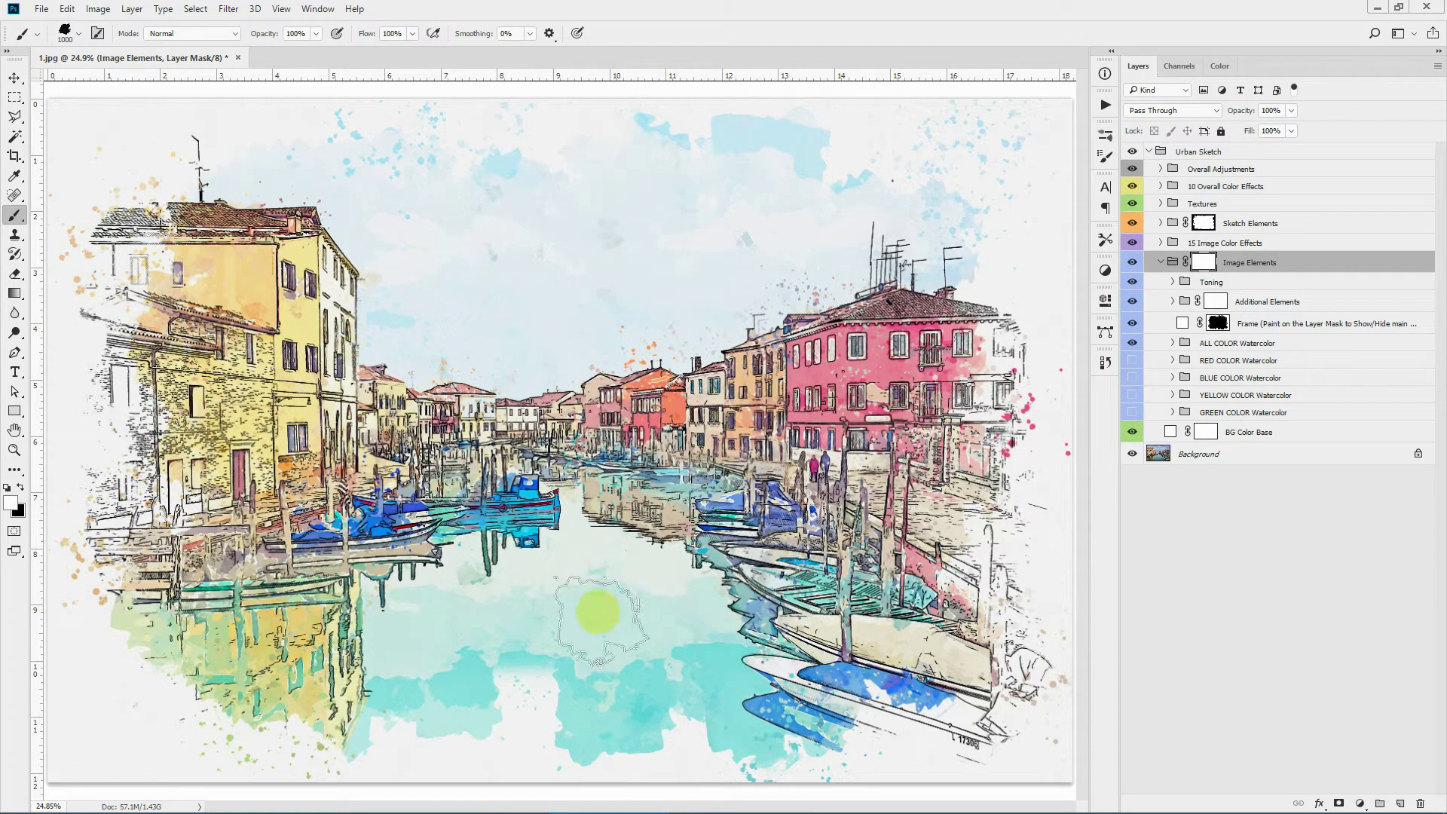
# Step: Switch the foreground color to black and try painting on the Image Elements mask over the reflections, water and sky
pyautogui.click(21, 490)
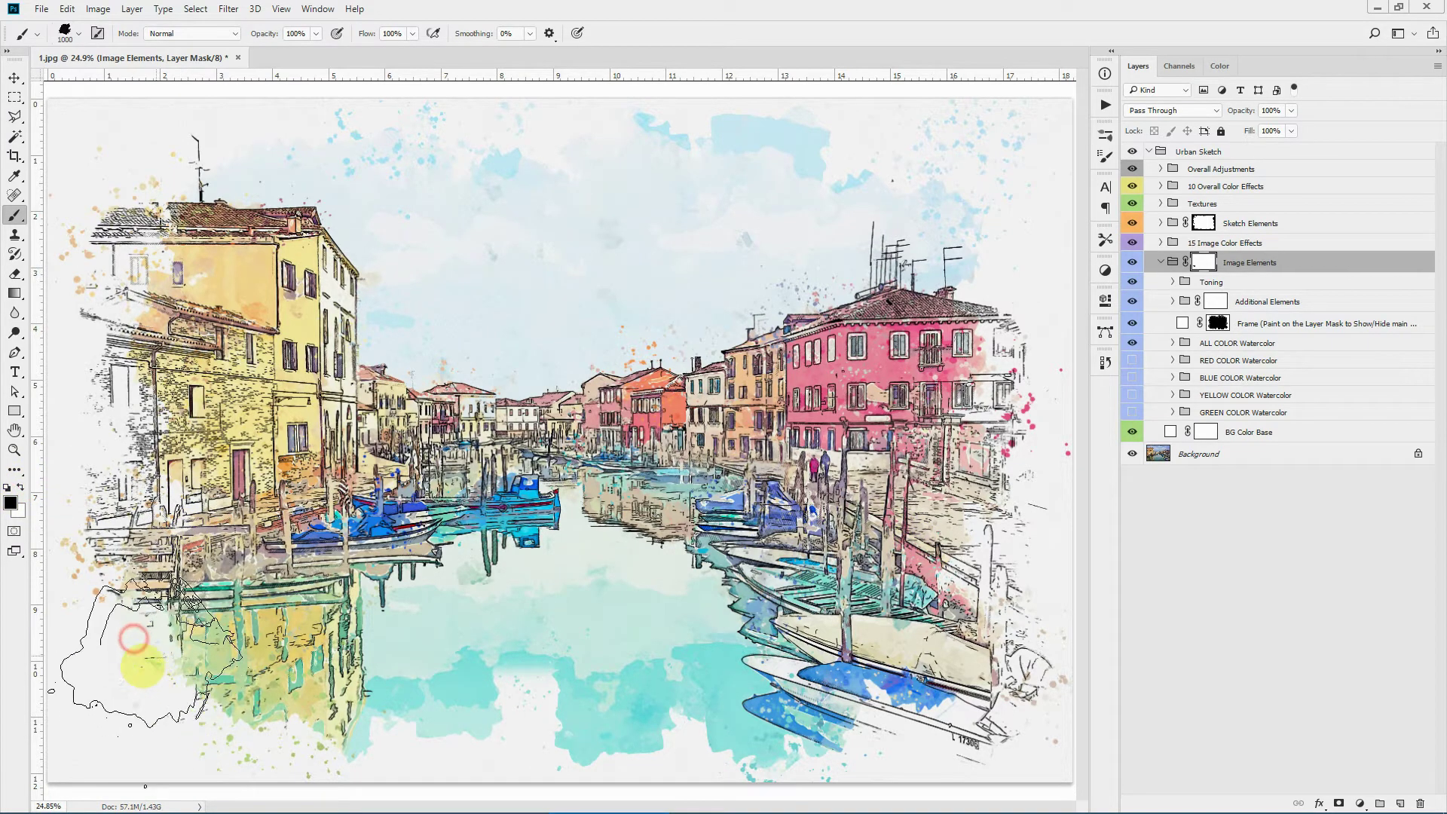
pyautogui.moveTo(151, 667)
pyautogui.mouseDown()
pyautogui.moveTo(284, 701)
pyautogui.moveTo(536, 717)
pyautogui.mouseUp()
pyautogui.moveTo(735, 683)
pyautogui.mouseDown()
pyautogui.moveTo(871, 697)
pyautogui.moveTo(931, 603)
pyautogui.moveTo(929, 657)
pyautogui.moveTo(905, 669)
pyautogui.moveTo(591, 694)
pyautogui.moveTo(300, 694)
pyautogui.moveTo(232, 711)
pyautogui.moveTo(226, 669)
pyautogui.moveTo(155, 576)
pyautogui.moveTo(256, 633)
pyautogui.moveTo(216, 592)
pyautogui.moveTo(460, 336)
pyautogui.mouseUp()
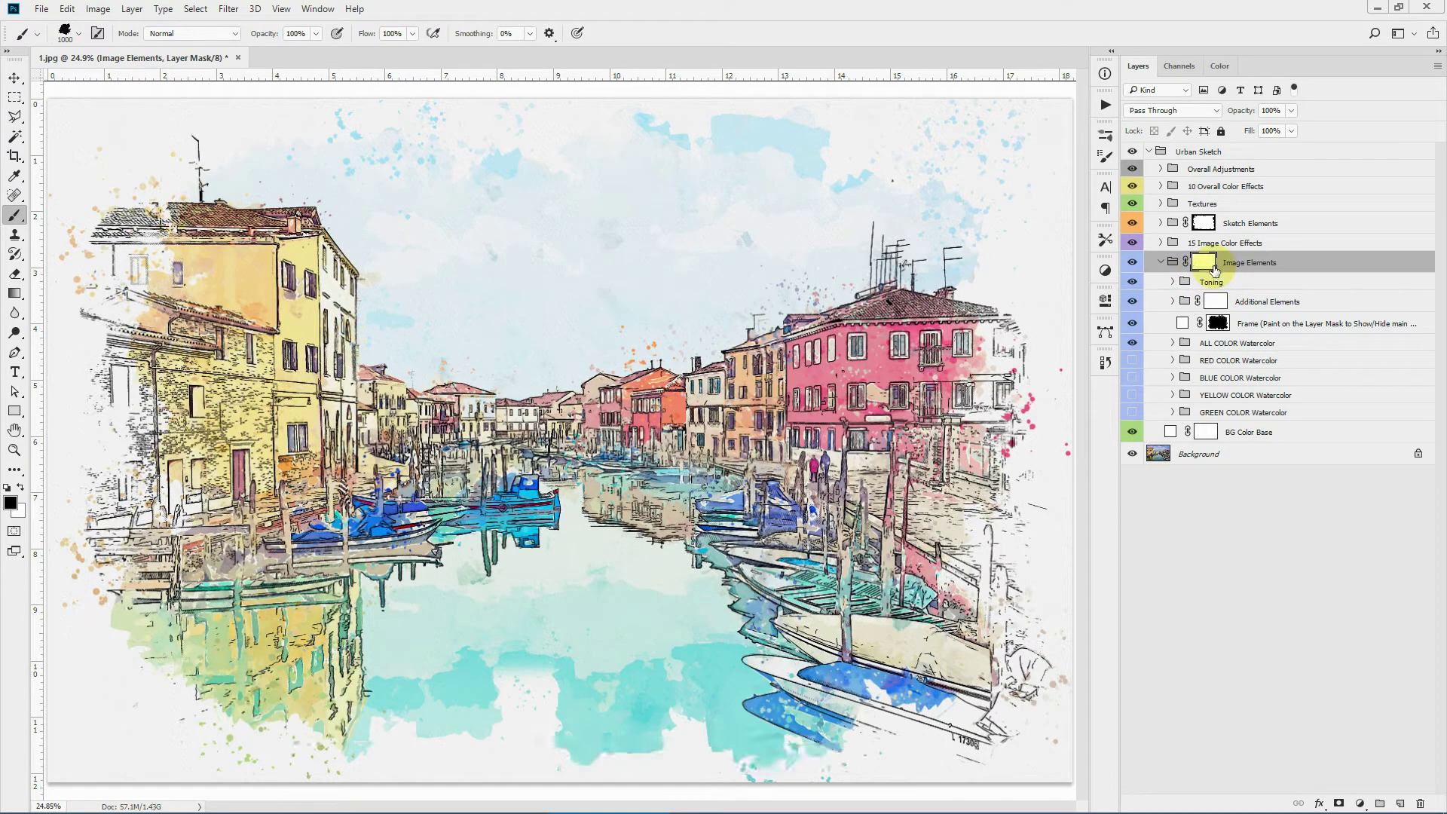
# Step: Target the Frame layer's mask, switch the foreground color to white and paint over the reflections, water and boats to hide their watercolor
pyautogui.moveTo(1212, 265)
pyautogui.mouseDown()
pyautogui.moveTo(1283, 300)
pyautogui.moveTo(1307, 332)
pyautogui.mouseUp()
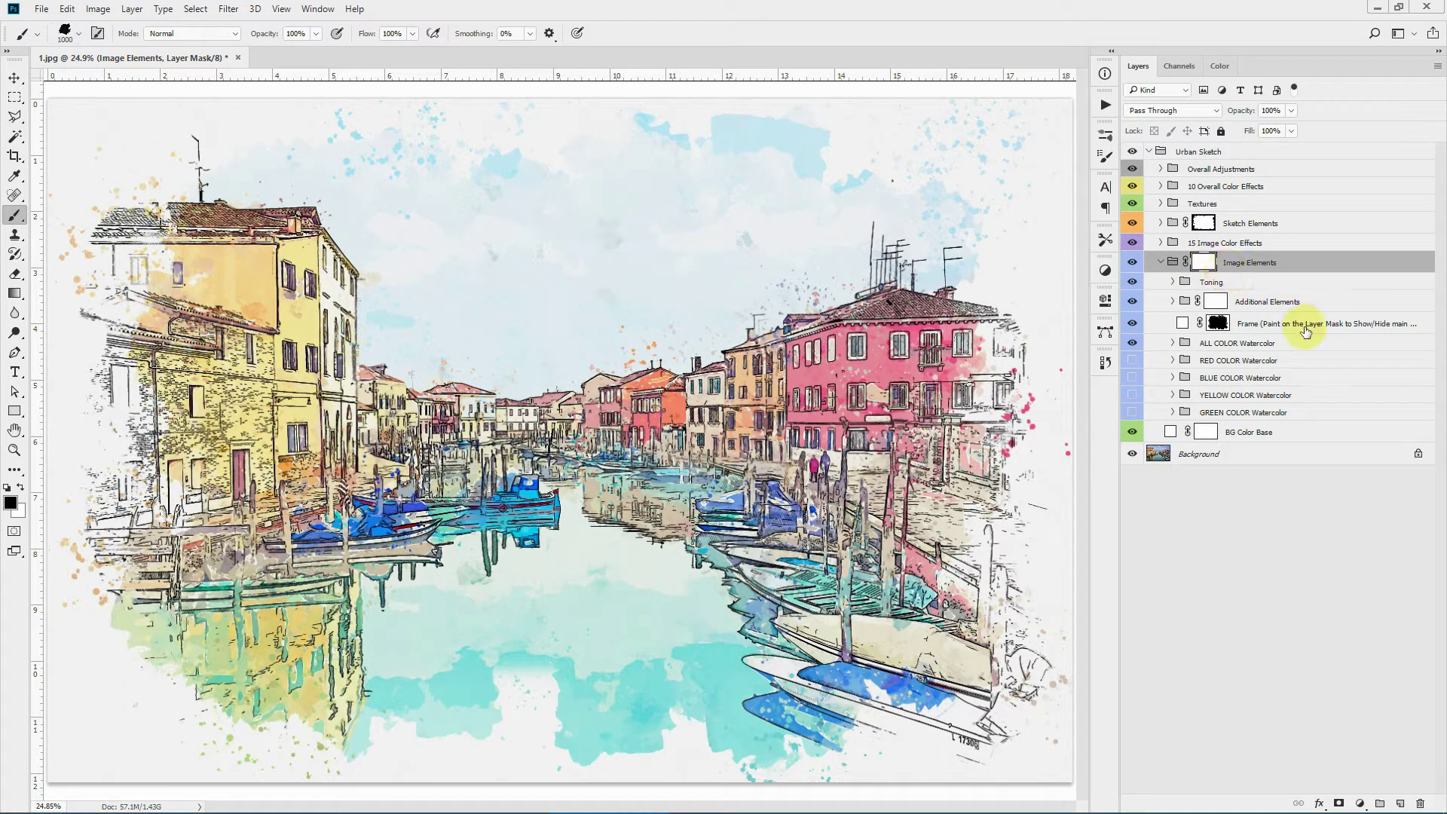
pyautogui.click(1305, 330)
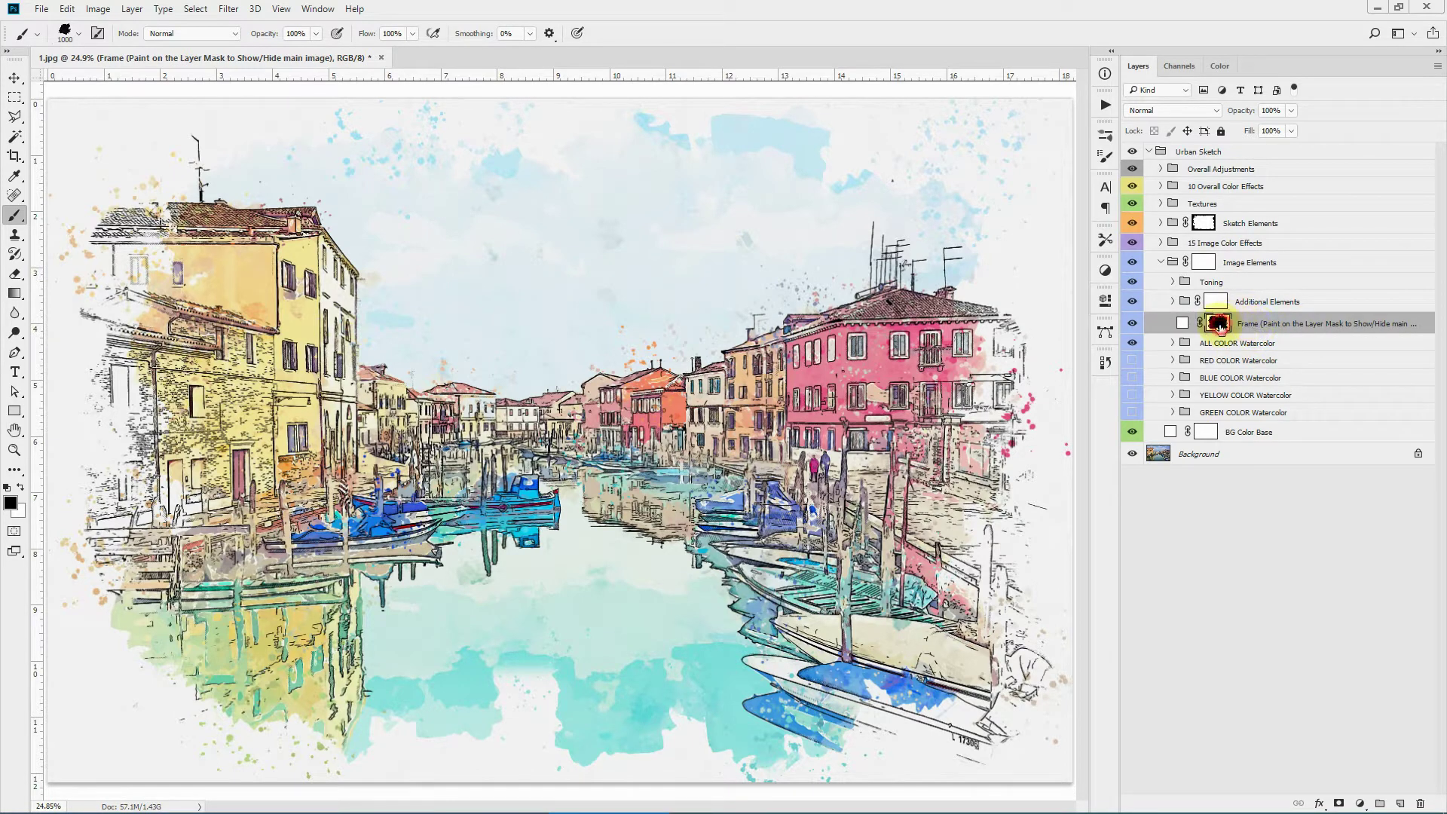
pyautogui.click(1220, 326)
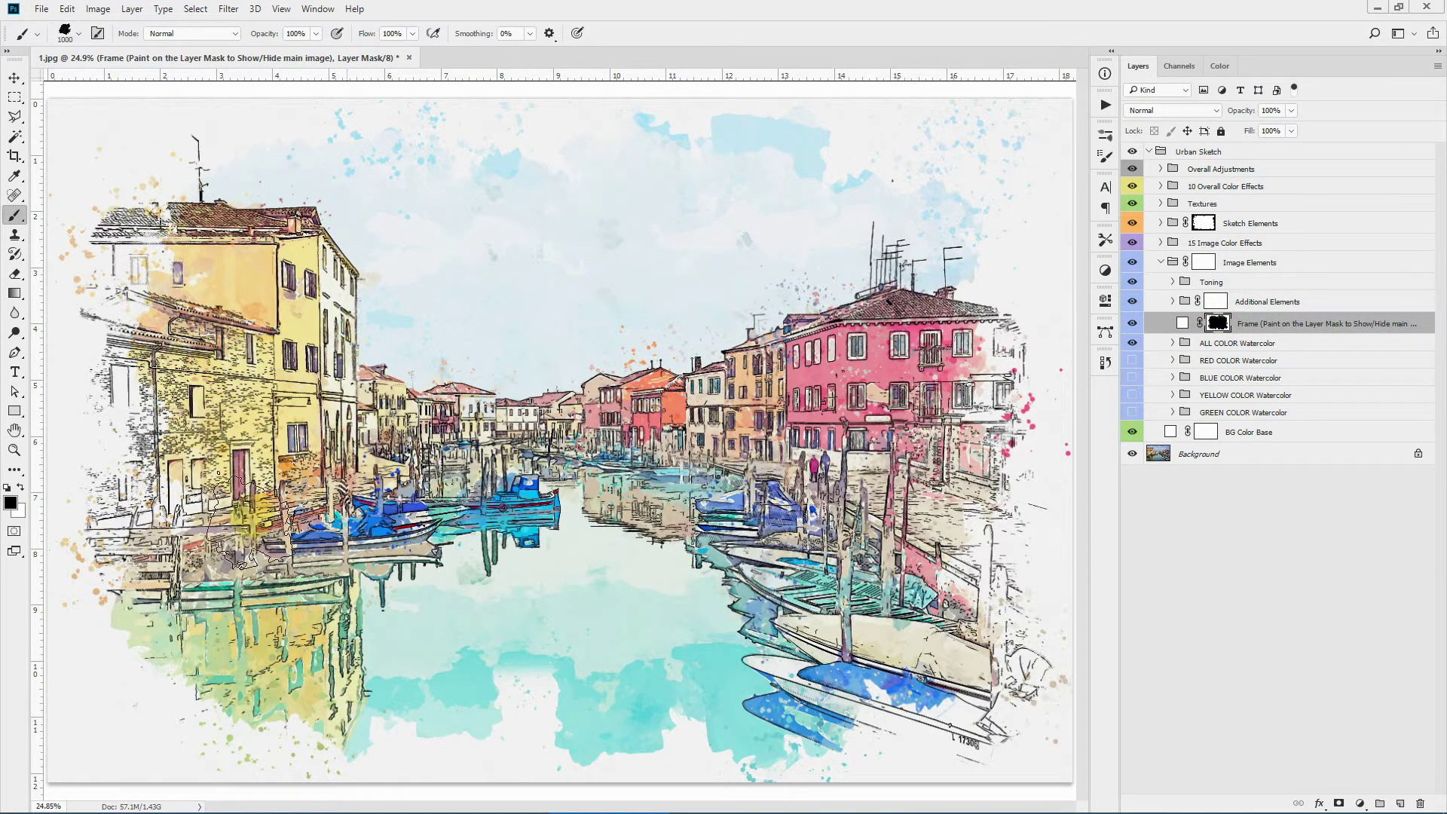
pyautogui.click(21, 488)
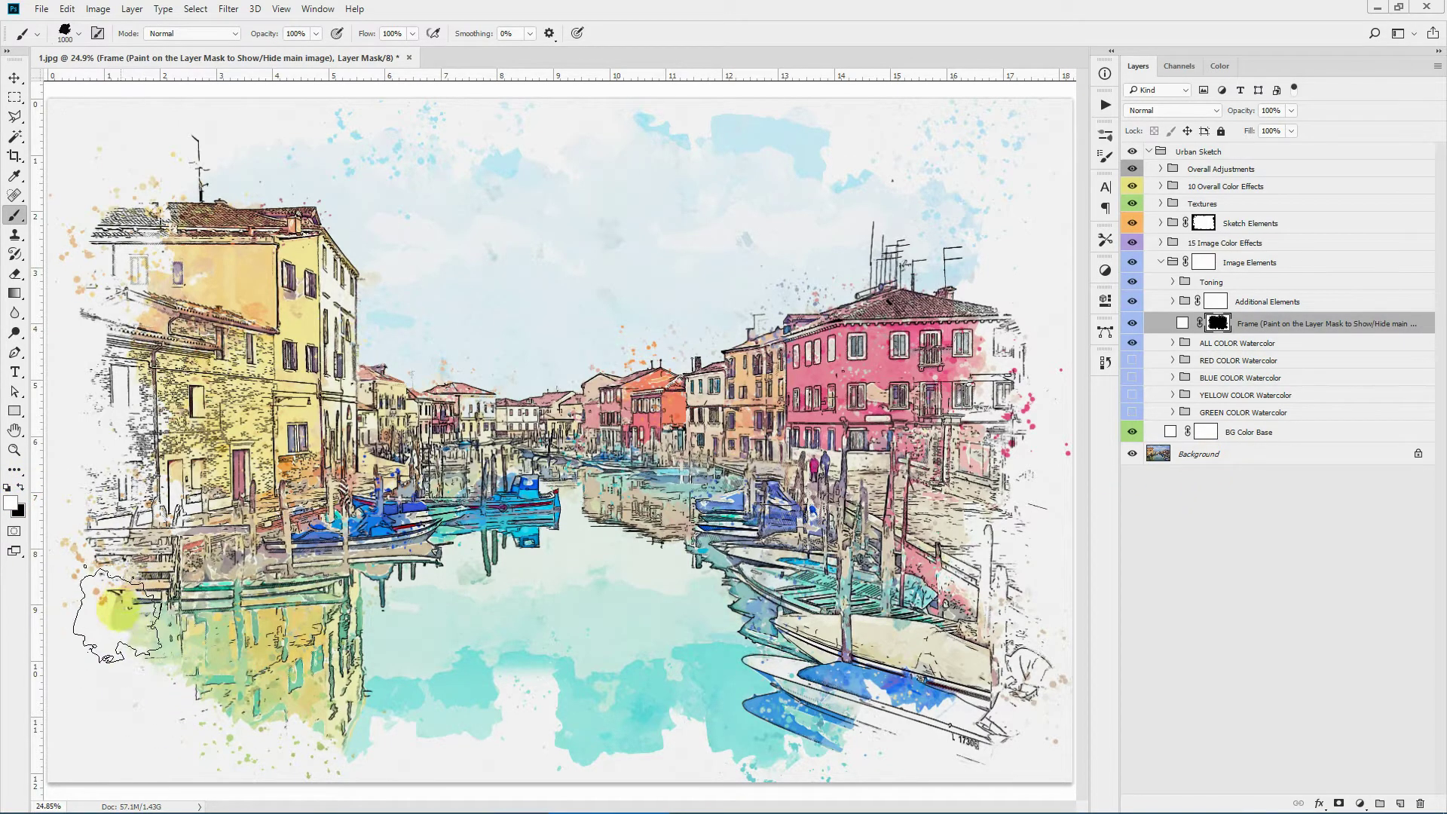
pyautogui.click(231, 686)
pyautogui.moveTo(231, 686)
pyautogui.mouseDown()
pyautogui.moveTo(320, 716)
pyautogui.moveTo(403, 720)
pyautogui.moveTo(411, 664)
pyautogui.moveTo(248, 554)
pyautogui.moveTo(377, 527)
pyautogui.moveTo(422, 490)
pyautogui.moveTo(784, 603)
pyautogui.moveTo(822, 728)
pyautogui.mouseUp()
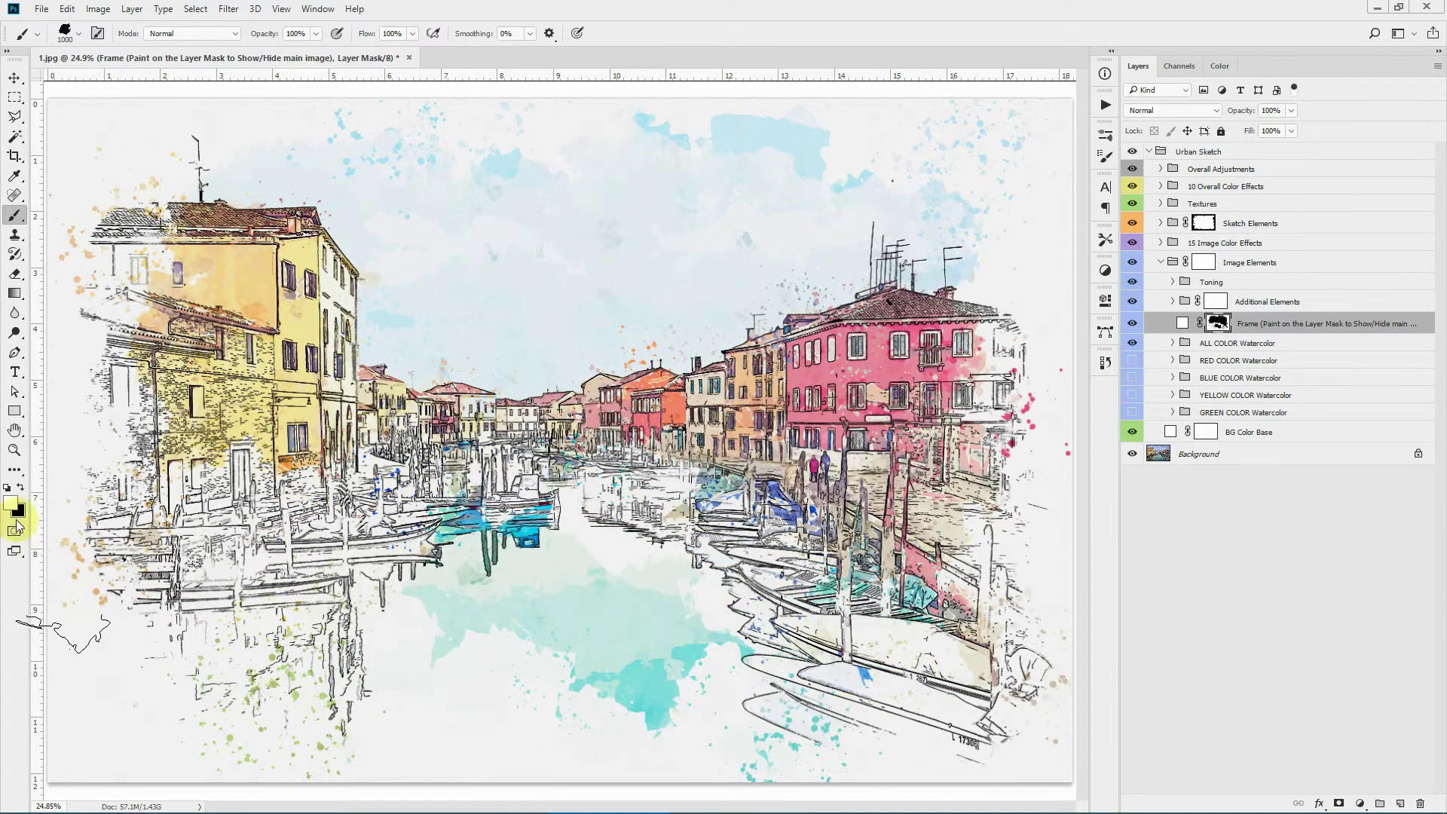
# Step: Switch the foreground color back to black and paint the Frame mask to bring back the hidden watercolor in the lower scene
pyautogui.click(18, 487)
pyautogui.moveTo(224, 642)
pyautogui.mouseDown()
pyautogui.moveTo(396, 580)
pyautogui.moveTo(165, 618)
pyautogui.moveTo(136, 701)
pyautogui.moveTo(317, 724)
pyautogui.moveTo(483, 709)
pyautogui.moveTo(792, 641)
pyautogui.moveTo(550, 547)
pyautogui.moveTo(583, 554)
pyautogui.mouseUp()
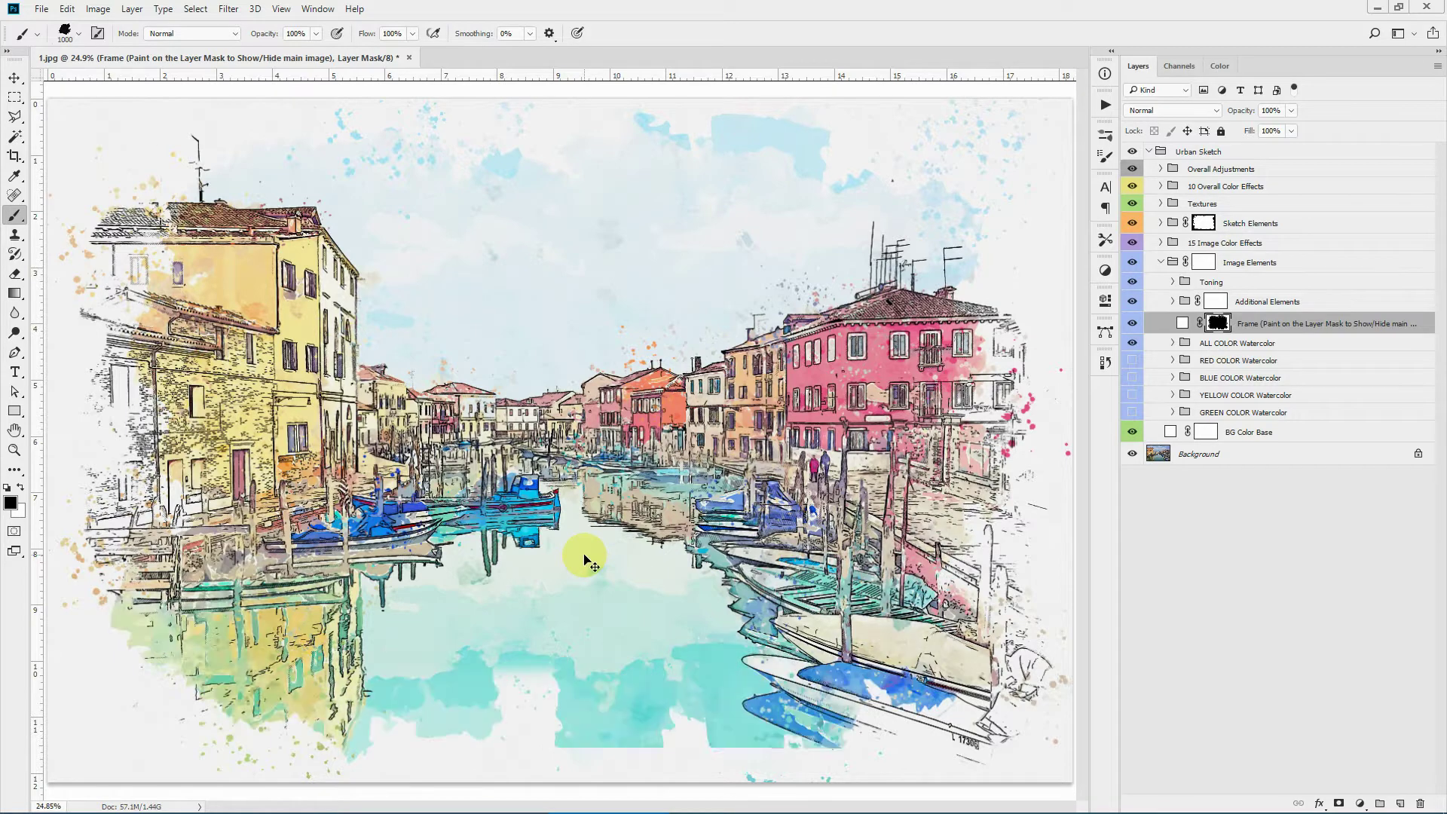
pyautogui.click(1294, 330)
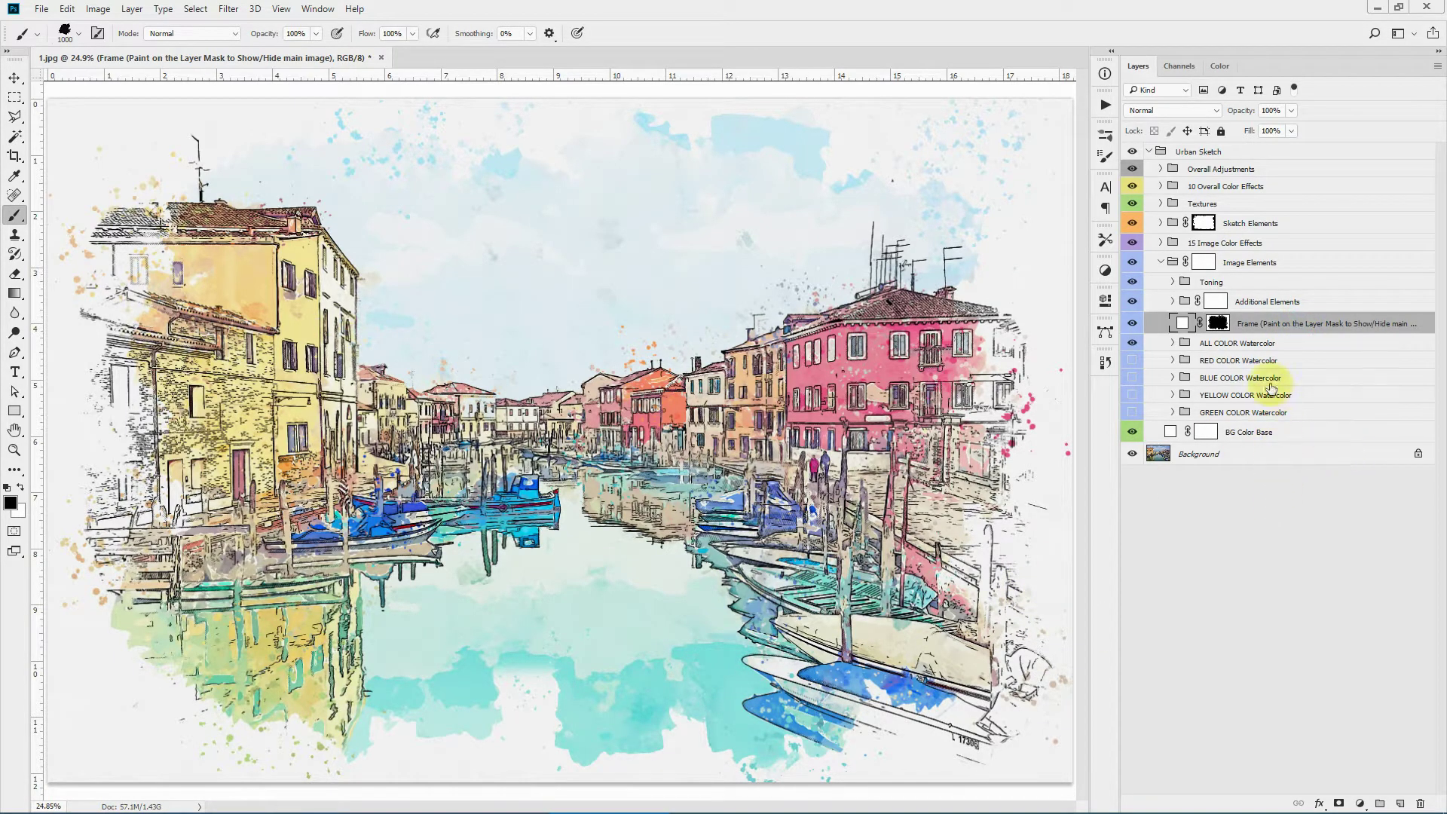
# Step: Hide the ALL COLOR Watercolor group and preview the RED, BLUE, YELLOW and GREEN COLOR Watercolor groups one at a time
pyautogui.click(1255, 346)
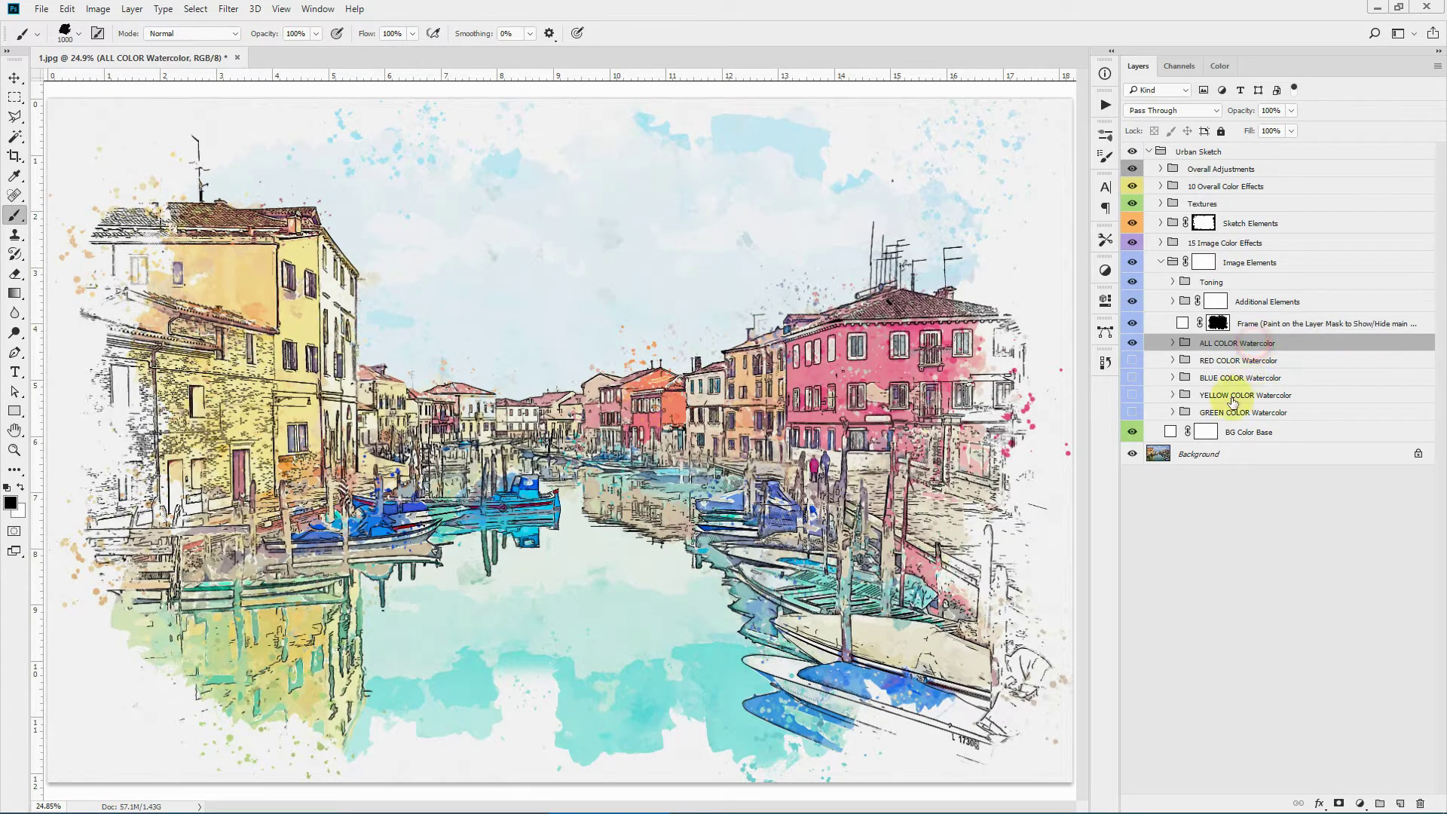
pyautogui.click(1173, 345)
pyautogui.click(1173, 344)
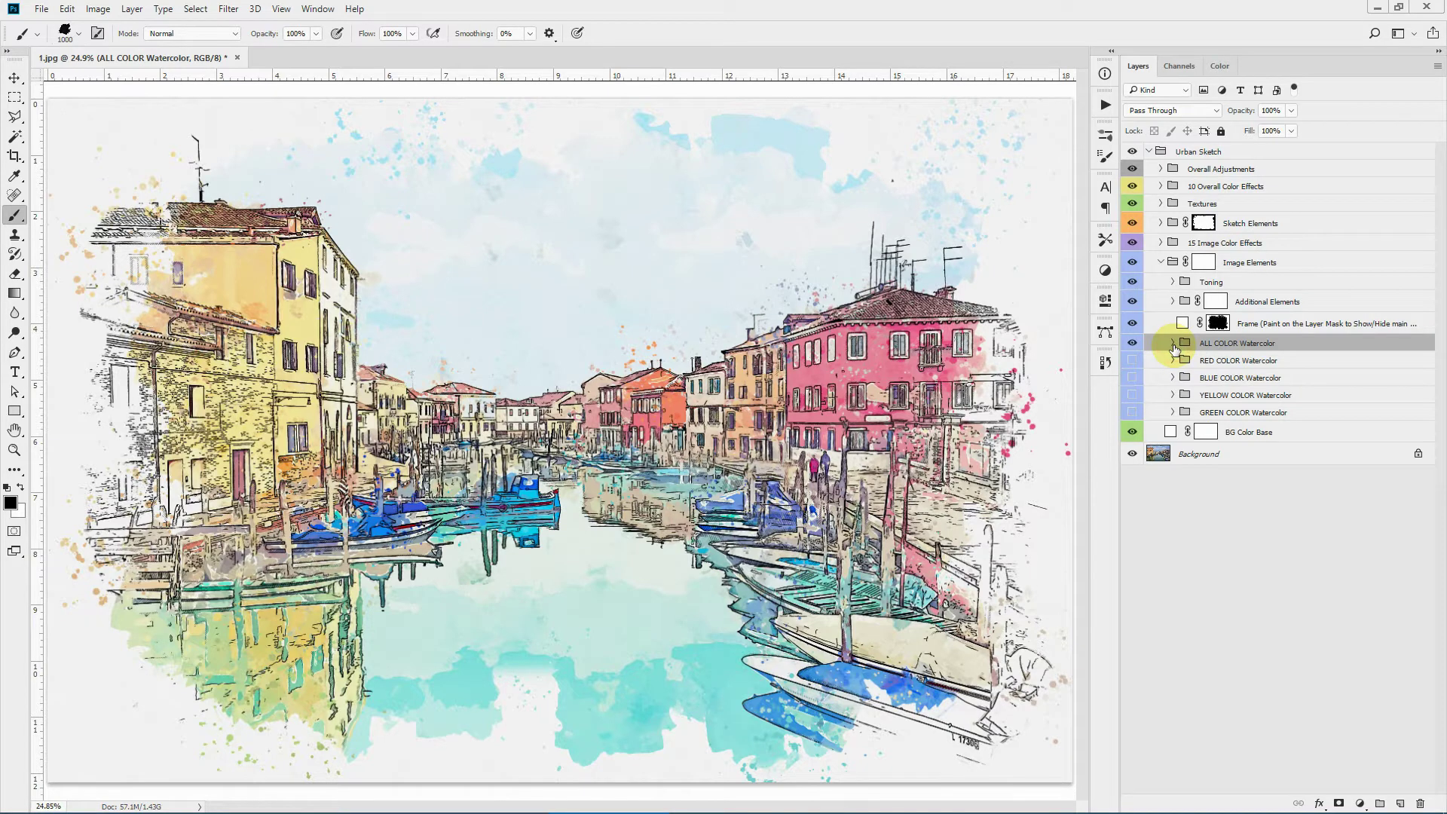
pyautogui.click(1134, 344)
pyautogui.click(1133, 362)
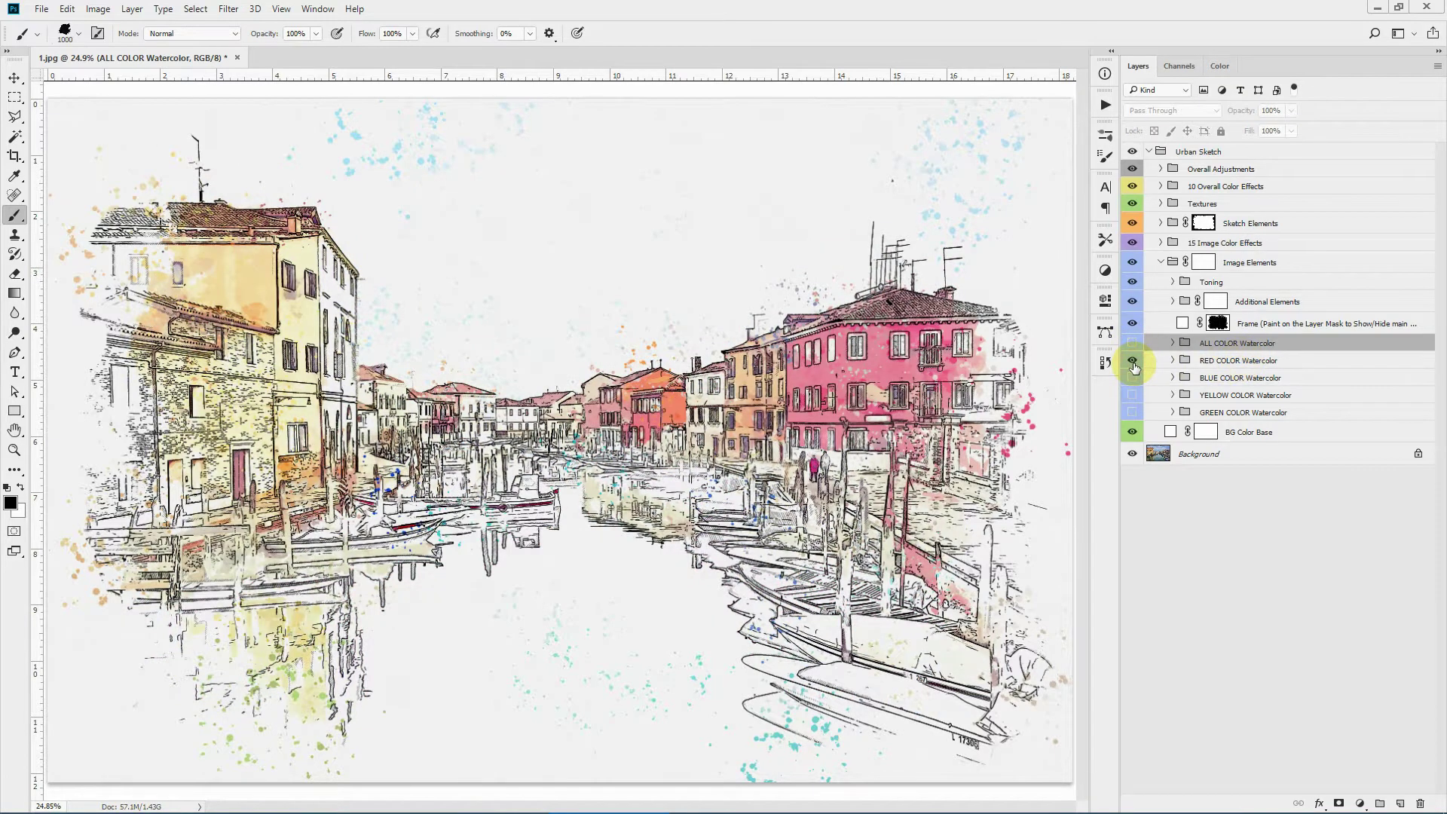
pyautogui.click(1133, 360)
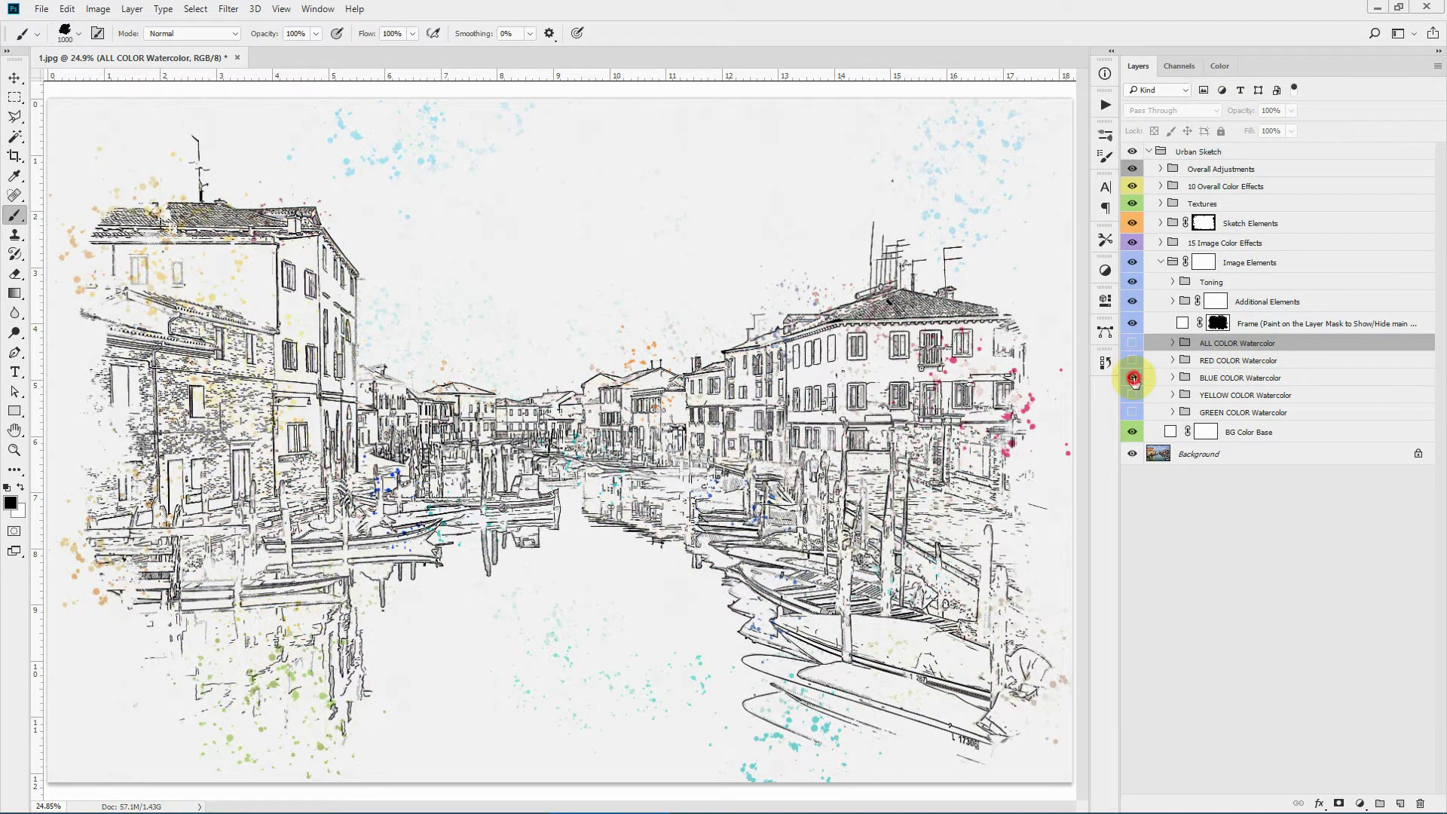
pyautogui.click(1133, 378)
pyautogui.click(1133, 378)
pyautogui.click(1133, 395)
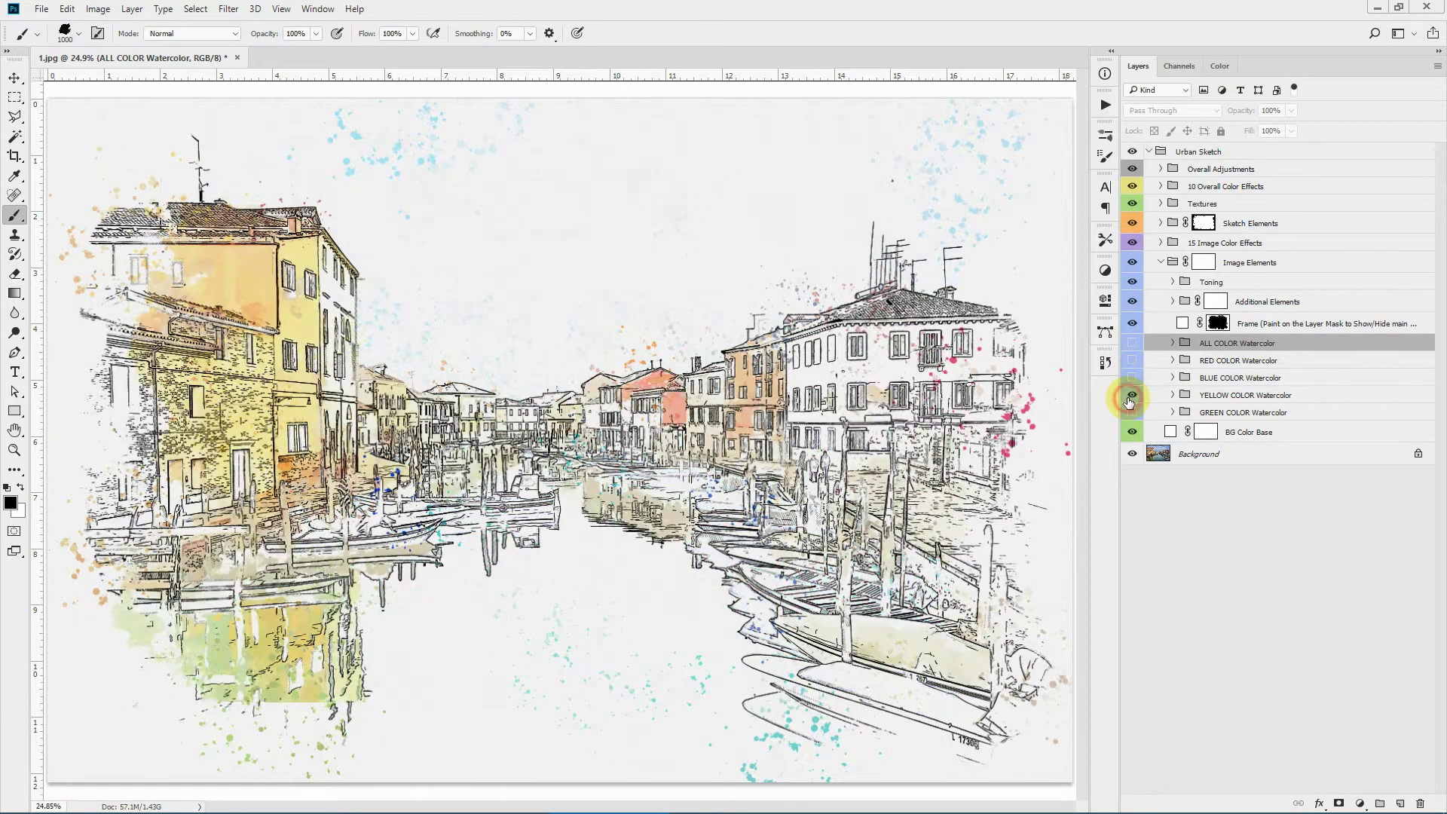
pyautogui.click(1134, 395)
pyautogui.click(1132, 413)
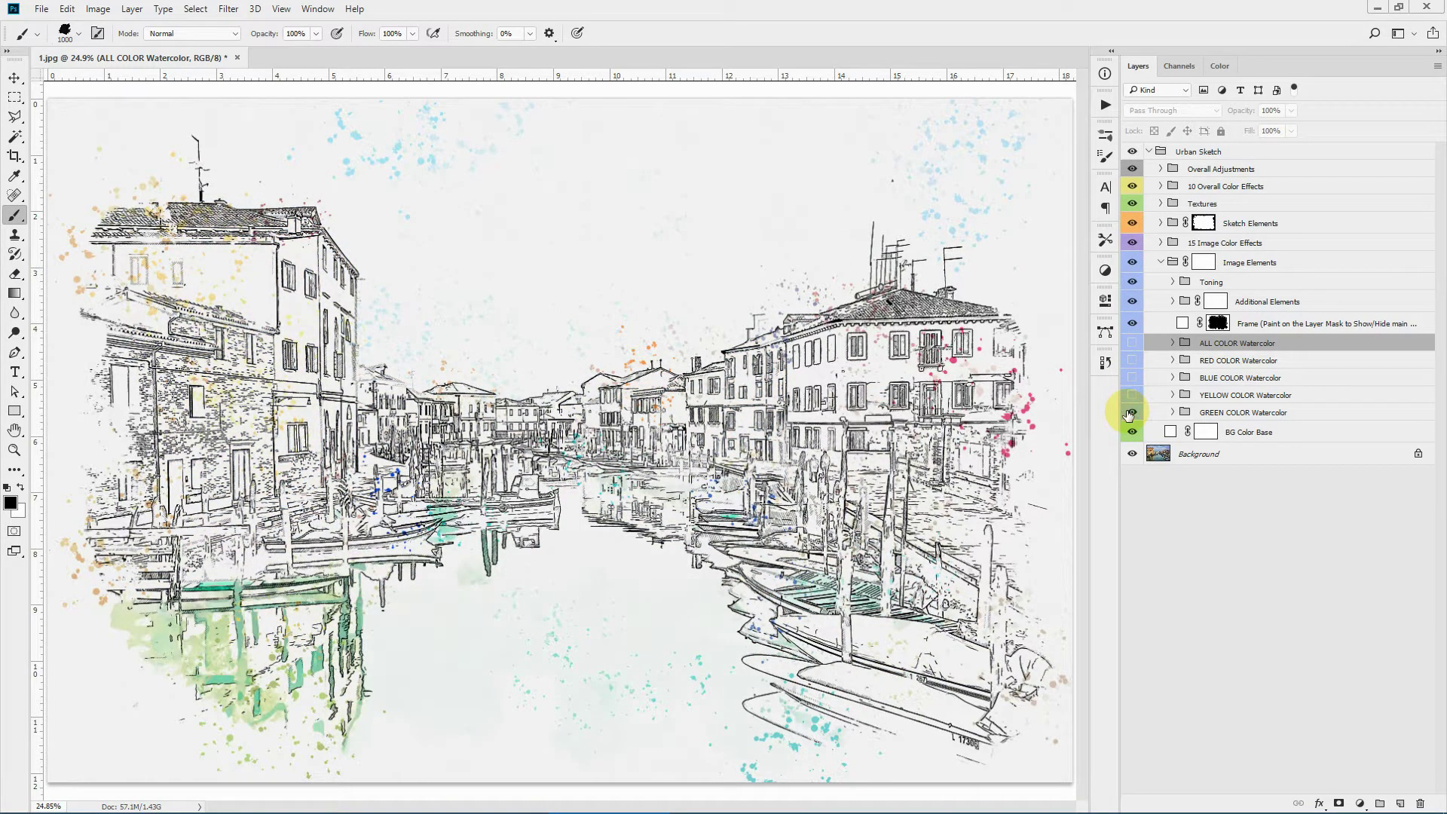
pyautogui.click(1130, 412)
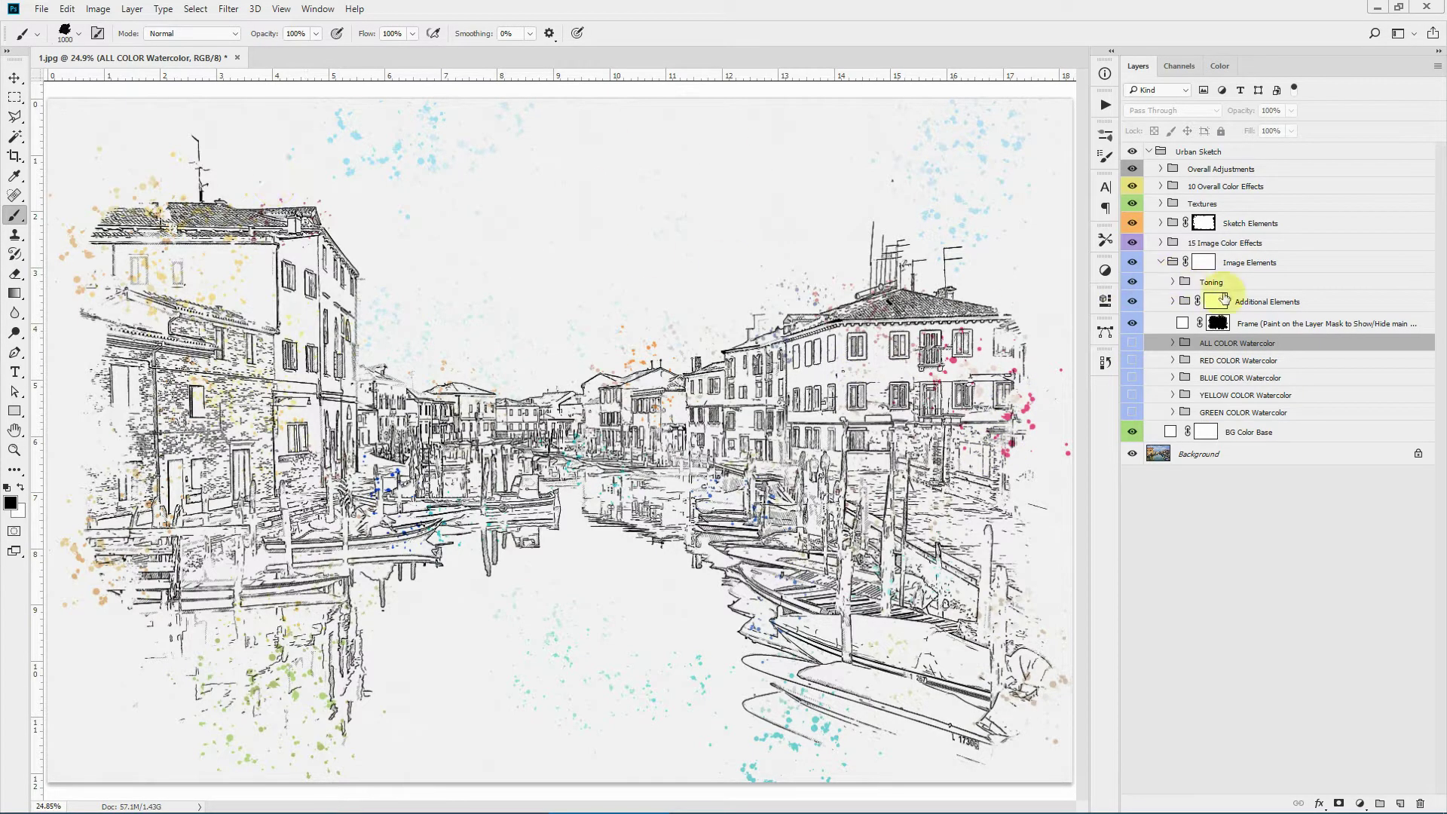
# Step: Expand the Additional Elements group and toggle the Droplets MARGIN and Droplets OVERALL layers separately, leaving both shown
pyautogui.click(1169, 301)
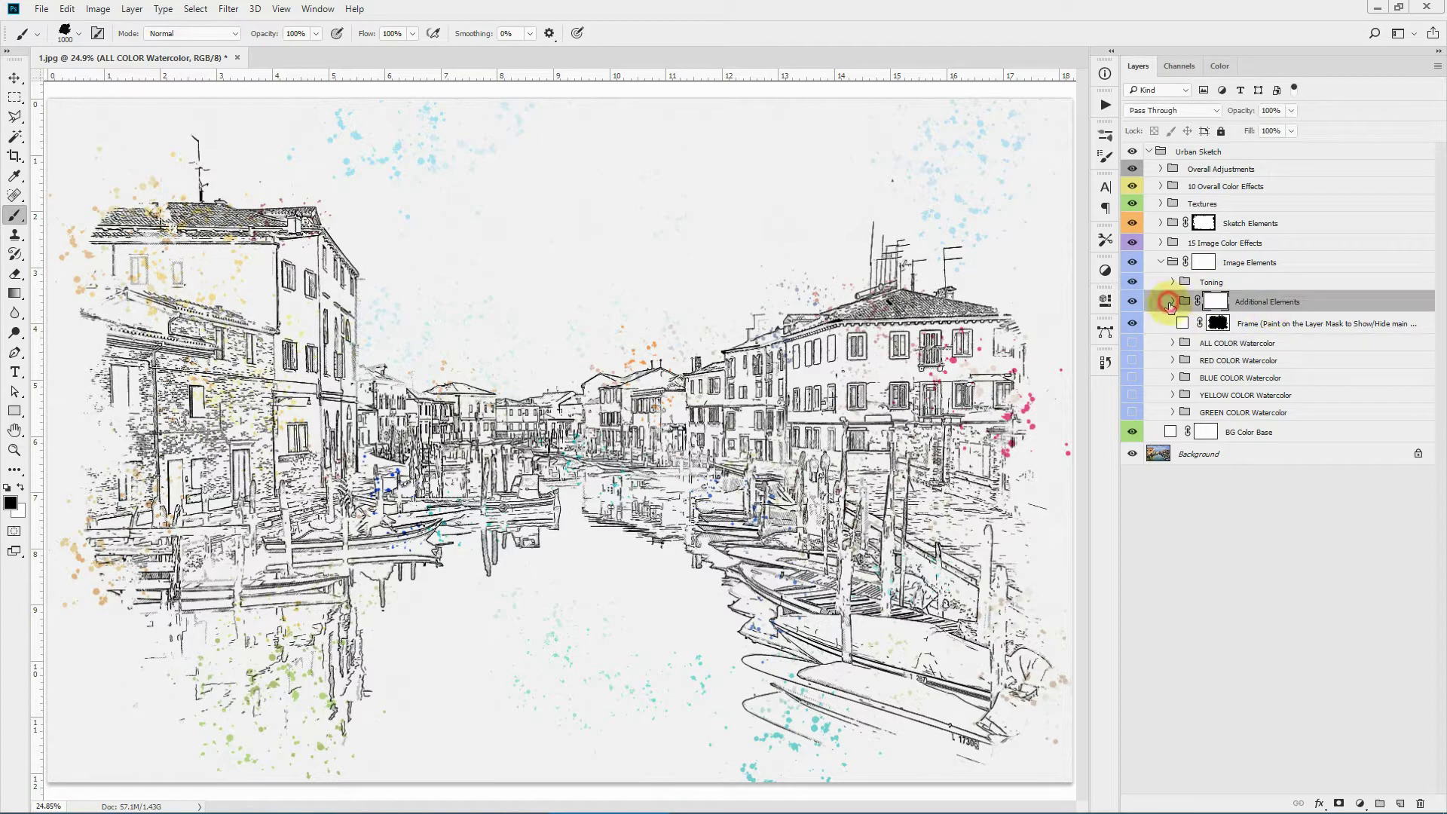
pyautogui.click(1173, 300)
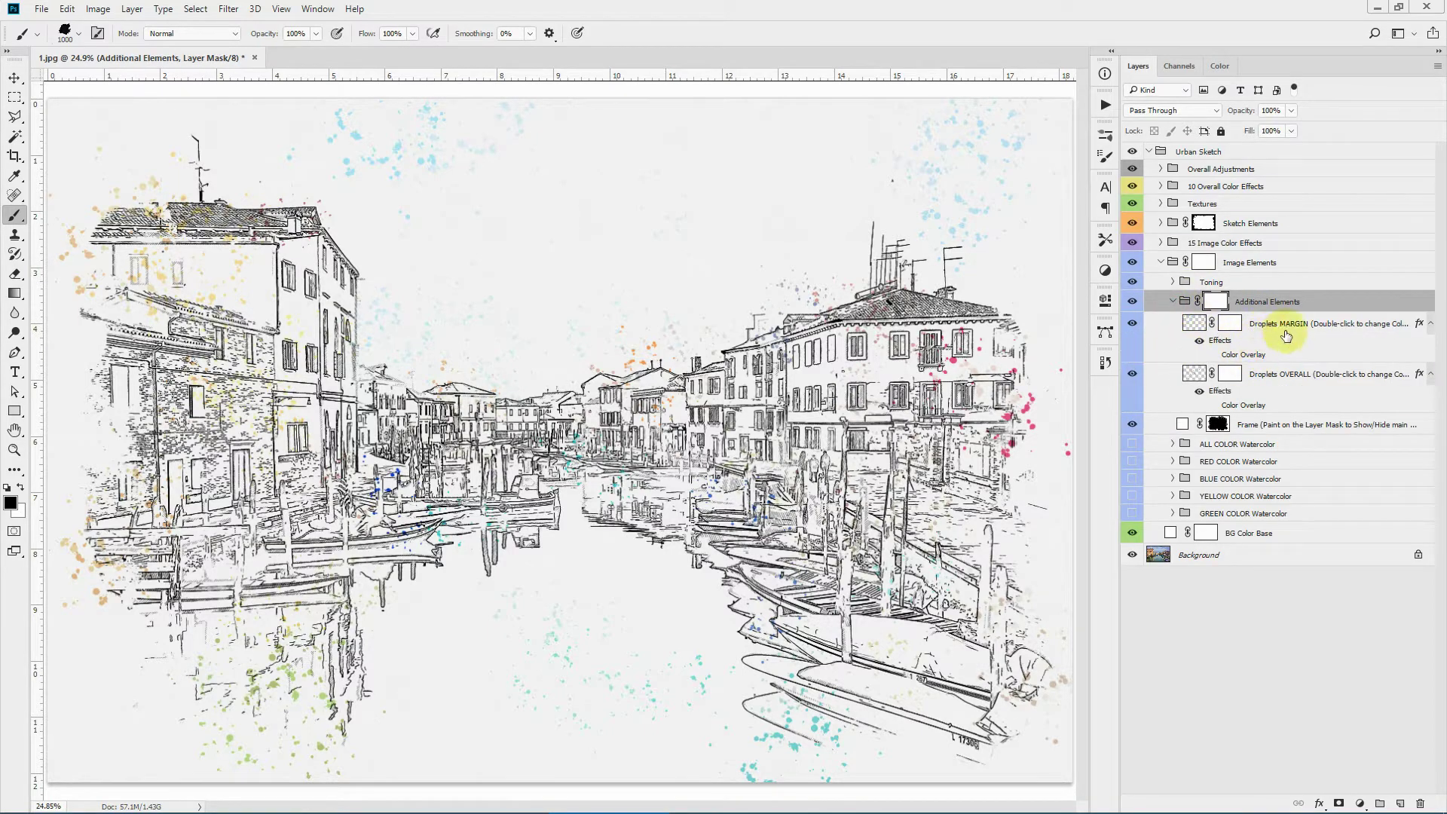
pyautogui.click(1133, 324)
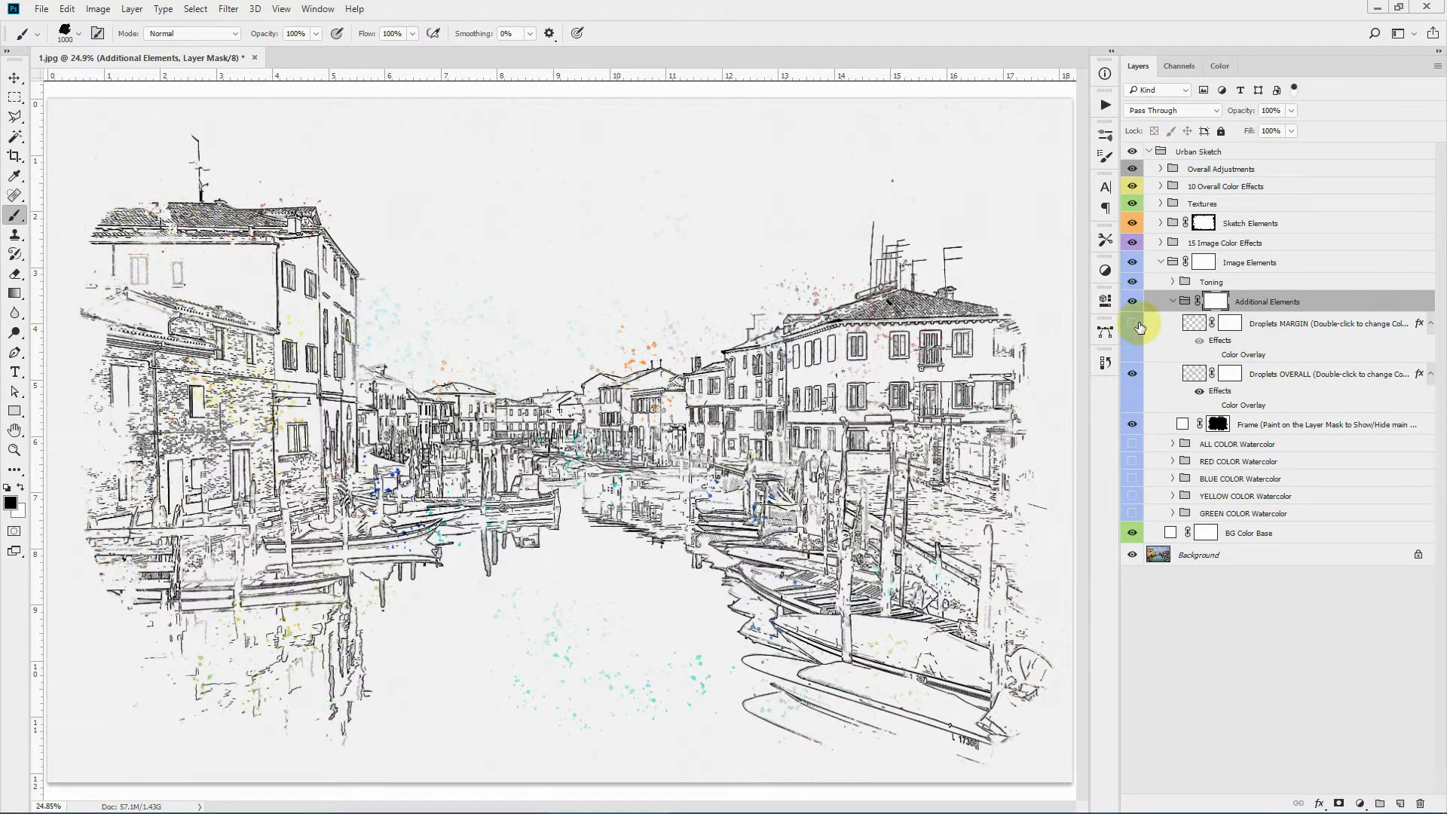
pyautogui.click(1132, 323)
pyautogui.click(1132, 373)
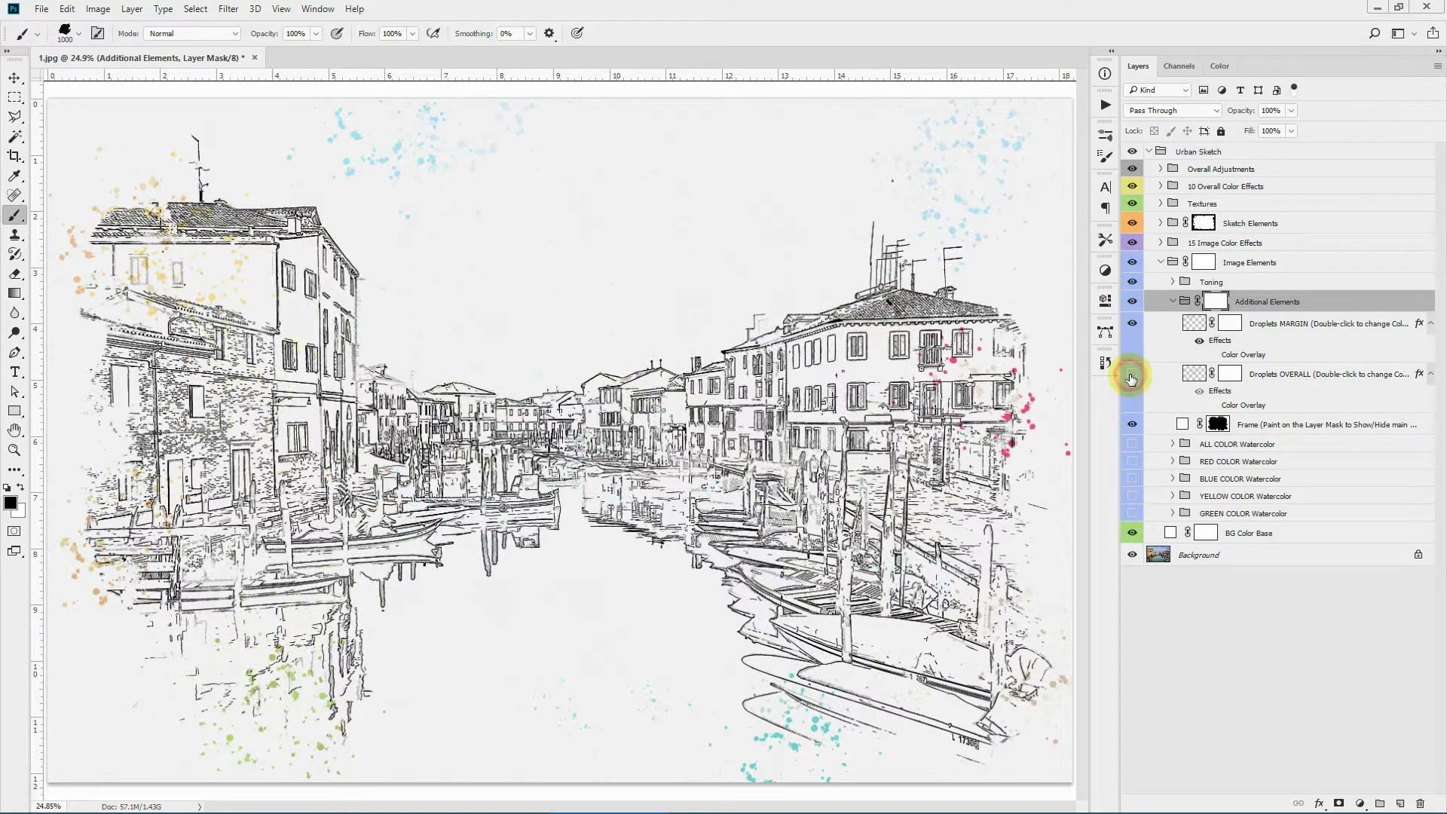
pyautogui.click(1132, 374)
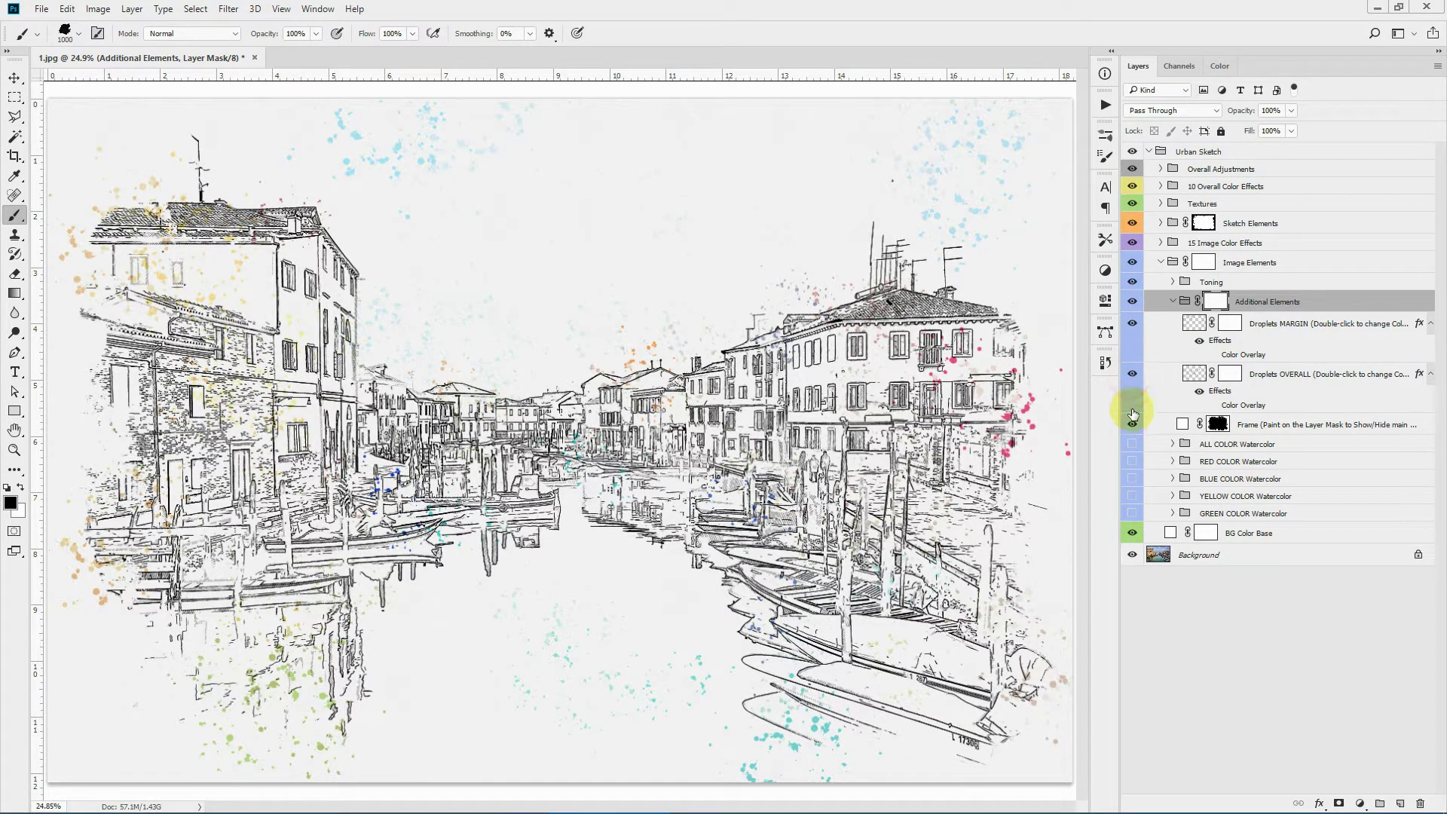
# Step: Preview the RED COLOR Watercolor group, hide it, and show and select the BLUE COLOR Watercolor group
pyautogui.click(1132, 462)
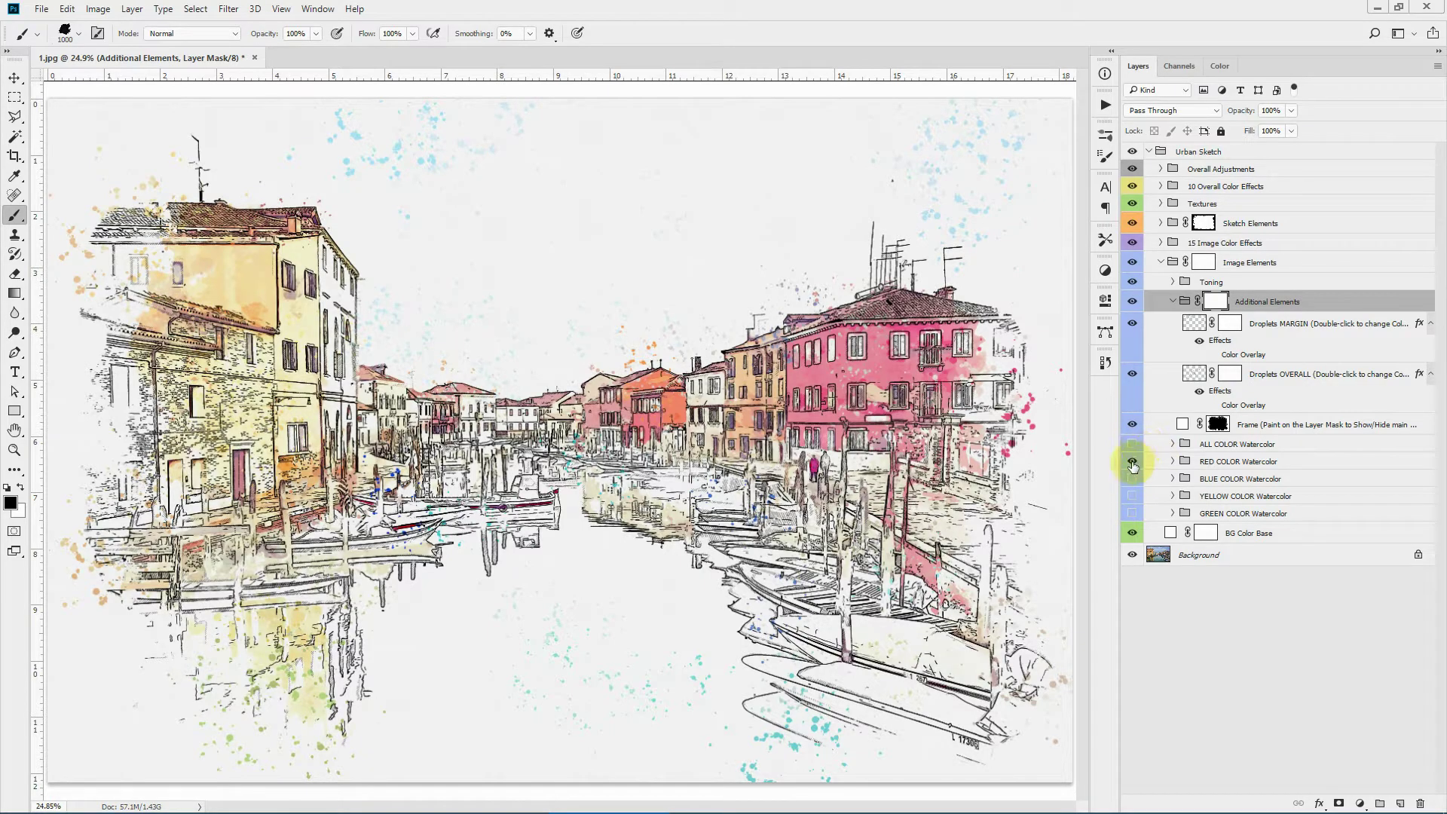
pyautogui.click(1132, 461)
pyautogui.click(1132, 478)
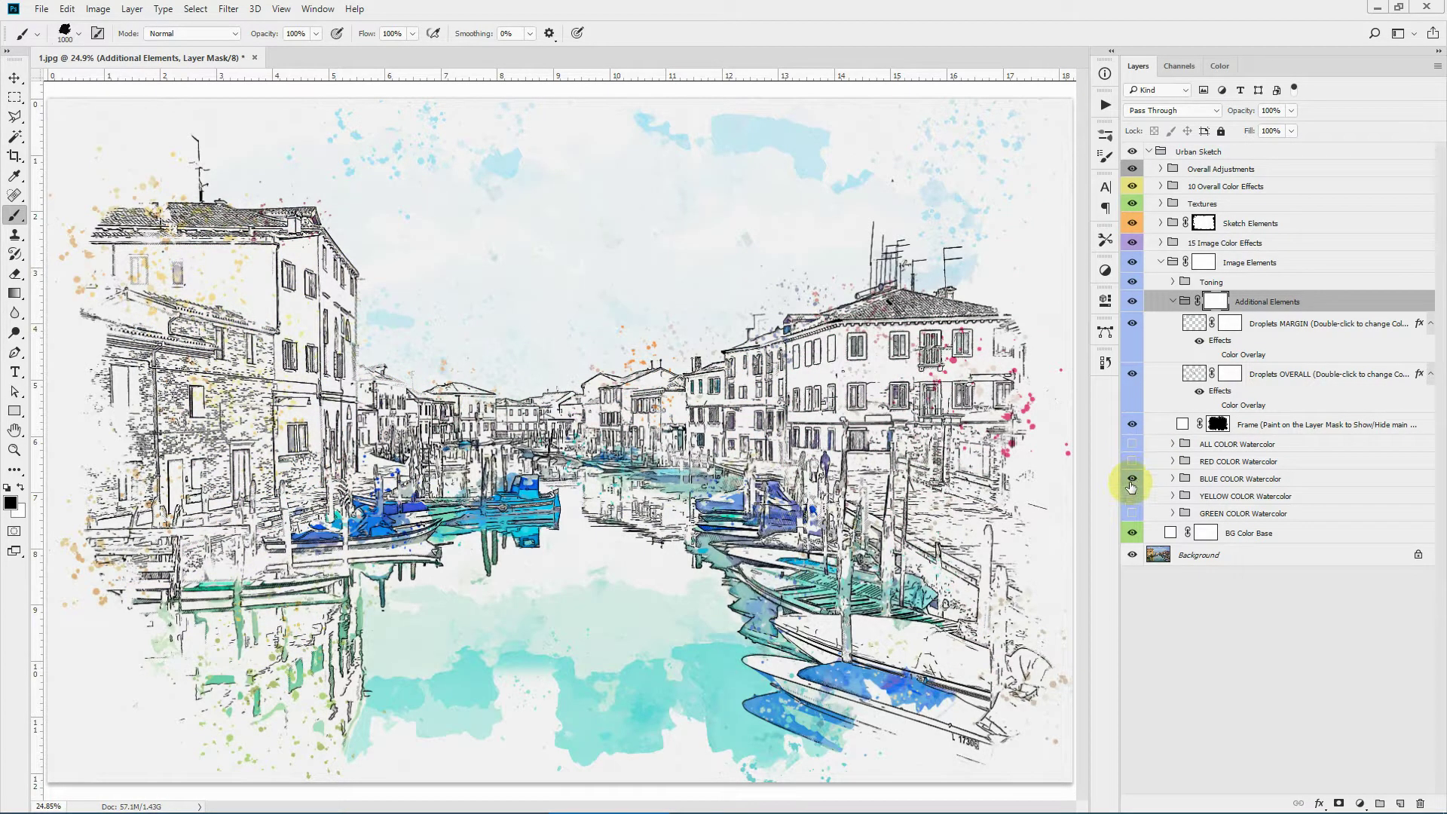
pyautogui.click(1240, 479)
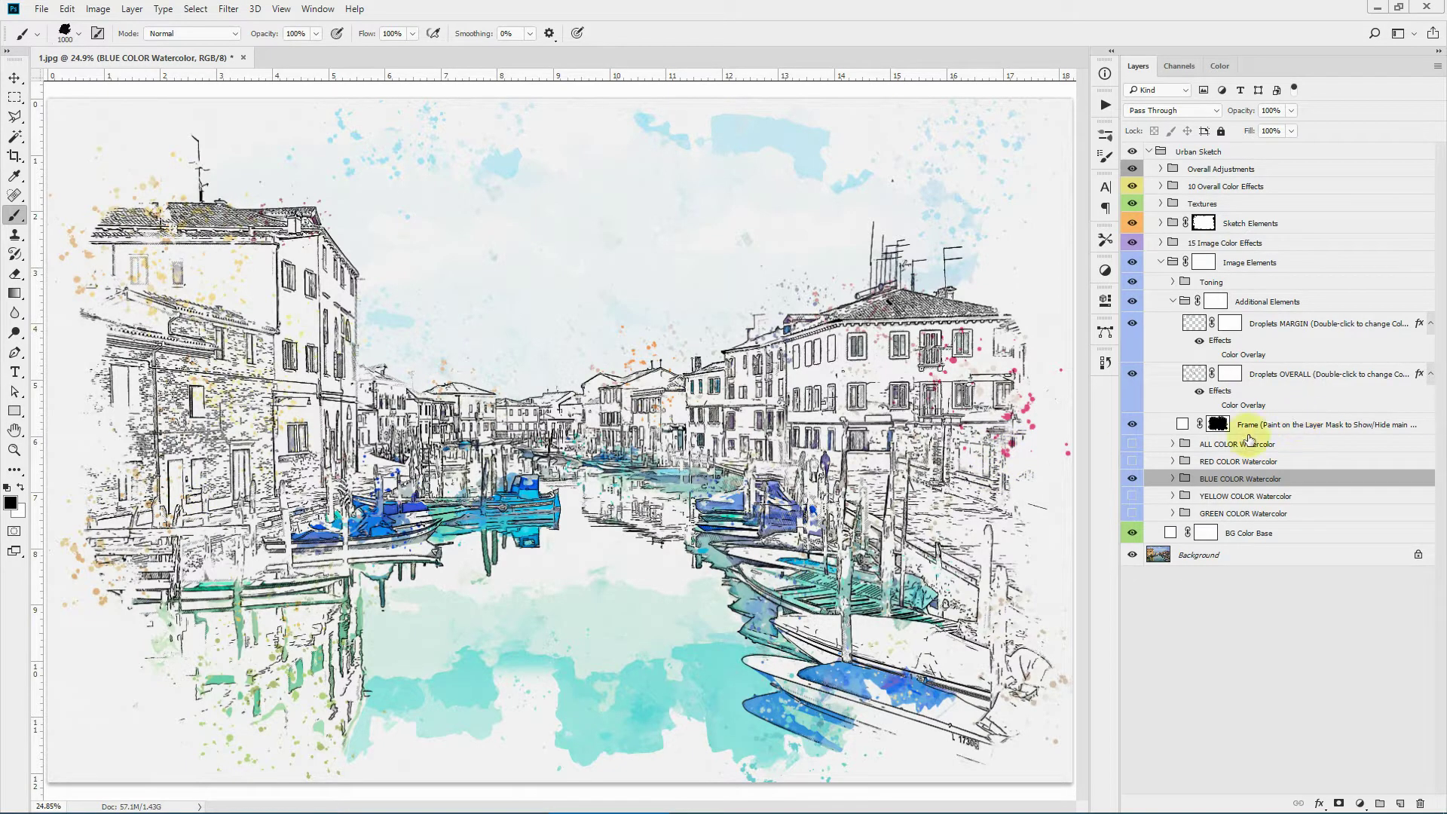
# Step: Try a blue 5698d5 Color Overlay on the Droplets MARGIN layer and cancel the change
pyautogui.doubleClick(1250, 354)
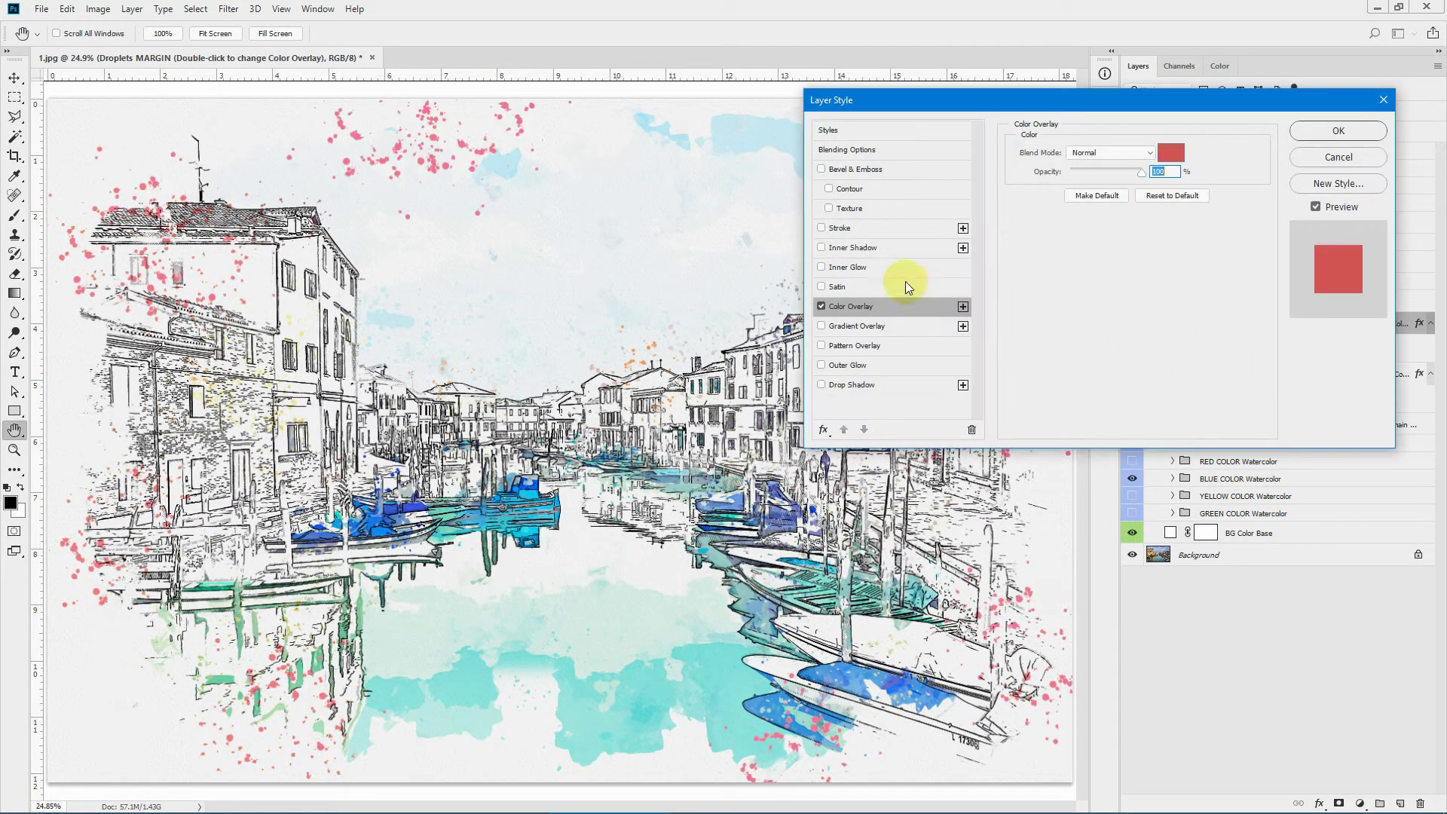
pyautogui.click(1171, 152)
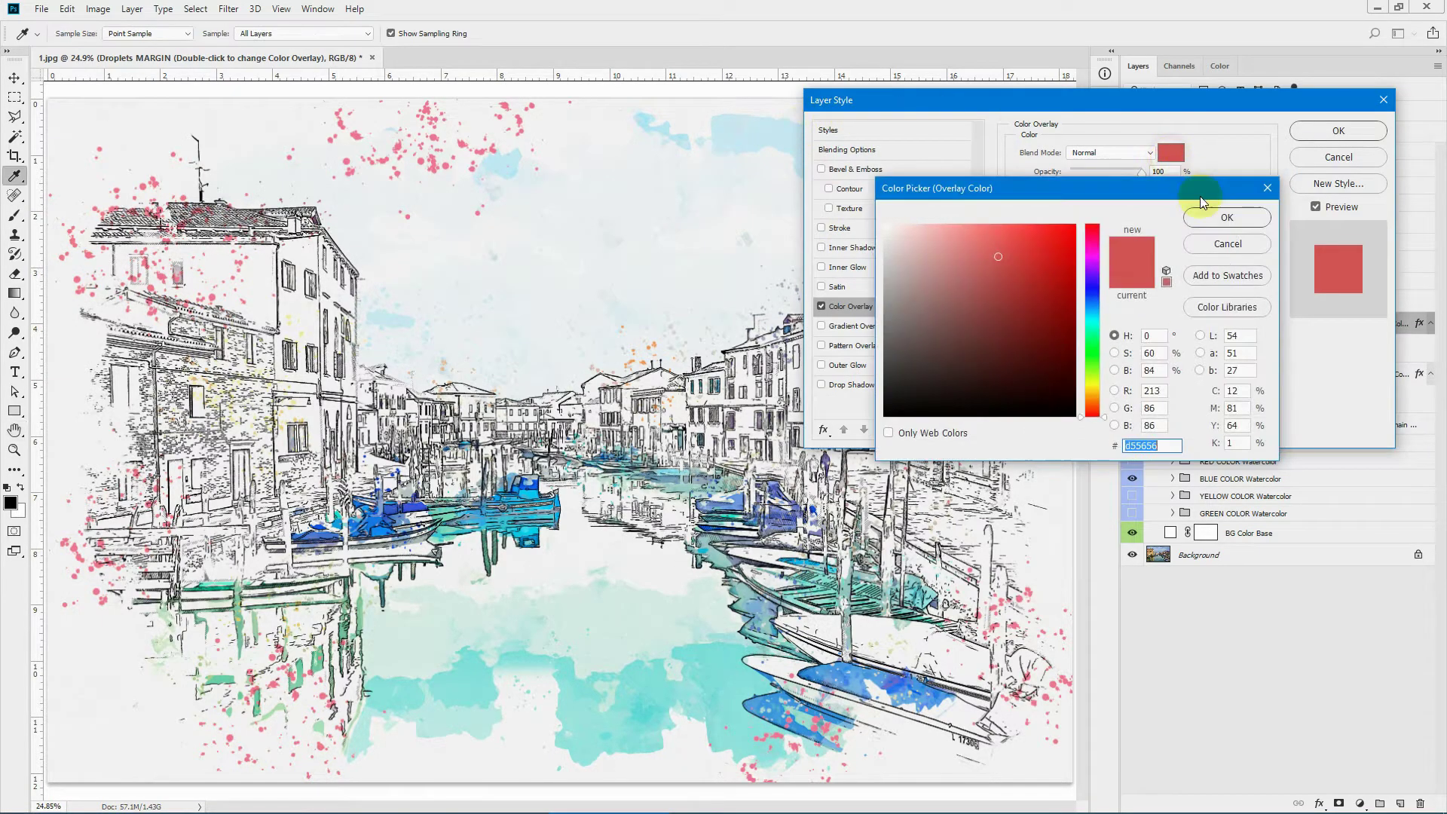
pyautogui.click(1093, 305)
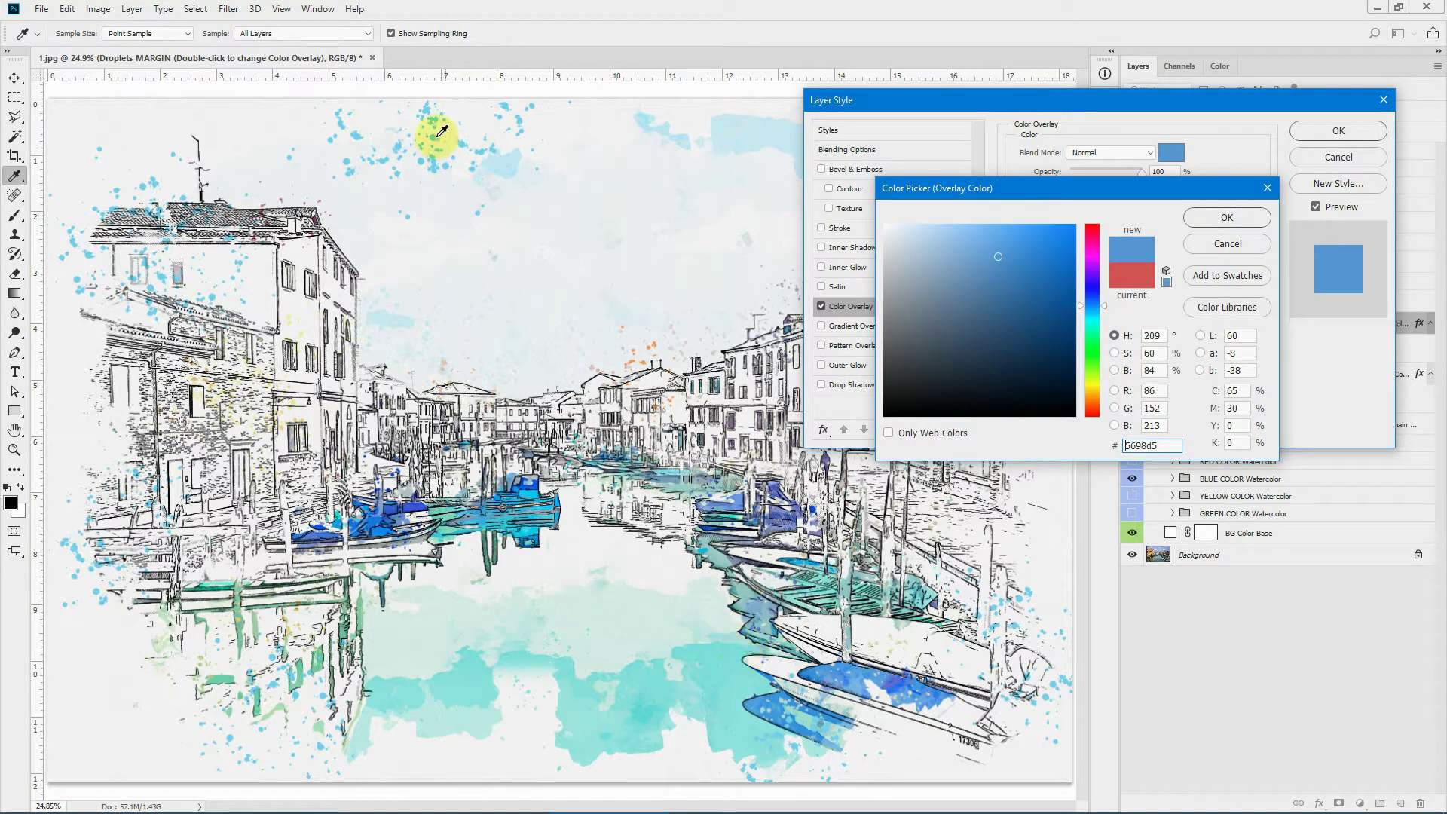
pyautogui.click(1228, 244)
pyautogui.click(1336, 157)
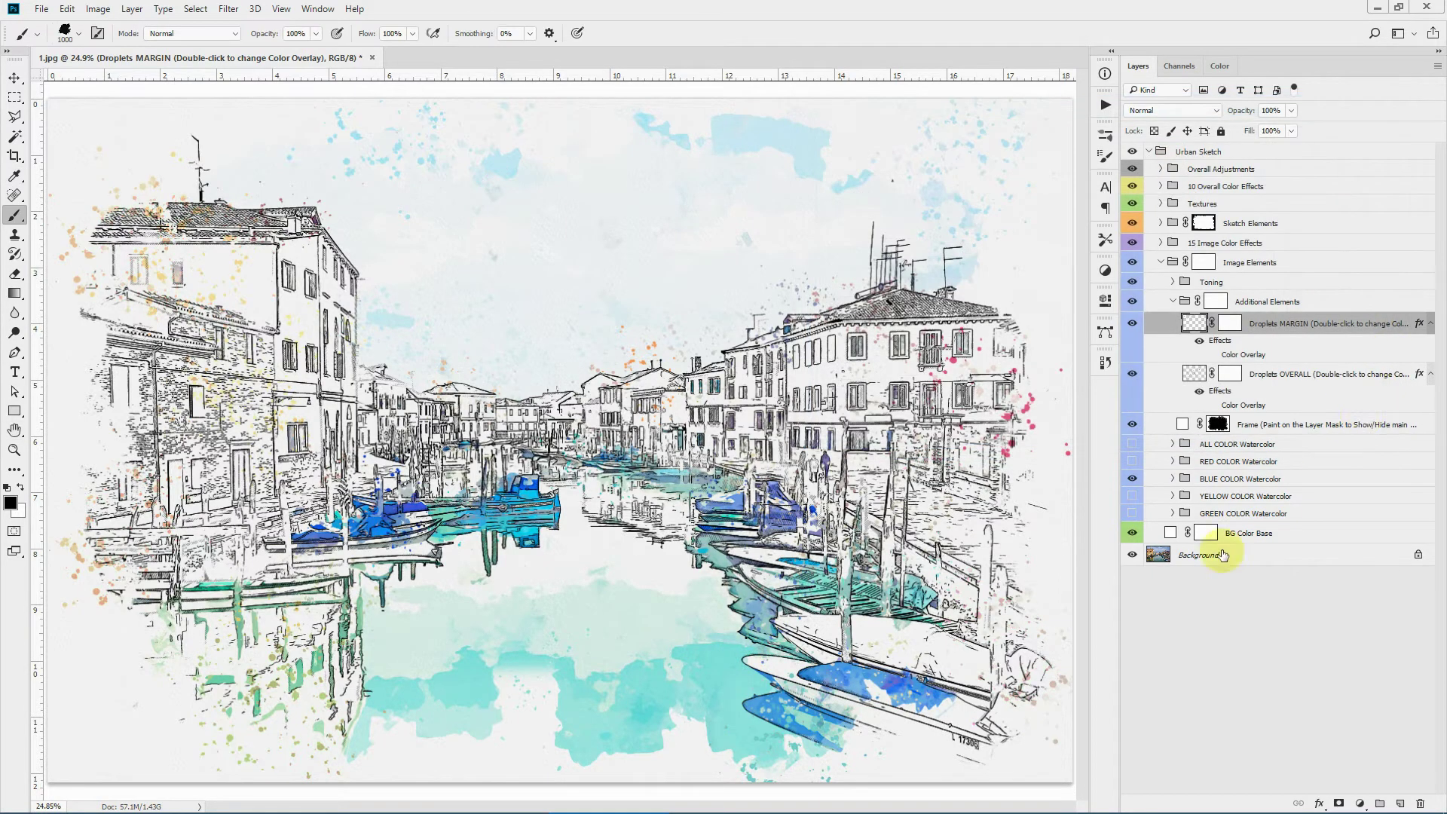
# Step: Hide the BLUE COLOR Watercolor group, show the ALL COLOR Watercolor group again and expand it
pyautogui.click(1133, 478)
pyautogui.click(1132, 443)
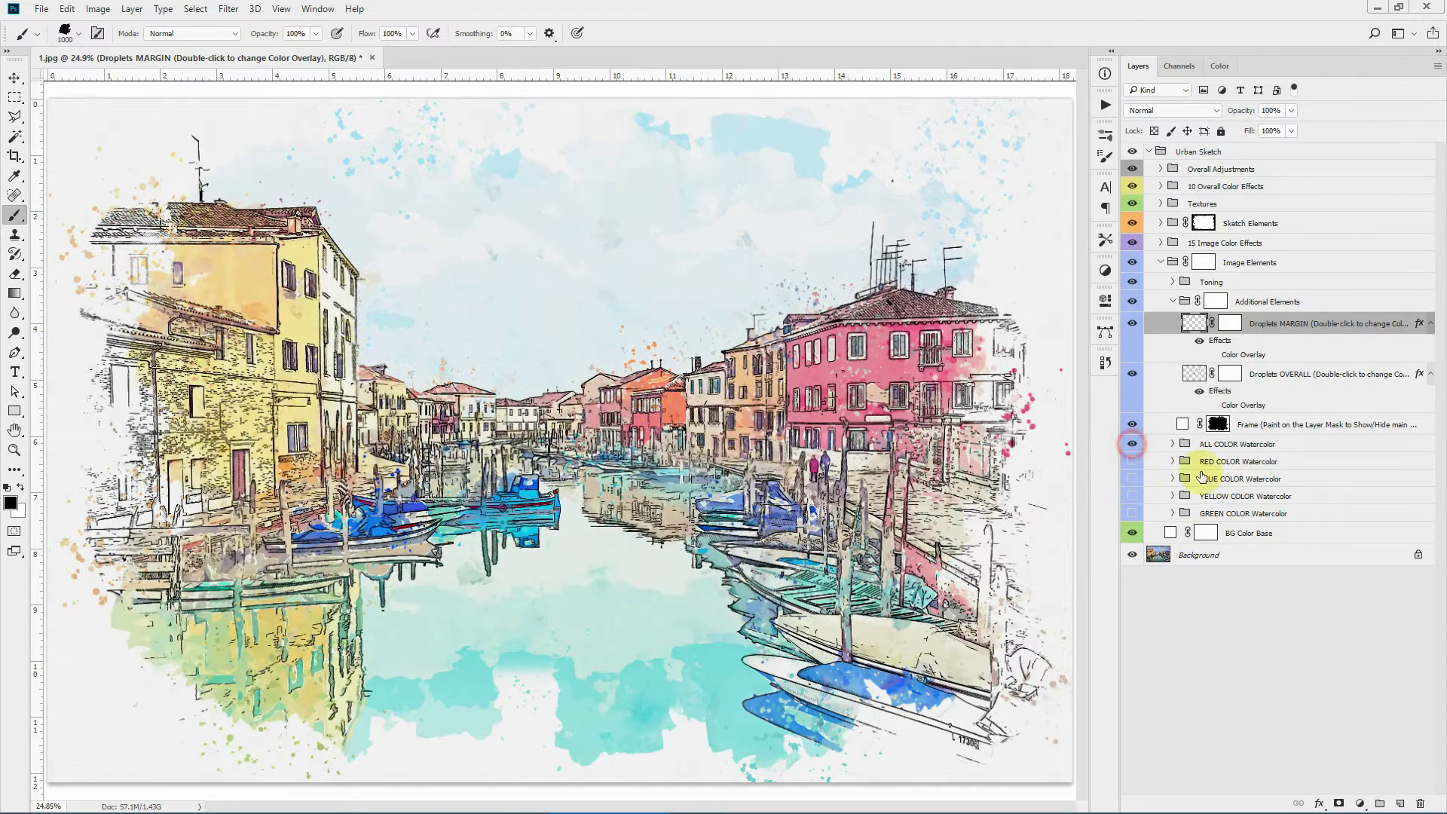
pyautogui.click(1173, 445)
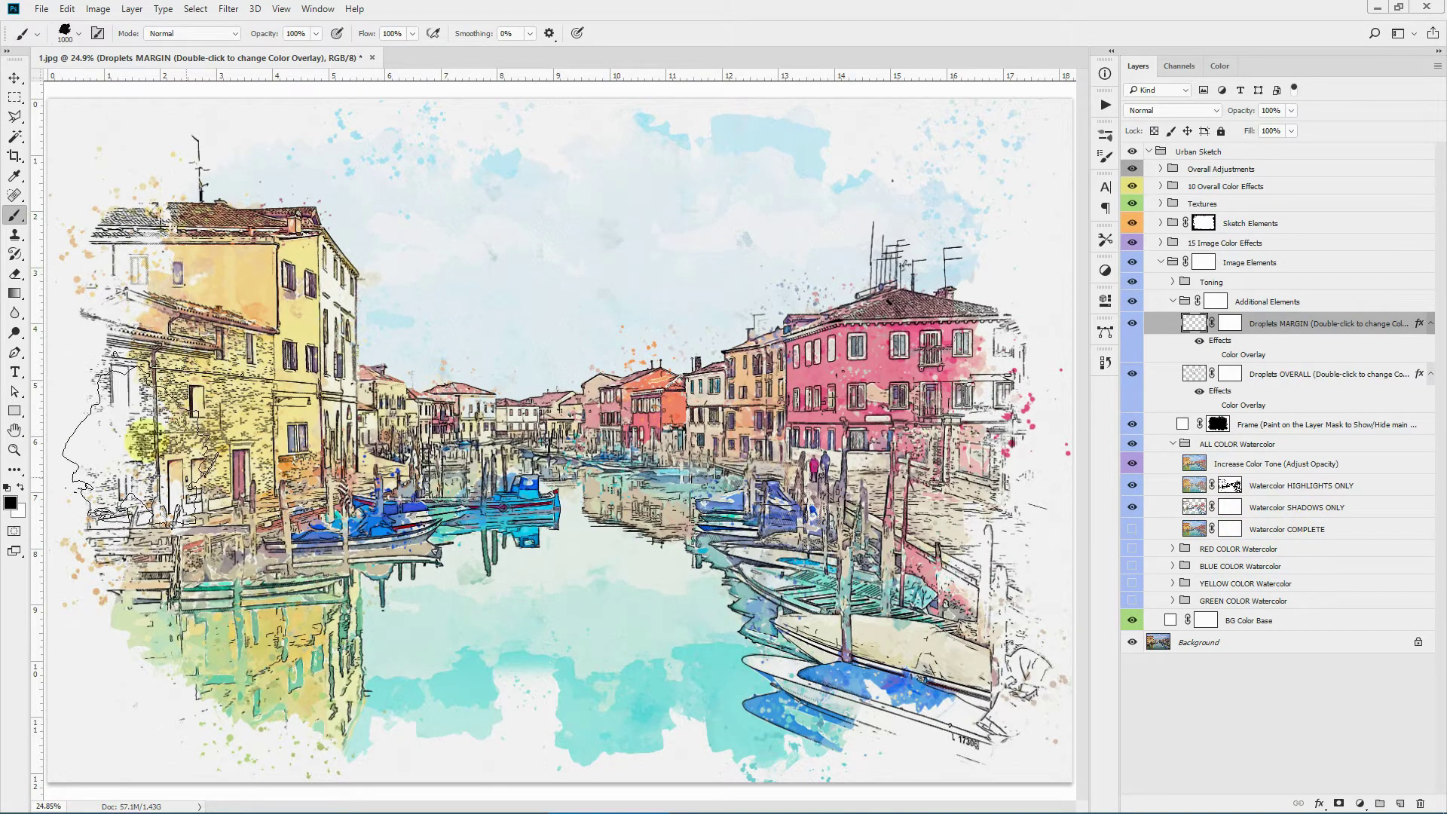
# Step: Inspect the canal scene up close with the Watercolor COMPLETE layer shown, and hide that layer again
pyautogui.click(14, 451)
pyautogui.click(585, 479)
pyautogui.click(585, 479)
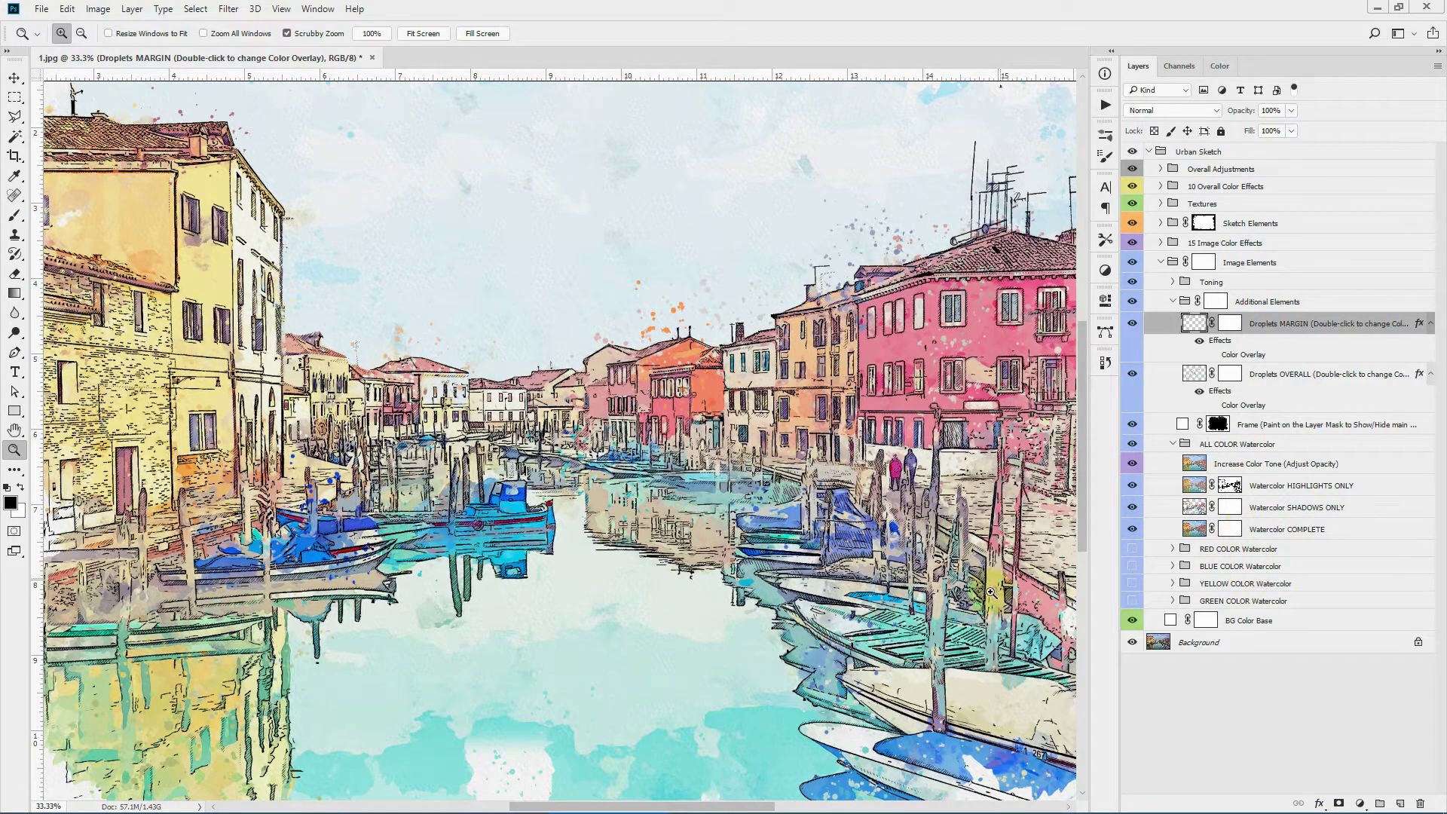
pyautogui.click(1132, 530)
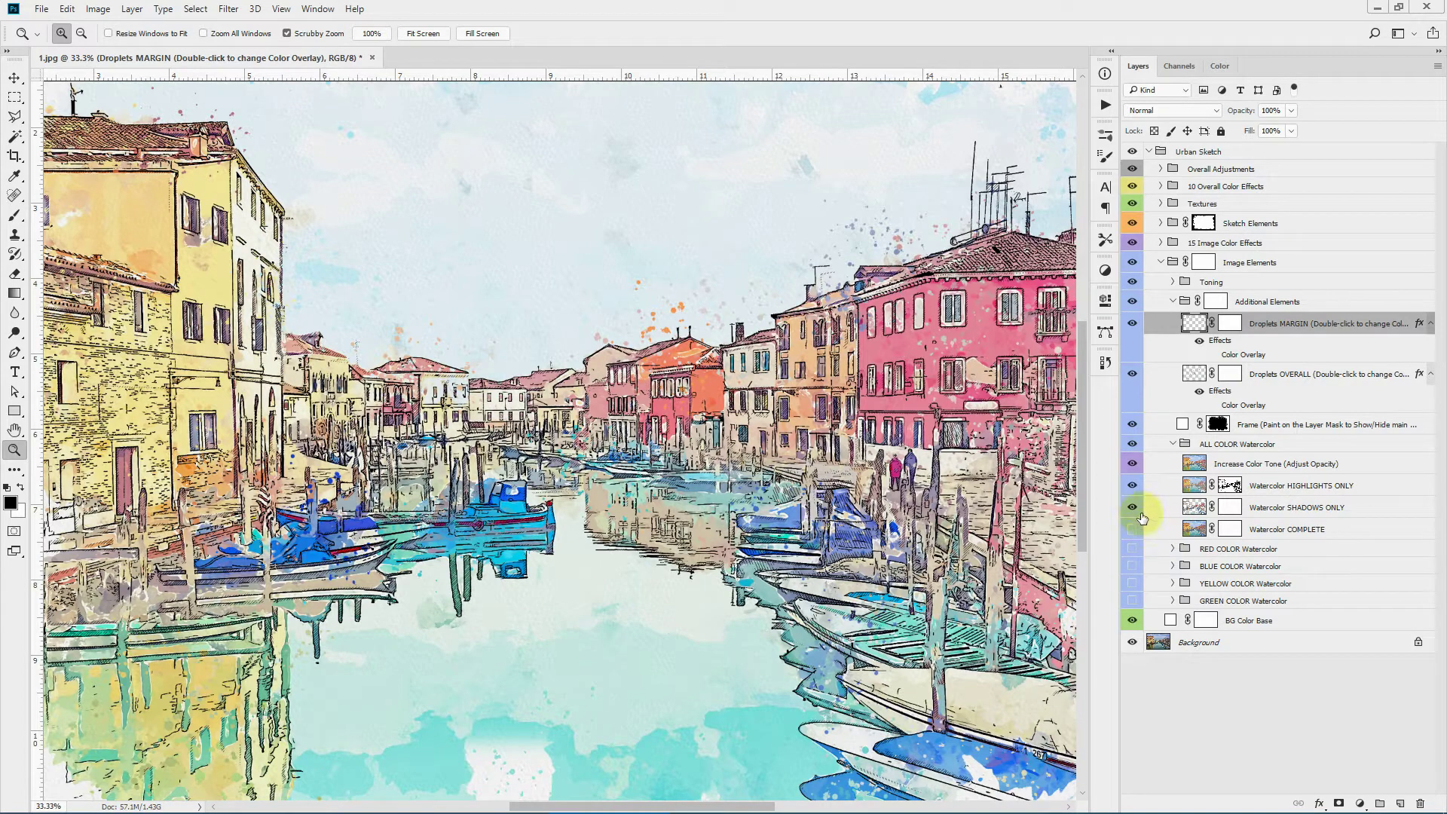
# Step: Toggle the Watercolor HIGHLIGHTS ONLY and Watercolor SHADOWS ONLY layers to compare them separately, leaving only the shadows layer shown
pyautogui.click(1135, 505)
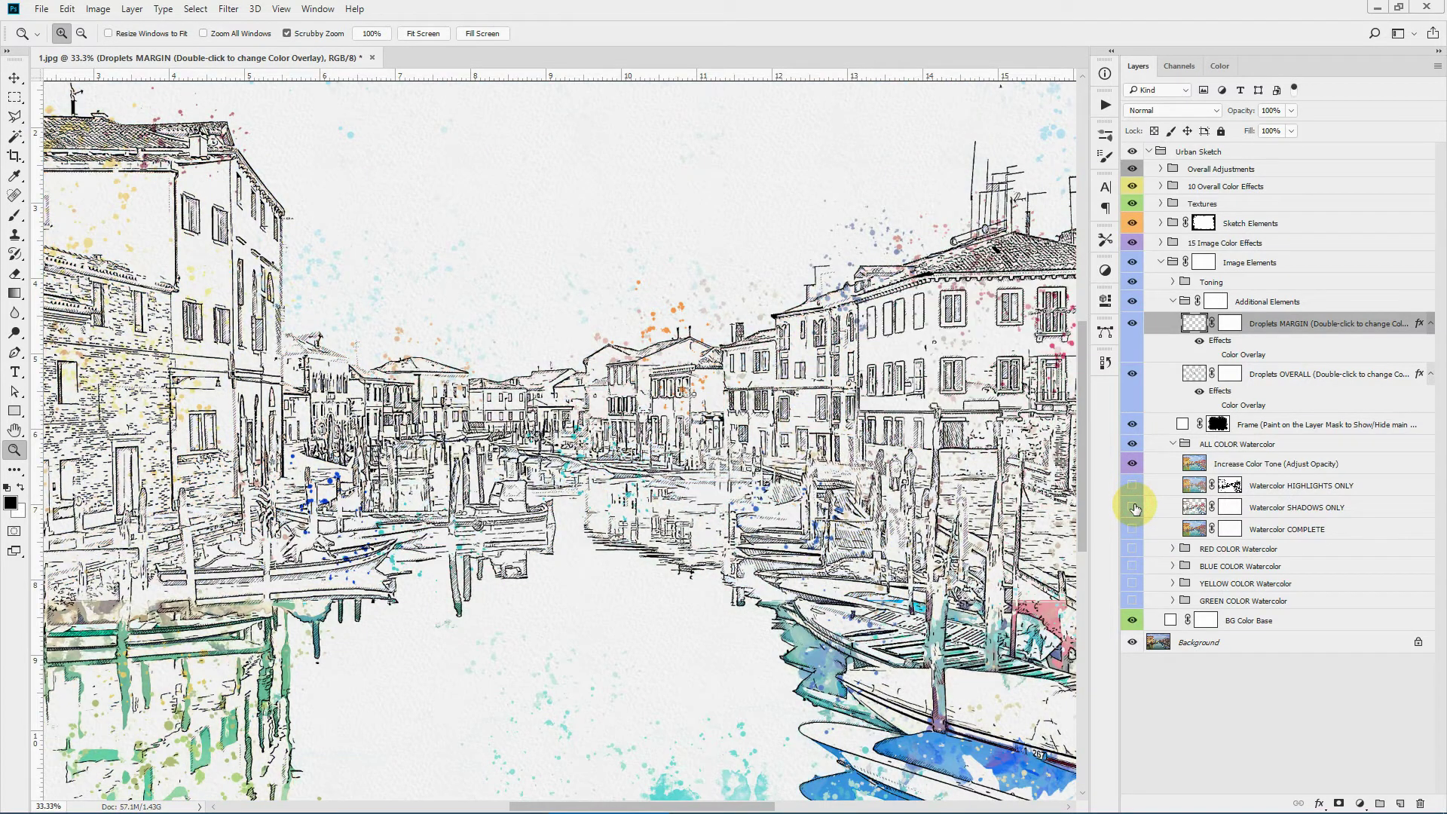
pyautogui.click(1134, 505)
pyautogui.click(1130, 489)
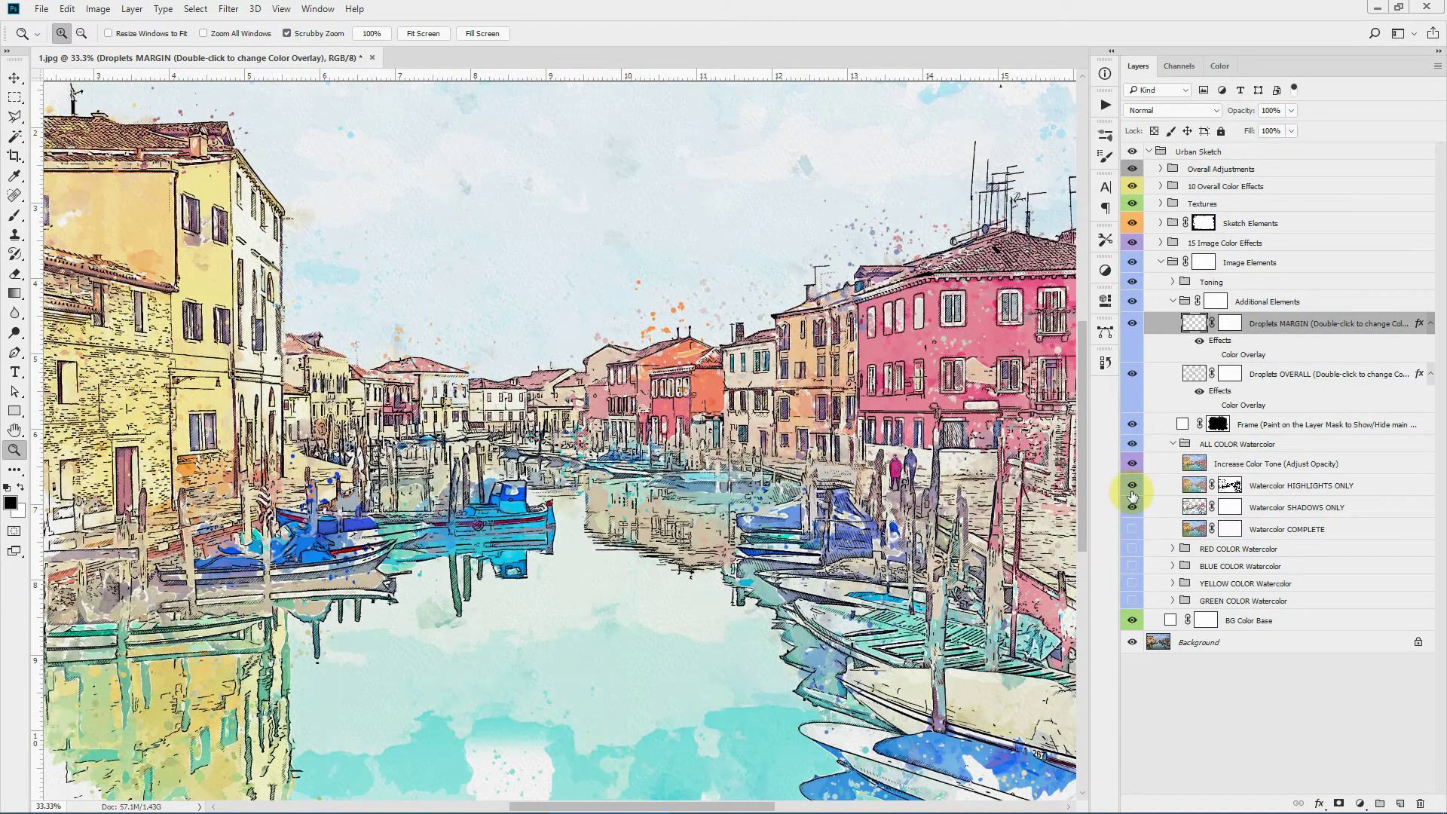
pyautogui.click(1134, 505)
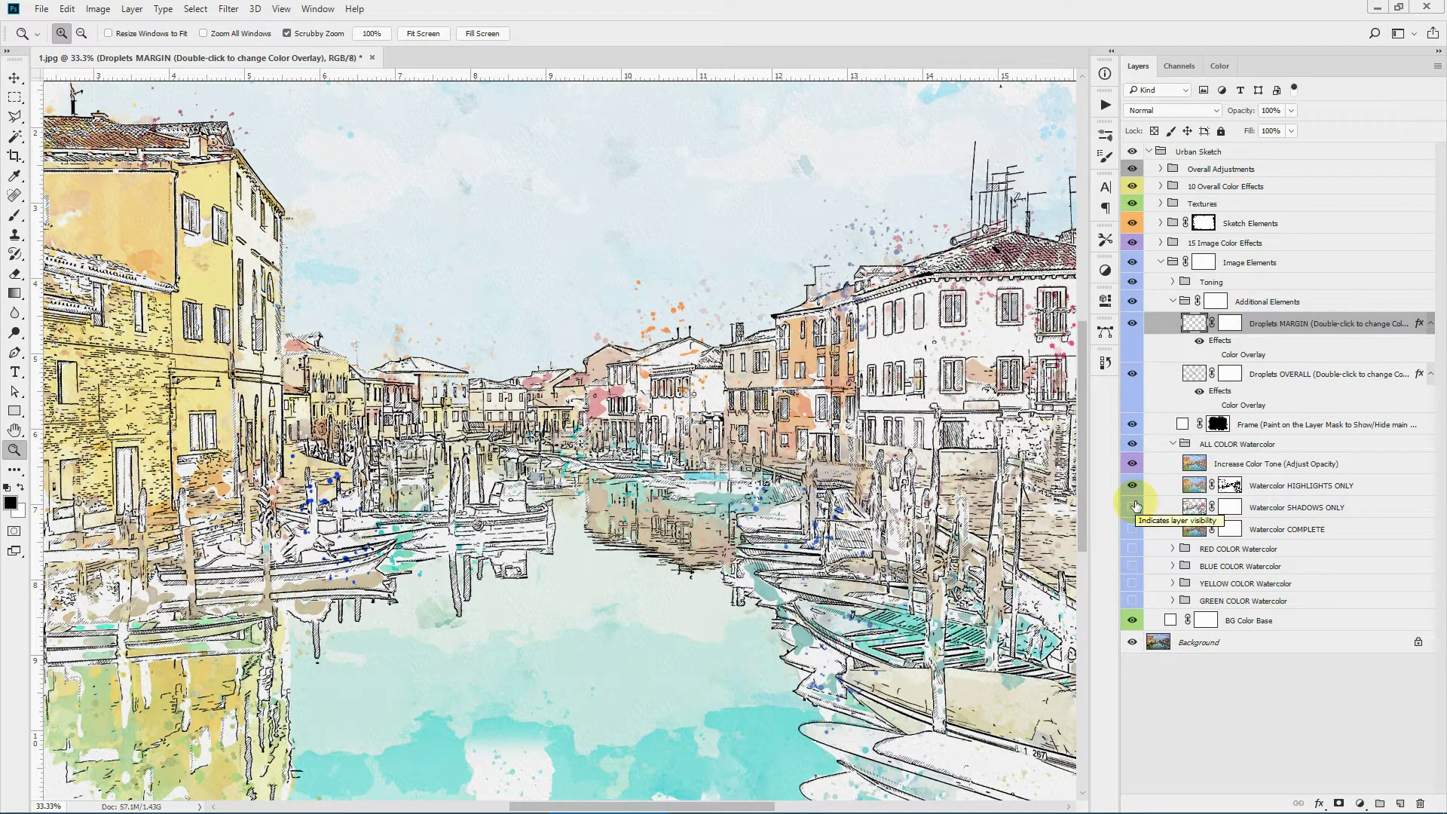
pyautogui.click(1132, 486)
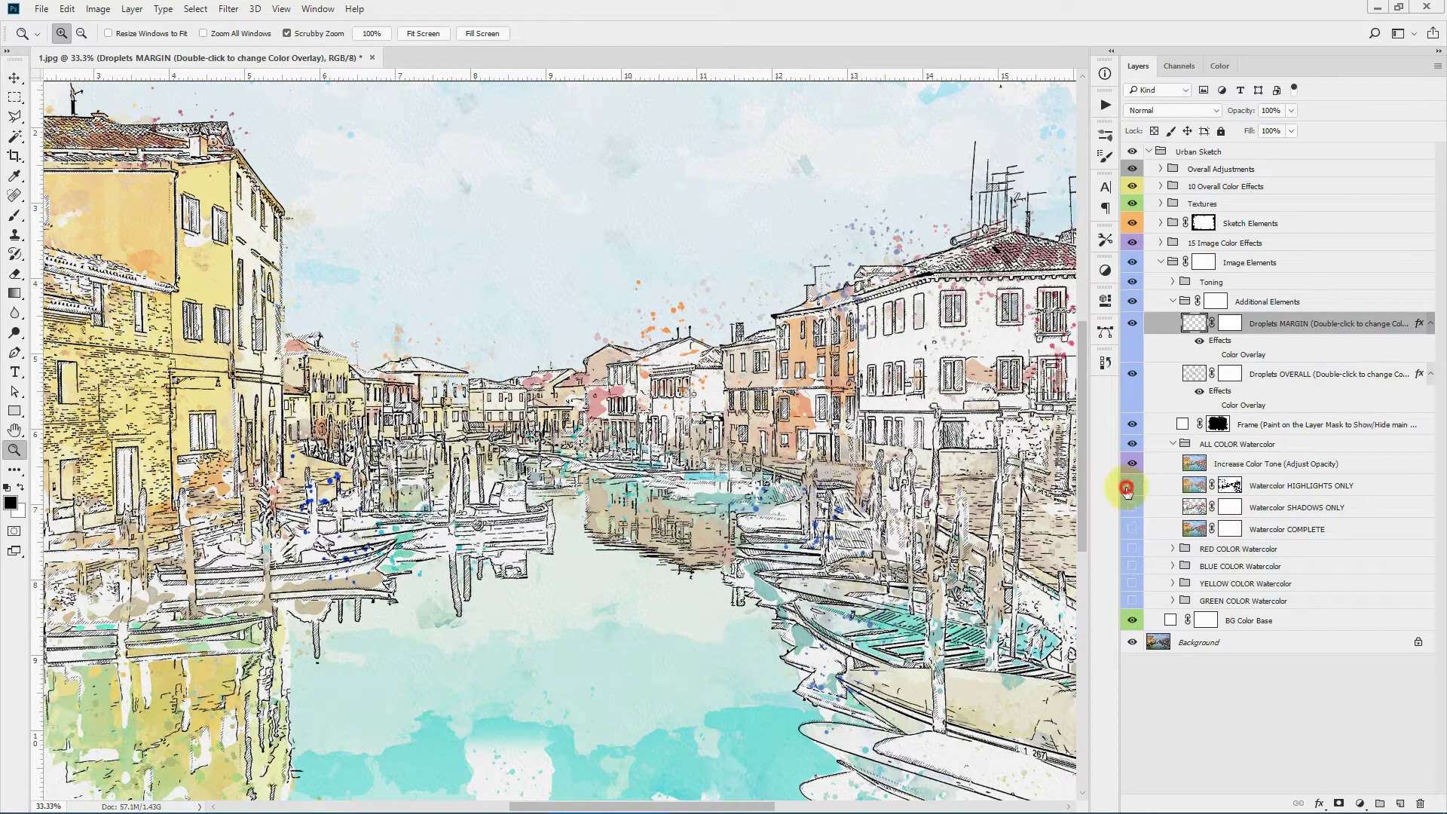
pyautogui.click(1132, 507)
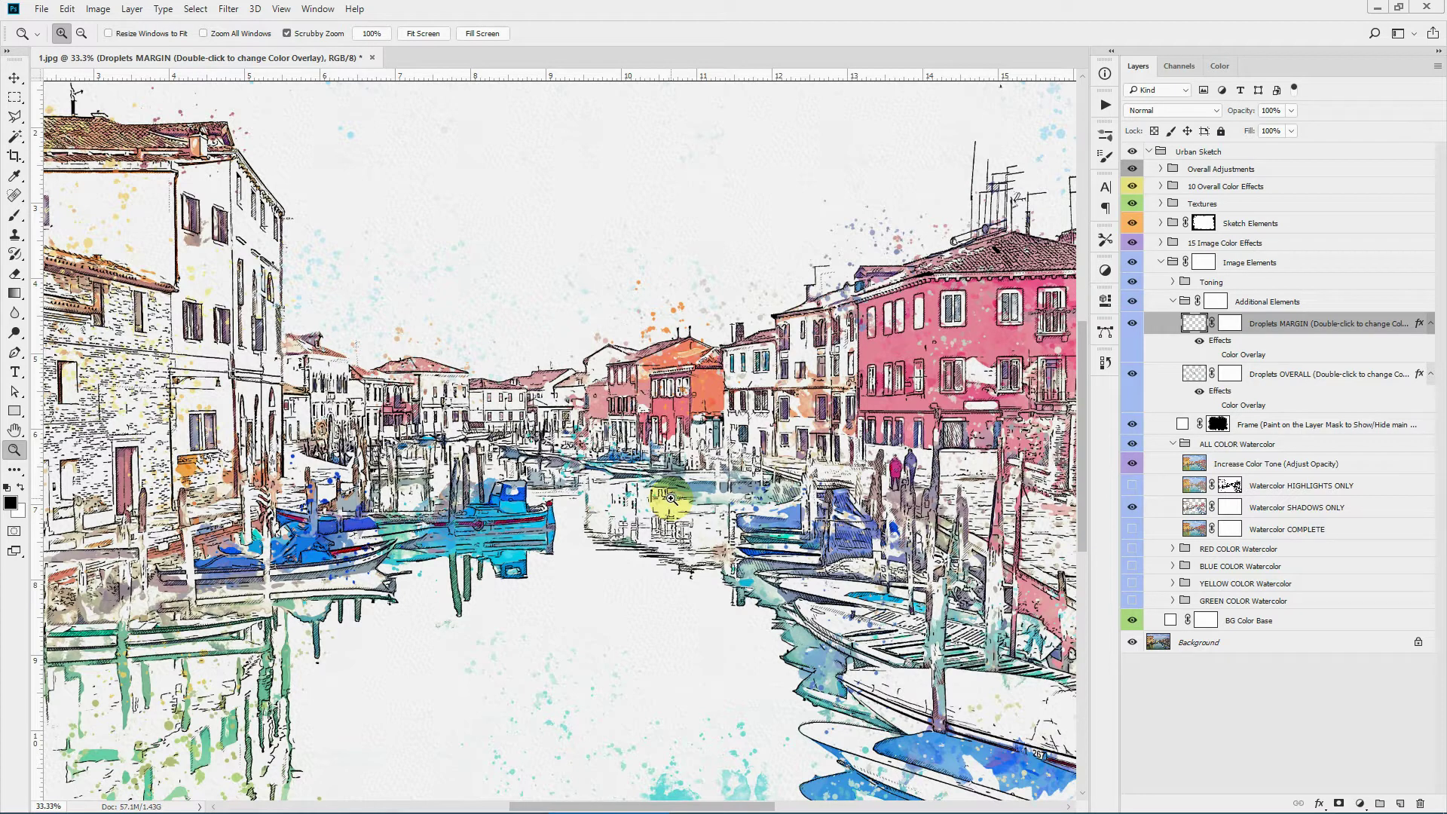
# Step: Show the Watercolor HIGHLIGHTS ONLY and Watercolor COMPLETE layers together with the Watercolor SHADOWS ONLY layer
pyautogui.click(1131, 488)
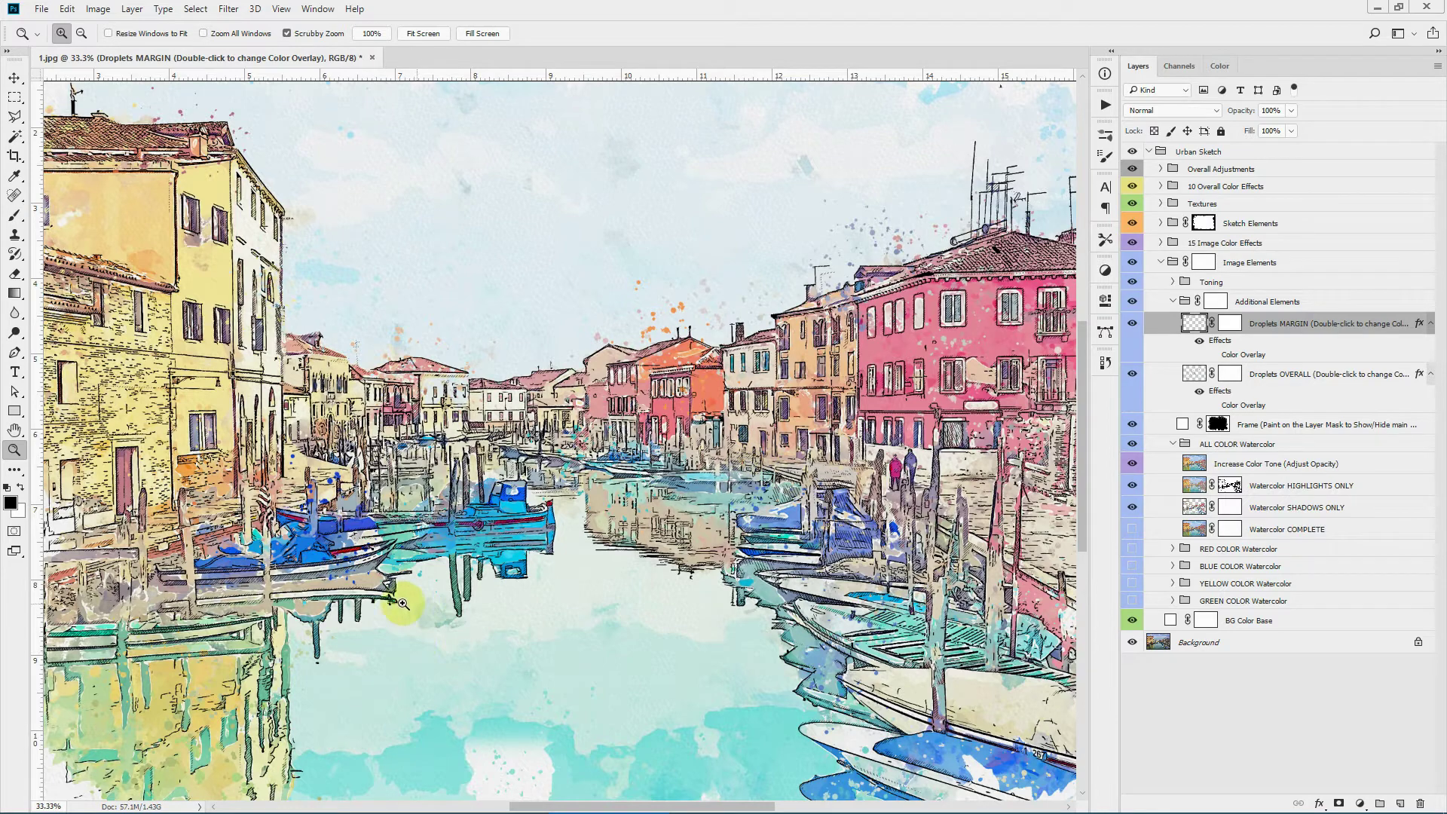
pyautogui.click(299, 625)
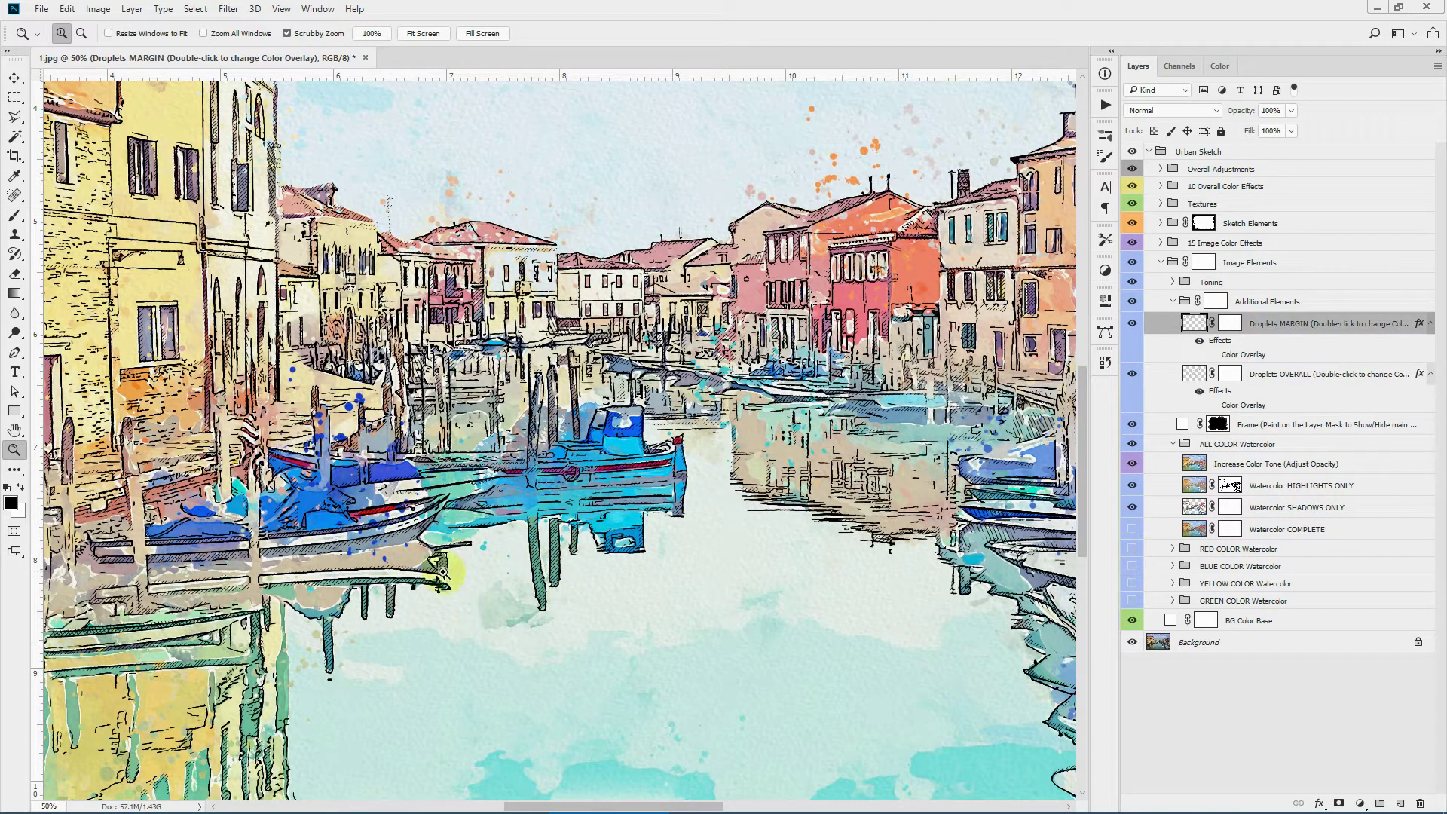
pyautogui.click(1252, 528)
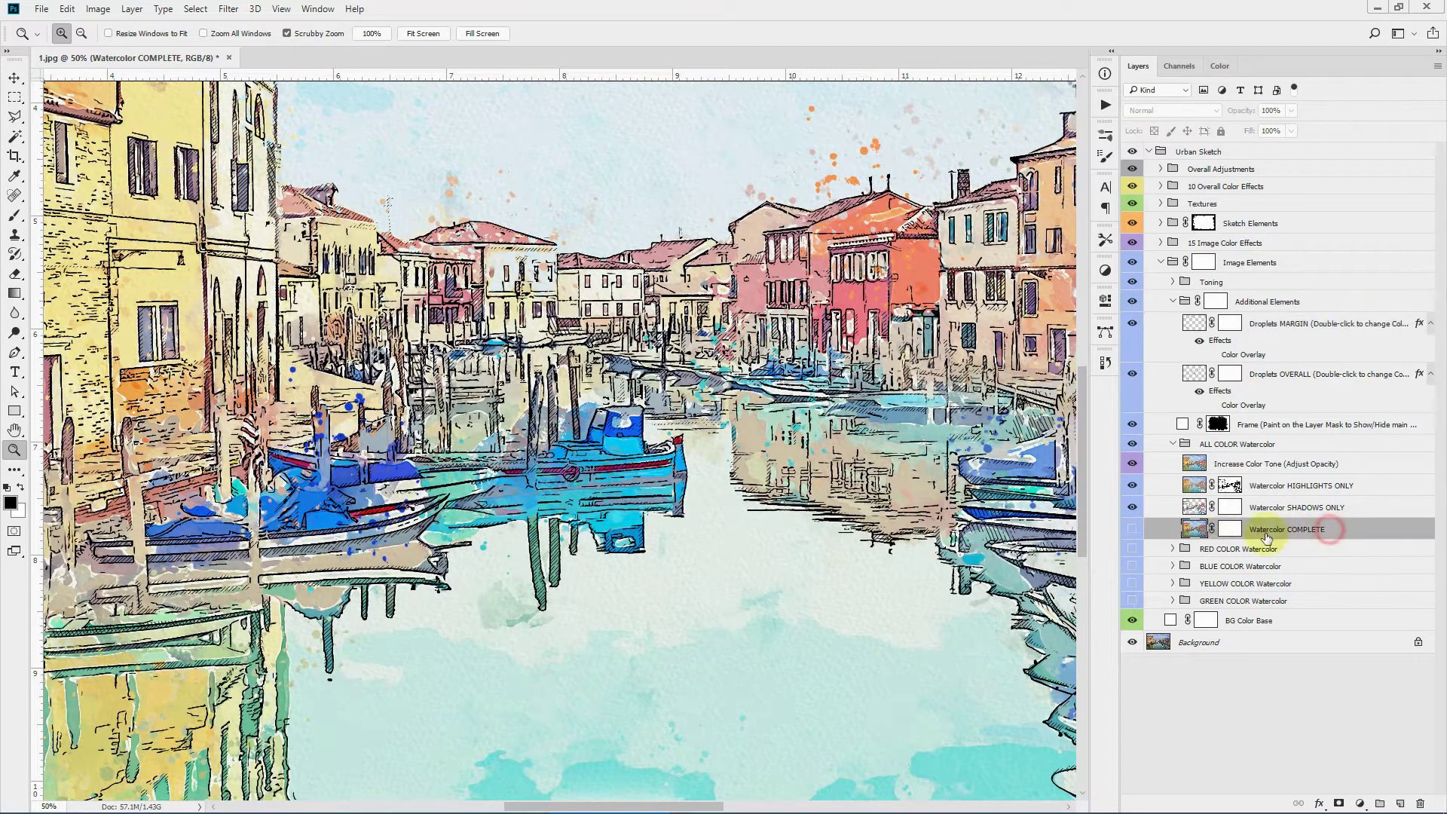
pyautogui.click(1132, 532)
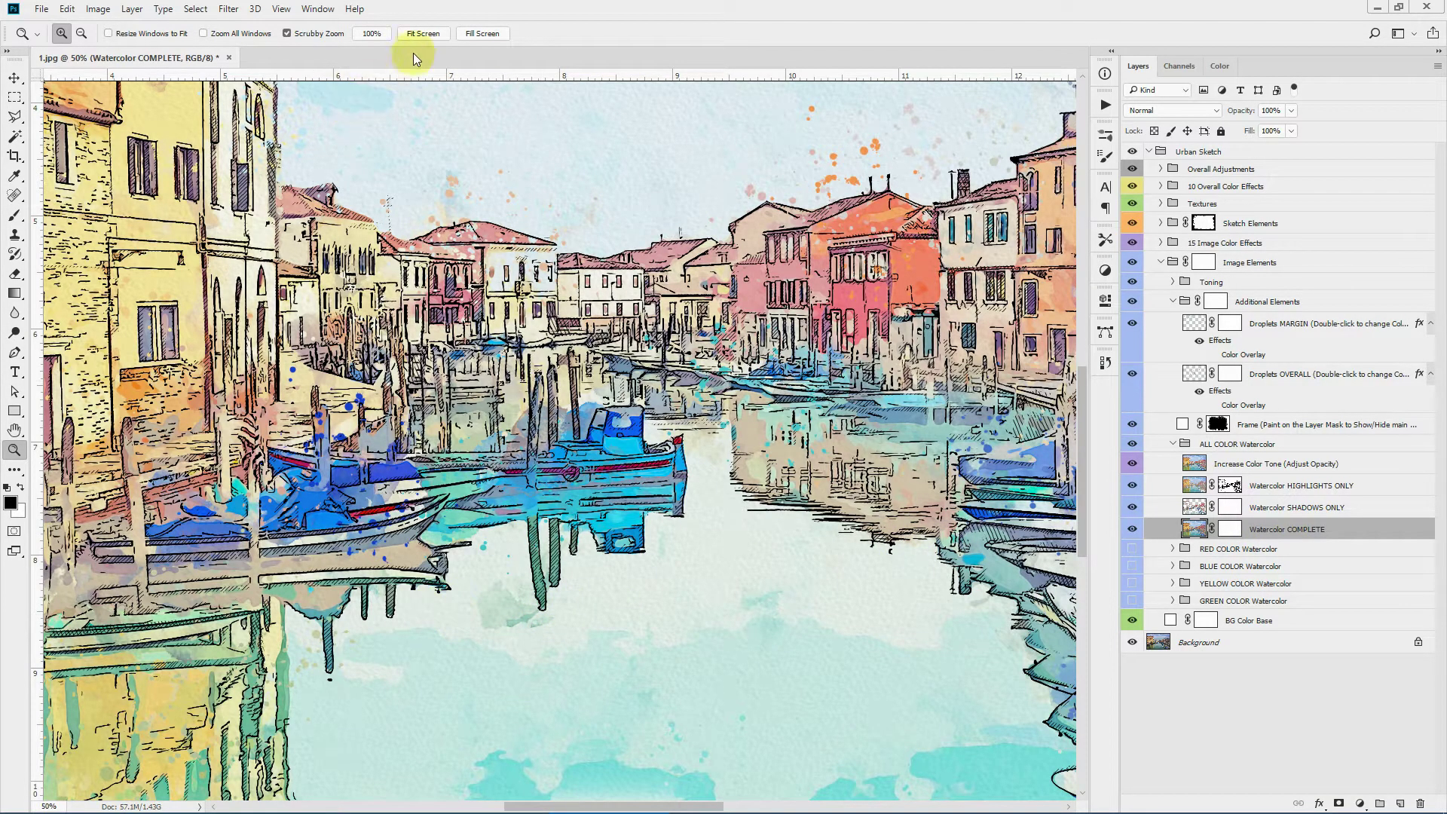
# Step: Brush black onto the Watercolor COMPLETE layer mask over the buildings at the left, the boats at the lower right and the canal's centre
pyautogui.click(421, 33)
pyautogui.click(410, 614)
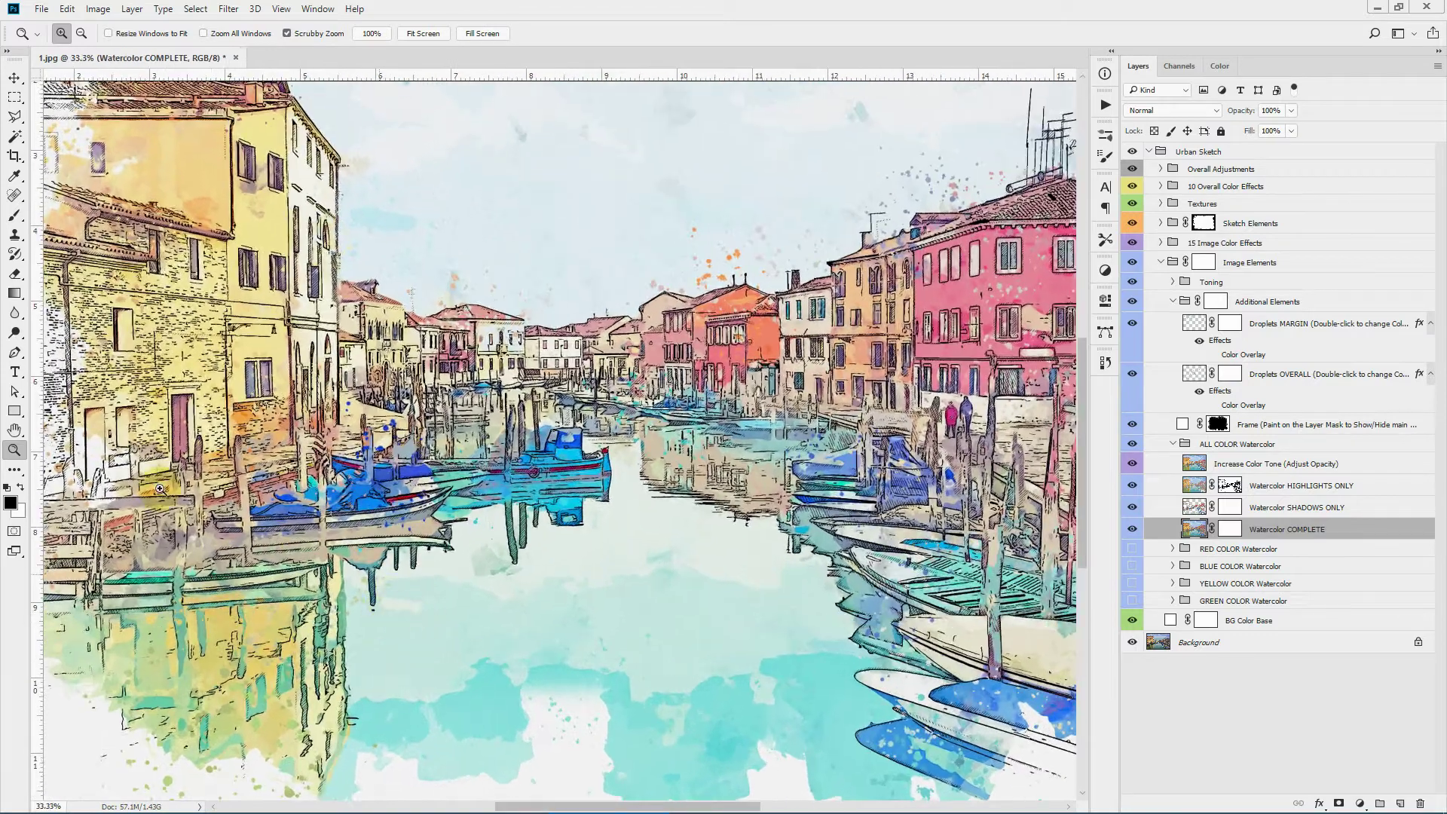
pyautogui.click(15, 216)
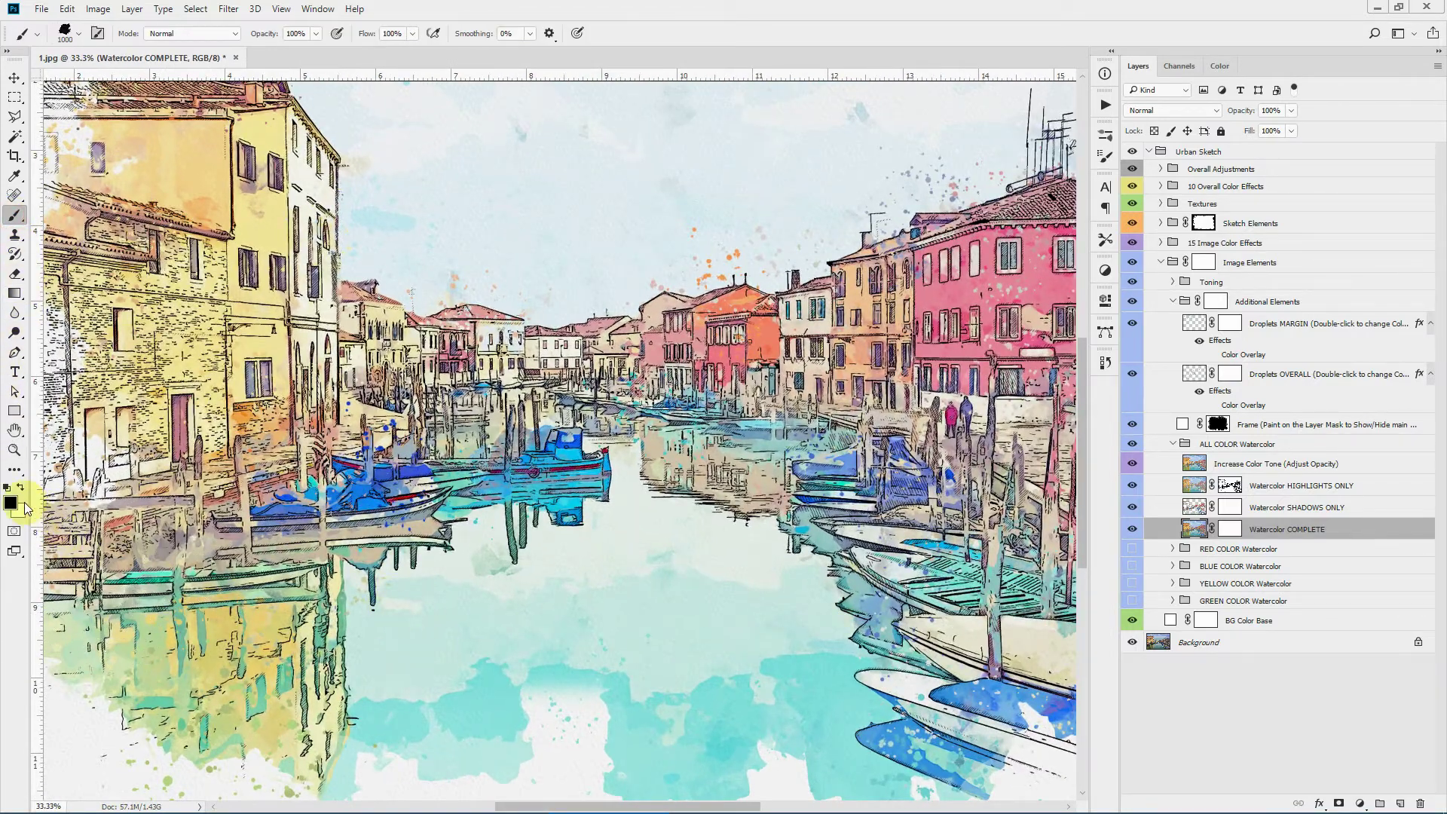
pyautogui.click(1231, 529)
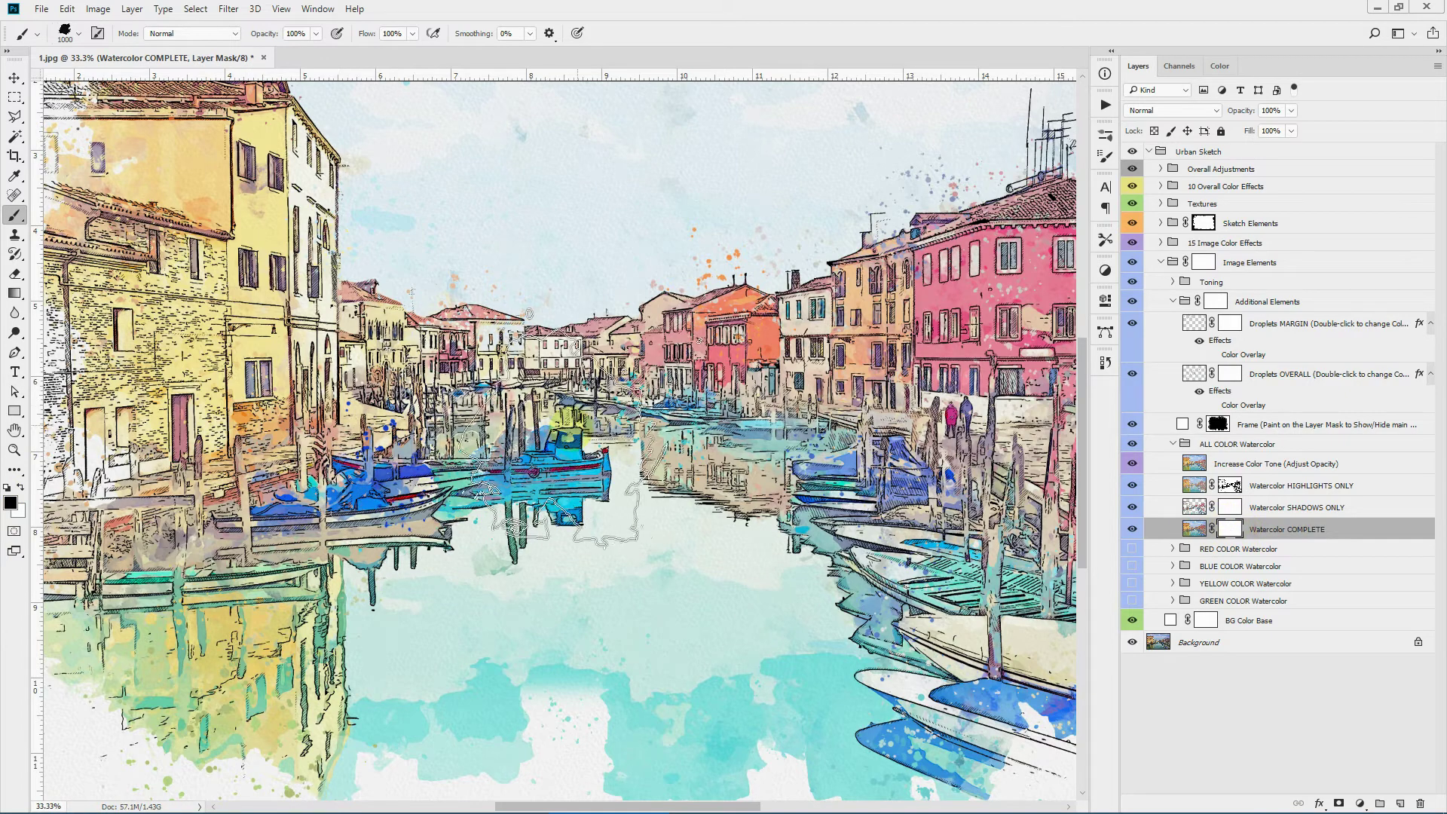
pyautogui.click(67, 9)
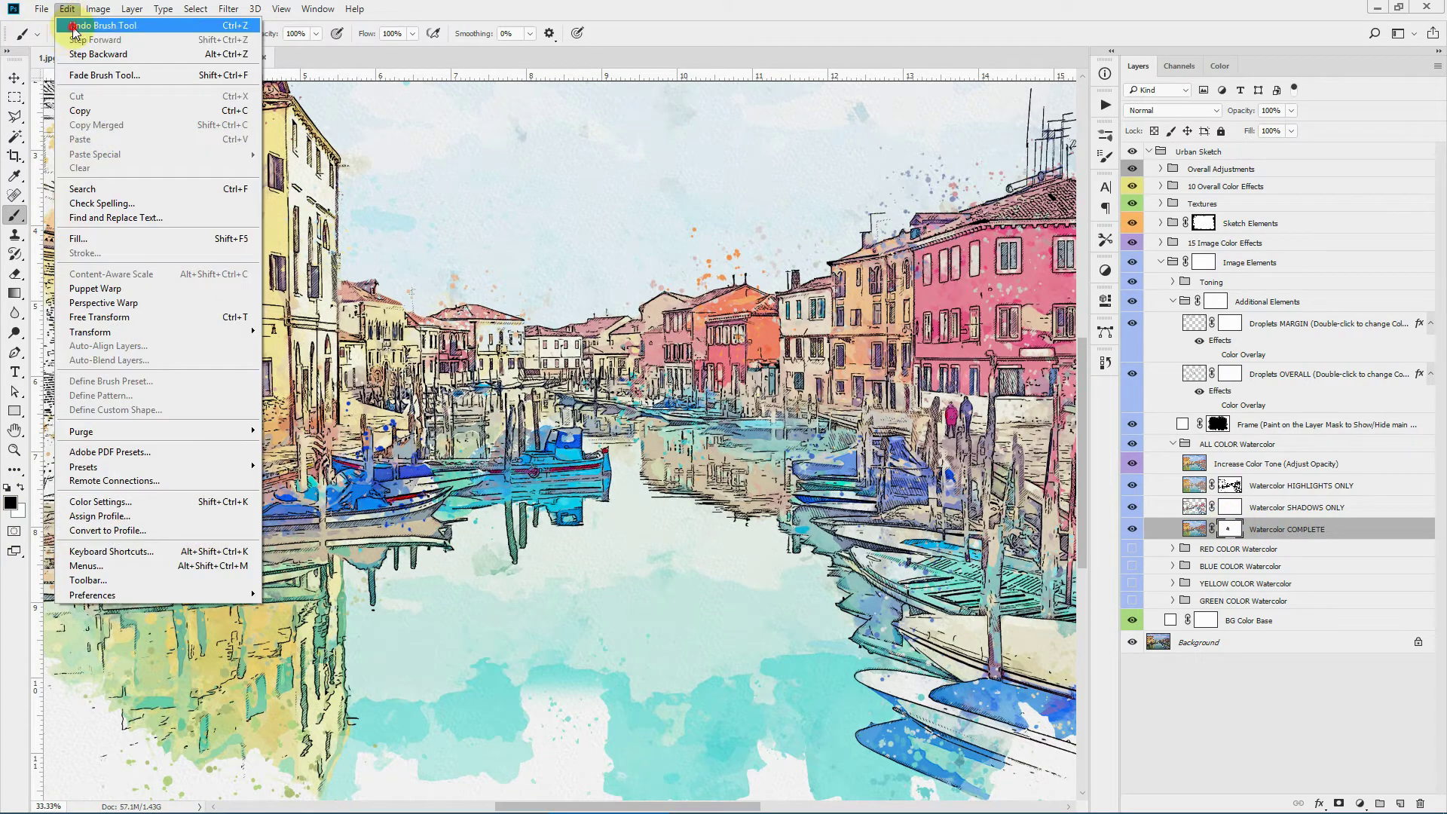
pyautogui.click(90, 21)
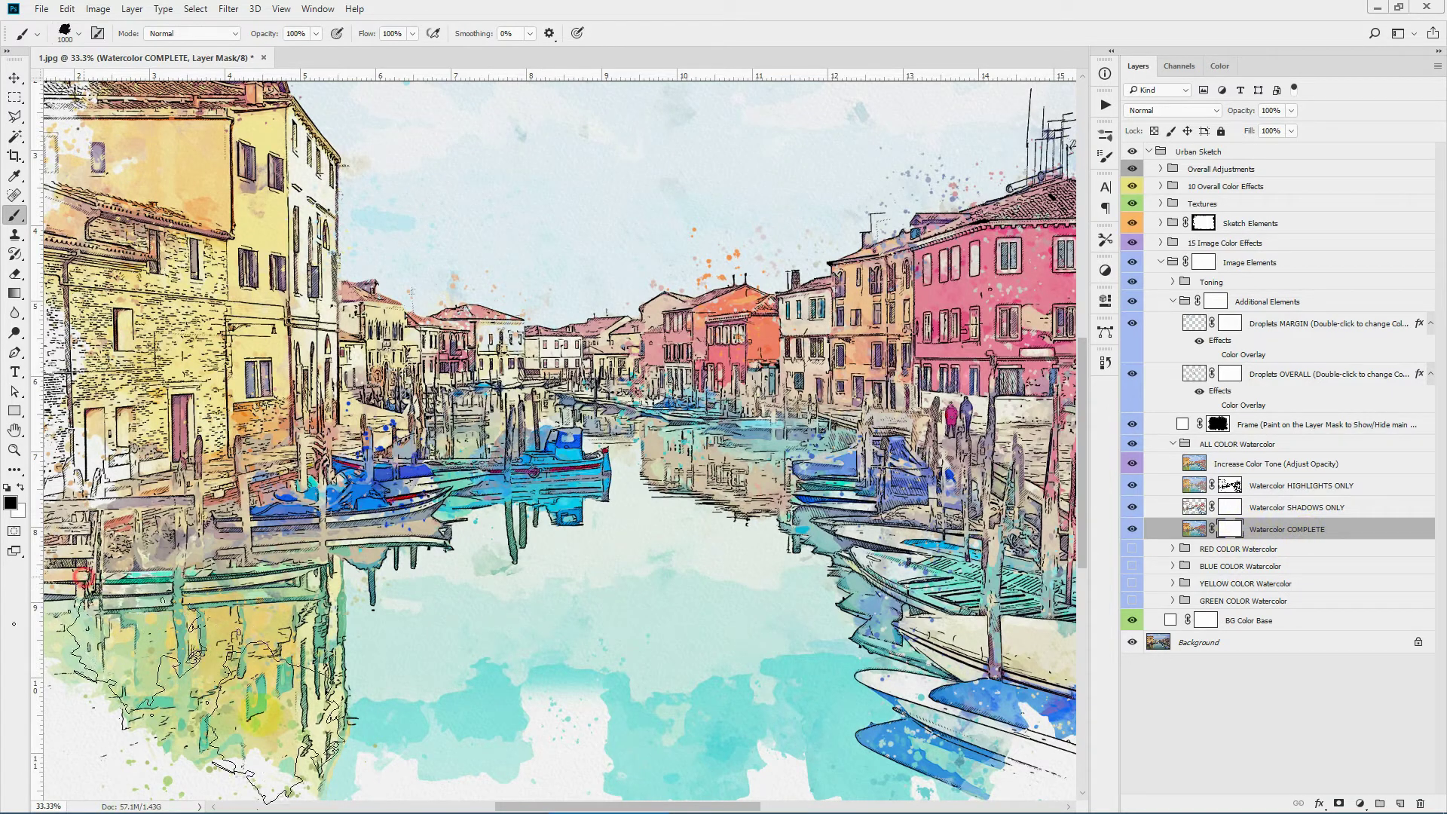
pyautogui.moveTo(301, 728)
pyautogui.mouseDown()
pyautogui.moveTo(158, 346)
pyautogui.moveTo(234, 113)
pyautogui.moveTo(159, 396)
pyautogui.mouseUp()
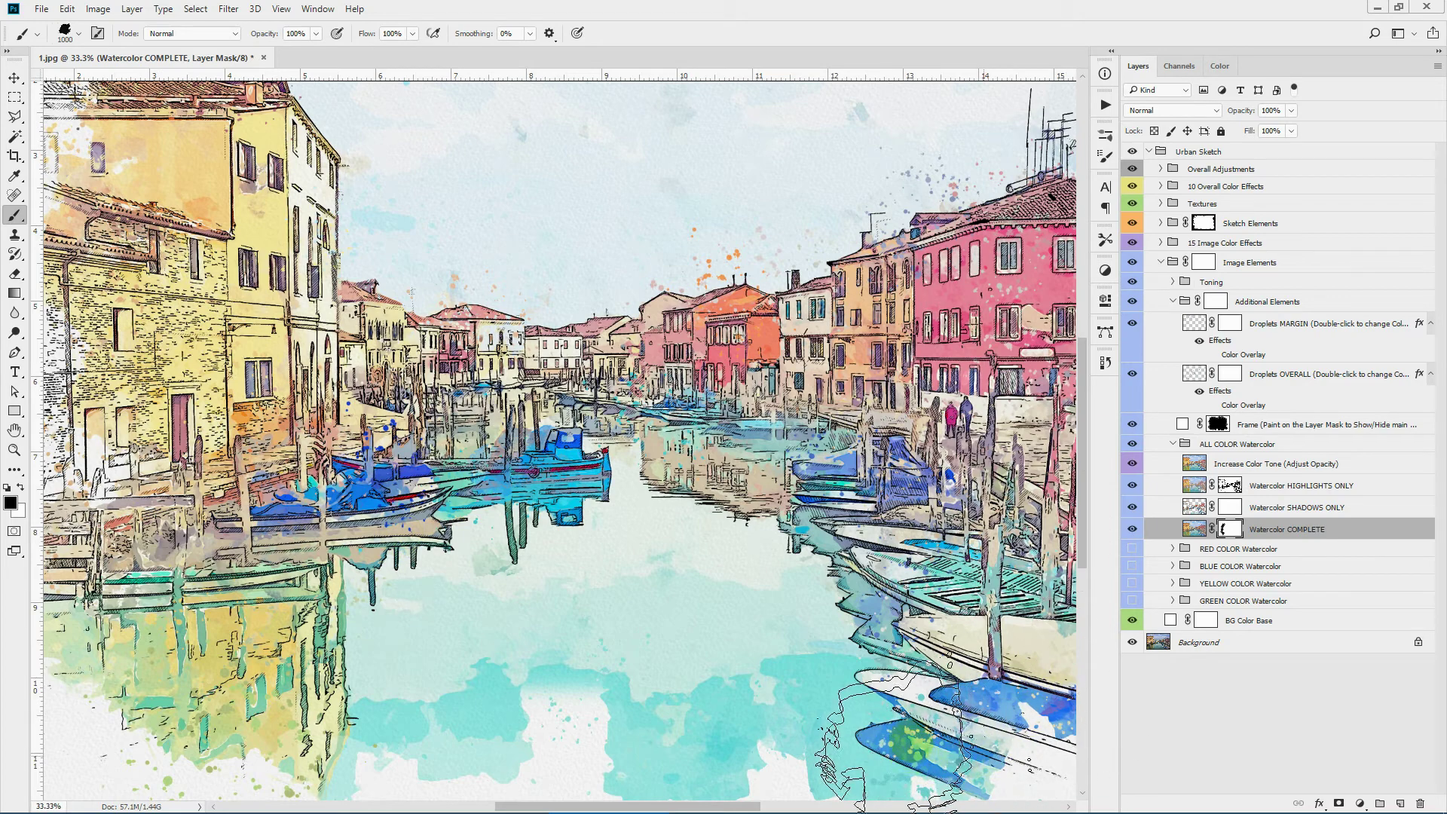
pyautogui.moveTo(1056, 588)
pyautogui.mouseDown()
pyautogui.moveTo(1014, 615)
pyautogui.moveTo(806, 656)
pyautogui.mouseUp()
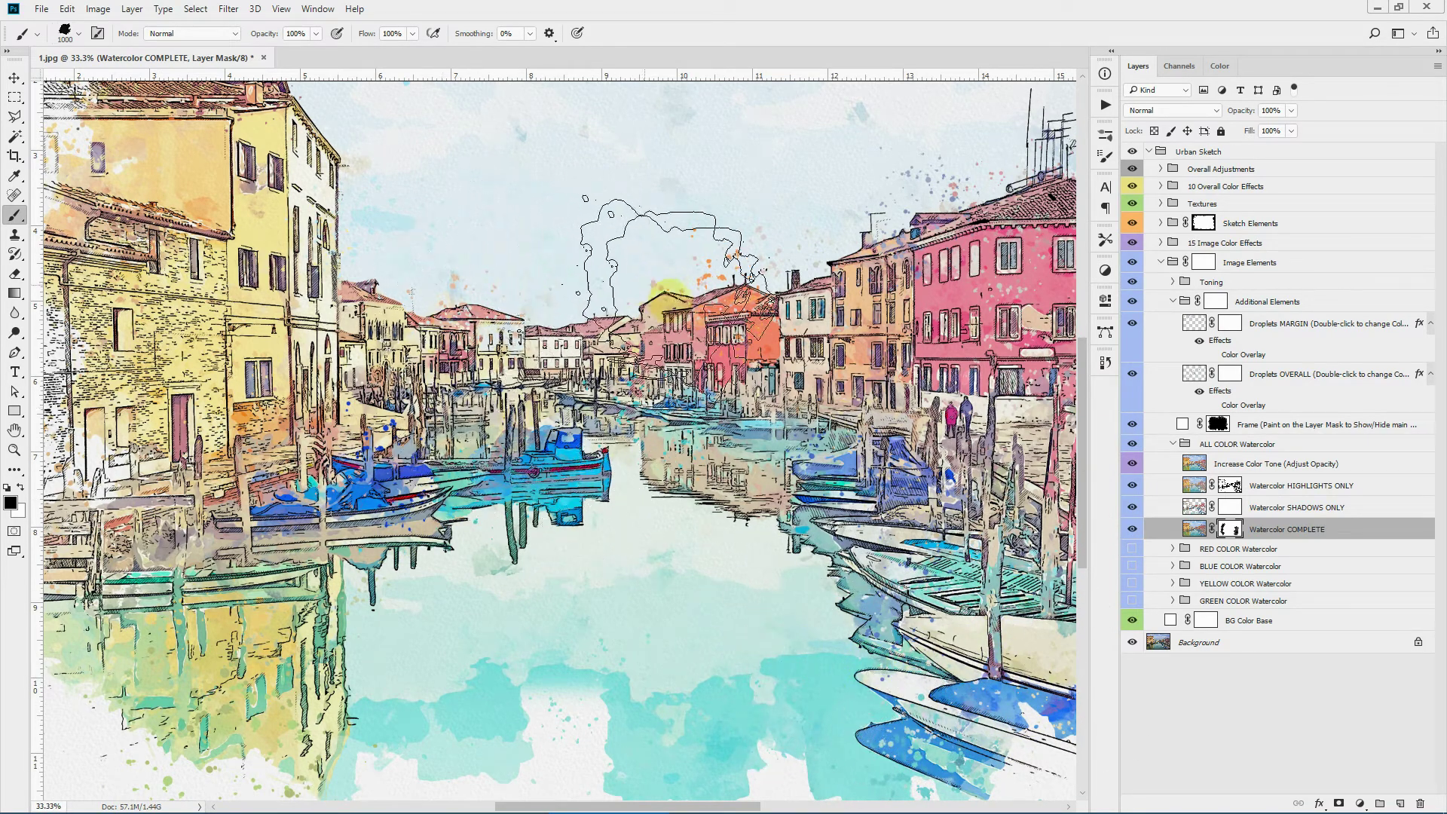
pyautogui.click(625, 460)
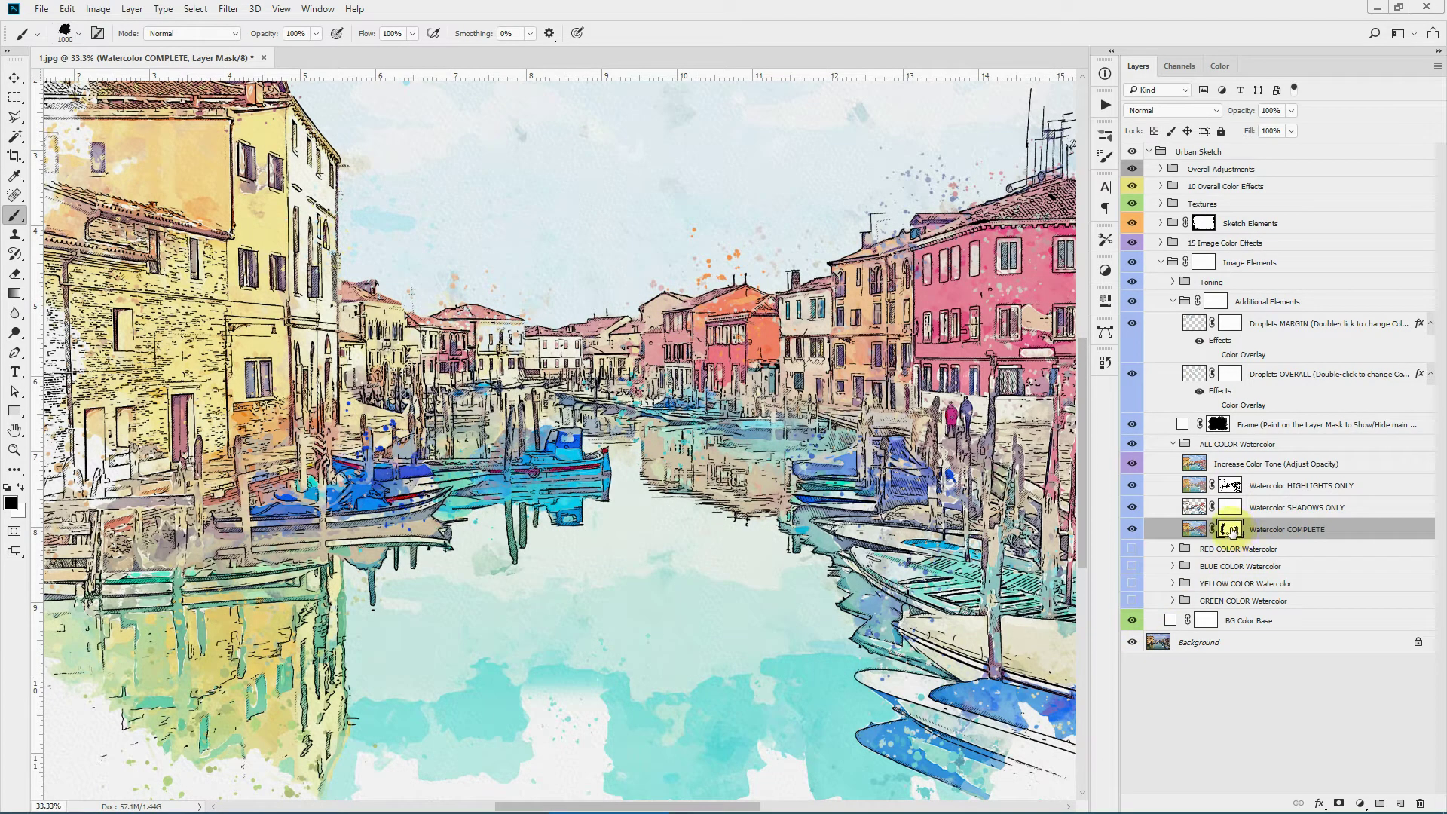
# Step: Disable the Watercolor COMPLETE layer mask while the highlights and shadows layers are hidden, and show both layers again
pyautogui.click(1132, 485)
pyautogui.click(1133, 506)
pyautogui.keyDown('shift'); pyautogui.click(1230, 530); pyautogui.keyUp('shift')
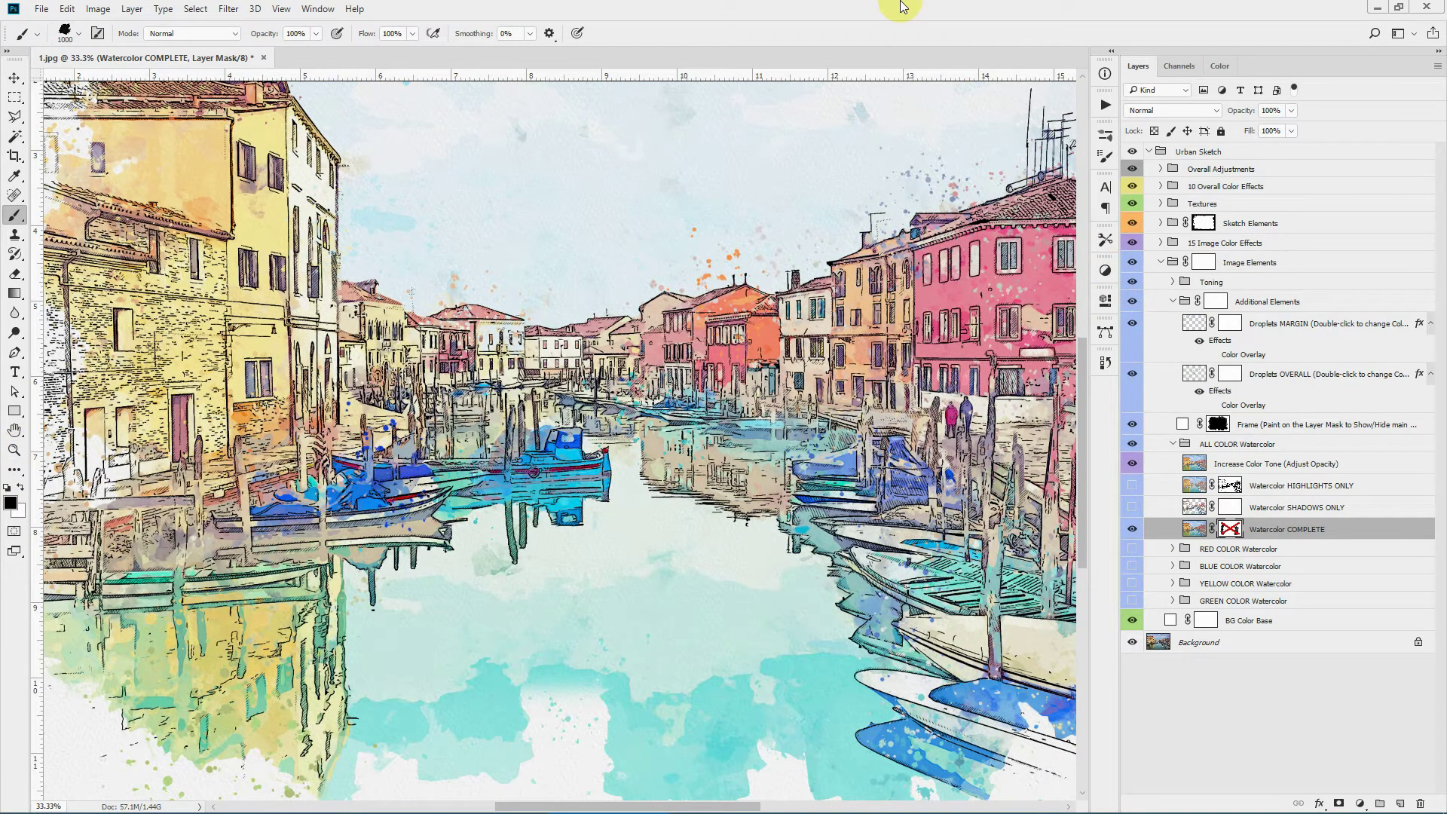
pyautogui.click(1134, 507)
pyautogui.click(1133, 486)
# Step: Try the Increase Color Tone layer of the ALL COLOR Watercolor group at 100% opacity and return it to 0%
pyautogui.click(1244, 464)
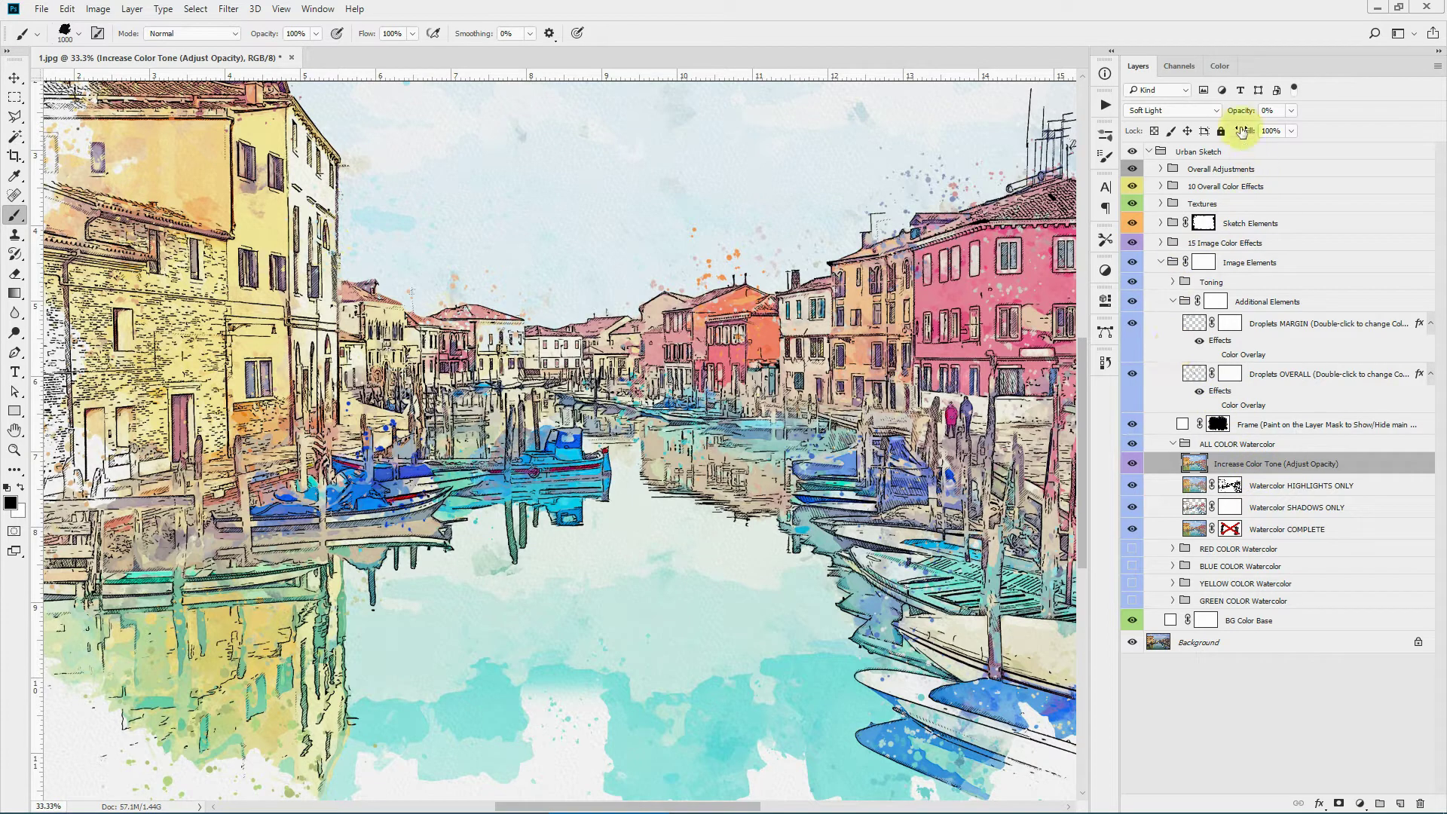
pyautogui.moveTo(1240, 113)
pyautogui.mouseDown()
pyautogui.moveTo(1339, 118)
pyautogui.moveTo(1225, 121)
pyautogui.mouseUp()
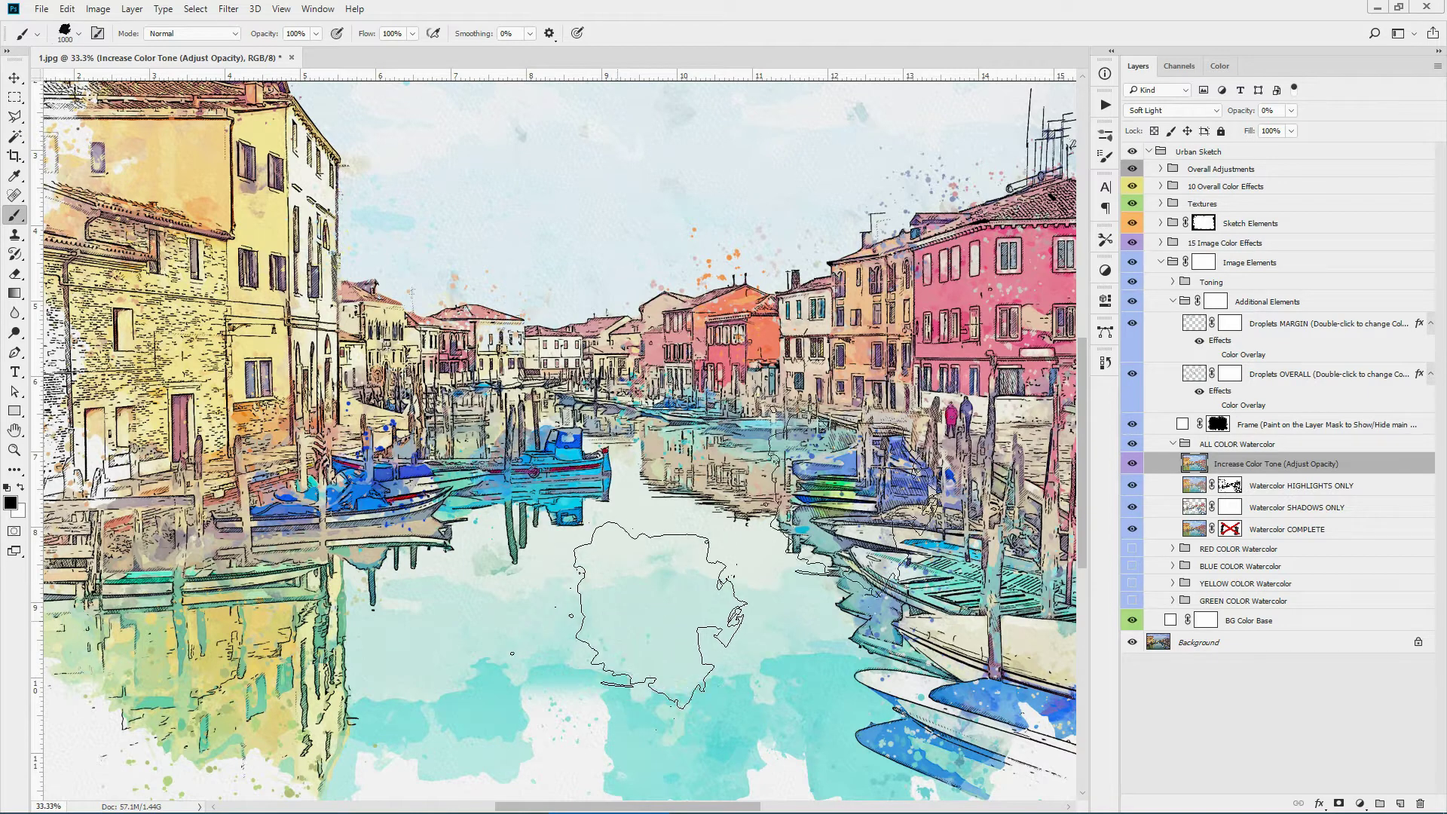
pyautogui.click(1237, 110)
pyautogui.moveTo(1260, 111); pyautogui.dragTo(1333, 112)
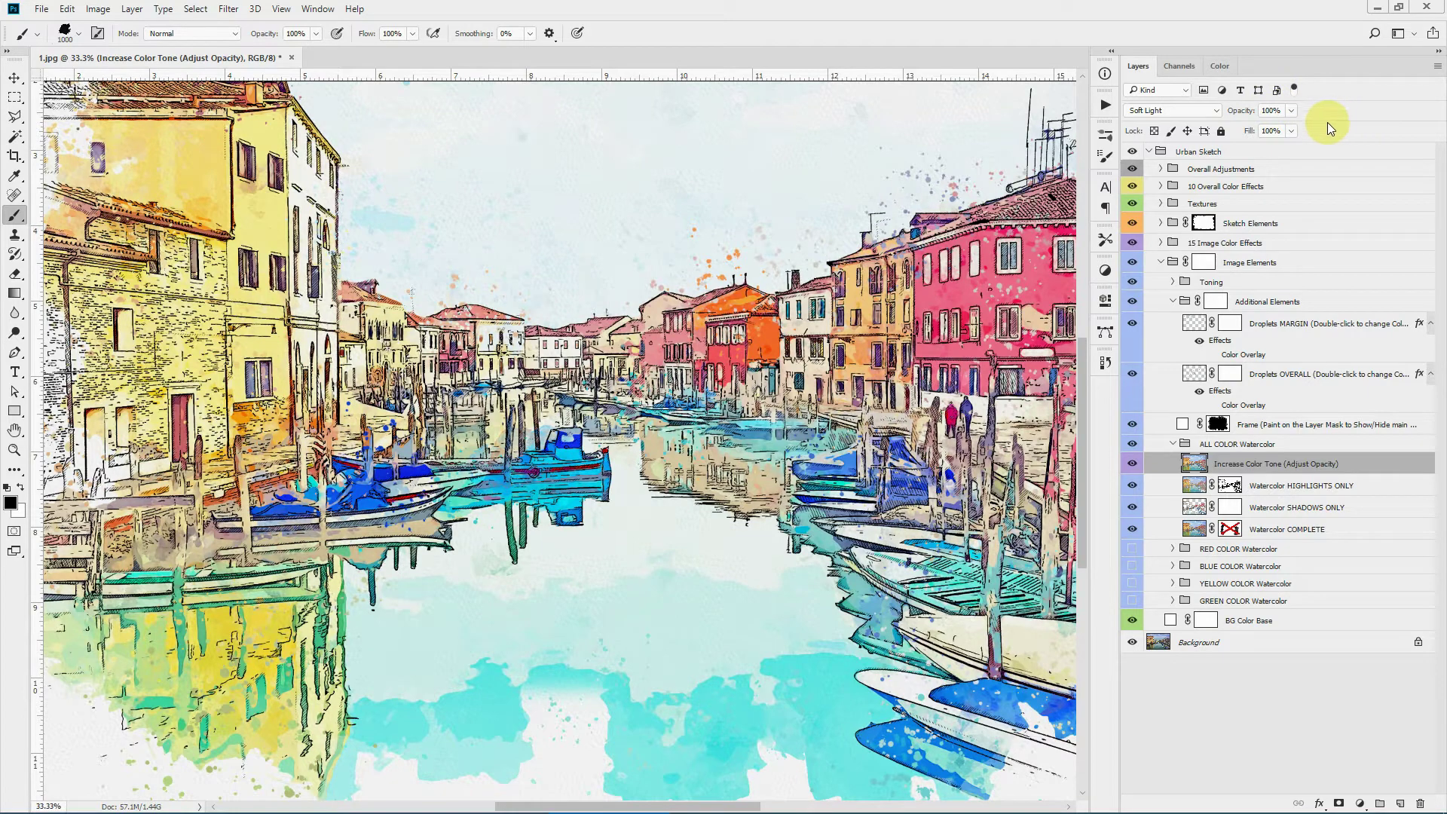
pyautogui.moveTo(1244, 112); pyautogui.dragTo(1131, 112)
# Step: Show the expanded RED COLOR Watercolor group in place of ALL COLOR and try the opacity of its Increase Red Color Tone layer
pyautogui.click(1132, 444)
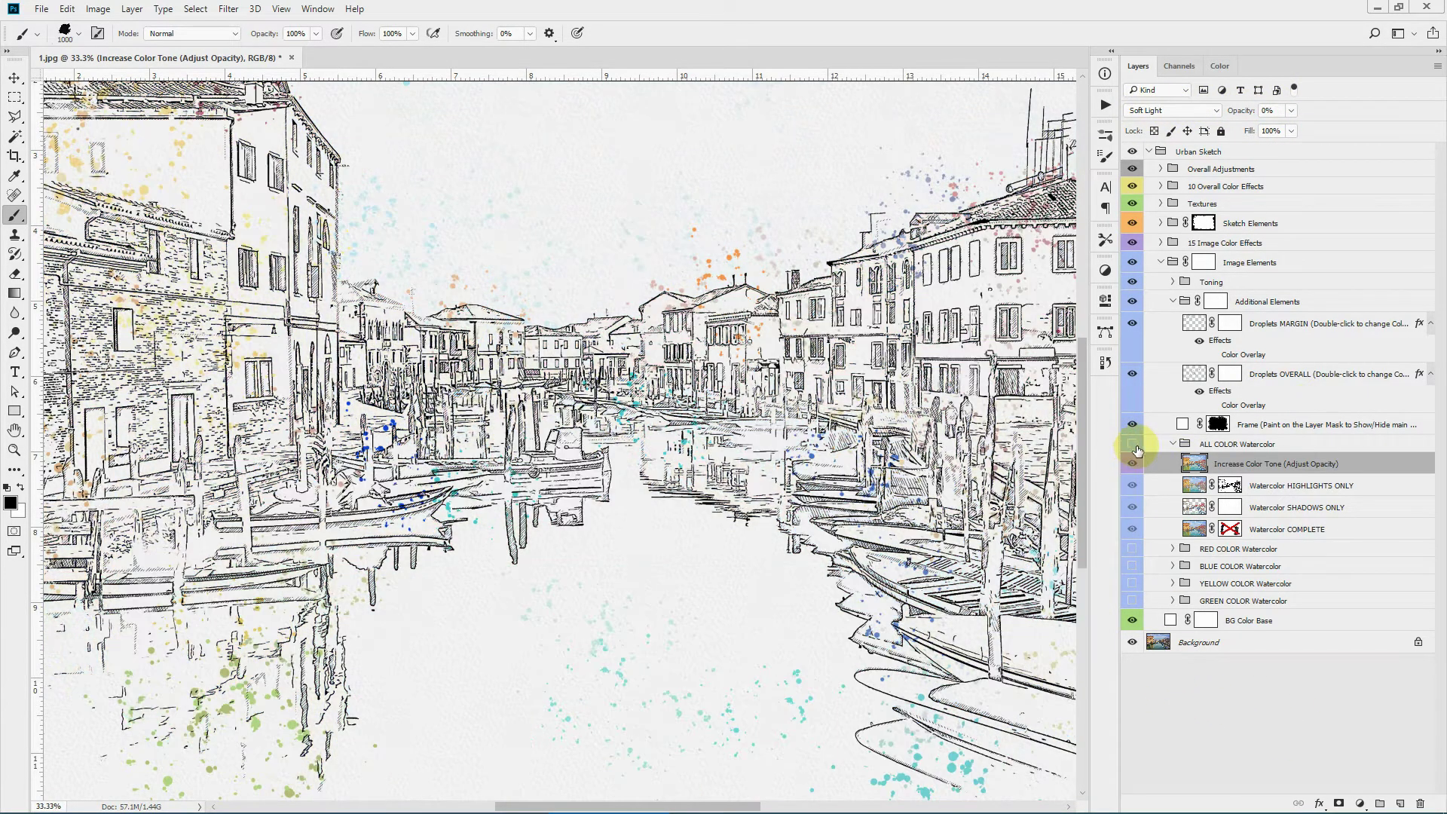
pyautogui.click(1173, 549)
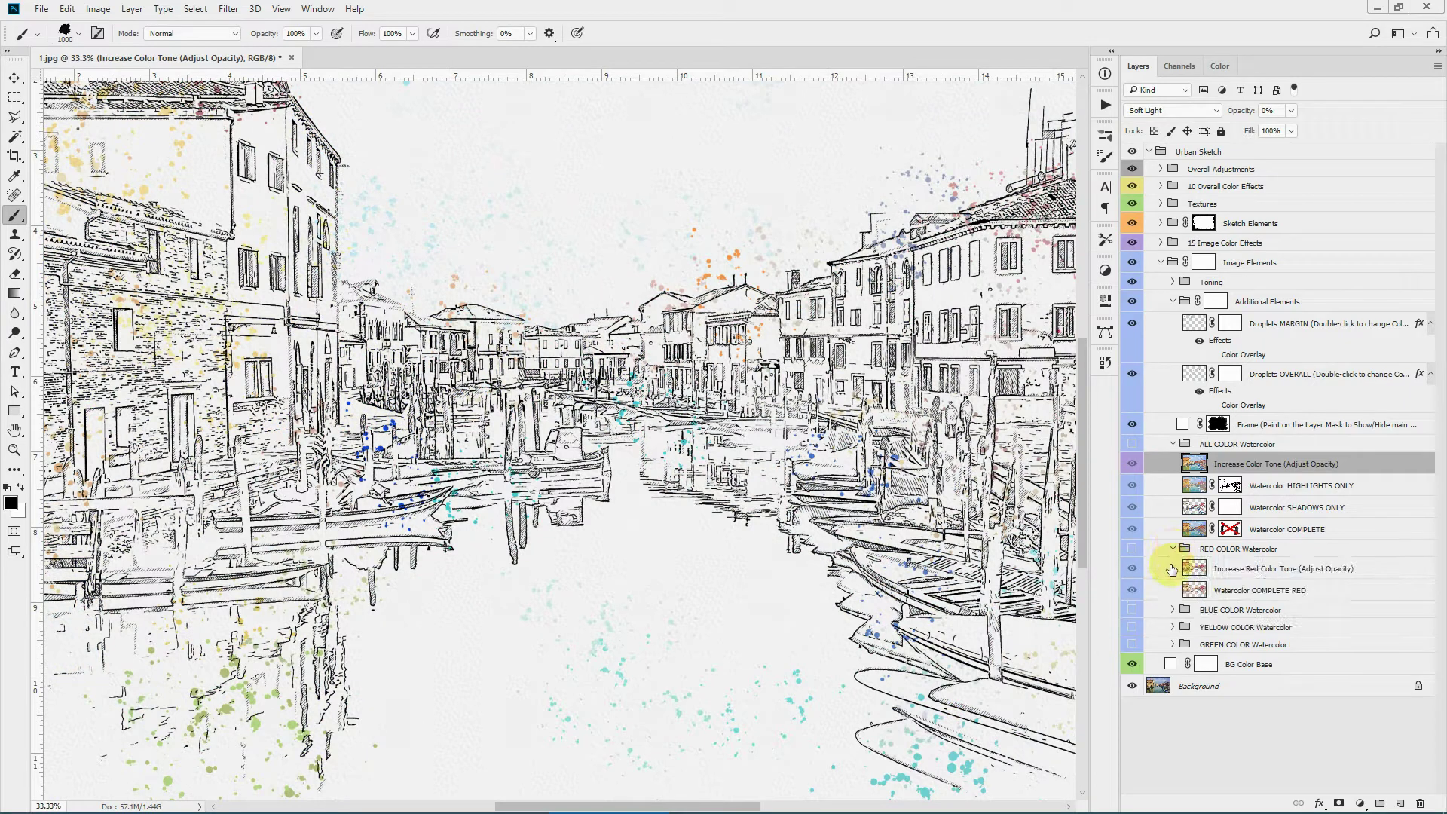
pyautogui.click(1133, 549)
pyautogui.click(1271, 595)
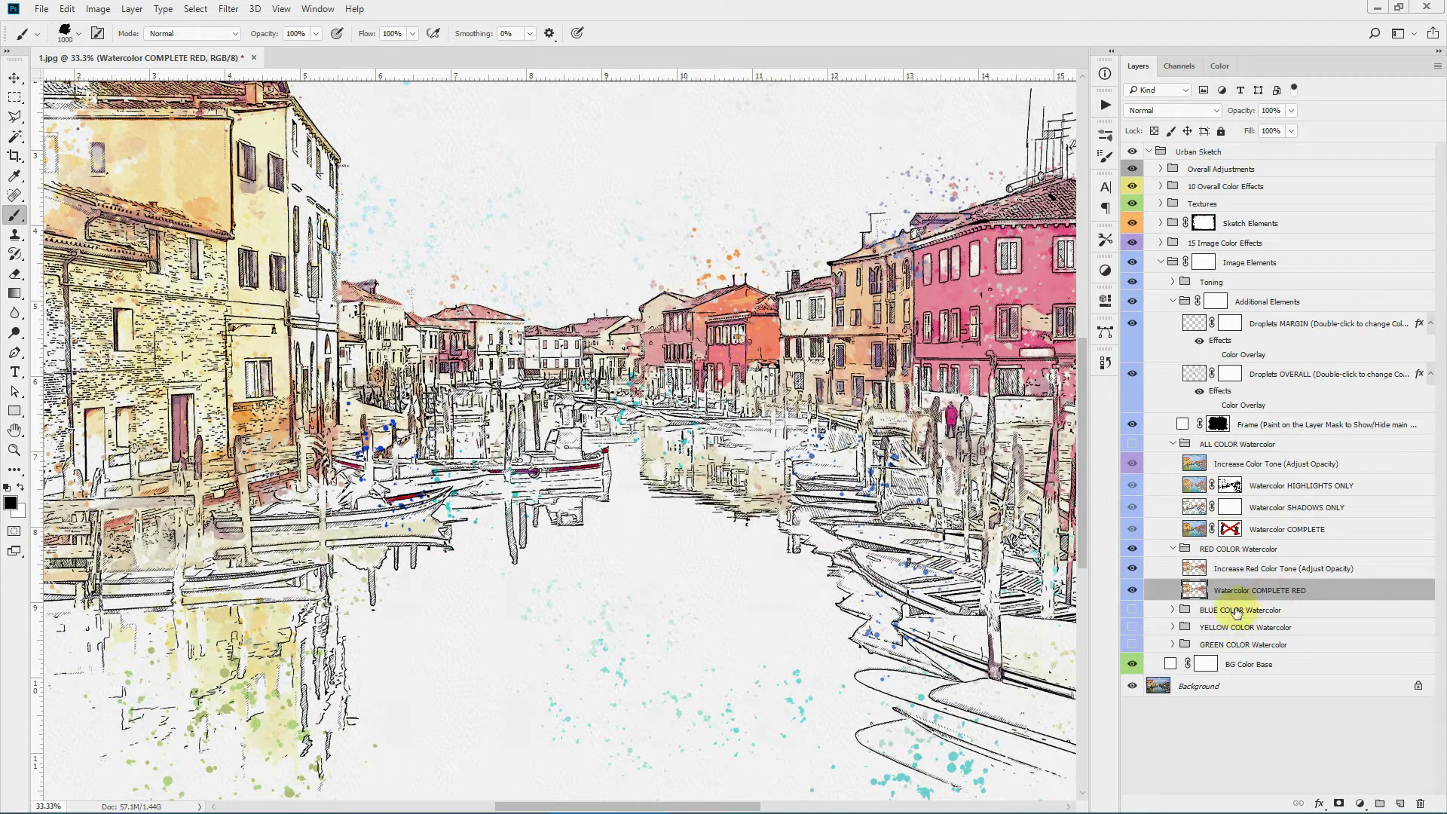
pyautogui.click(1252, 574)
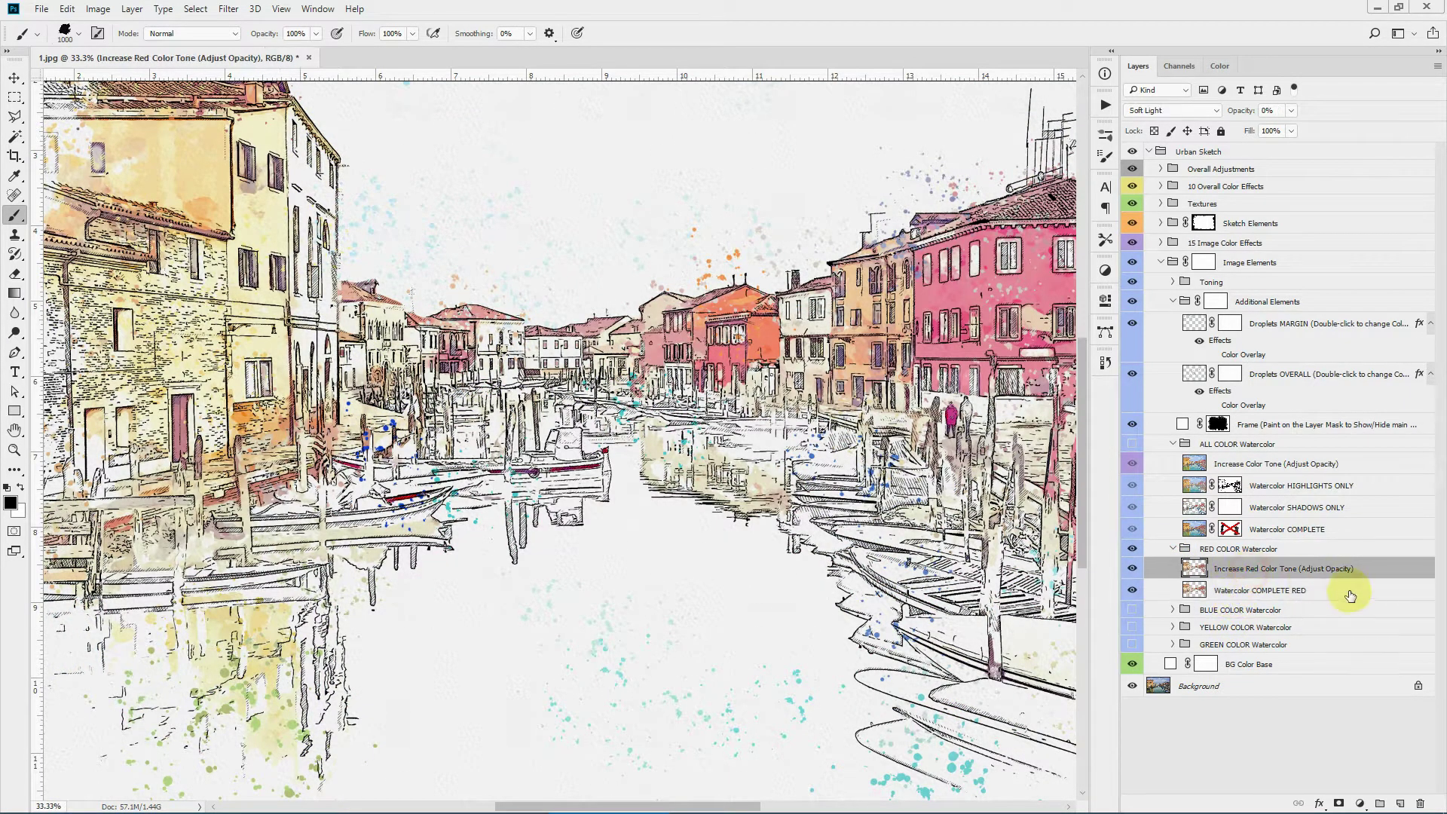
pyautogui.moveTo(1242, 117); pyautogui.dragTo(1165, 102)
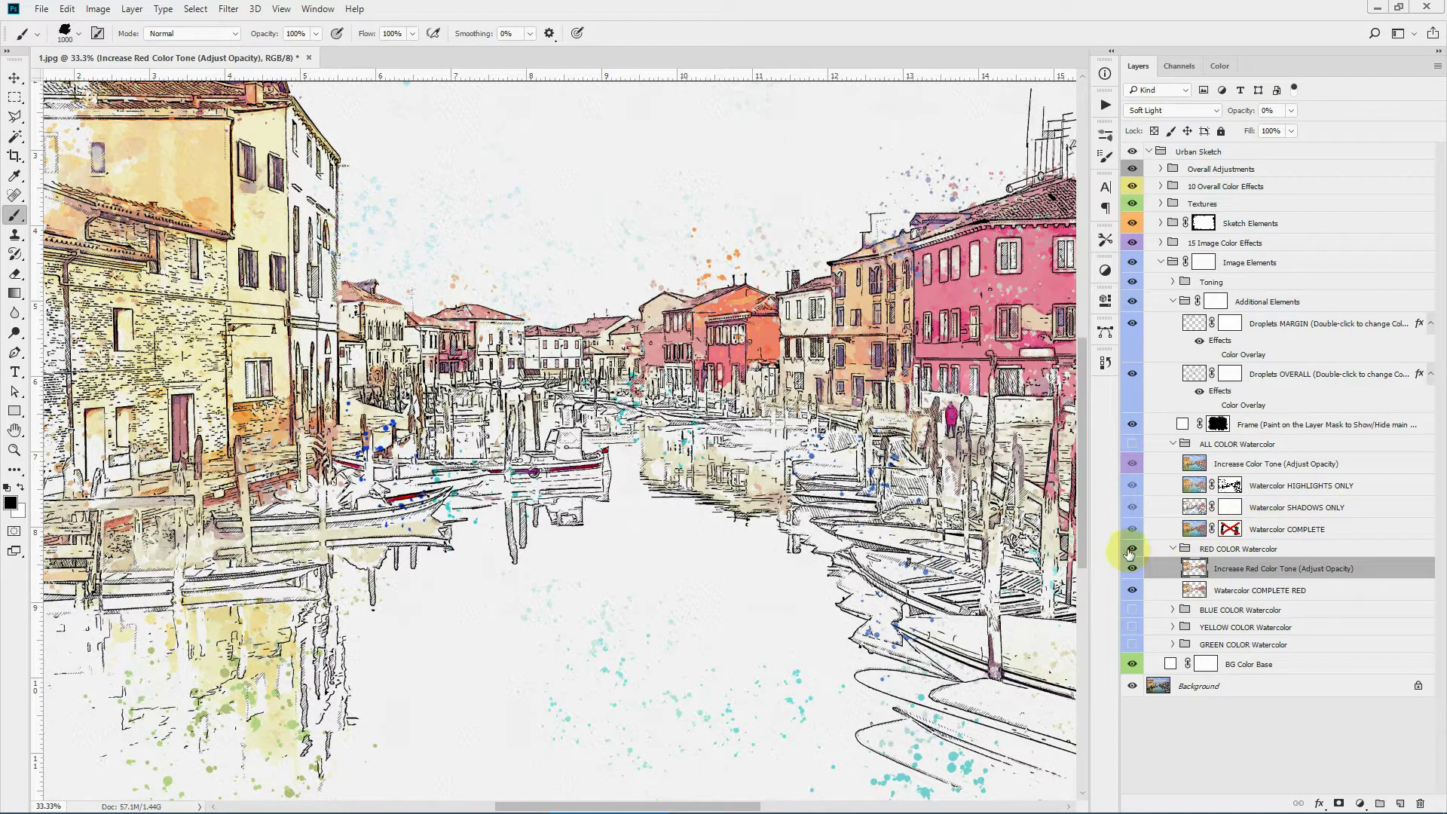
# Step: Hide and collapse the RED COLOR Watercolor group and show the ALL COLOR Watercolor group again
pyautogui.click(1132, 549)
pyautogui.click(1173, 549)
pyautogui.click(1133, 445)
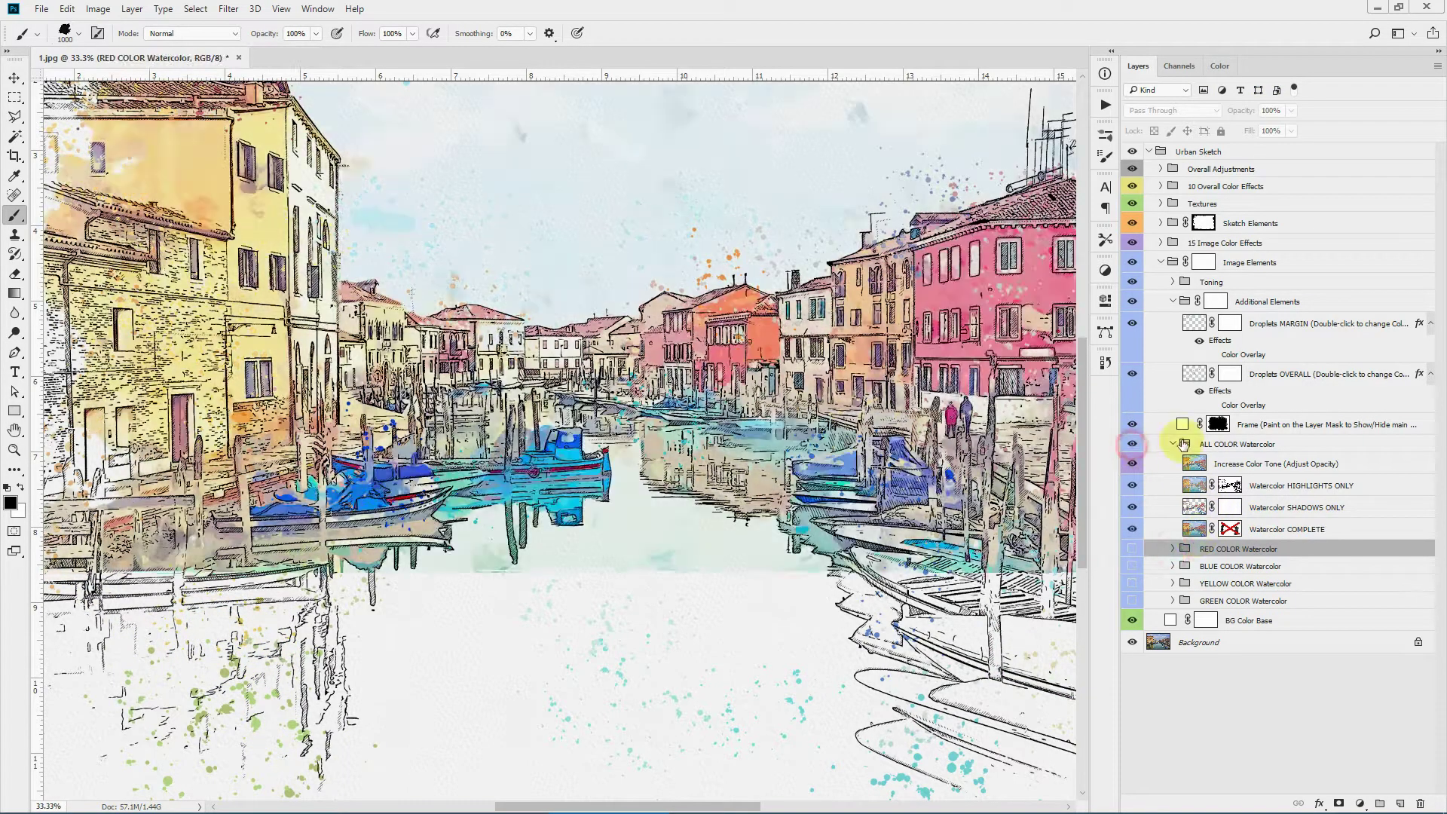
# Step: Select the Frame layer, and select and collapse the Additional Elements group
pyautogui.click(1302, 422)
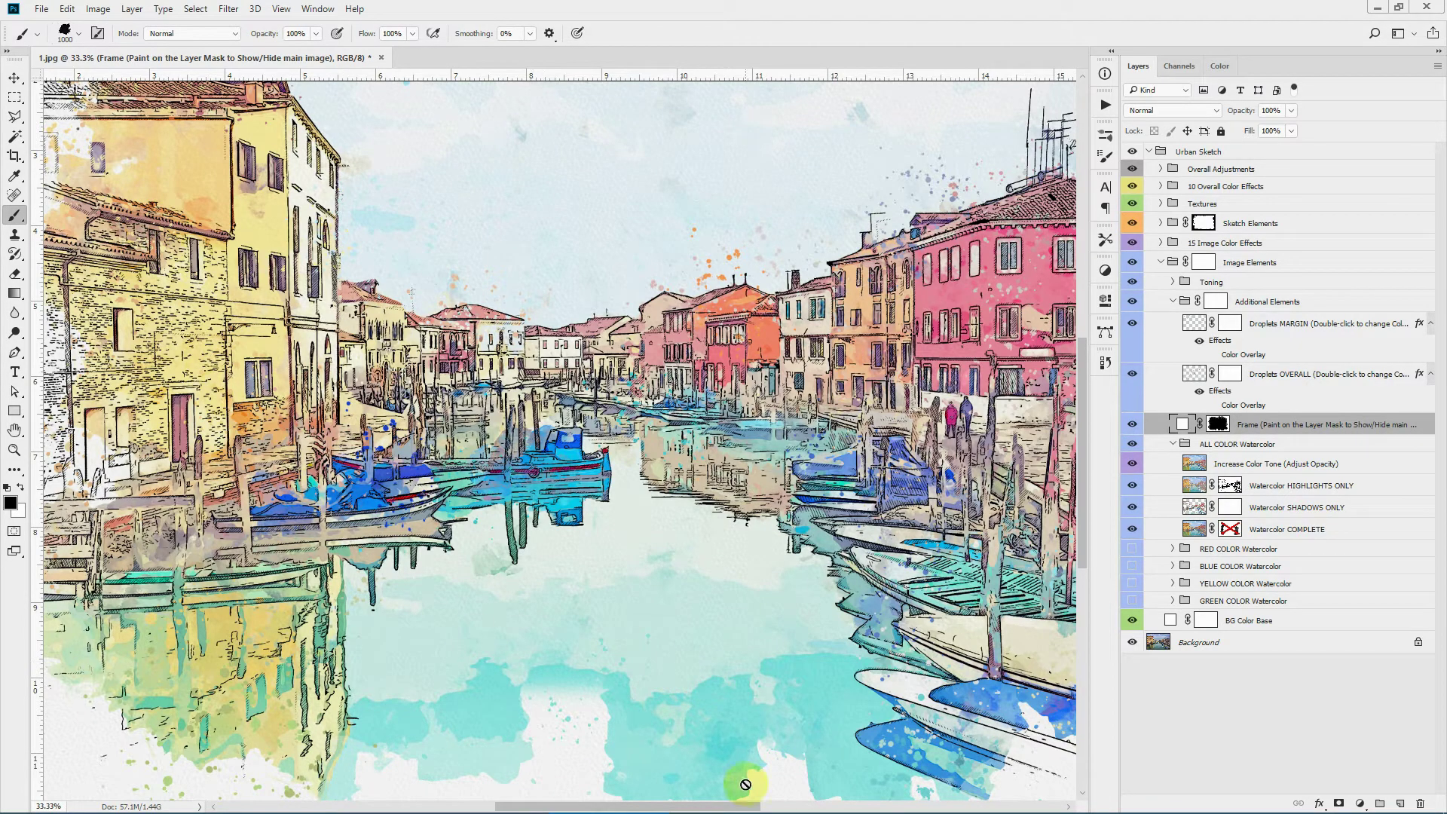
pyautogui.moveTo(736, 806)
pyautogui.mouseDown()
pyautogui.moveTo(695, 807)
pyautogui.moveTo(741, 805)
pyautogui.mouseUp()
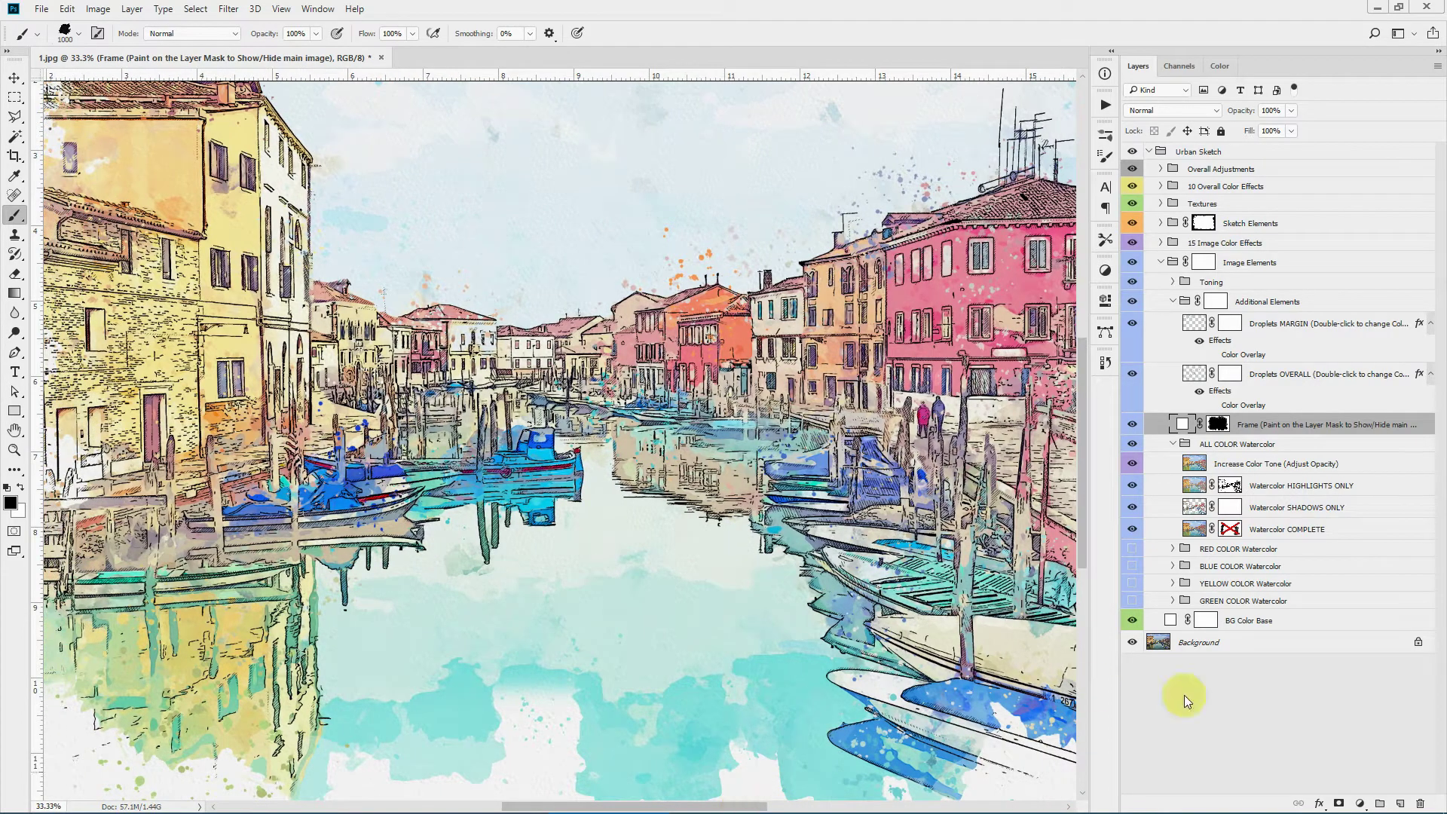
pyautogui.click(1272, 303)
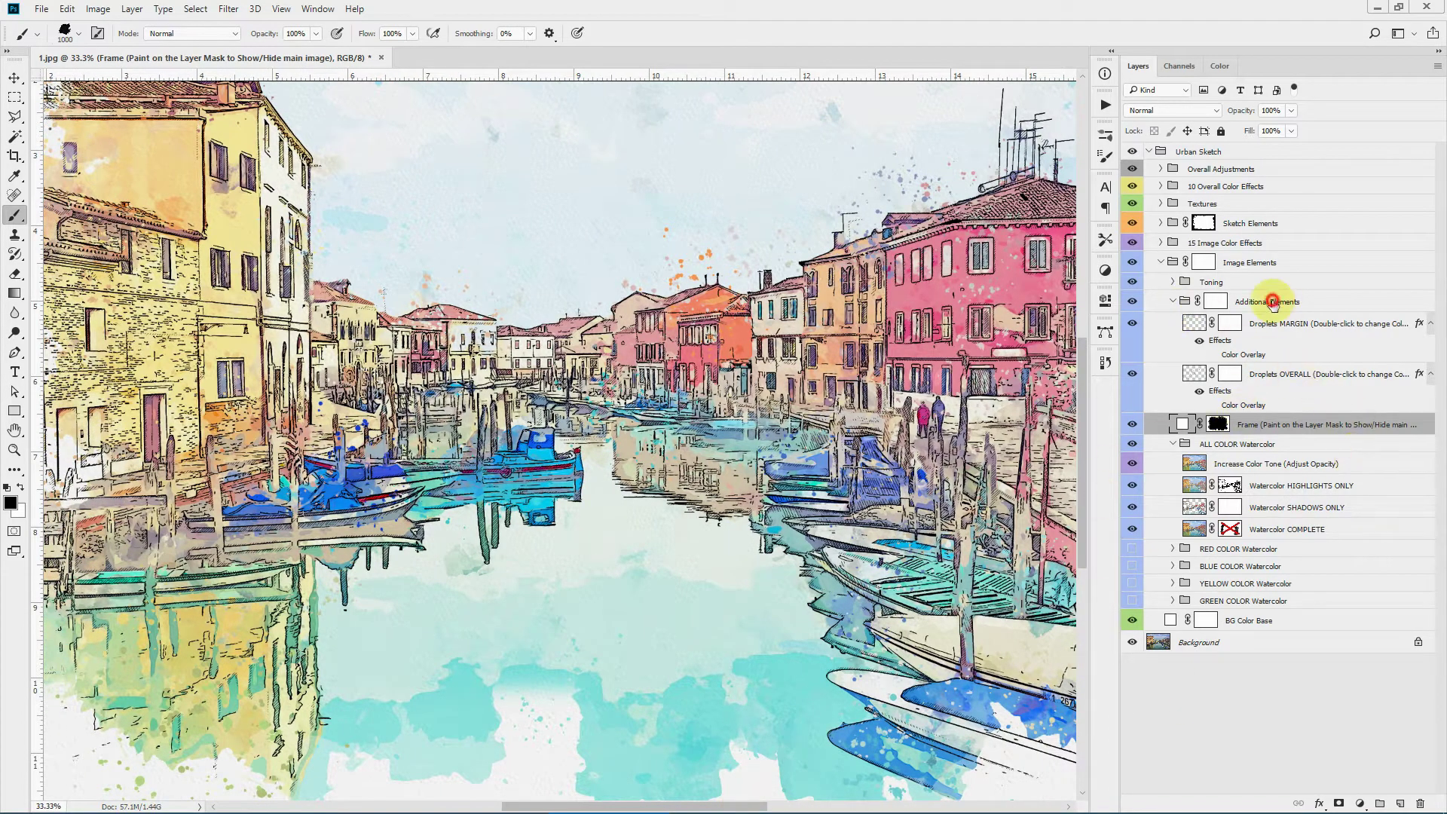
pyautogui.click(1173, 301)
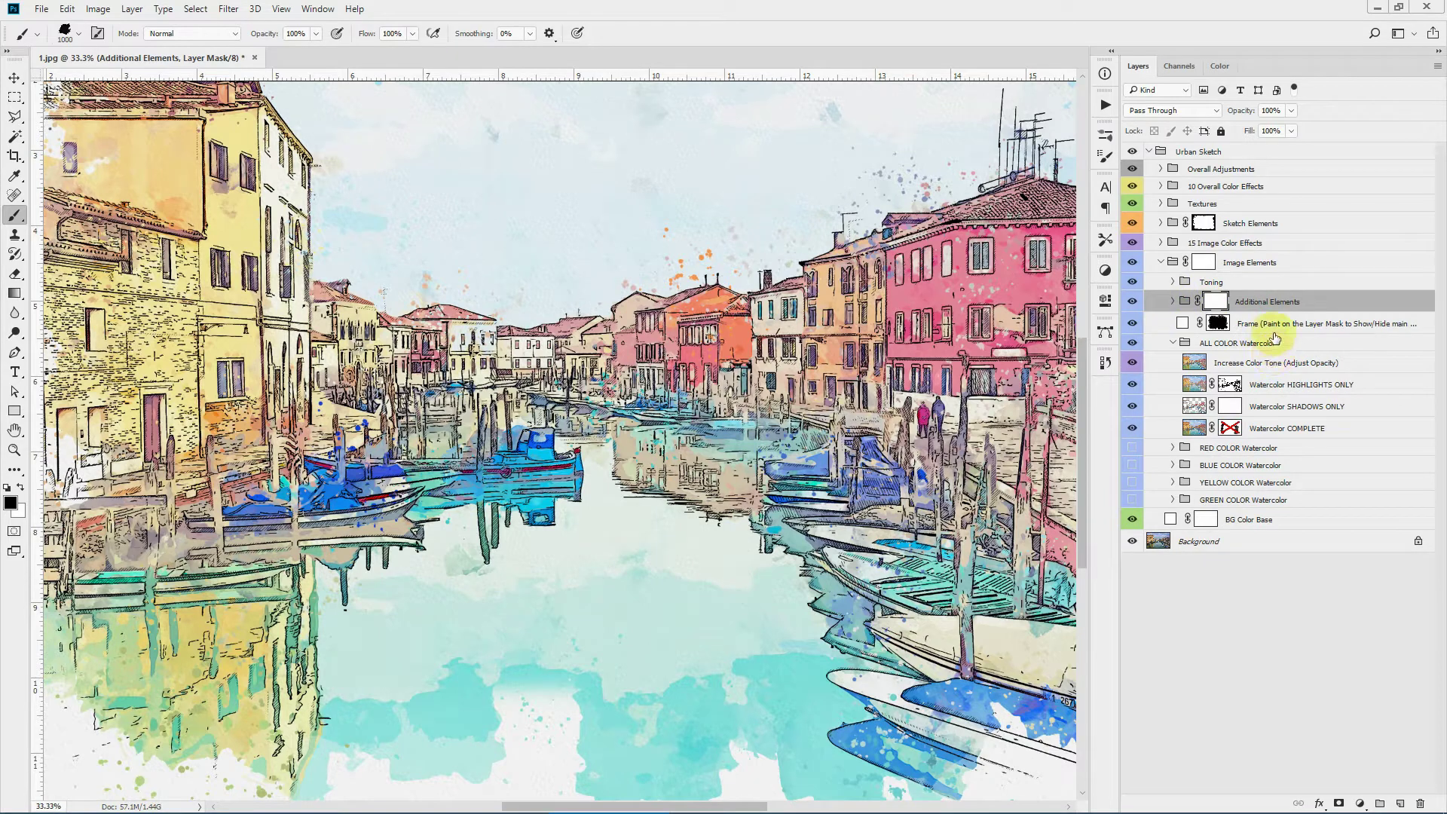
# Step: Expand the Toning group, toggle its Brightness/Contrast Tone and Levels Tone adjustments to compare their effect, and collapse the group
pyautogui.click(1206, 283)
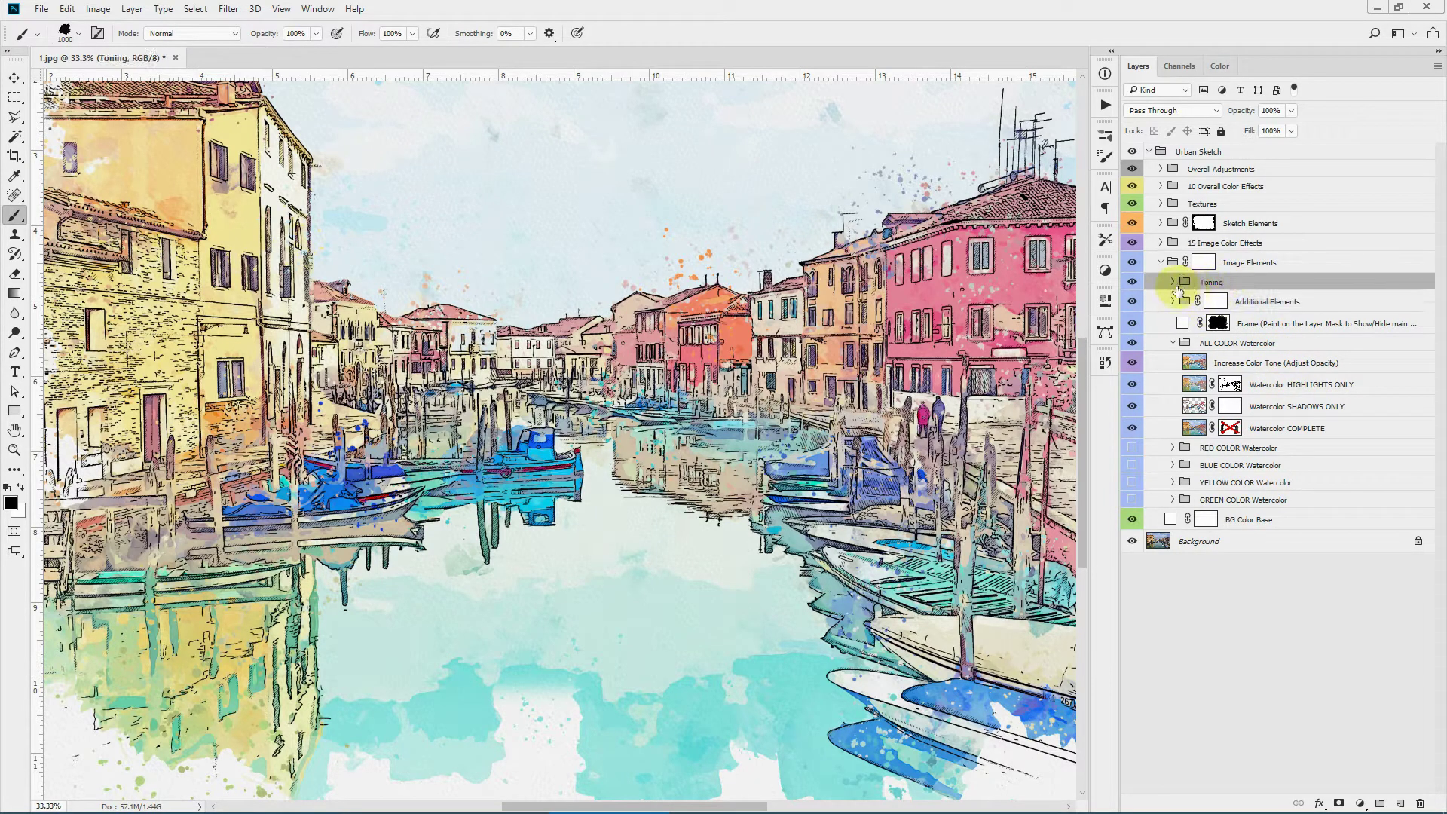
pyautogui.click(1173, 282)
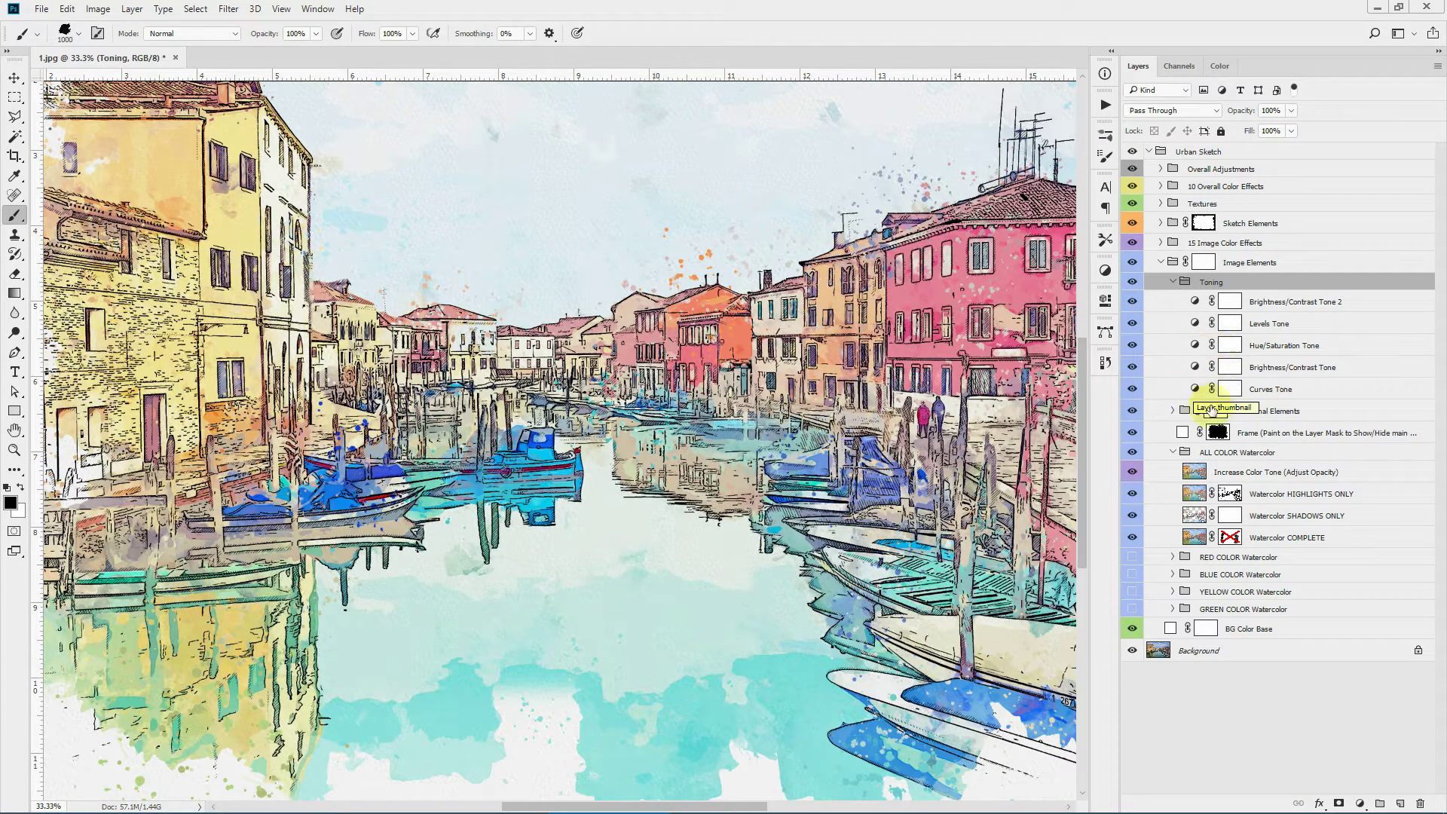
pyautogui.click(1132, 367)
pyautogui.click(1133, 370)
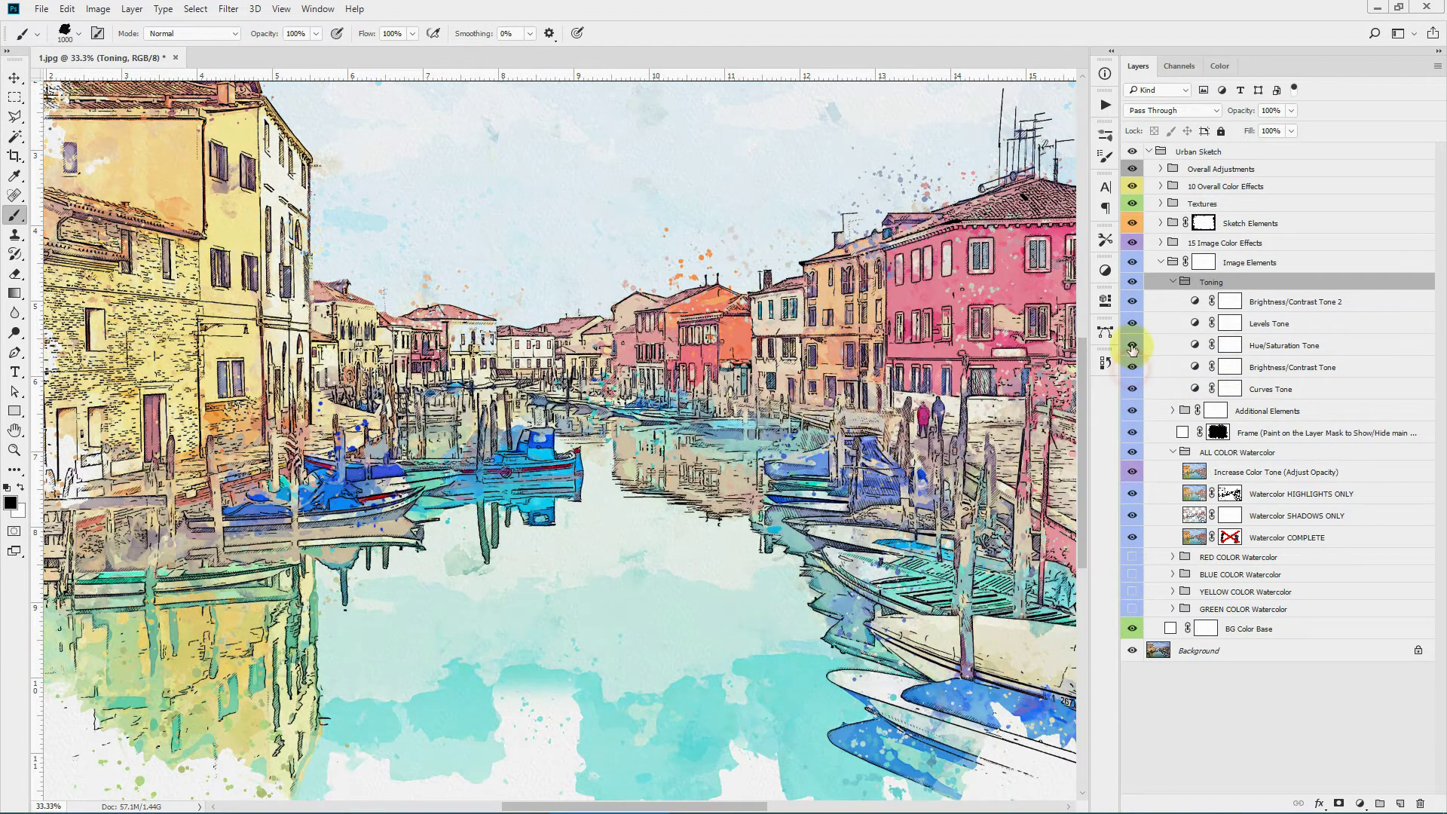
pyautogui.click(1134, 323)
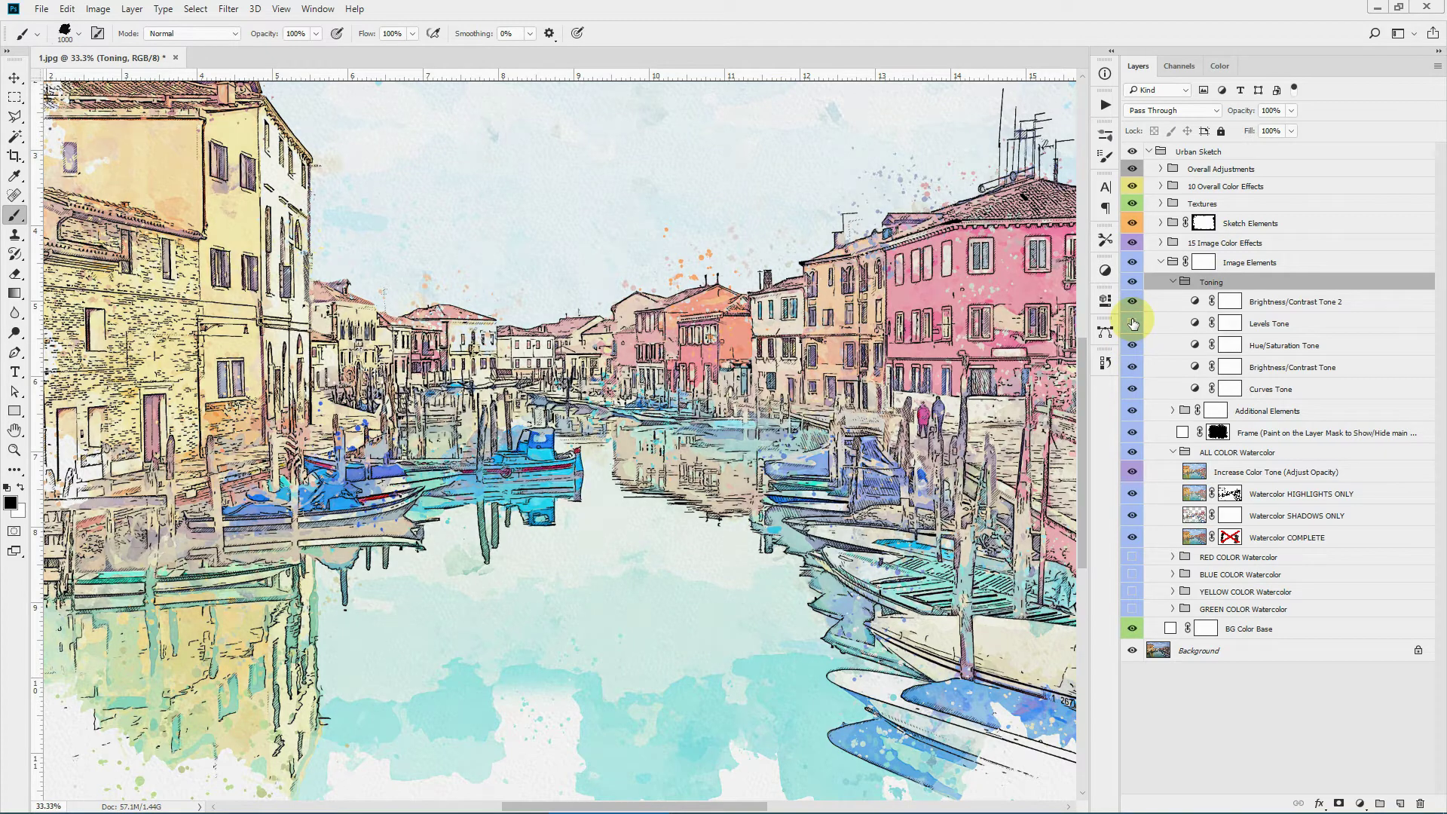
pyautogui.click(1133, 323)
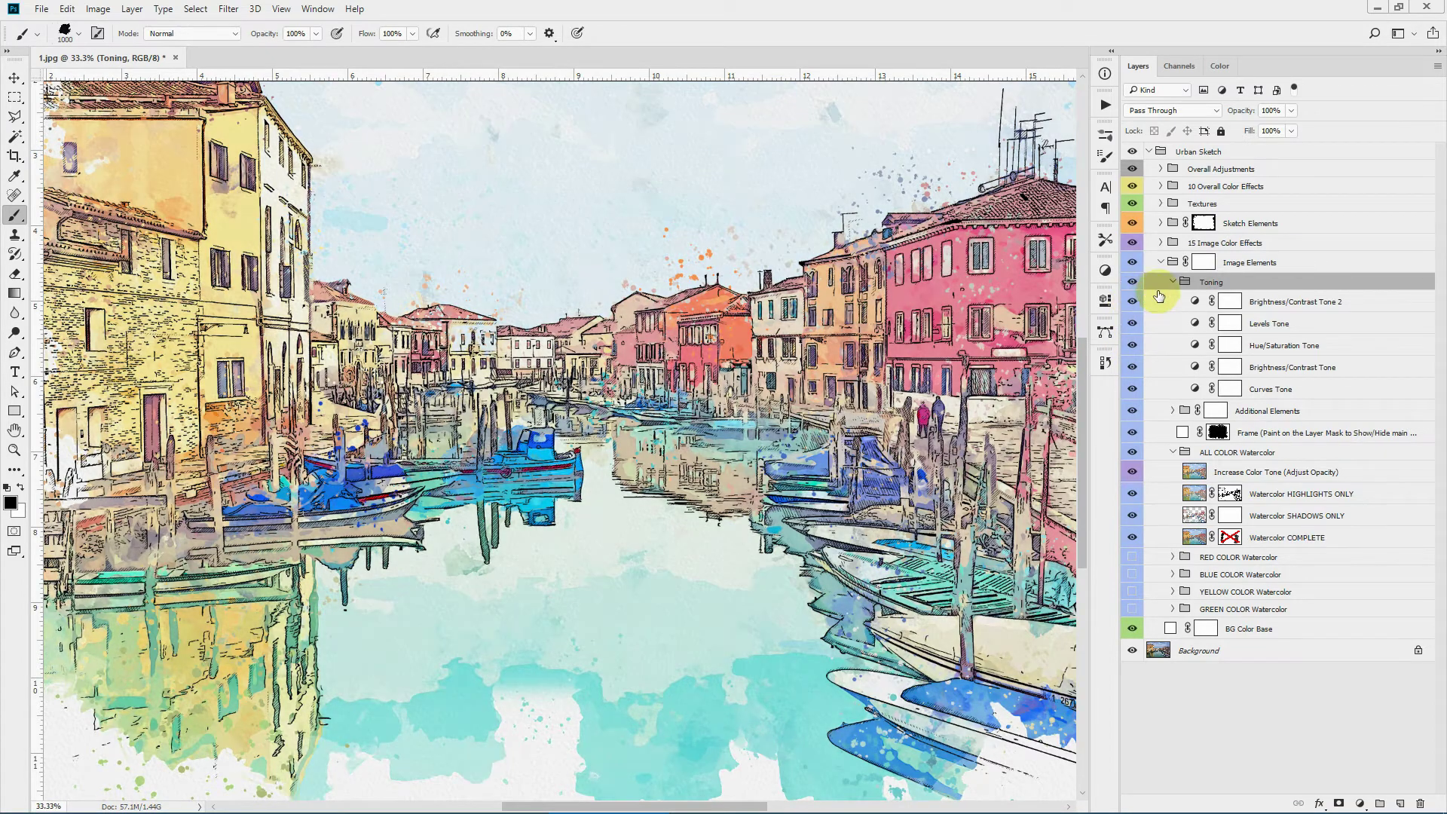
pyautogui.click(1173, 281)
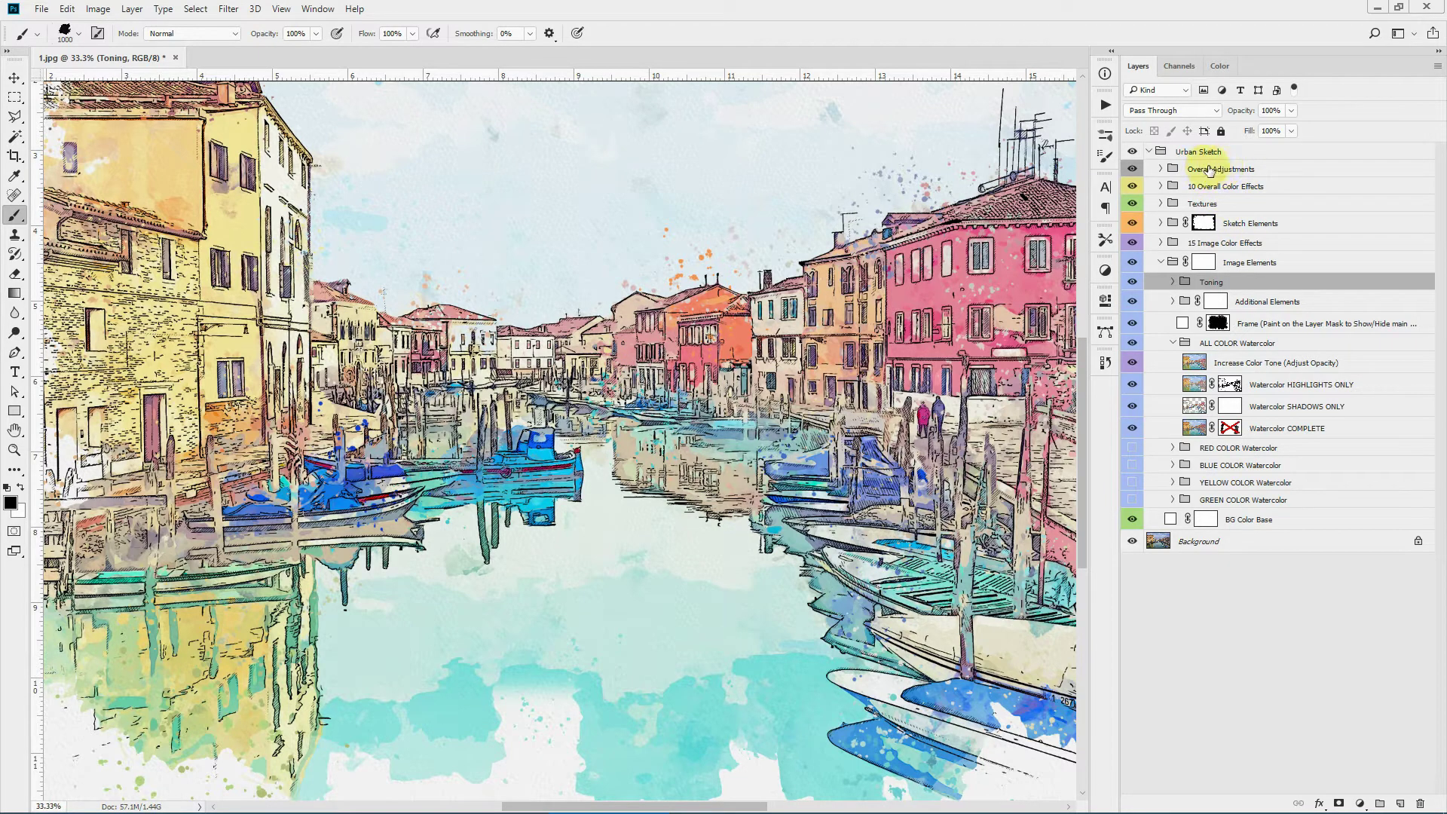
# Step: Select the 15 Image Color Effects group and expand it to list its color effect layers
pyautogui.click(1298, 257)
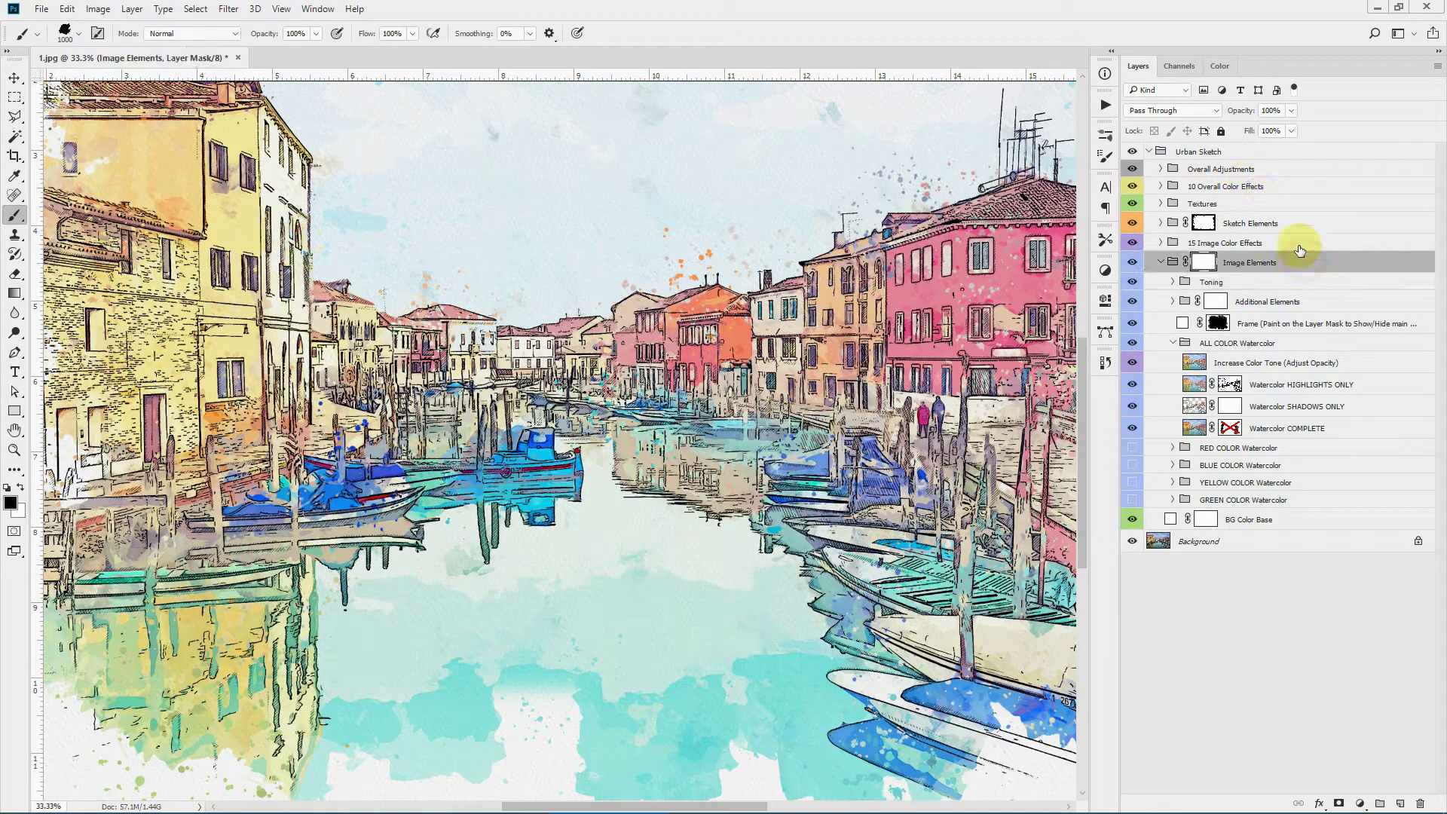
pyautogui.click(1289, 244)
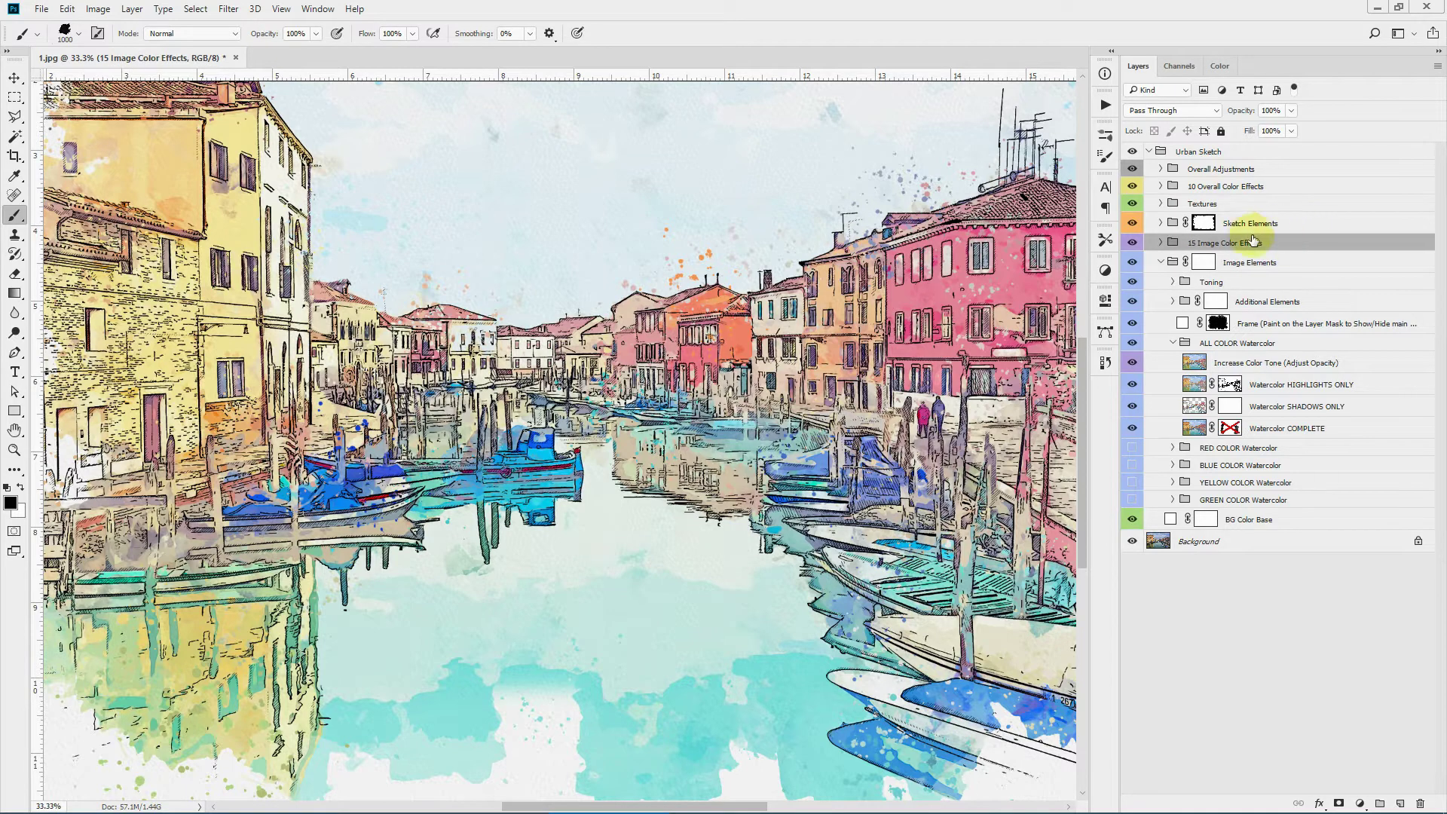
pyautogui.click(1161, 242)
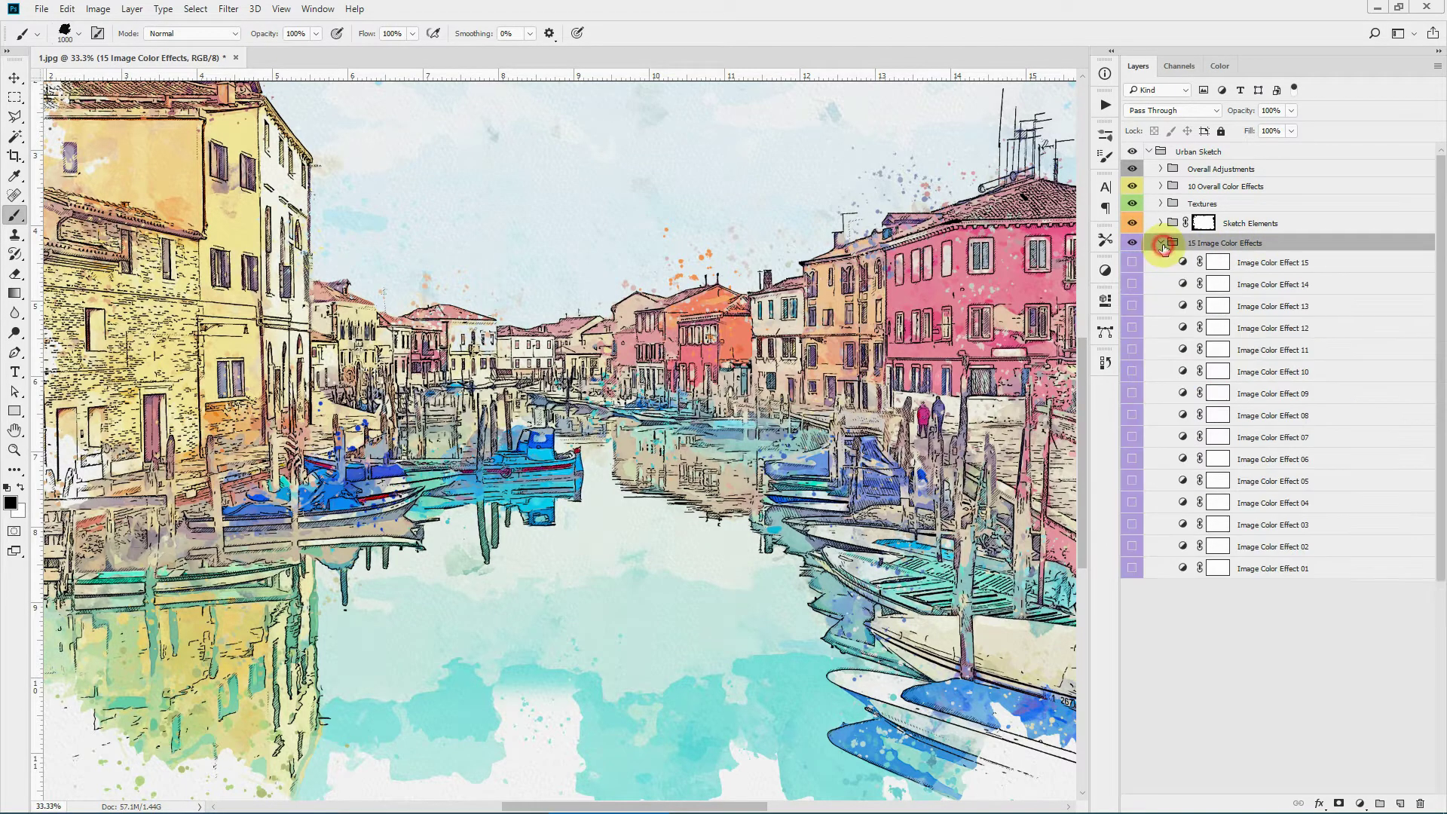
# Step: Preview Image Color Effect 01 through 08 one at a time, hiding each effect again after viewing it
pyautogui.click(1133, 569)
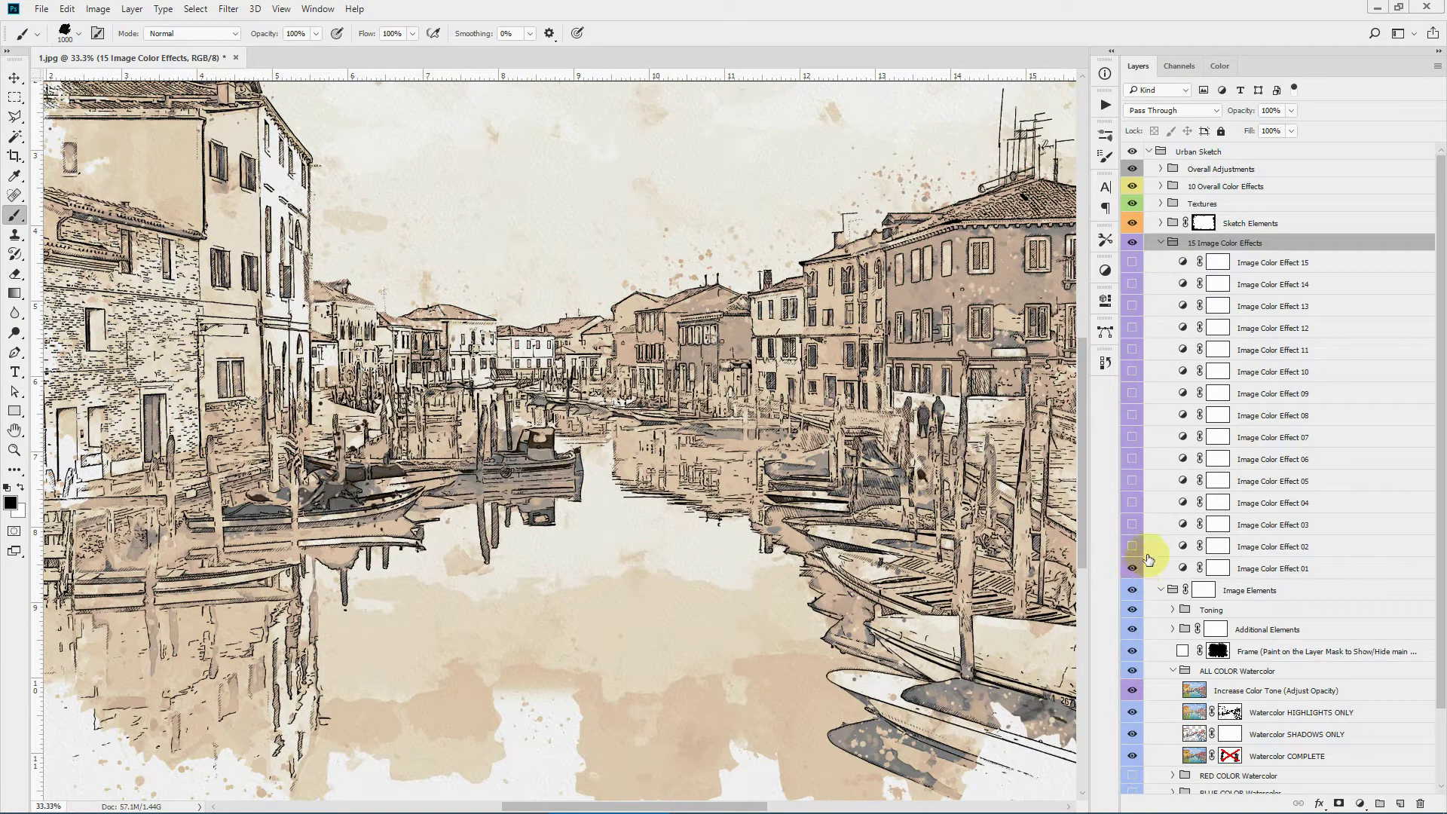
pyautogui.click(1133, 569)
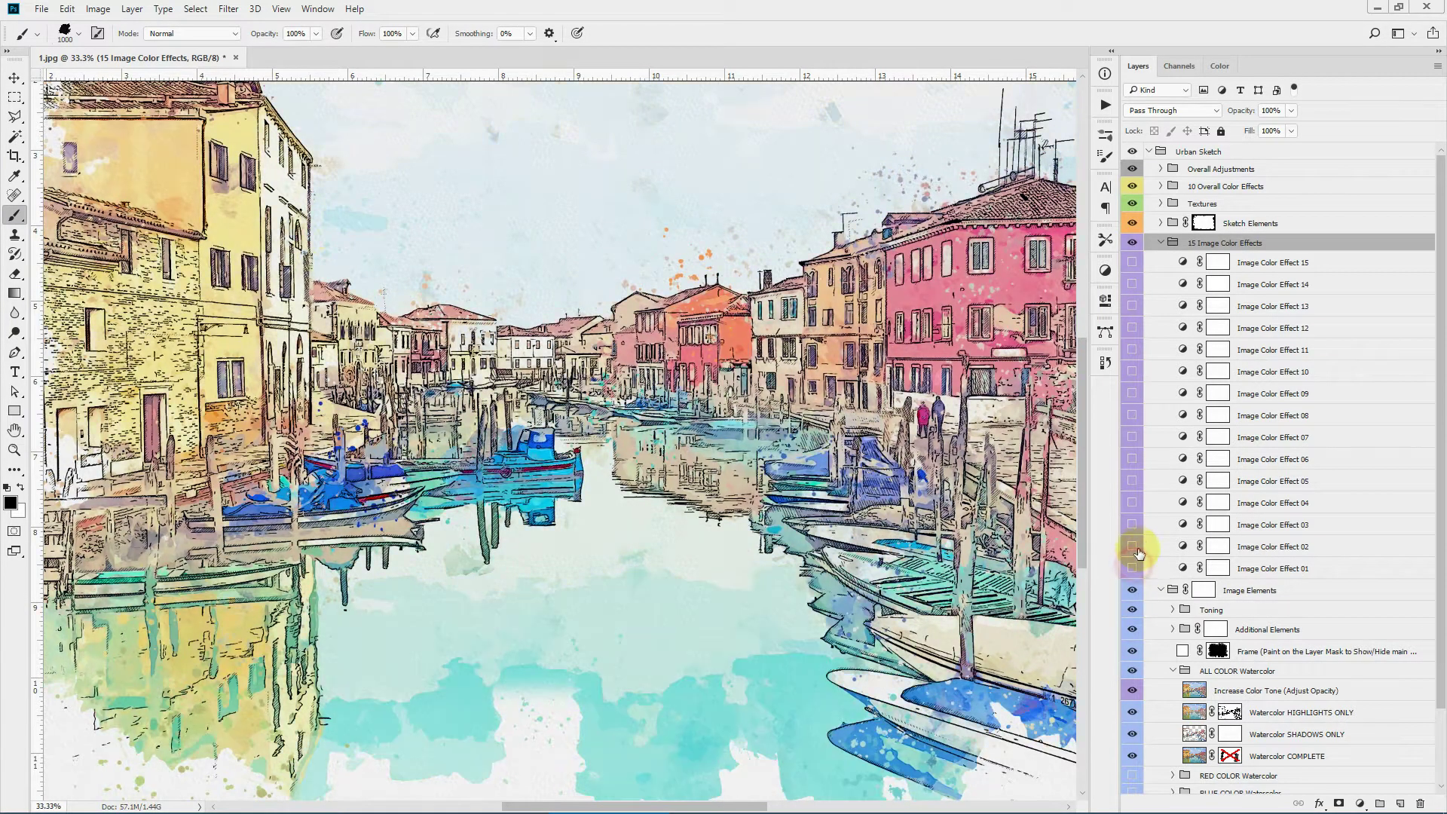
pyautogui.click(1132, 548)
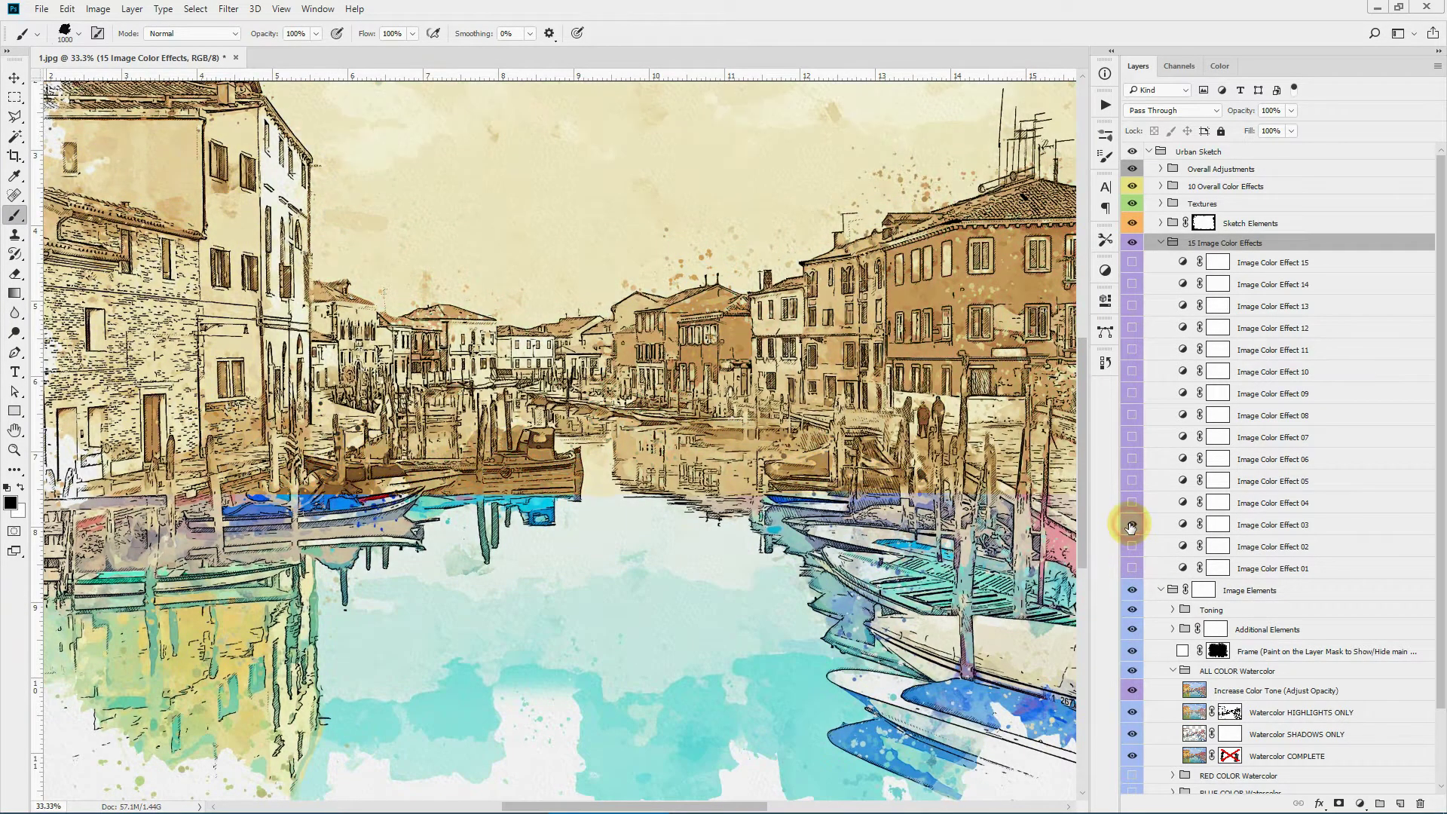
pyautogui.click(1133, 525)
pyautogui.click(1133, 503)
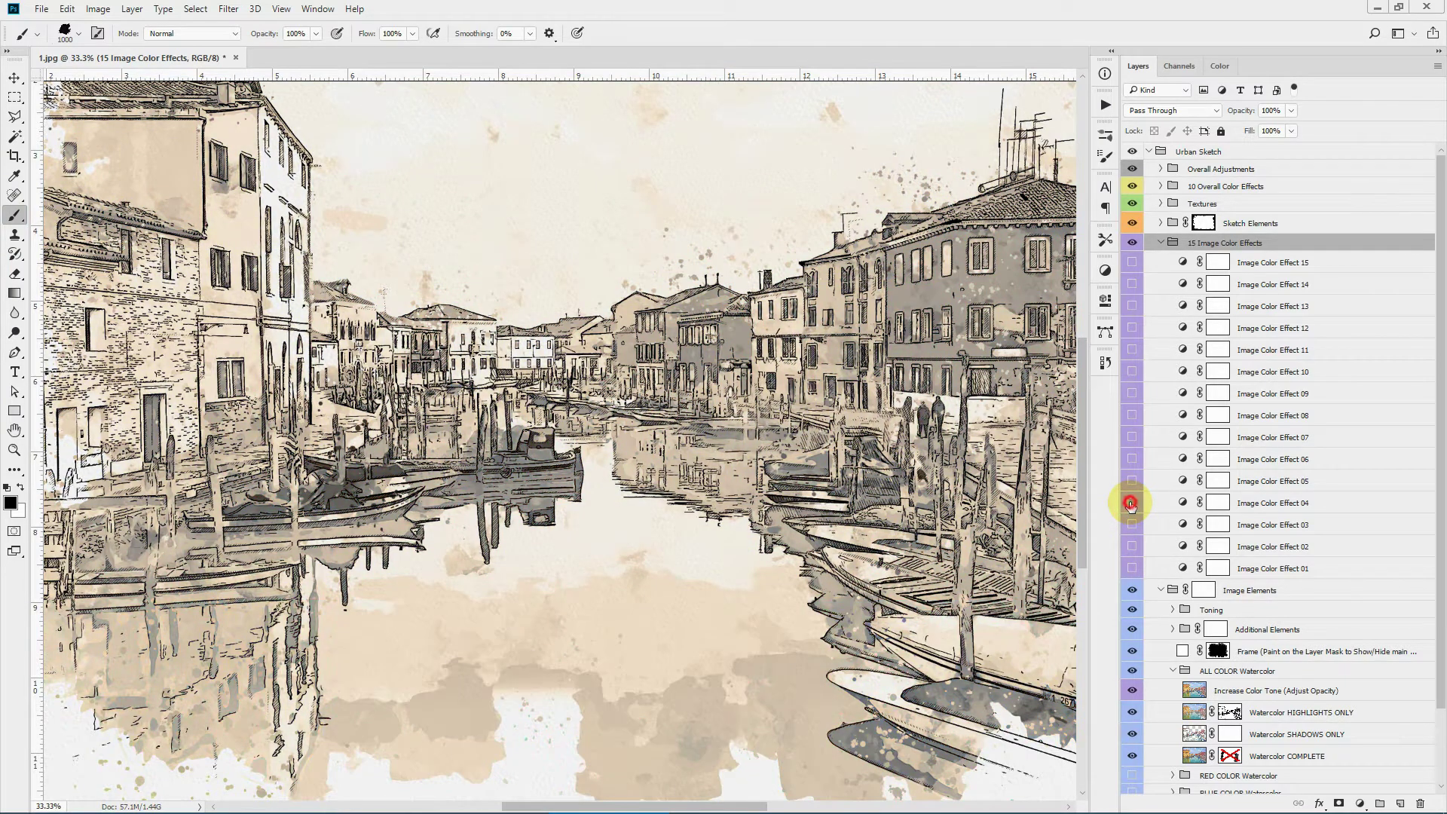
pyautogui.click(1132, 504)
pyautogui.click(1133, 481)
pyautogui.click(1132, 459)
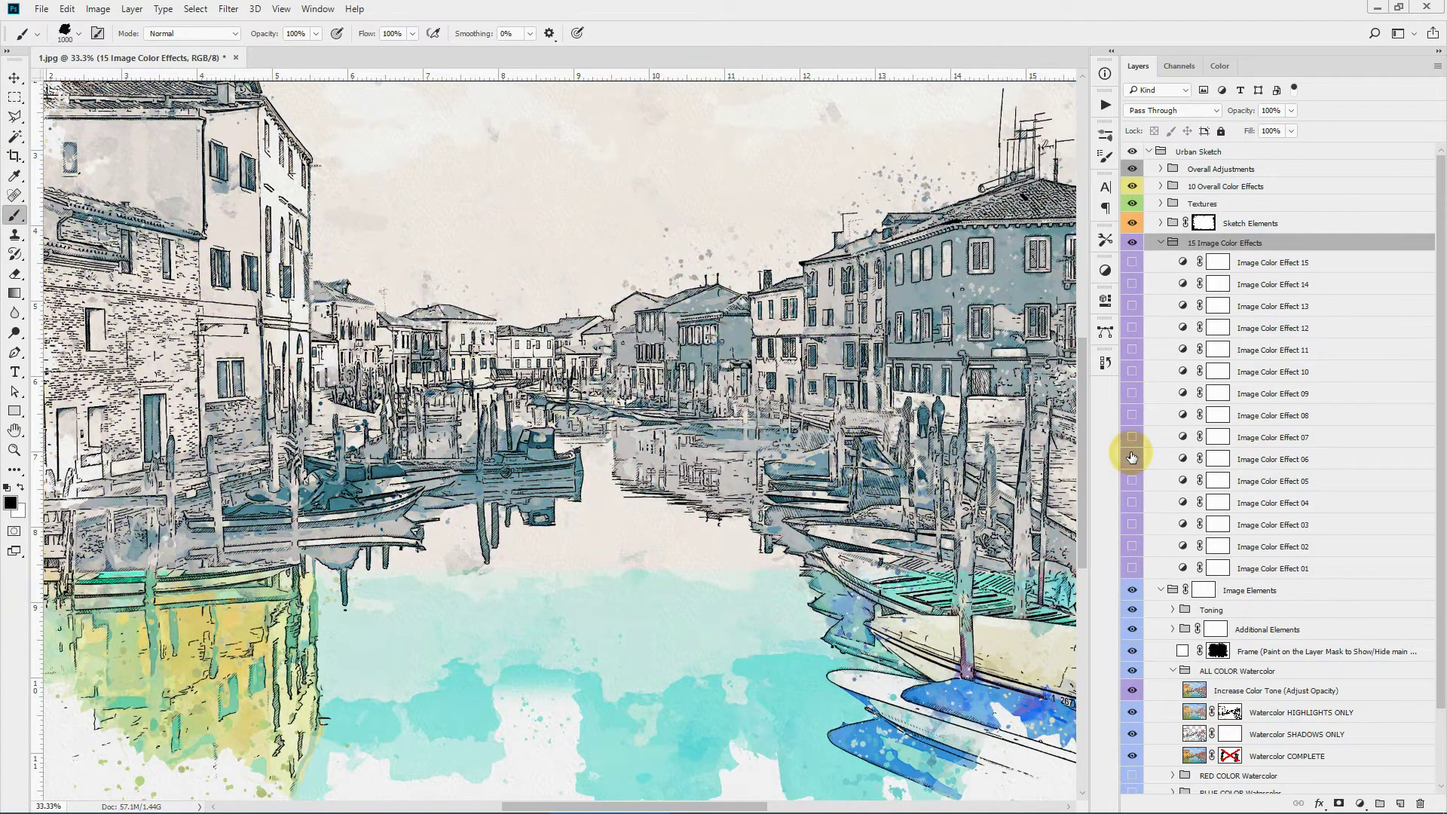
pyautogui.click(1133, 437)
pyautogui.click(1133, 437)
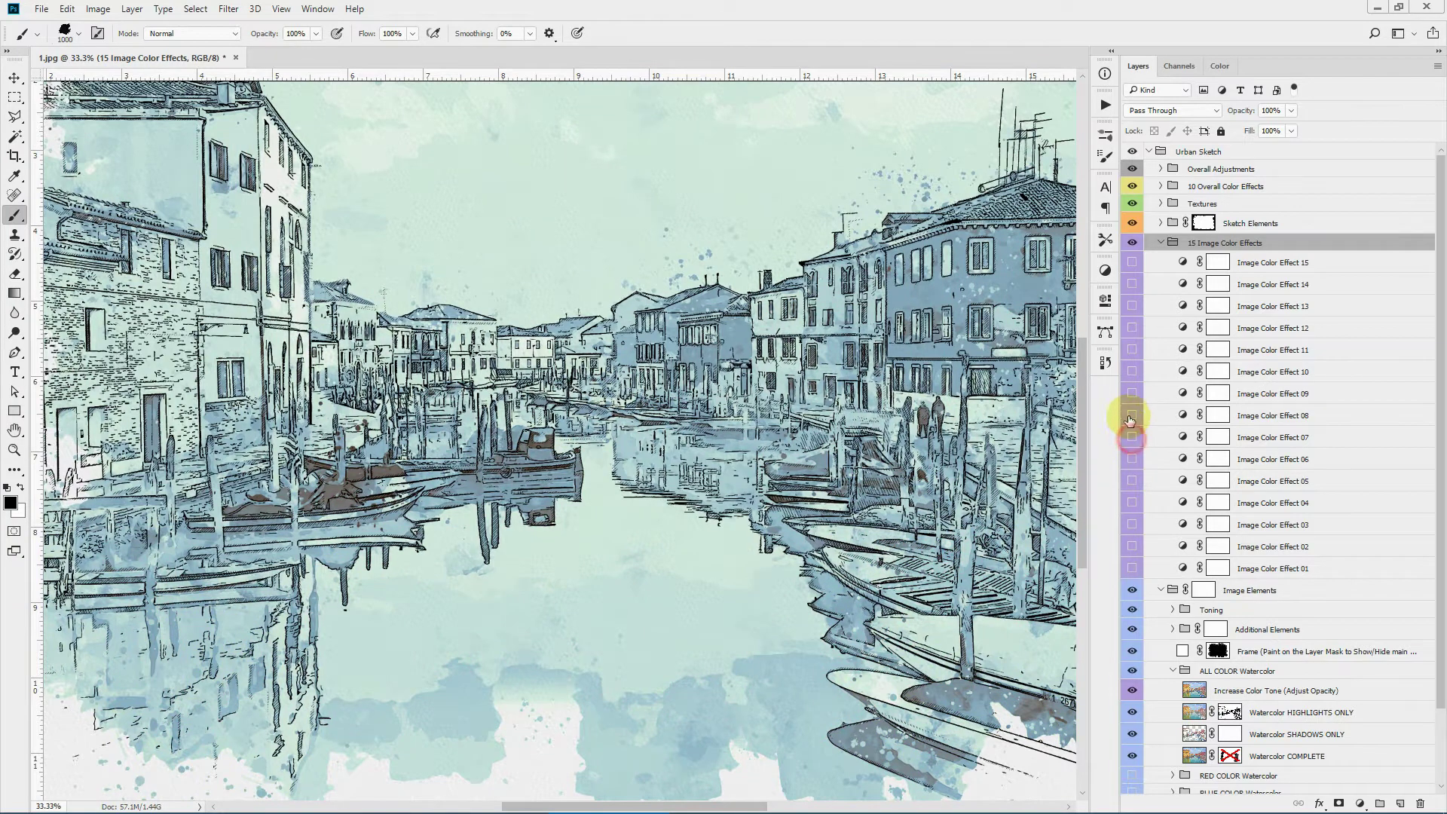
pyautogui.click(1132, 415)
pyautogui.click(1132, 416)
# Step: Preview Image Color Effect 09 through 15 one at a time, leaving all of them hidden
pyautogui.click(1133, 394)
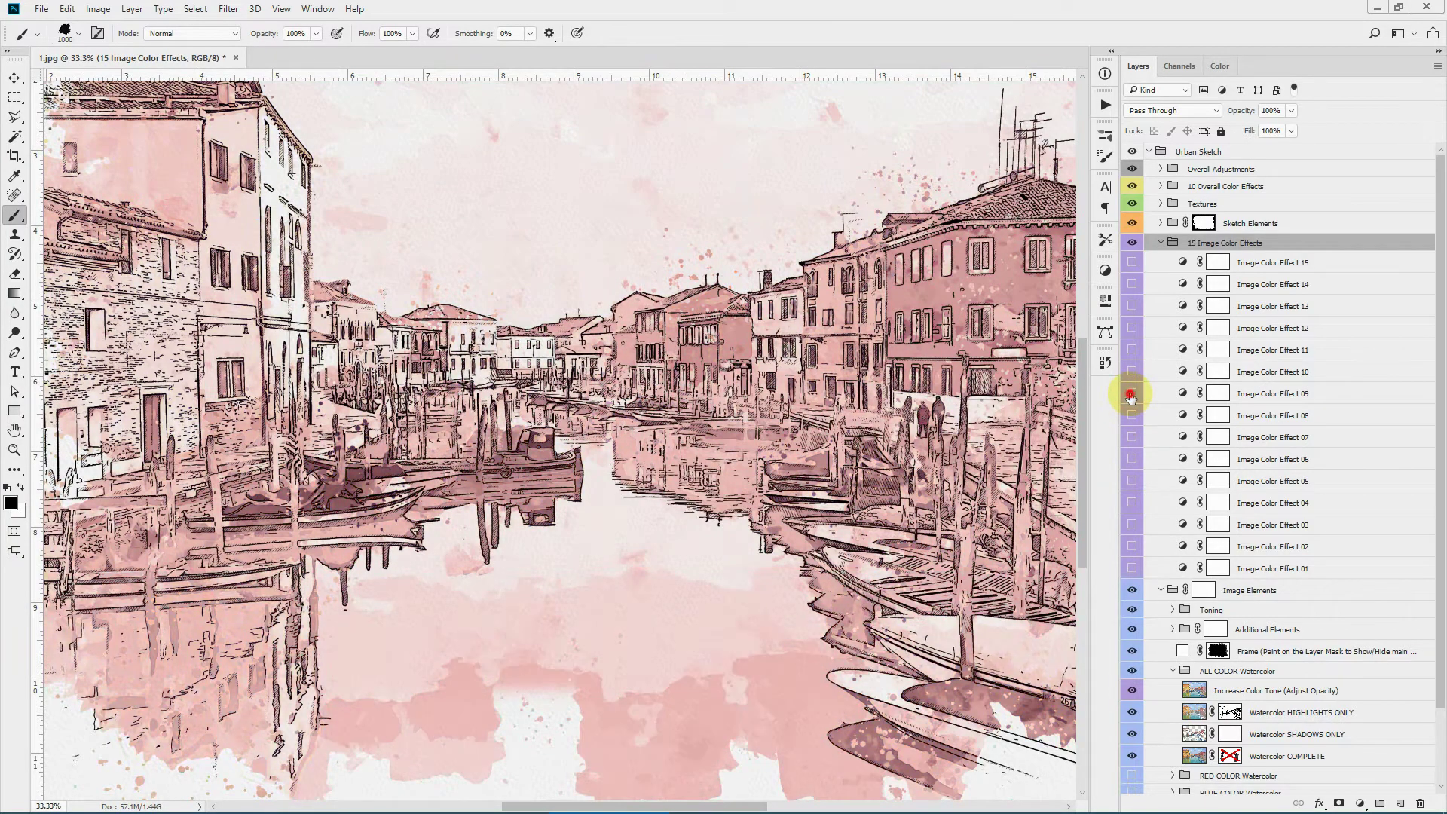
pyautogui.click(1133, 394)
pyautogui.click(1132, 372)
pyautogui.click(1133, 372)
pyautogui.click(1133, 350)
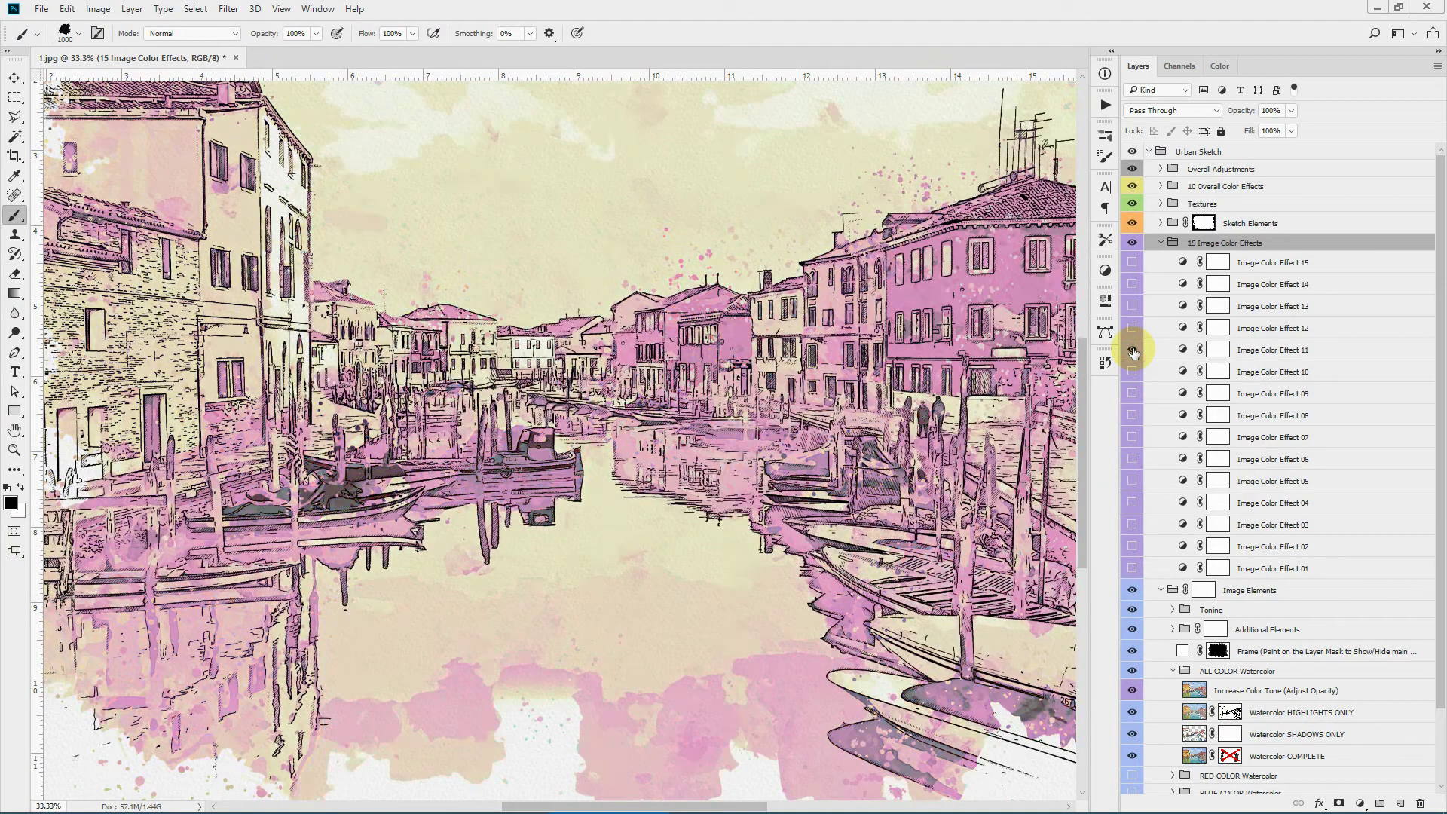
pyautogui.click(1133, 350)
pyautogui.click(1132, 328)
pyautogui.click(1132, 328)
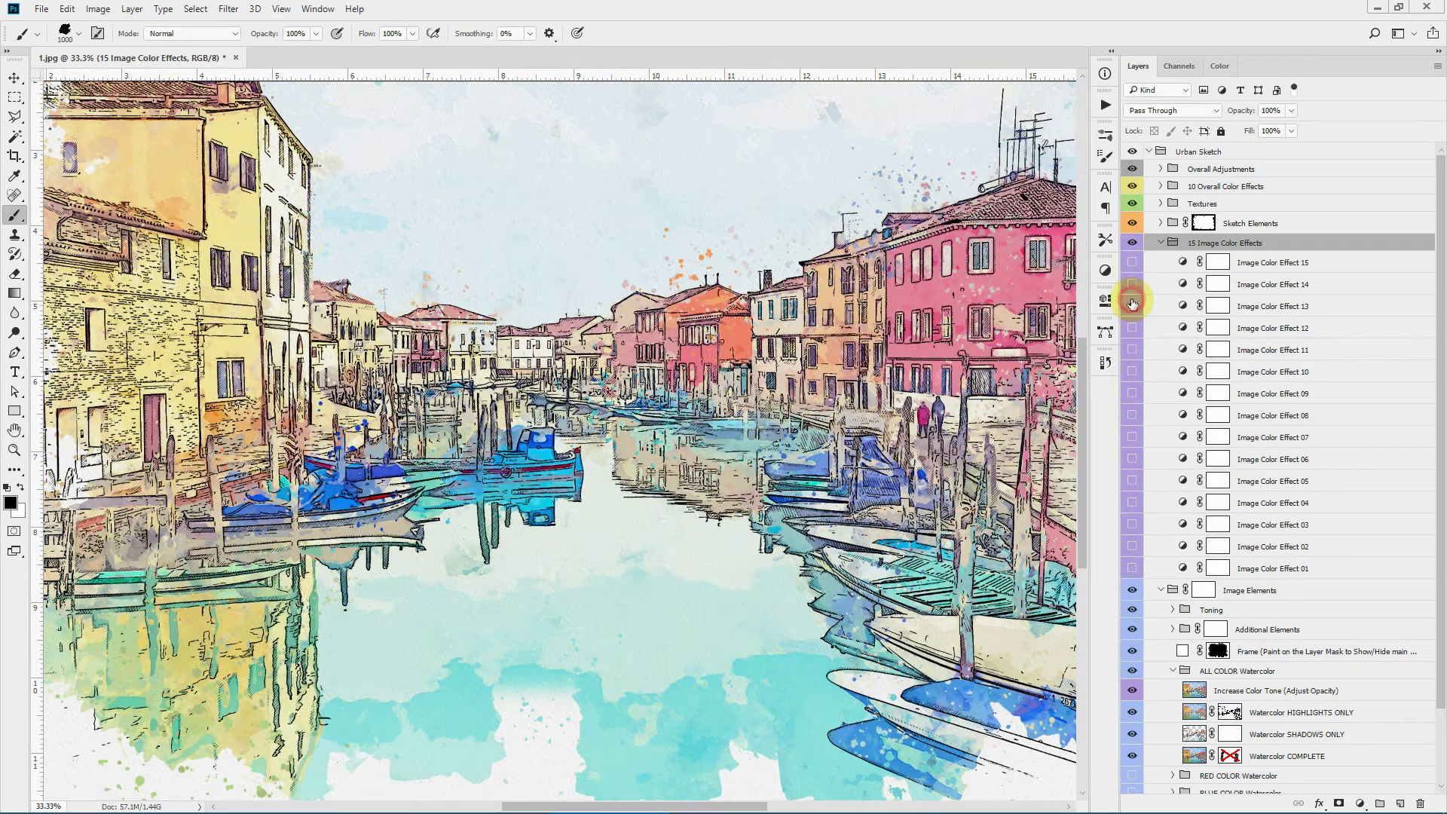
pyautogui.click(1133, 306)
pyautogui.click(1132, 306)
pyautogui.click(1133, 284)
pyautogui.click(1132, 284)
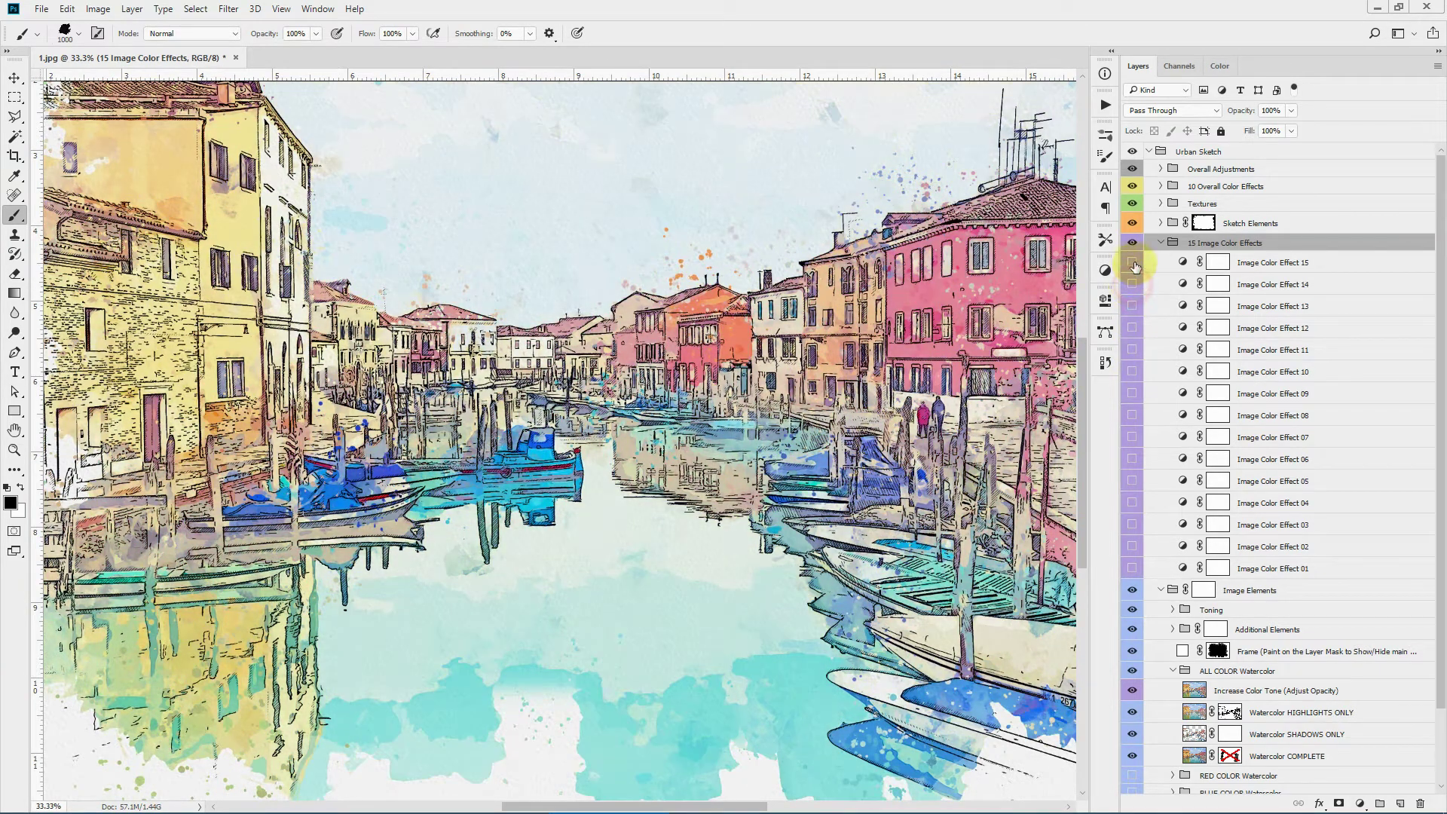
pyautogui.click(1132, 262)
pyautogui.click(1132, 262)
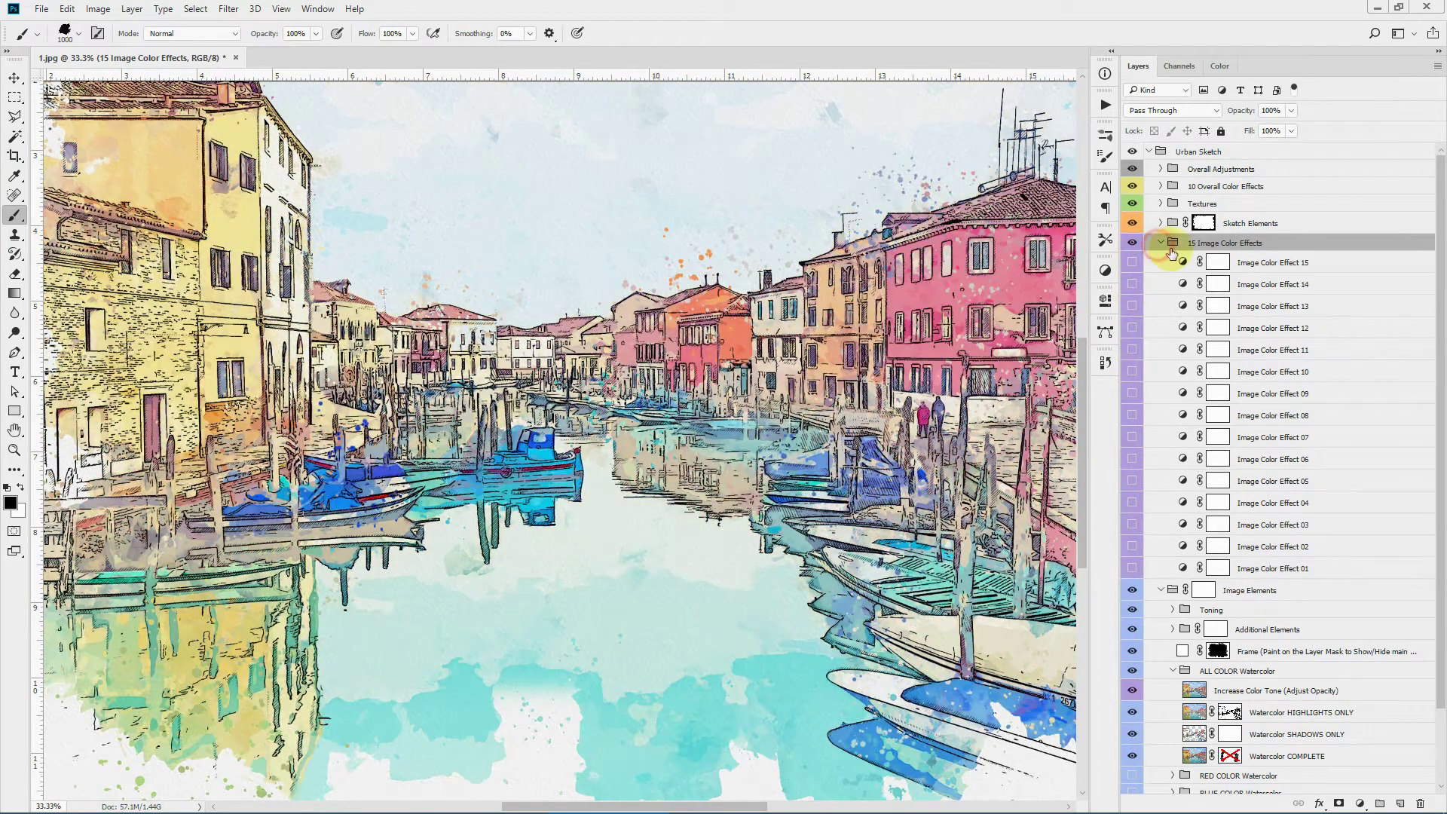
# Step: Collapse the 15 Image Color Effects group, and select and expand the Sketch Elements group
pyautogui.click(1162, 243)
pyautogui.click(1288, 224)
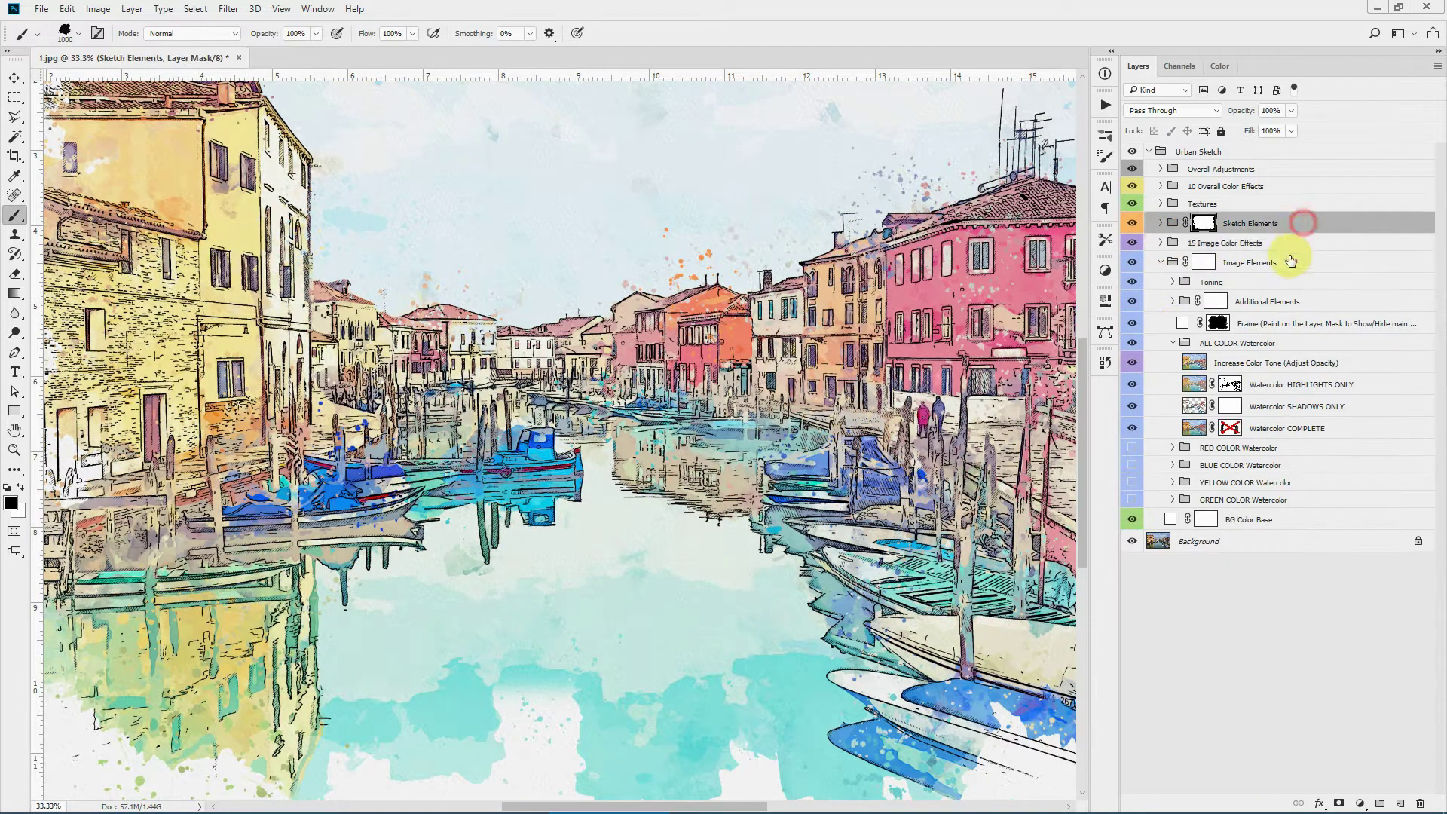
pyautogui.click(1162, 223)
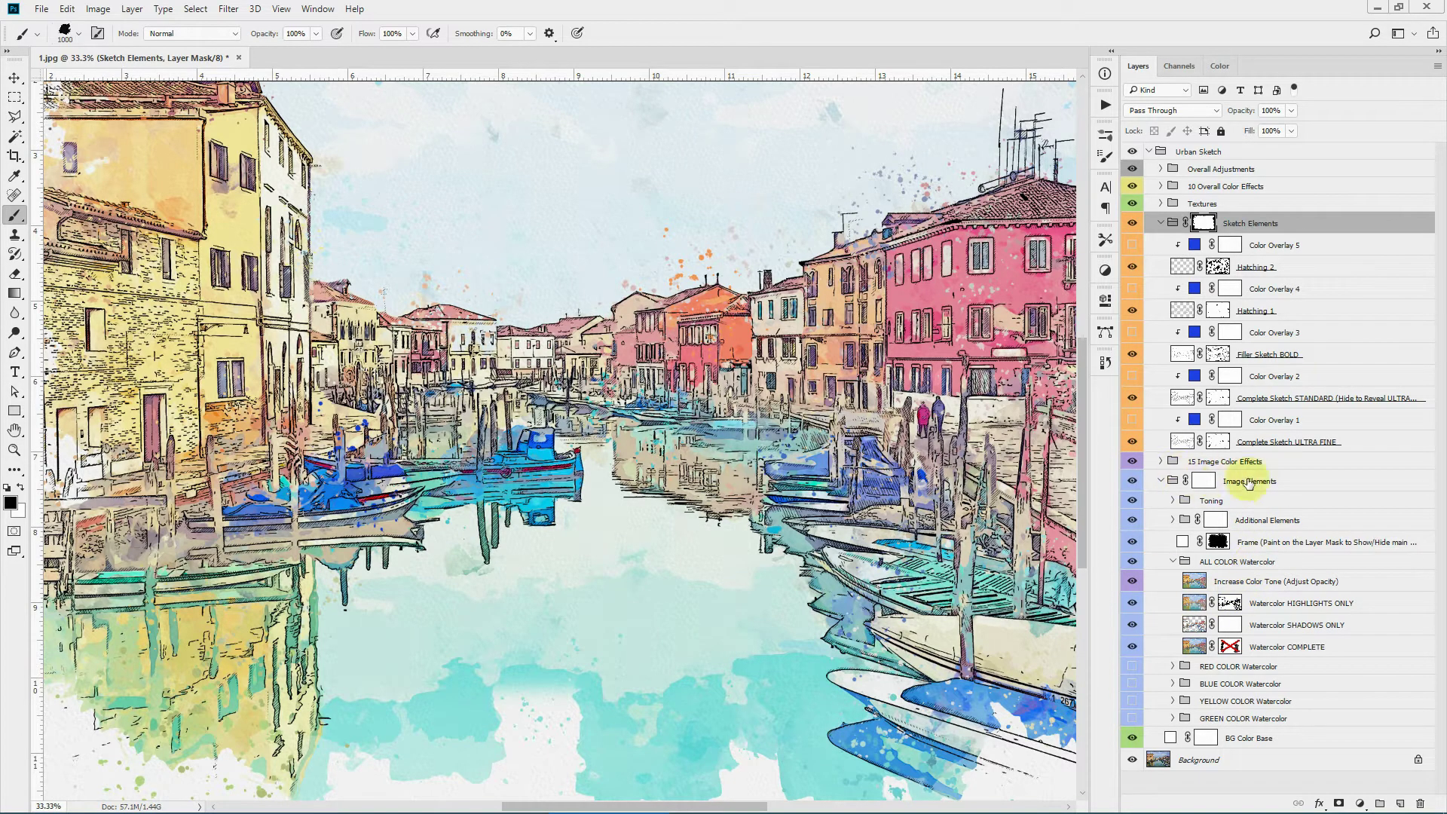
# Step: Select and hide the Image Elements group, and inspect the remaining sketch line work up close
pyautogui.click(1283, 481)
pyautogui.click(1133, 481)
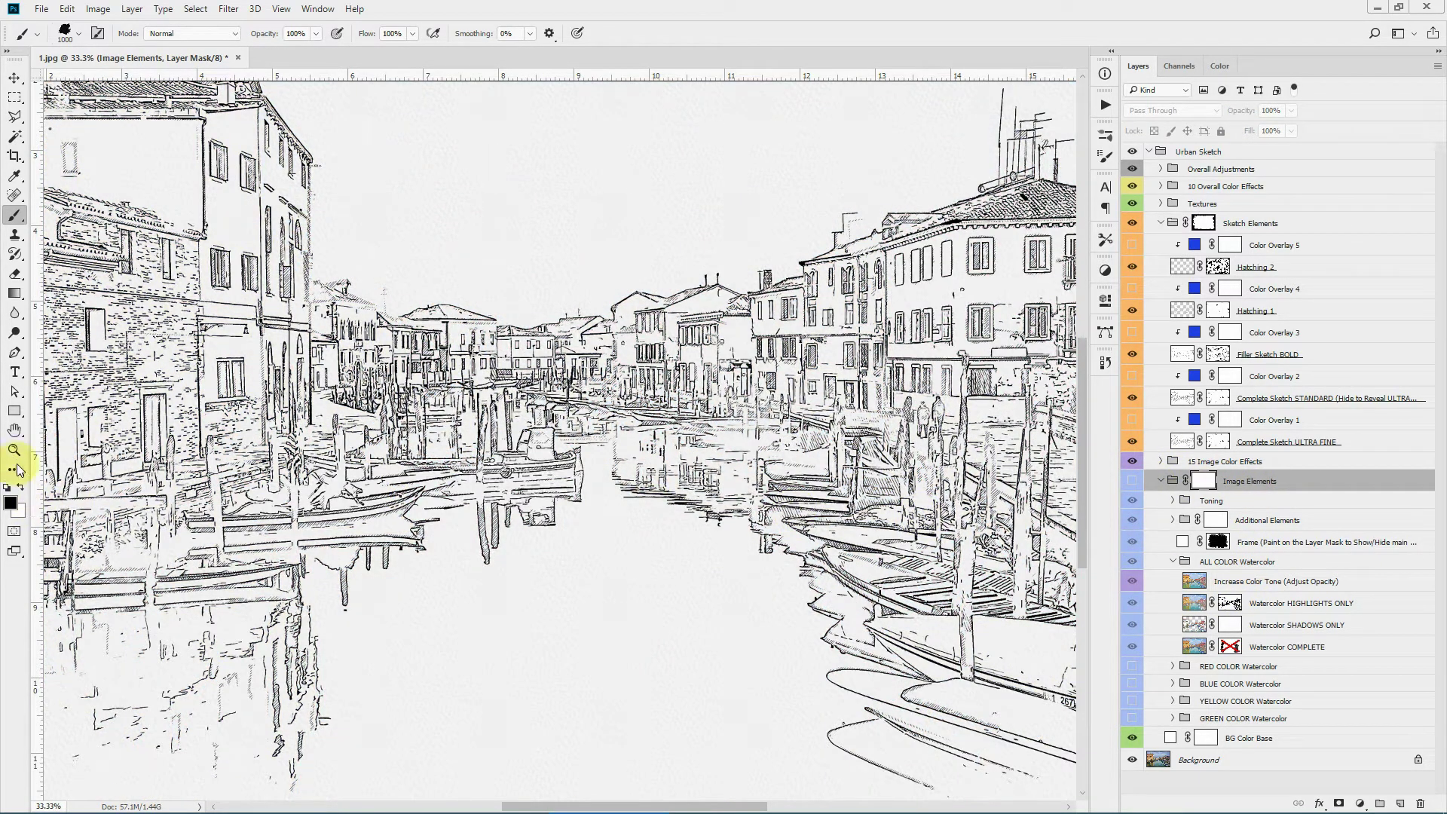
pyautogui.click(15, 450)
pyautogui.click(697, 411)
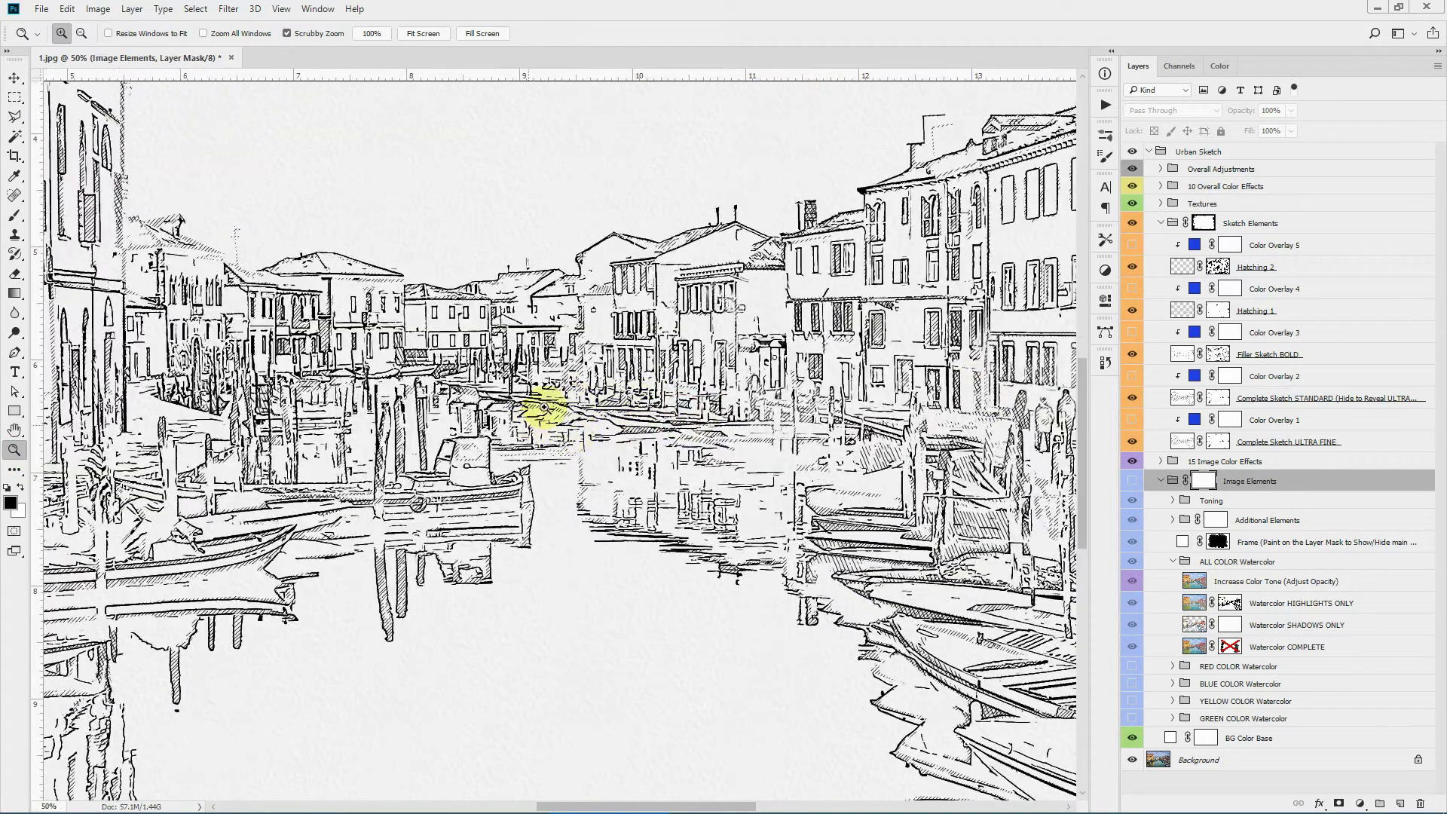
pyautogui.click(372, 33)
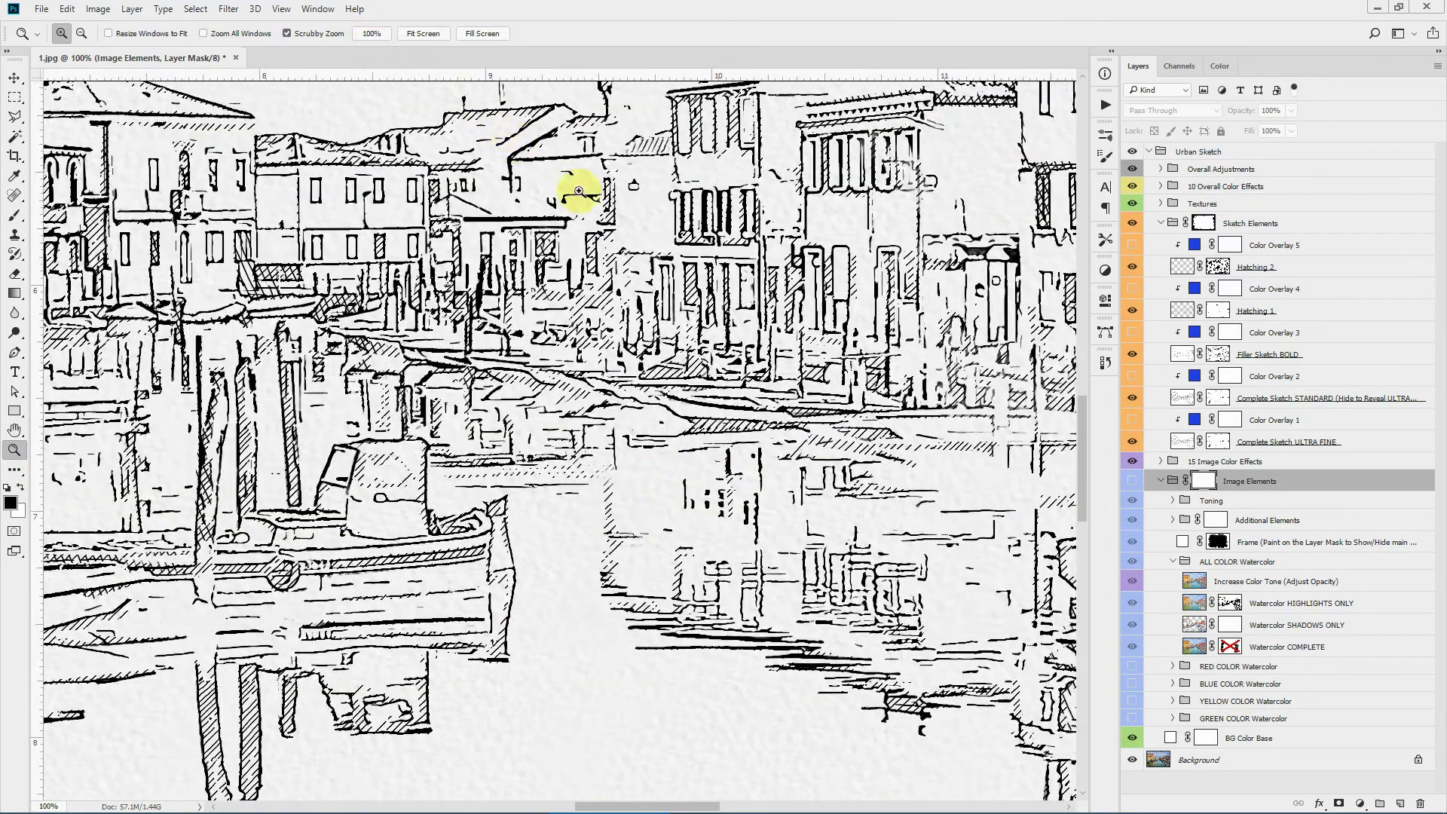
pyautogui.click(424, 33)
pyautogui.click(927, 429)
pyautogui.click(246, 356)
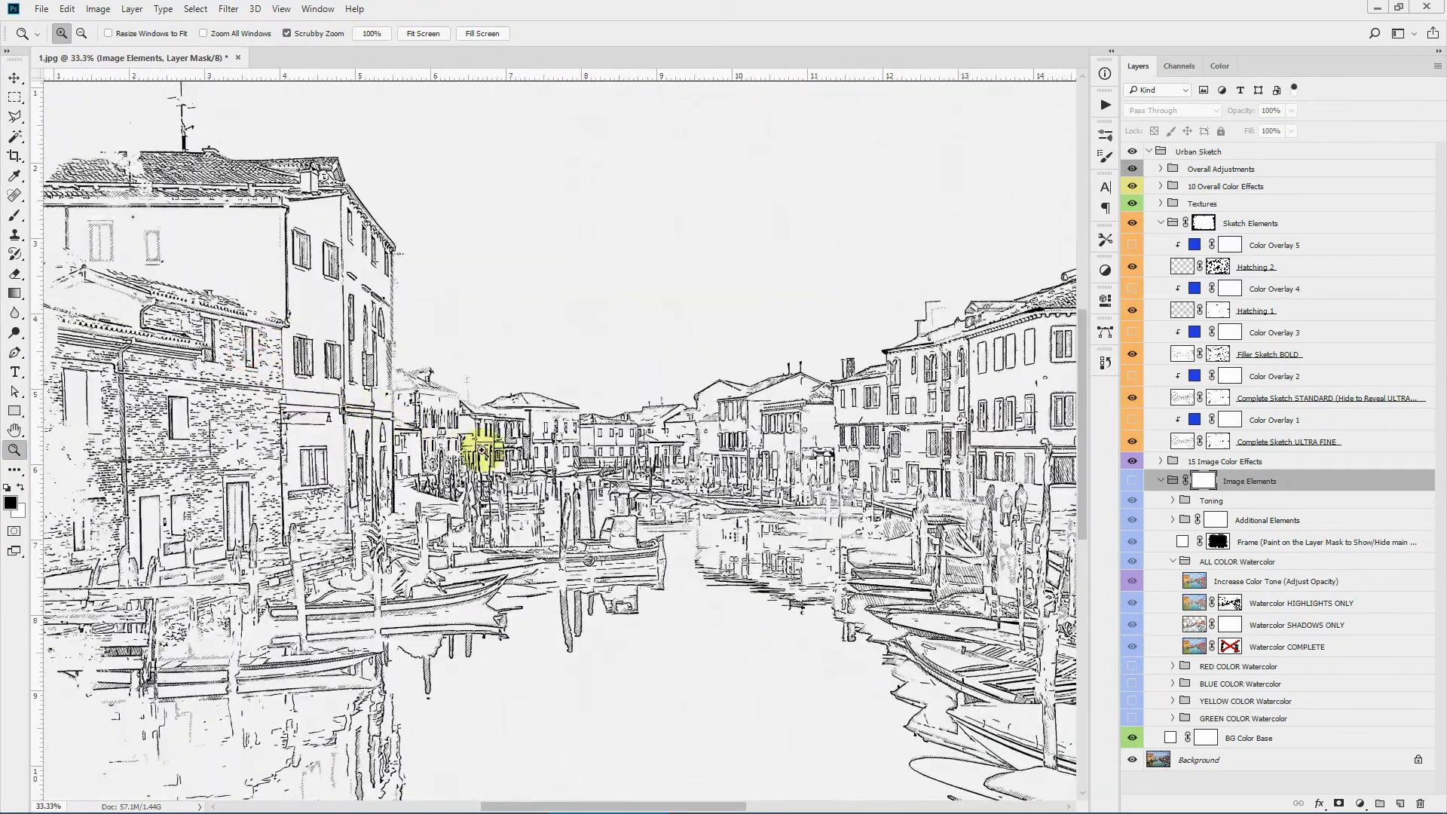
pyautogui.click(483, 450)
pyautogui.scroll(-1, 565, 404)
# Step: Compare the Complete Sketch STANDARD layer with the ULTRA FINE one by toggling STANDARD's visibility, leaving STANDARD hidden
pyautogui.click(1384, 445)
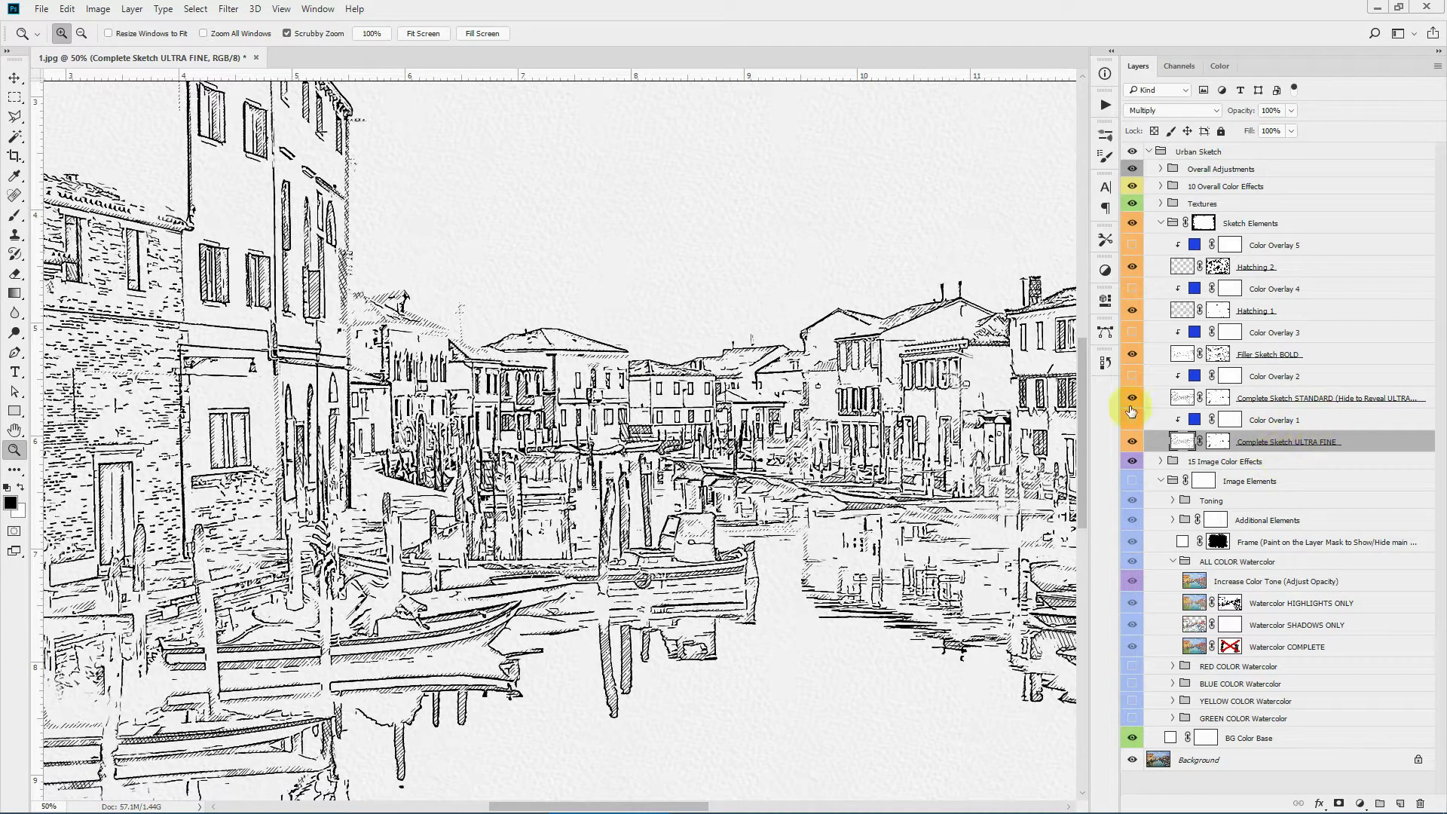
pyautogui.click(1312, 401)
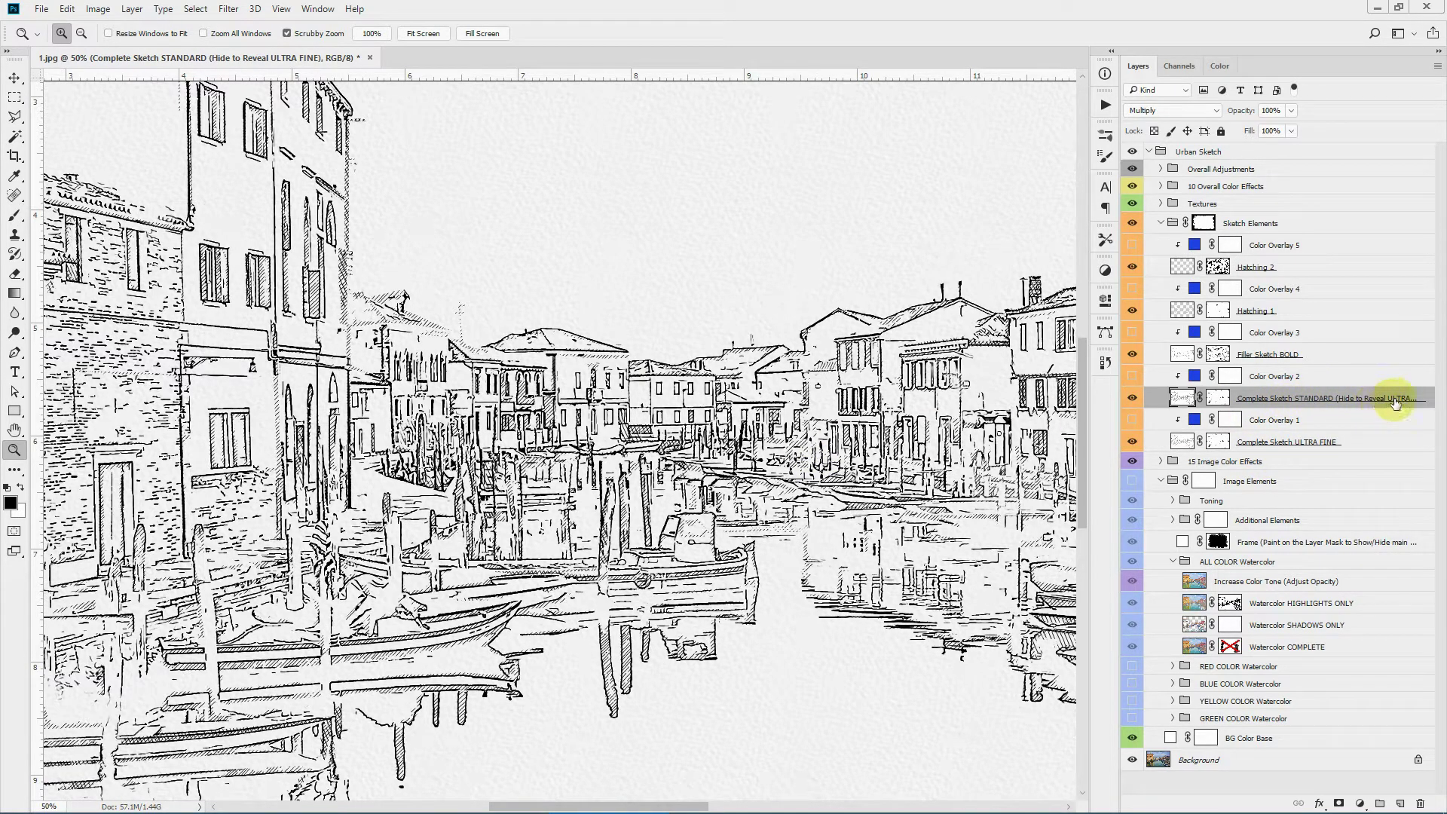
pyautogui.click(1134, 400)
pyautogui.click(1133, 400)
pyautogui.click(1133, 400)
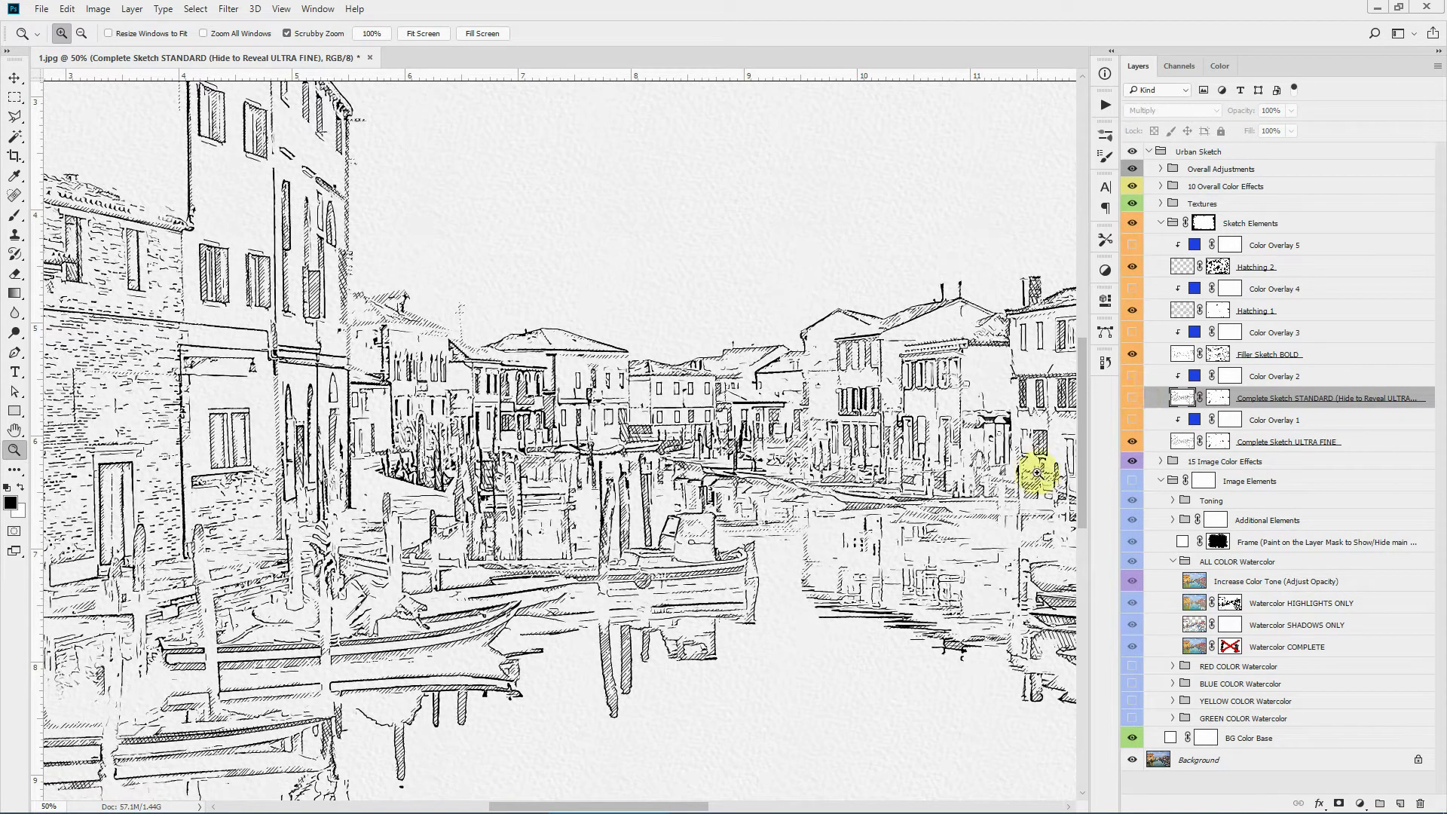
pyautogui.click(562, 567)
pyautogui.scroll(1, 513, 439)
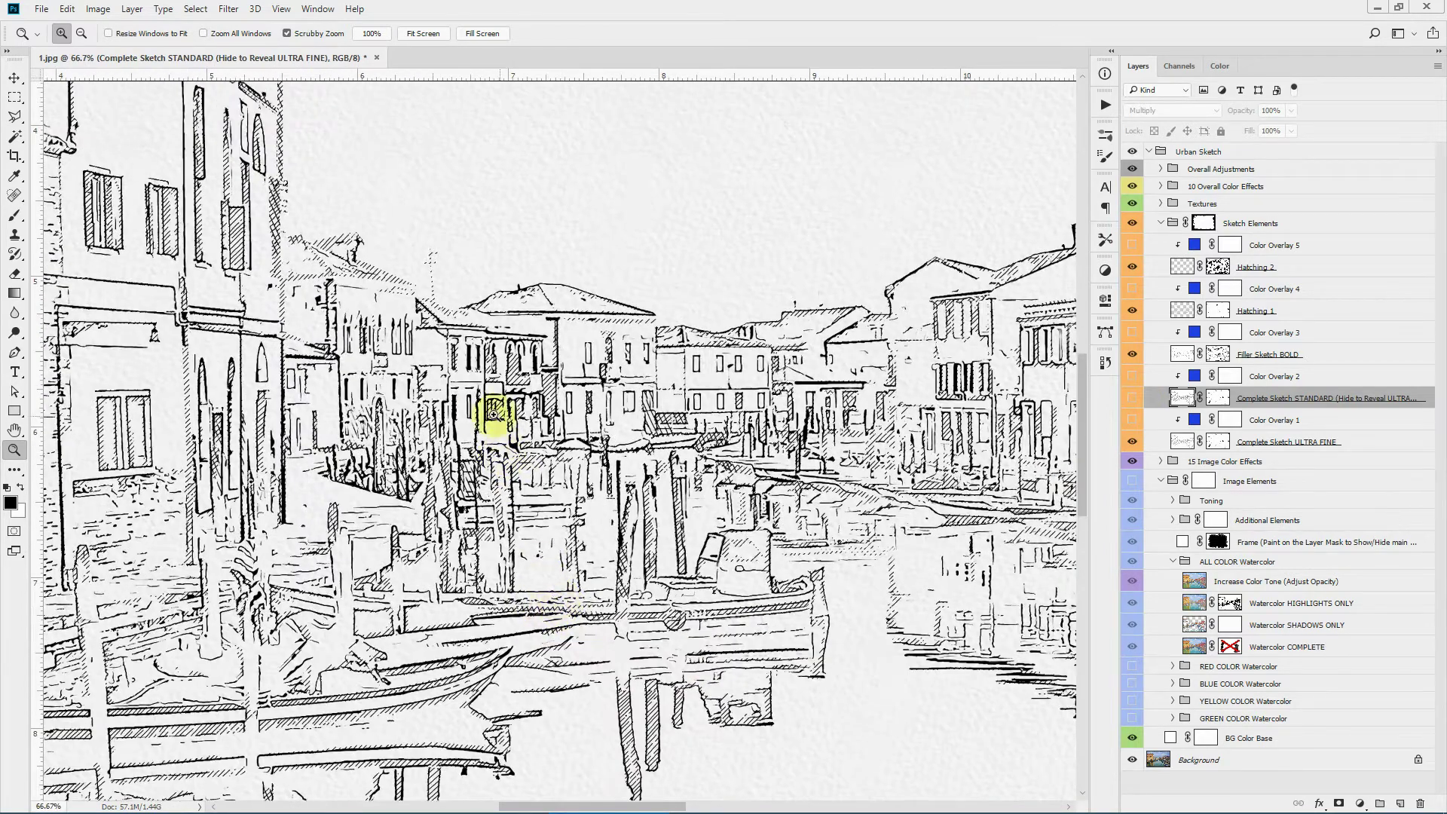
pyautogui.click(1133, 400)
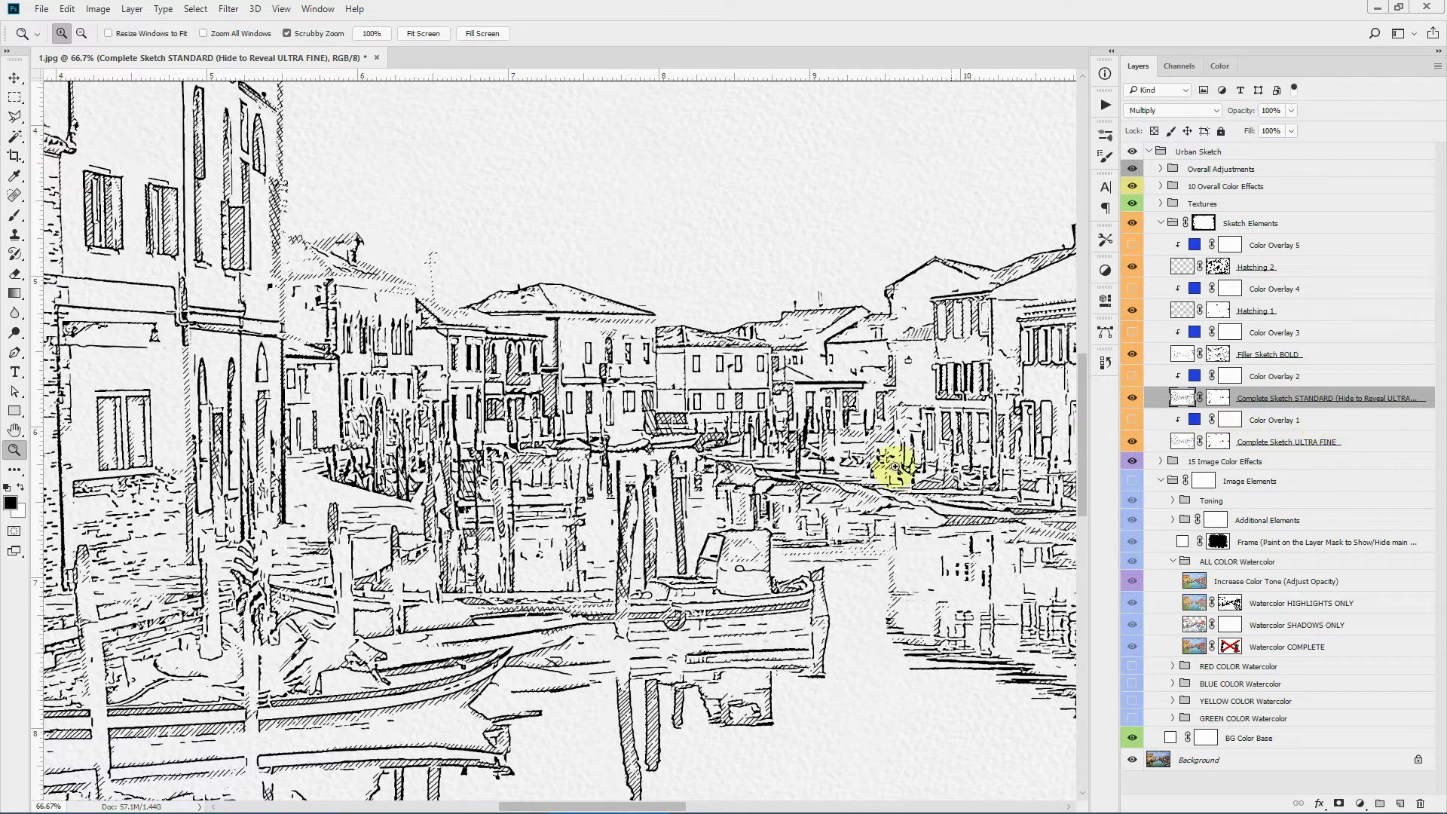
pyautogui.click(1133, 399)
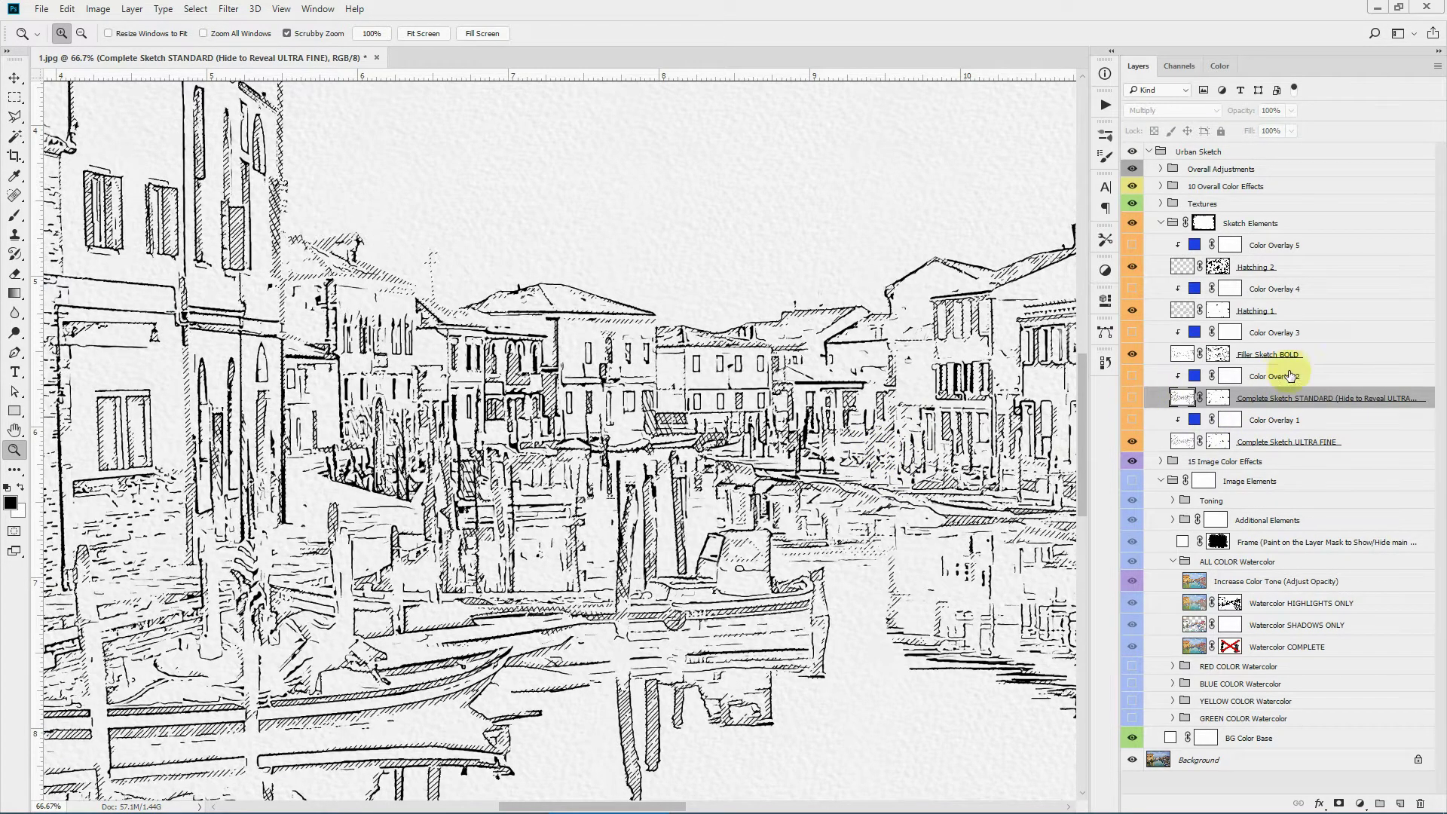
# Step: Select the Filler Sketch BOLD layer and toggle its visibility with the ULTRA FINE sketch hidden and shown, leaving both visible
pyautogui.click(1324, 356)
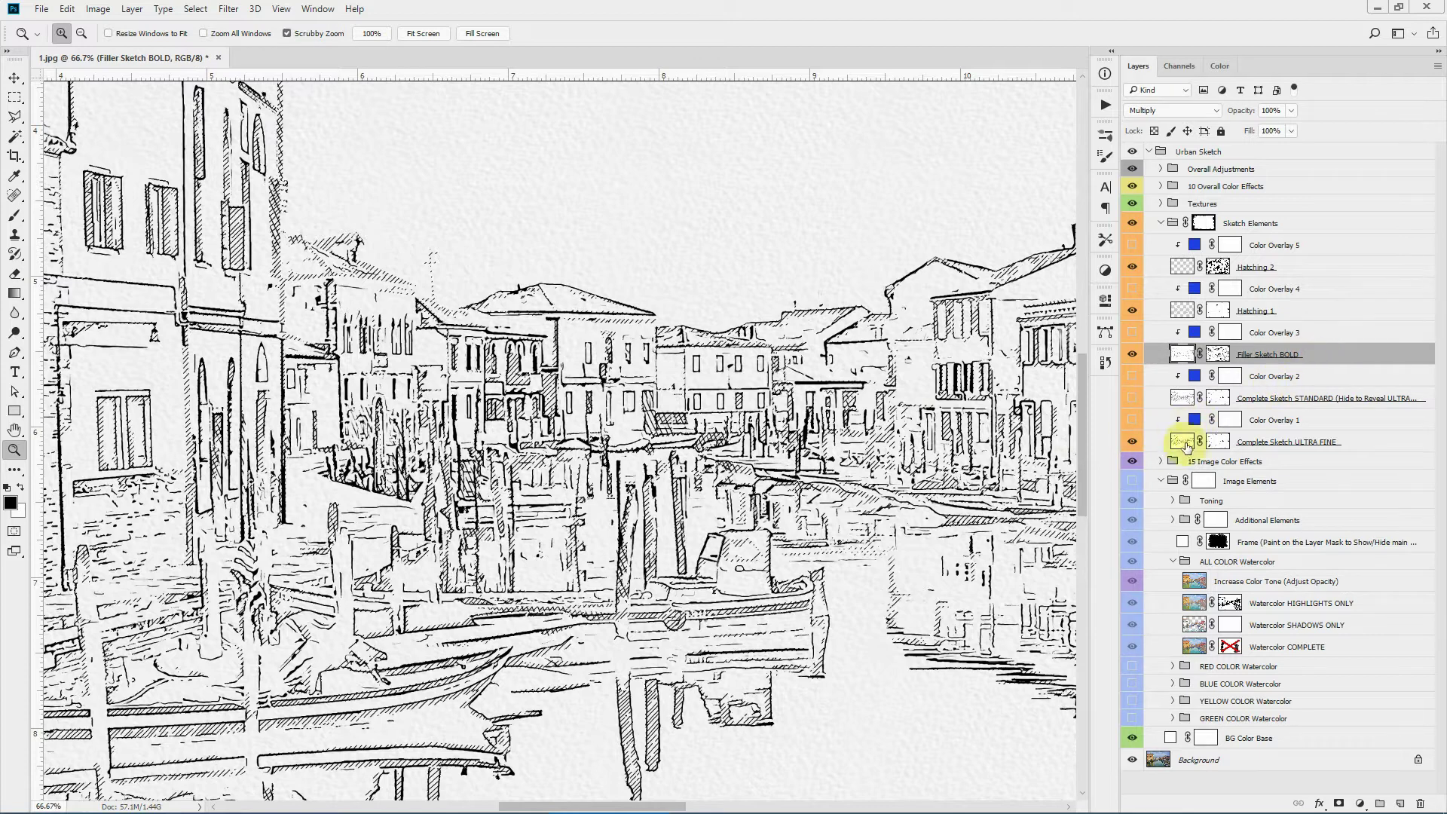
pyautogui.click(1131, 444)
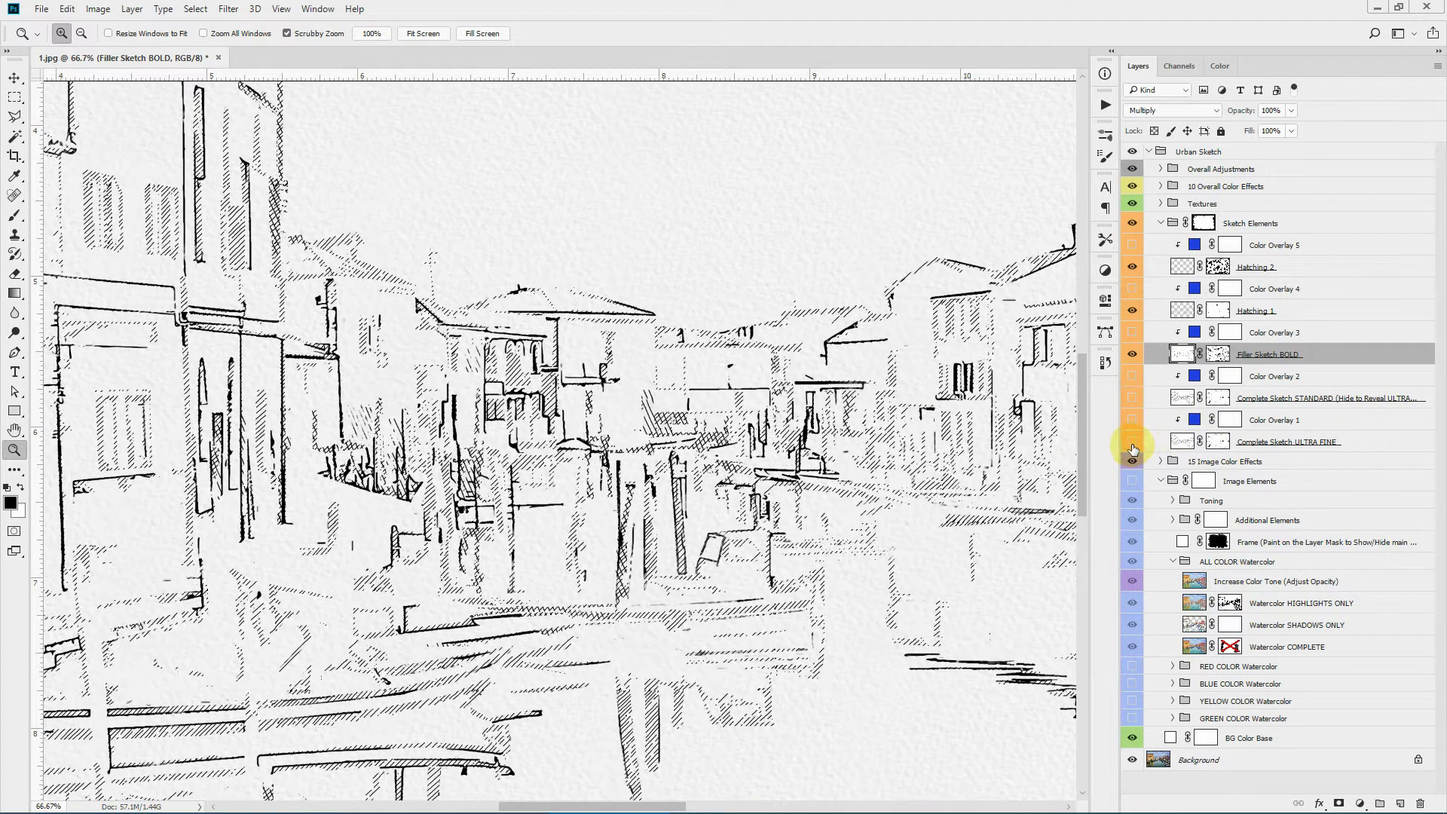
pyautogui.click(1128, 354)
pyautogui.click(1131, 355)
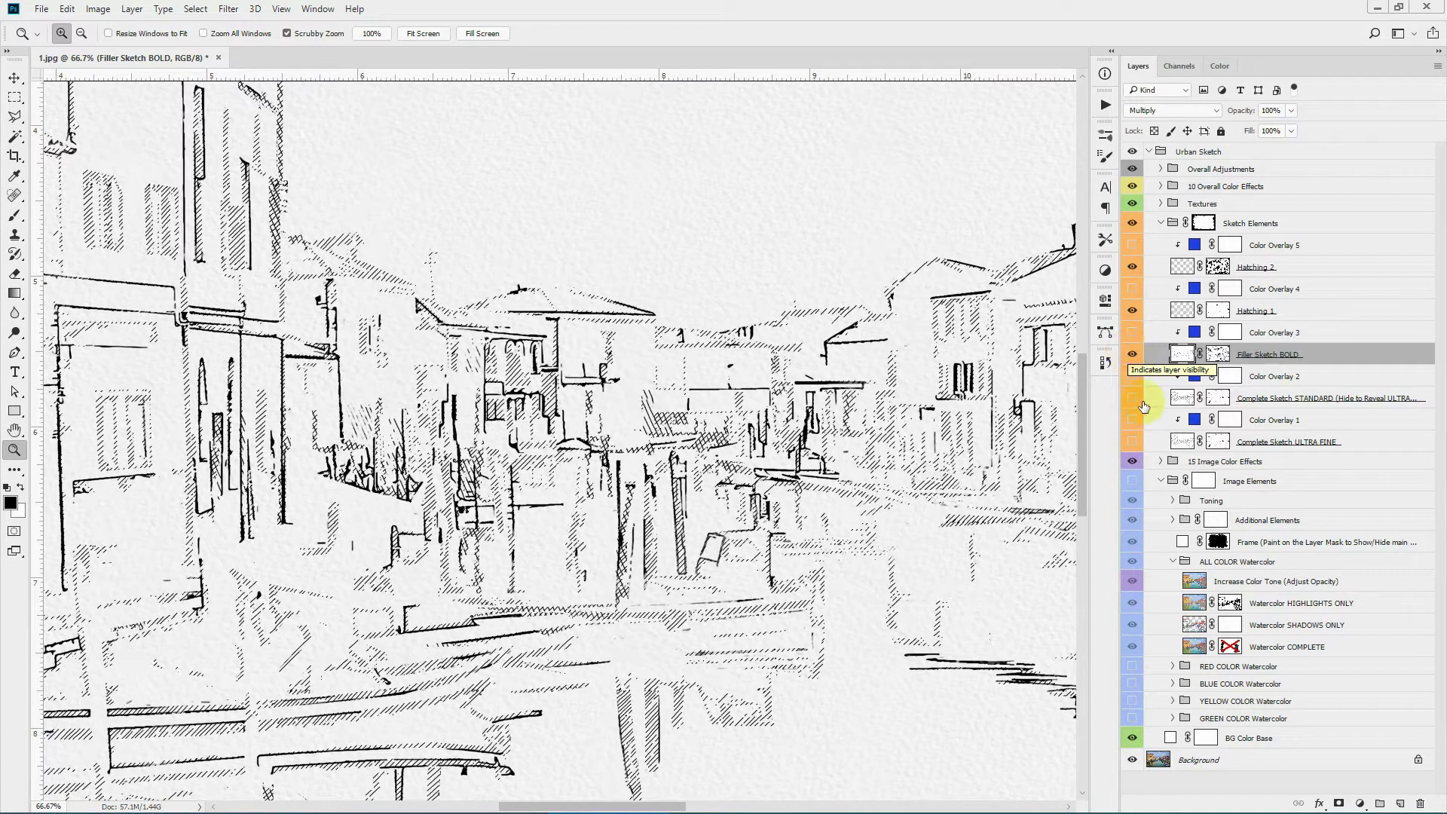
pyautogui.click(1132, 443)
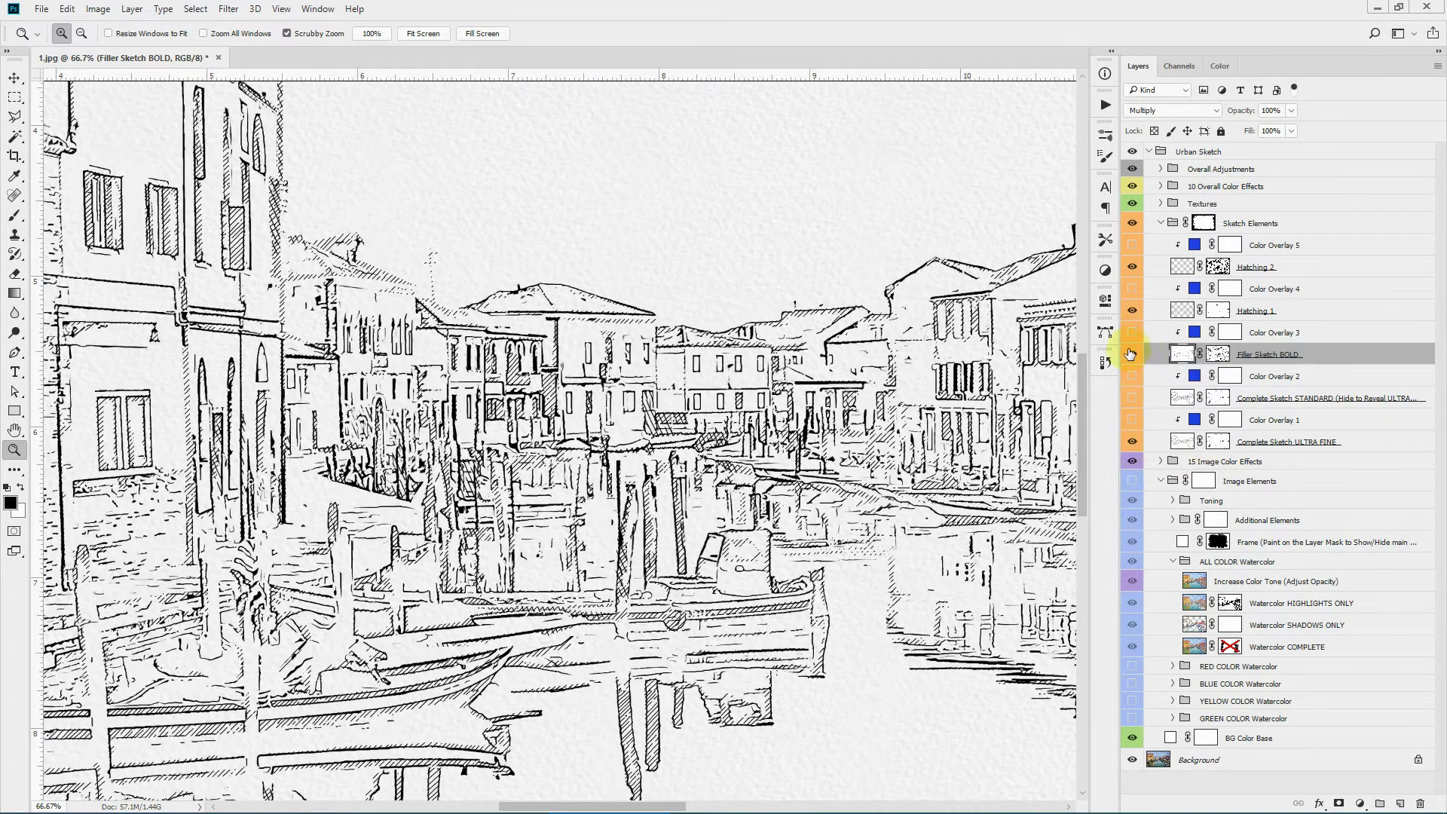
pyautogui.click(1132, 354)
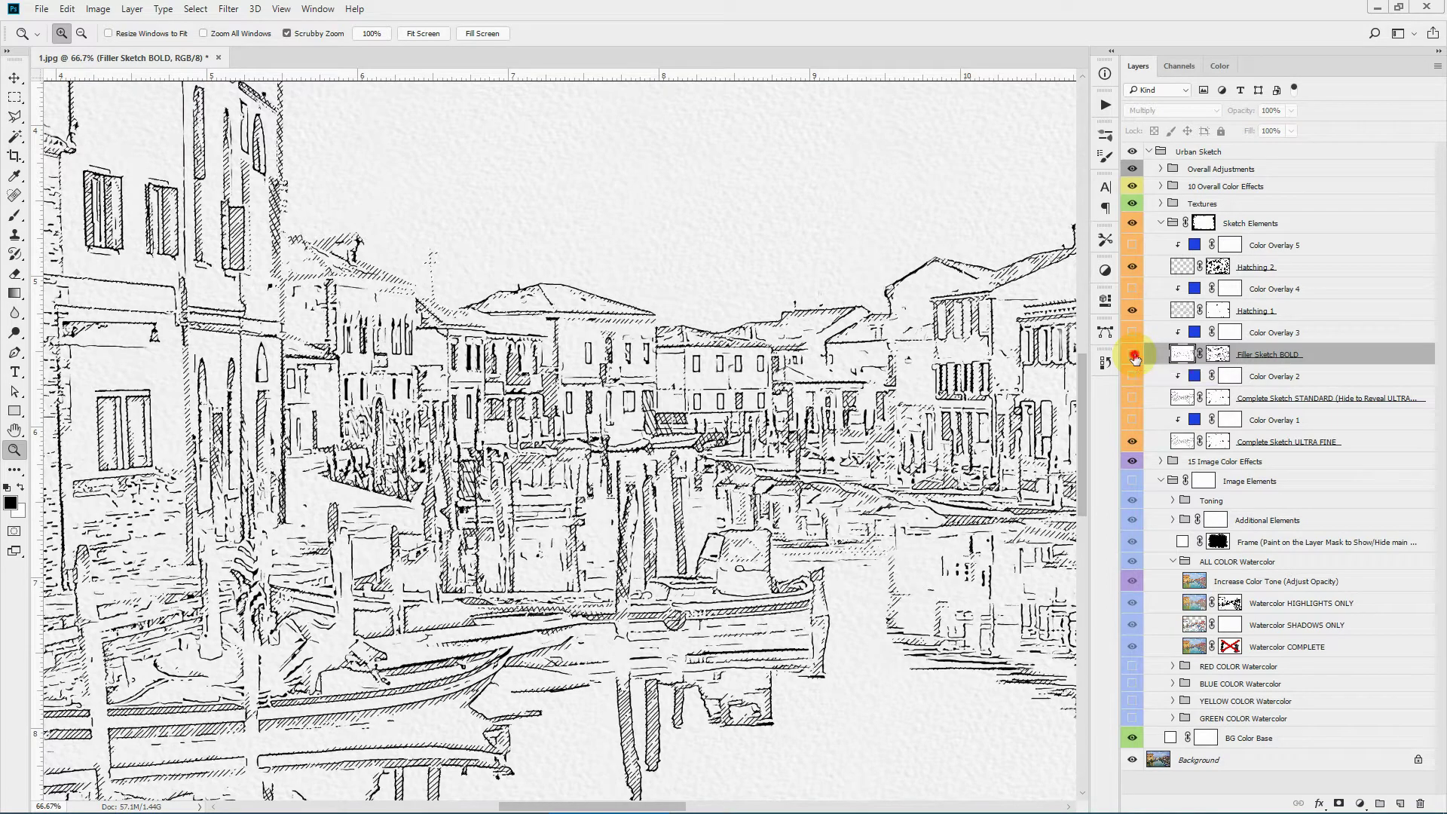
pyautogui.click(1134, 356)
# Step: Select the Hatching 1 layer, and toggle Hatching 1 and Hatching 2 off and on to compare their effect
pyautogui.click(1296, 310)
pyautogui.click(1132, 312)
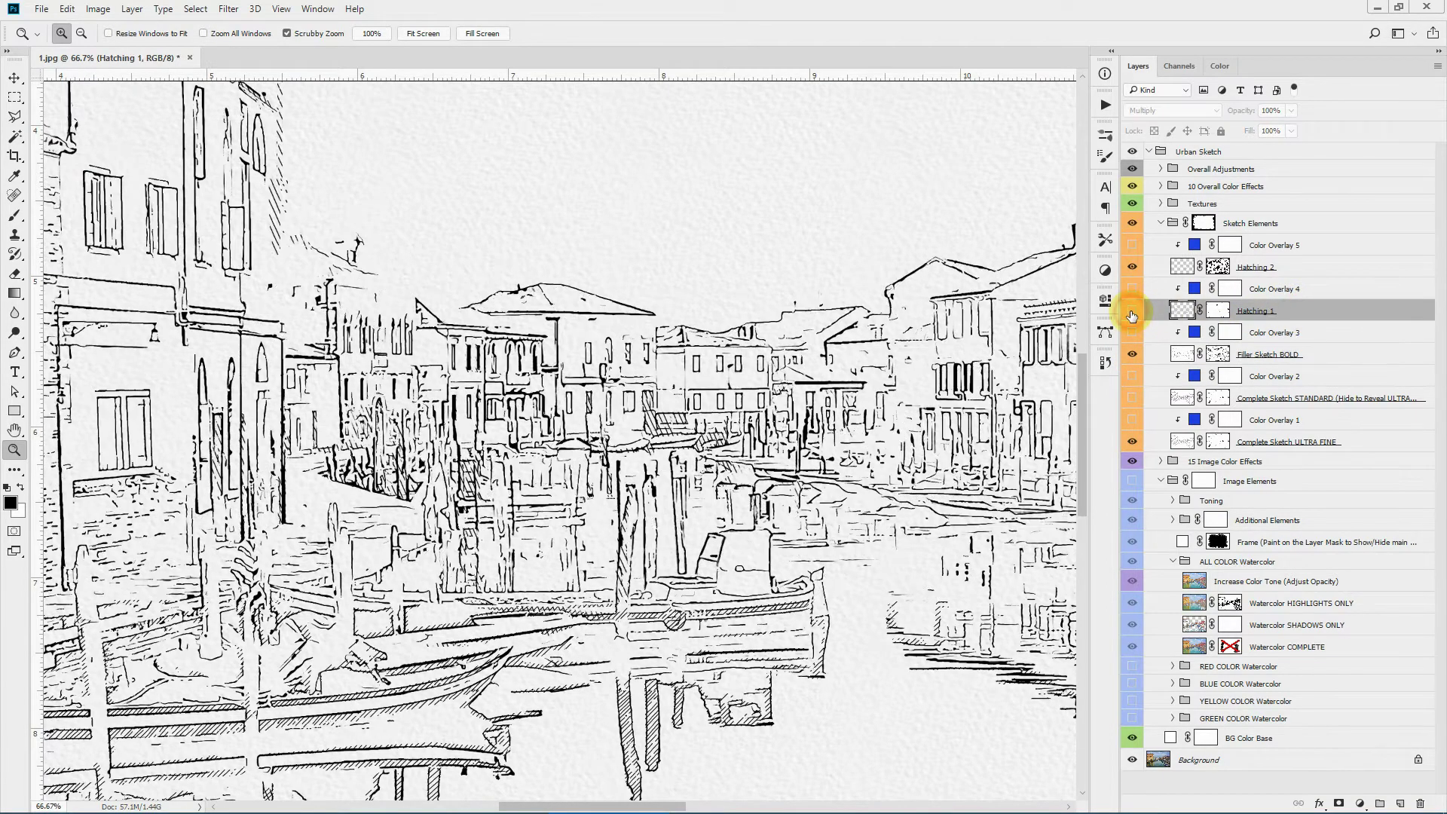
pyautogui.click(1132, 312)
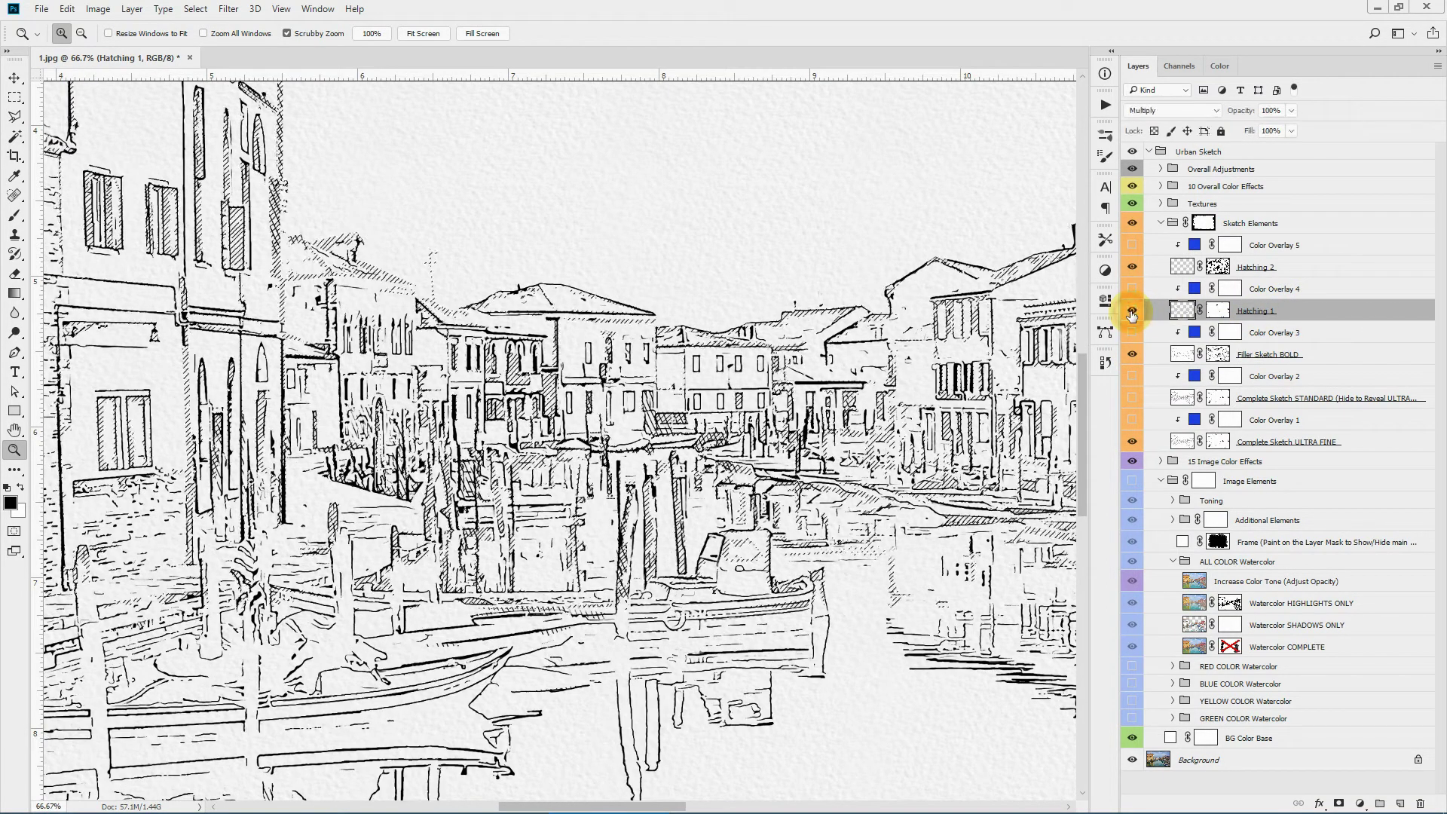
pyautogui.click(1131, 269)
pyautogui.click(1131, 269)
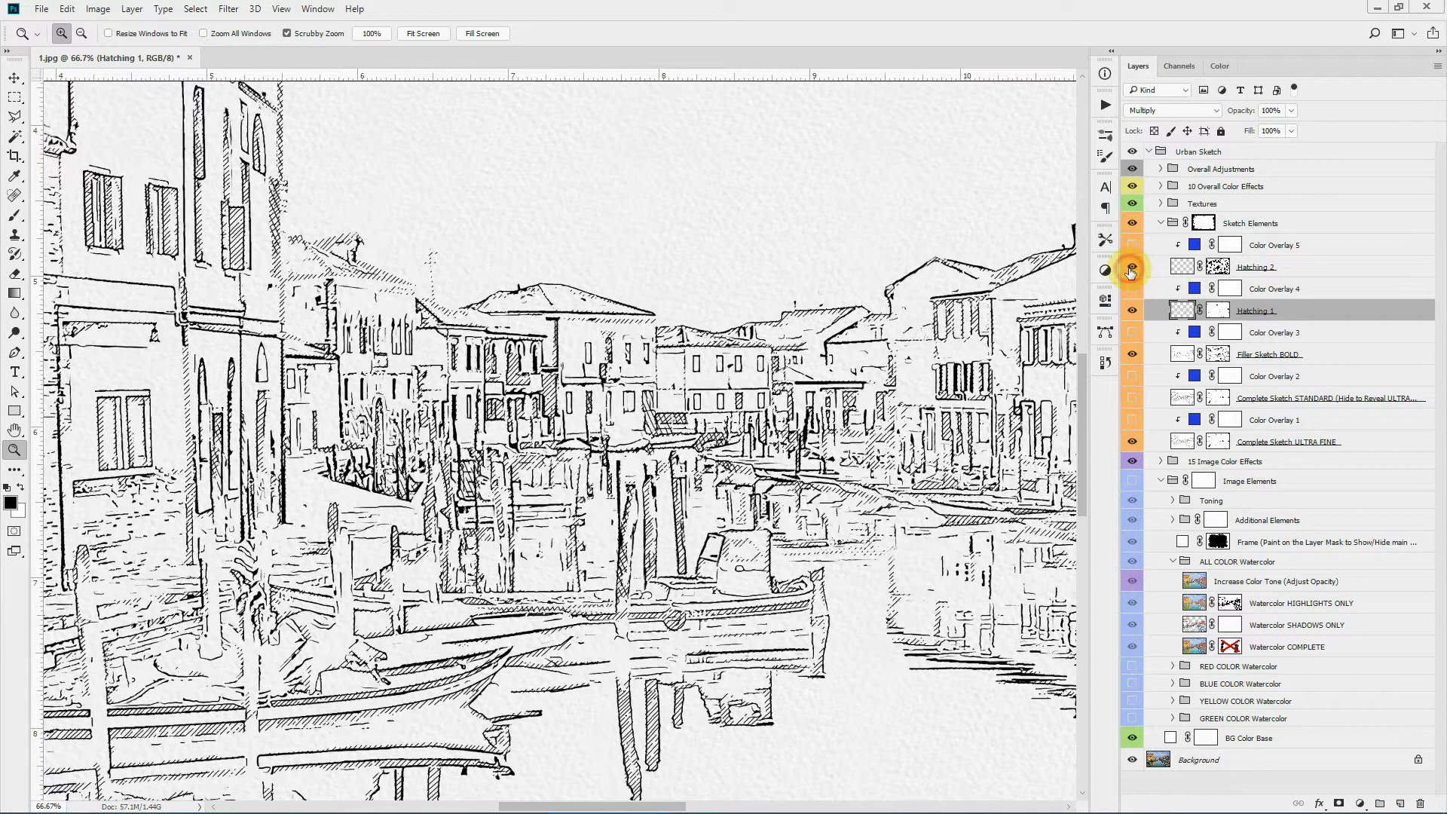
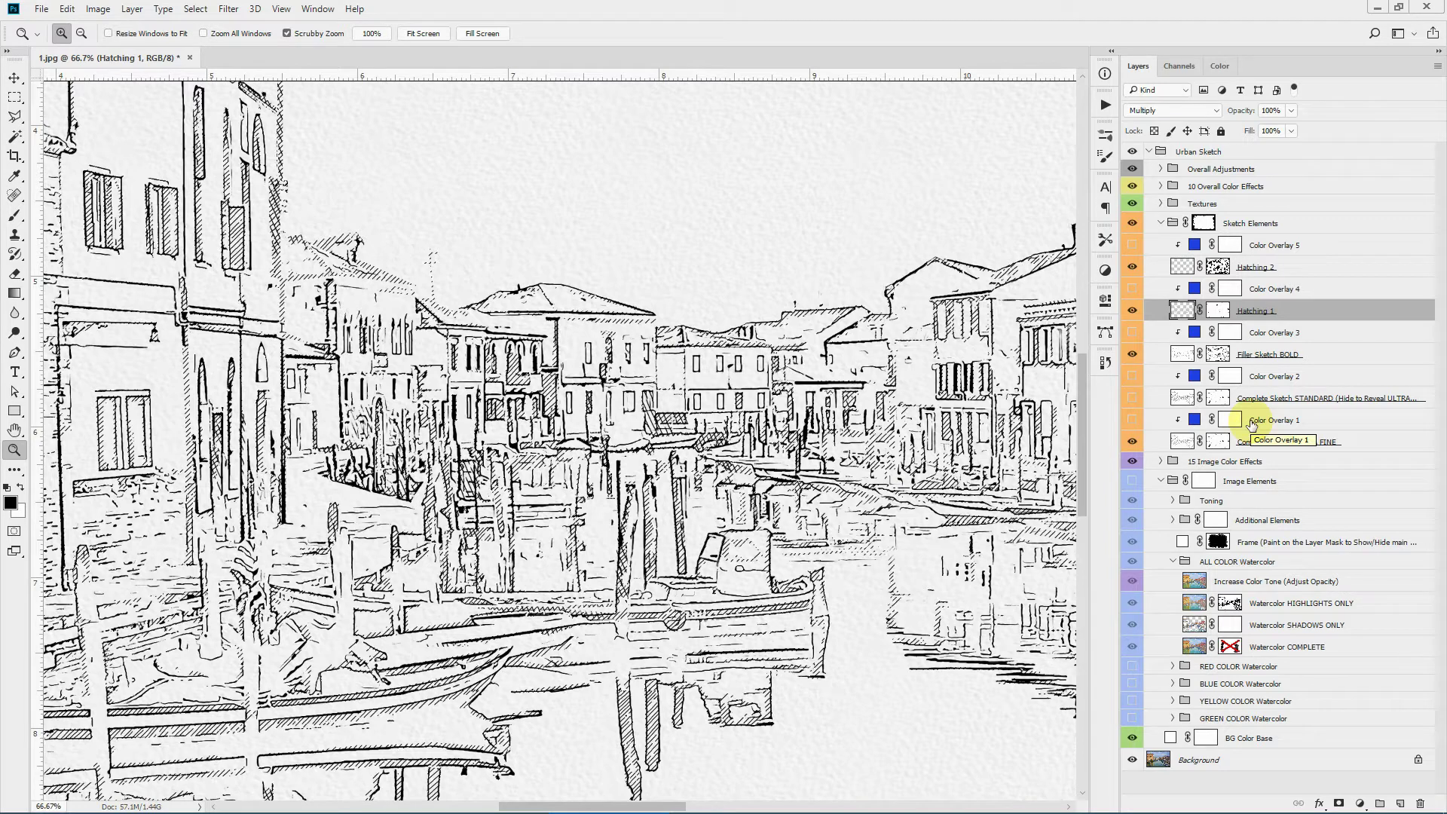
# Step: Show Color Overlay 1 through 5 and the Complete Sketch STANDARD layer to color all the sketch lines blue
pyautogui.click(1133, 421)
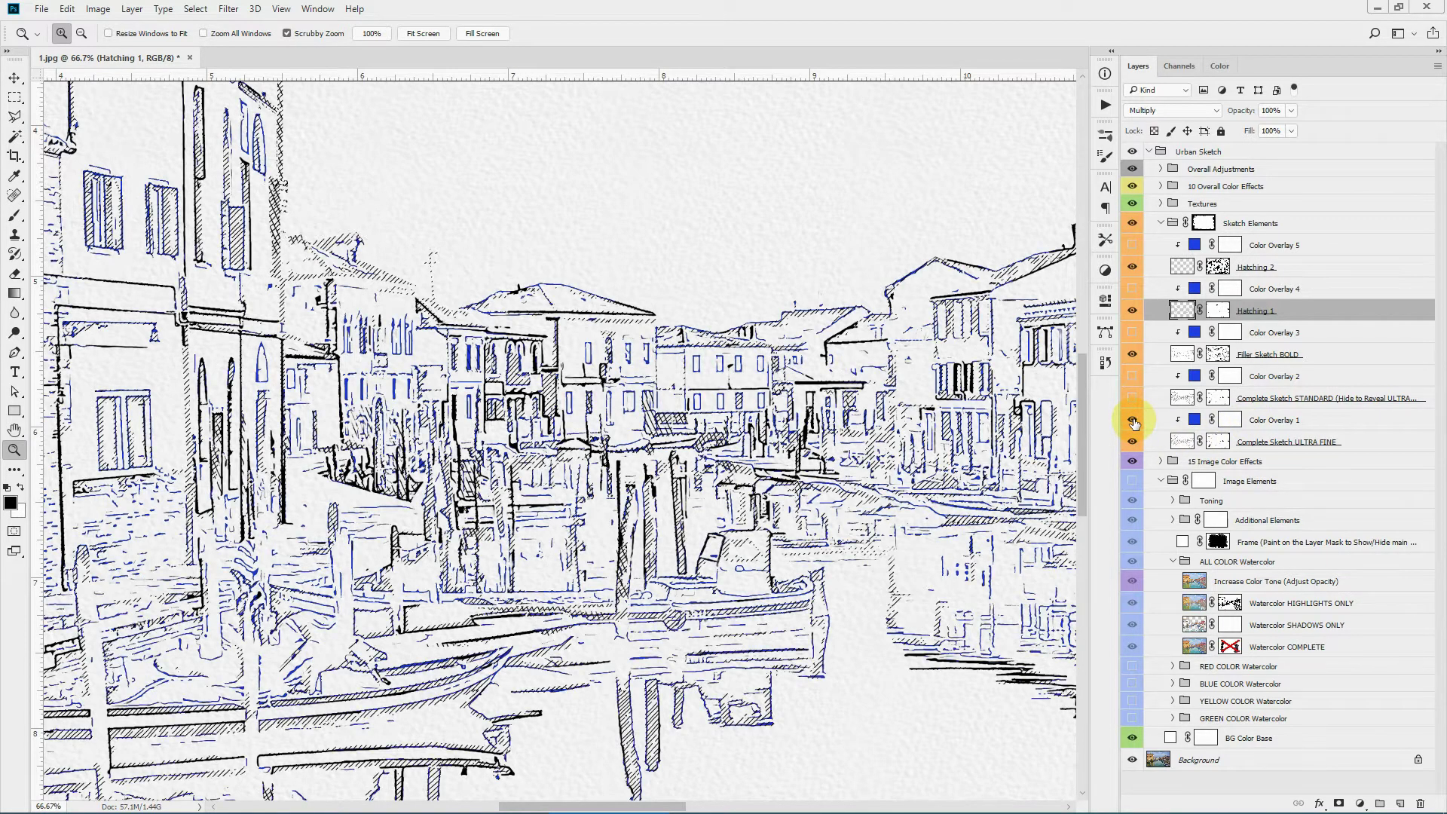
pyautogui.moveTo(1133, 377); pyautogui.dragTo(1133, 245)
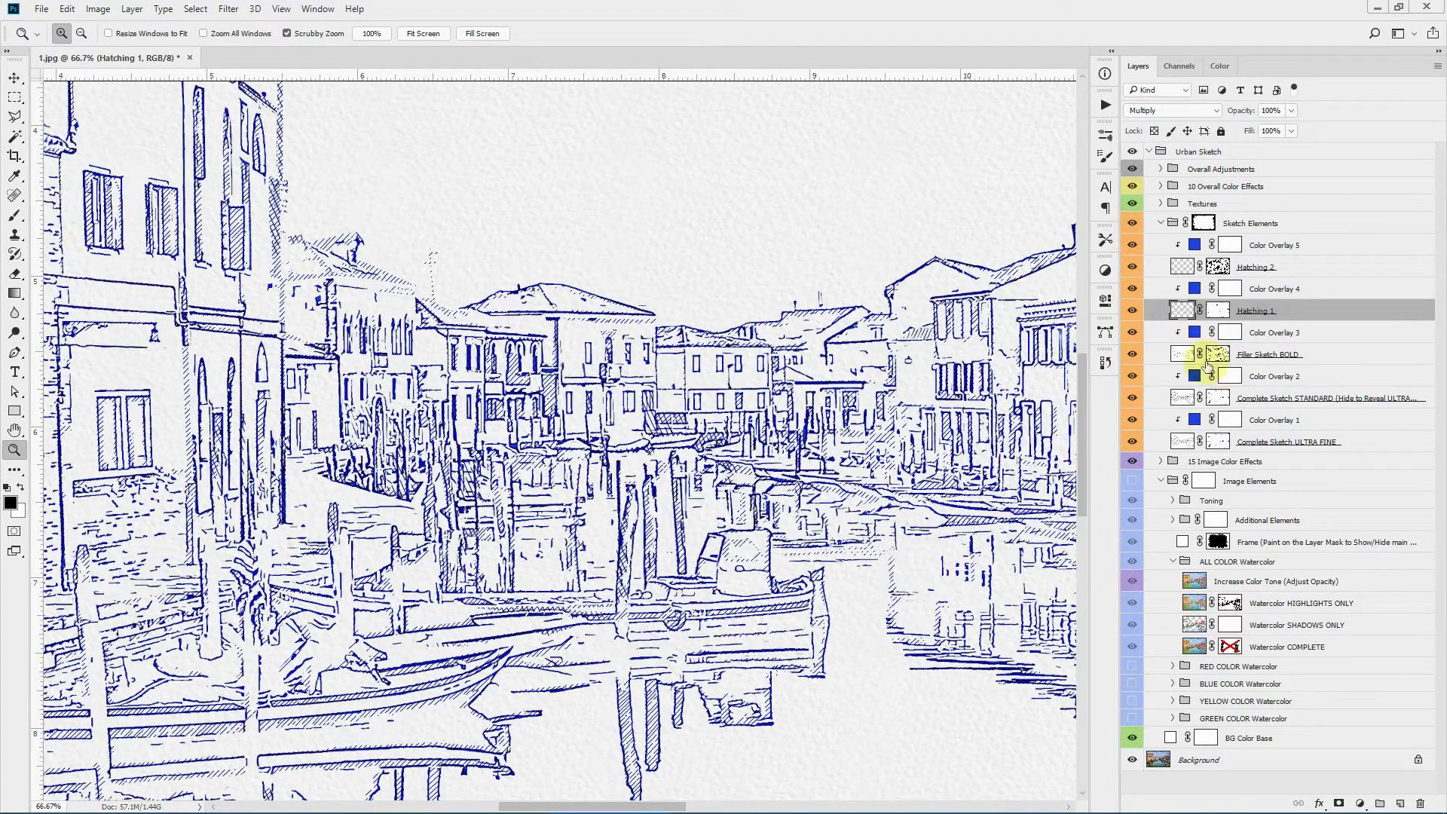
pyautogui.click(424, 33)
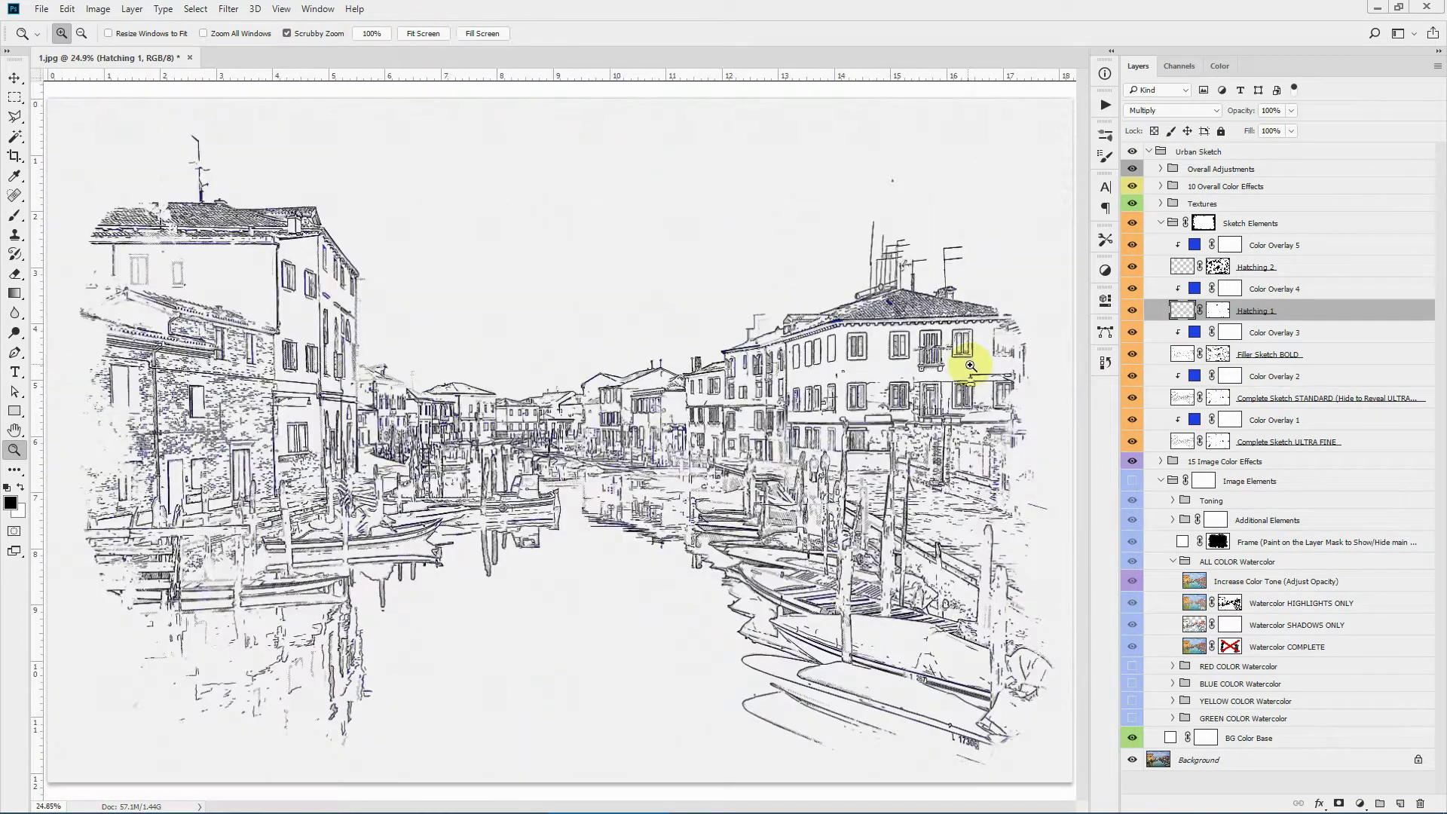
# Step: Try a pink hue for the Color Overlay 1 fill, cancelling the color change
pyautogui.keyDown('alt'); pyautogui.click(420, 428); pyautogui.keyUp('alt')
pyautogui.moveTo(332, 393); pyautogui.dragTo(333, 392)
pyautogui.moveTo(407, 464); pyautogui.dragTo(871, 482)
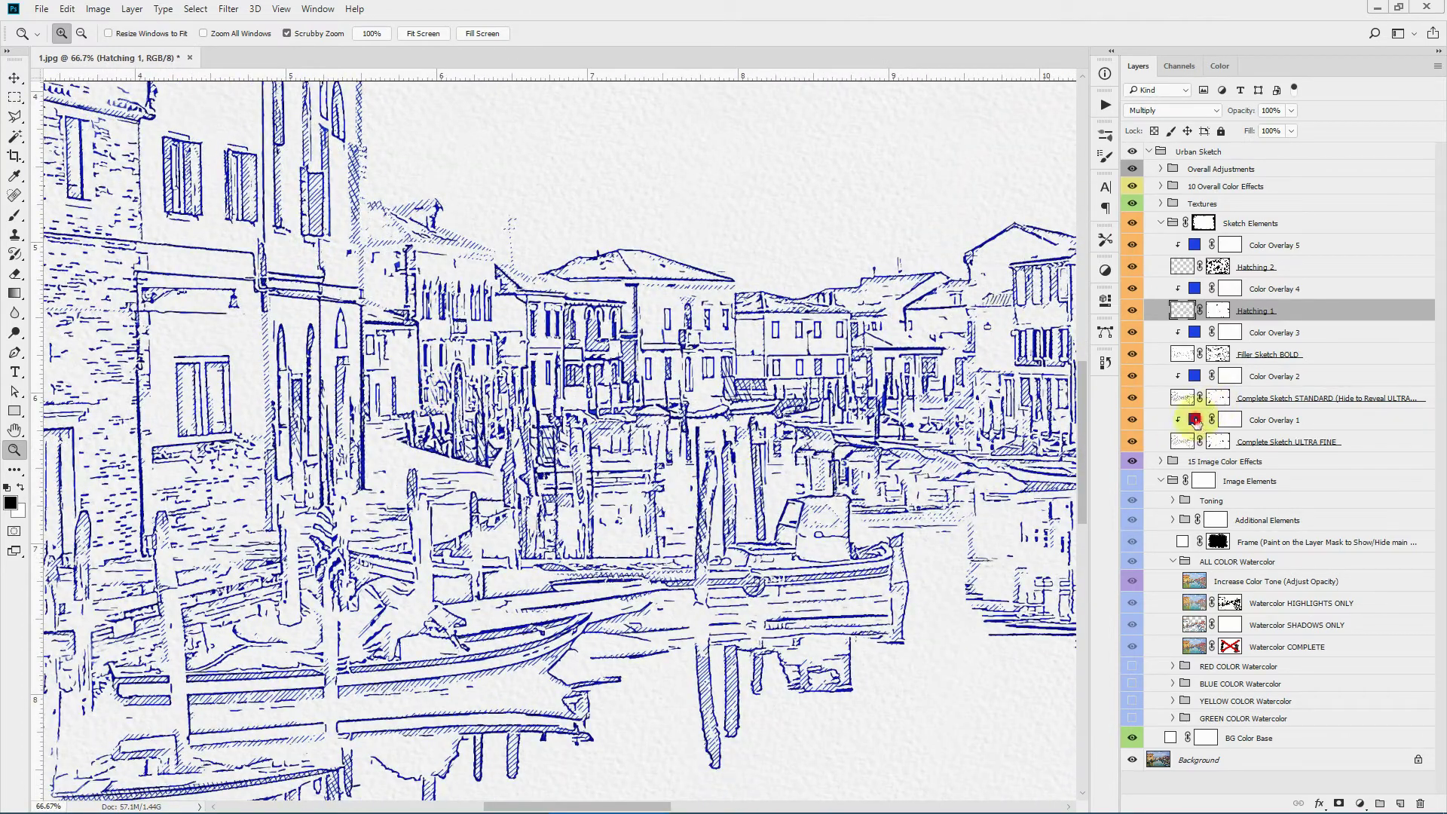
pyautogui.click(1195, 421)
pyautogui.doubleClick(1194, 421)
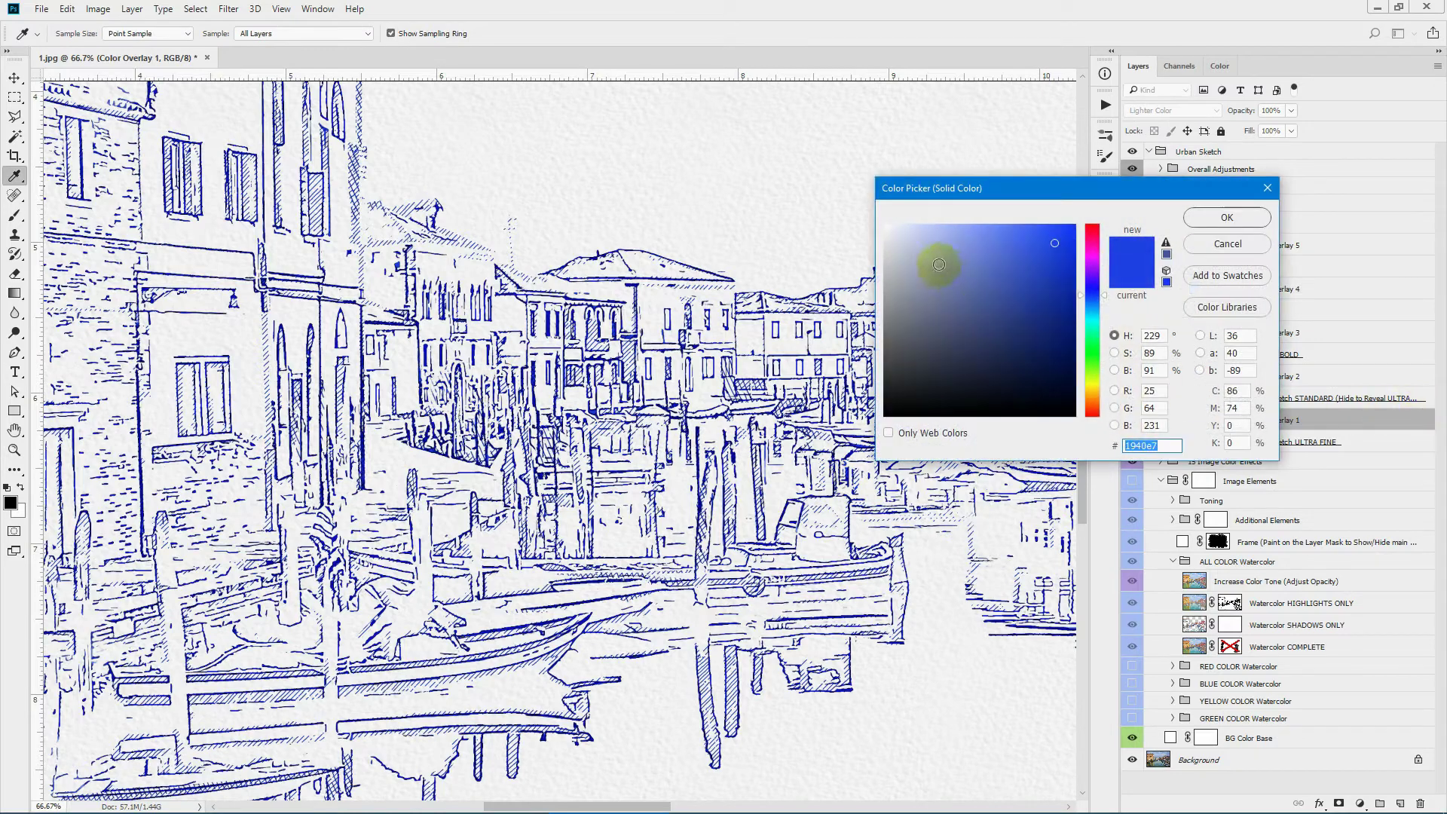
pyautogui.moveTo(1097, 251); pyautogui.dragTo(1097, 259)
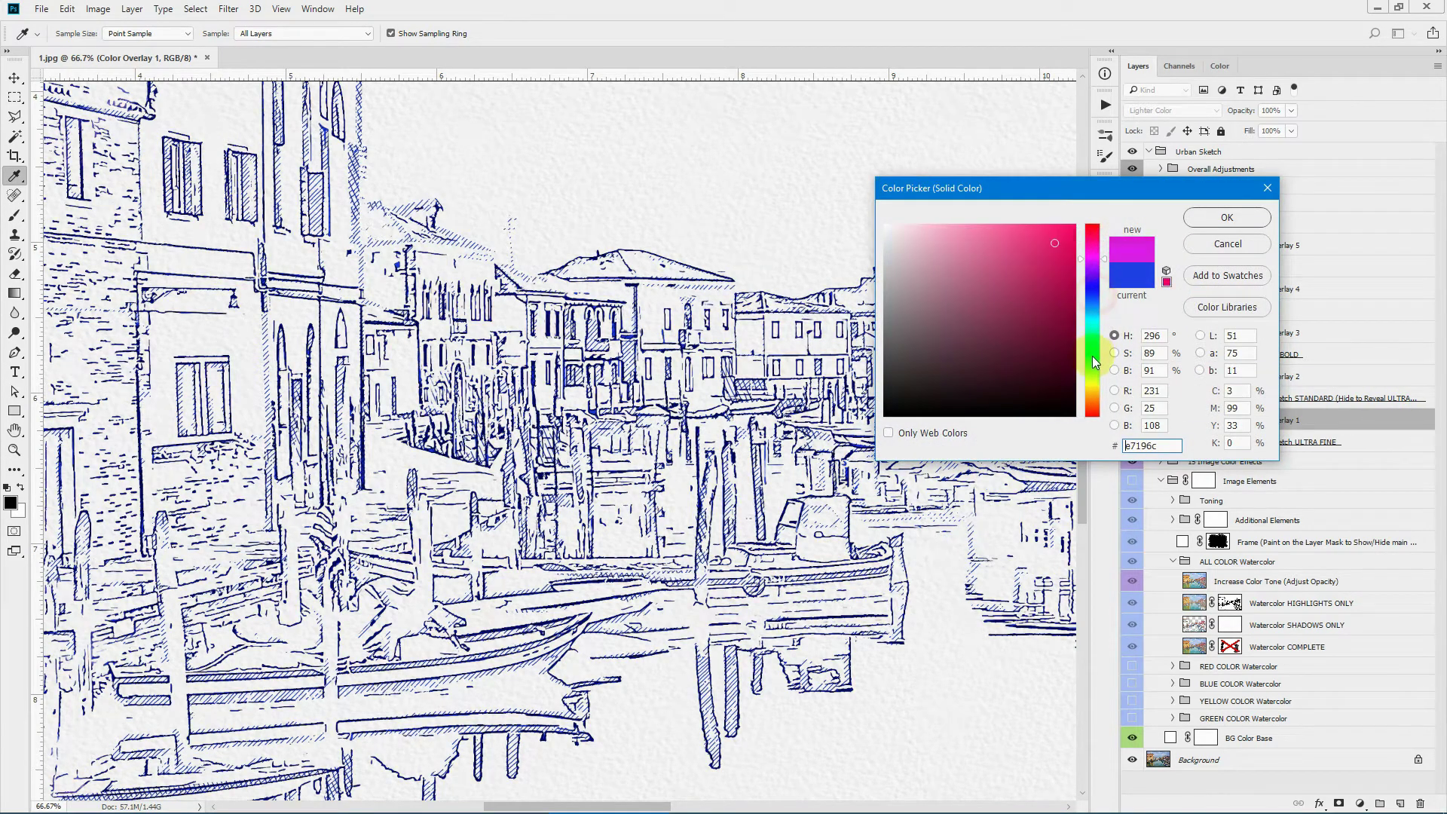
pyautogui.click(1236, 243)
# Step: Hide Color Overlay 5 through 2 and the sketch layers above Color Overlay 1, isolating the blue Complete Sketch ULTRA FINE lines
pyautogui.click(1133, 245)
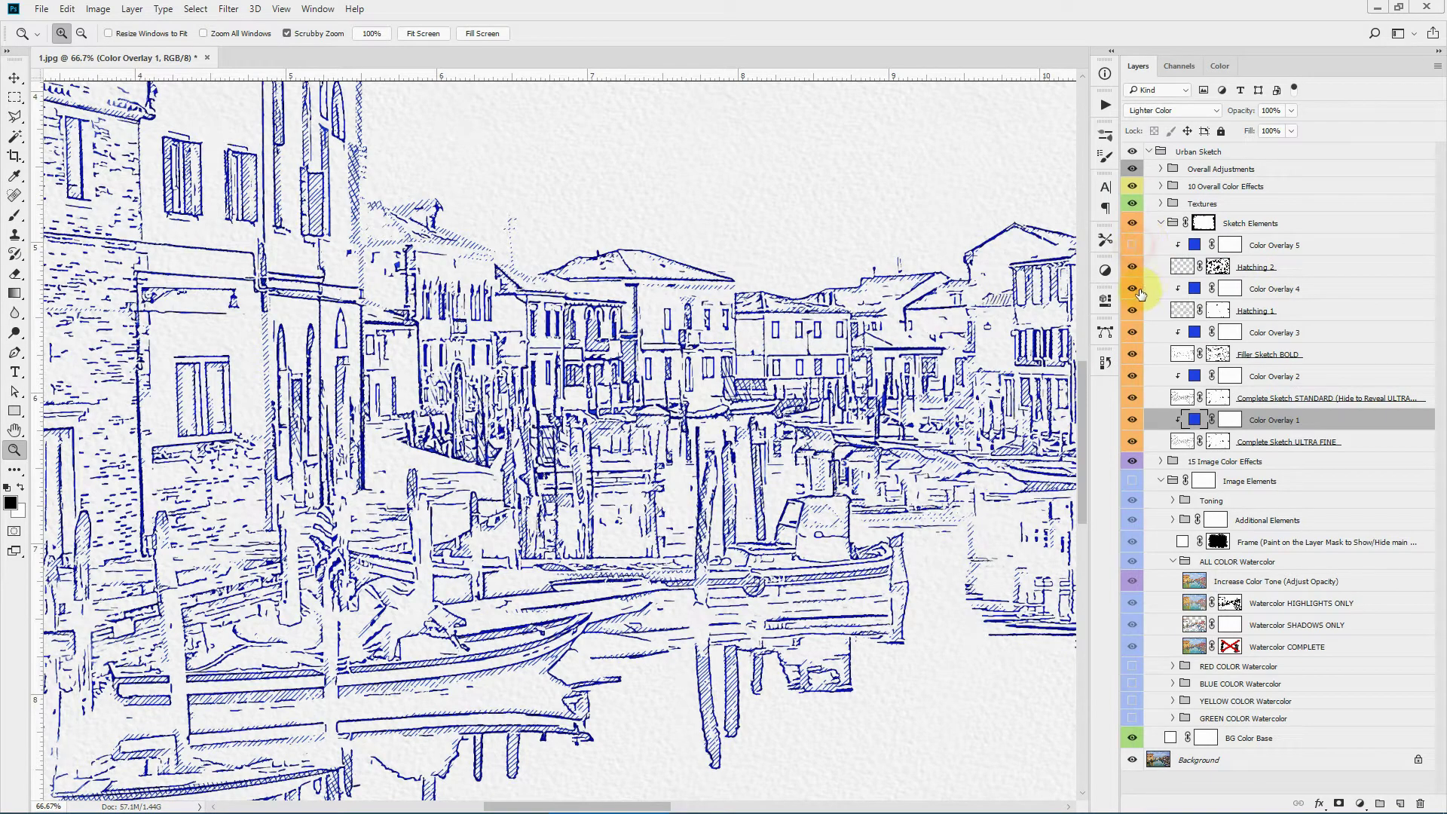
pyautogui.click(1133, 288)
pyautogui.click(1133, 333)
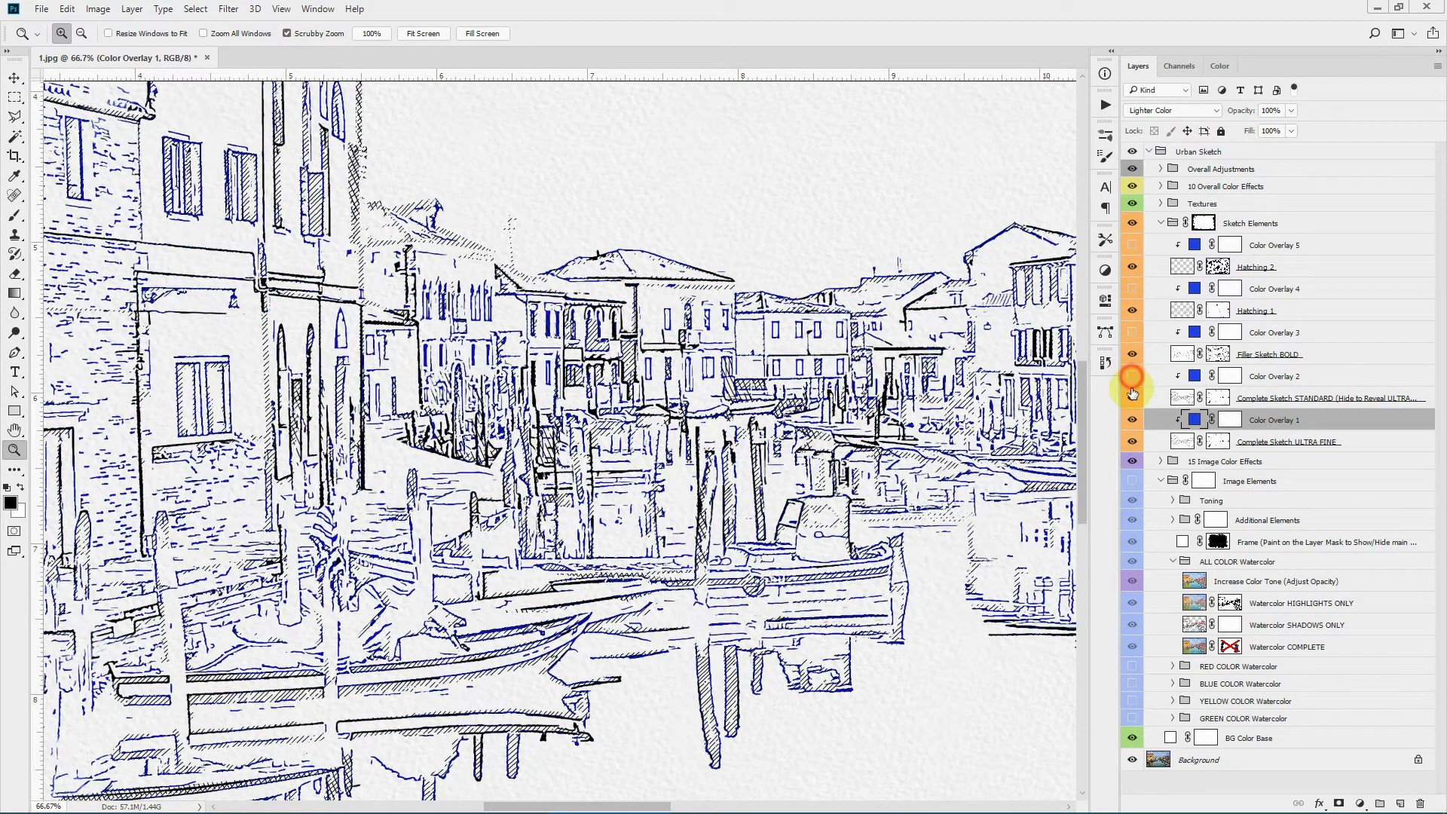
pyautogui.moveTo(1132, 392)
pyautogui.mouseDown()
pyautogui.moveTo(1132, 260)
pyautogui.moveTo(1103, 283)
pyautogui.moveTo(1097, 401)
pyautogui.mouseUp()
# Step: Try orange e77f19 as the Color Overlay 1 fill on the ULTRA FINE sketch, cancelling the color change
pyautogui.doubleClick(1197, 420)
pyautogui.click(1089, 240)
pyautogui.click(1213, 251)
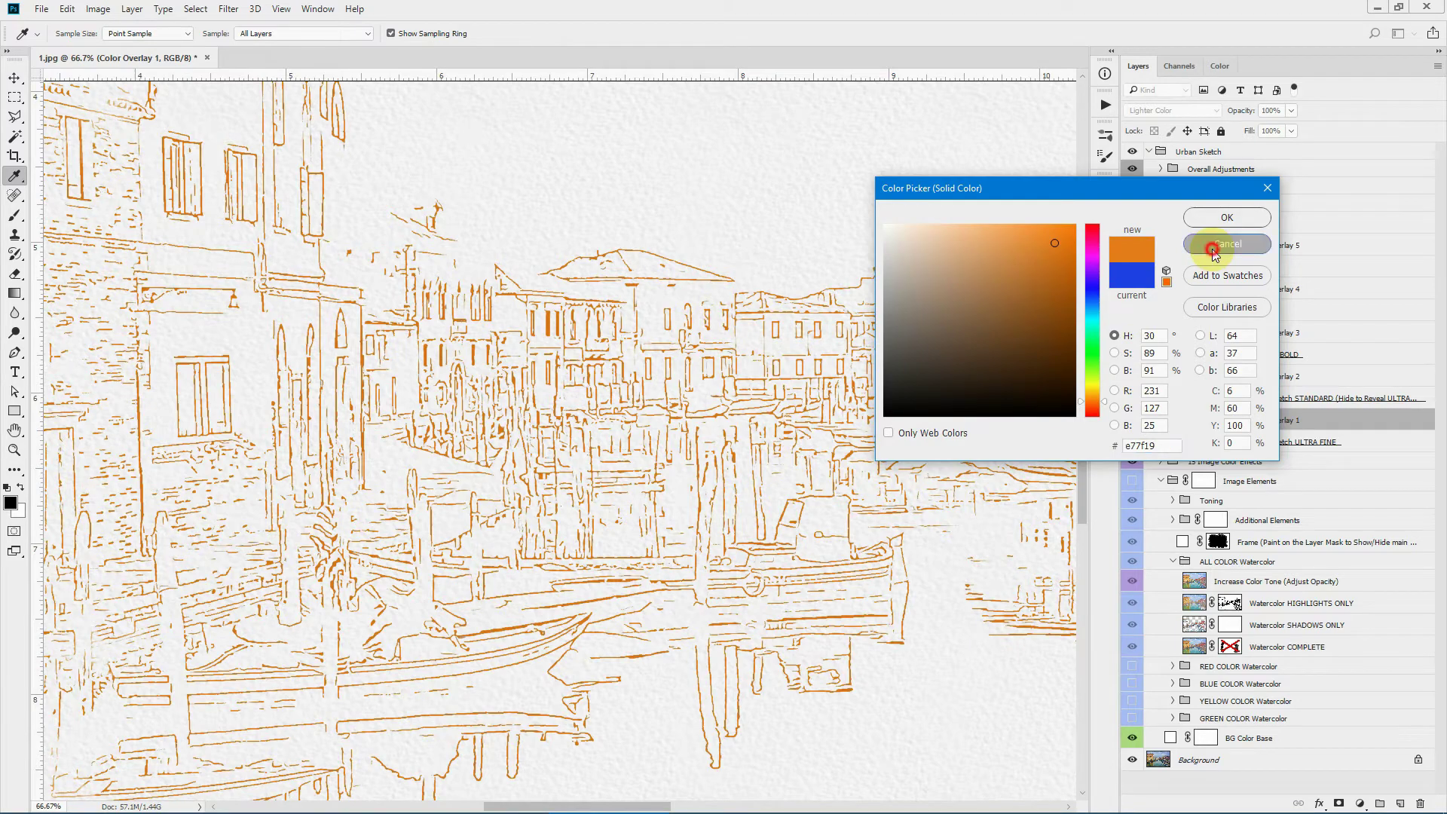
# Step: Show the Filler Sketch BOLD, Hatching 1 and Hatching 2 layers with every Color Overlay layer hidden
pyautogui.click(1132, 419)
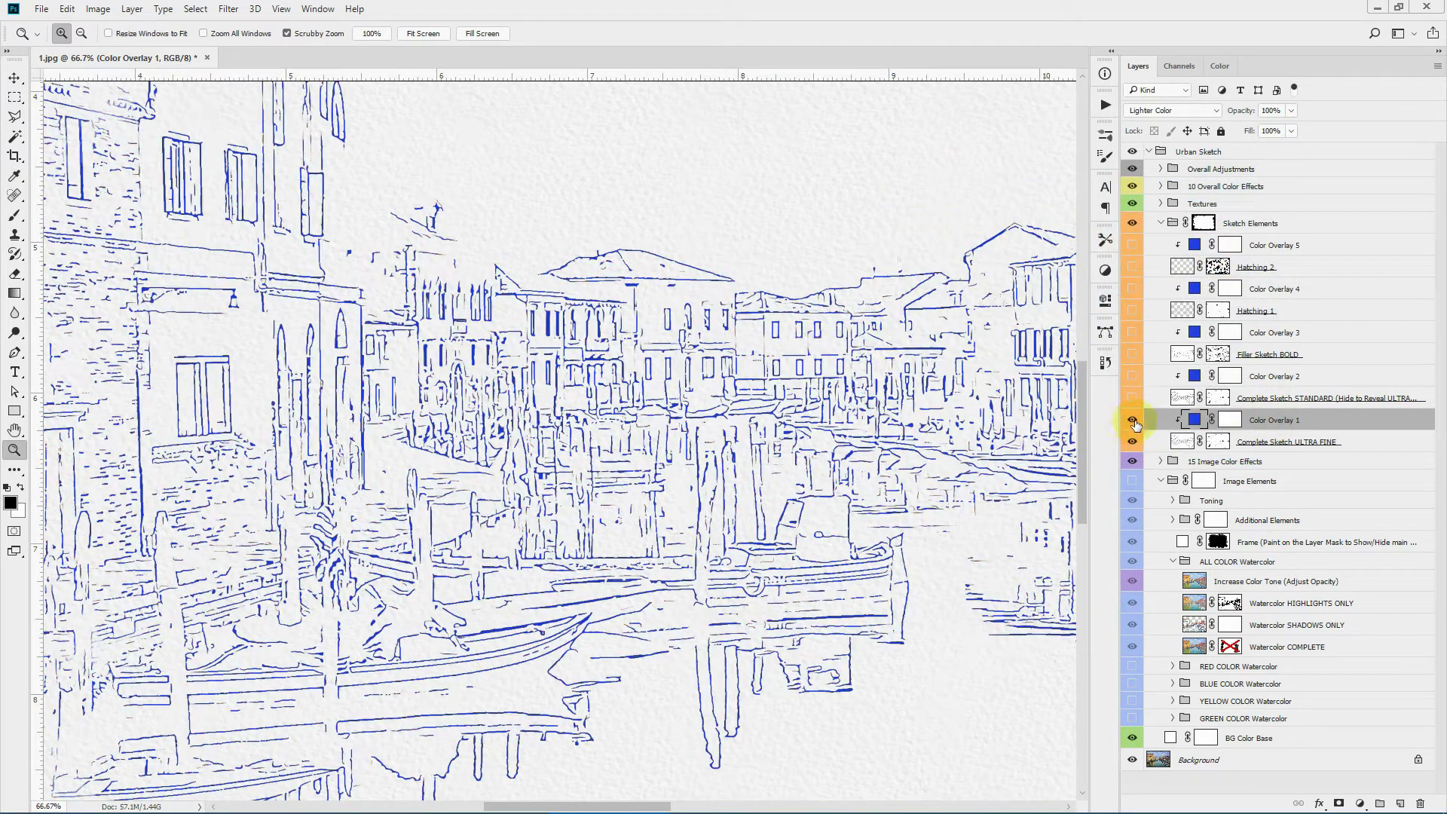
pyautogui.click(1134, 353)
pyautogui.moveTo(1137, 287); pyautogui.dragTo(1134, 311)
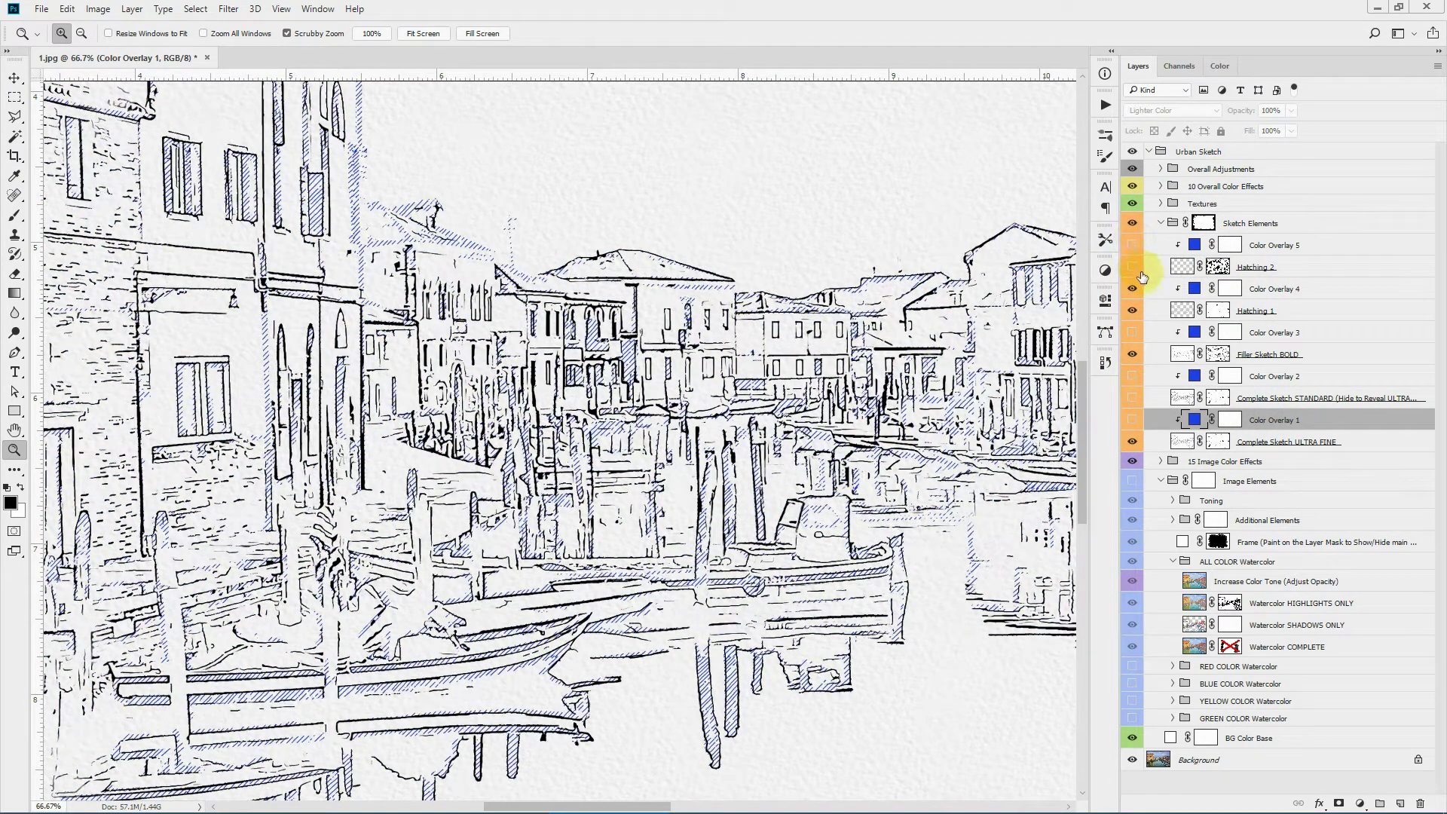
pyautogui.click(1132, 267)
pyautogui.click(1133, 289)
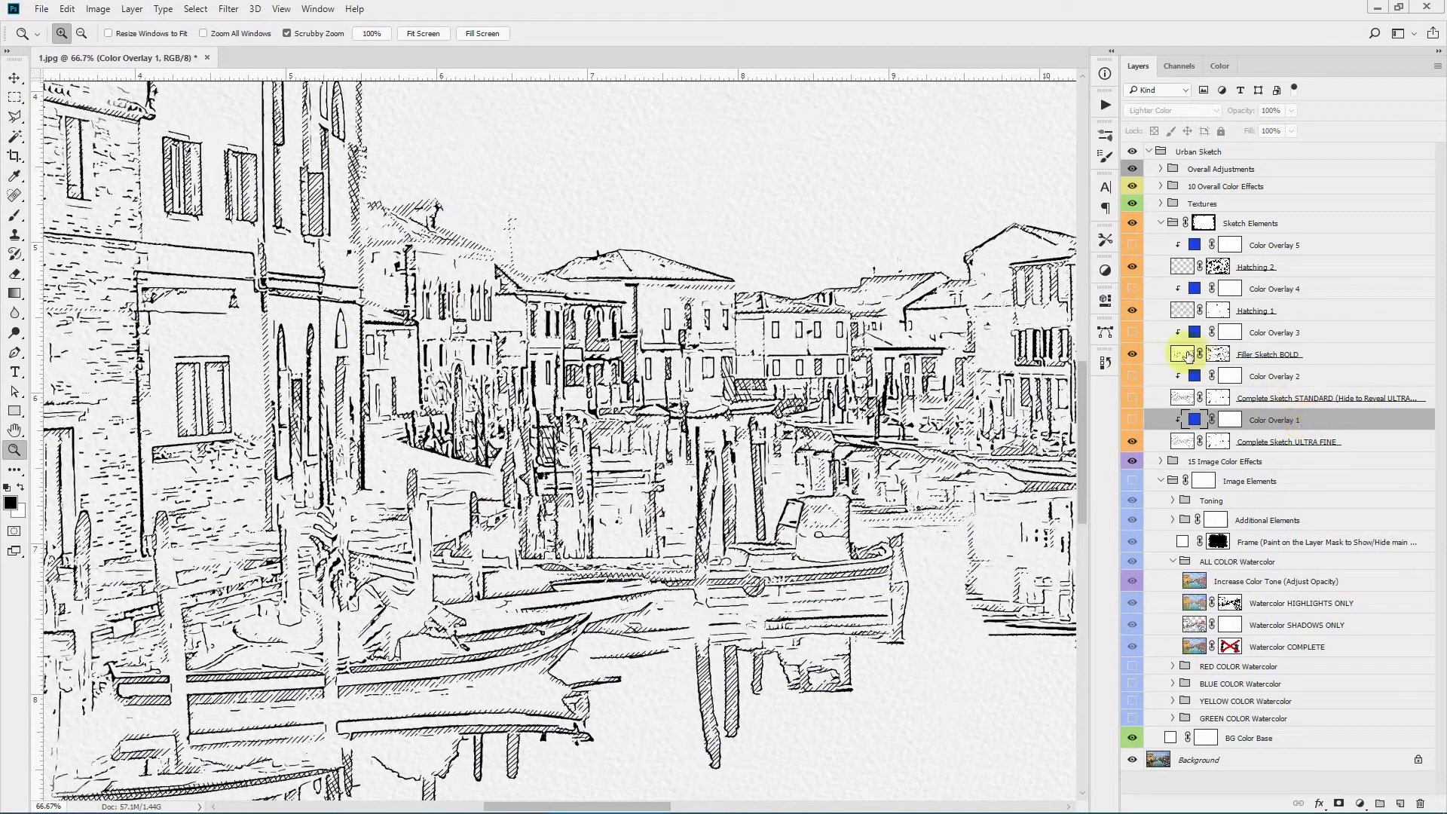
# Step: Show the Image Elements group to restore the watercolor, and collapse the Sketch Elements group
pyautogui.click(1323, 486)
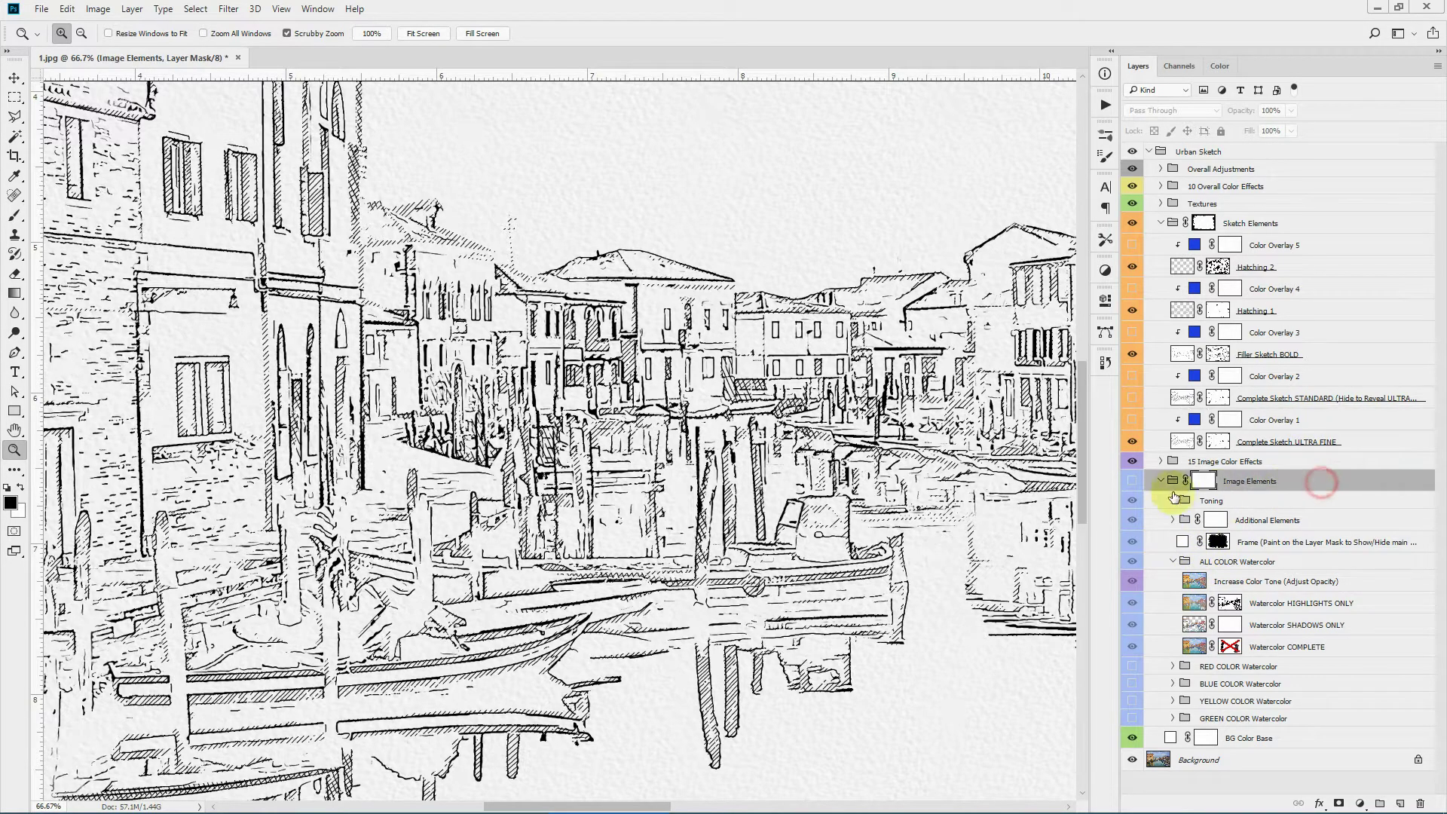
pyautogui.click(1132, 481)
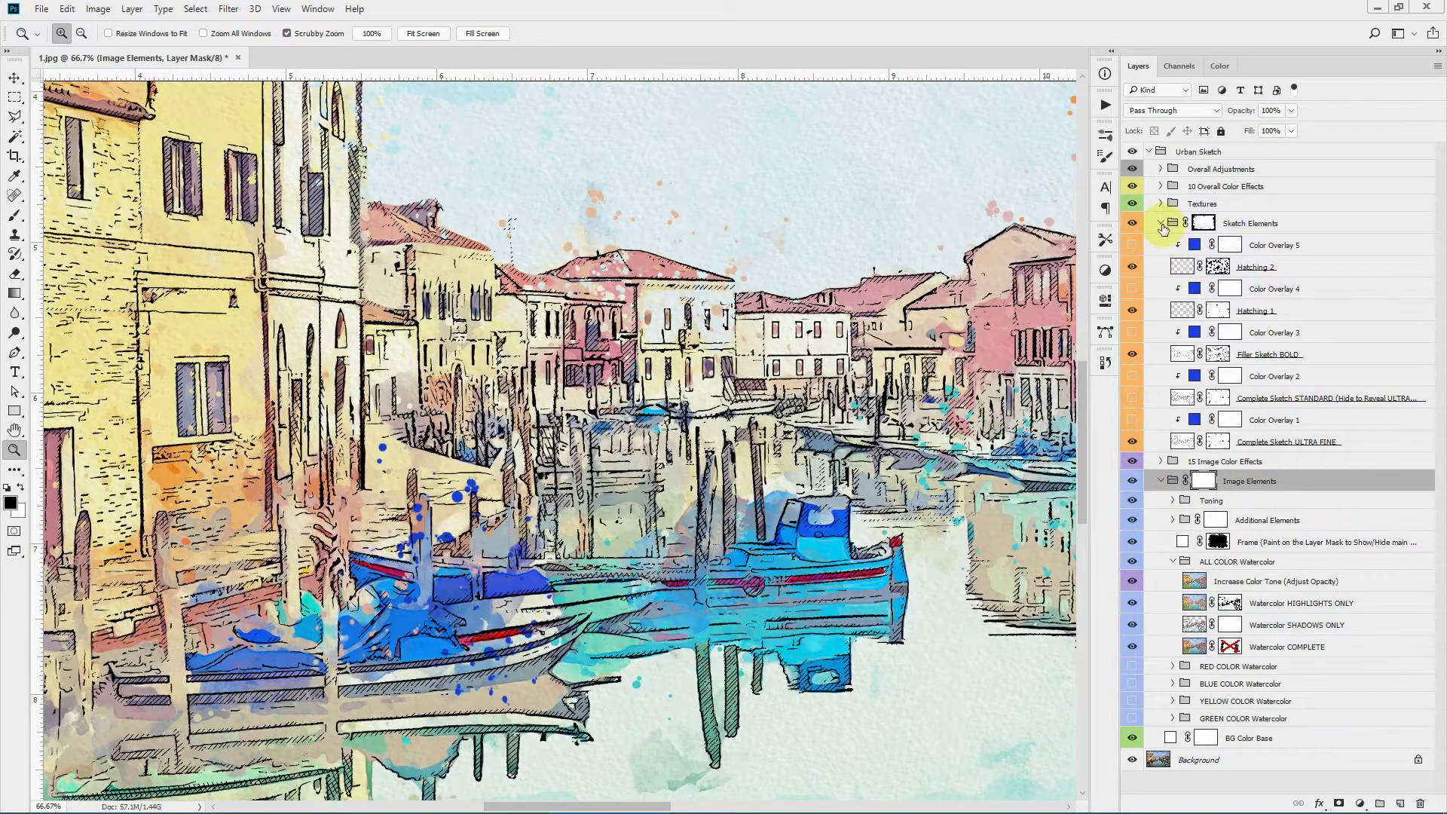
pyautogui.click(1162, 224)
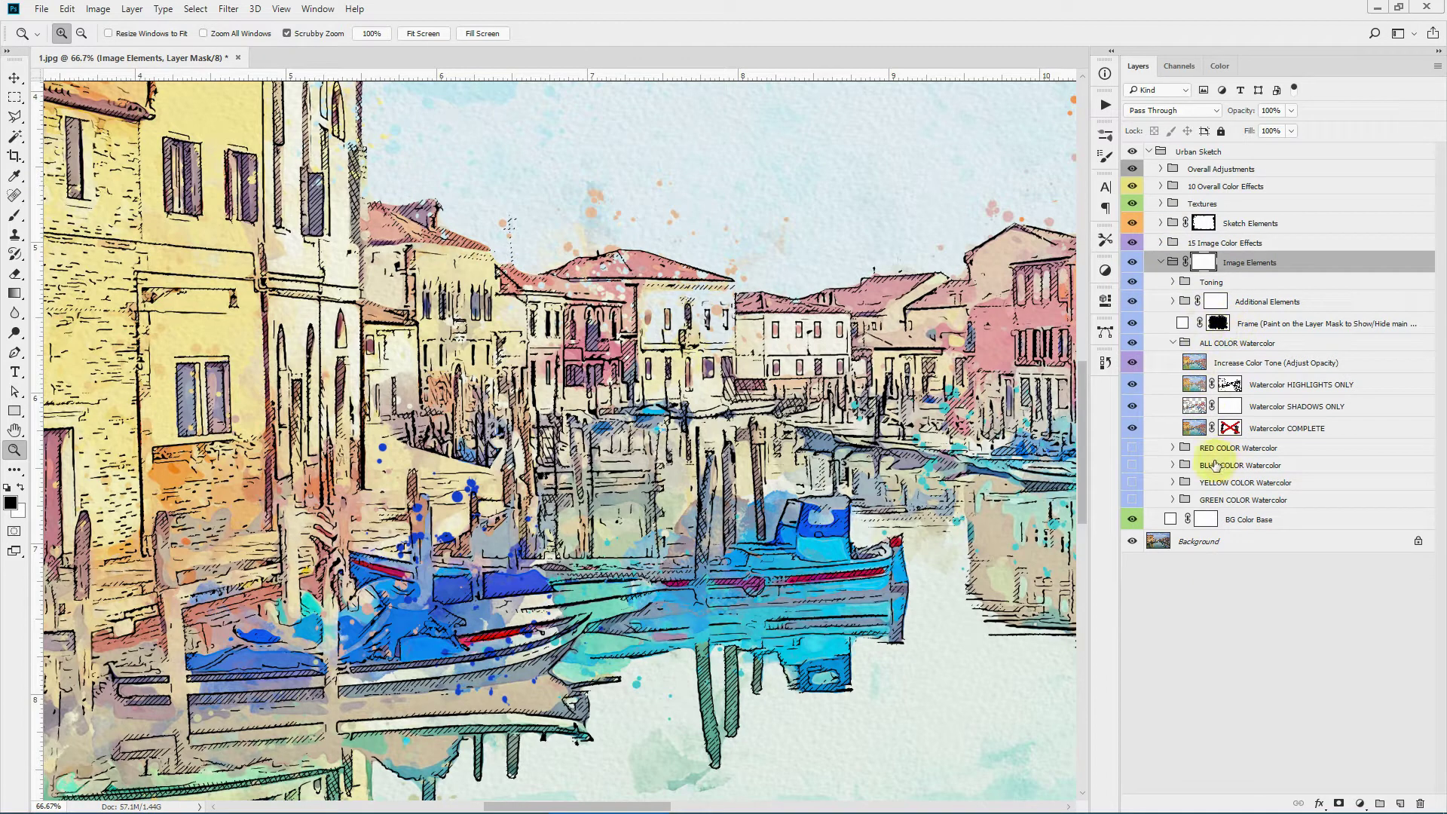
pyautogui.click(1133, 428)
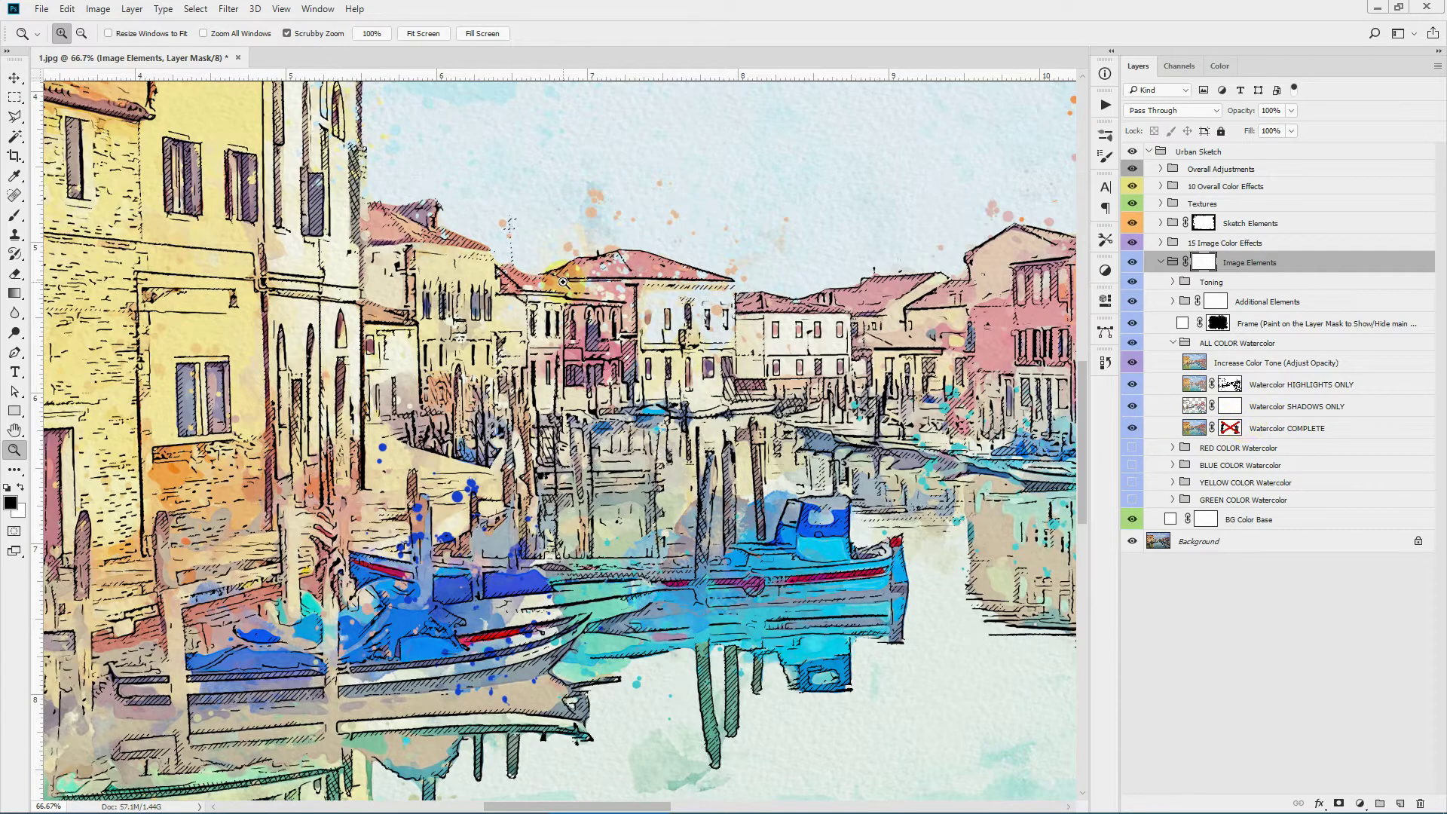
# Step: Try brushing black on the Sketch Elements layer mask to hide sketch lines over the yellow building, its roof and reflection
pyautogui.click(423, 33)
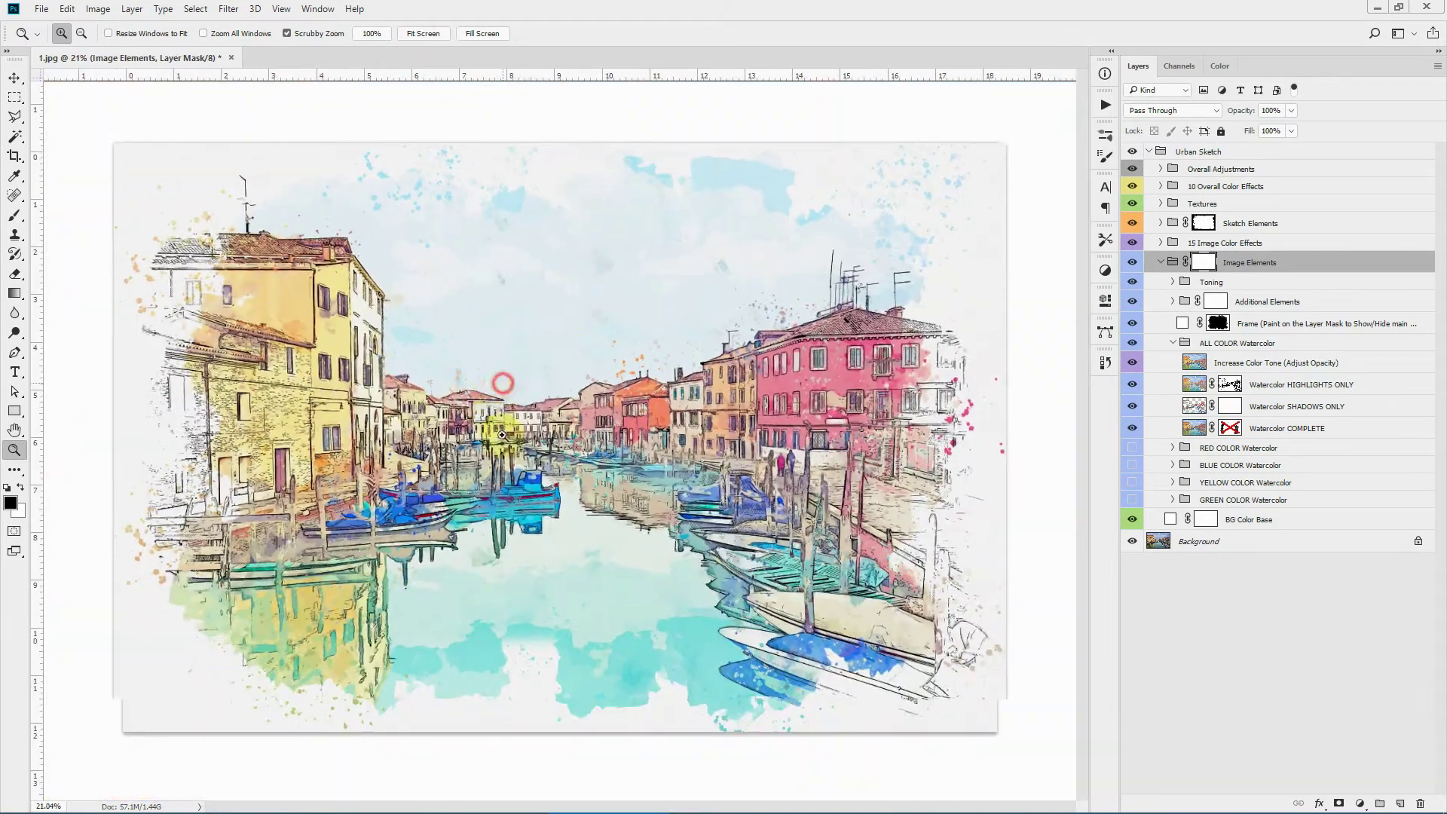
pyautogui.click(502, 435)
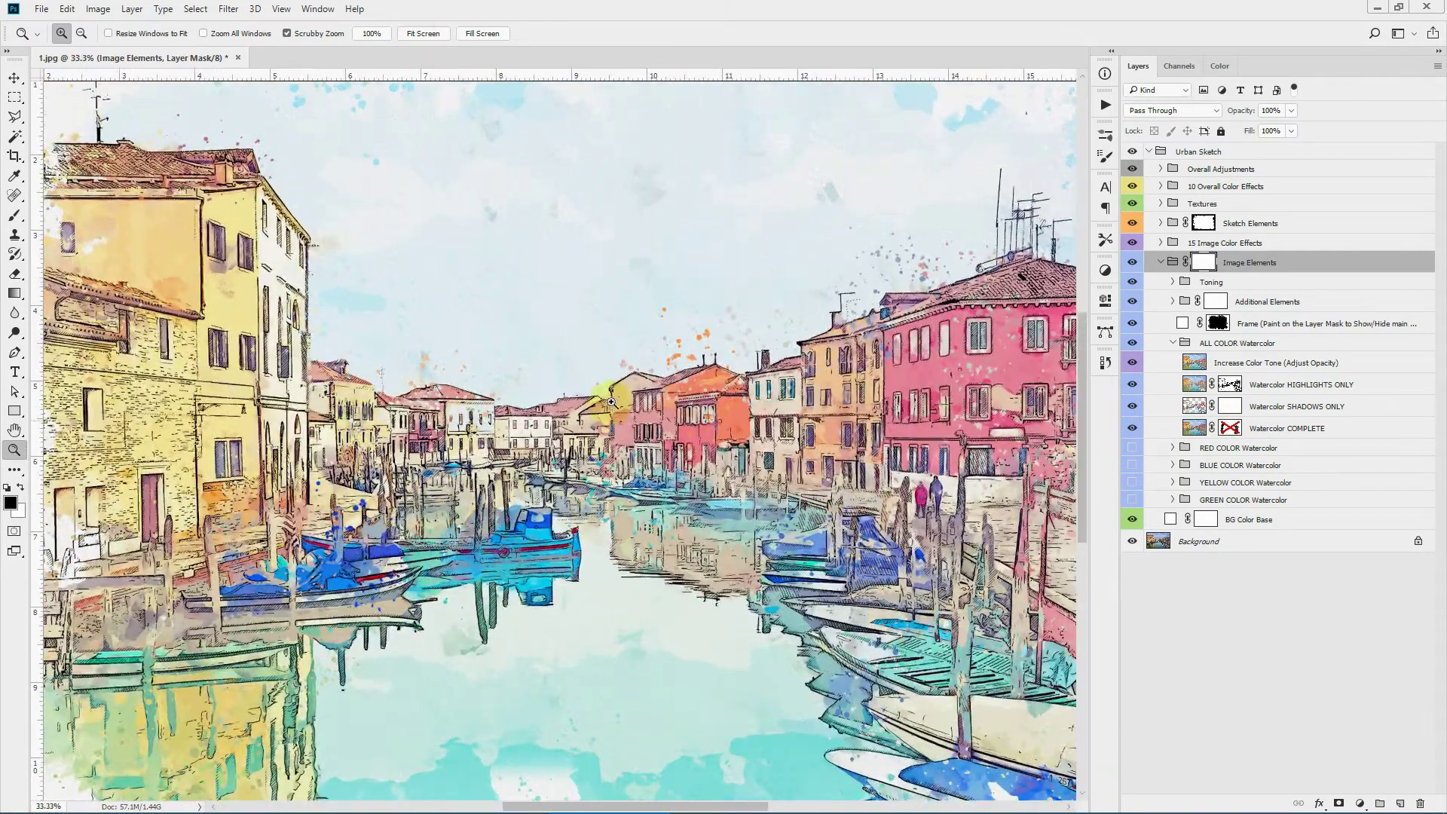
pyautogui.scroll(-1, 611, 402)
pyautogui.click(1235, 203)
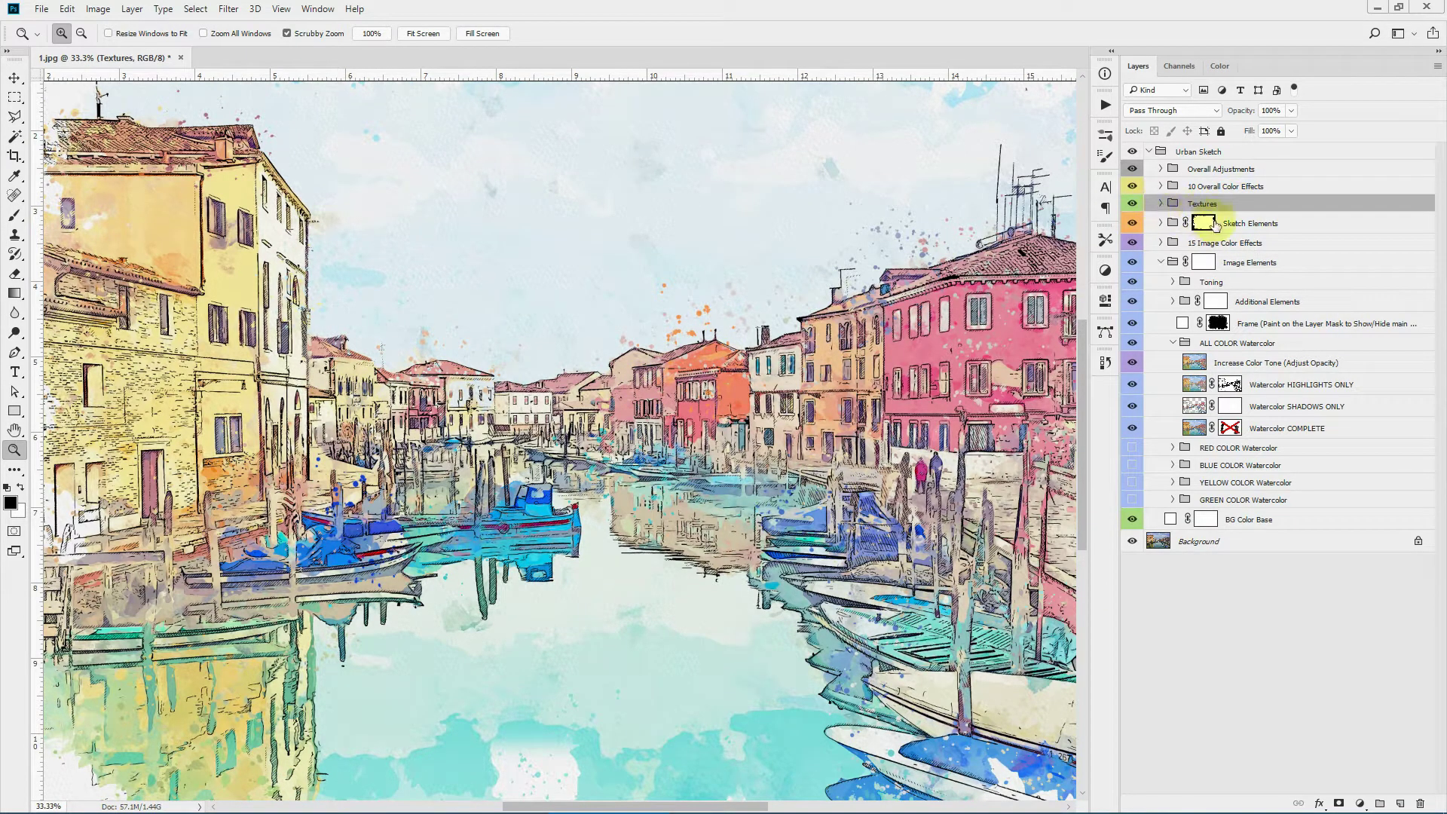
pyautogui.click(1207, 224)
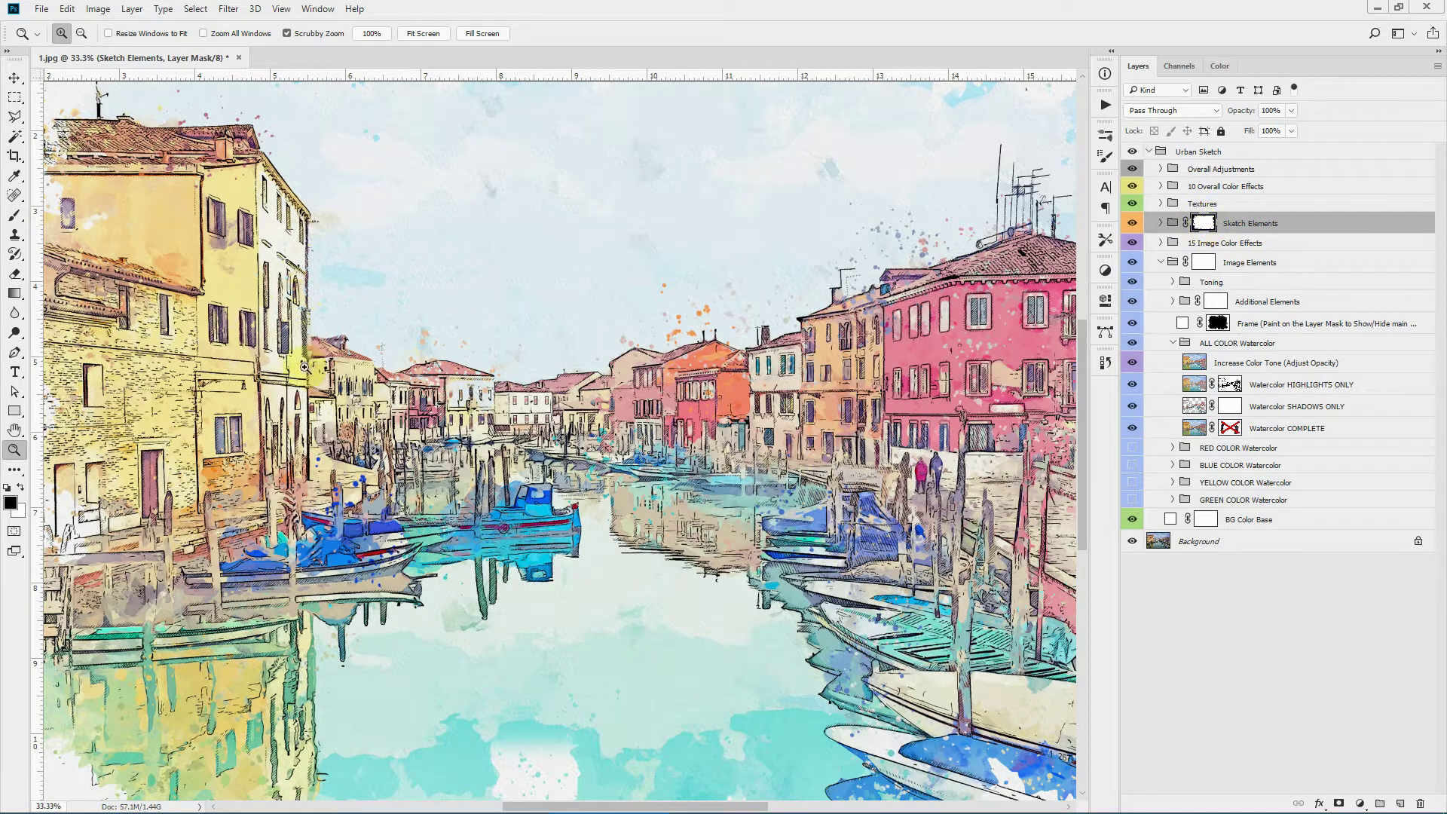
pyautogui.click(14, 218)
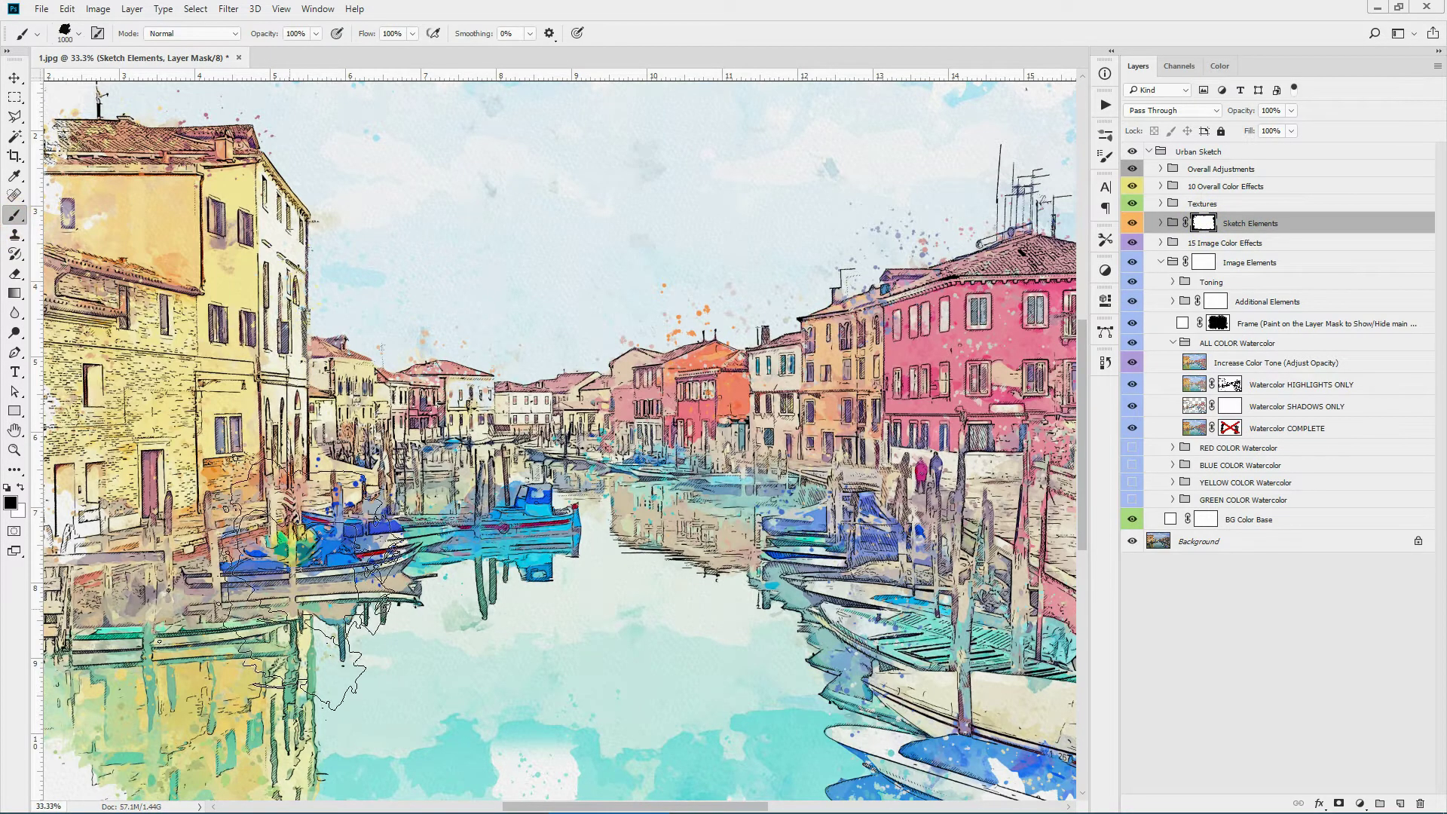
pyautogui.moveTo(532, 810)
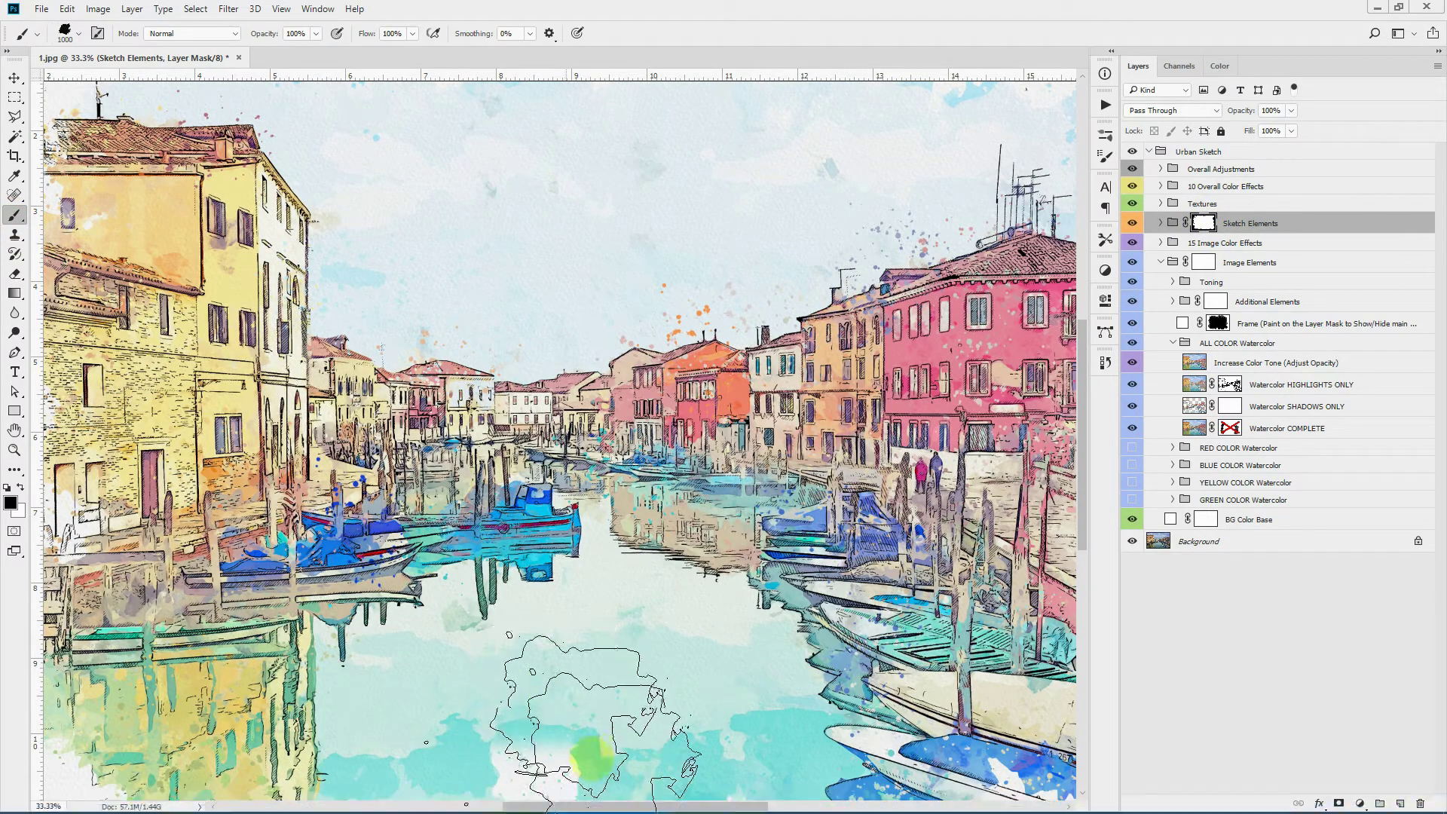
pyautogui.moveTo(574, 808); pyautogui.dragTo(538, 809)
pyautogui.click(226, 686)
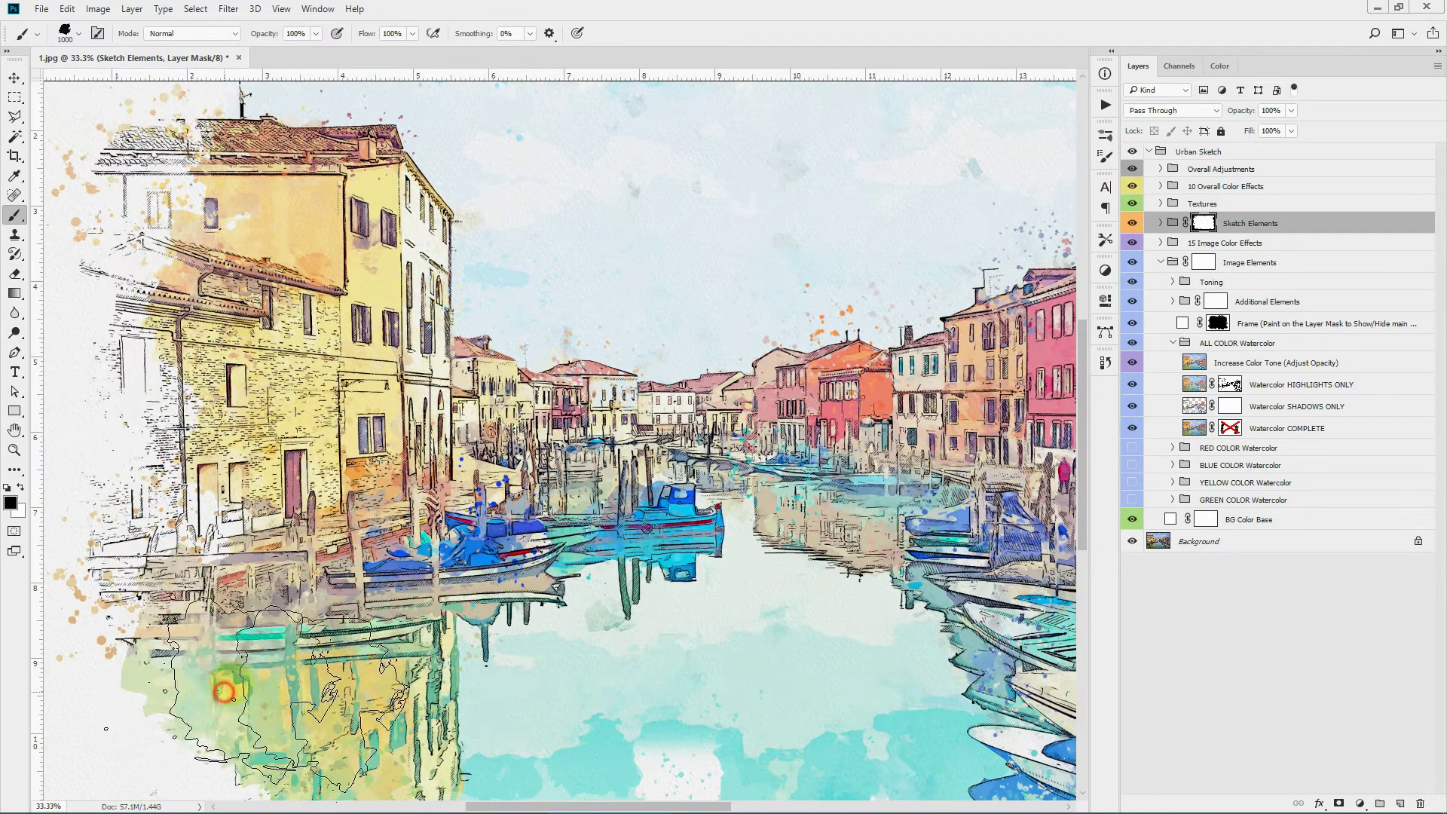
pyautogui.click(228, 380)
pyautogui.click(352, 487)
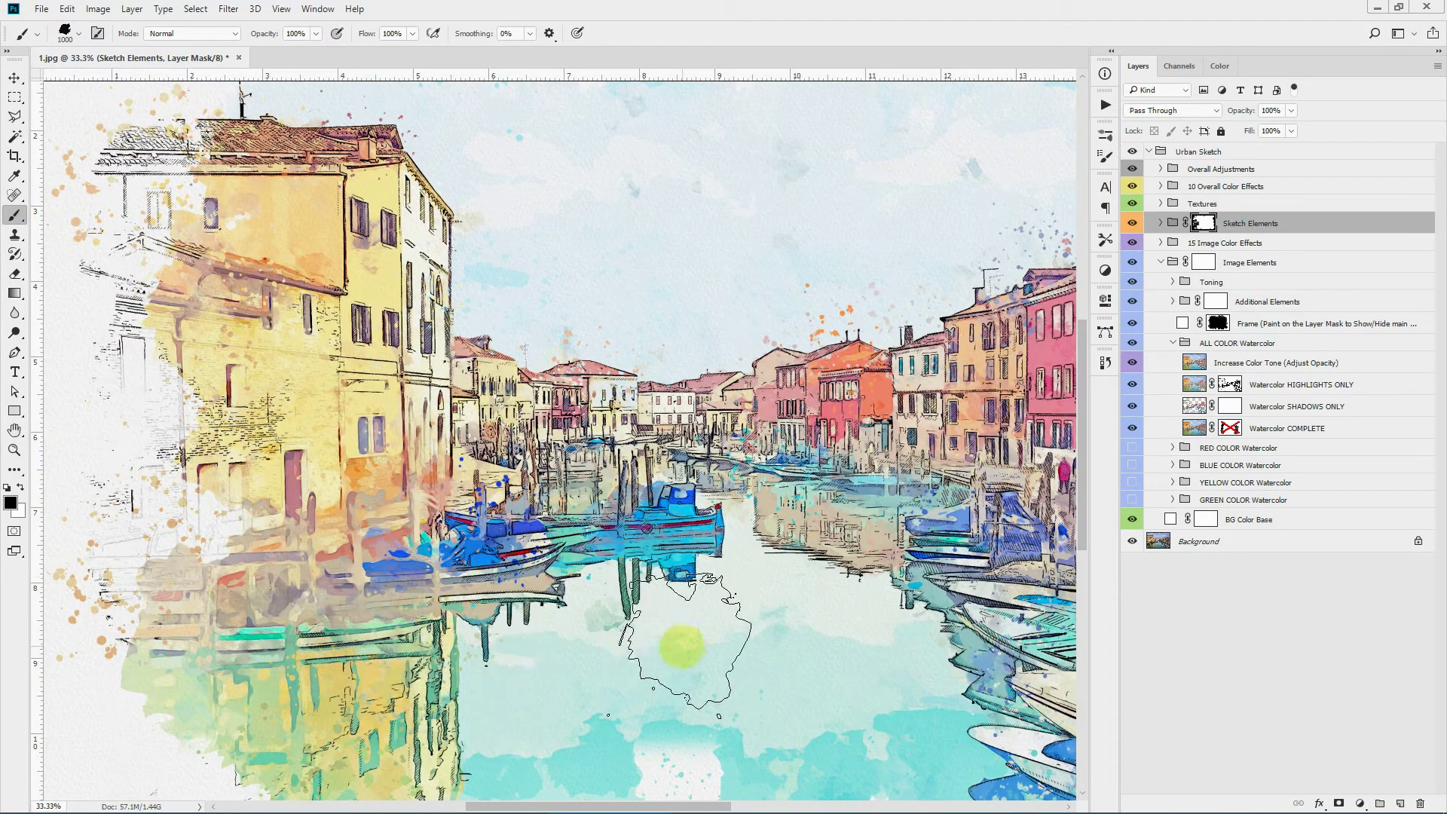
pyautogui.click(302, 177)
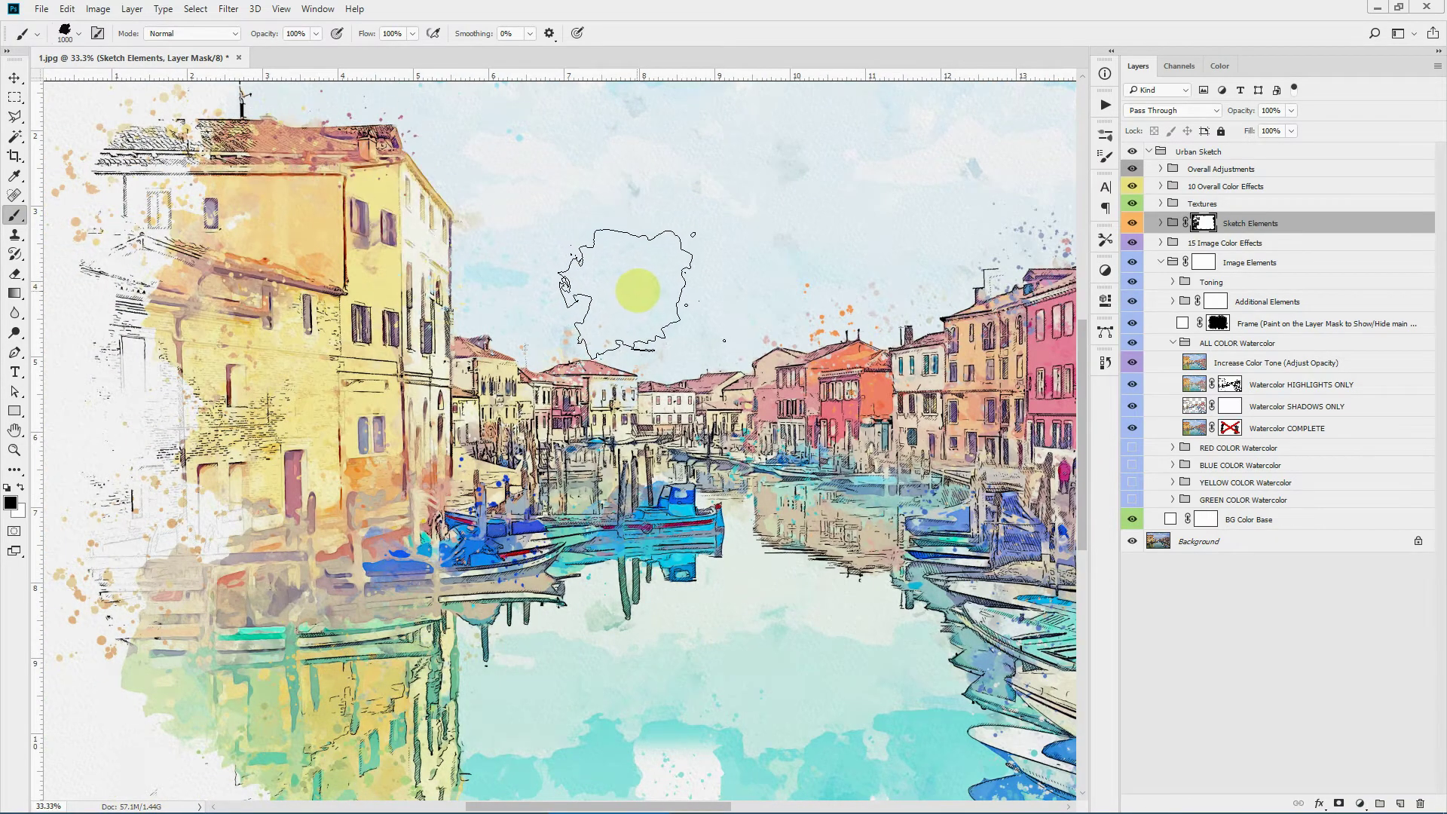
# Step: Undo the brush strokes painted on the Sketch Elements mask
pyautogui.hotkey('ctrl', 'alt', 'z')
pyautogui.hotkey('ctrl', 'alt', 'z')
pyautogui.hotkey('ctrl', 'alt', 'z')
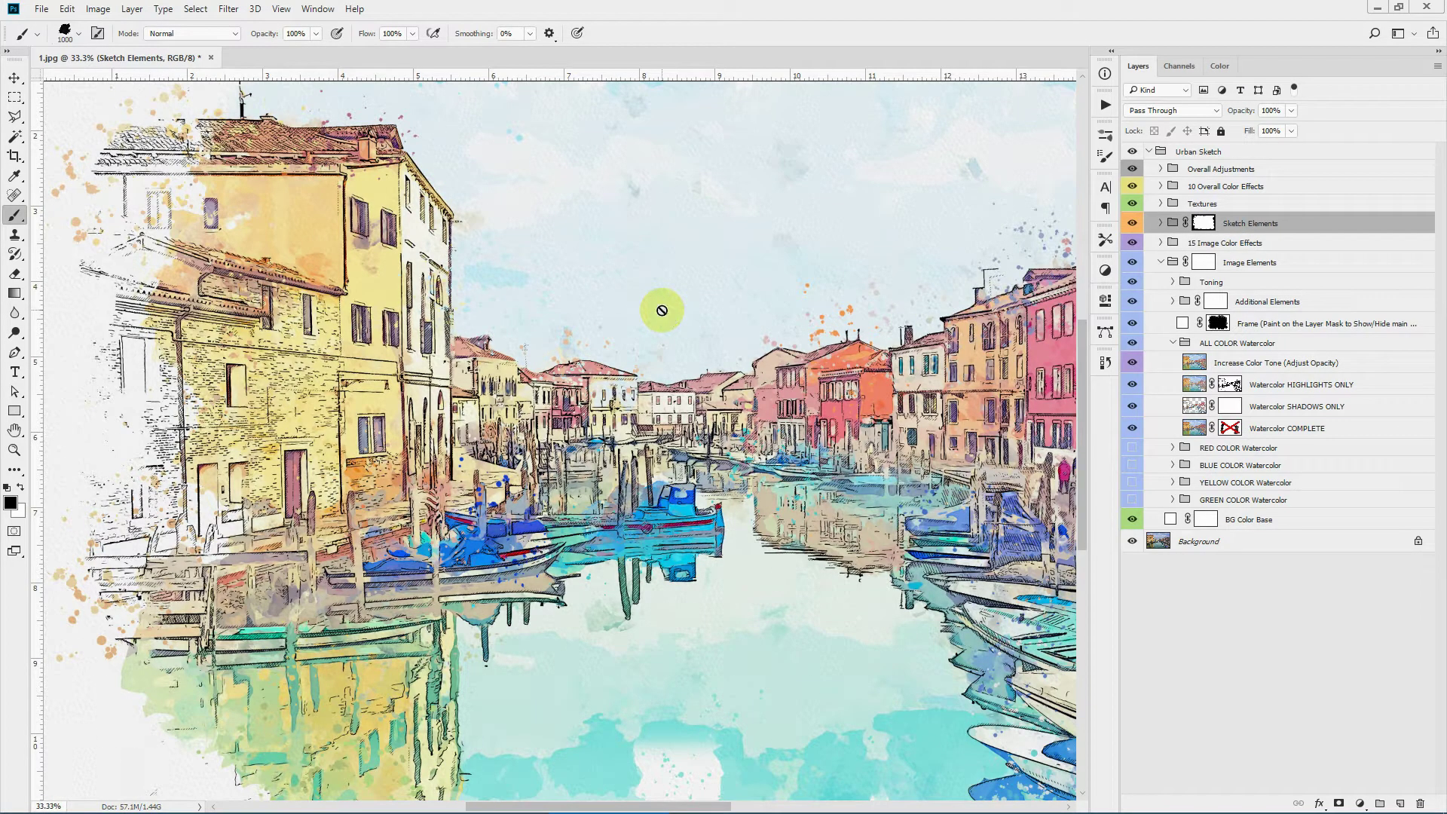
# Step: Expand the Textures group and preview Paper Texture Toning hidden and at 100% opacity, restoring it to visible at 25%
pyautogui.click(1230, 205)
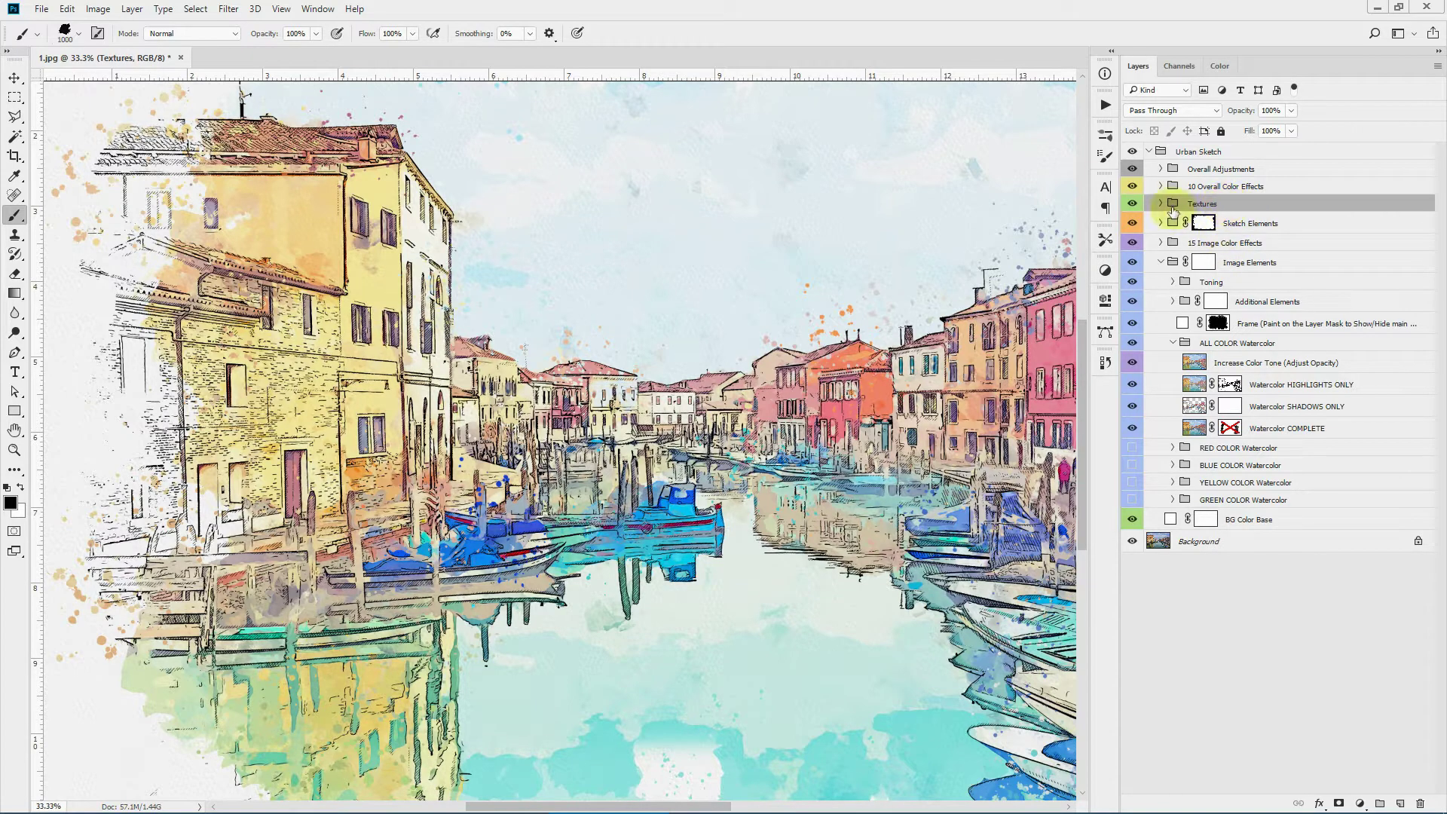
pyautogui.click(1160, 204)
pyautogui.click(1296, 269)
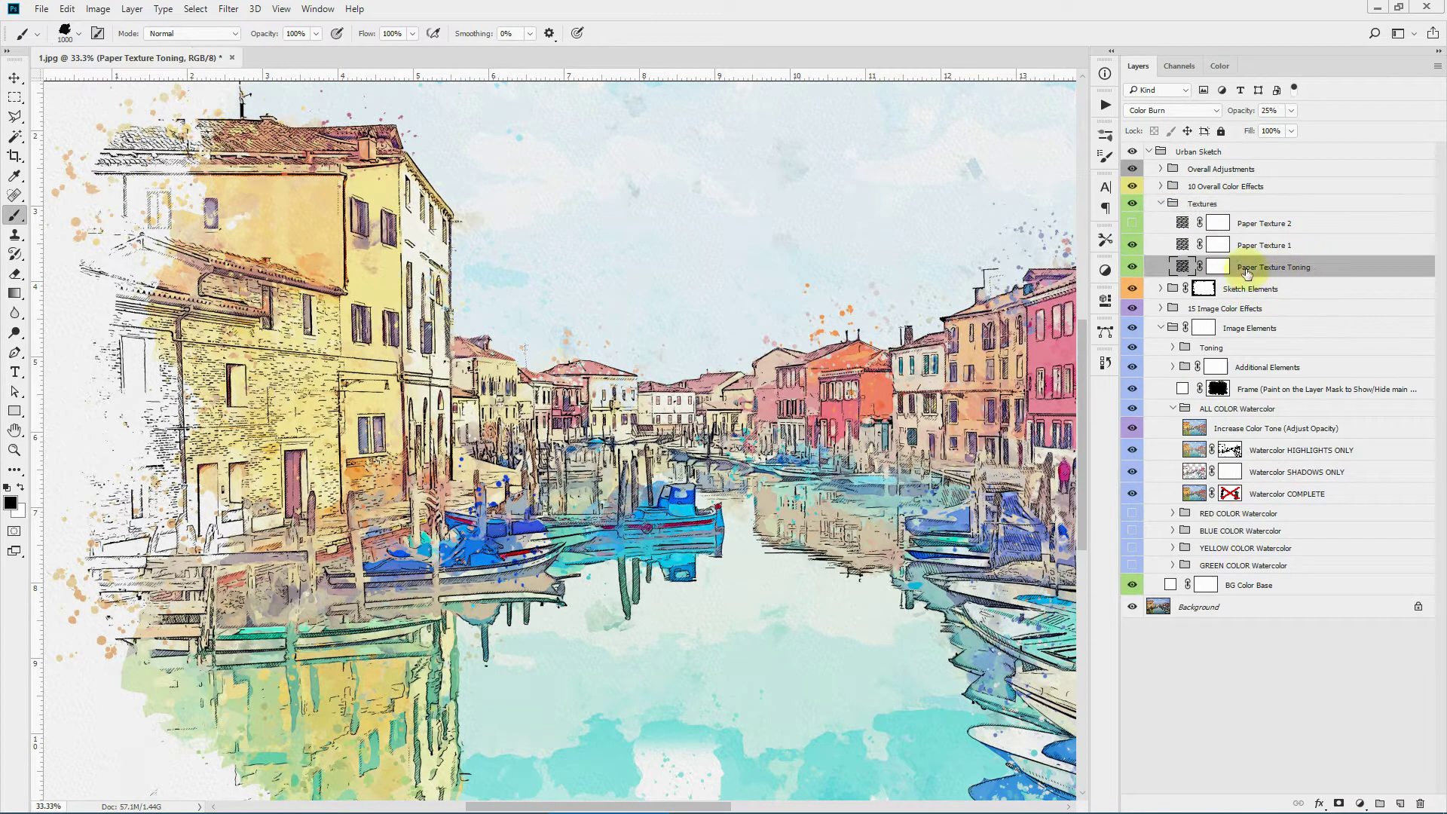
pyautogui.click(1132, 267)
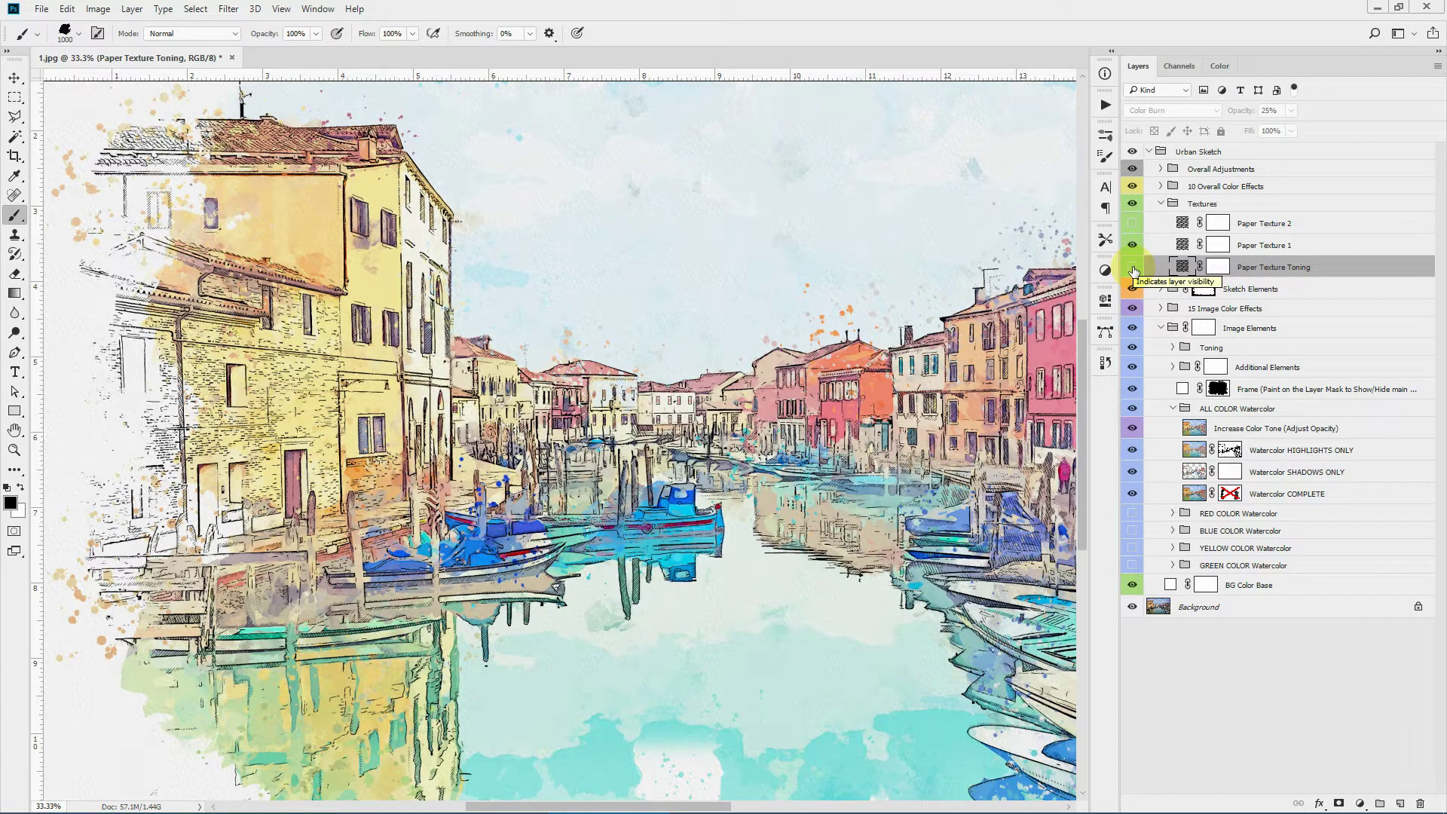
pyautogui.click(1133, 269)
pyautogui.moveTo(1238, 111); pyautogui.dragTo(1393, 117)
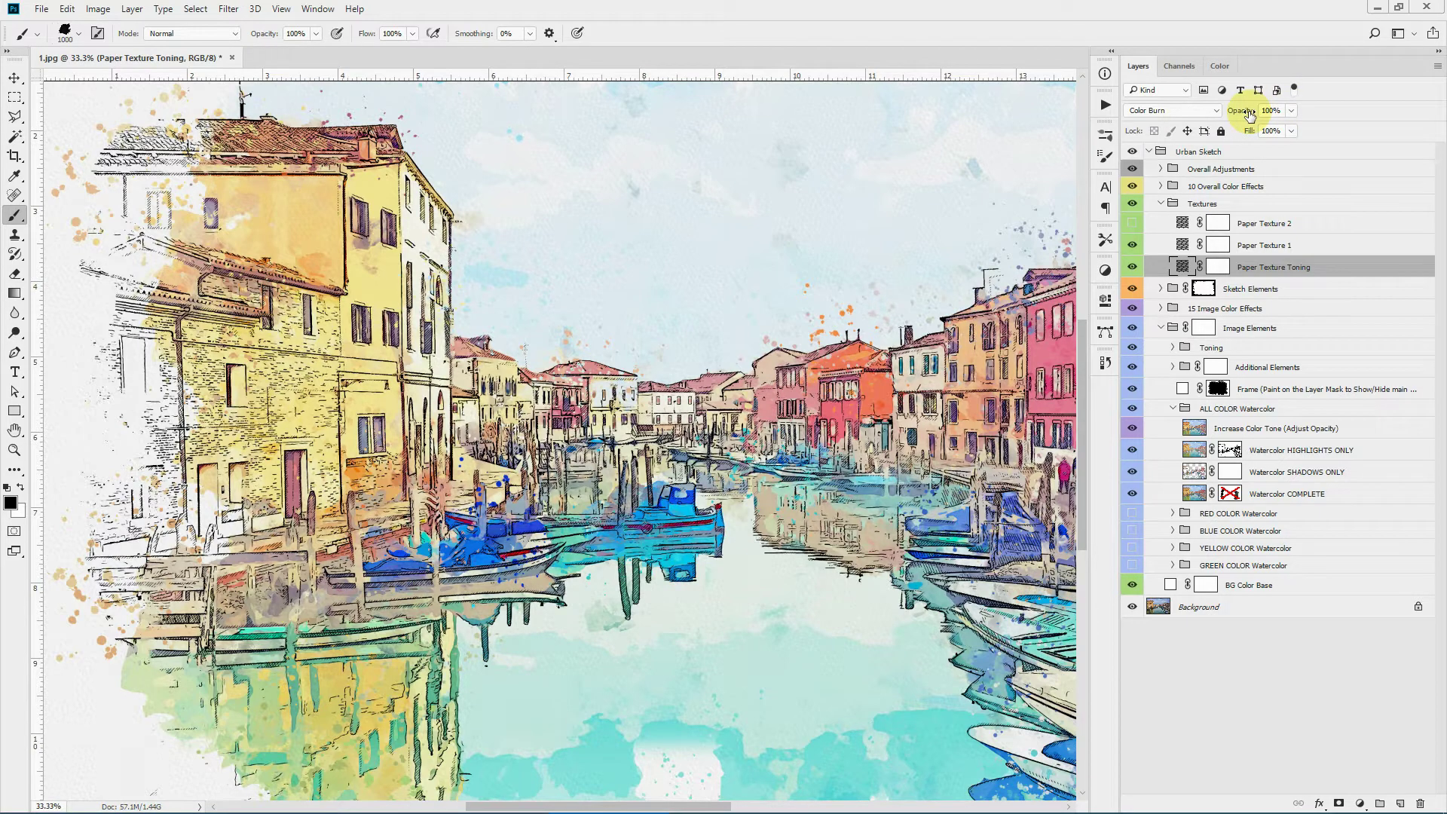
pyautogui.moveTo(1248, 115); pyautogui.dragTo(1192, 114)
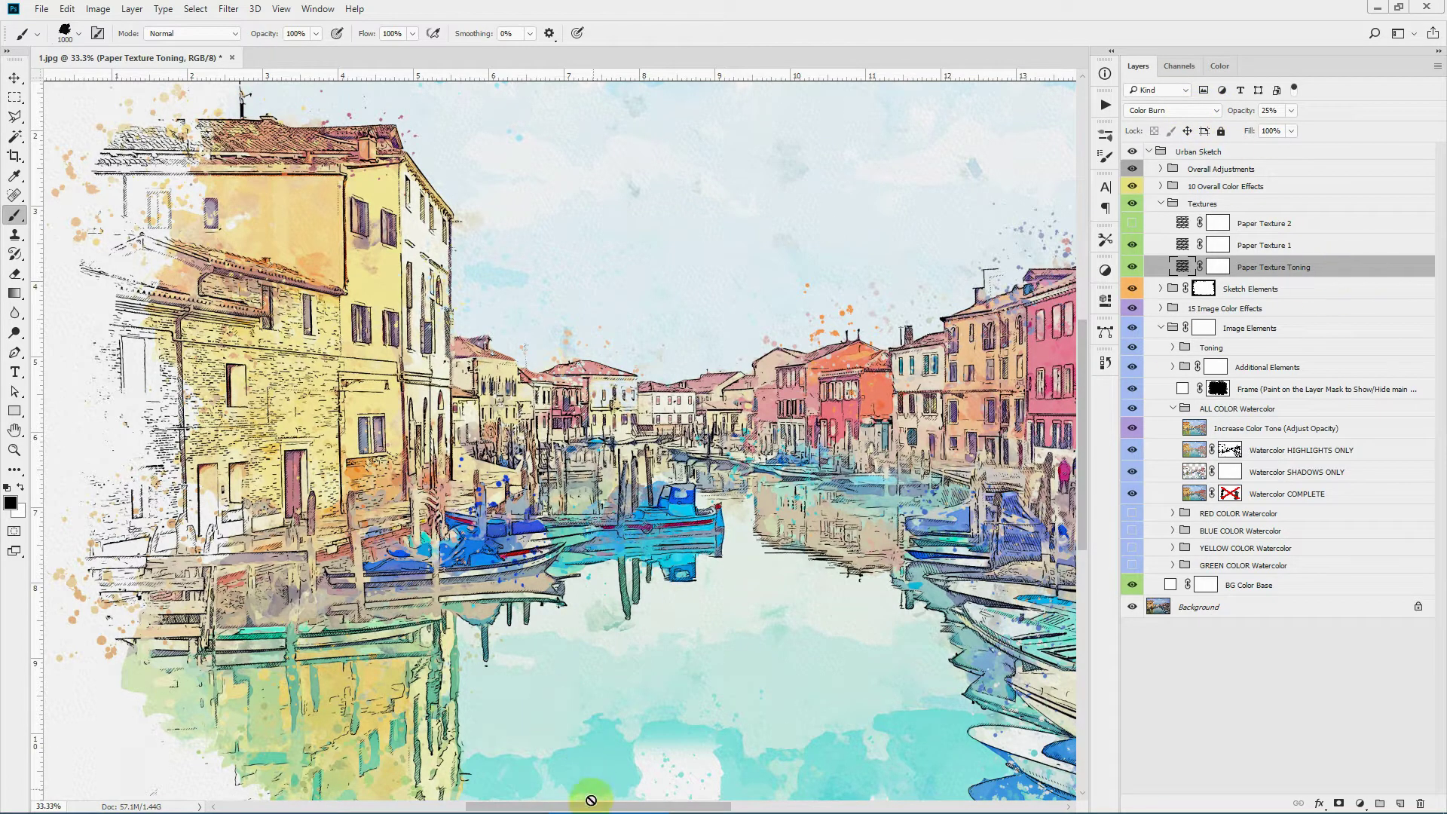
# Step: Compare Paper Texture 1 and Paper Texture 2 on the sky by toggling them, leaving Paper Texture 1 visible and 2 hidden
pyautogui.moveTo(592, 806); pyautogui.dragTo(619, 806)
pyautogui.click(14, 450)
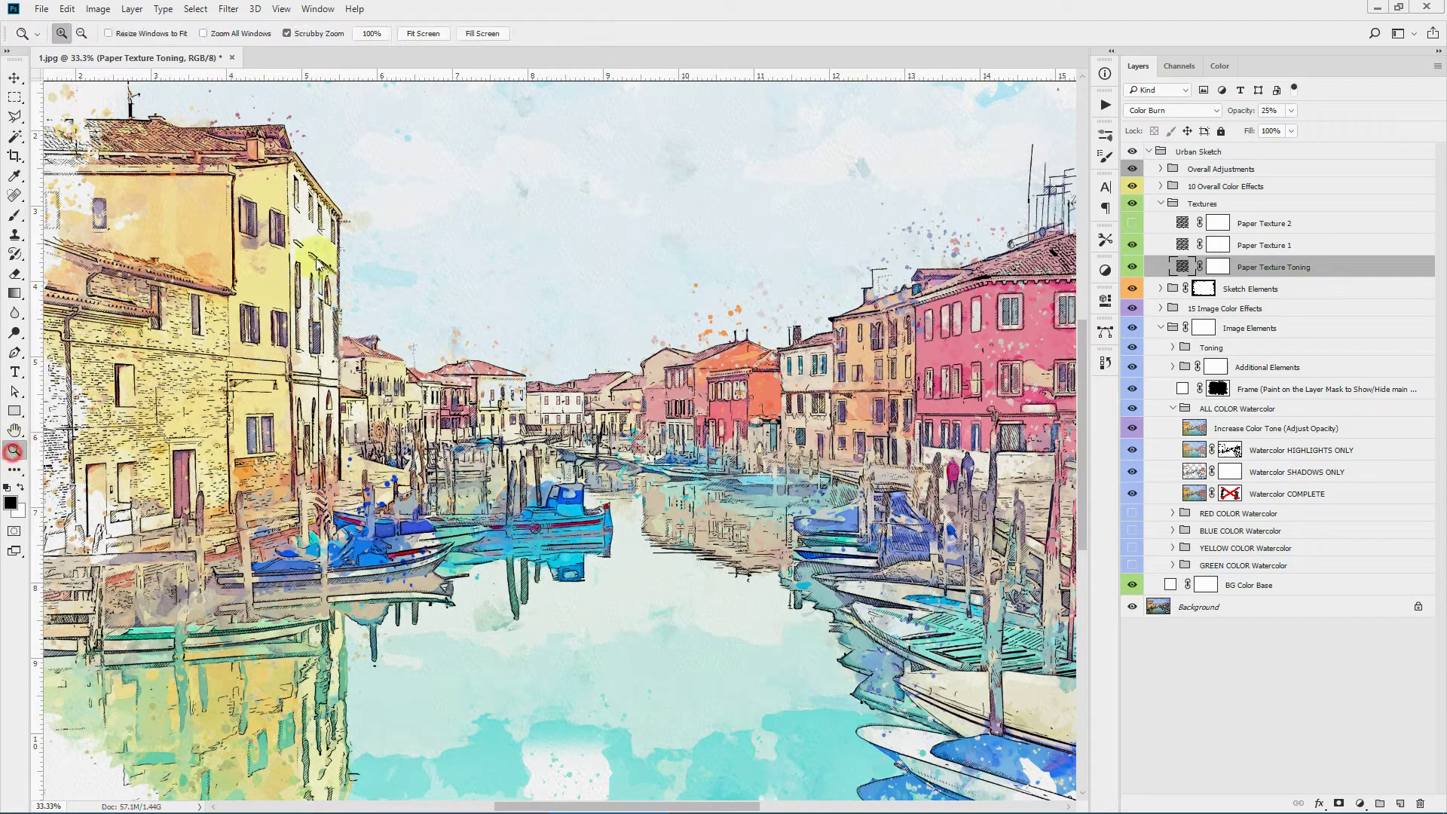
pyautogui.moveTo(396, 185); pyautogui.dragTo(467, 143)
pyautogui.click(467, 143)
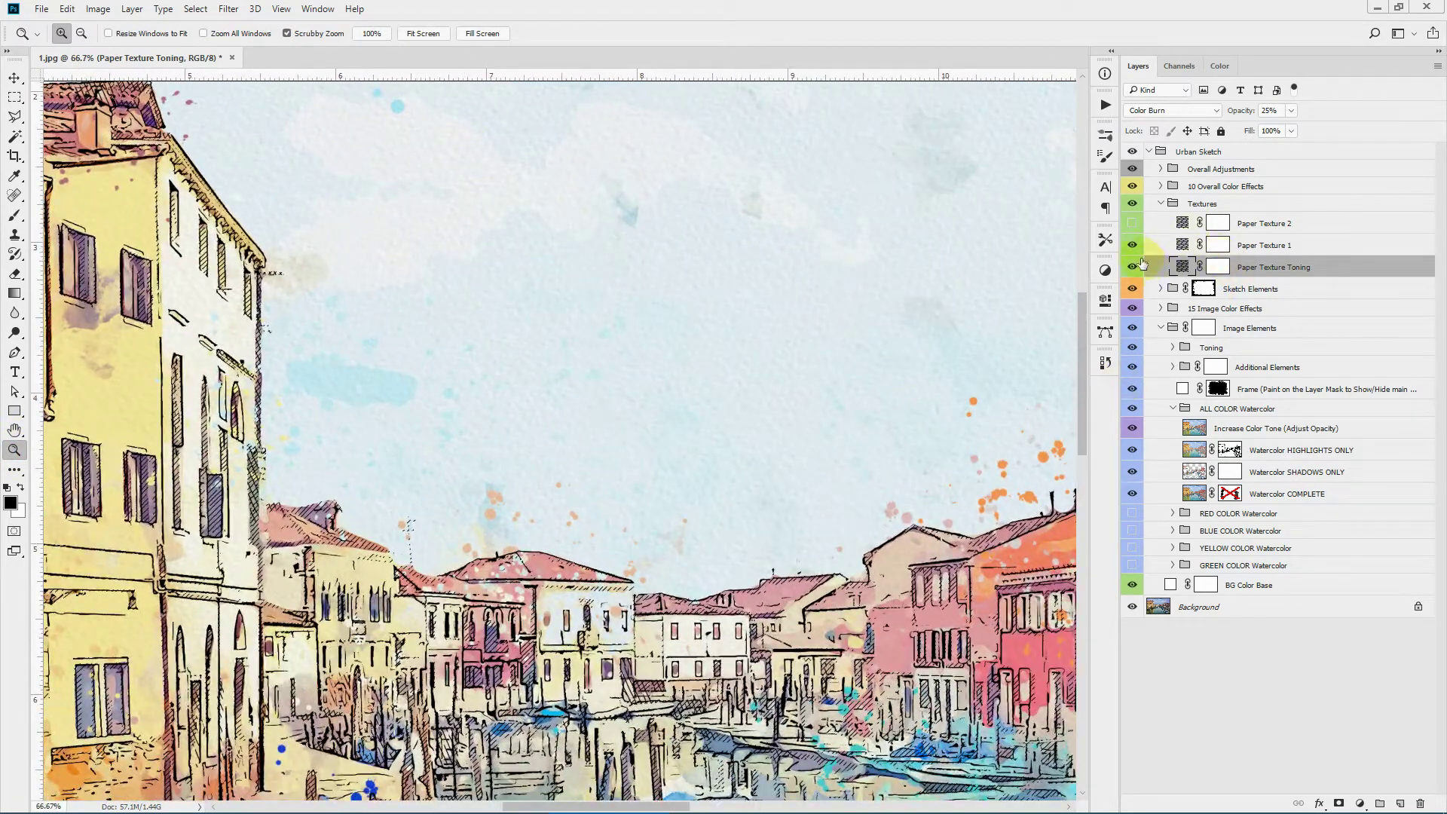
pyautogui.click(1363, 244)
pyautogui.click(1132, 245)
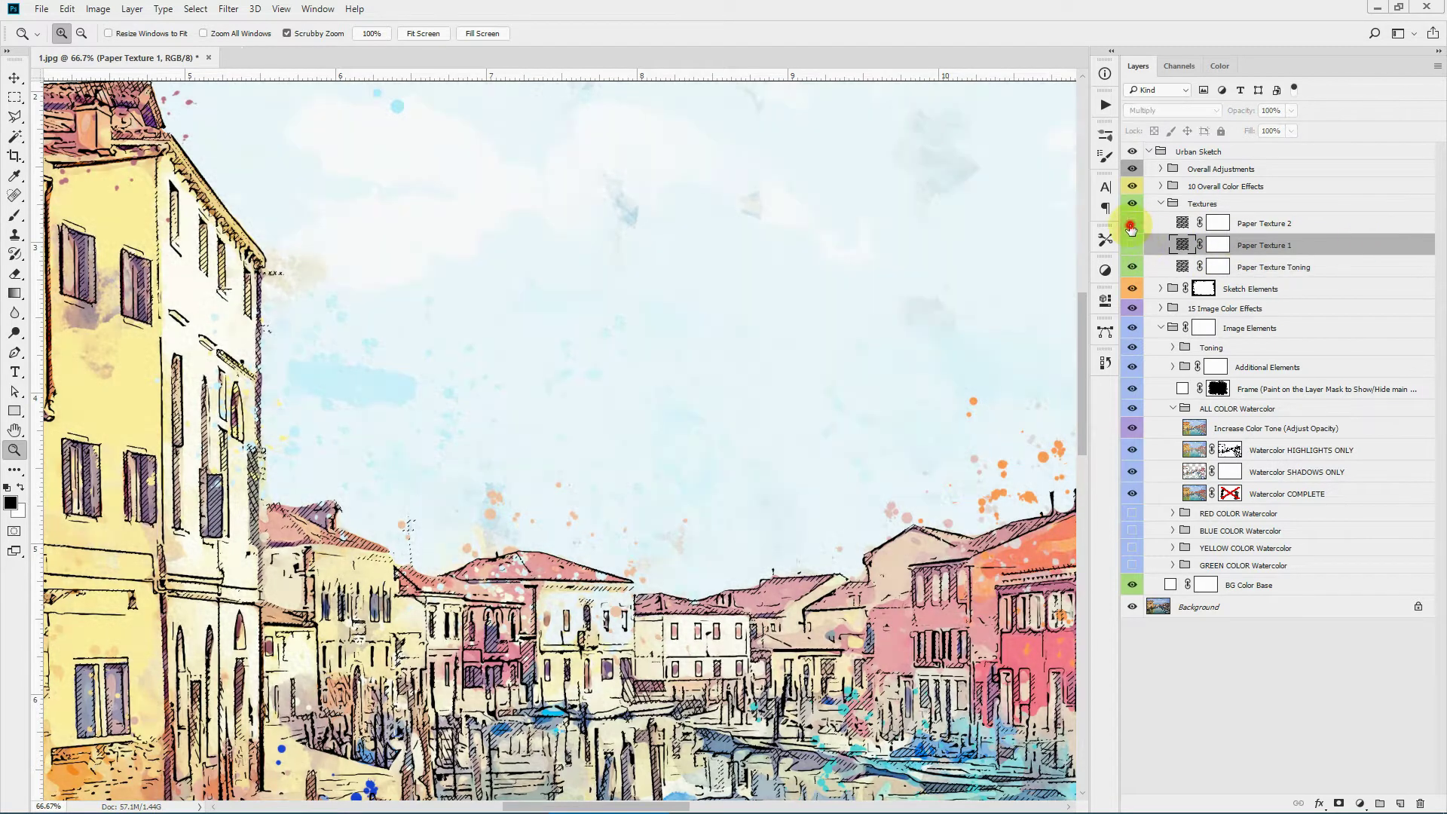
pyautogui.click(1133, 224)
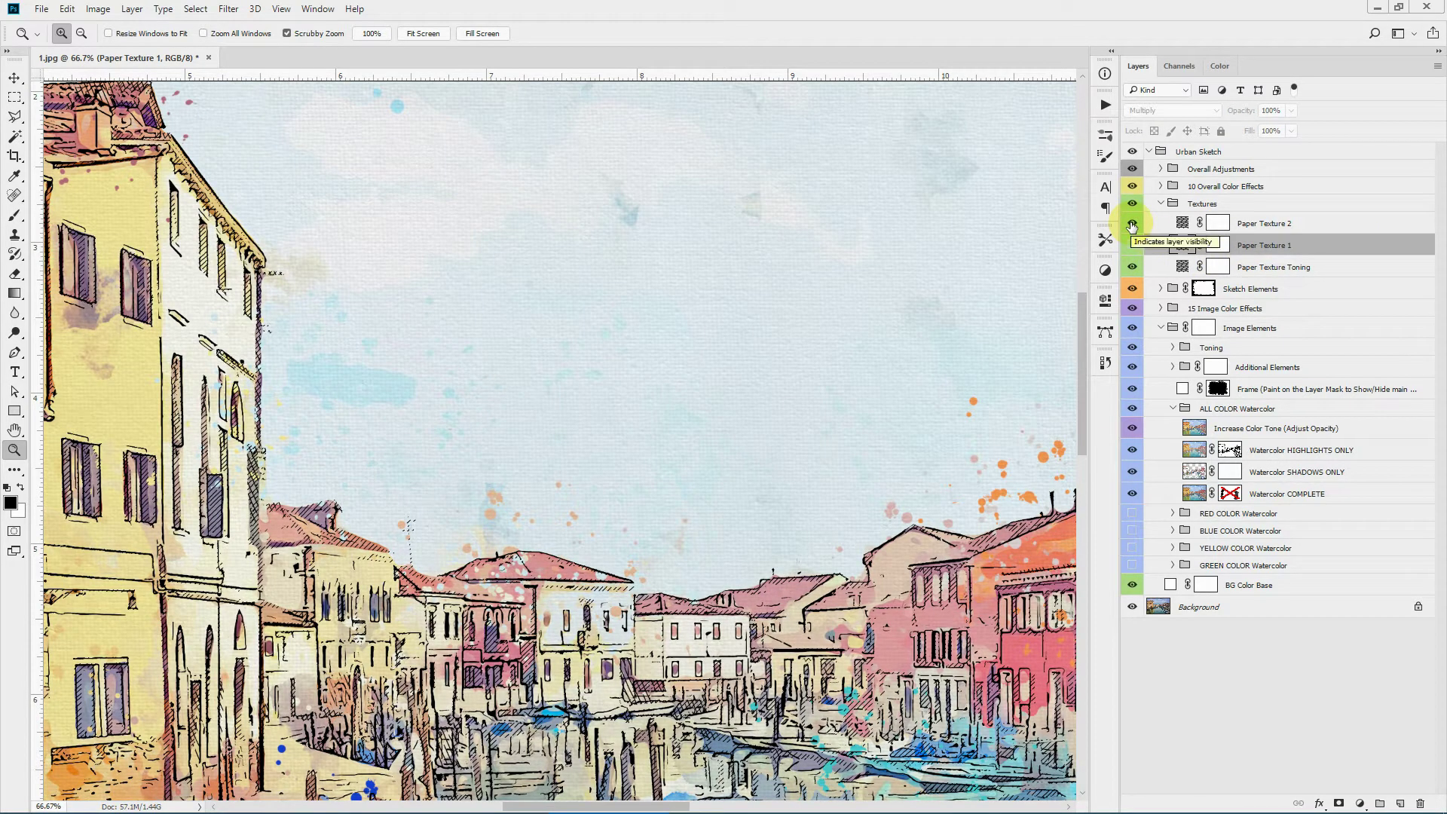
pyautogui.click(1133, 224)
pyautogui.click(1133, 245)
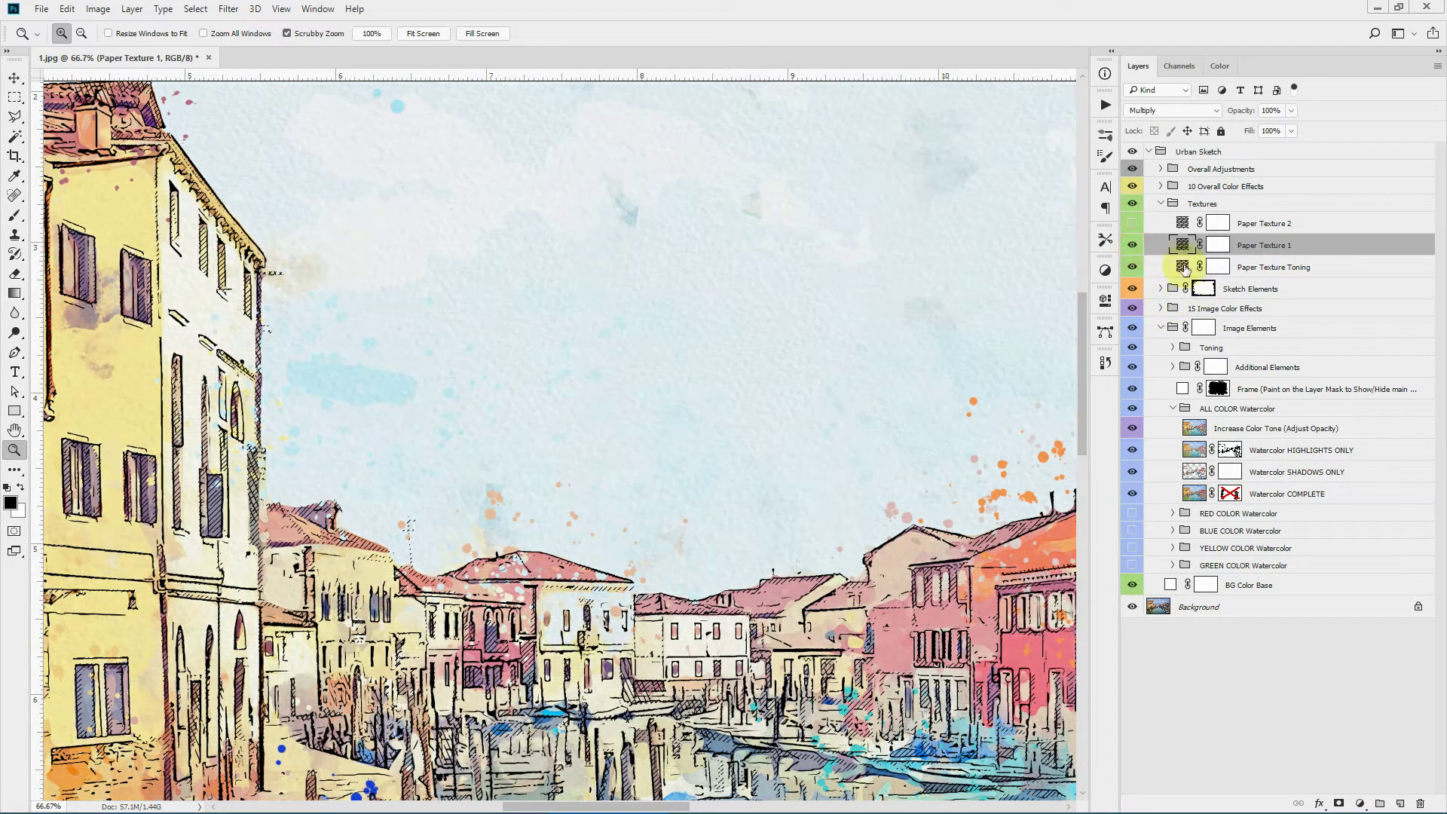
# Step: Collapse the Textures group and review the whole canal artwork
pyautogui.click(1161, 205)
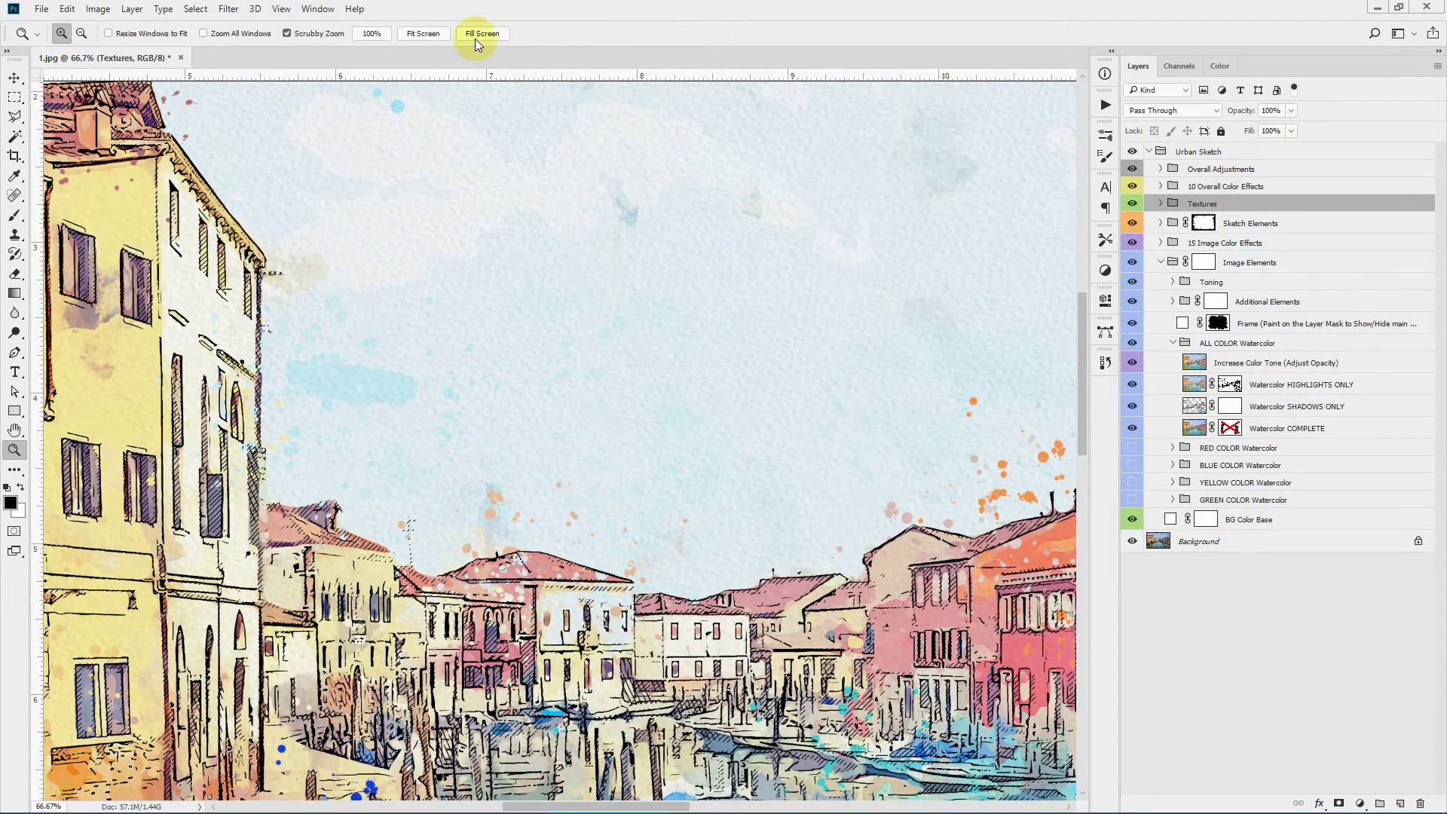
pyautogui.click(423, 33)
pyautogui.click(480, 458)
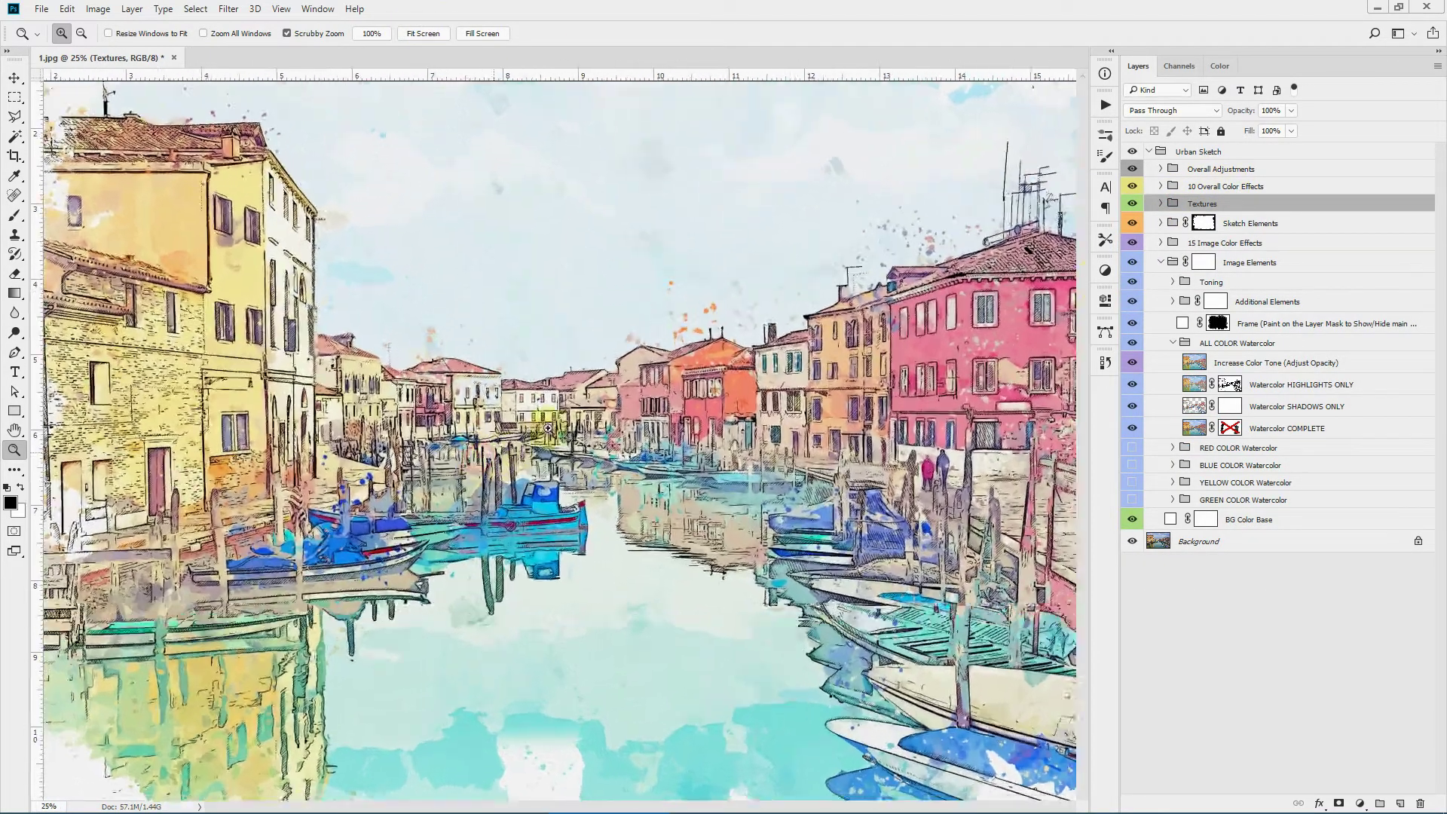
# Step: Expand the 10 Overall Color Effects group and preview the first color effects, from Color Effects 01 through 06
pyautogui.moveTo(739, 805); pyautogui.dragTo(728, 805)
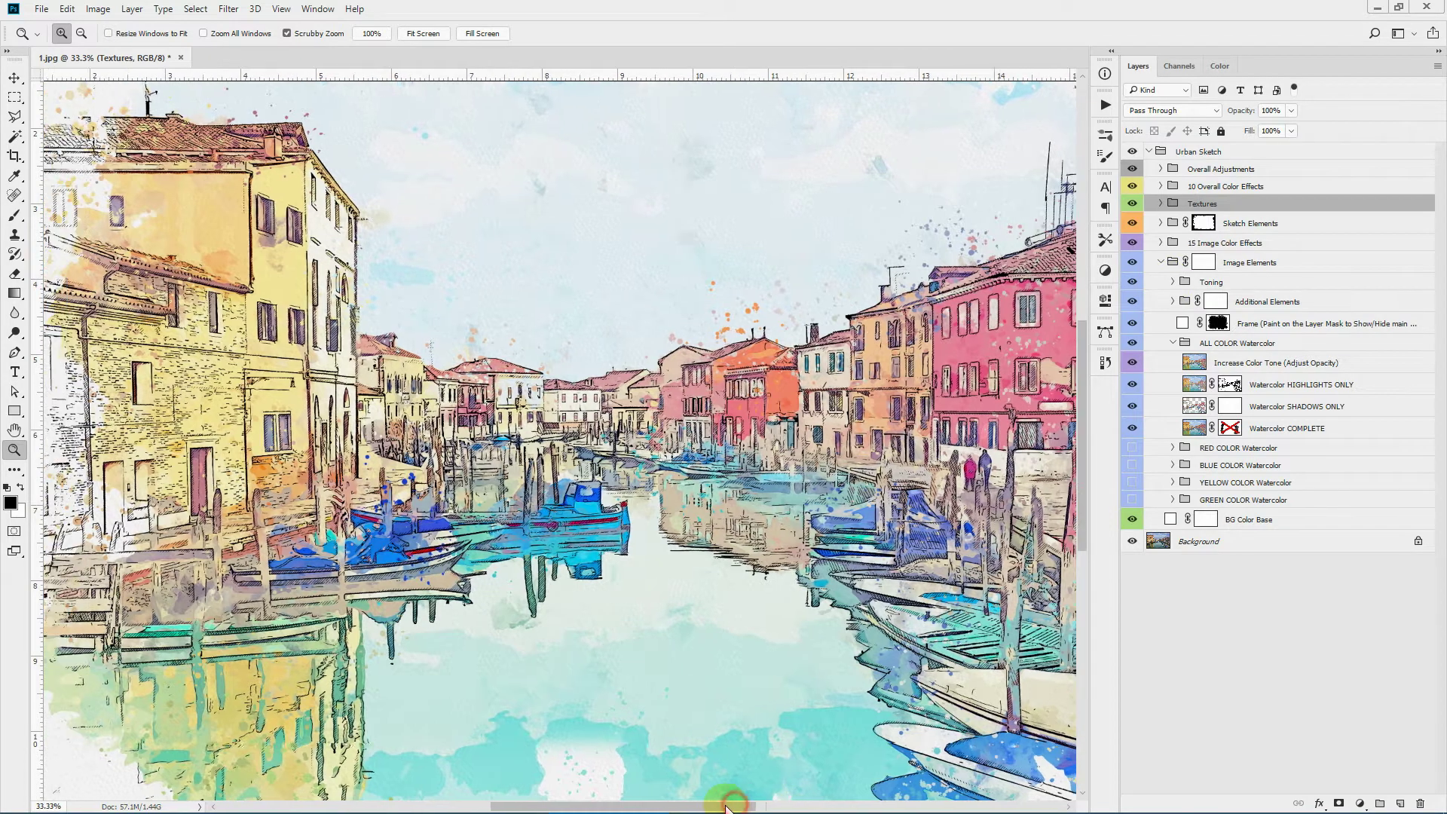
pyautogui.click(1161, 186)
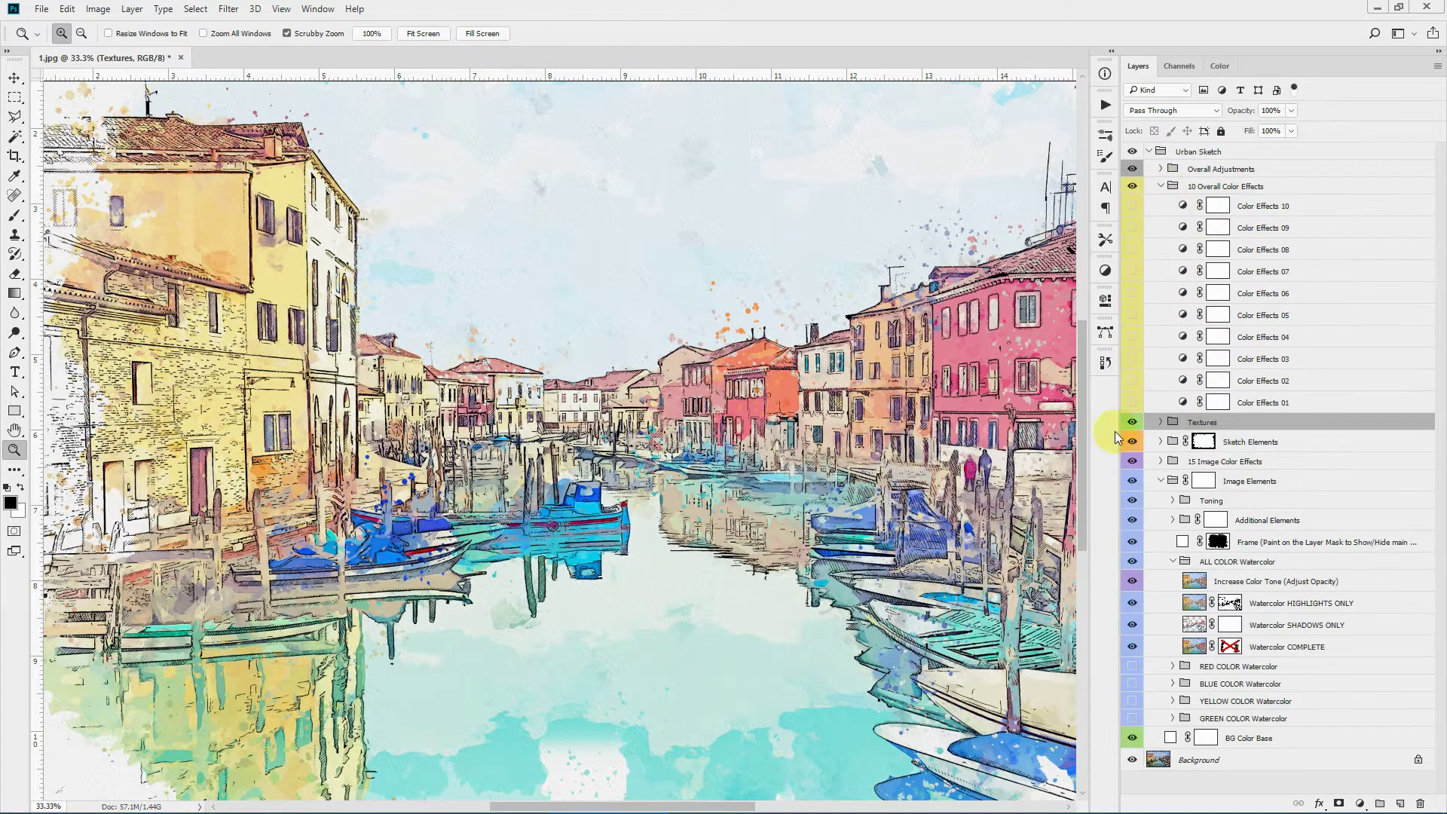
pyautogui.click(1133, 401)
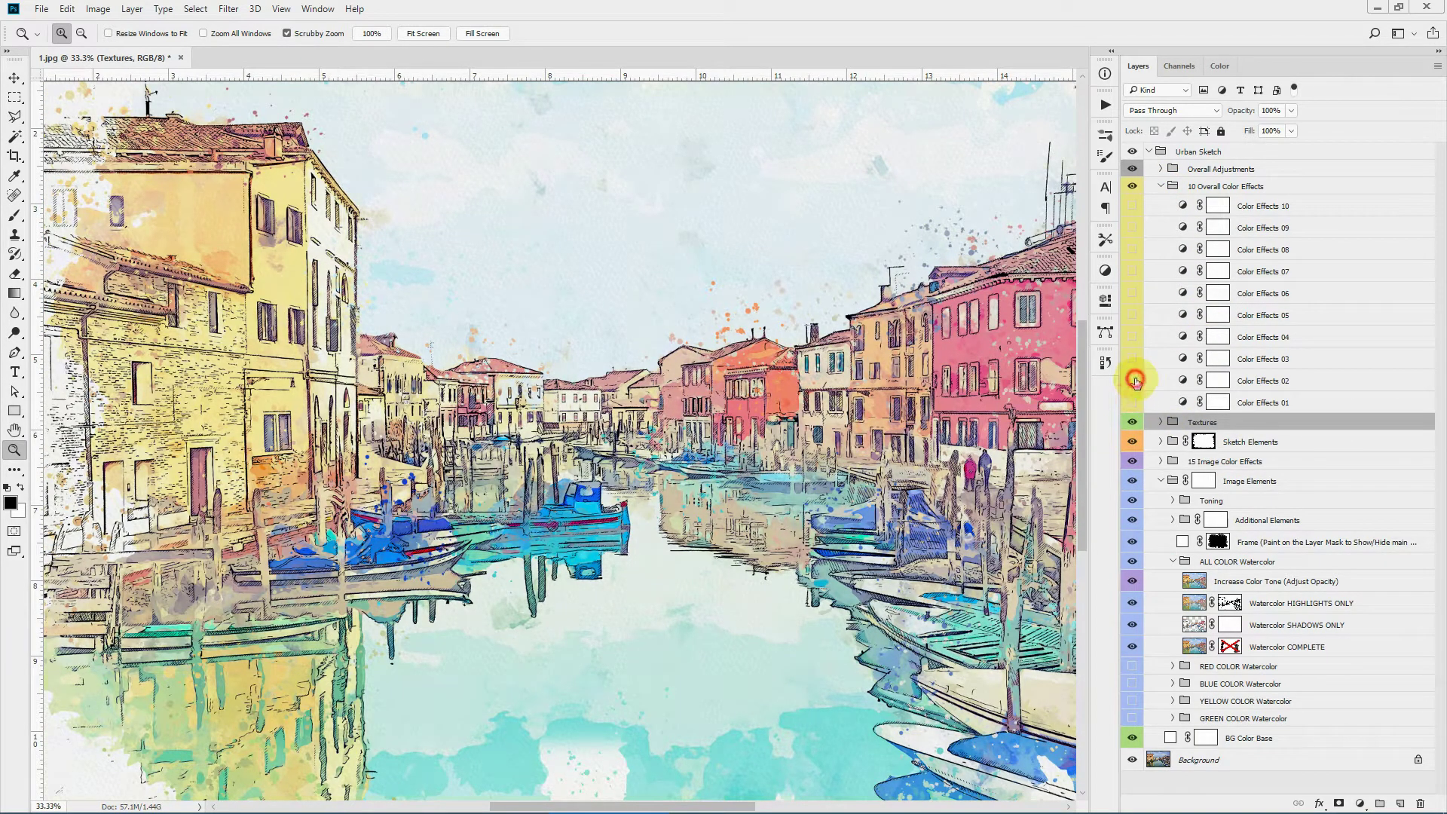
pyautogui.click(1133, 359)
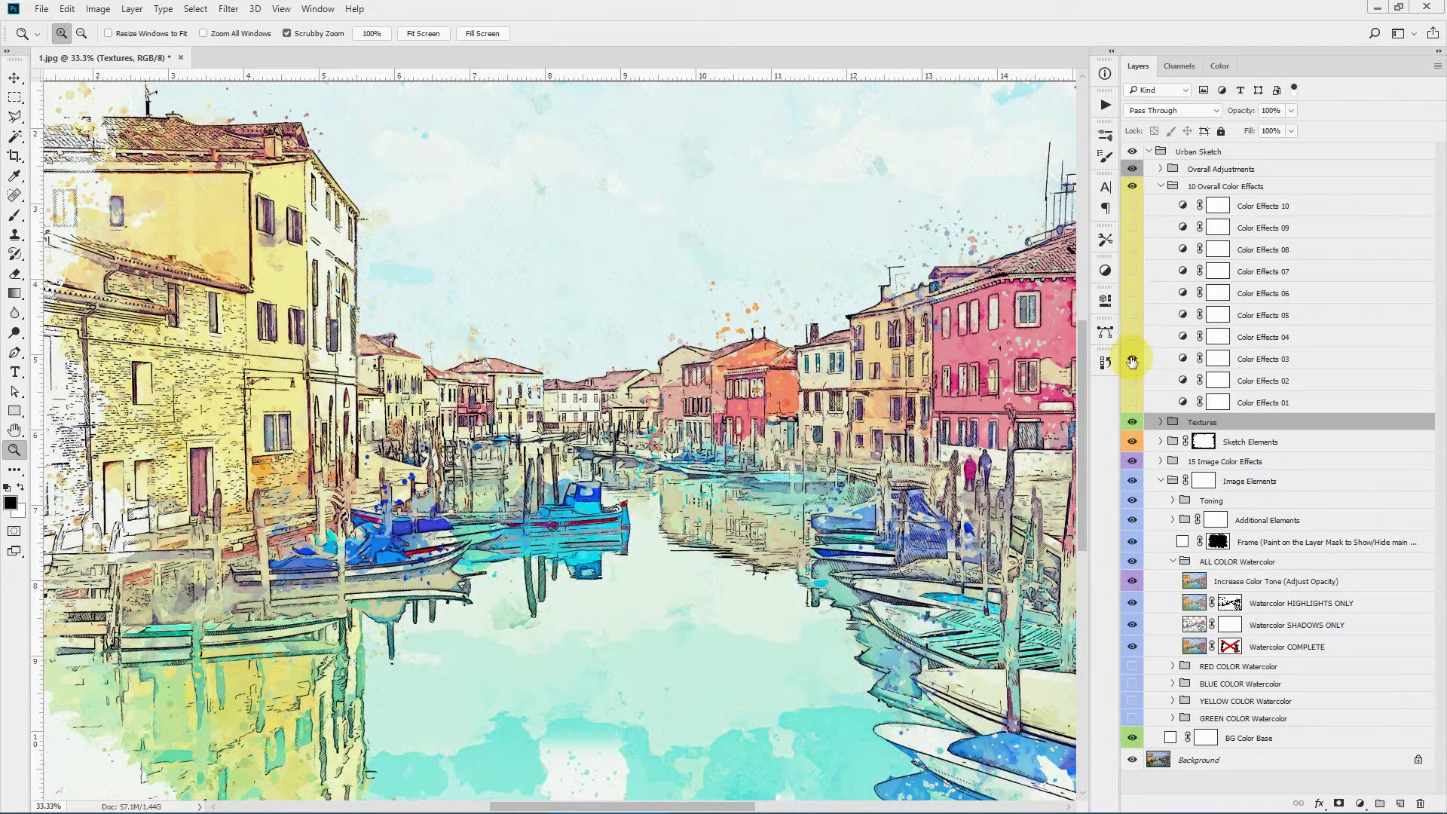
pyautogui.click(1132, 337)
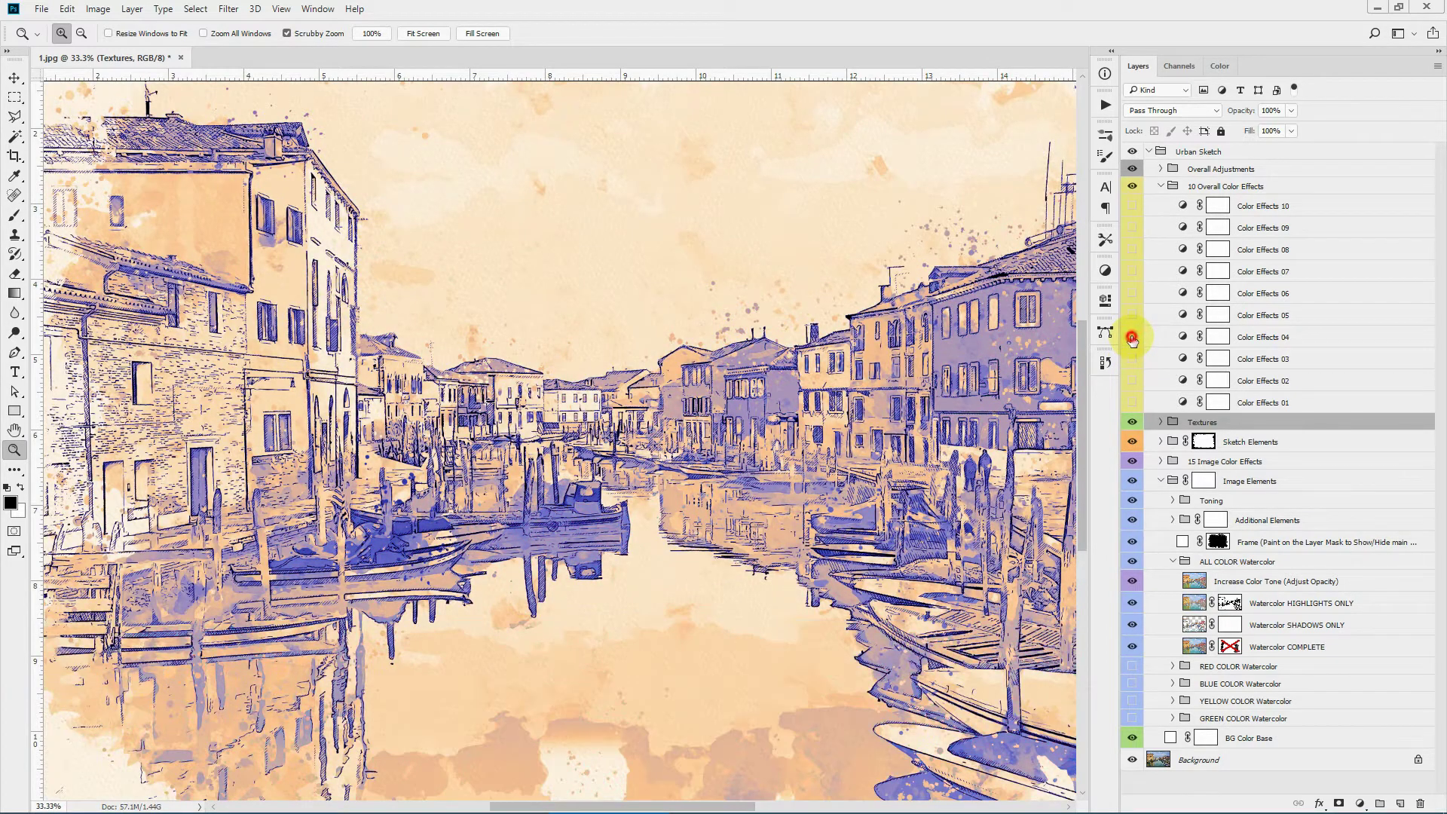
pyautogui.click(1134, 294)
# Step: Preview Color Effects 07 through 10 on the artwork, leave them all hidden and collapse the 10 Overall Color Effects group
pyautogui.click(1134, 271)
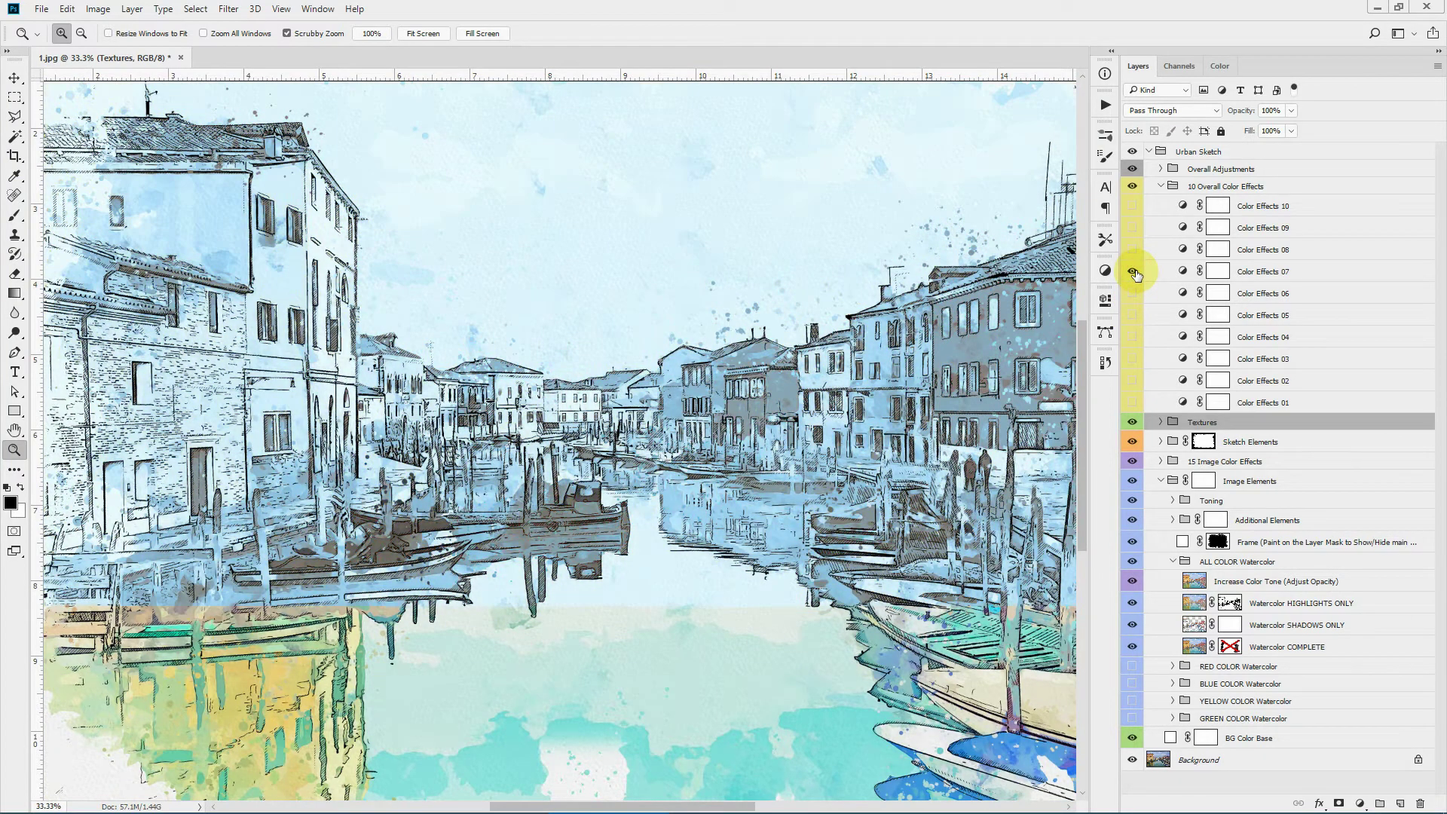
pyautogui.click(1133, 271)
pyautogui.click(1132, 251)
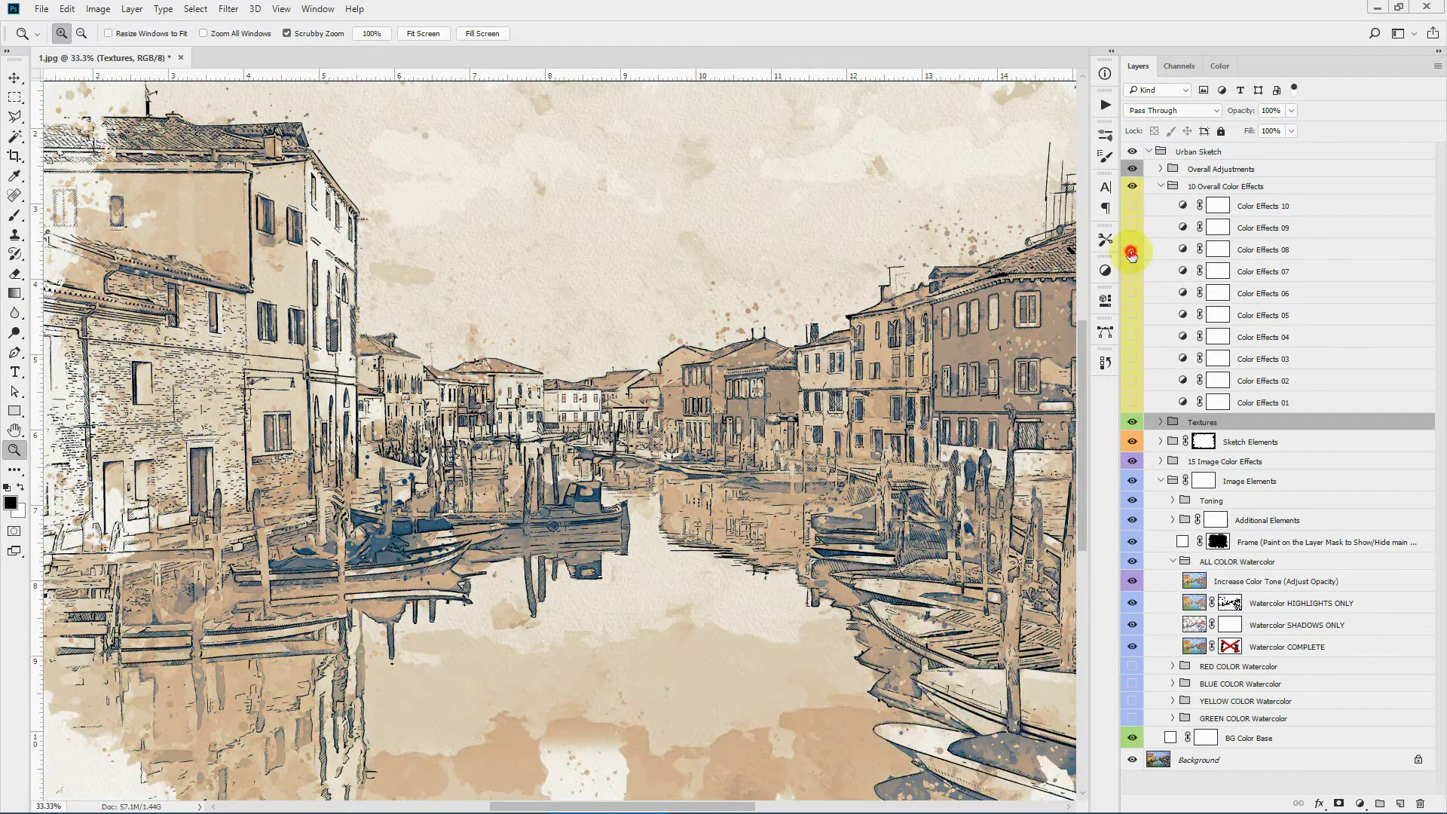
pyautogui.click(1131, 227)
pyautogui.click(1131, 227)
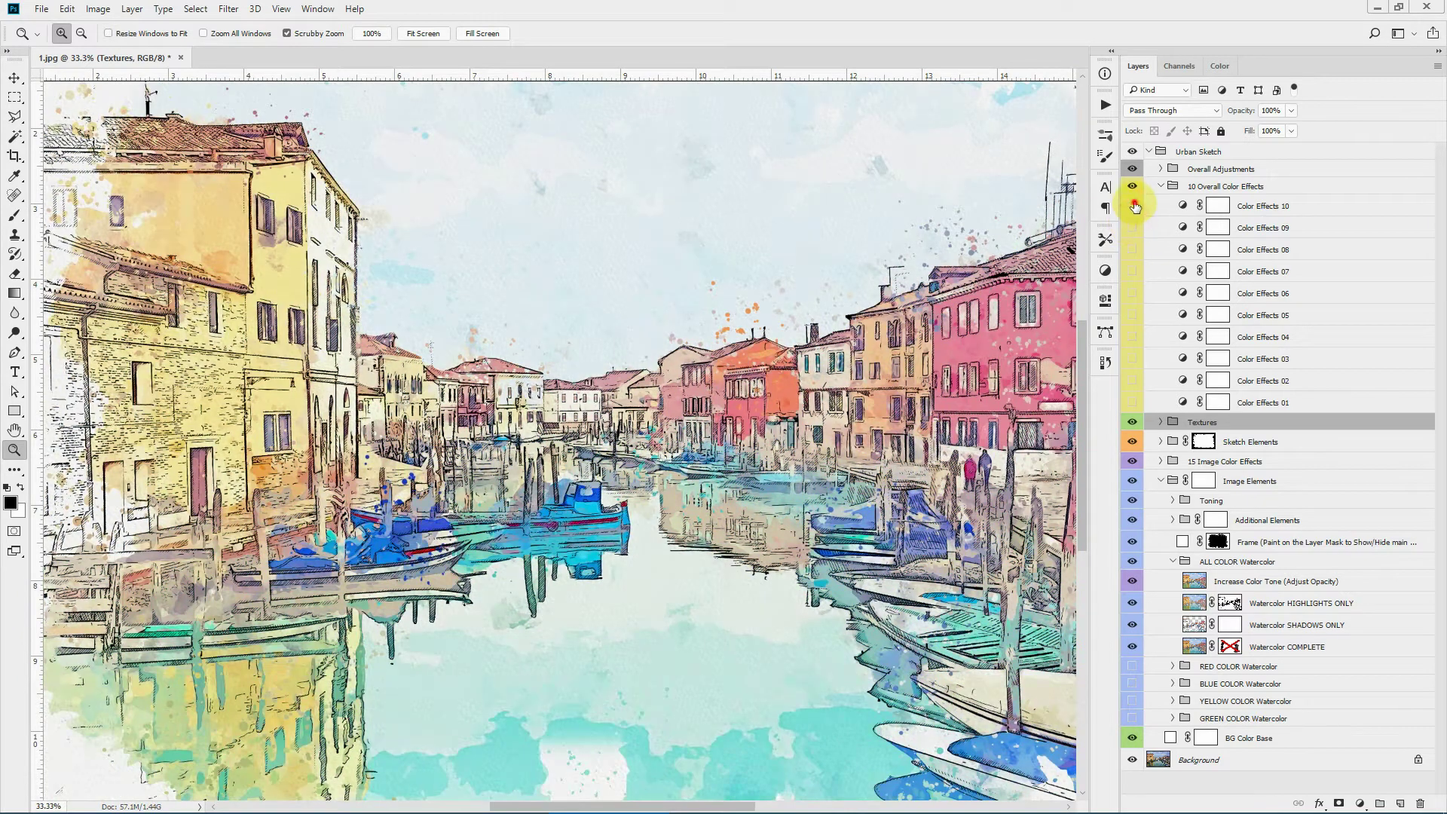
pyautogui.click(1133, 205)
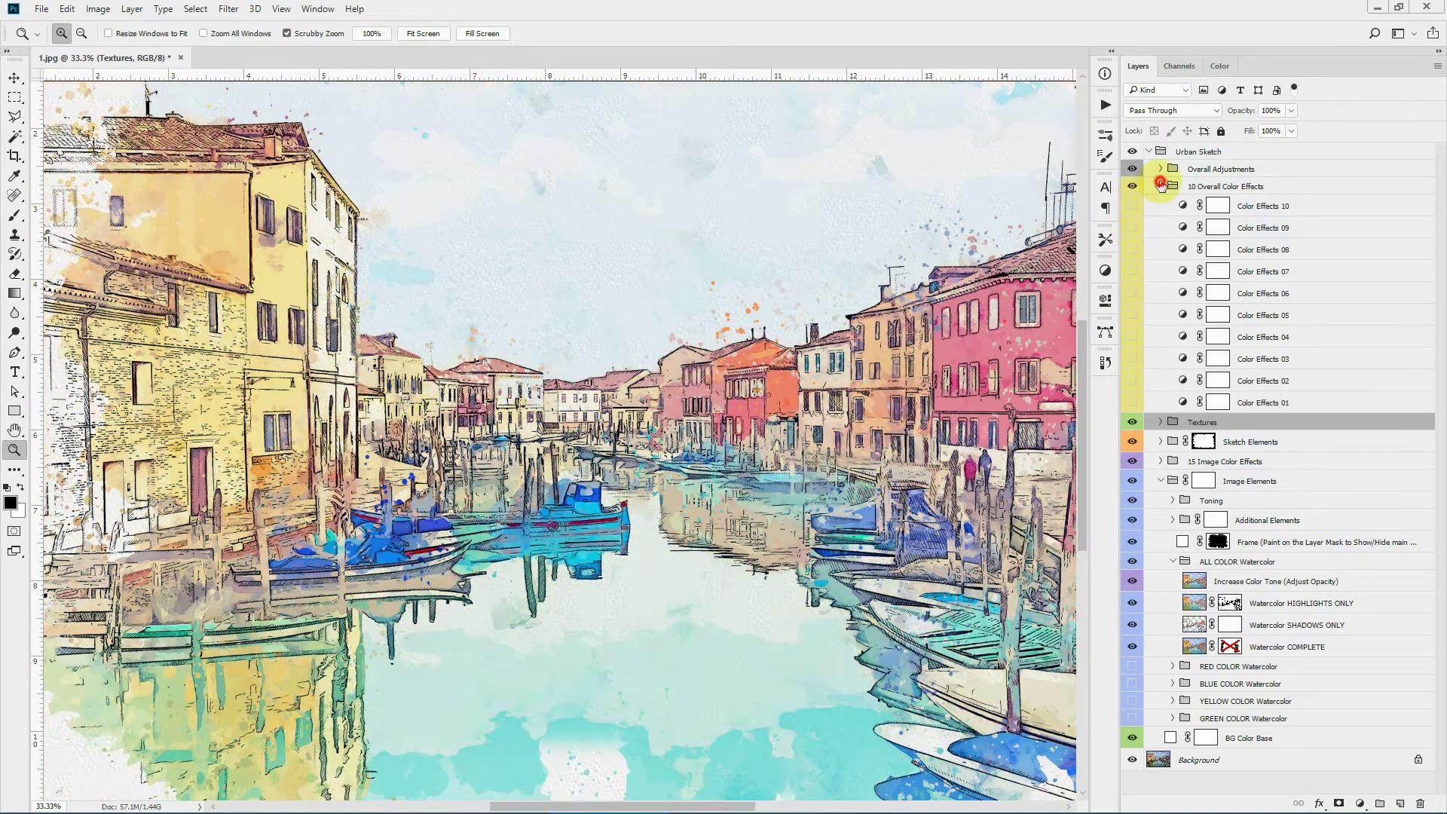
pyautogui.click(1161, 185)
# Step: Expand the Overall Adjustments group and shape the Overall Curves RGB curve into an S with lifted highlights and lowered shadows
pyautogui.click(1225, 170)
pyautogui.click(1161, 175)
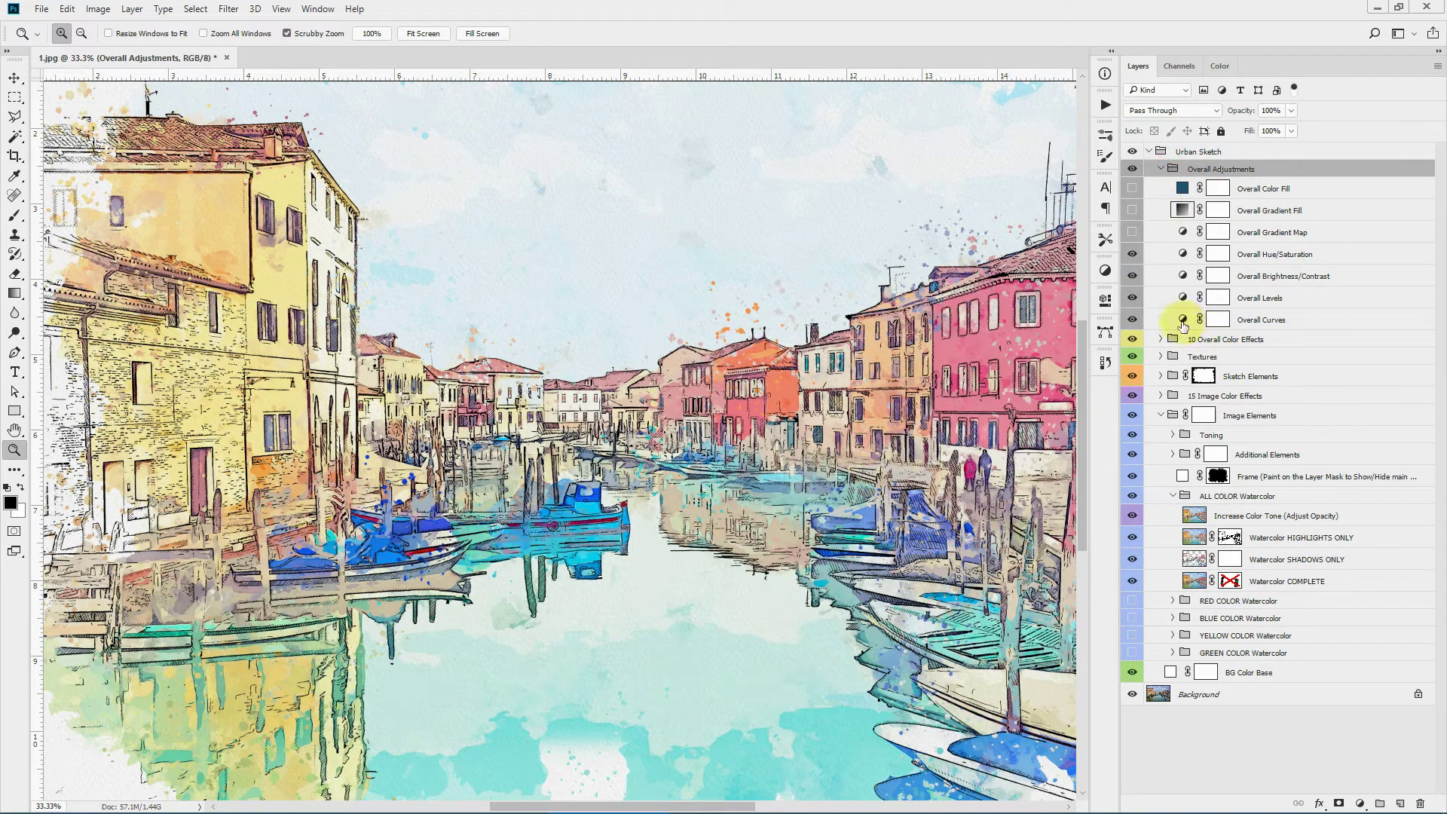
pyautogui.doubleClick(1184, 321)
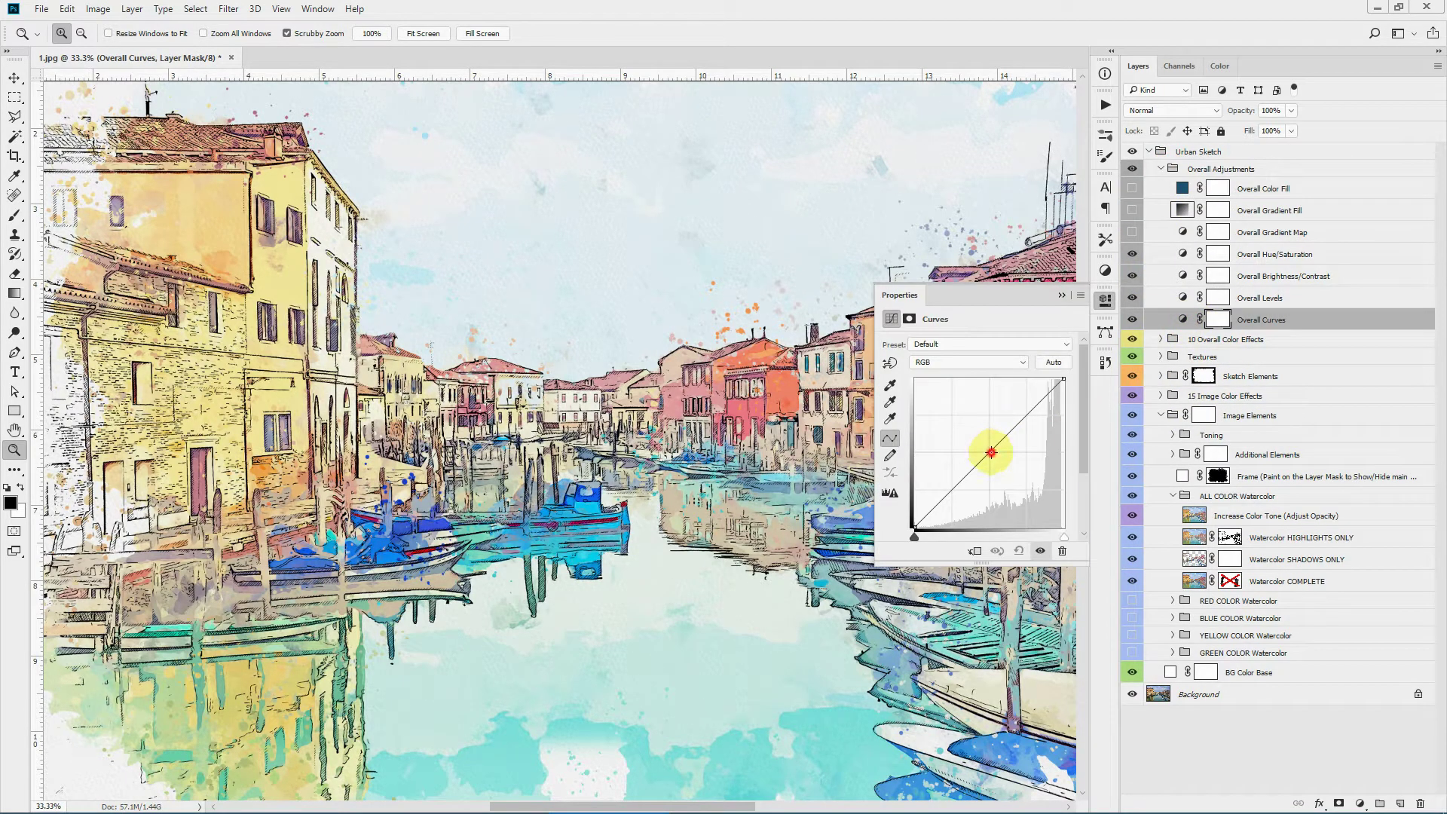
pyautogui.click(991, 452)
pyautogui.moveTo(1015, 426); pyautogui.dragTo(1015, 413)
pyautogui.click(976, 490)
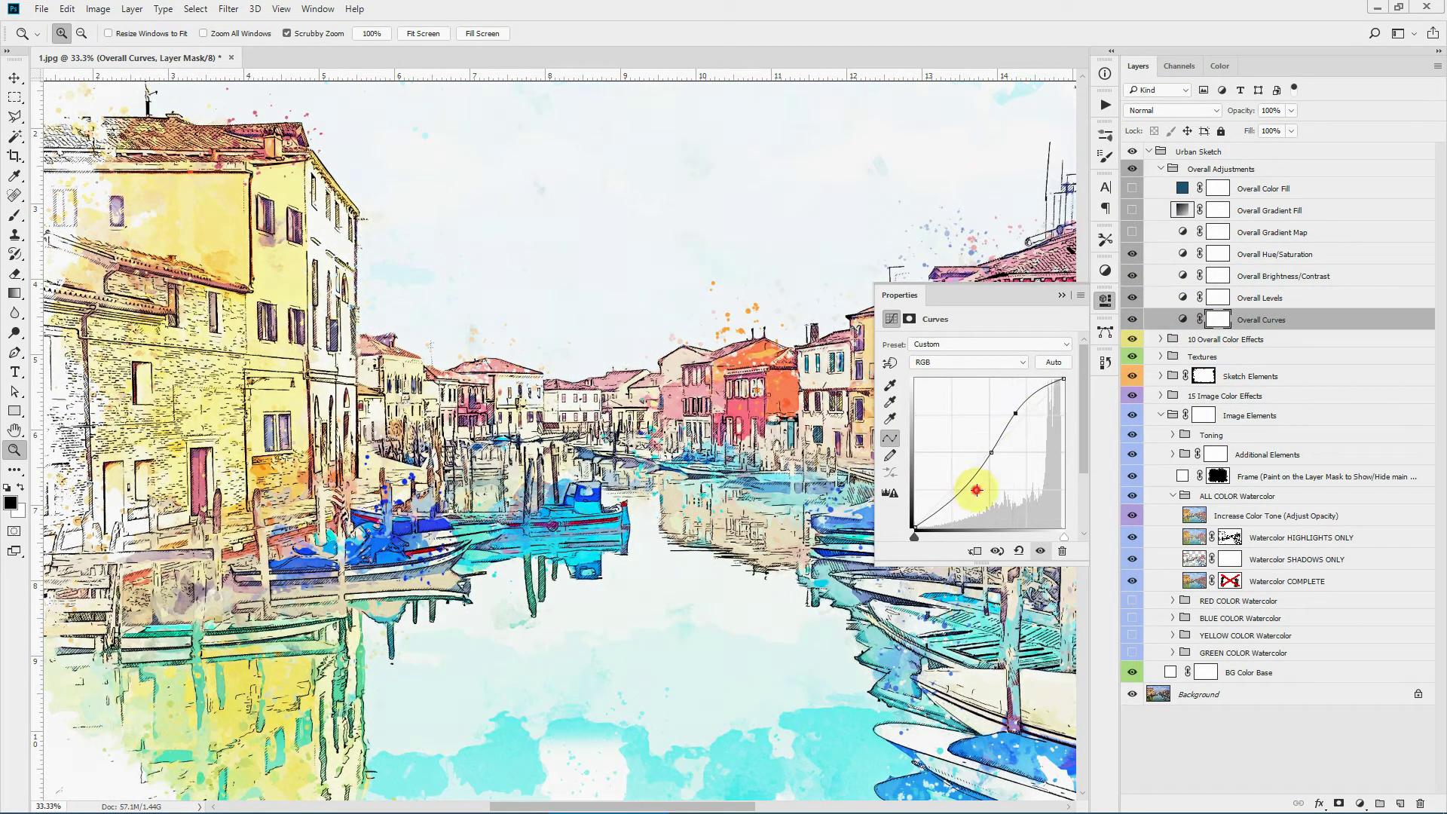
# Step: Lower the highlights and raise the shadows in the Blue channel of Overall Curves, and hide the layer
pyautogui.click(975, 362)
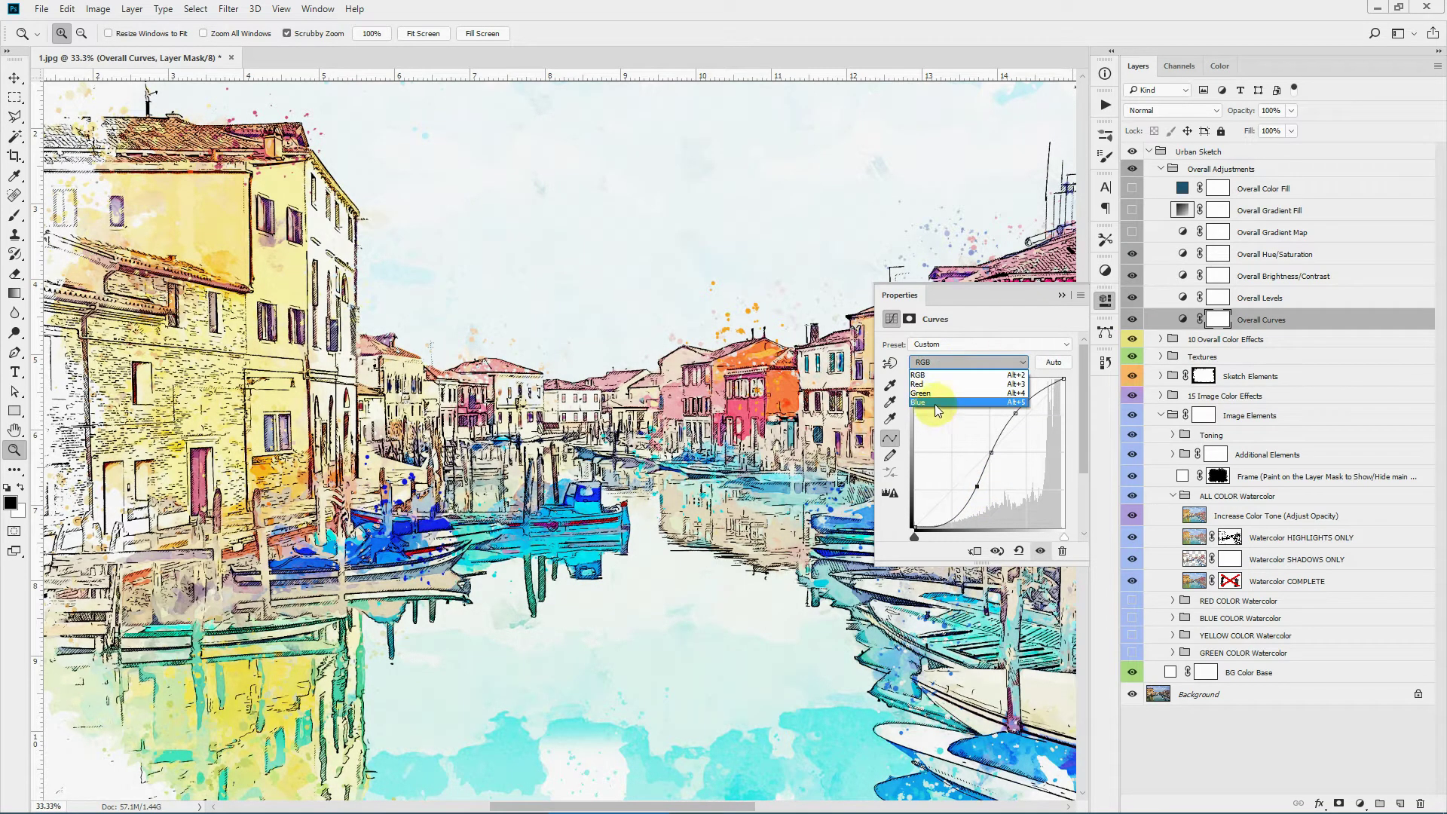
pyautogui.click(937, 402)
pyautogui.moveTo(1016, 413); pyautogui.dragTo(1030, 427)
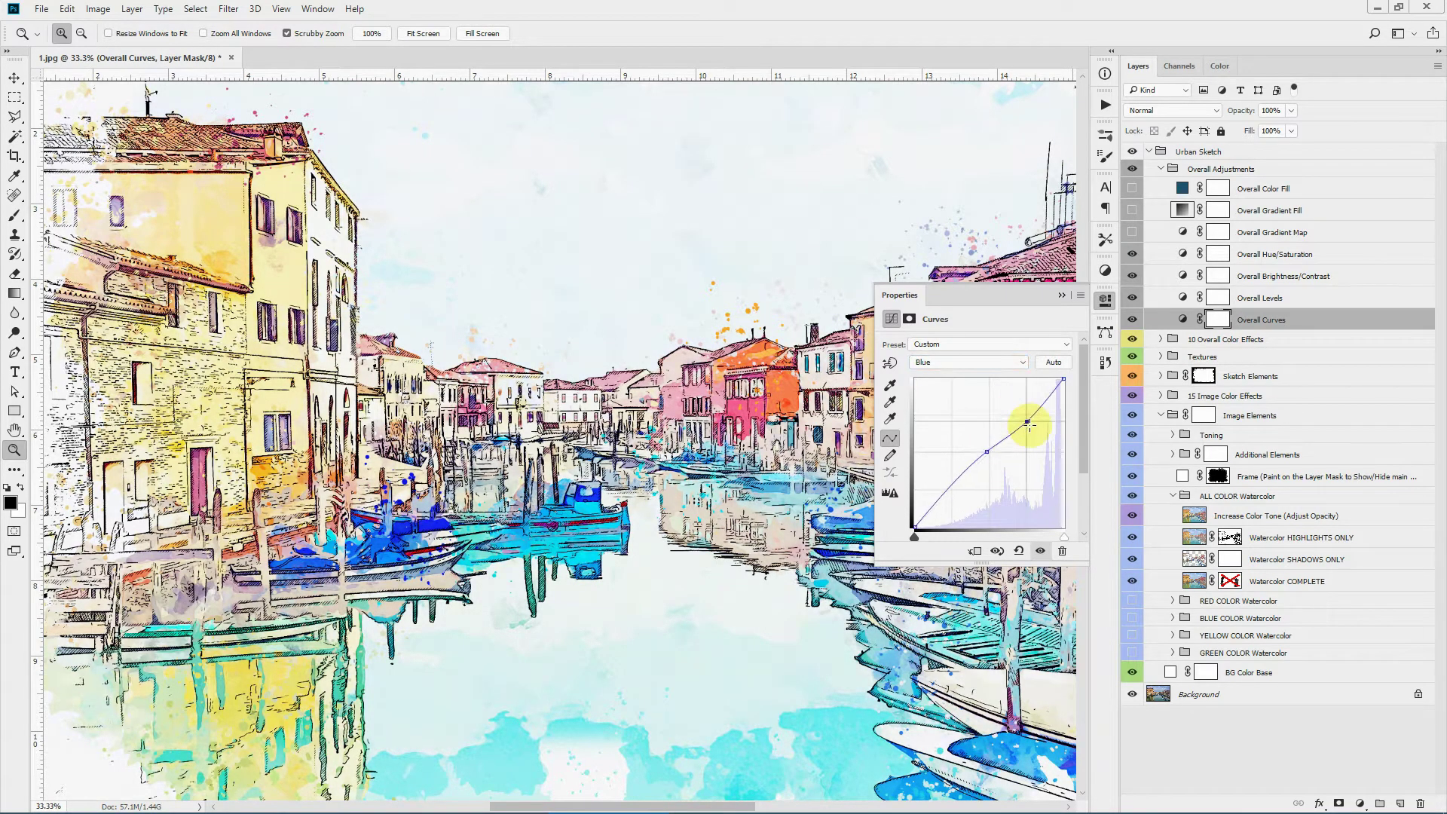
pyautogui.moveTo(972, 466); pyautogui.dragTo(944, 474)
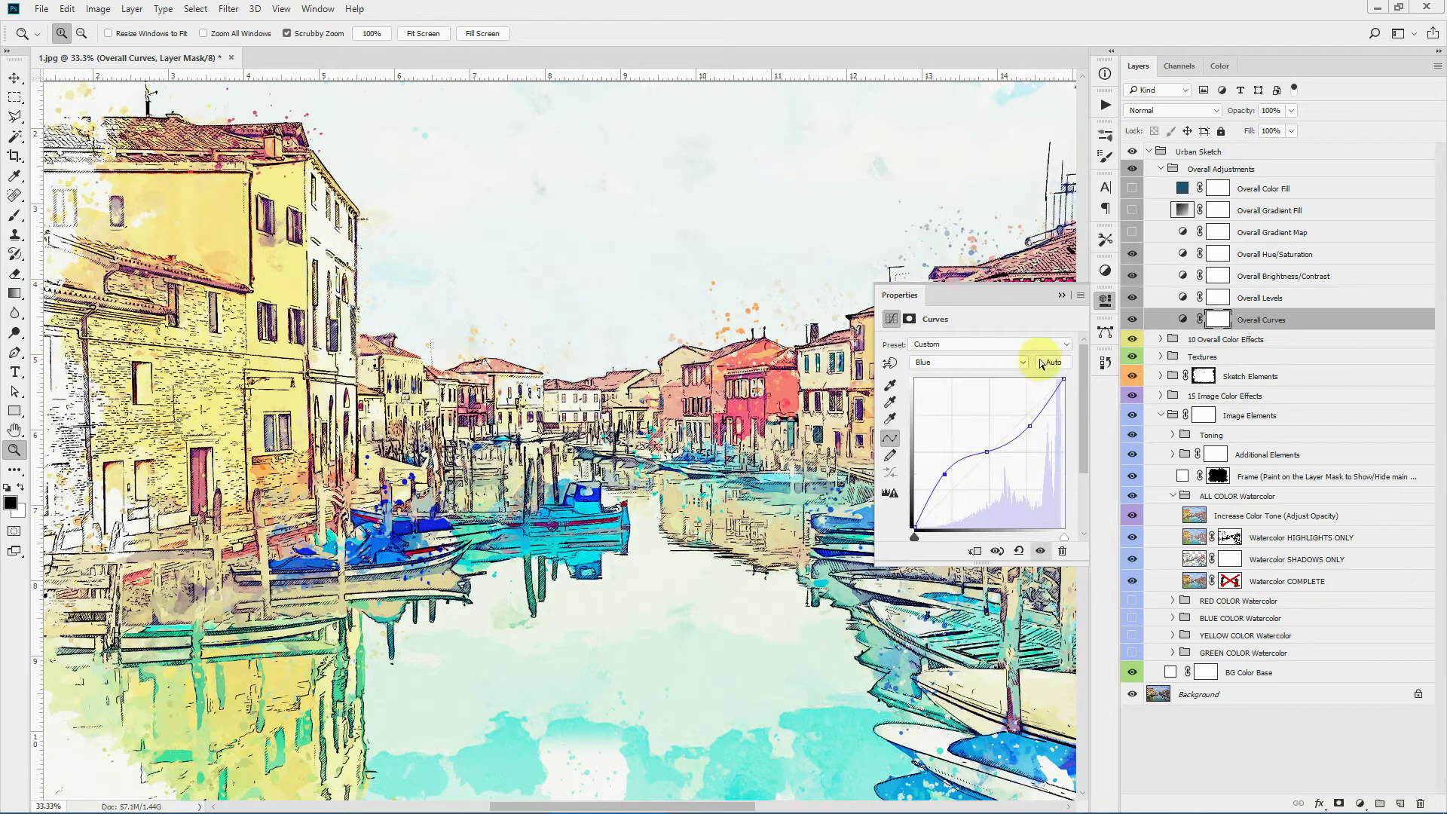
pyautogui.click(1064, 298)
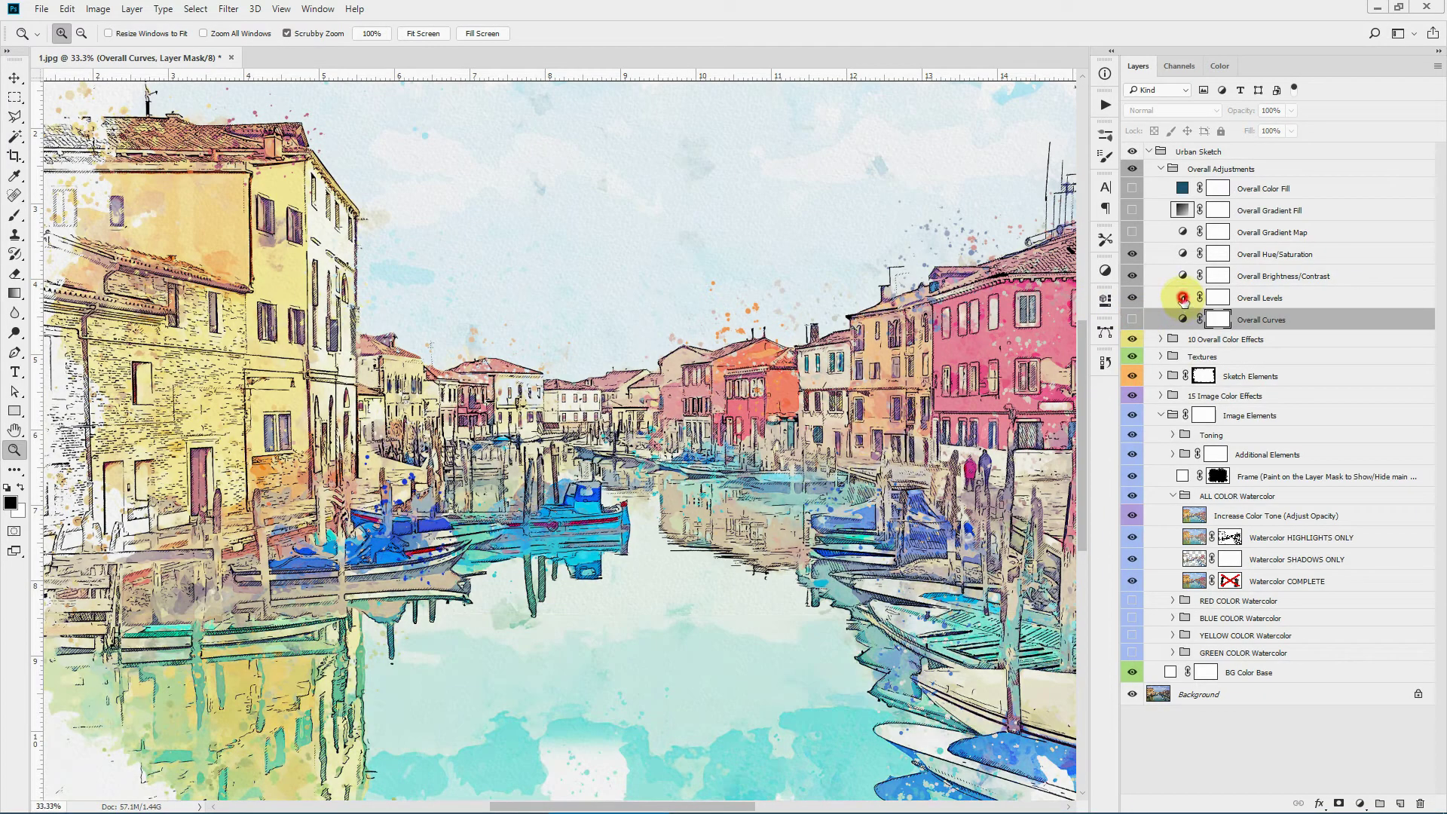
# Step: Try adjusting the shadow and highlight input levels of the Overall Levels layer, and hide the layer
pyautogui.doubleClick(1183, 298)
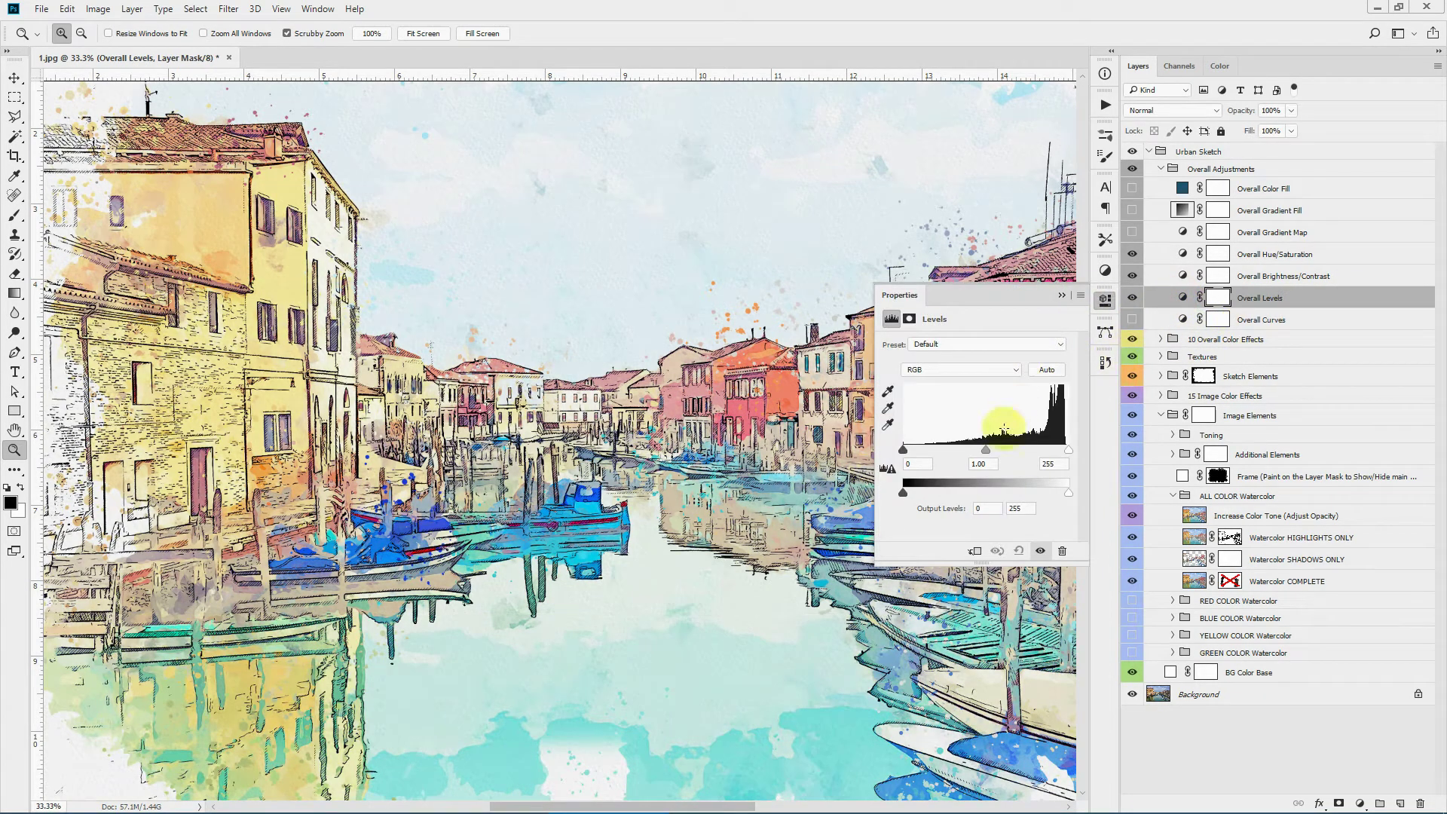
pyautogui.moveTo(935, 449); pyautogui.dragTo(907, 449)
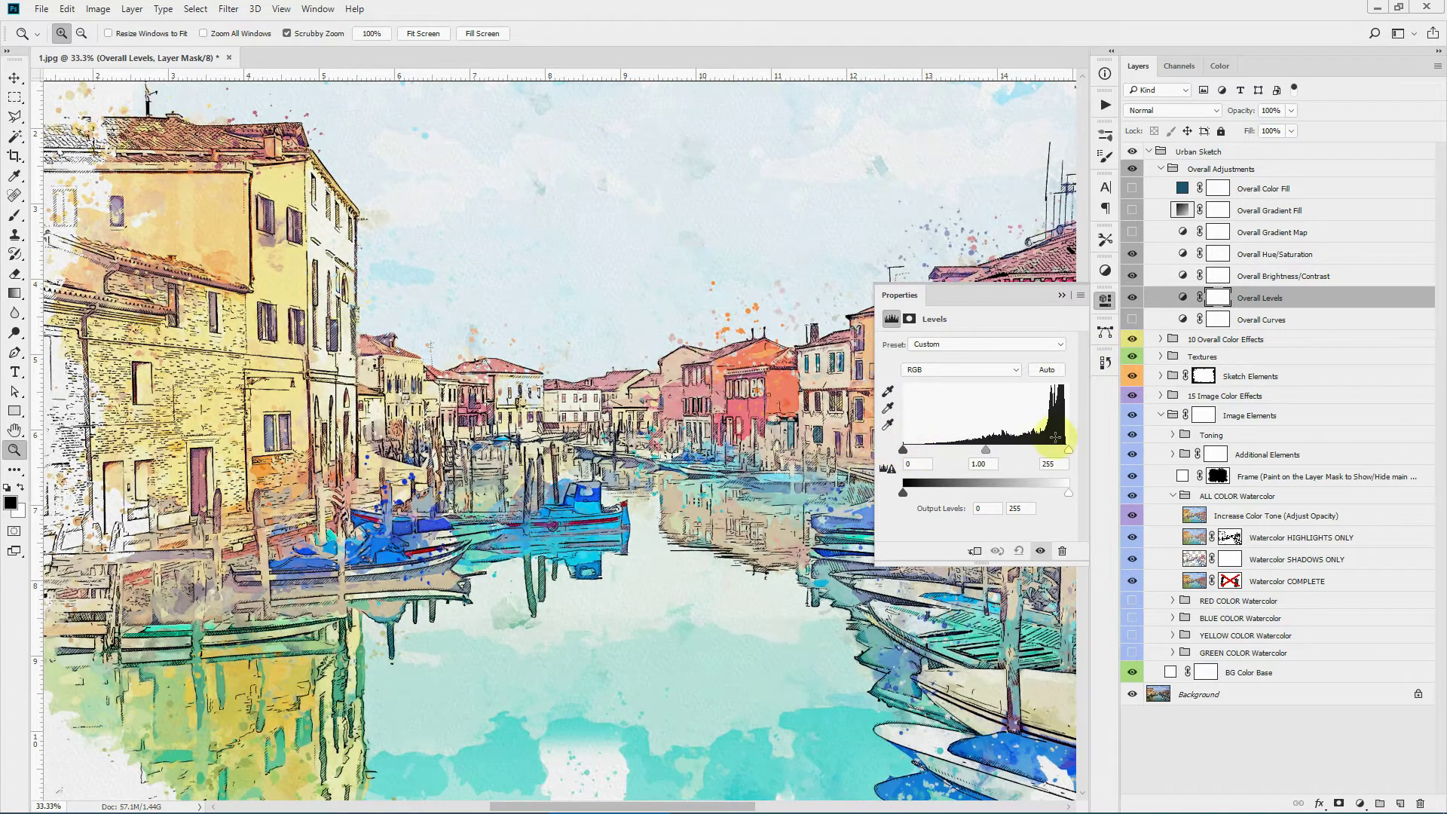
pyautogui.moveTo(1068, 450); pyautogui.dragTo(1058, 450)
pyautogui.click(1062, 294)
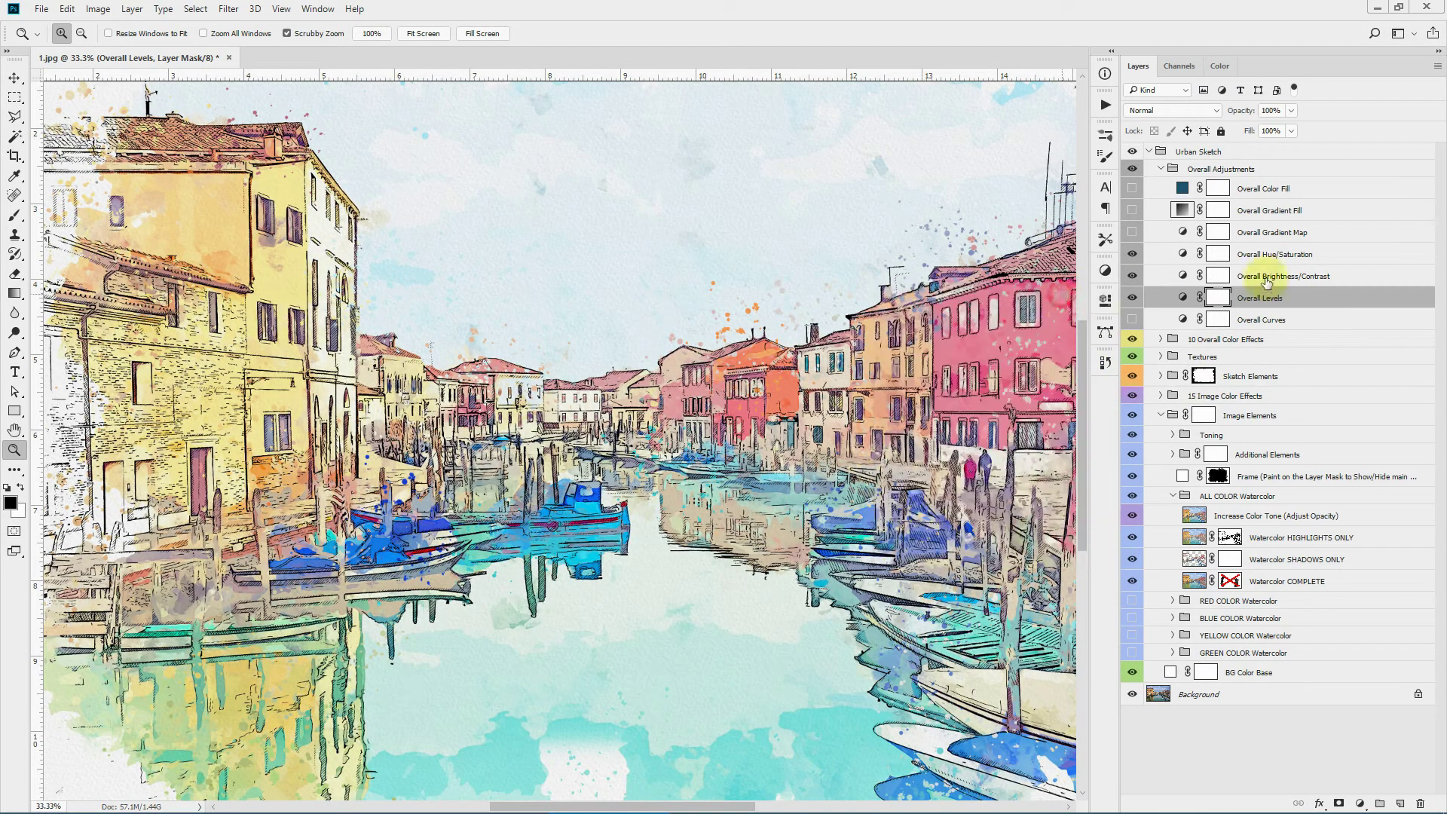
# Step: Set the brightness of the Overall Brightness/Contrast layer to about 27 and hide the layer
pyautogui.click(1281, 276)
pyautogui.click(1182, 276)
pyautogui.moveTo(1006, 374)
pyautogui.mouseDown()
pyautogui.moveTo(960, 380)
pyautogui.moveTo(994, 386)
pyautogui.mouseUp()
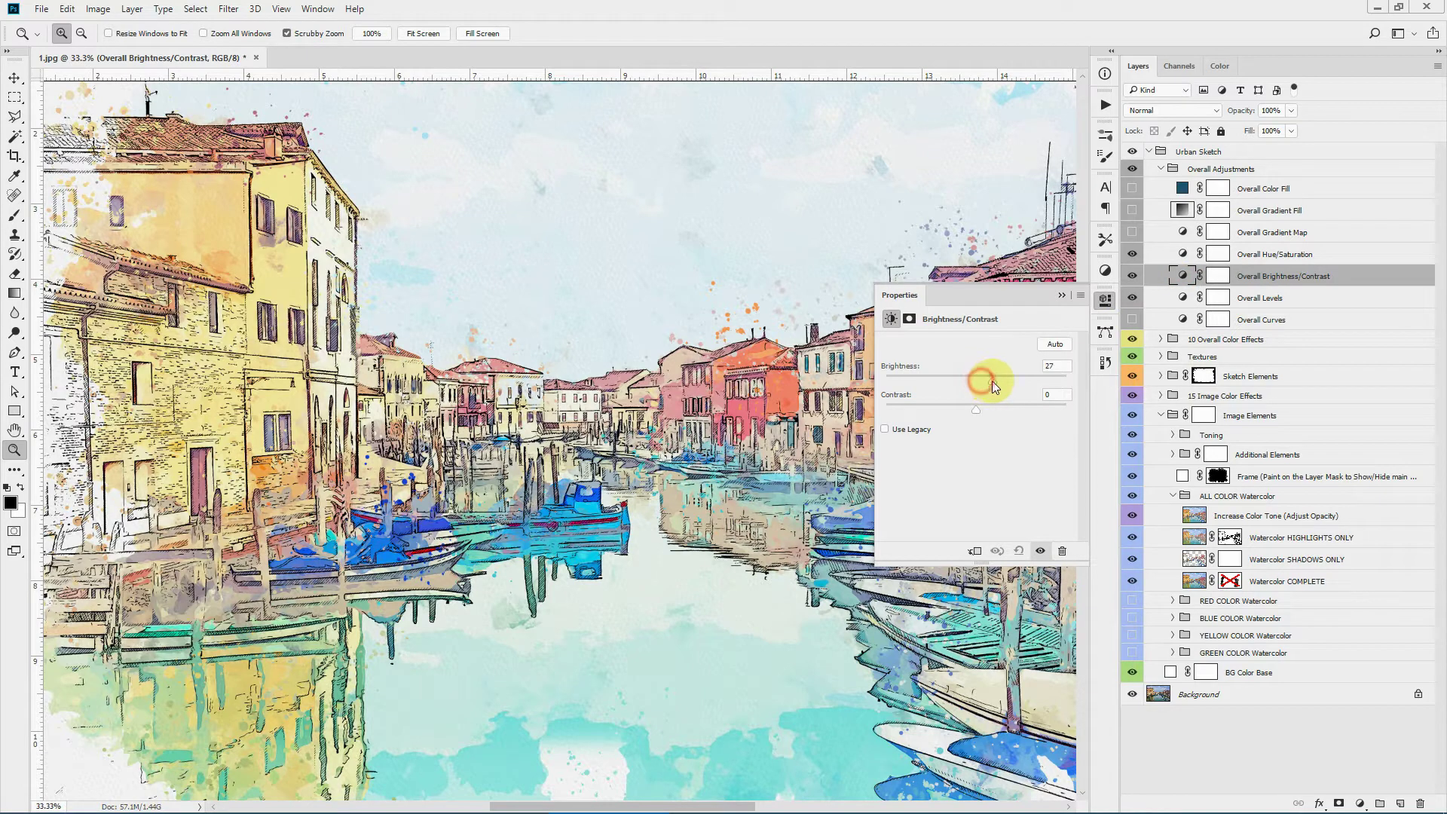
pyautogui.click(1062, 294)
pyautogui.click(1132, 276)
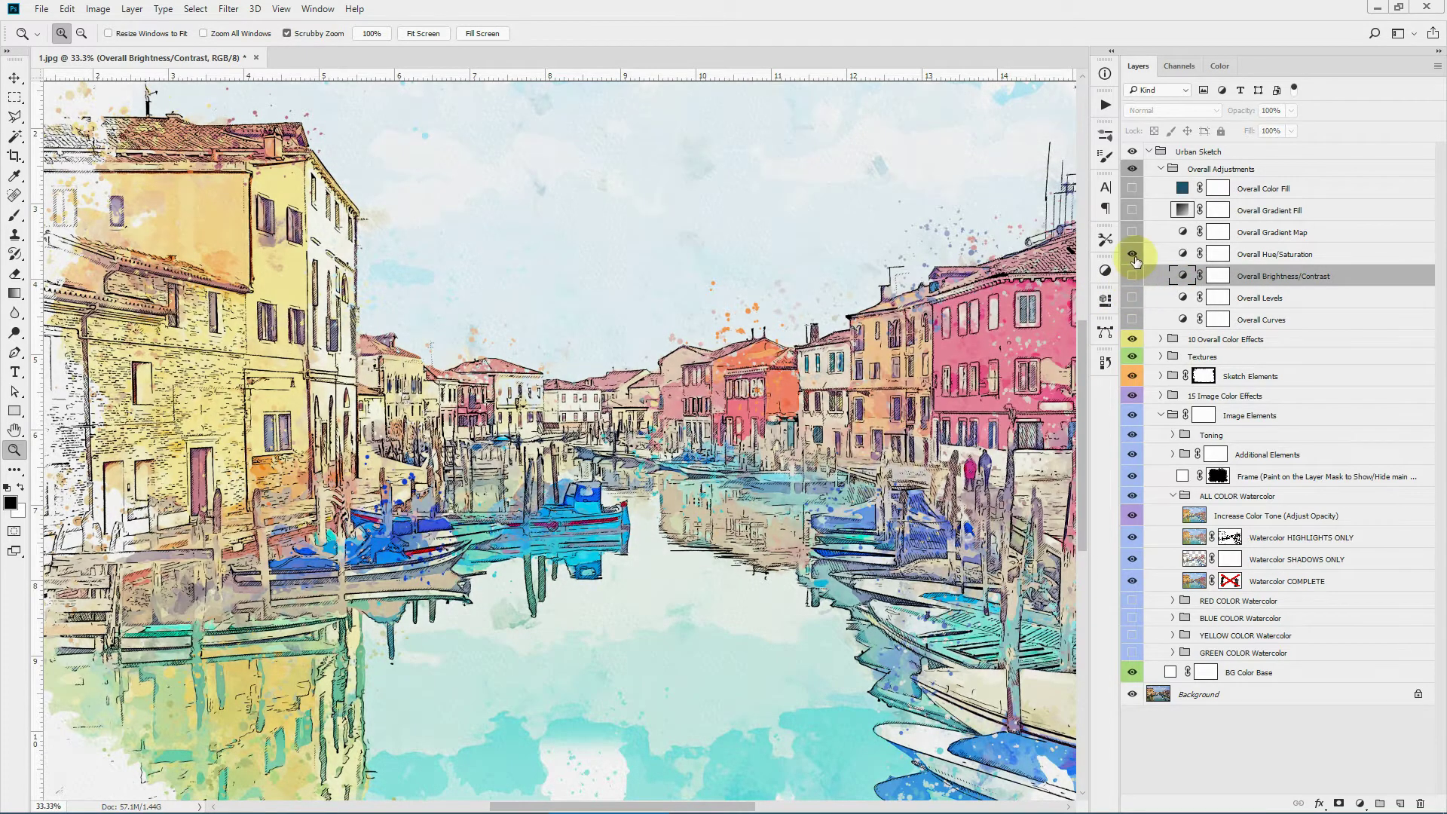
# Step: Shift the hue of the Overall Hue/Saturation layer to +45 and hide the layer
pyautogui.click(1182, 254)
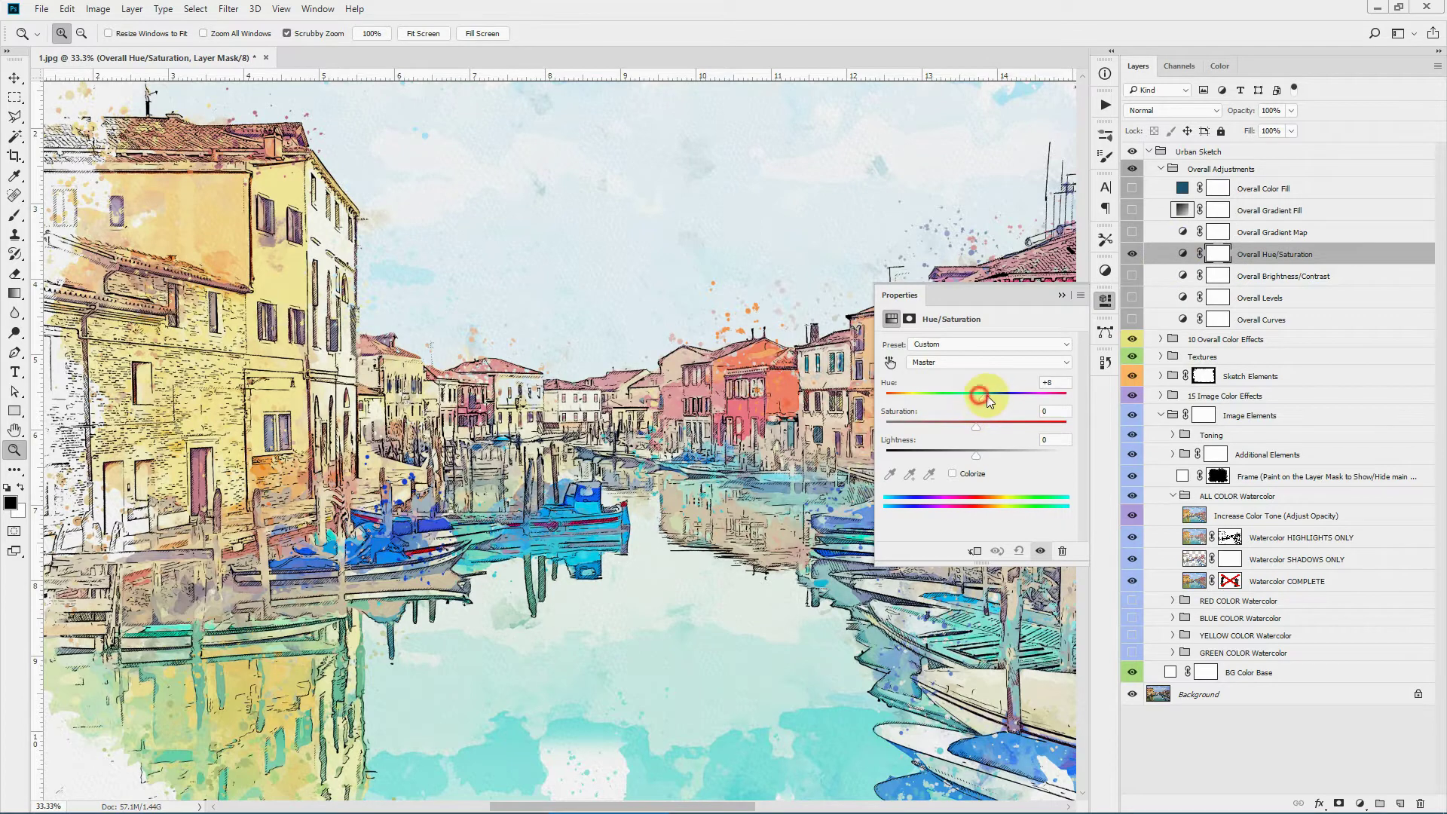
pyautogui.moveTo(990, 398); pyautogui.dragTo(1017, 397)
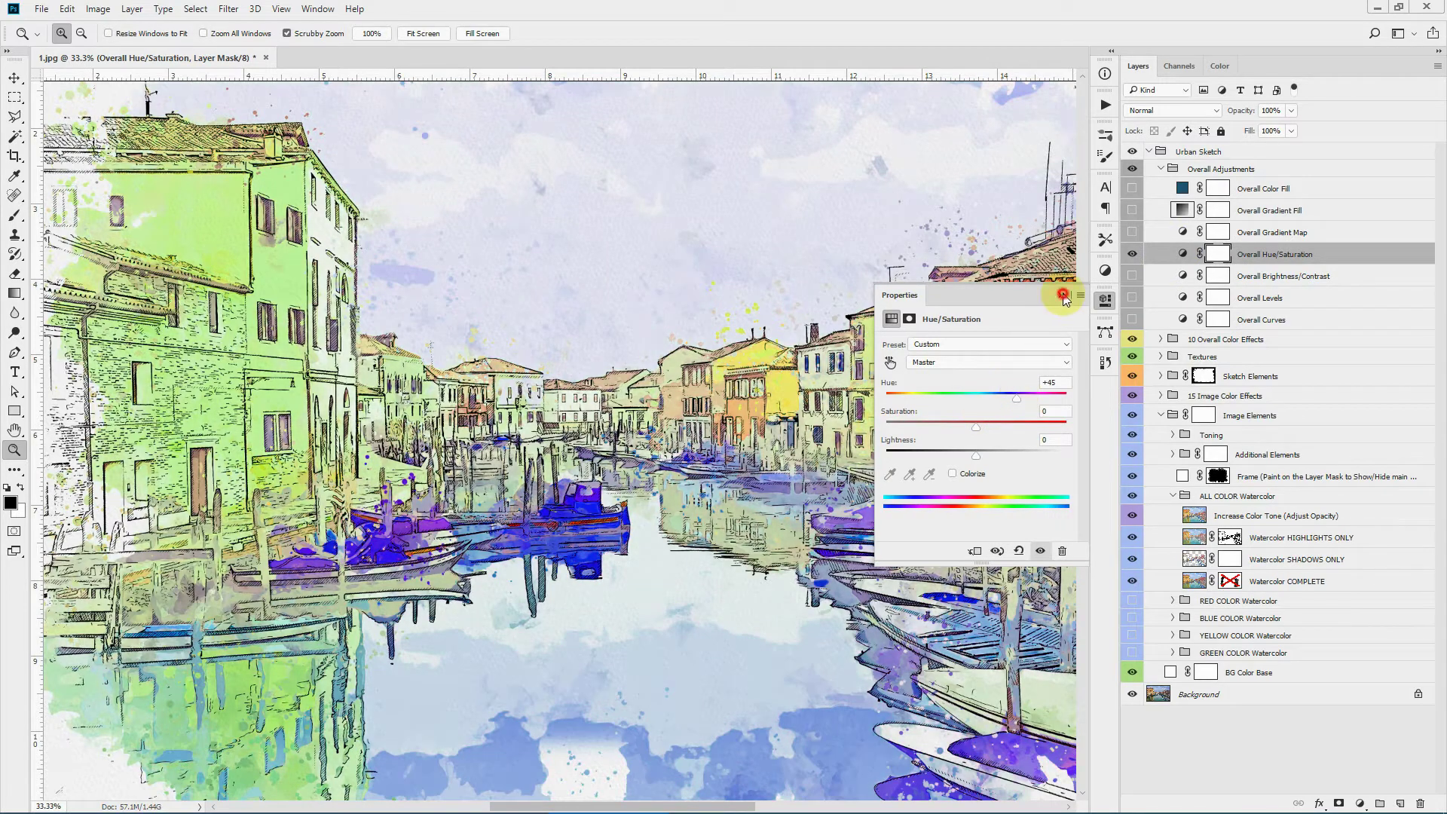
pyautogui.click(1063, 295)
pyautogui.click(1133, 254)
# Step: Show the Overall Gradient Map layer and open its gradient for editing
pyautogui.click(1182, 232)
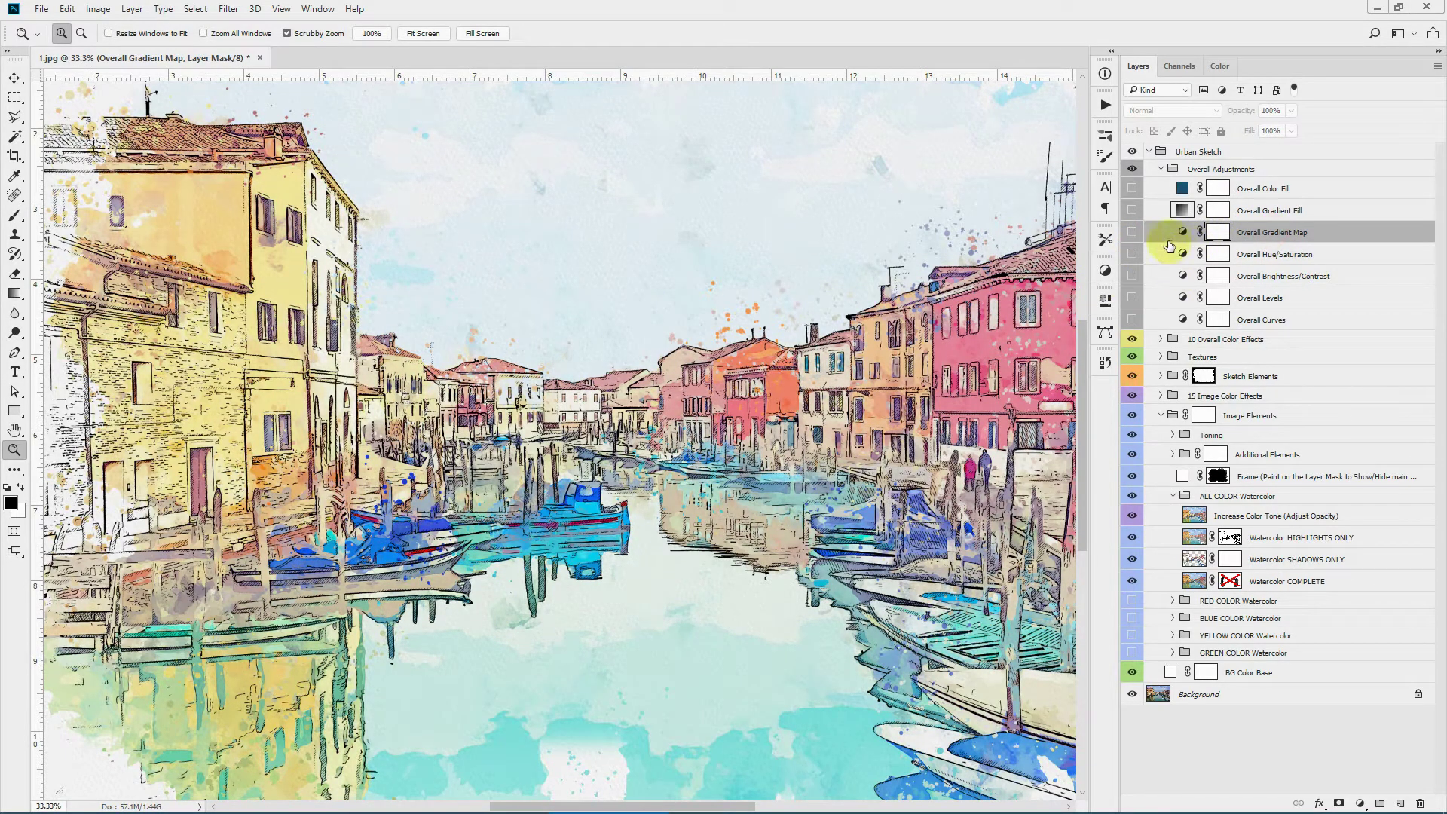
pyautogui.click(1131, 235)
pyautogui.click(1184, 232)
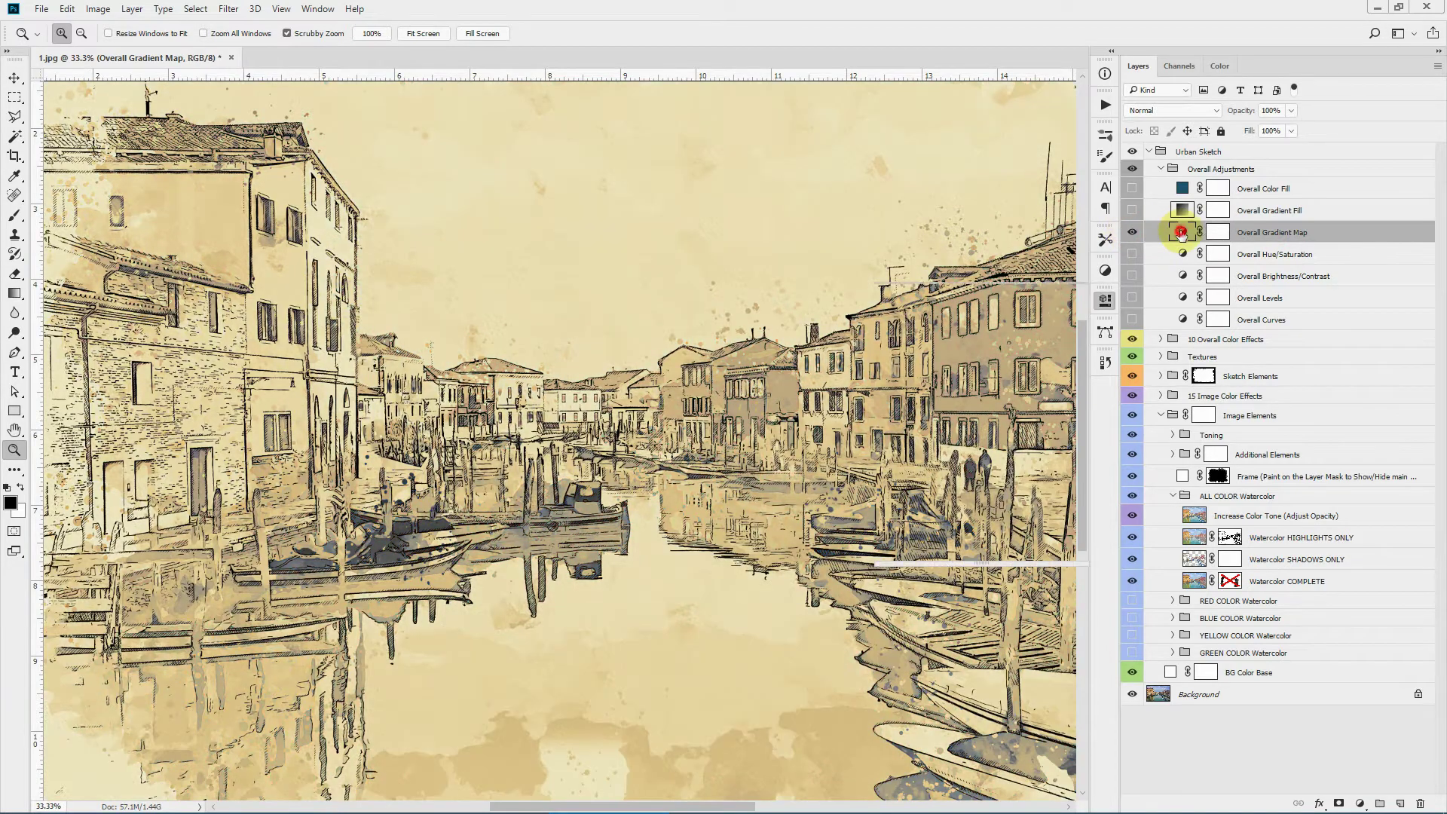
pyautogui.click(934, 353)
# Step: Preview several gradient map presets, including Gold-Copper, Gold 1 and Selenium 2, cancel the change and hide the Overall Gradient Map layer
pyautogui.click(968, 346)
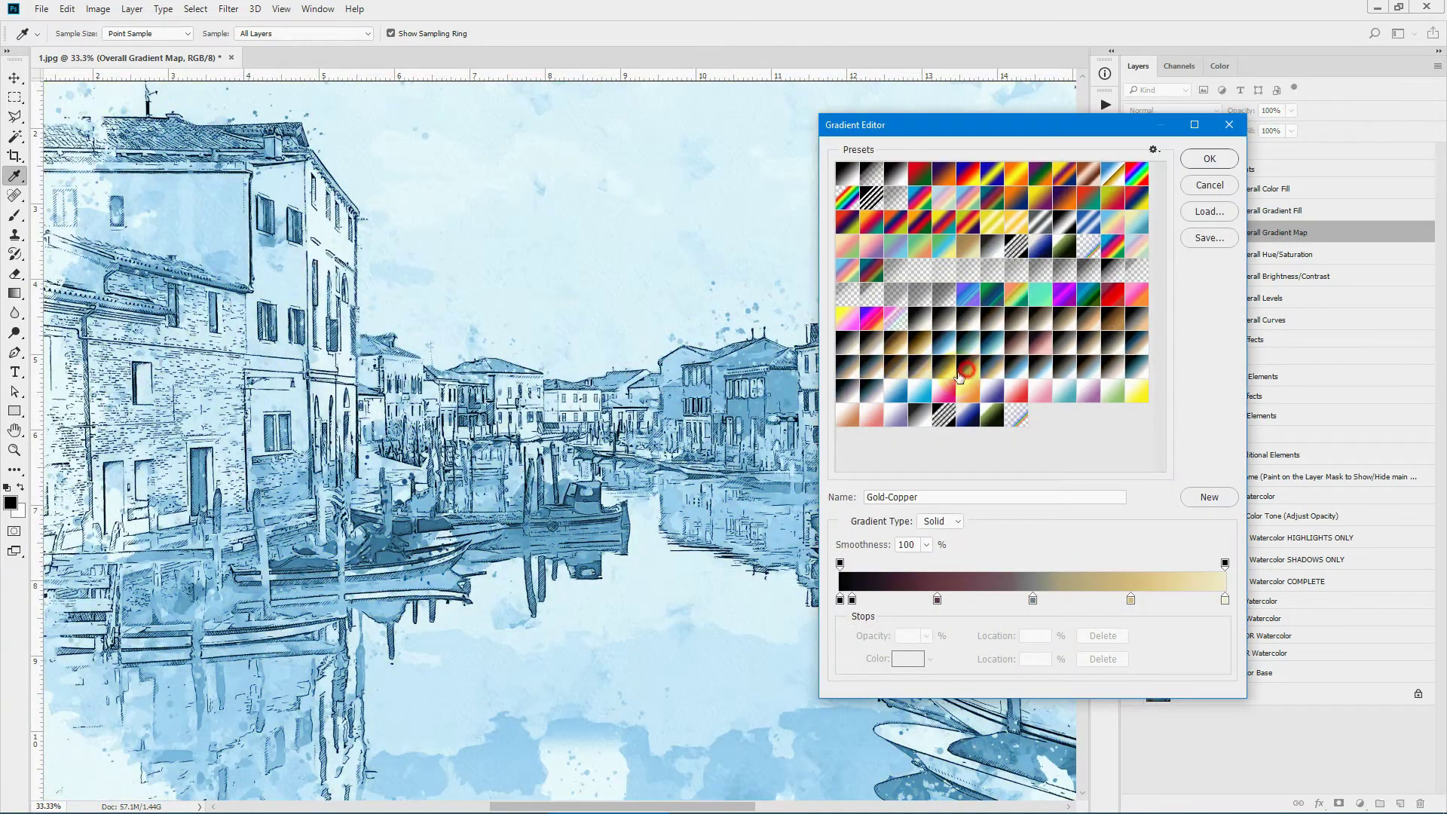
pyautogui.click(895, 368)
pyautogui.click(920, 391)
pyautogui.click(895, 339)
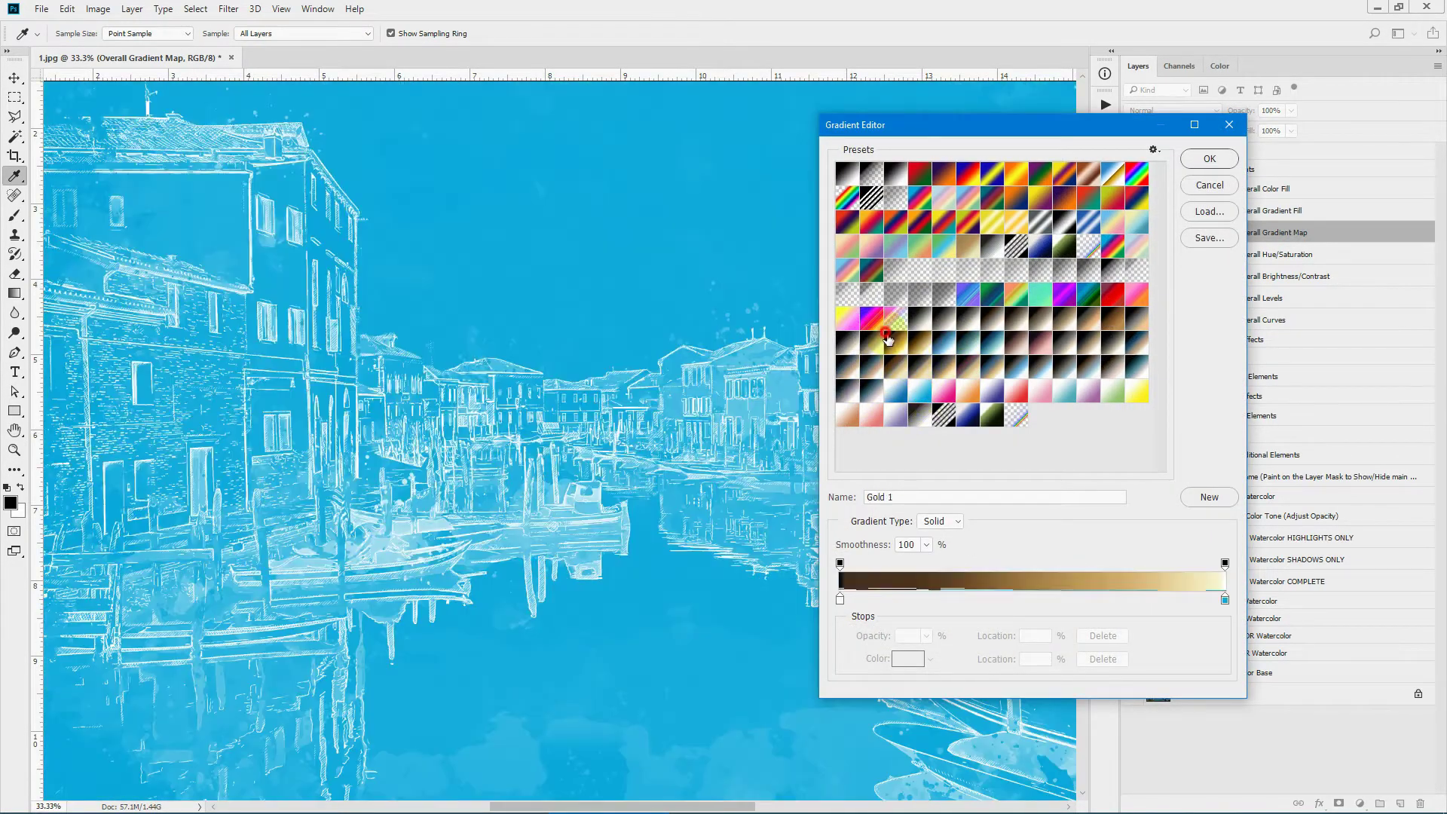
pyautogui.click(921, 317)
pyautogui.click(945, 319)
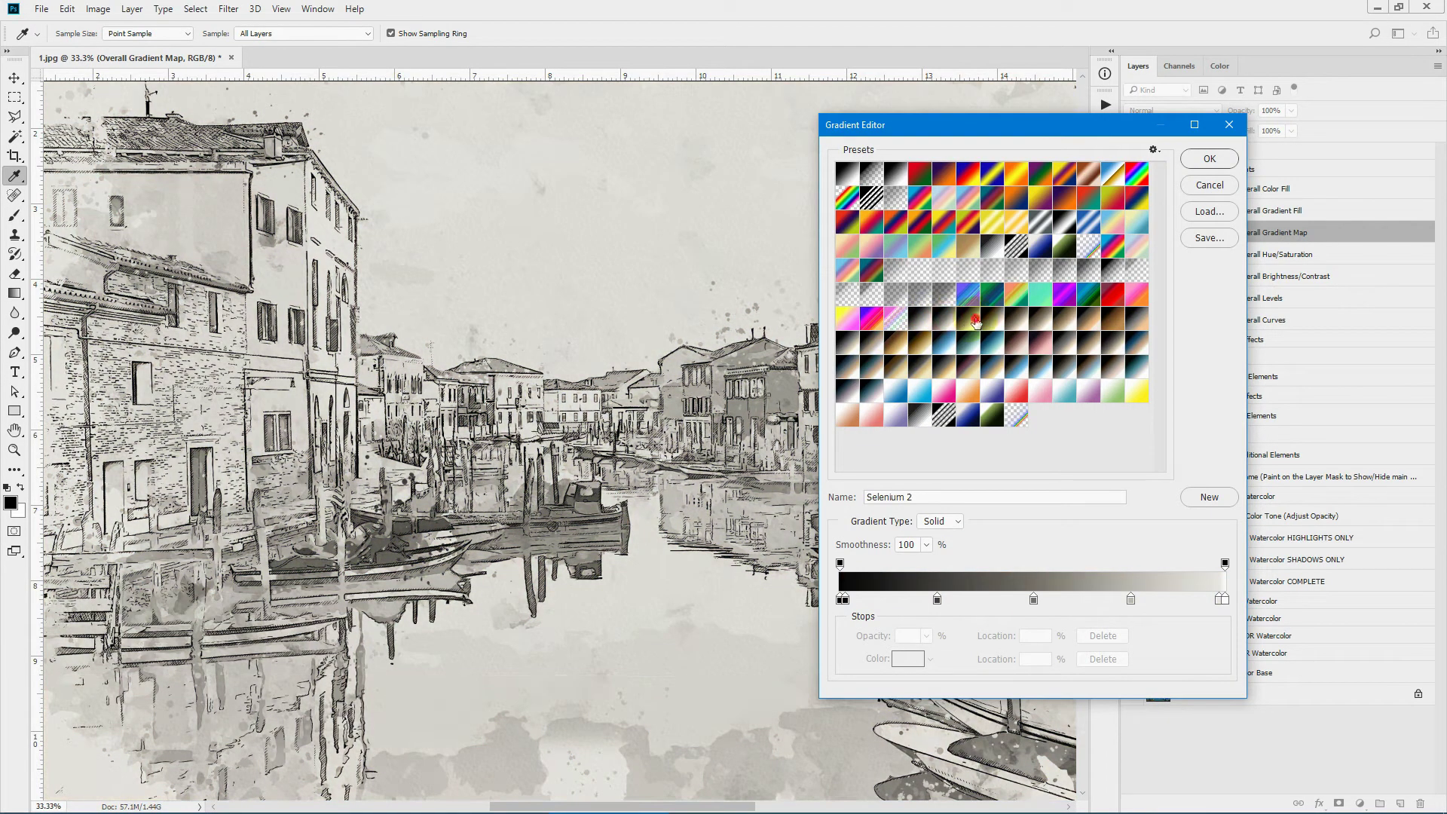
pyautogui.click(971, 319)
pyautogui.click(1208, 189)
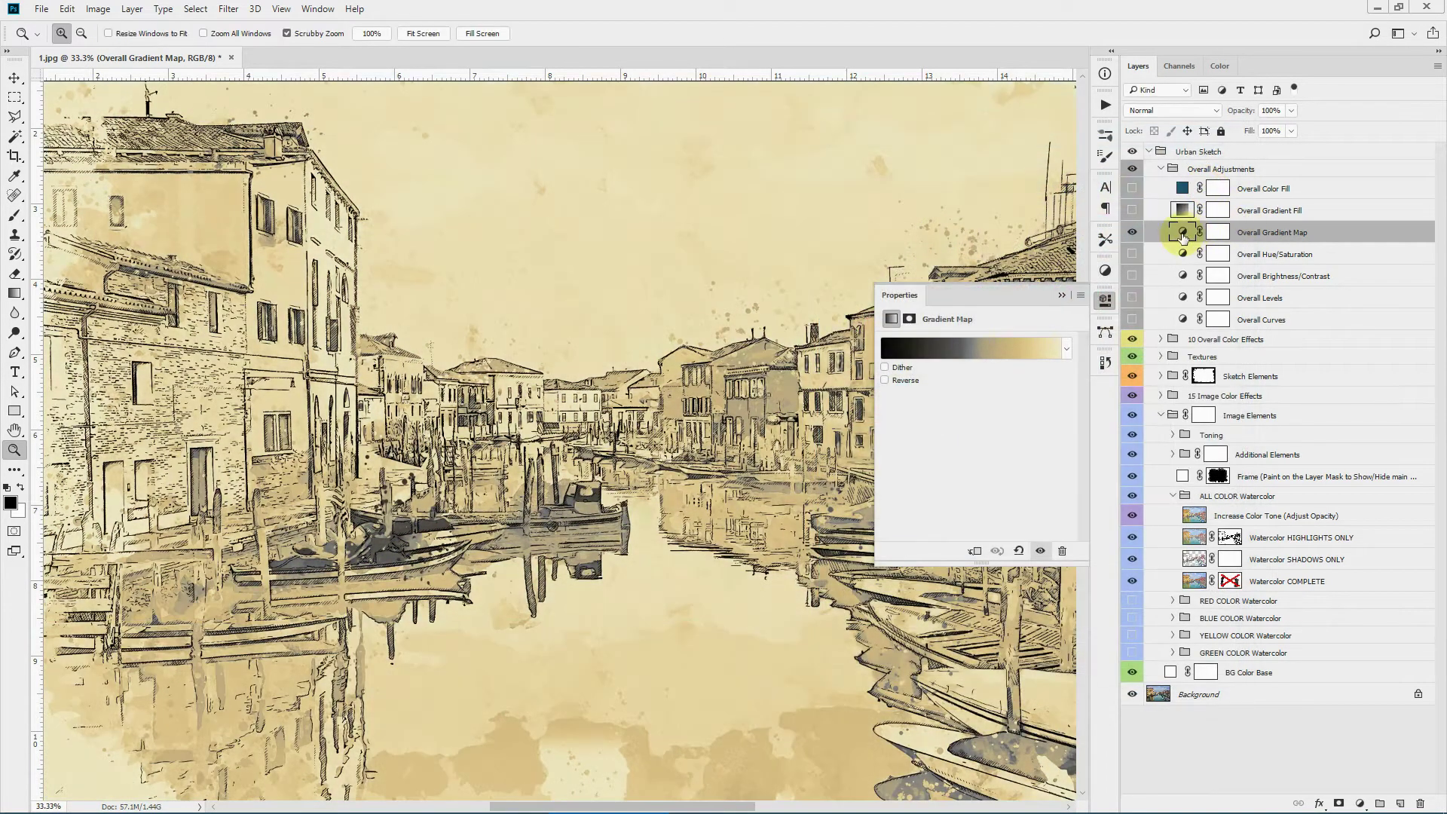
pyautogui.click(1132, 232)
# Step: Show the Overall Gradient Fill layer and open its gradient for editing
pyautogui.click(1262, 209)
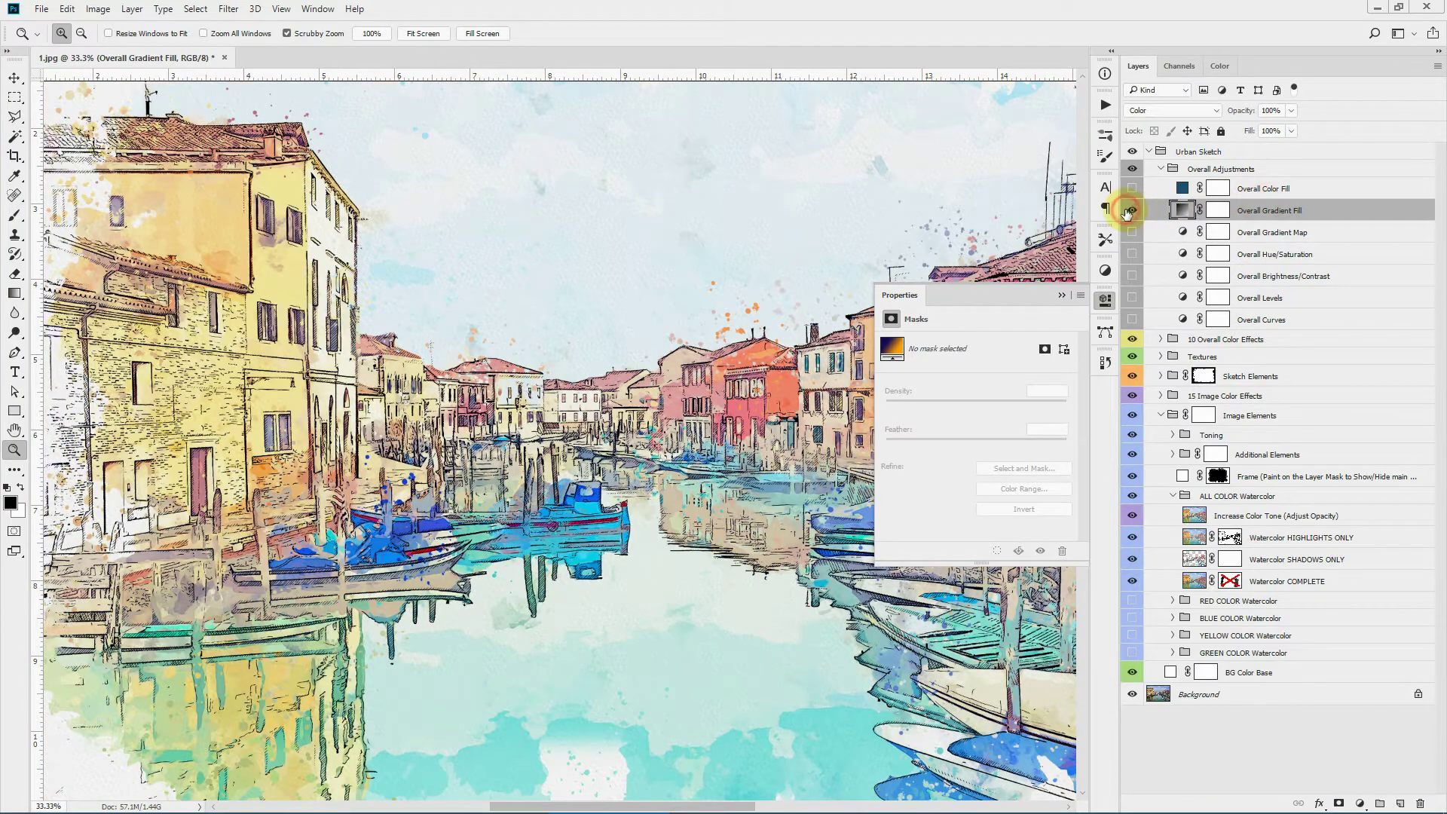
pyautogui.click(1128, 212)
pyautogui.doubleClick(1178, 210)
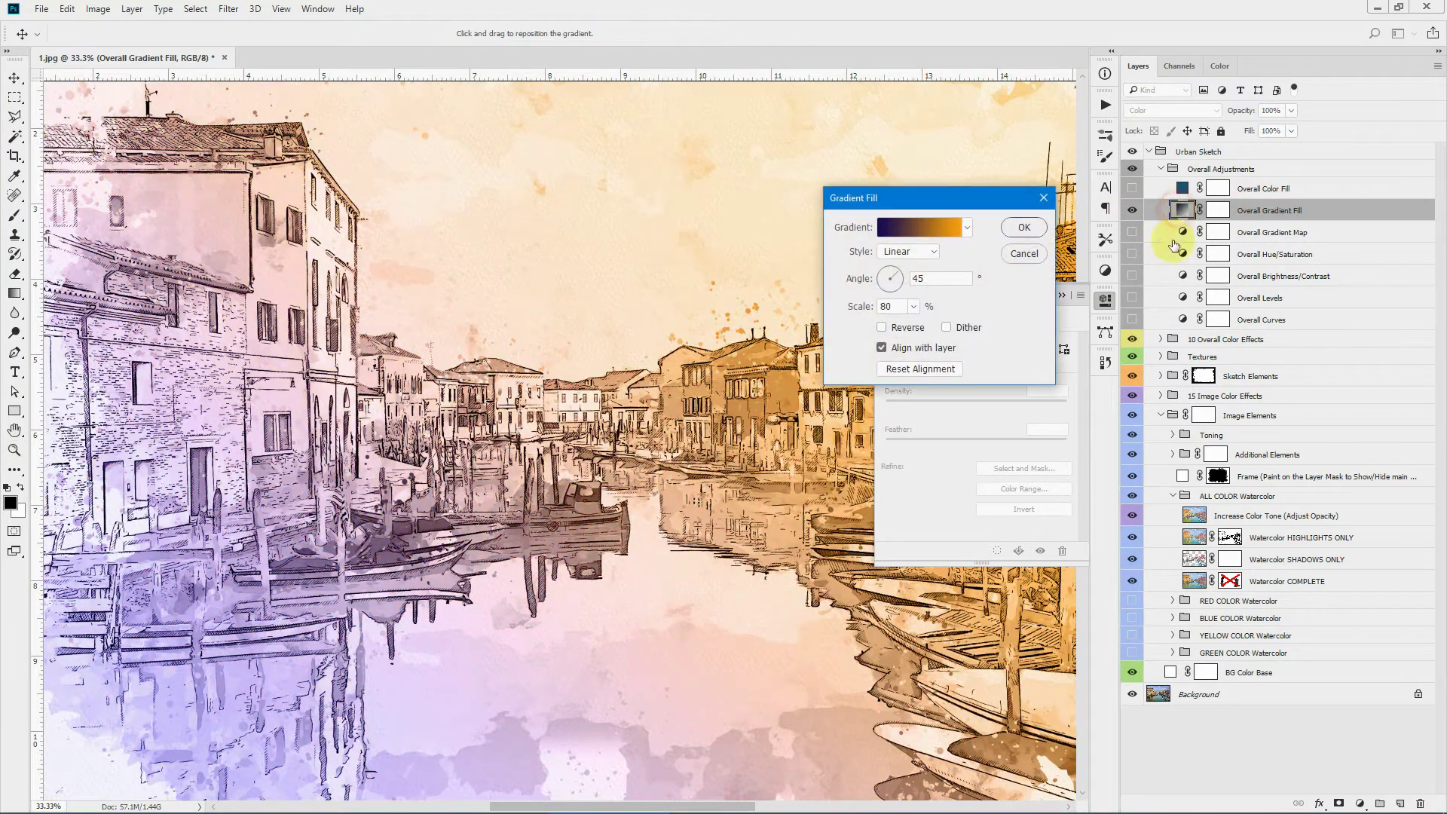
pyautogui.click(946, 234)
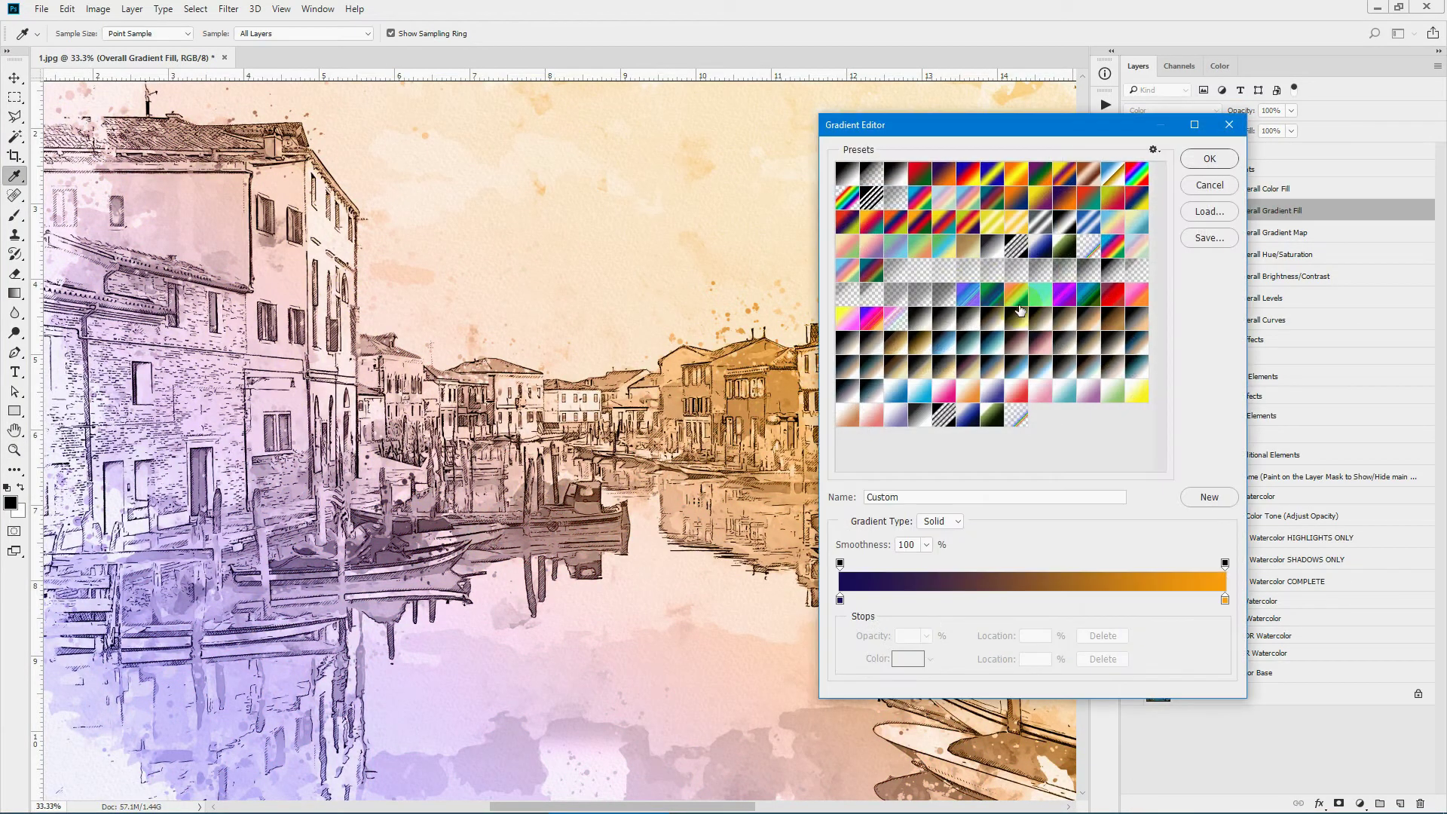
# Step: Try a blue color for the gradient fill's orange end stop, cancel the edit and close the layer's settings
pyautogui.doubleClick(1225, 601)
pyautogui.moveTo(1092, 351); pyautogui.dragTo(1093, 310)
pyautogui.click(1228, 244)
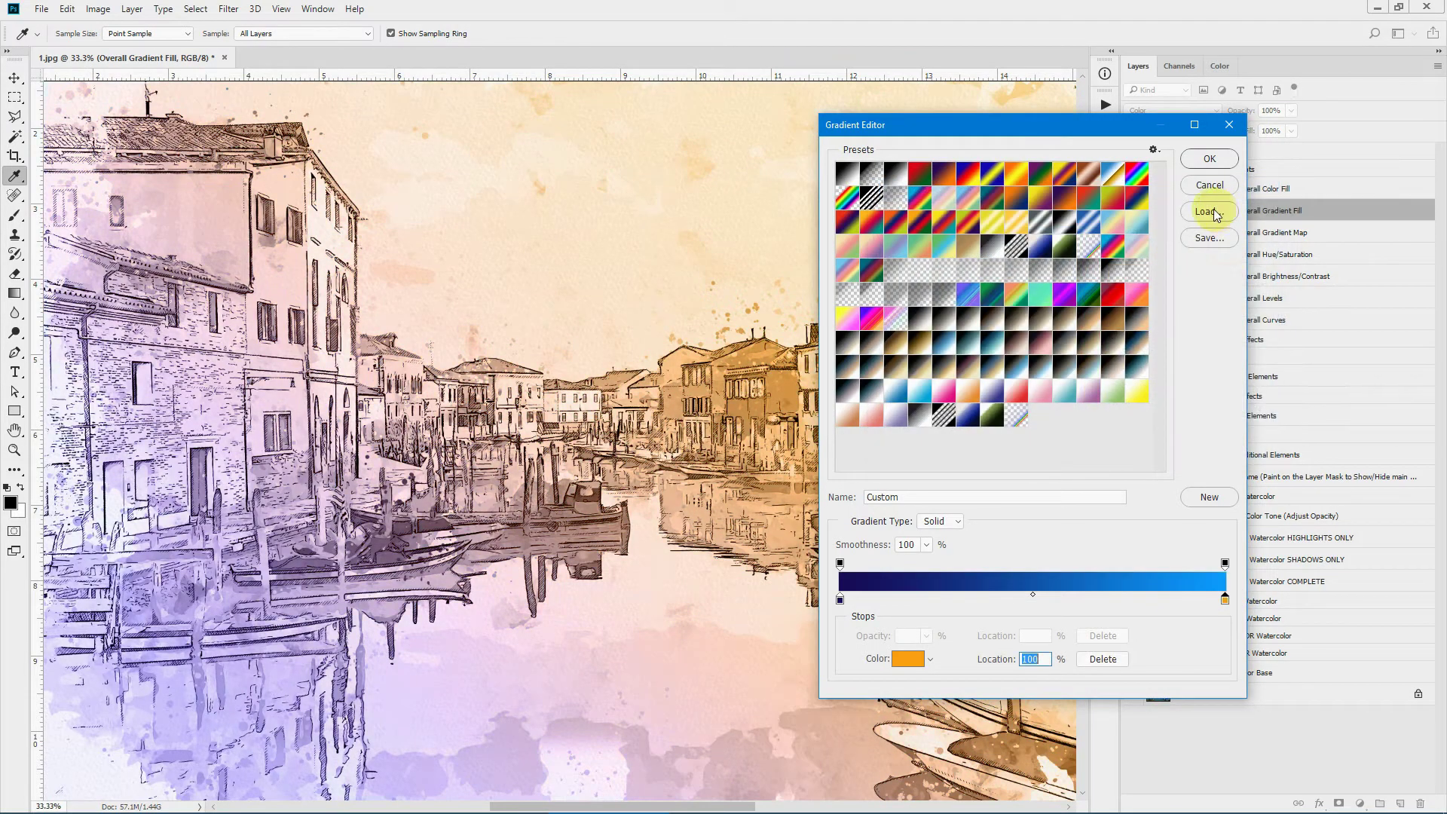
pyautogui.click(1210, 181)
pyautogui.click(1042, 198)
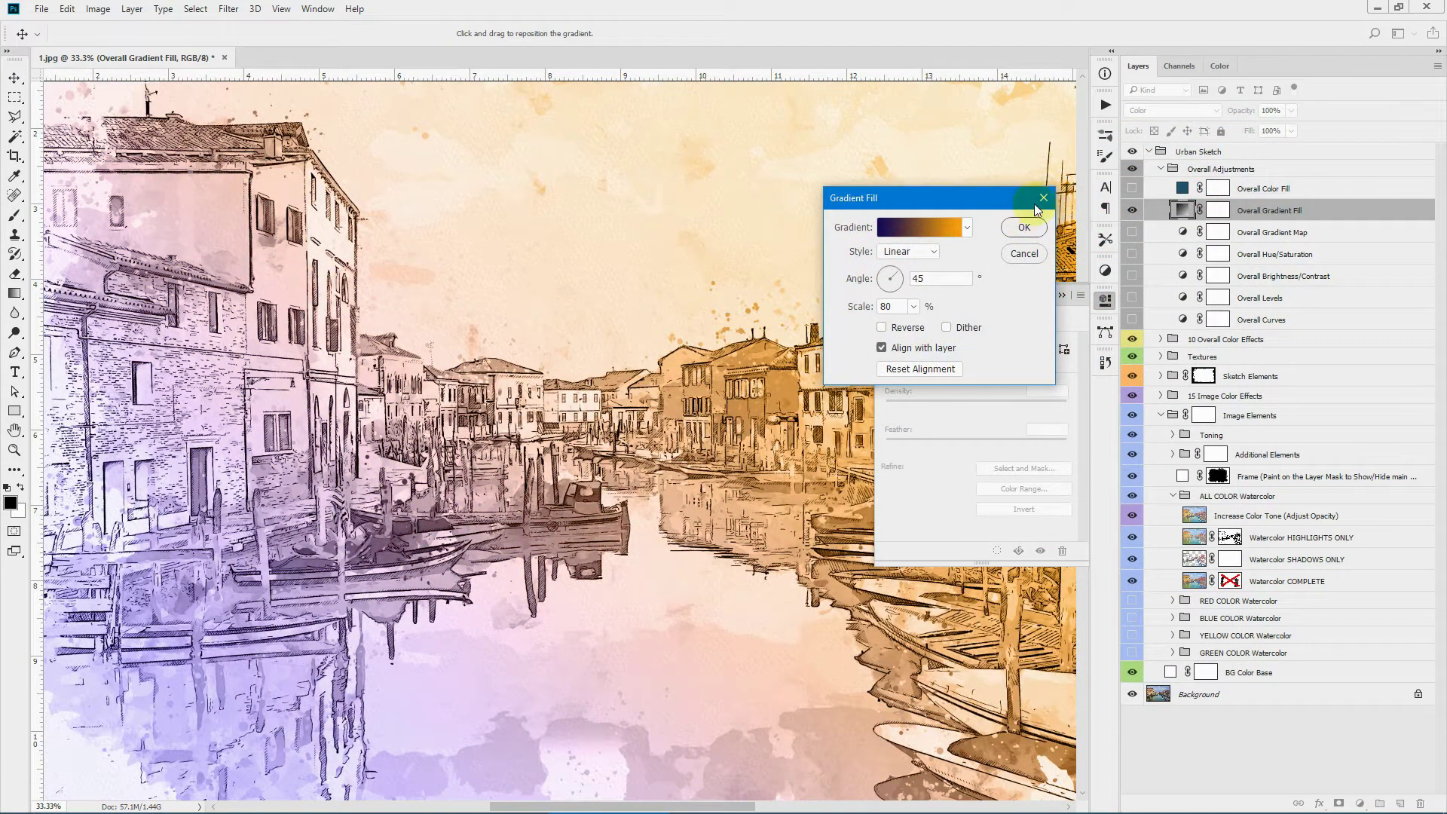
pyautogui.click(1063, 296)
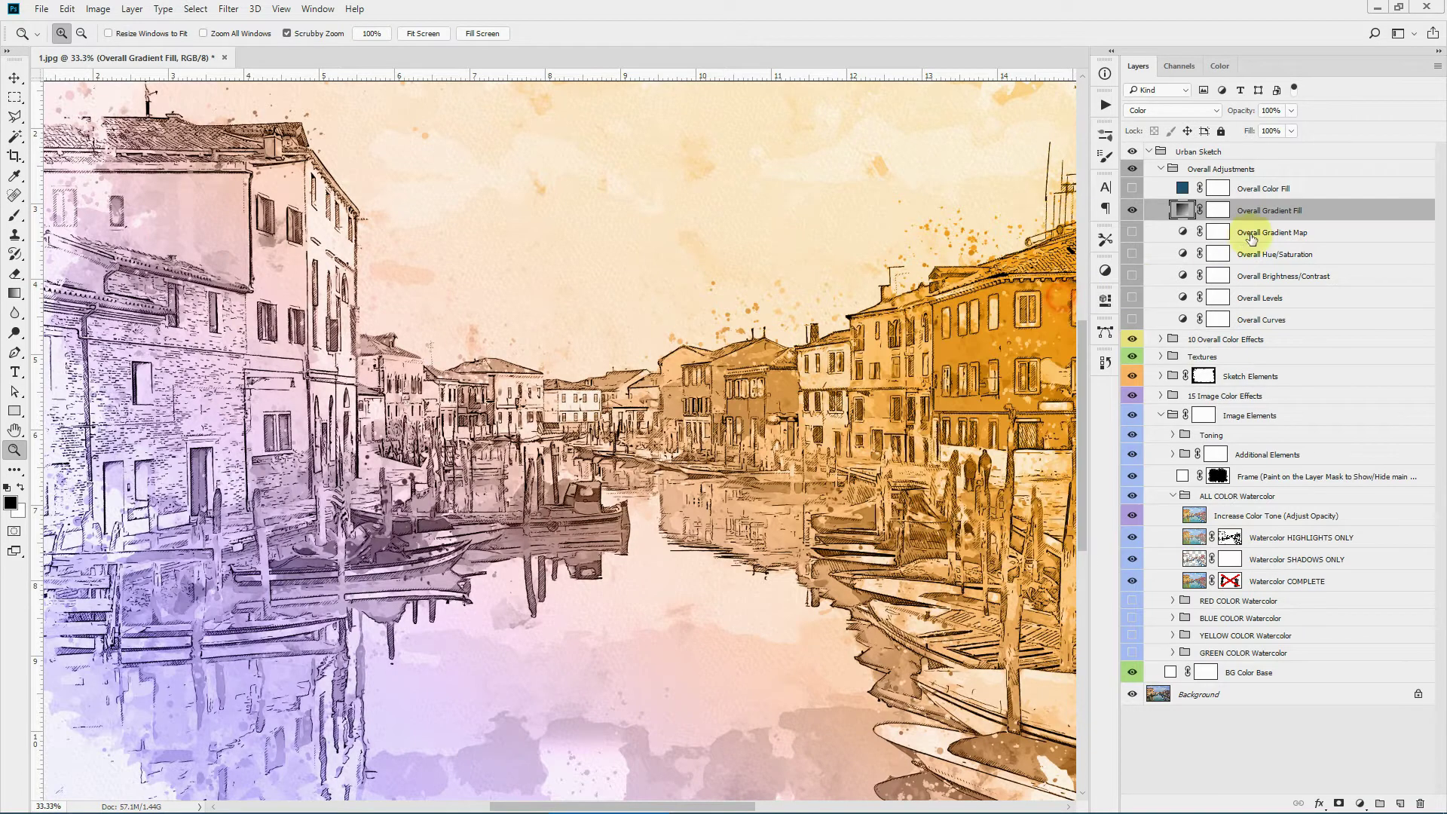
# Step: Try the Soft Light blend mode on the Overall Gradient Fill layer, restore it to Color and hide the layer
pyautogui.click(1153, 110)
pyautogui.click(1152, 268)
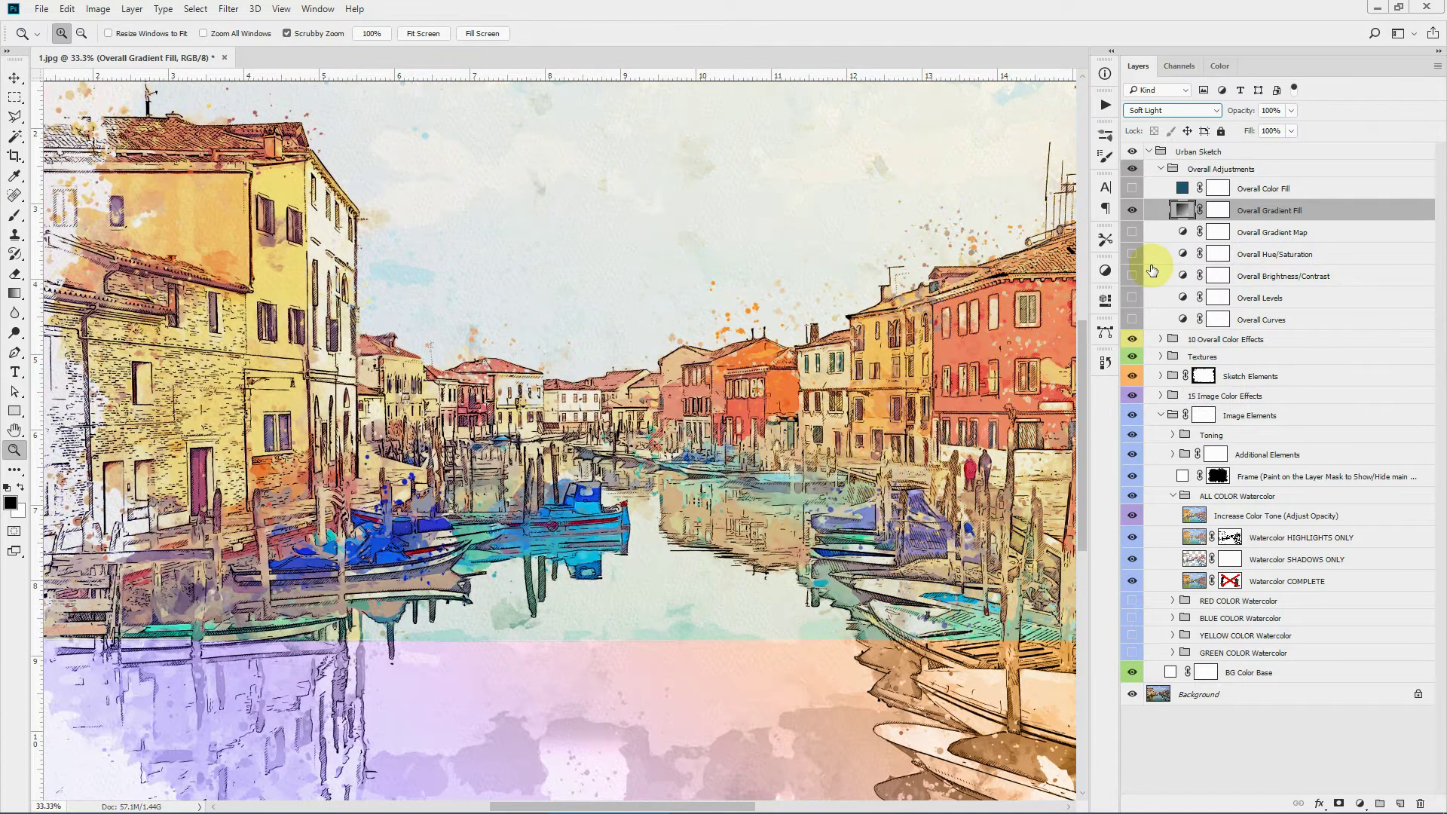
pyautogui.click(1147, 111)
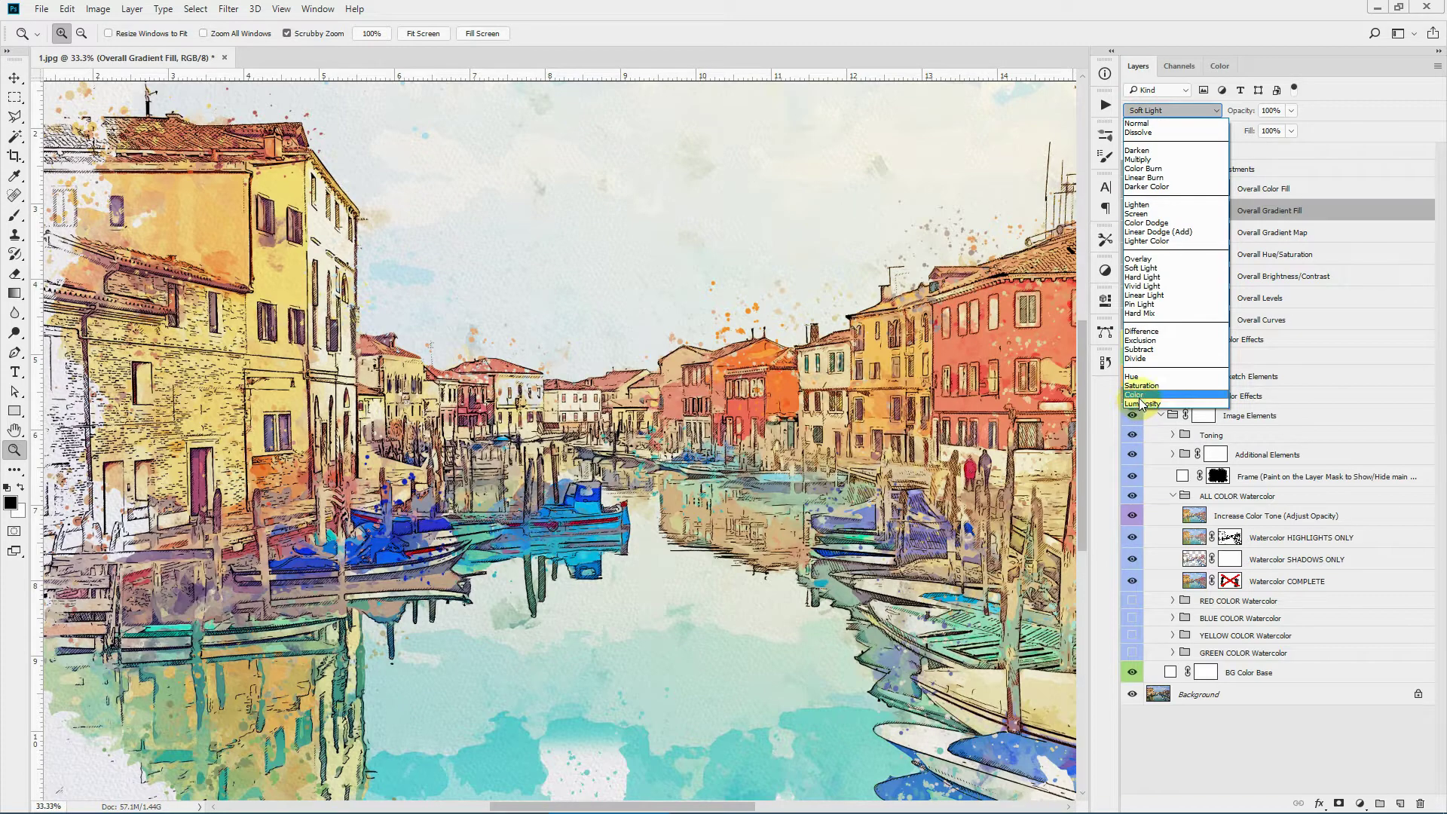
pyautogui.click(1142, 400)
pyautogui.click(1133, 214)
# Step: Show the Overall Color Fill layer, try the green fill color 1d7352, cancel the change and hide the layer
pyautogui.click(1291, 189)
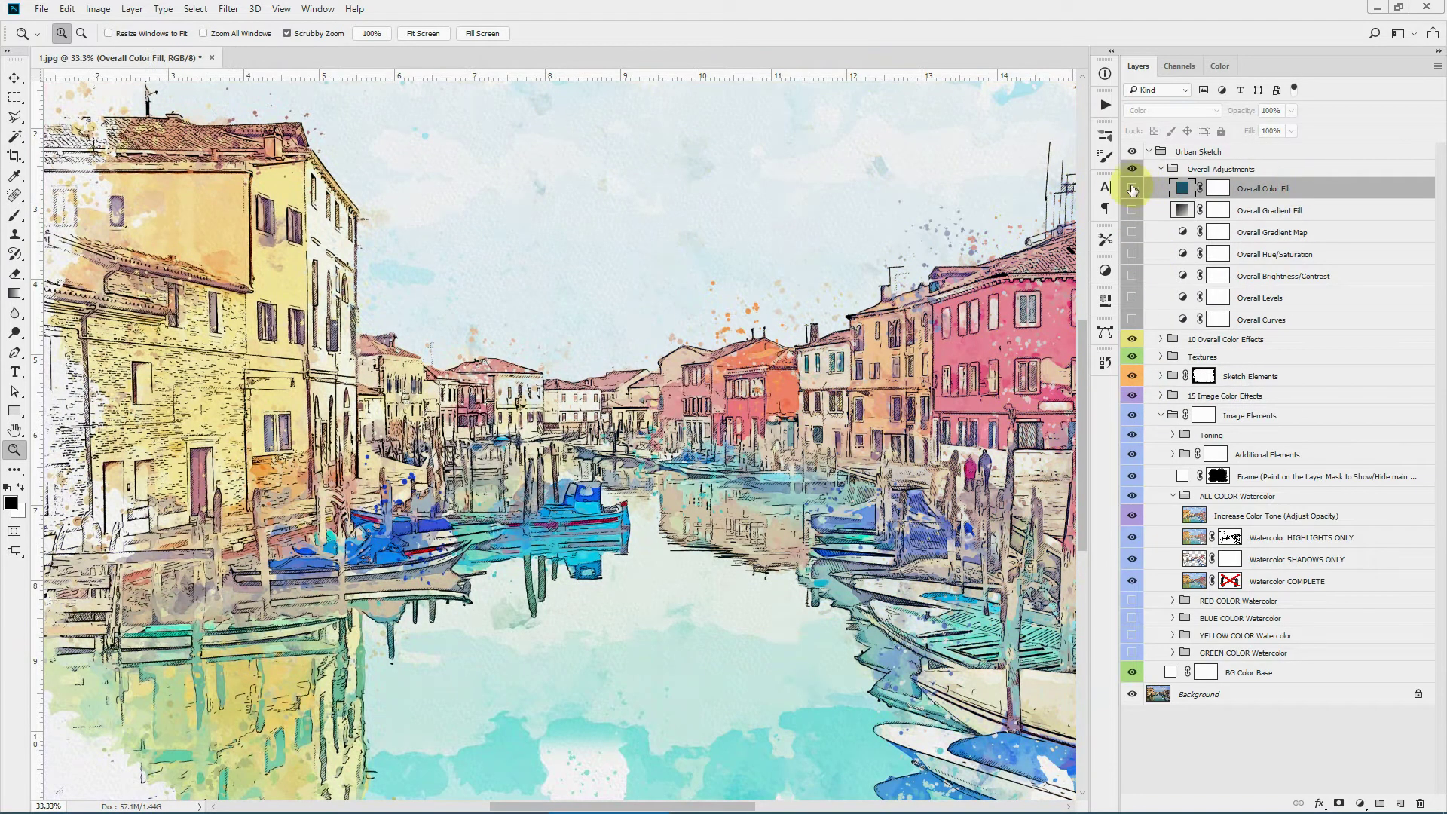
pyautogui.click(1132, 189)
pyautogui.doubleClick(1182, 189)
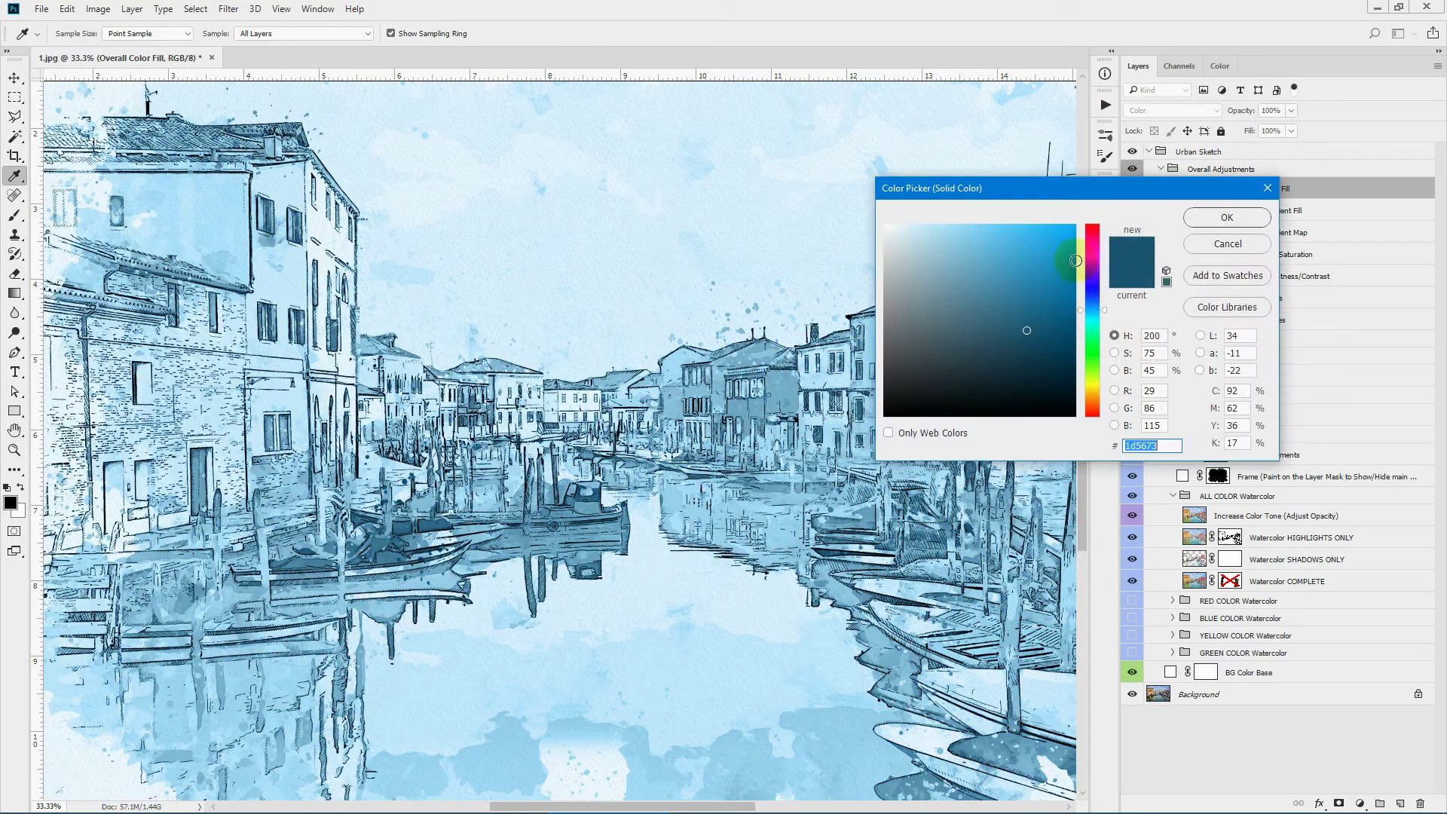
pyautogui.moveTo(1090, 242); pyautogui.dragTo(1094, 334)
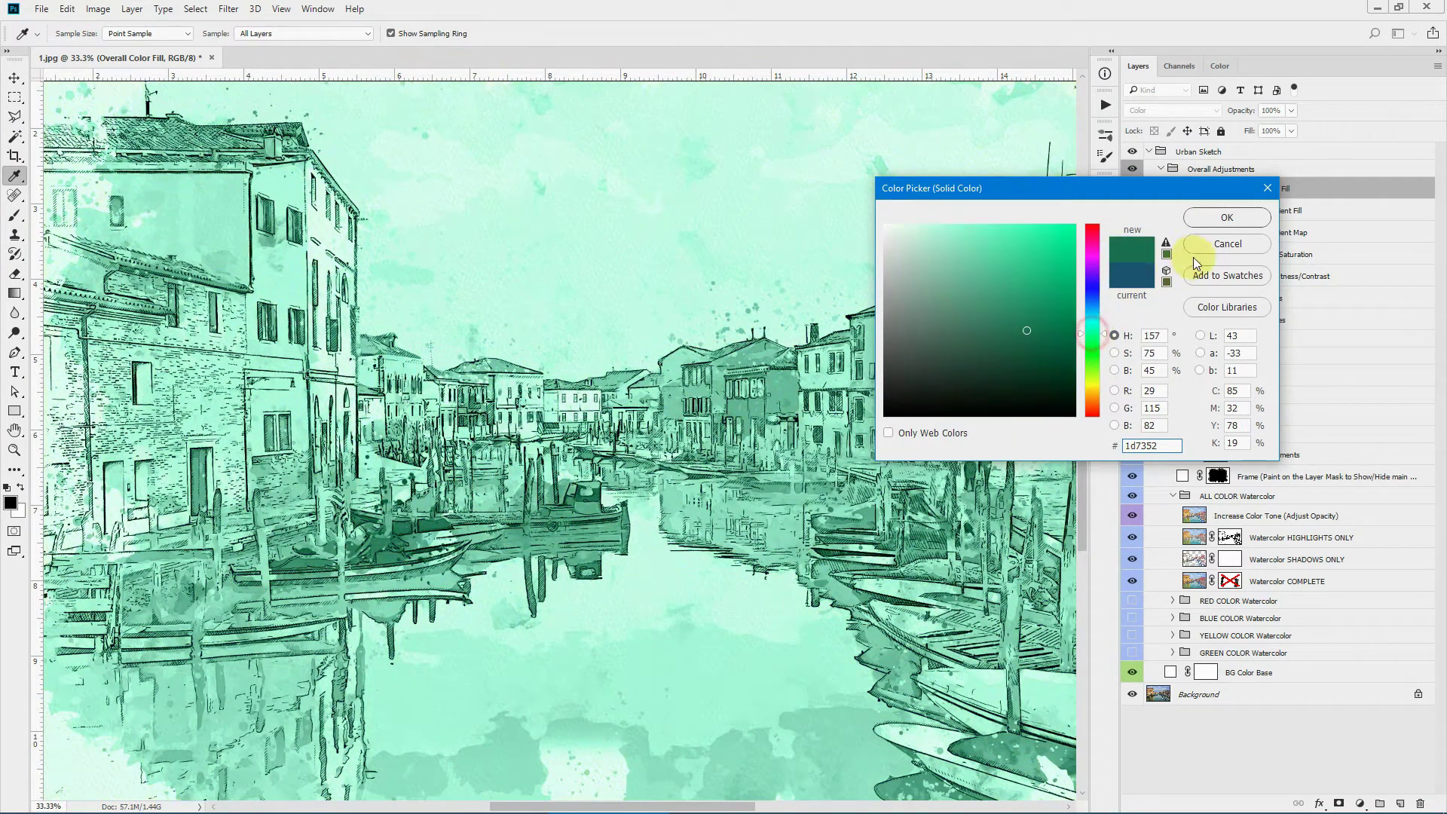
pyautogui.click(1212, 247)
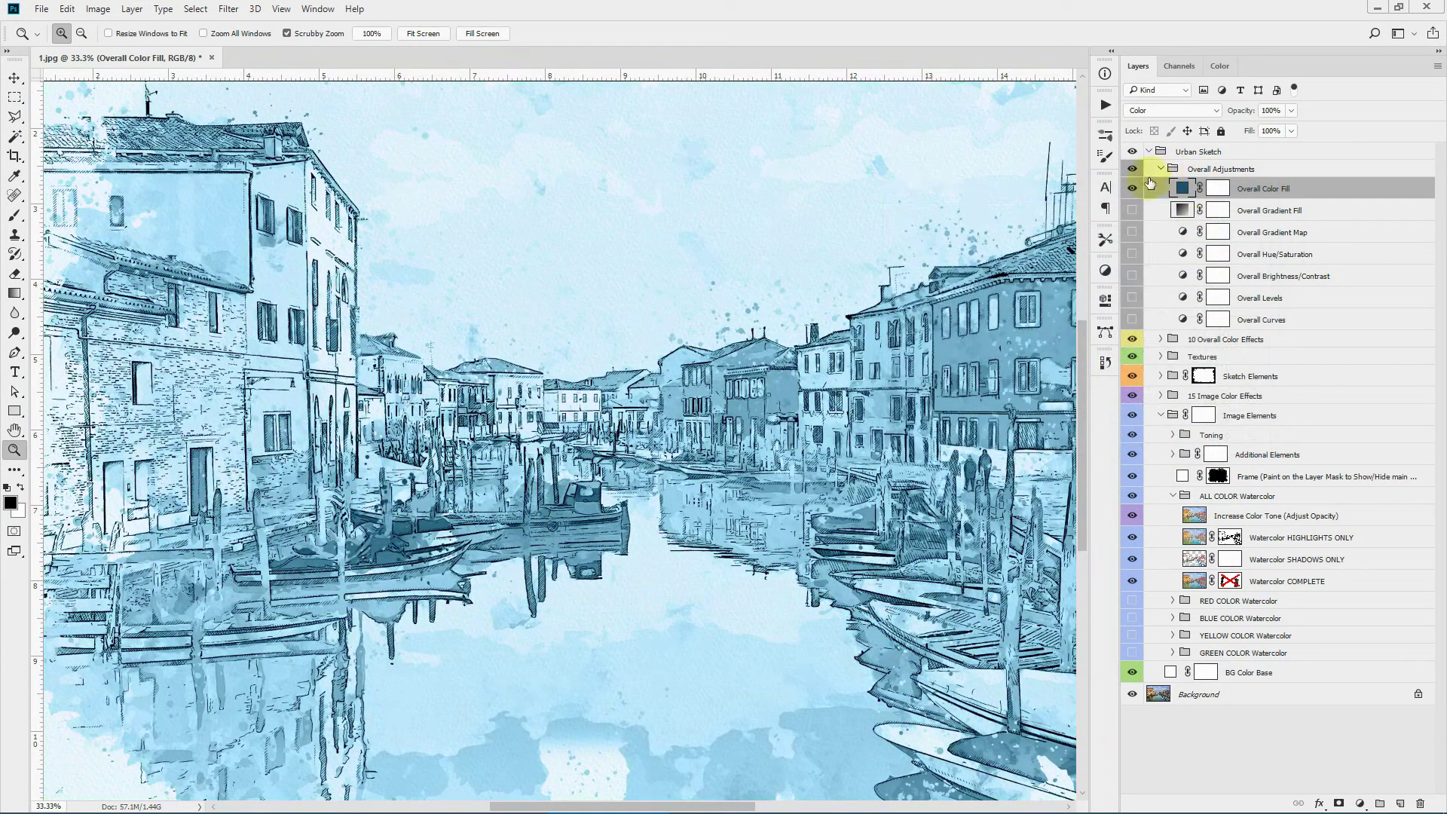
pyautogui.click(1133, 187)
# Step: Collapse the Overall Adjustments group and switch the Urban Sketch group off and on to compare the effect with the original photo
pyautogui.click(1179, 170)
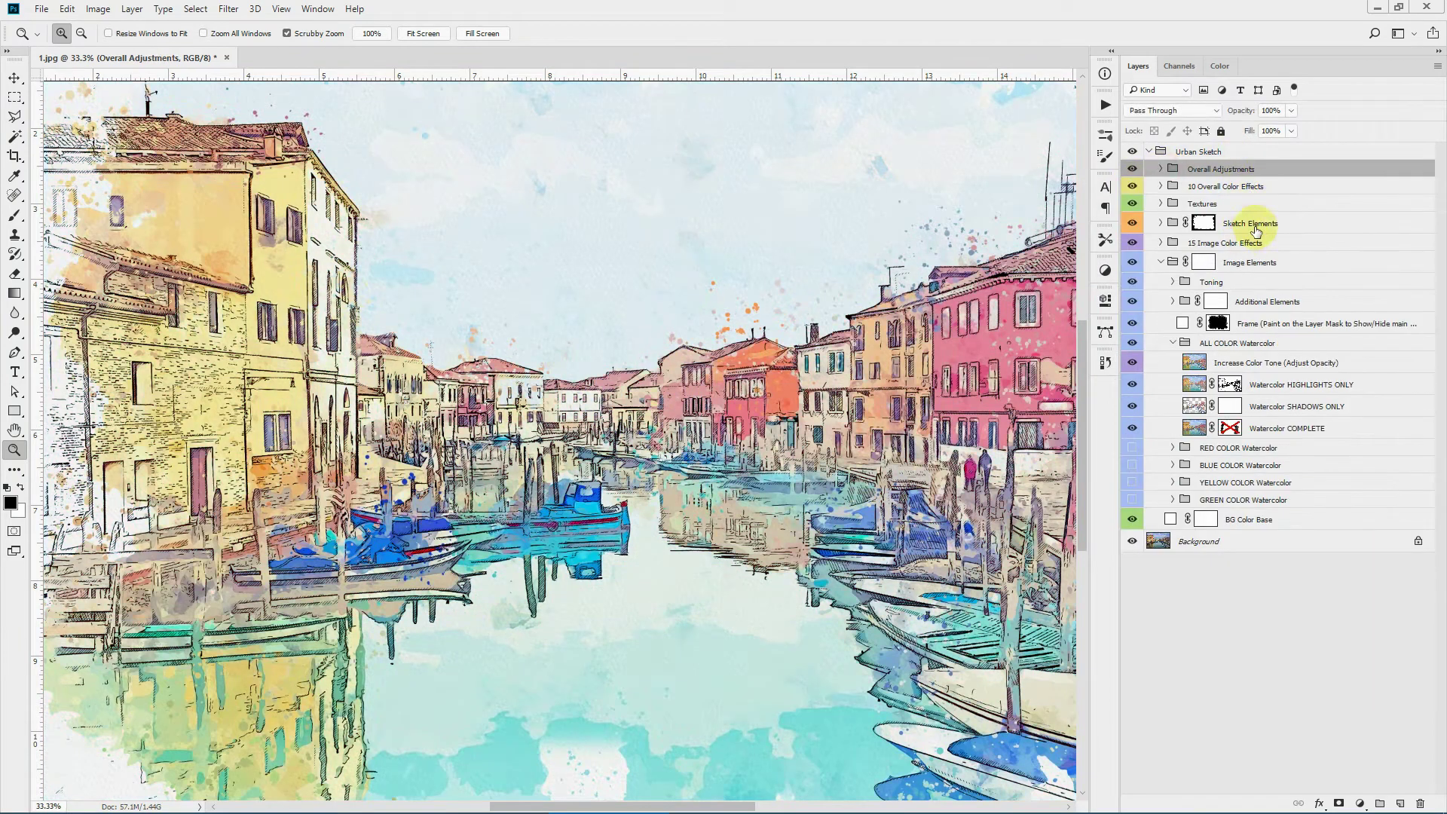
pyautogui.click(1133, 151)
pyautogui.click(1199, 153)
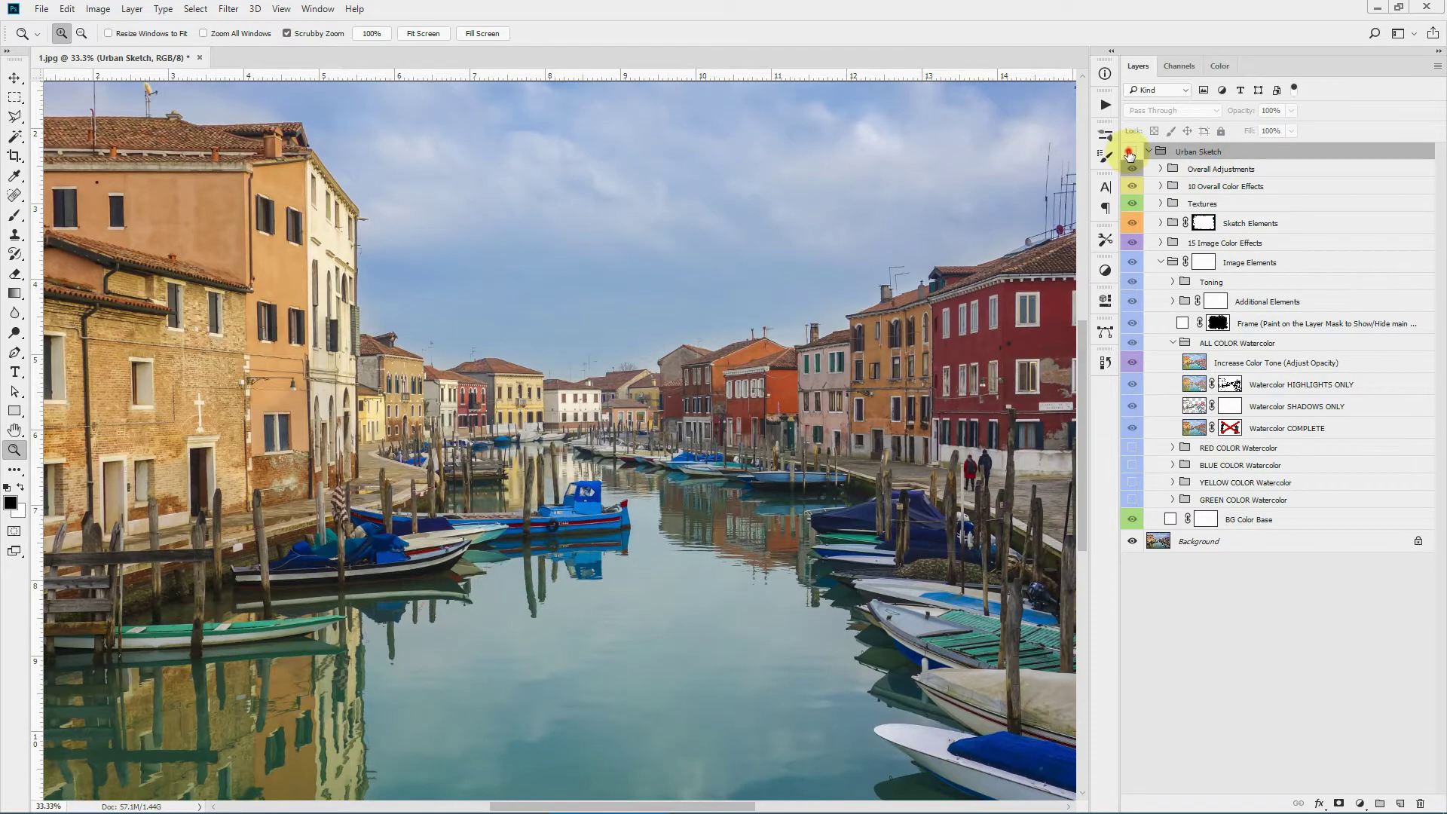
pyautogui.click(1132, 152)
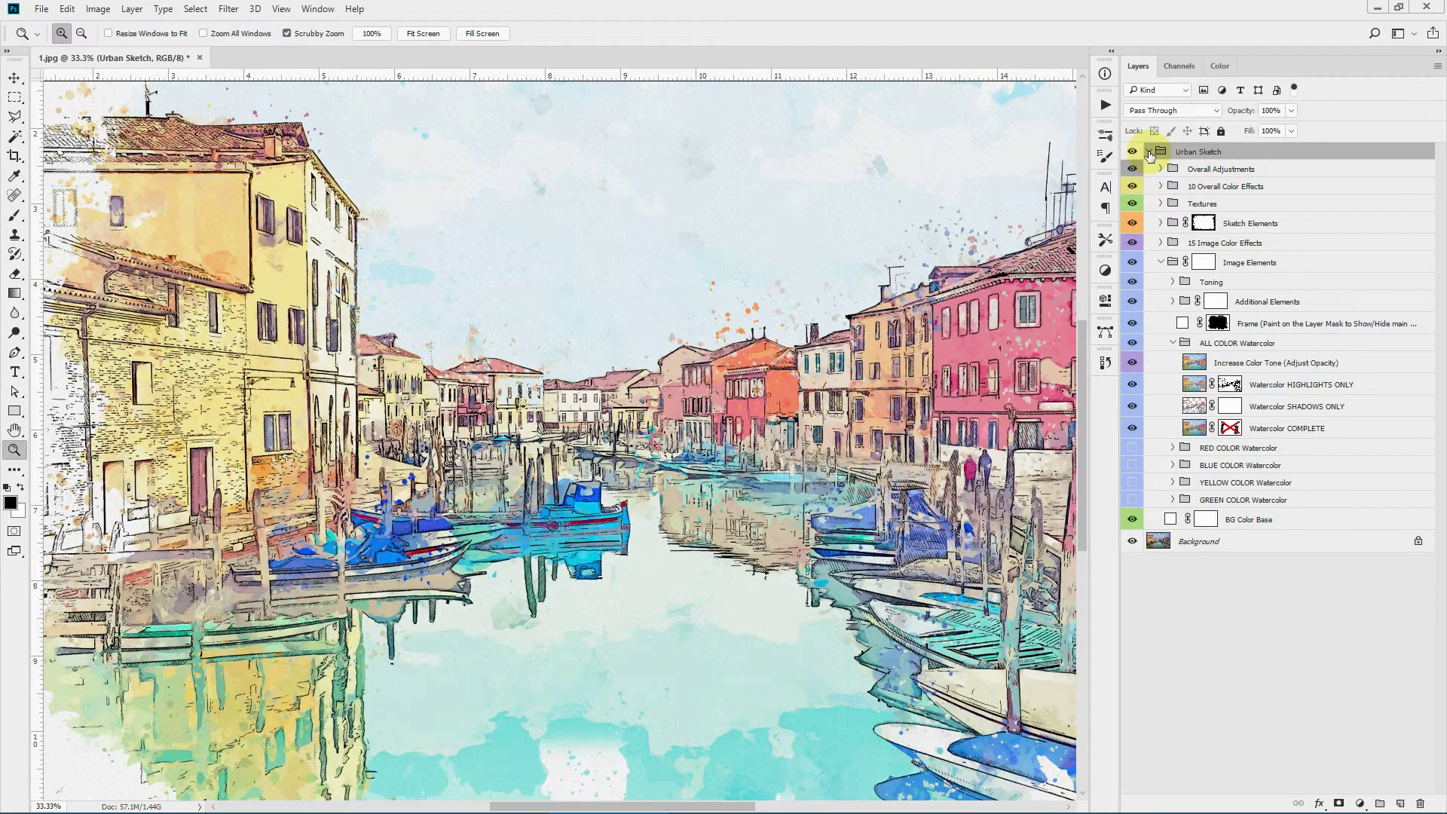
pyautogui.click(1151, 151)
pyautogui.click(1151, 152)
# Step: Switch to the test folder in File Explorer and open the street photo 5.jpg in Photoshop
pyautogui.moveTo(383, 810)
pyautogui.click(338, 805)
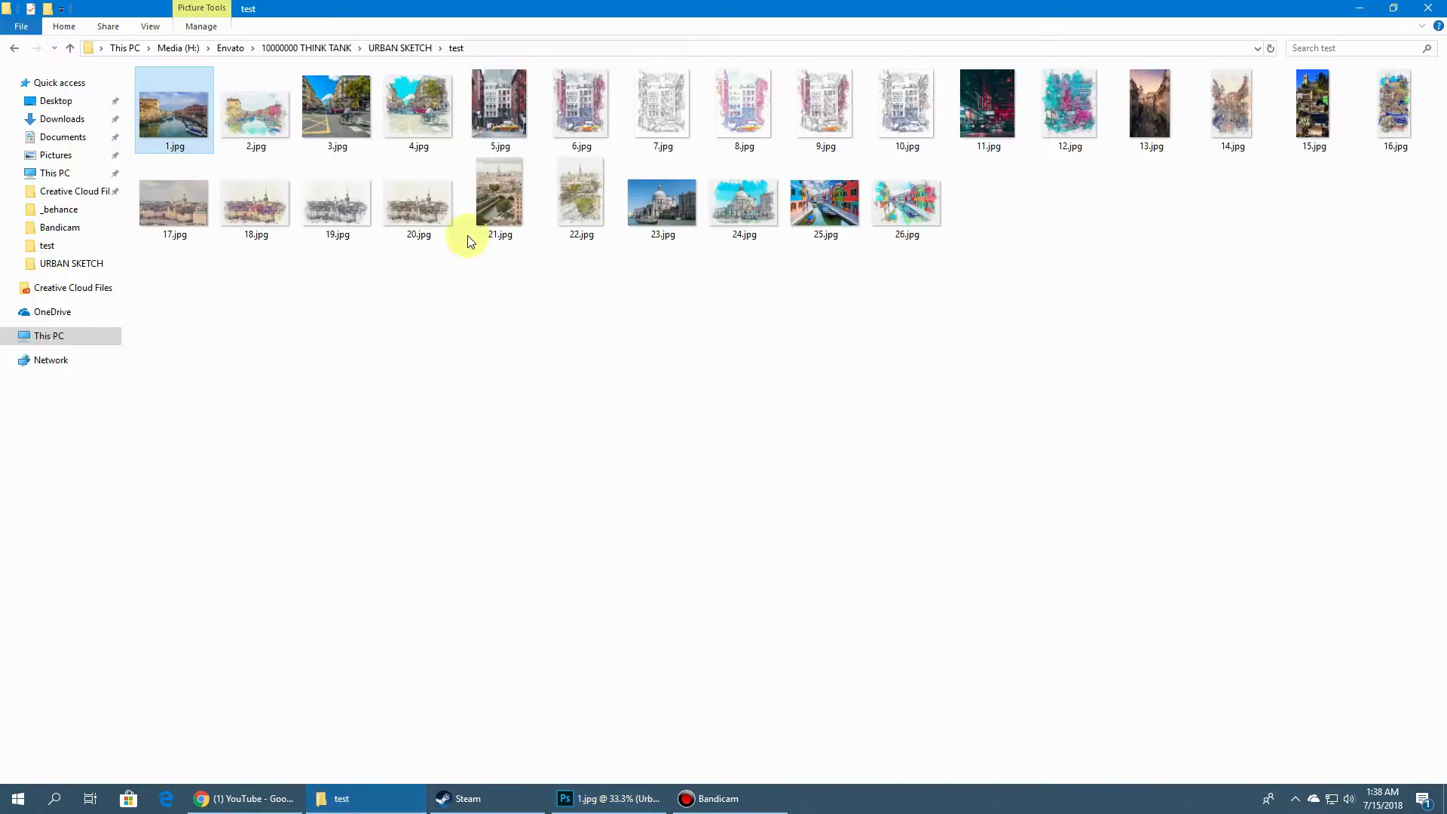
pyautogui.click(491, 137)
pyautogui.moveTo(504, 118); pyautogui.dragTo(1014, 201)
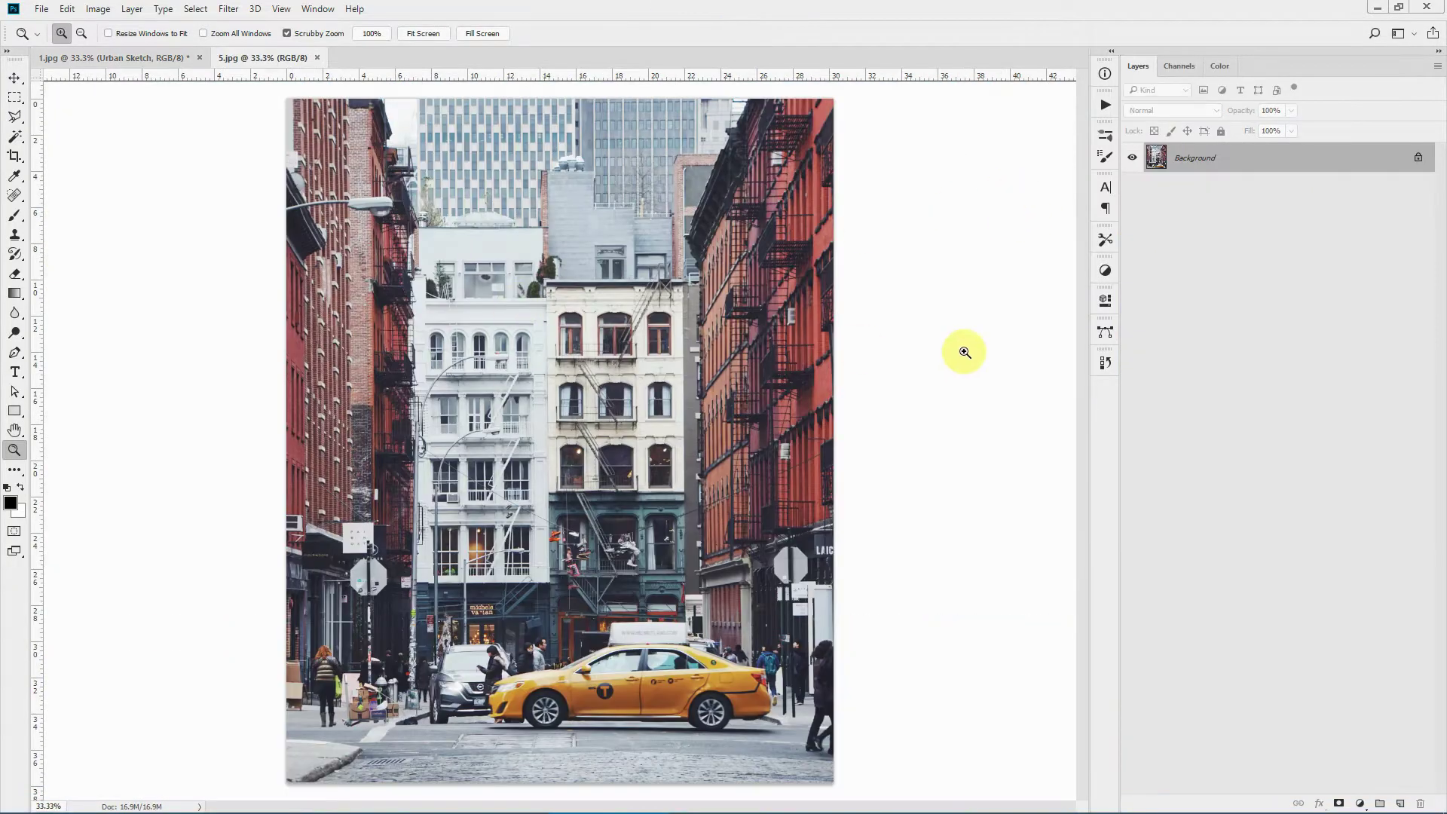
# Step: Resize the 5.jpg street photo to a width of 3000 pixels, keeping its proportions
pyautogui.click(98, 9)
pyautogui.click(136, 117)
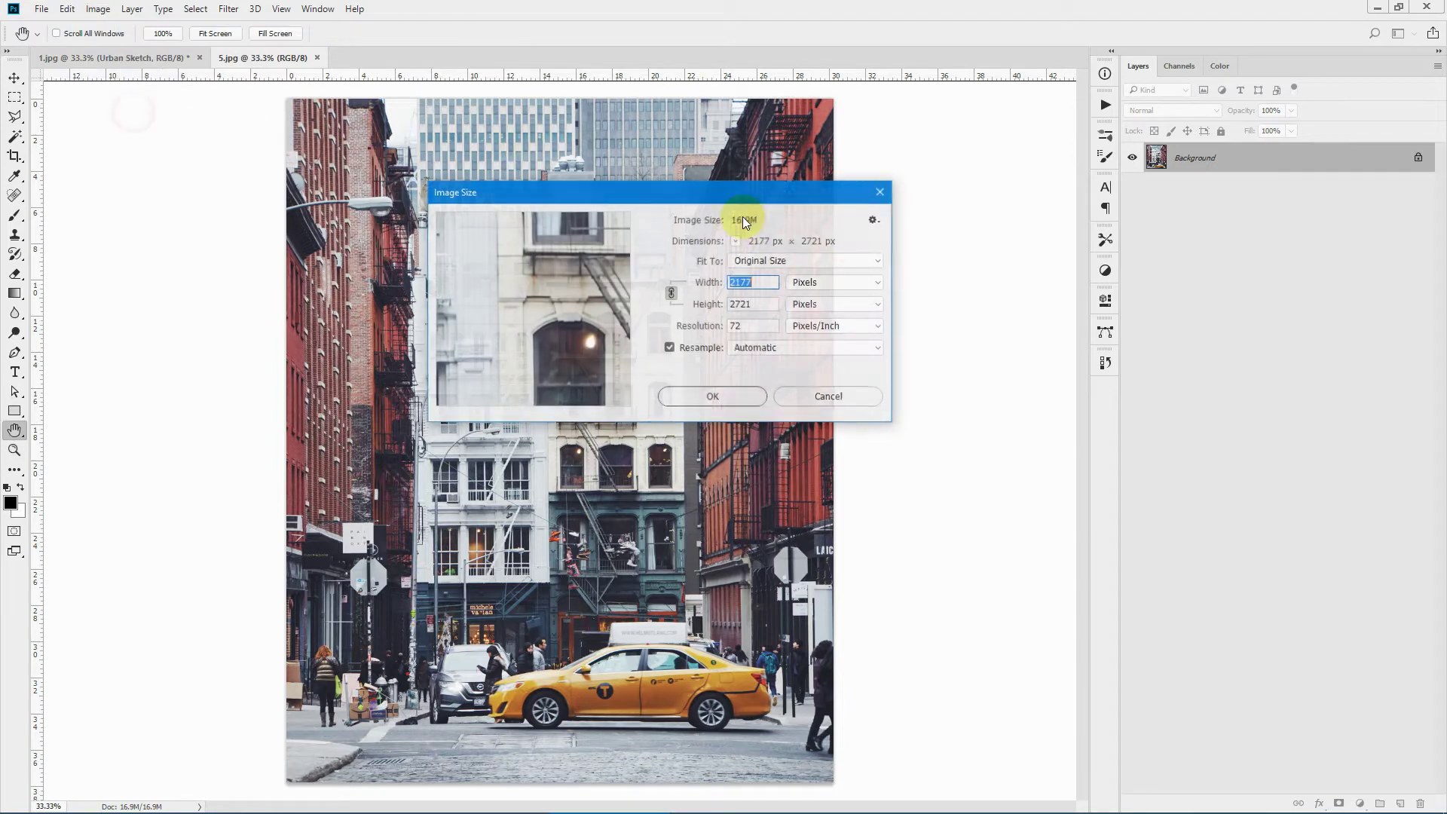
pyautogui.moveTo(743, 191); pyautogui.dragTo(882, 175)
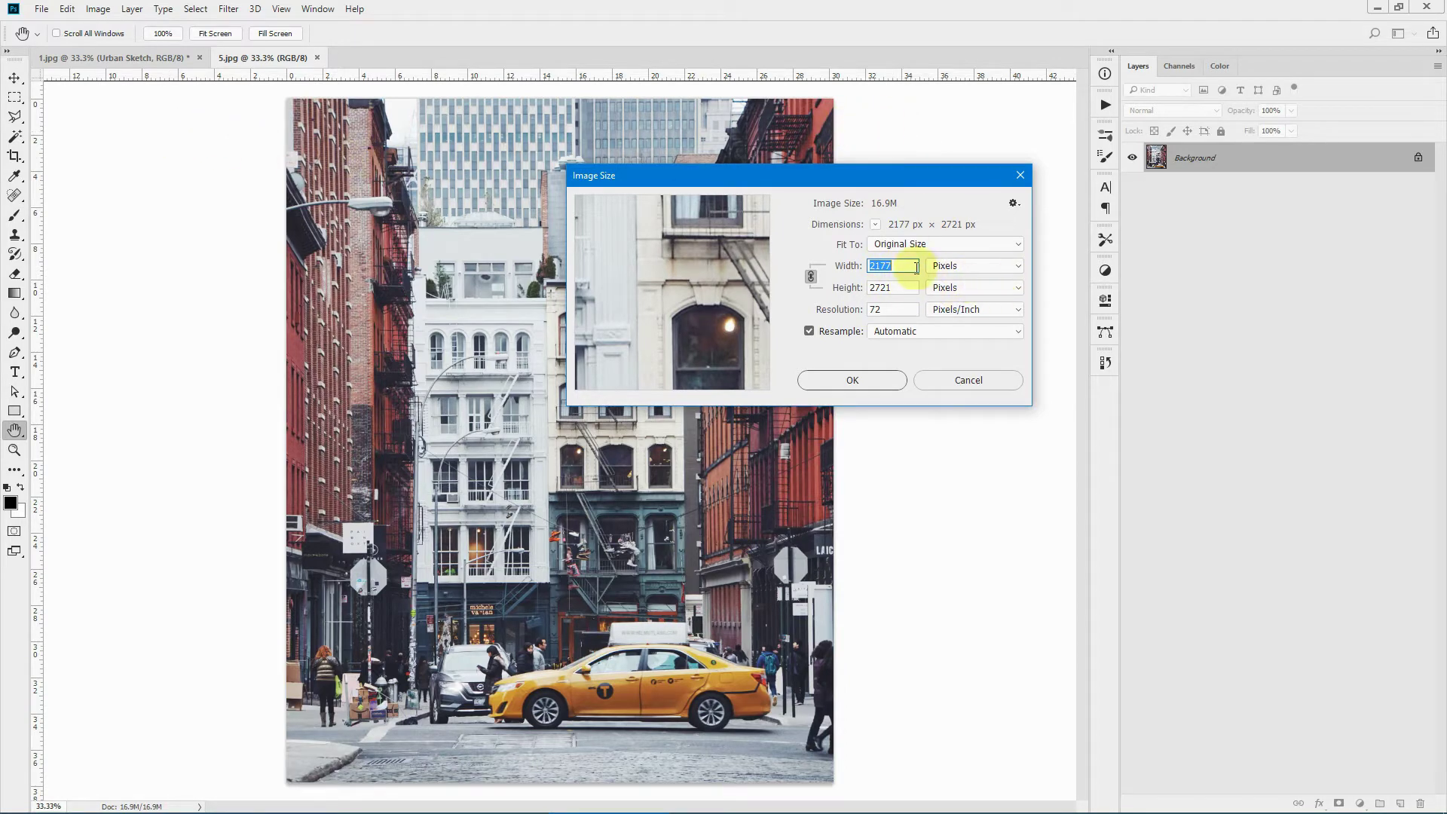
pyautogui.moveTo(681, 269)
pyautogui.write('3000')
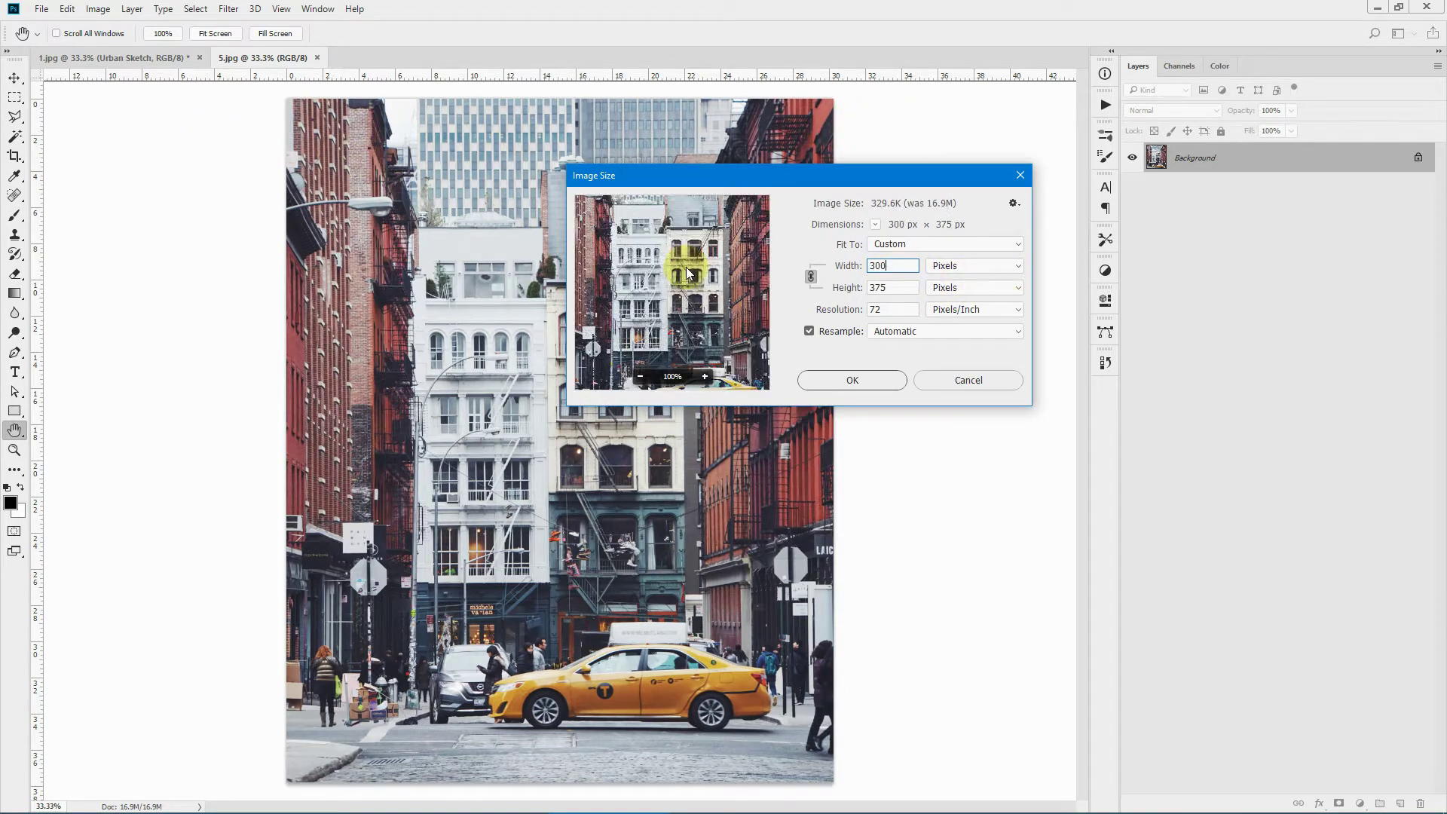
pyautogui.click(826, 382)
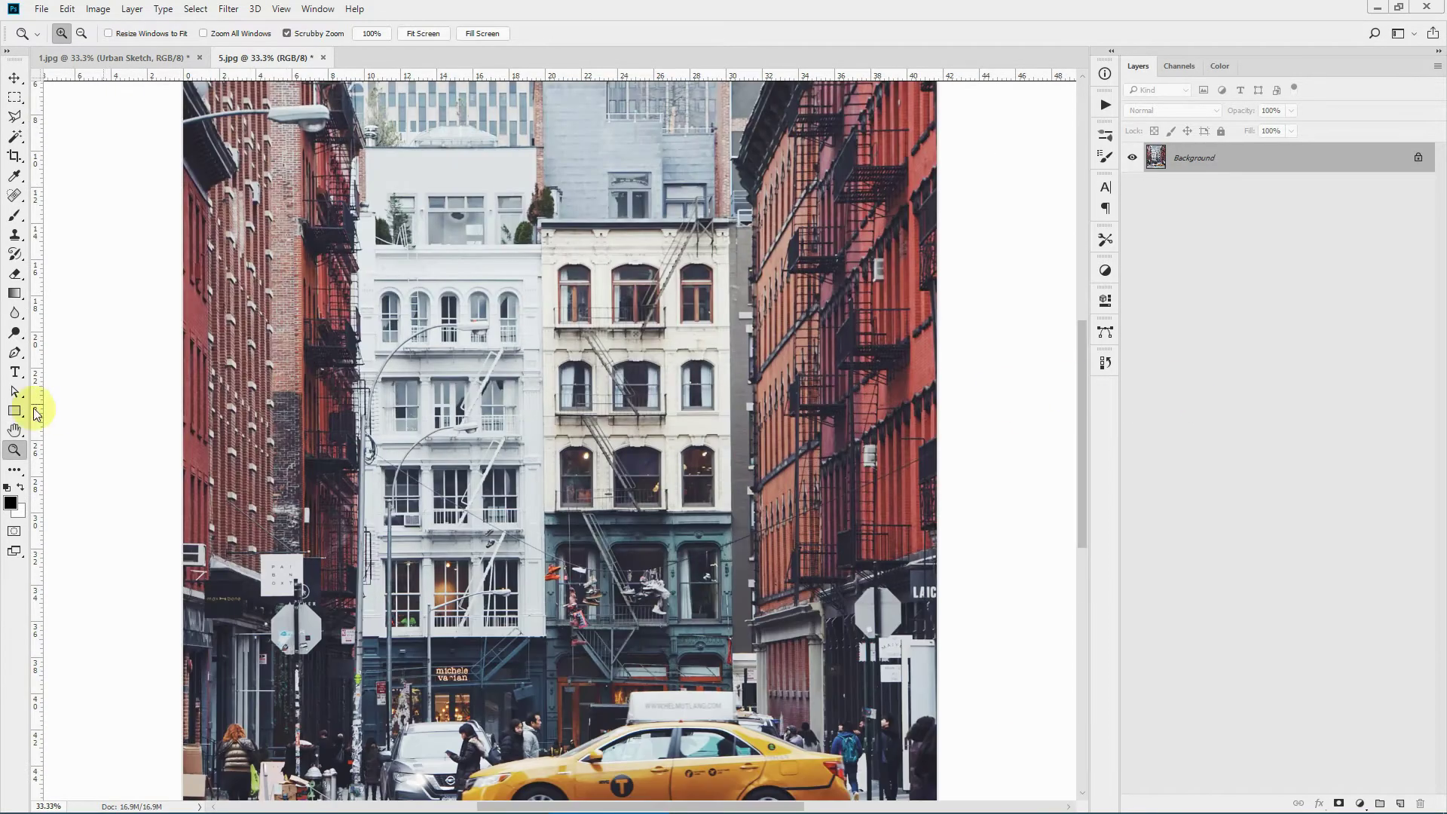
# Step: Activate the Brush tool and run the Urban Sketch action on the resized street photo
pyautogui.click(14, 450)
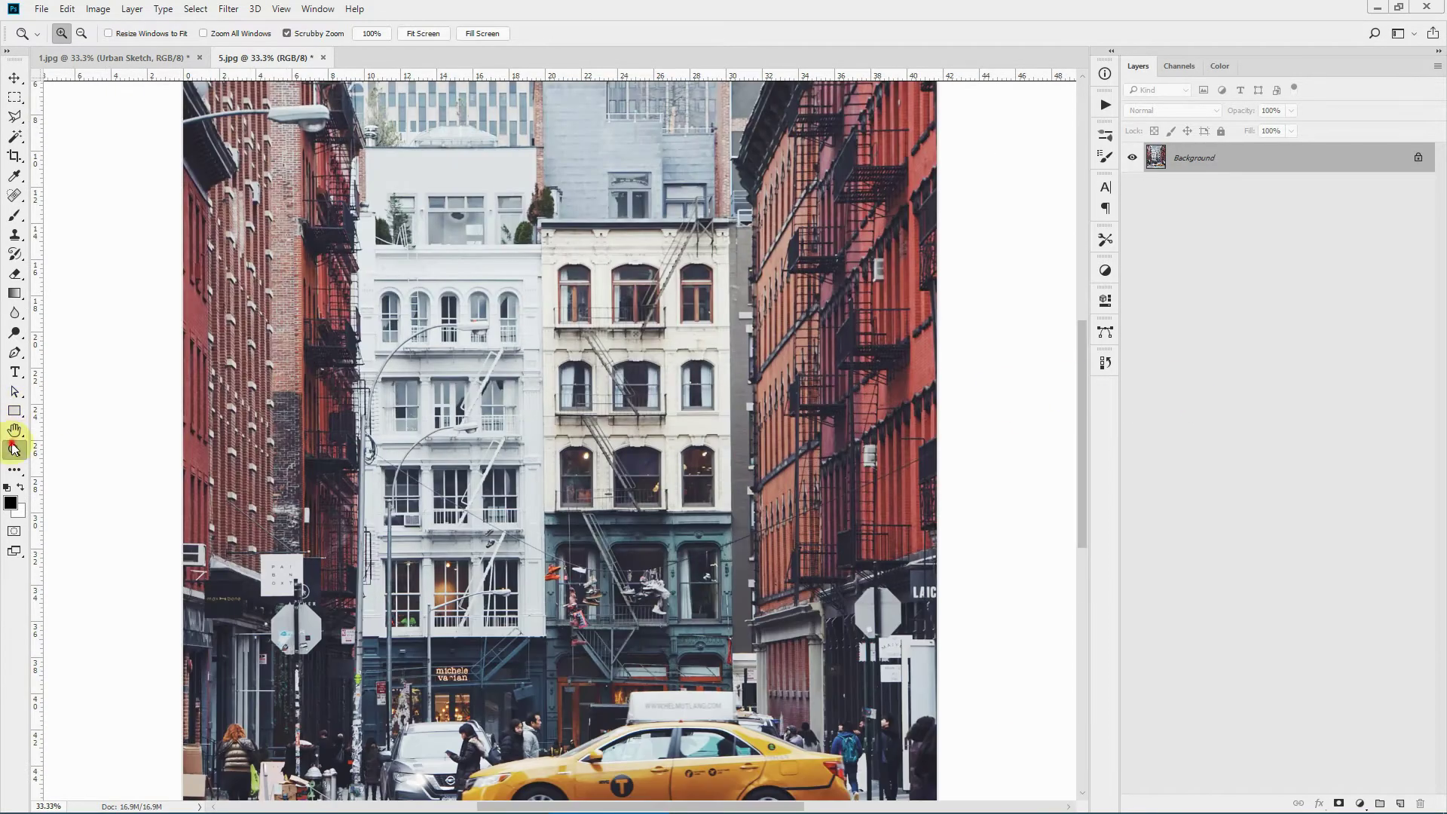
pyautogui.click(423, 33)
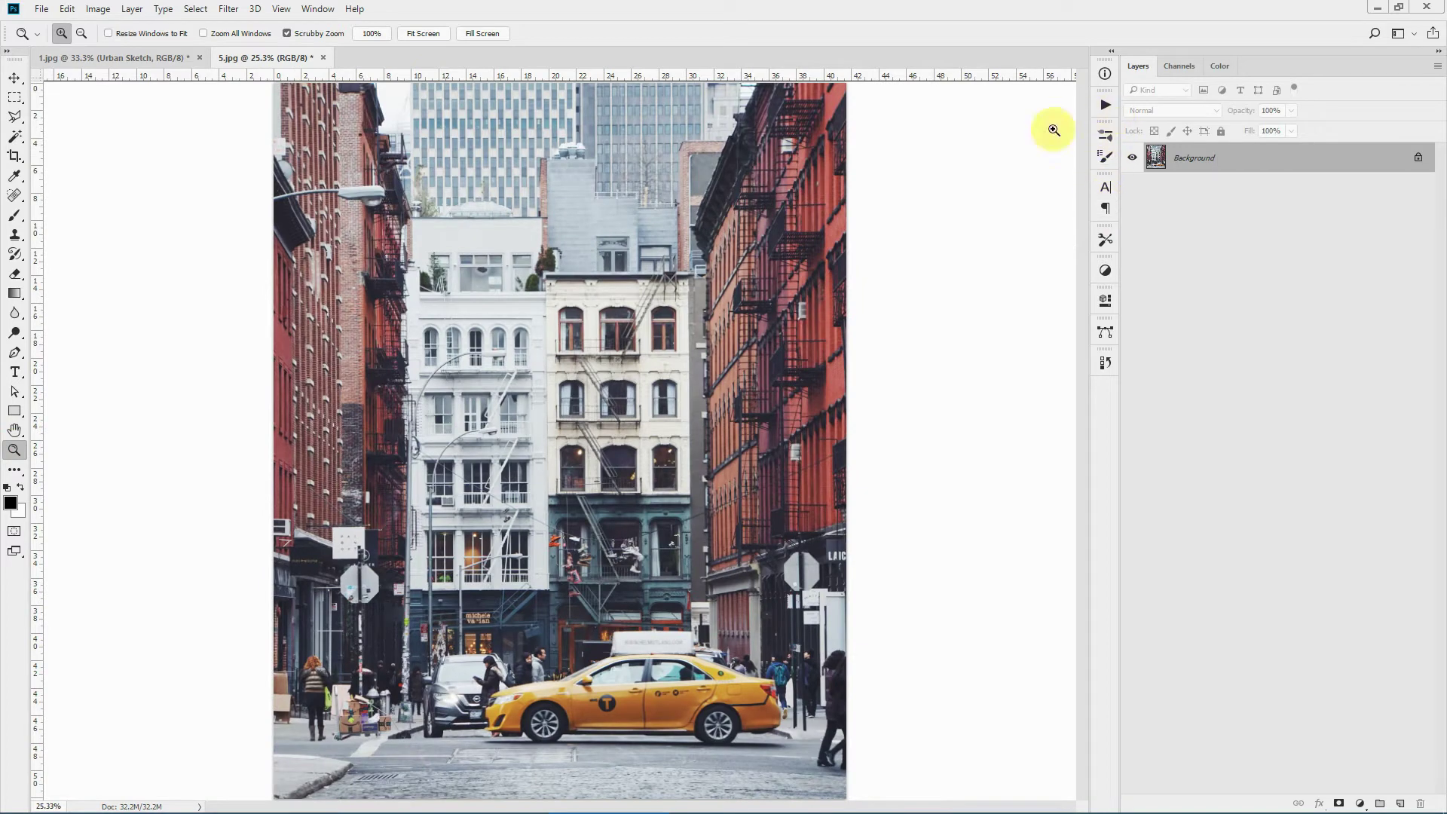
pyautogui.click(14, 216)
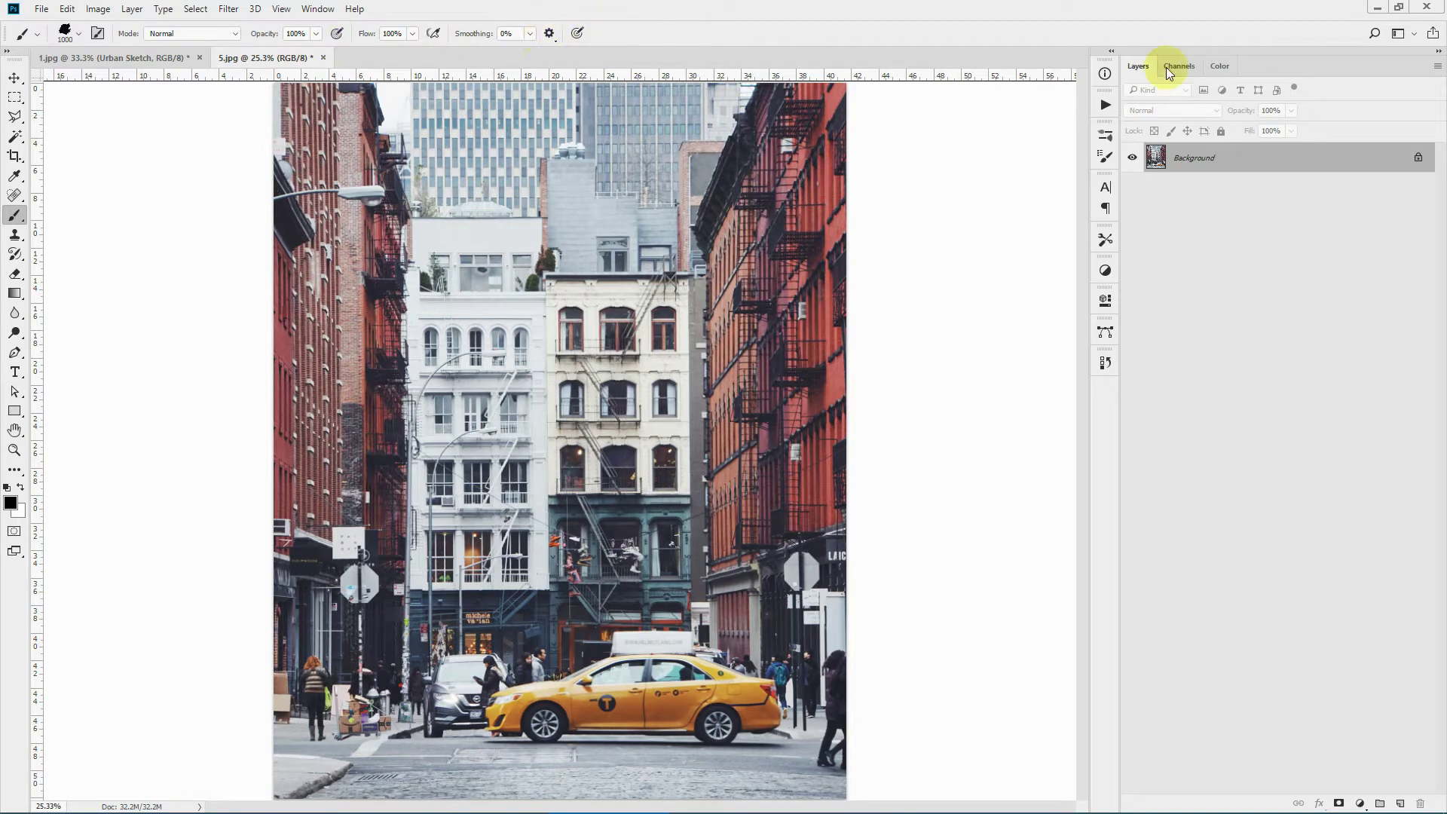
pyautogui.click(1106, 104)
pyautogui.click(954, 149)
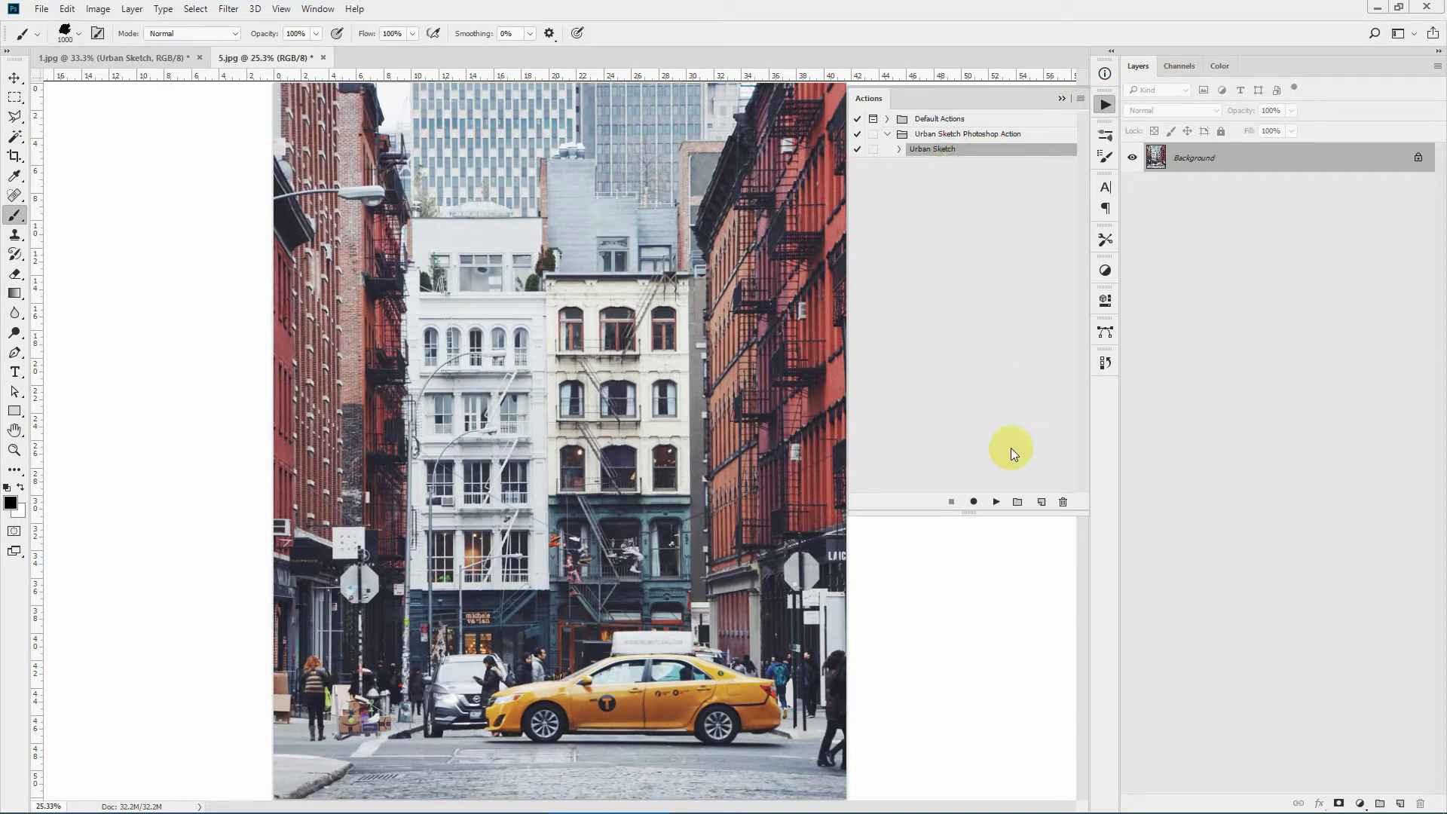
pyautogui.click(997, 504)
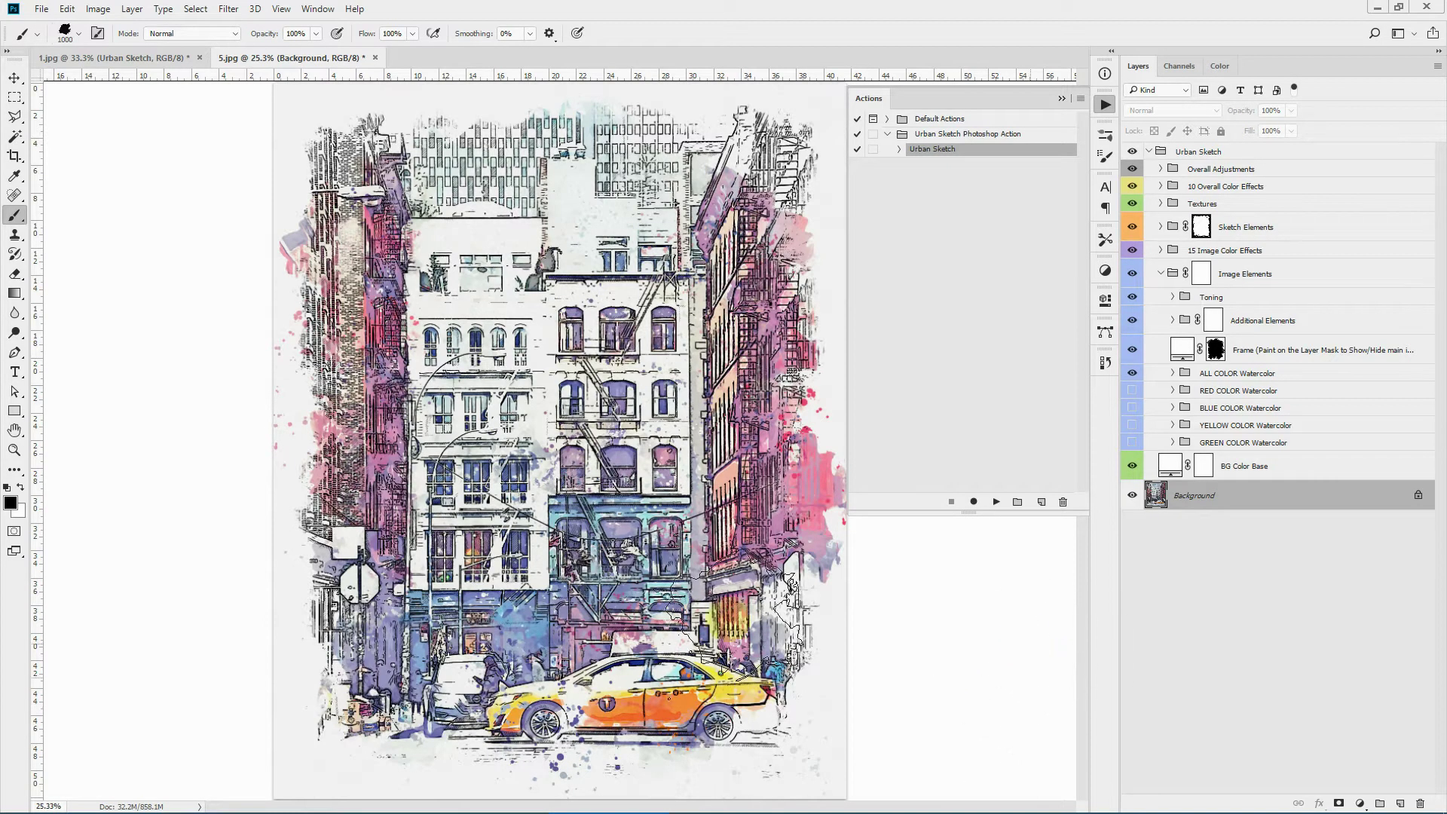
# Step: Examine the street photo's sketch and watercolor result up close, from the building facades down to the taxi
pyautogui.click(13, 452)
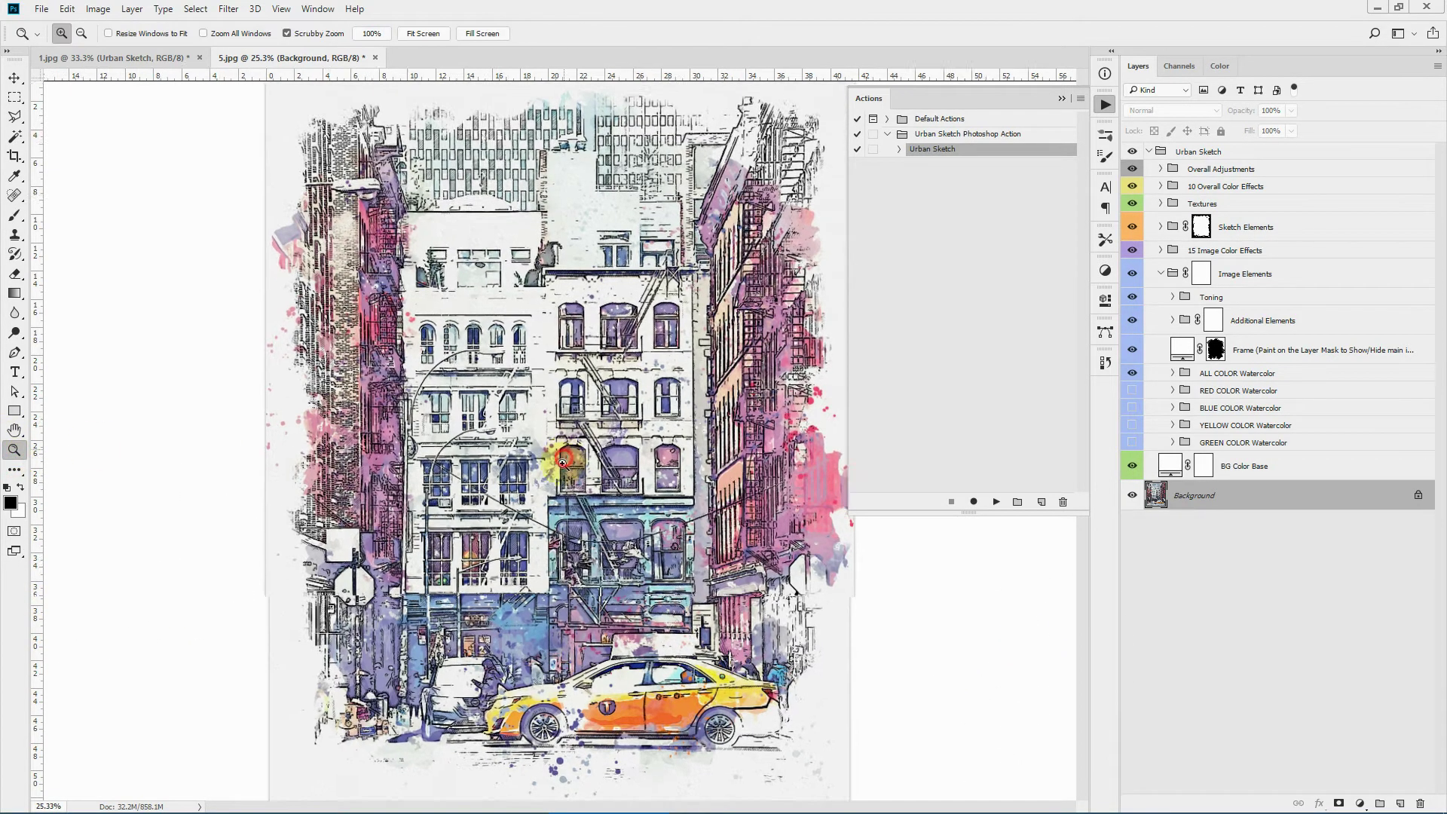
pyautogui.click(538, 504)
pyautogui.click(1062, 98)
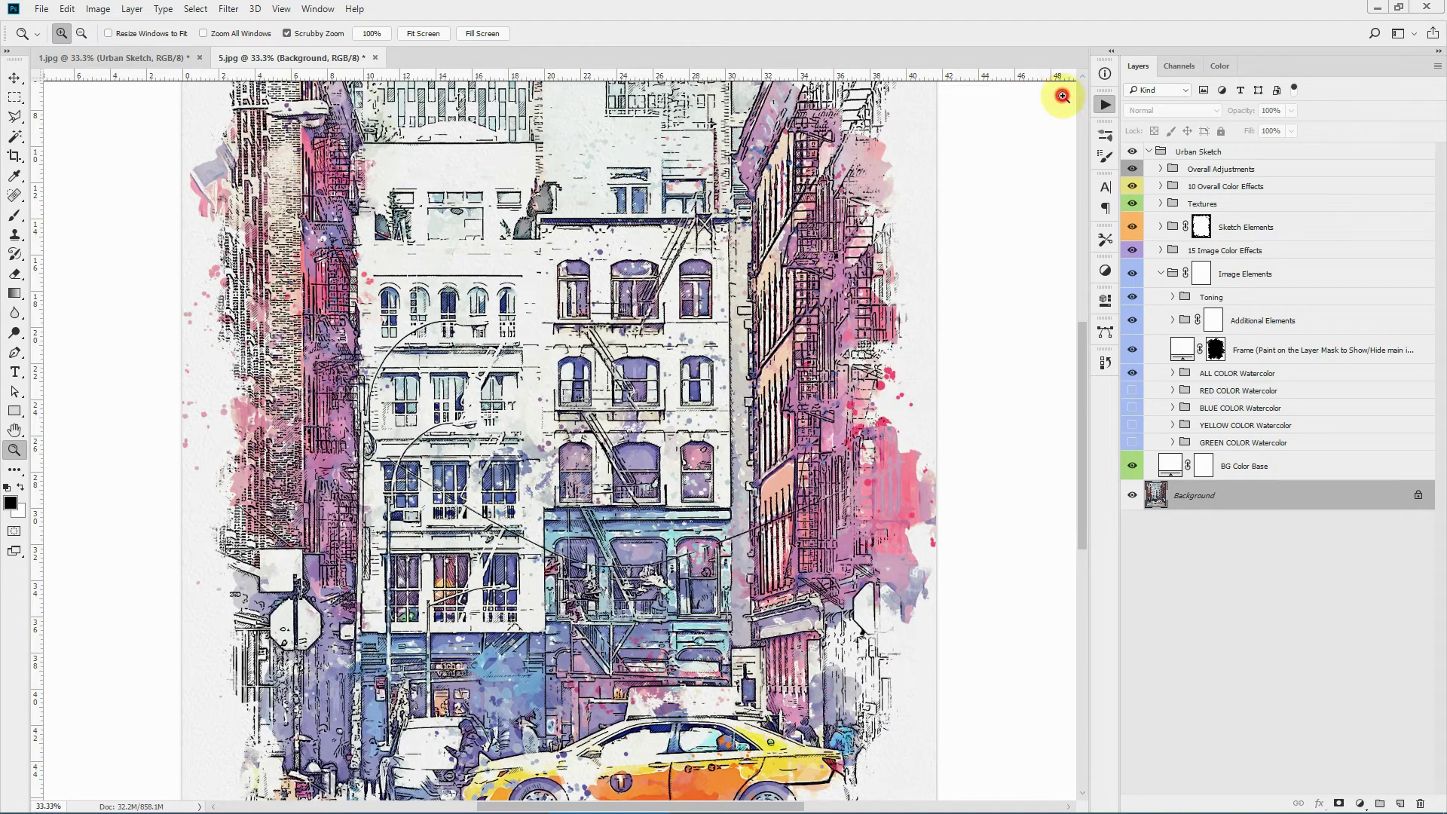
pyautogui.click(619, 480)
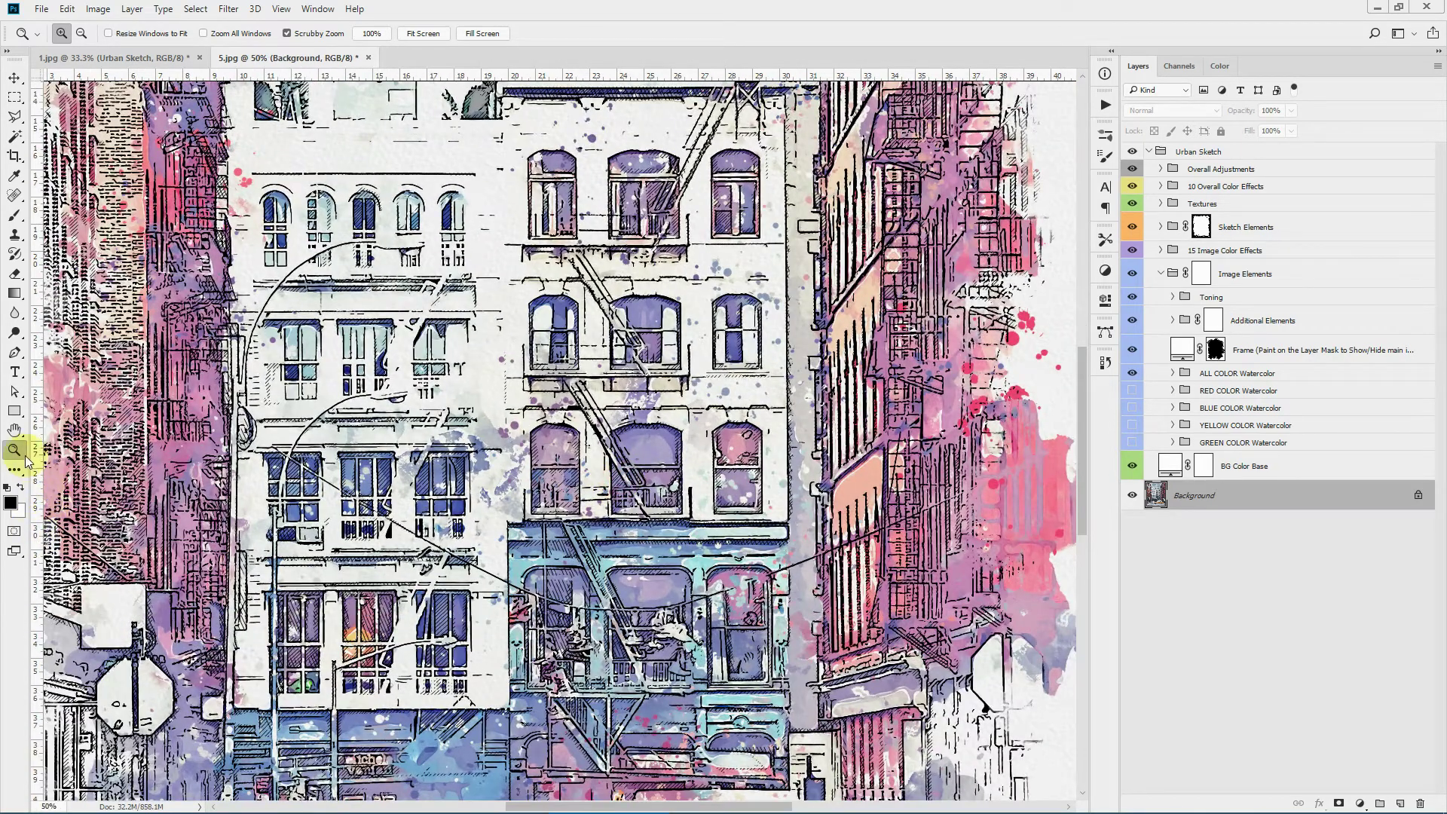
pyautogui.click(15, 429)
pyautogui.moveTo(355, 254); pyautogui.dragTo(535, 500)
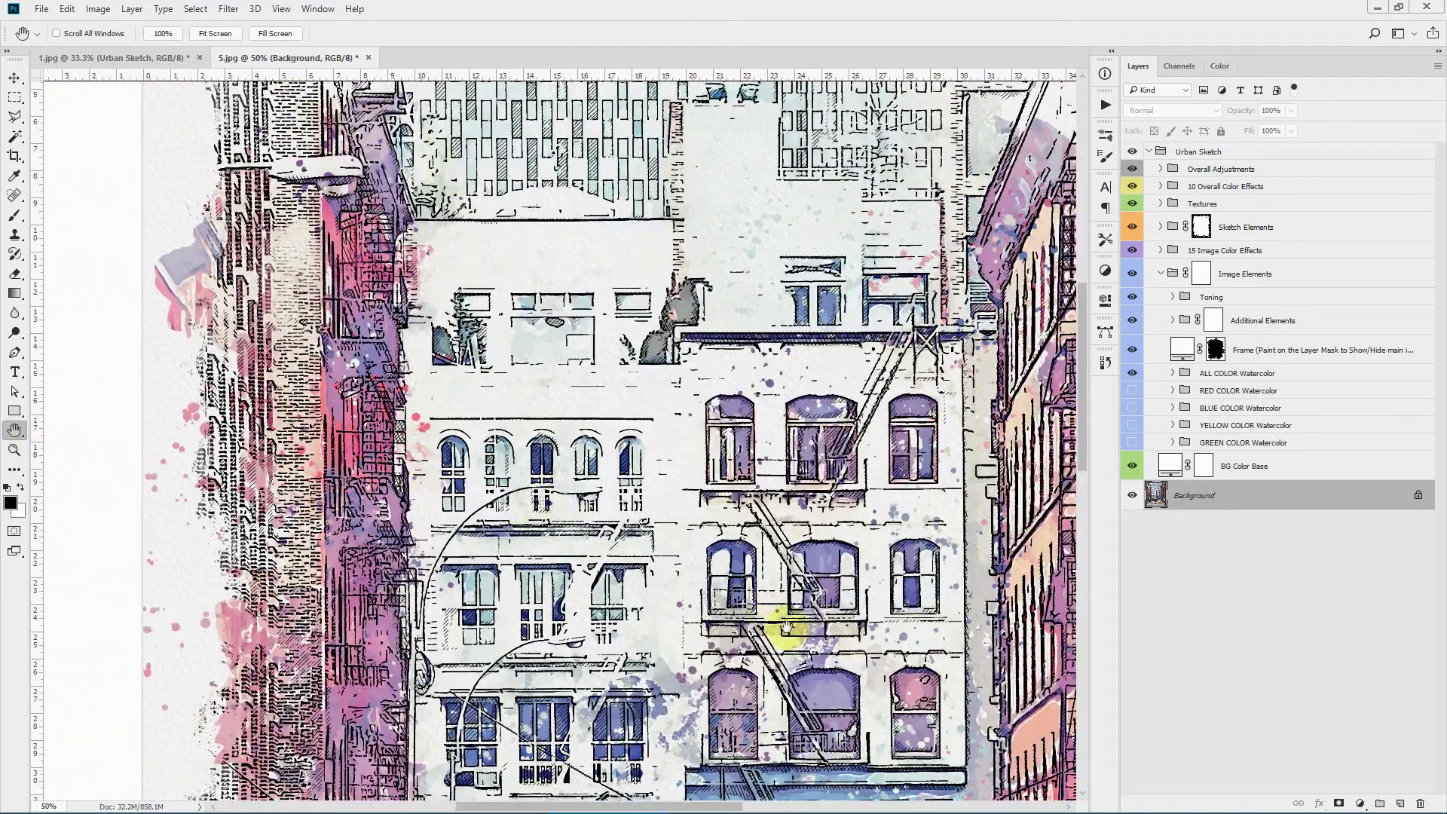
pyautogui.moveTo(786, 627); pyautogui.dragTo(466, 322)
pyautogui.moveTo(516, 533); pyautogui.dragTo(573, 285)
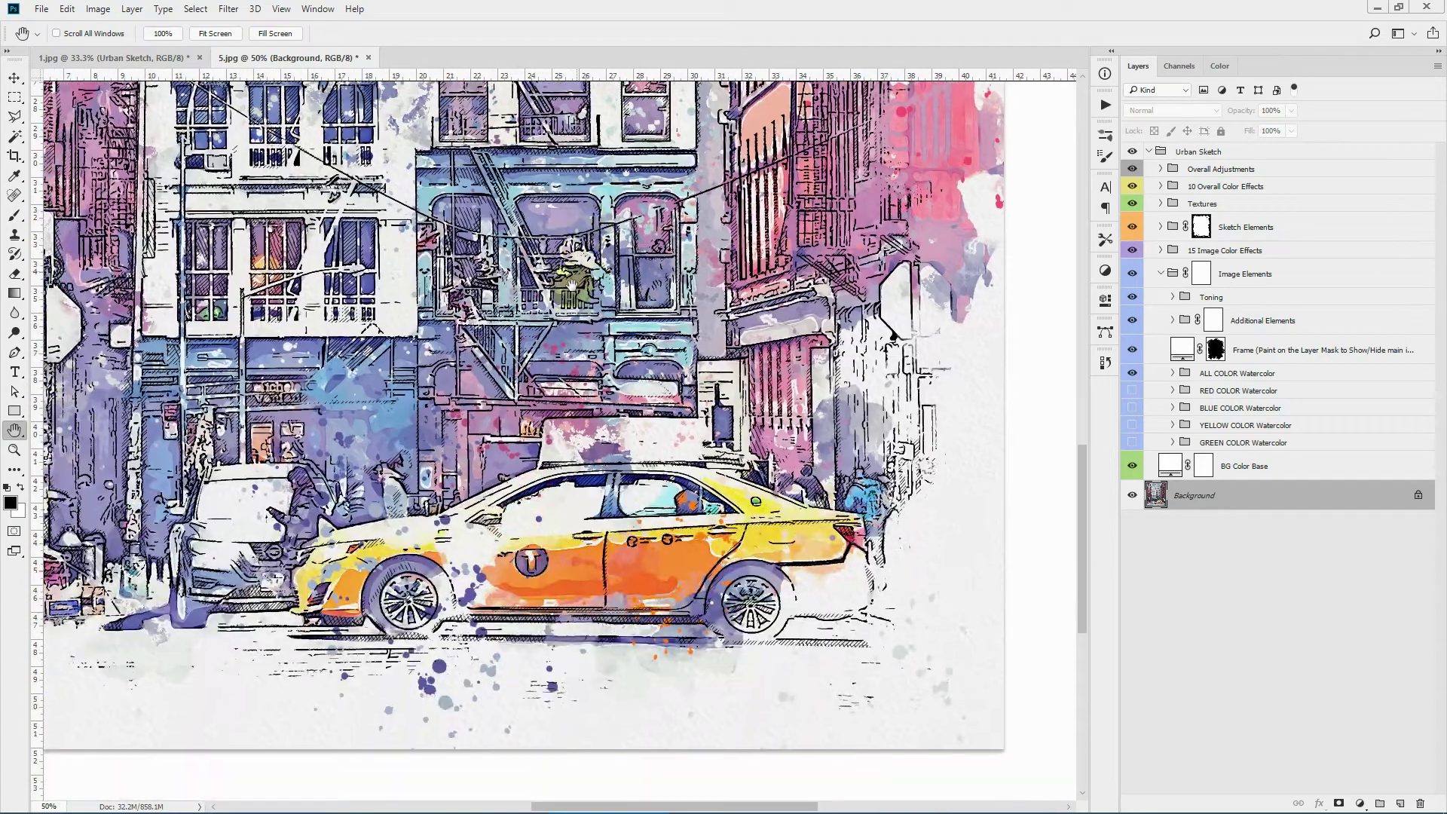
pyautogui.click(214, 33)
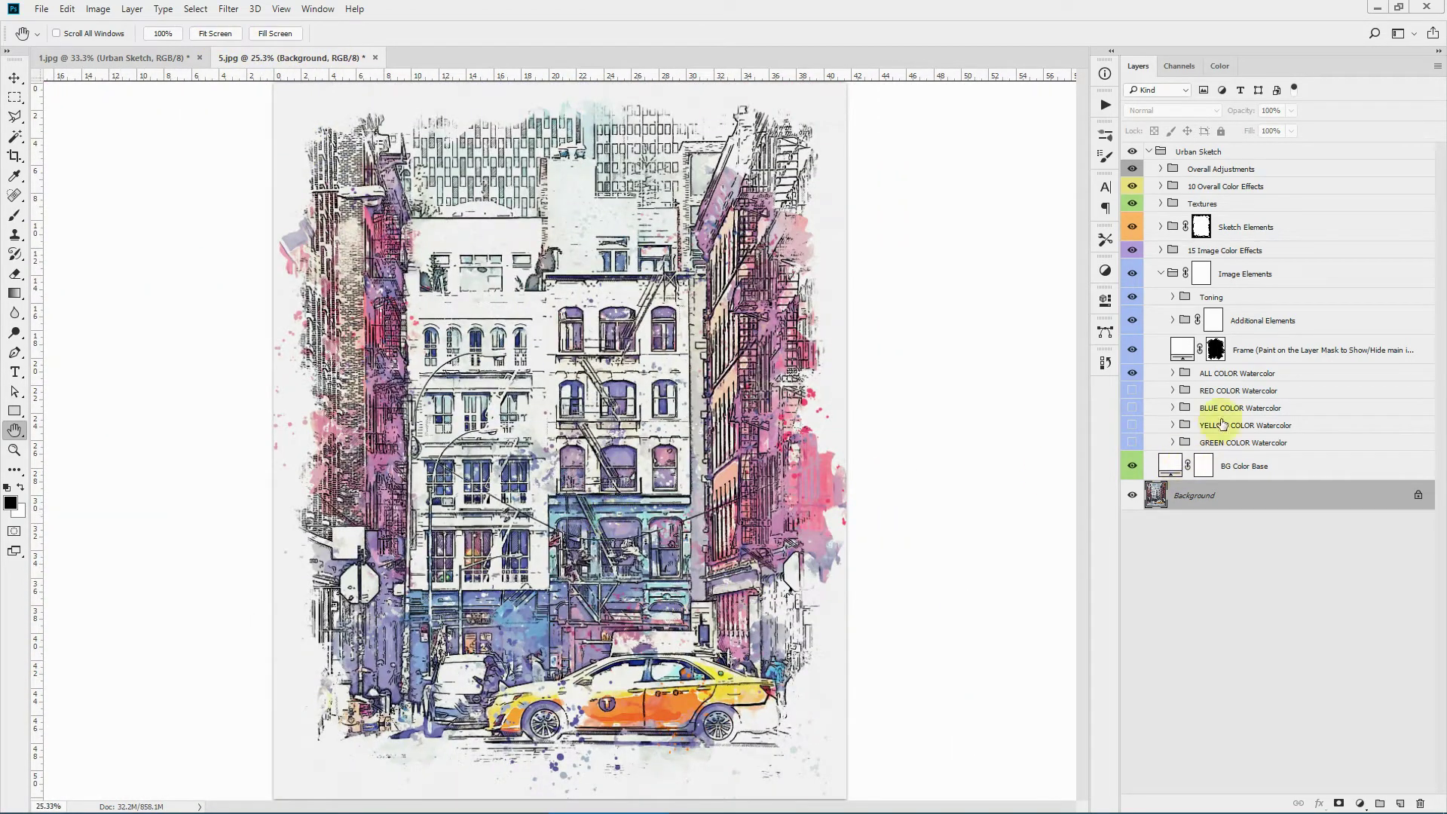
# Step: Hide the ALL COLOR Watercolor group and preview the RED COLOR and BLUE COLOR Watercolor groups one at a time, hiding each again
pyautogui.click(1210, 375)
pyautogui.click(1132, 373)
pyautogui.click(1132, 392)
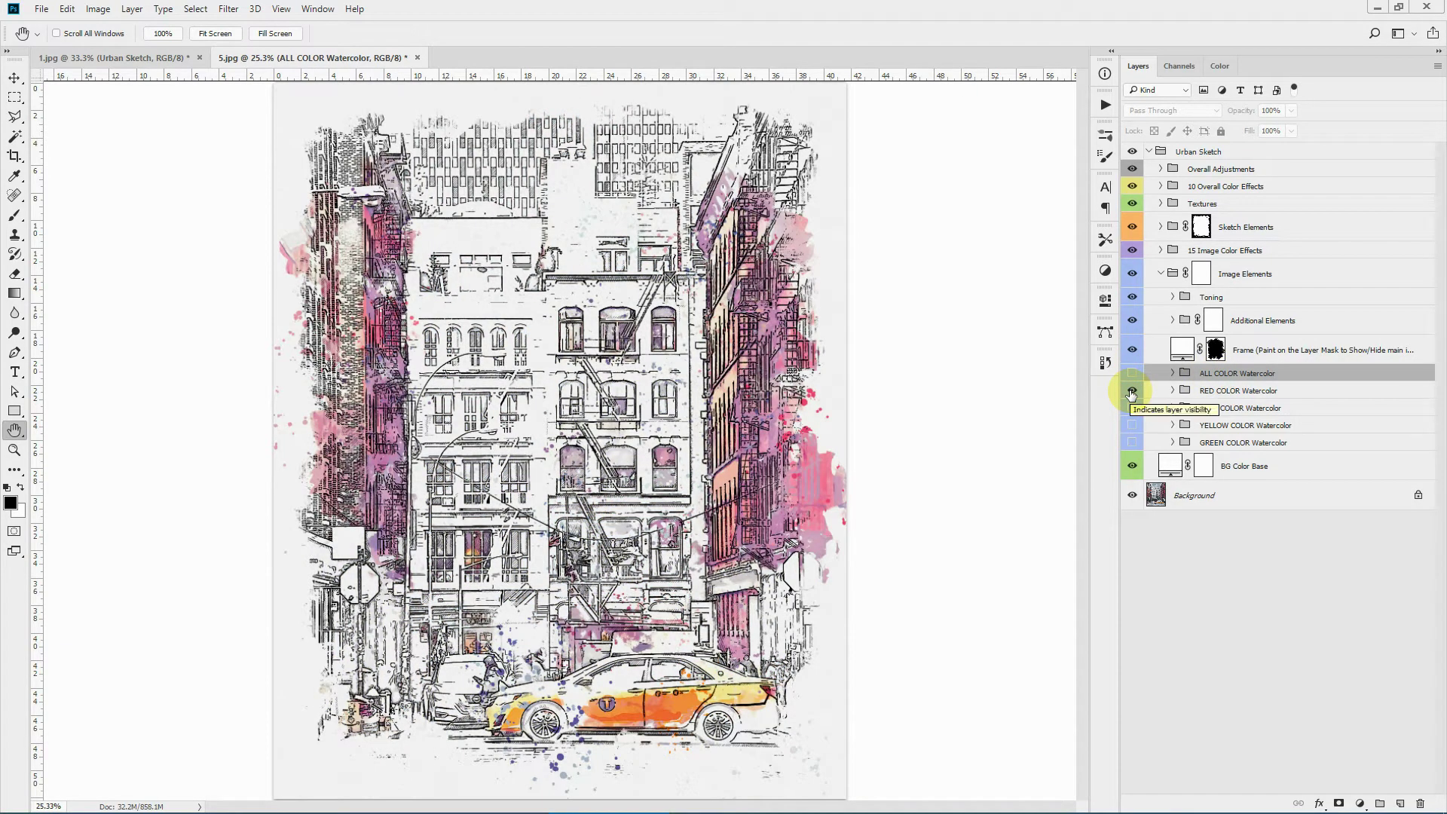
pyautogui.click(1132, 391)
pyautogui.click(1133, 408)
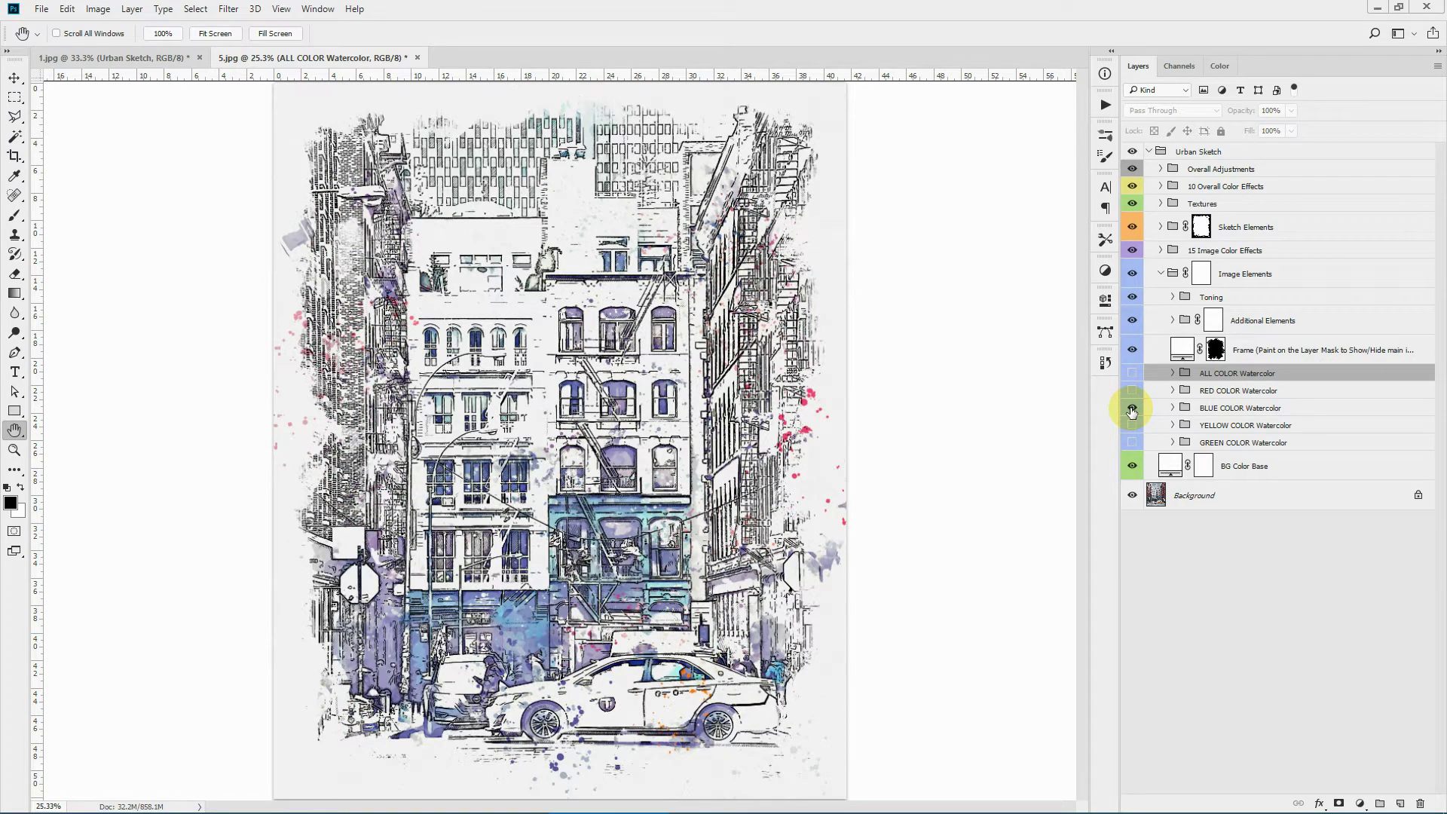
pyautogui.click(1132, 409)
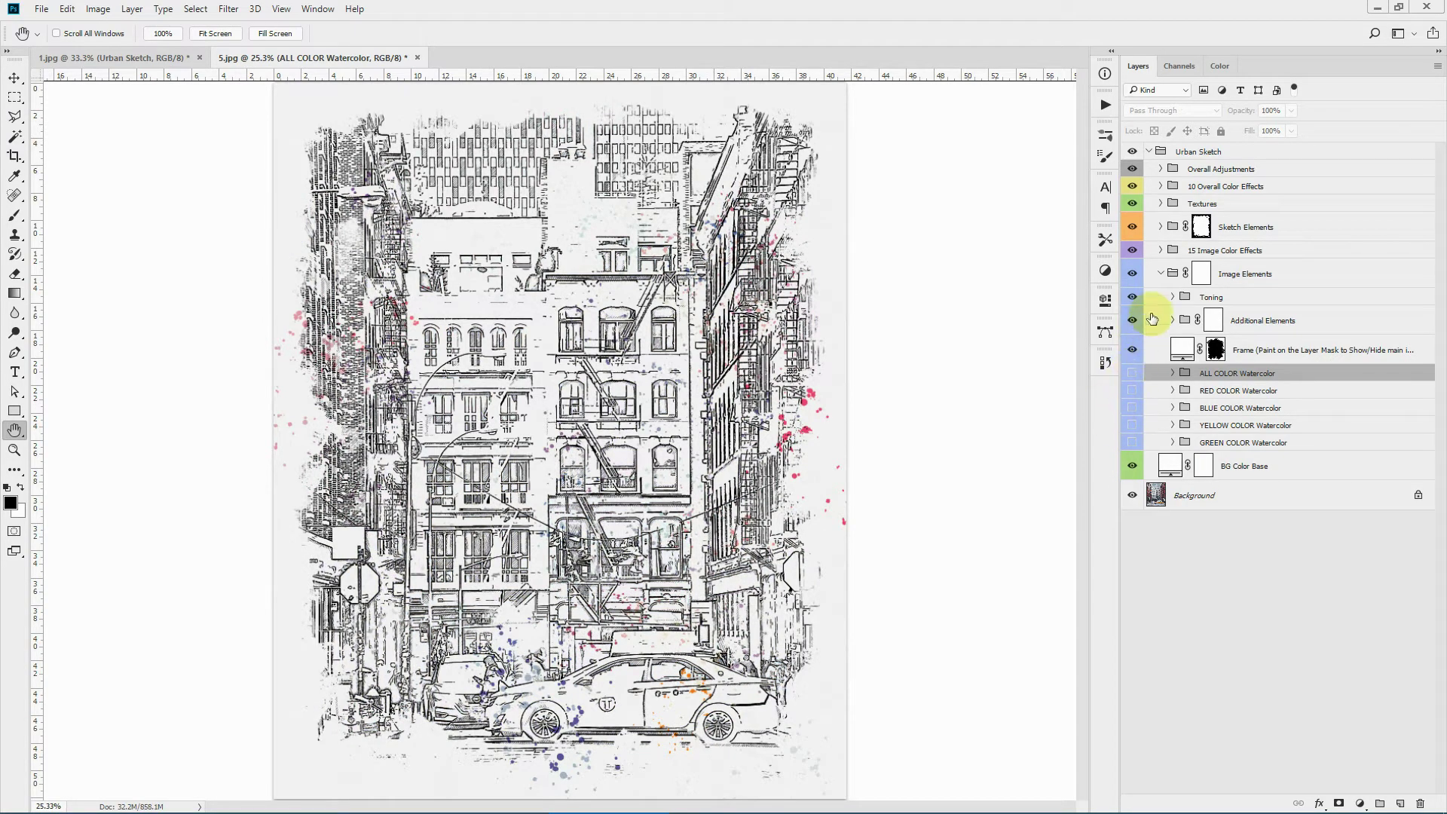
# Step: Hide the Image Elements group and the Complete Sketch STANDARD layer inside Sketch Elements, leaving only the ultra-fine main sketch
pyautogui.click(1133, 273)
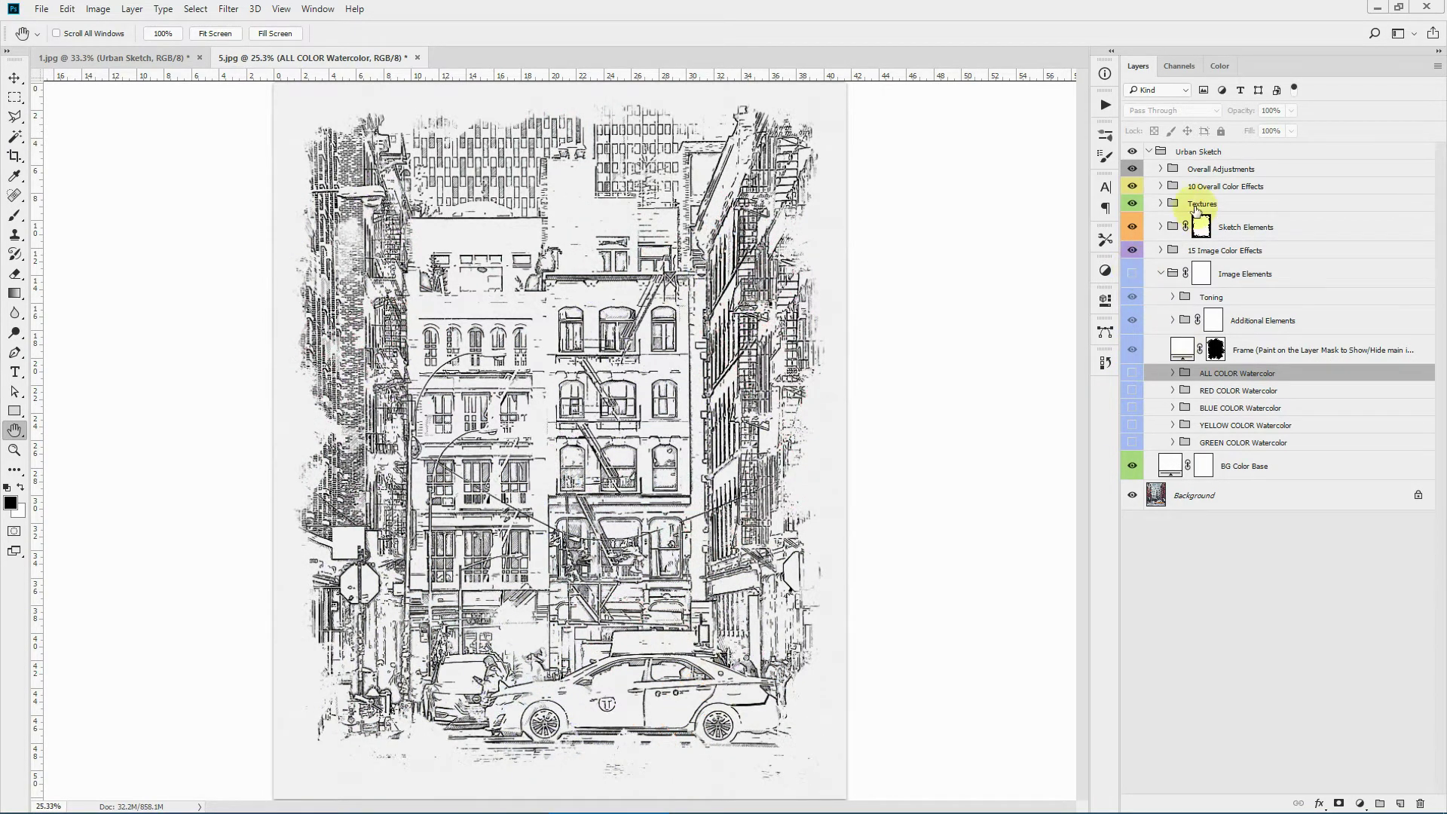
pyautogui.click(1161, 227)
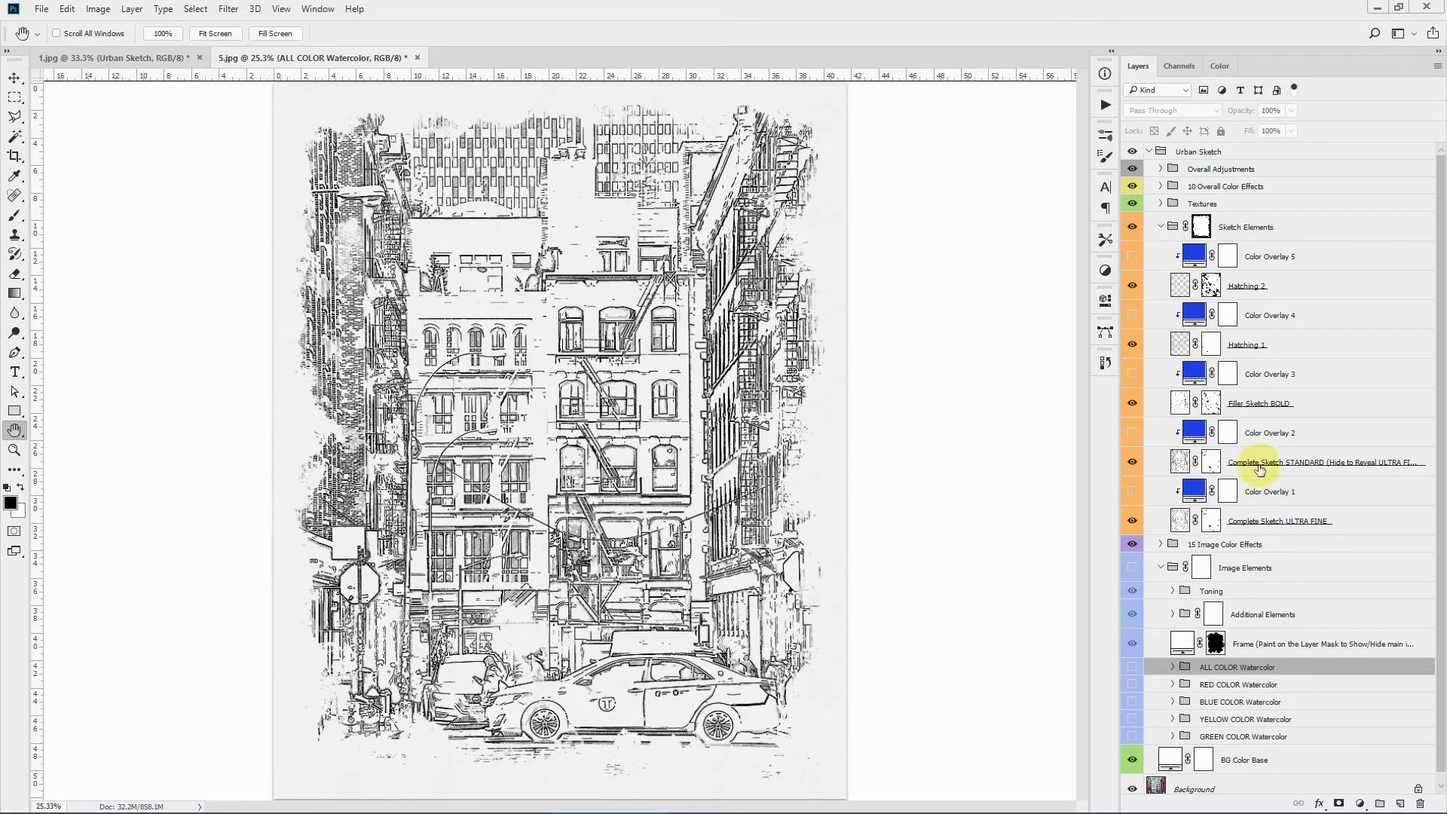
pyautogui.click(1132, 461)
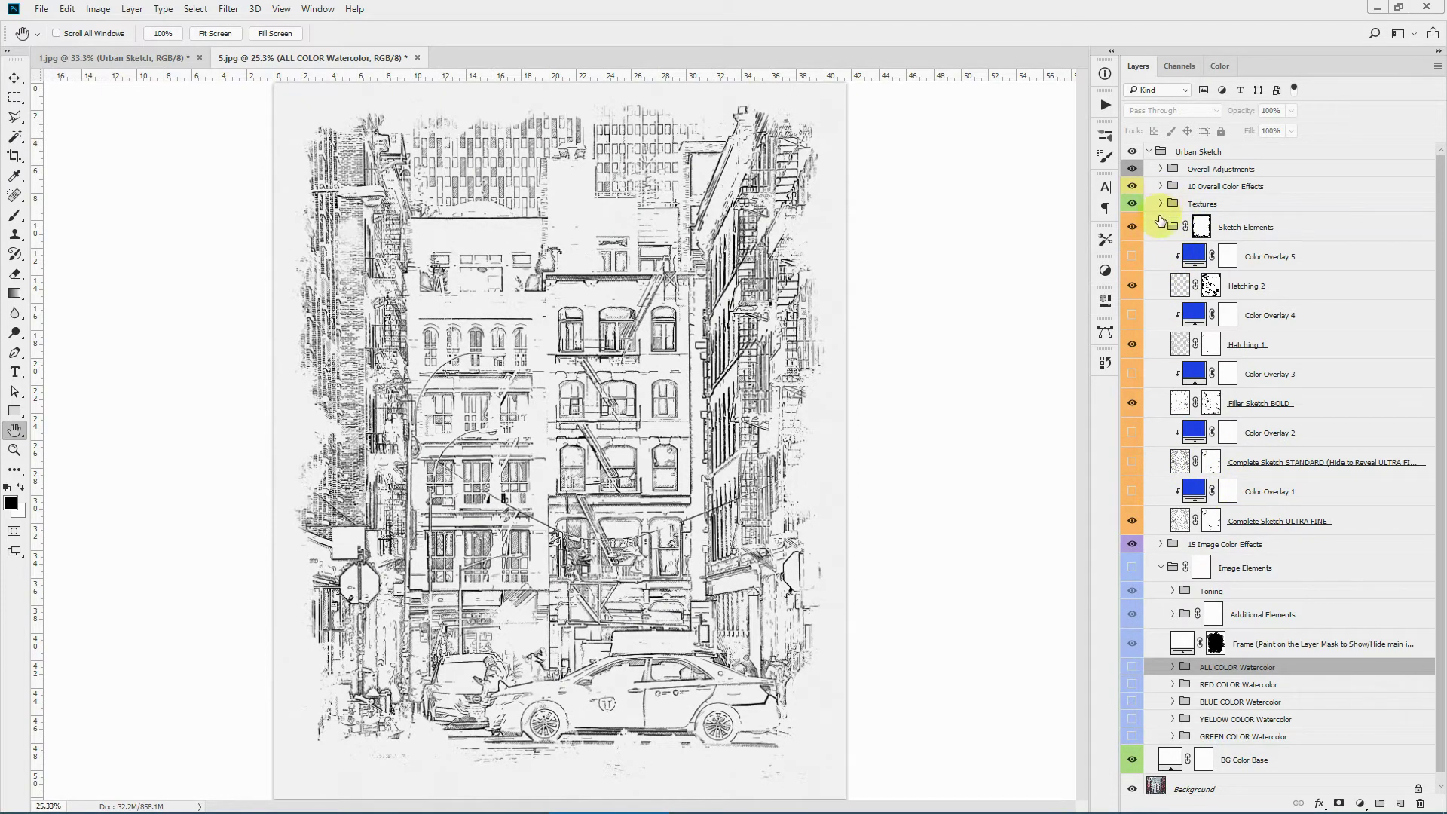
pyautogui.click(1162, 226)
# Step: Examine the remaining line work up close around the vehicles and the building windows
pyautogui.click(13, 450)
pyautogui.moveTo(510, 530); pyautogui.dragTo(604, 551)
pyautogui.scroll(-3, 604, 551)
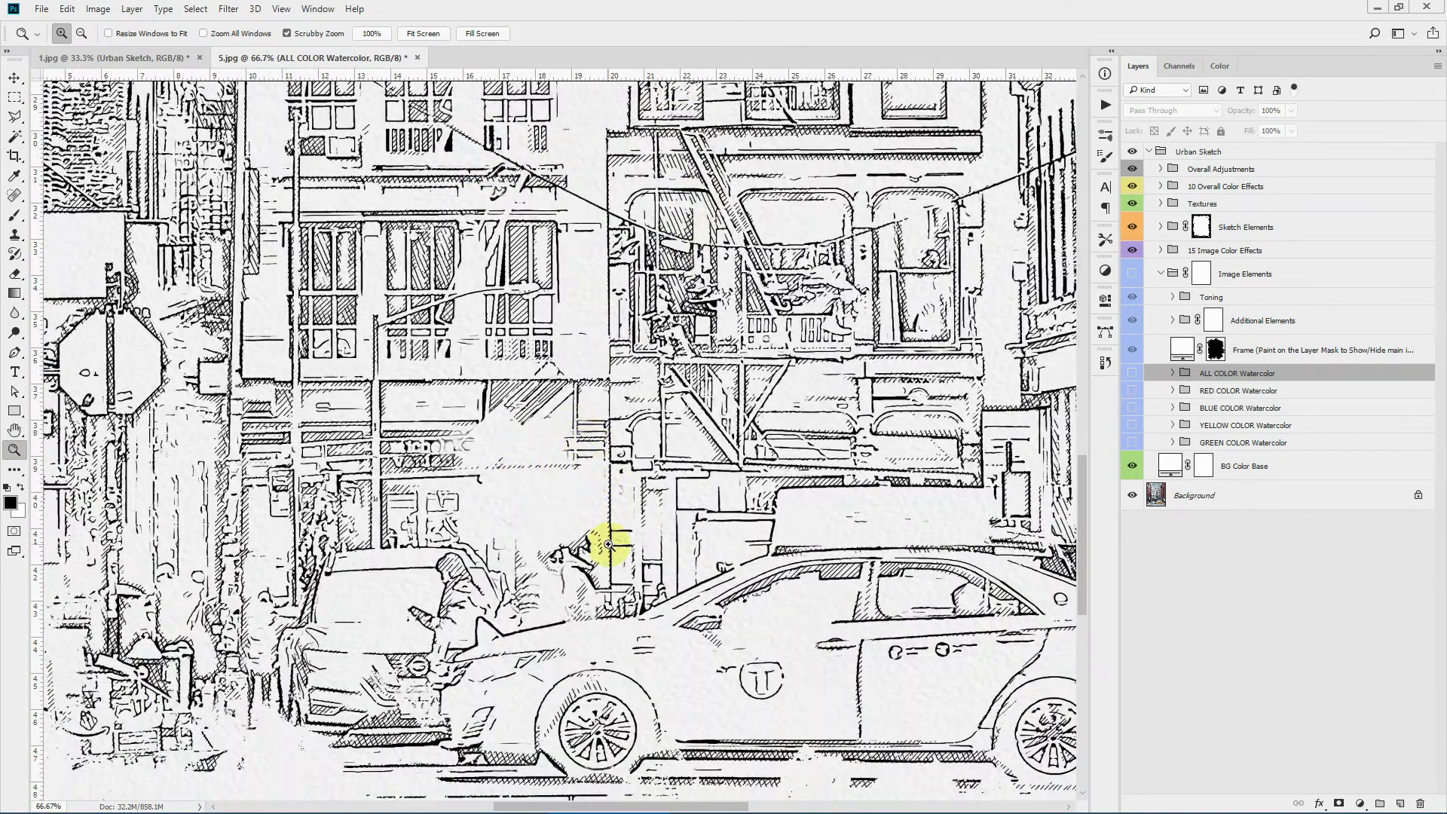
pyautogui.scroll(-3, 607, 543)
pyautogui.scroll(3, 602, 528)
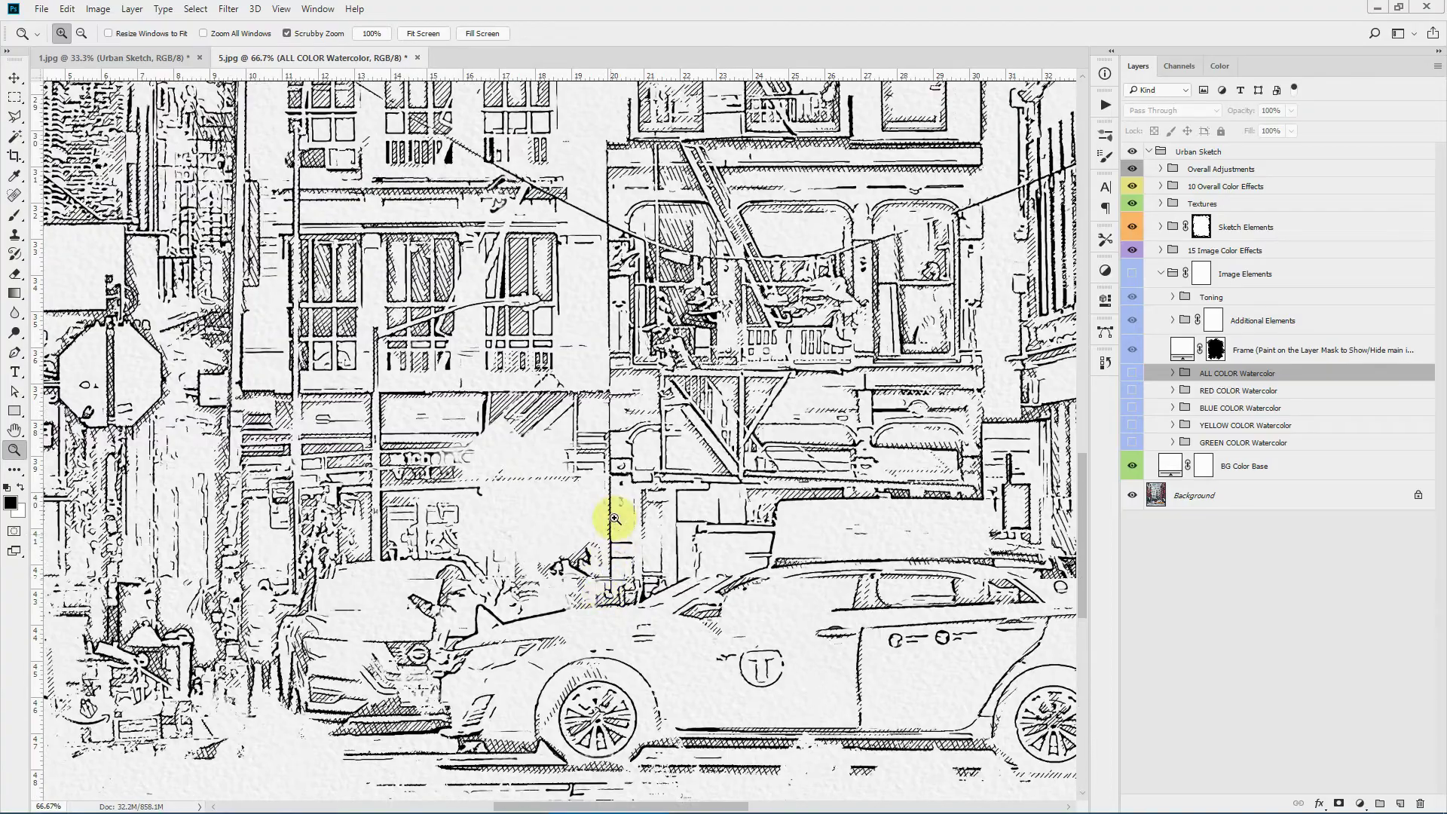
pyautogui.click(15, 430)
pyautogui.moveTo(501, 220); pyautogui.dragTo(511, 517)
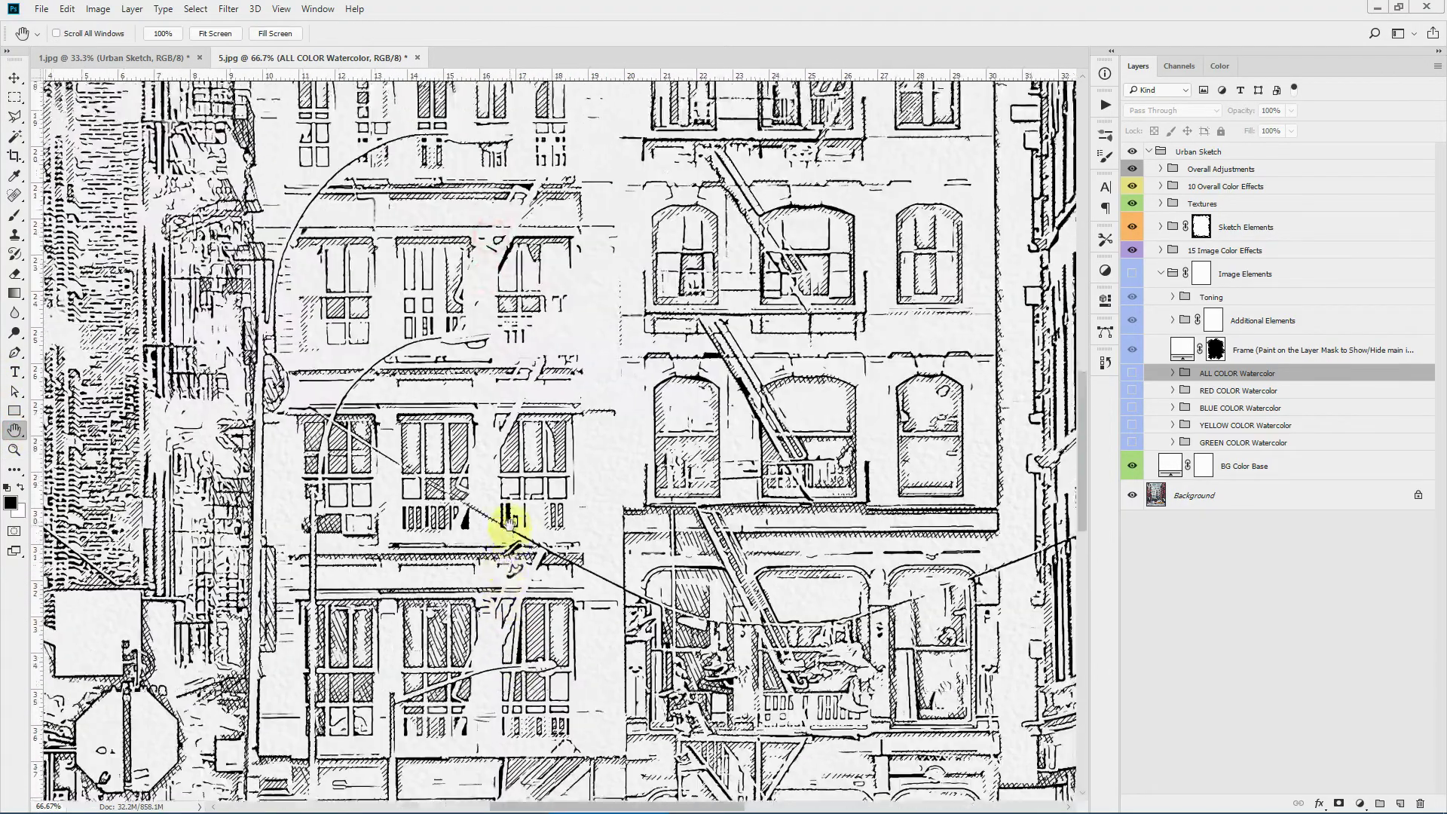
# Step: Examine the line work on the upper facades and rooftops up close and across the whole street image
pyautogui.moveTo(678, 193); pyautogui.dragTo(598, 472)
pyautogui.moveTo(588, 188); pyautogui.dragTo(653, 440)
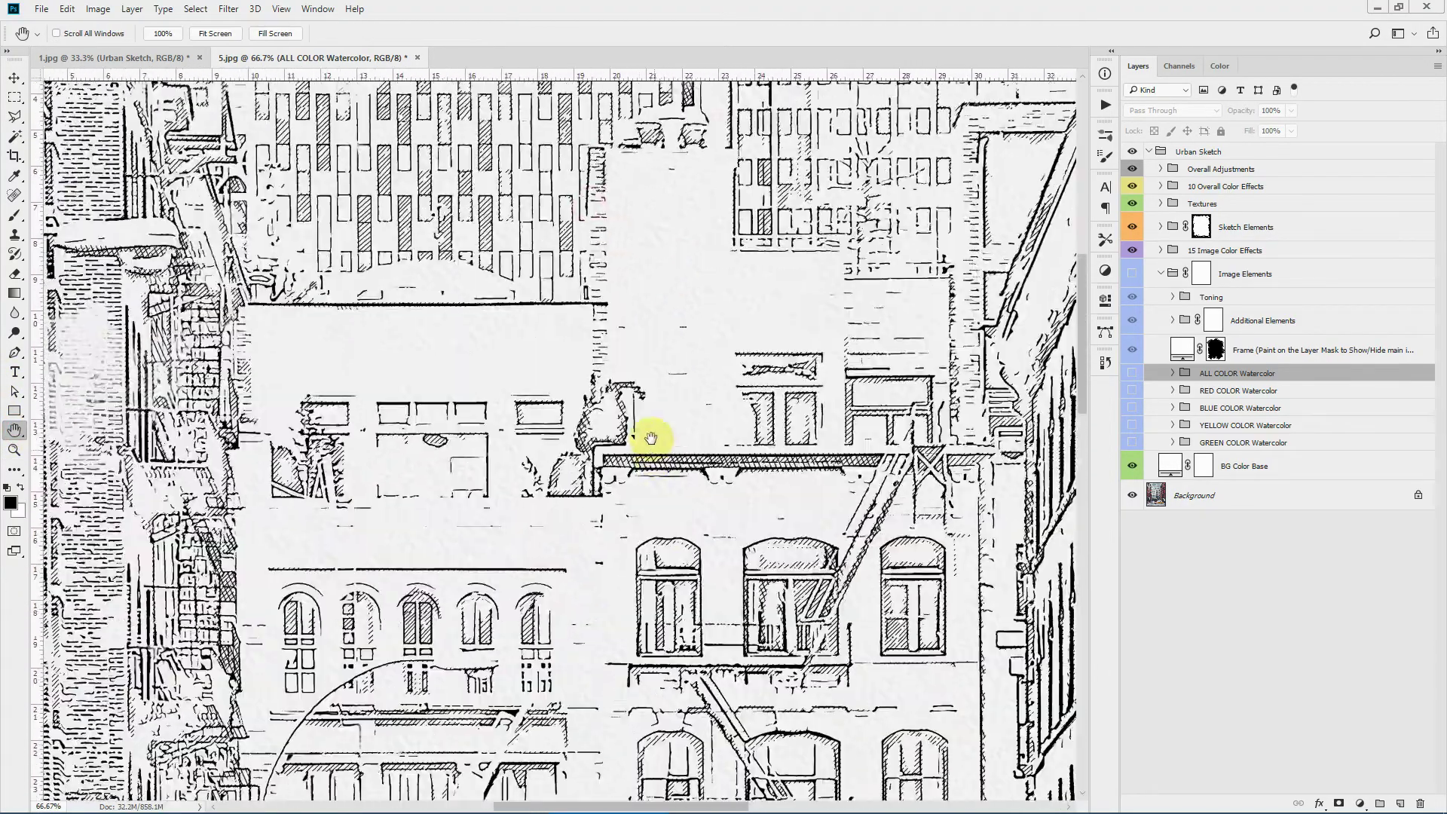
pyautogui.moveTo(714, 227)
pyautogui.mouseDown()
pyautogui.moveTo(709, 509)
pyautogui.moveTo(698, 219)
pyautogui.mouseUp()
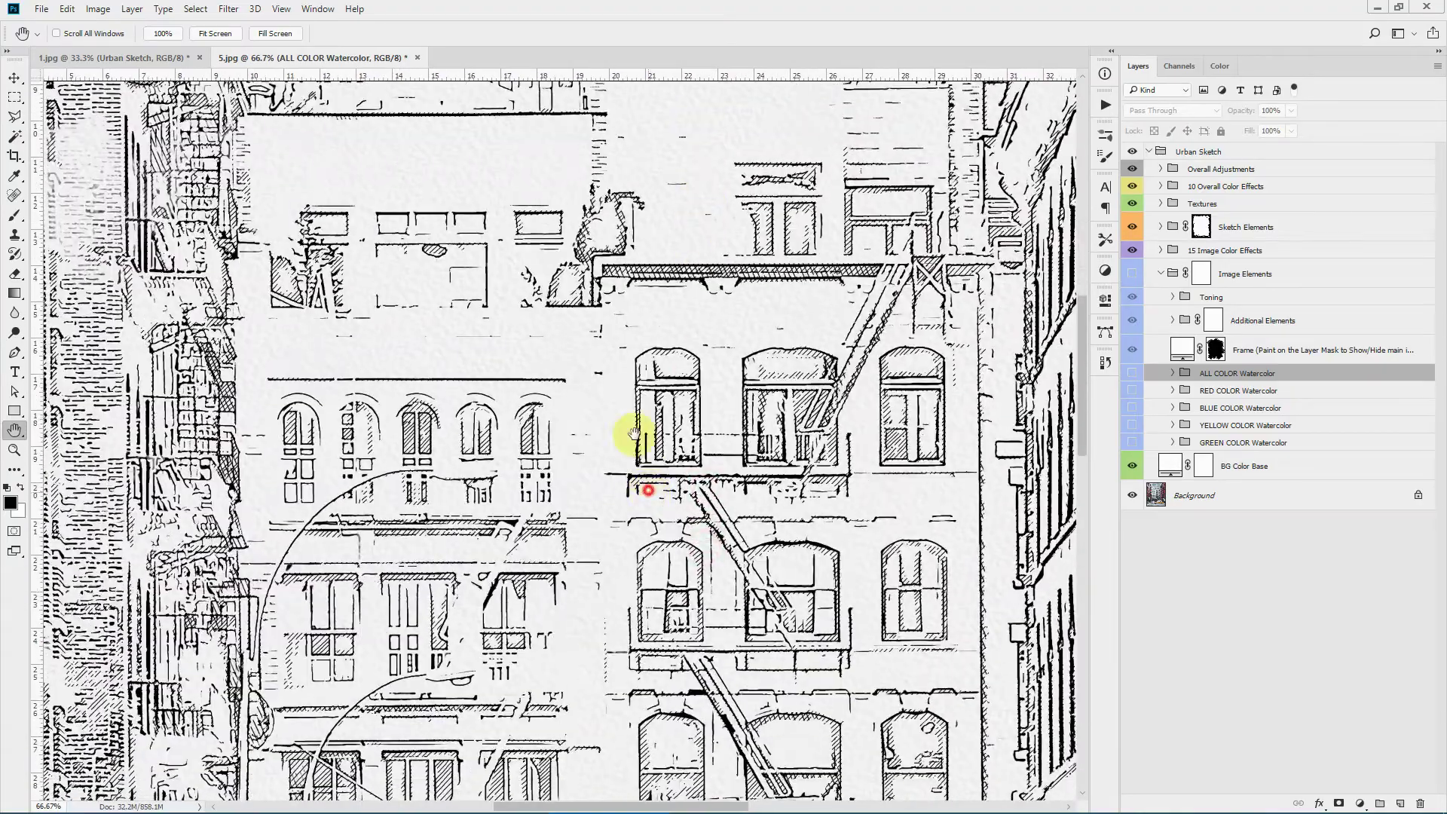
pyautogui.moveTo(640, 427); pyautogui.dragTo(251, 90)
pyautogui.click(216, 33)
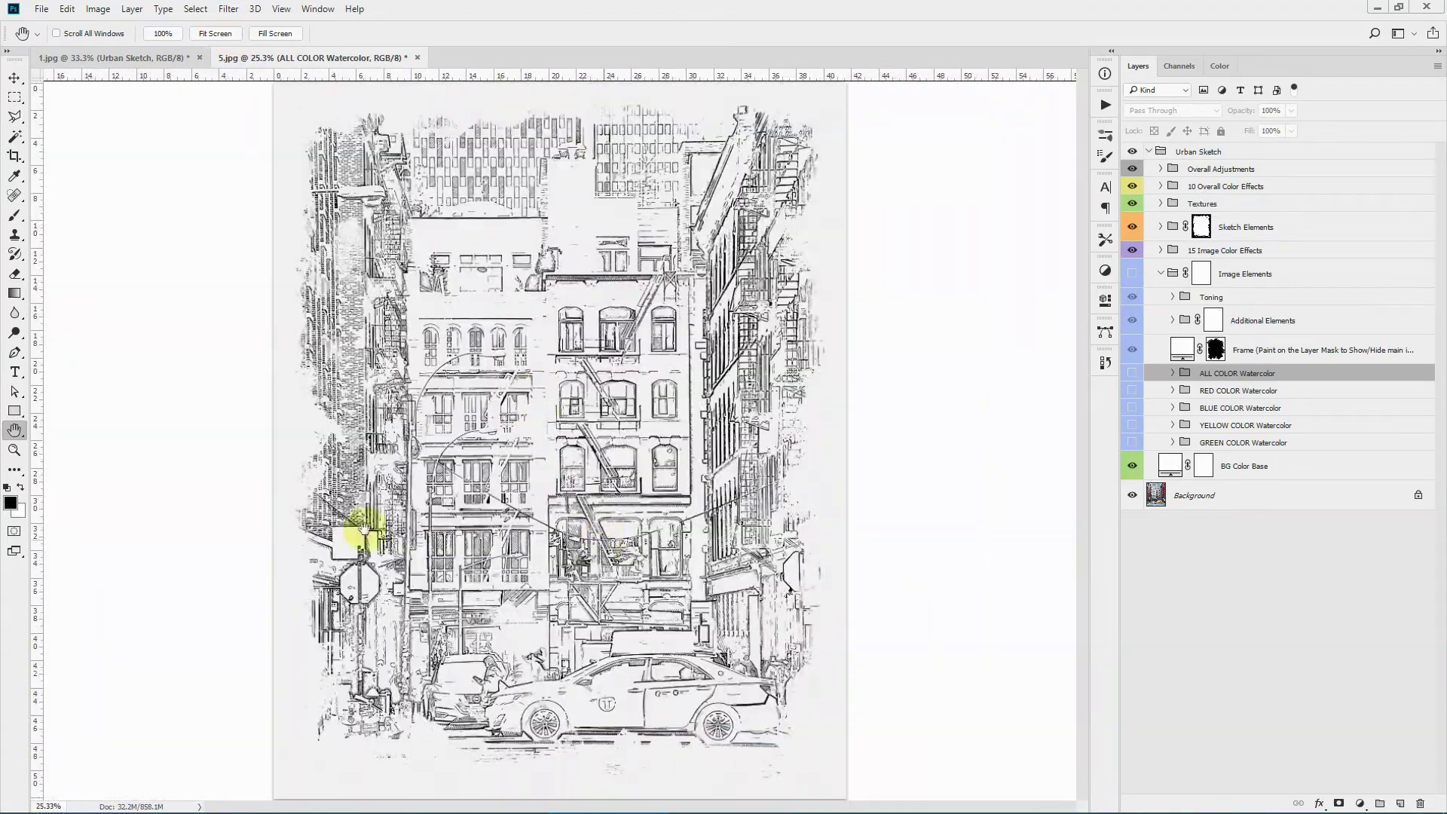
# Step: Show the Image Elements group and its ALL COLOR Watercolor group again
pyautogui.click(14, 450)
pyautogui.click(501, 504)
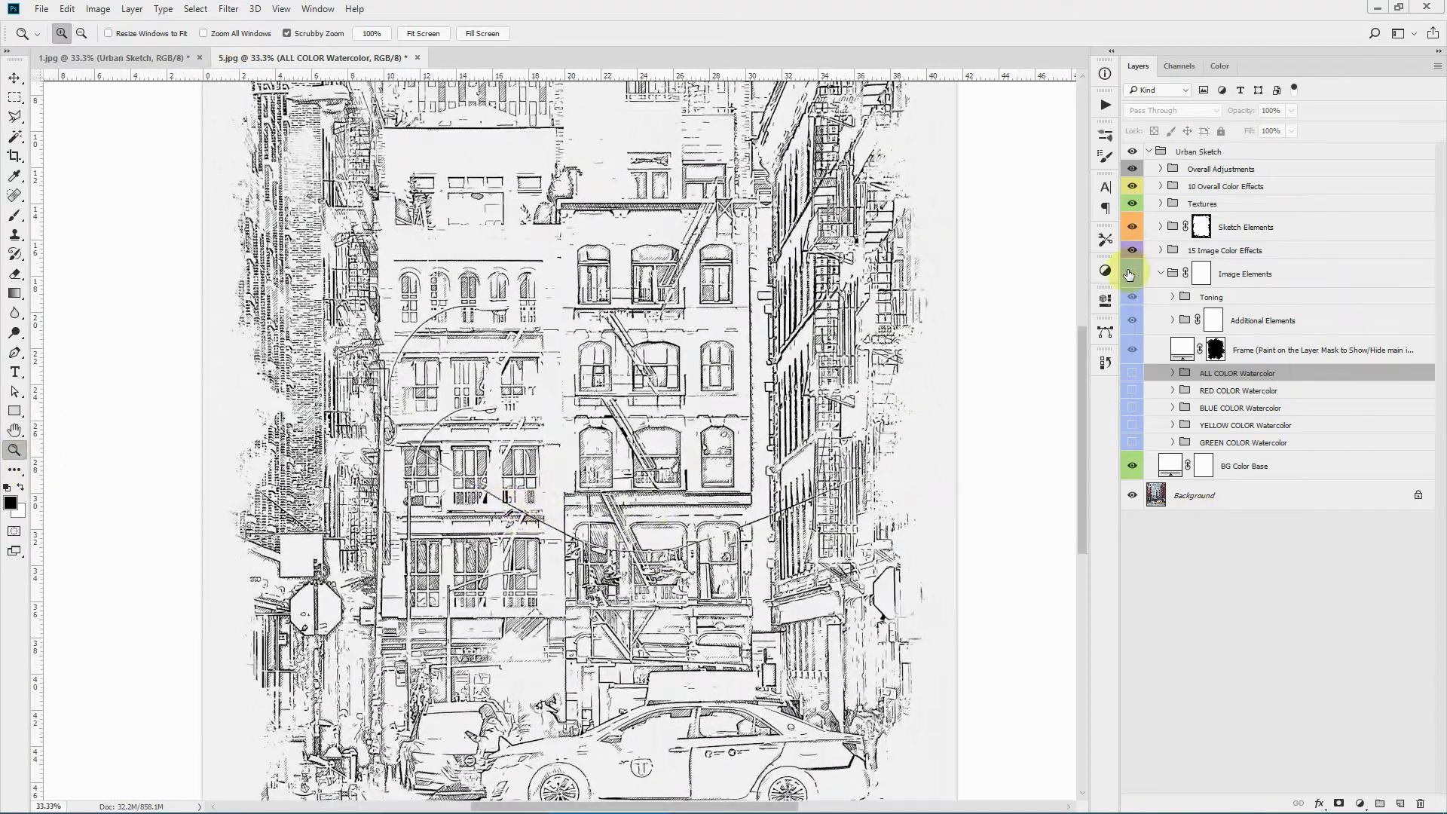
pyautogui.click(1132, 374)
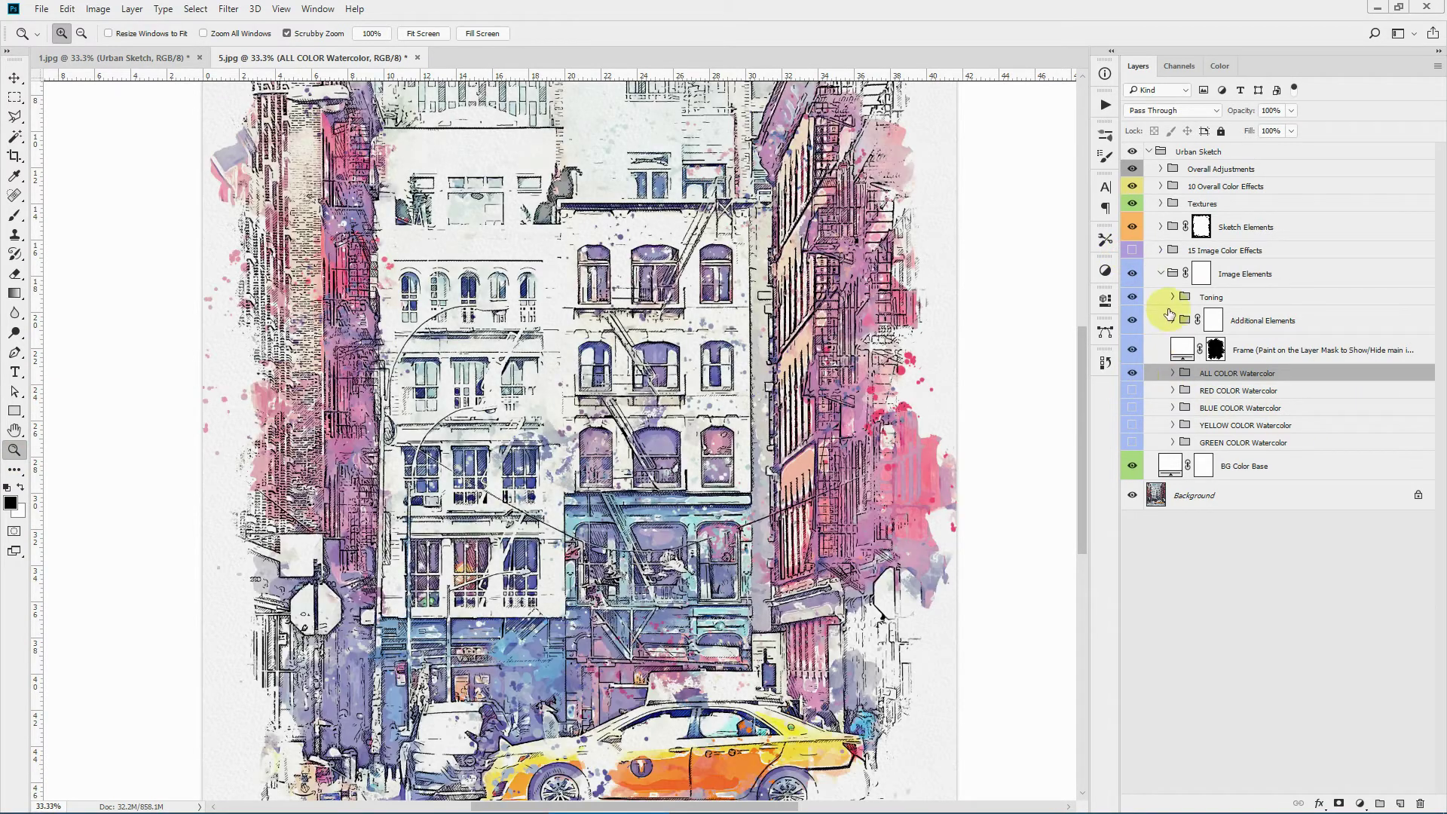
# Step: Preview the watercolor without line work by hiding the Sketch Elements group, and show the group again
pyautogui.click(1131, 227)
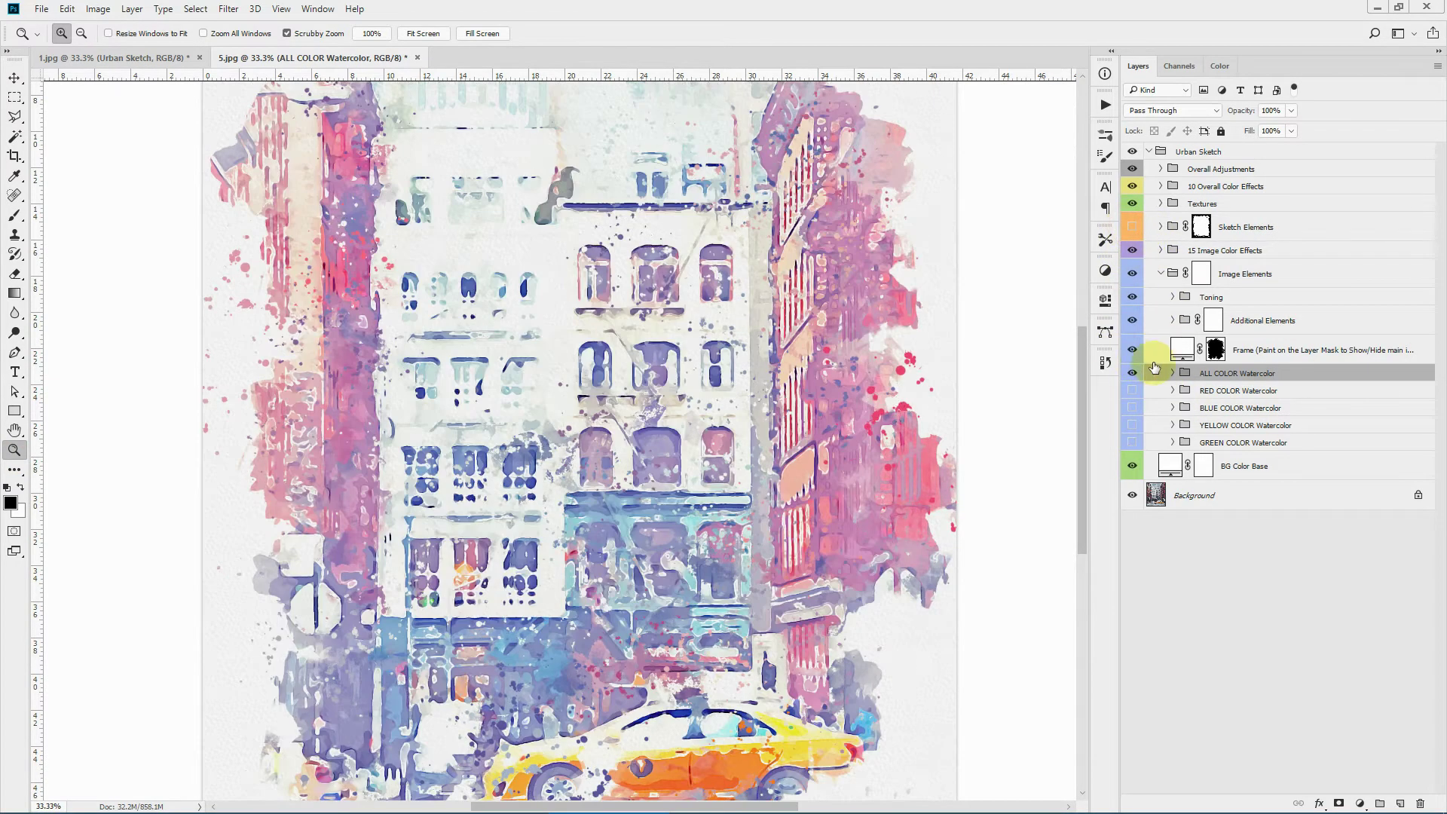
pyautogui.scroll(2, 862, 422)
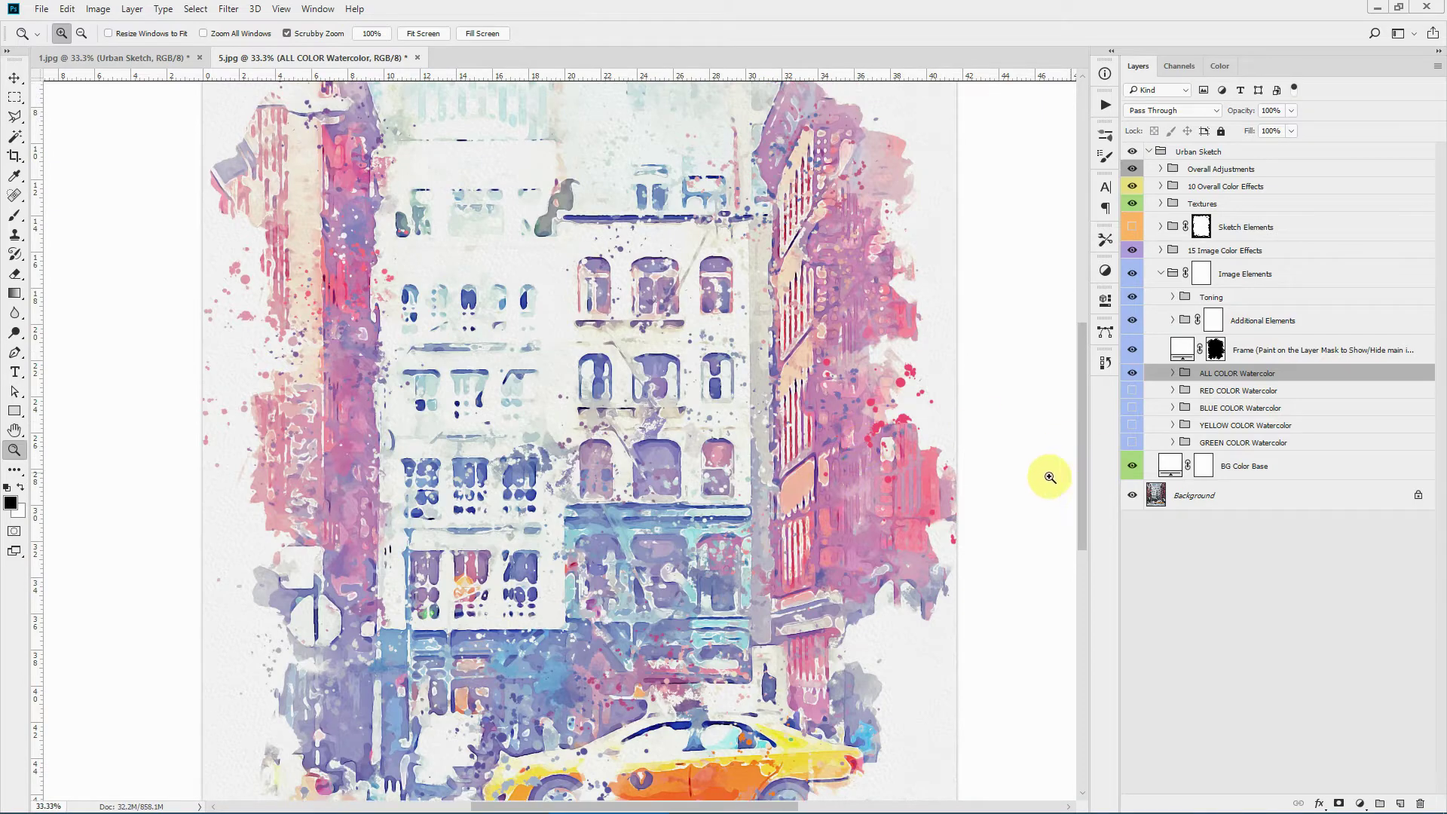
pyautogui.click(1128, 226)
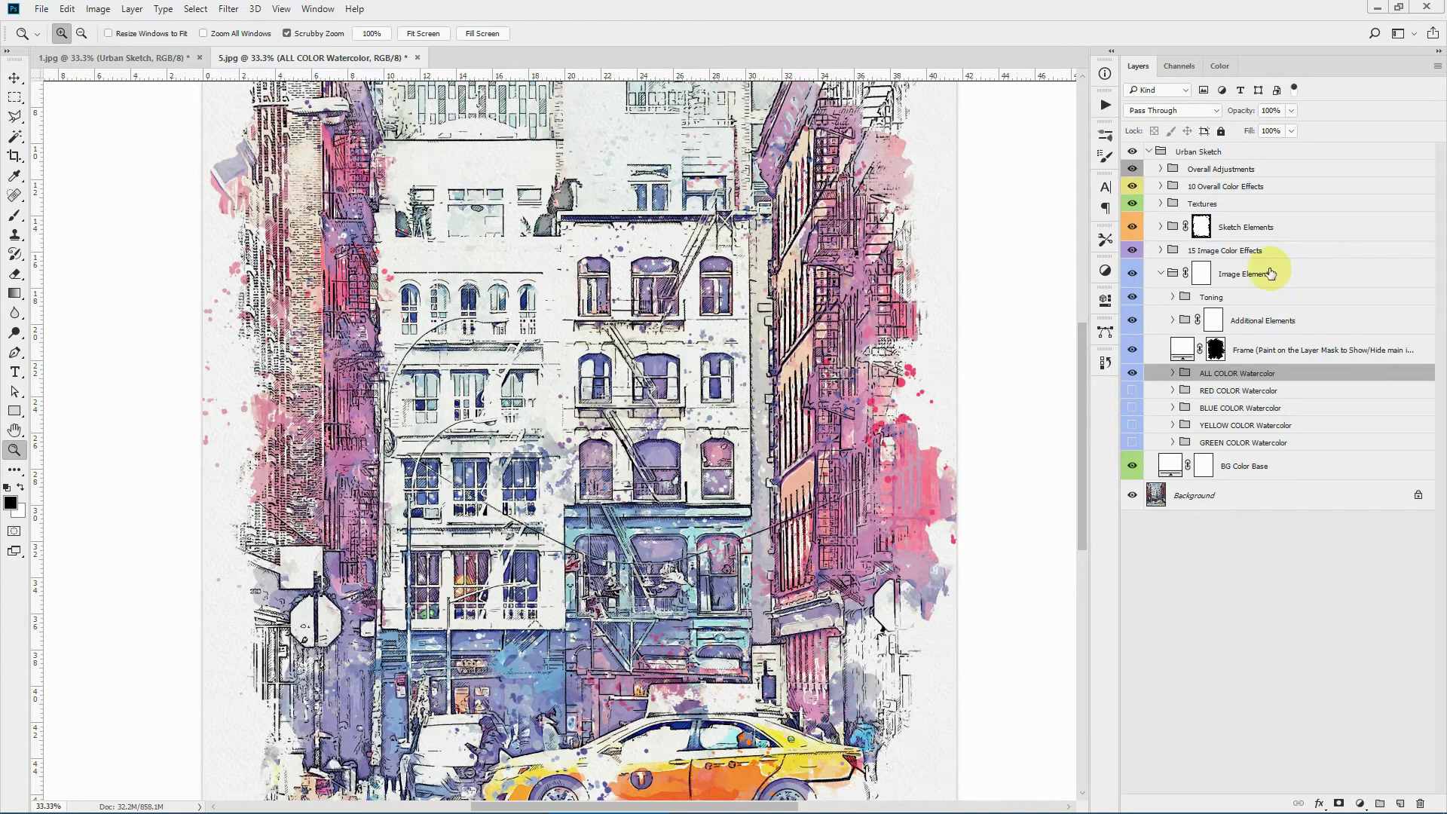
# Step: Switch to 1.jpg, view the whole canal image and re-enable the Watercolor COMPLETE layer's mask
pyautogui.click(114, 57)
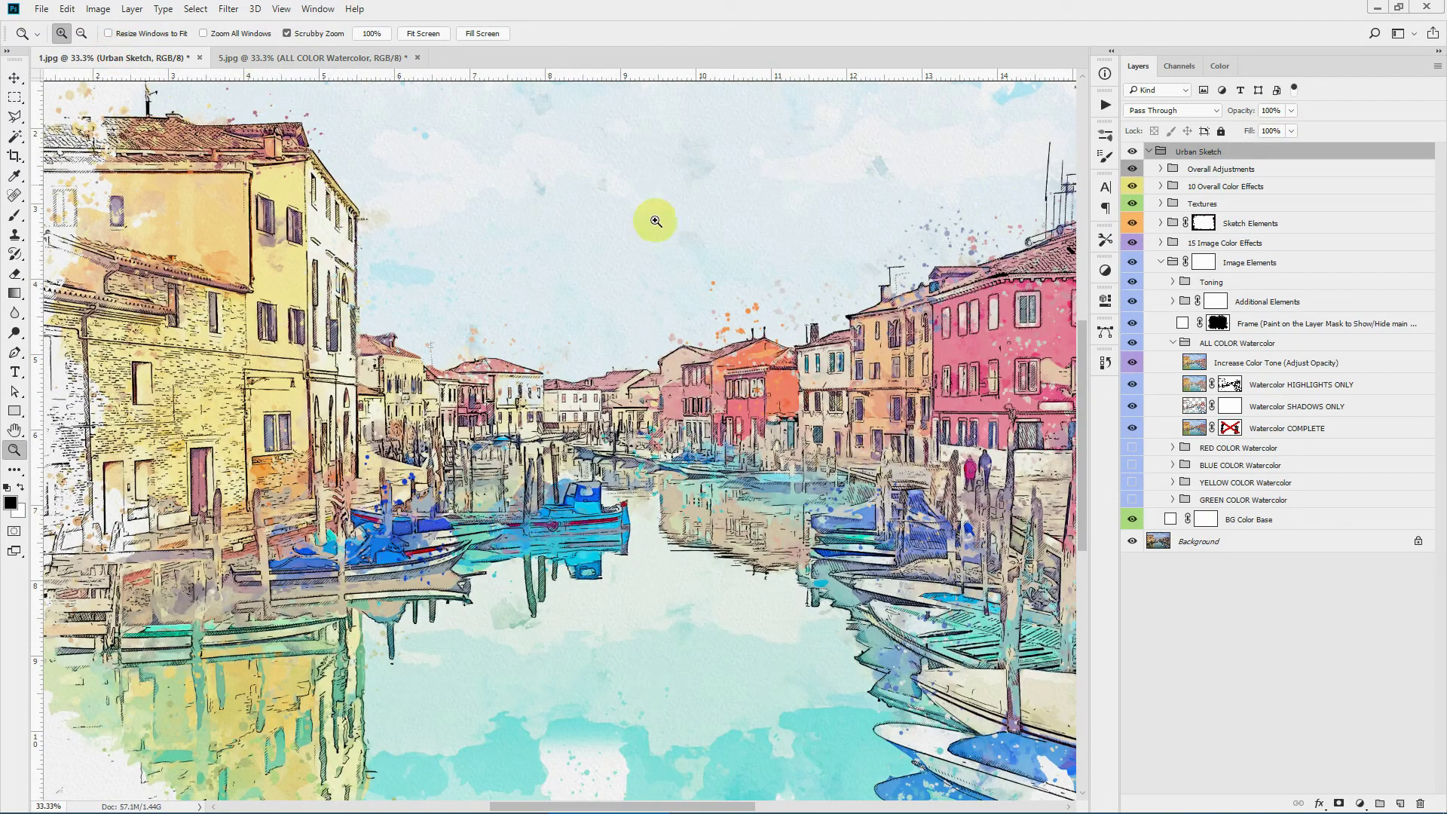
pyautogui.click(423, 34)
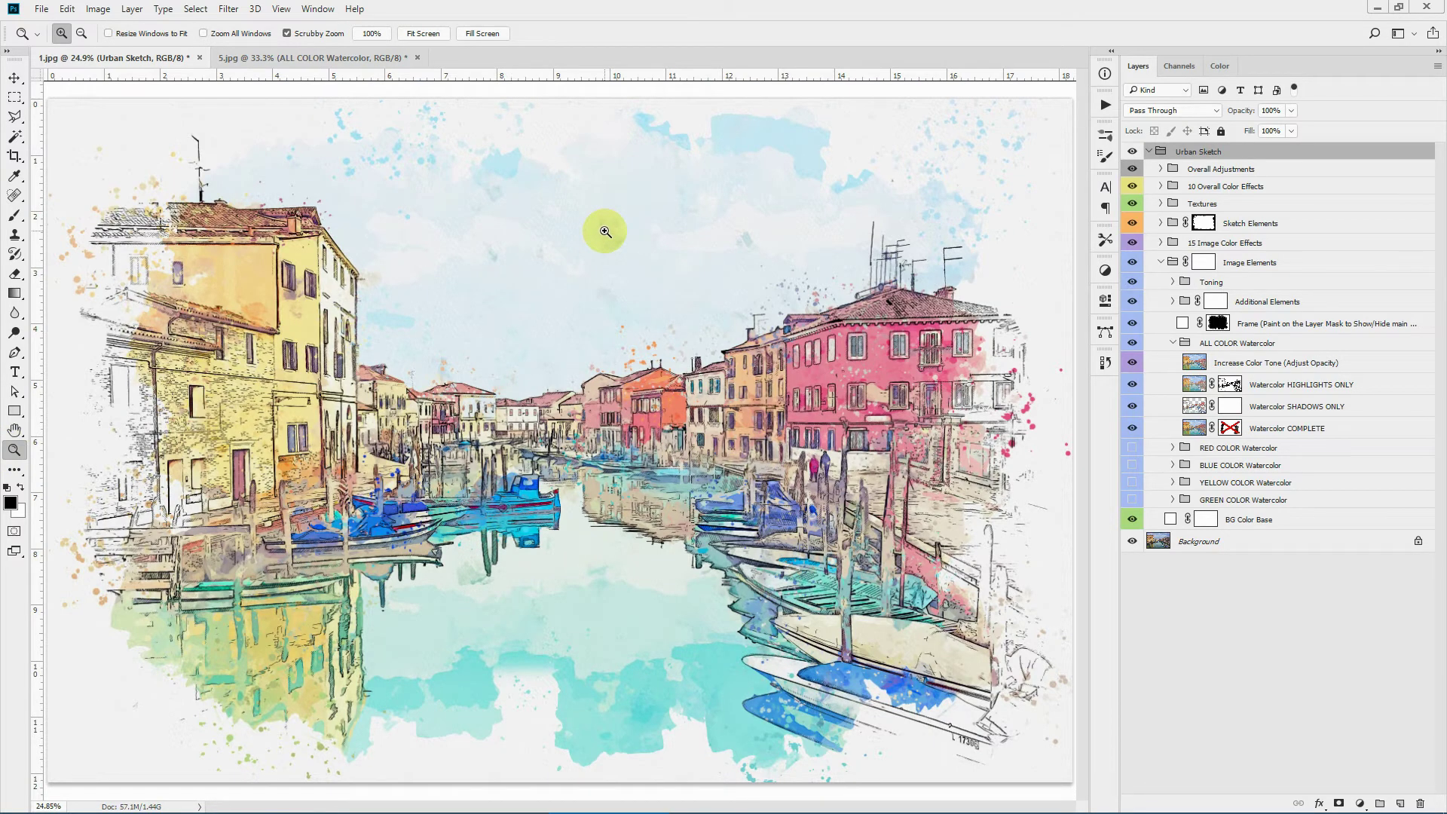
pyautogui.keyDown('shift'); pyautogui.click(1230, 428); pyautogui.keyUp('shift')
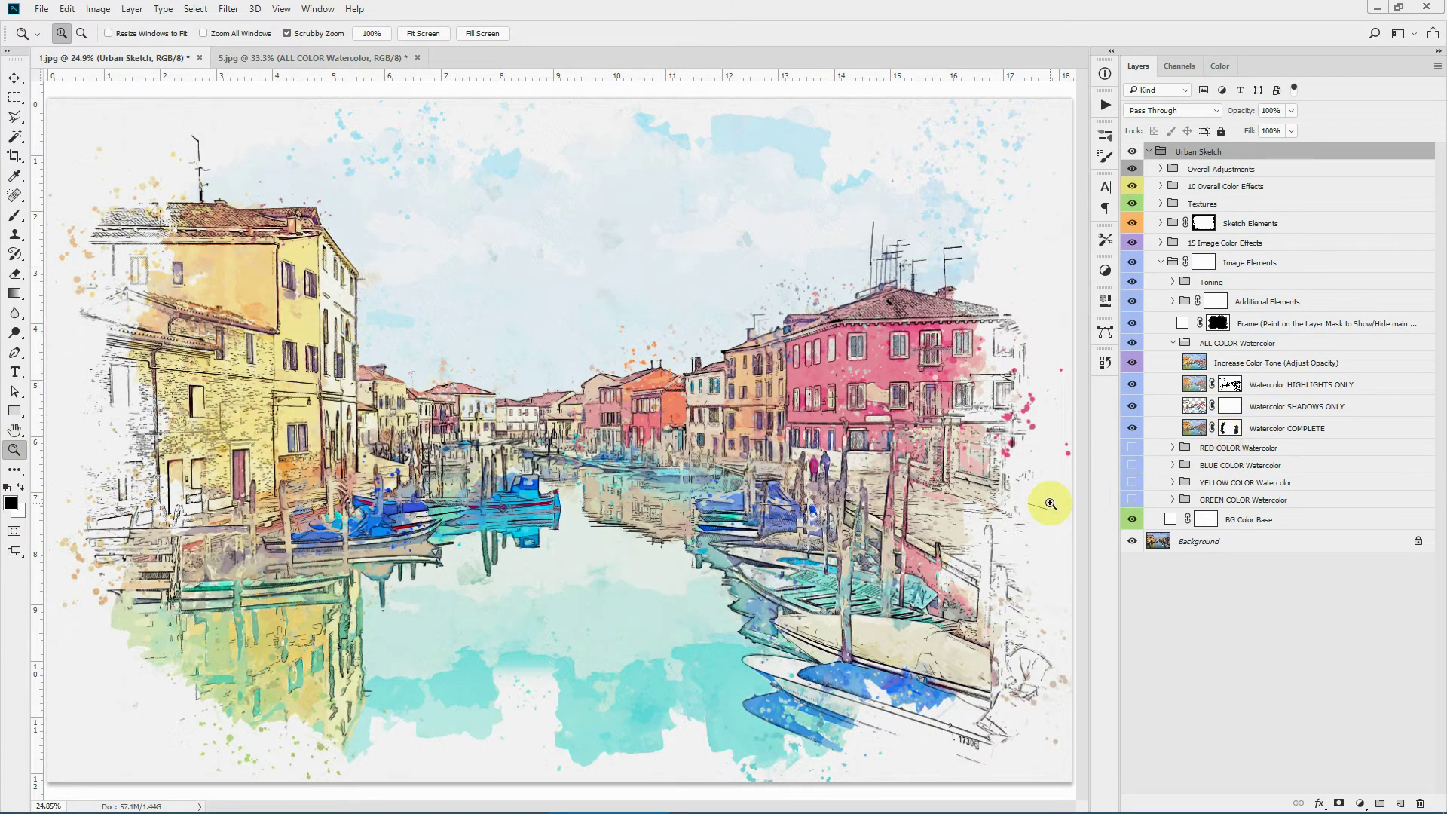